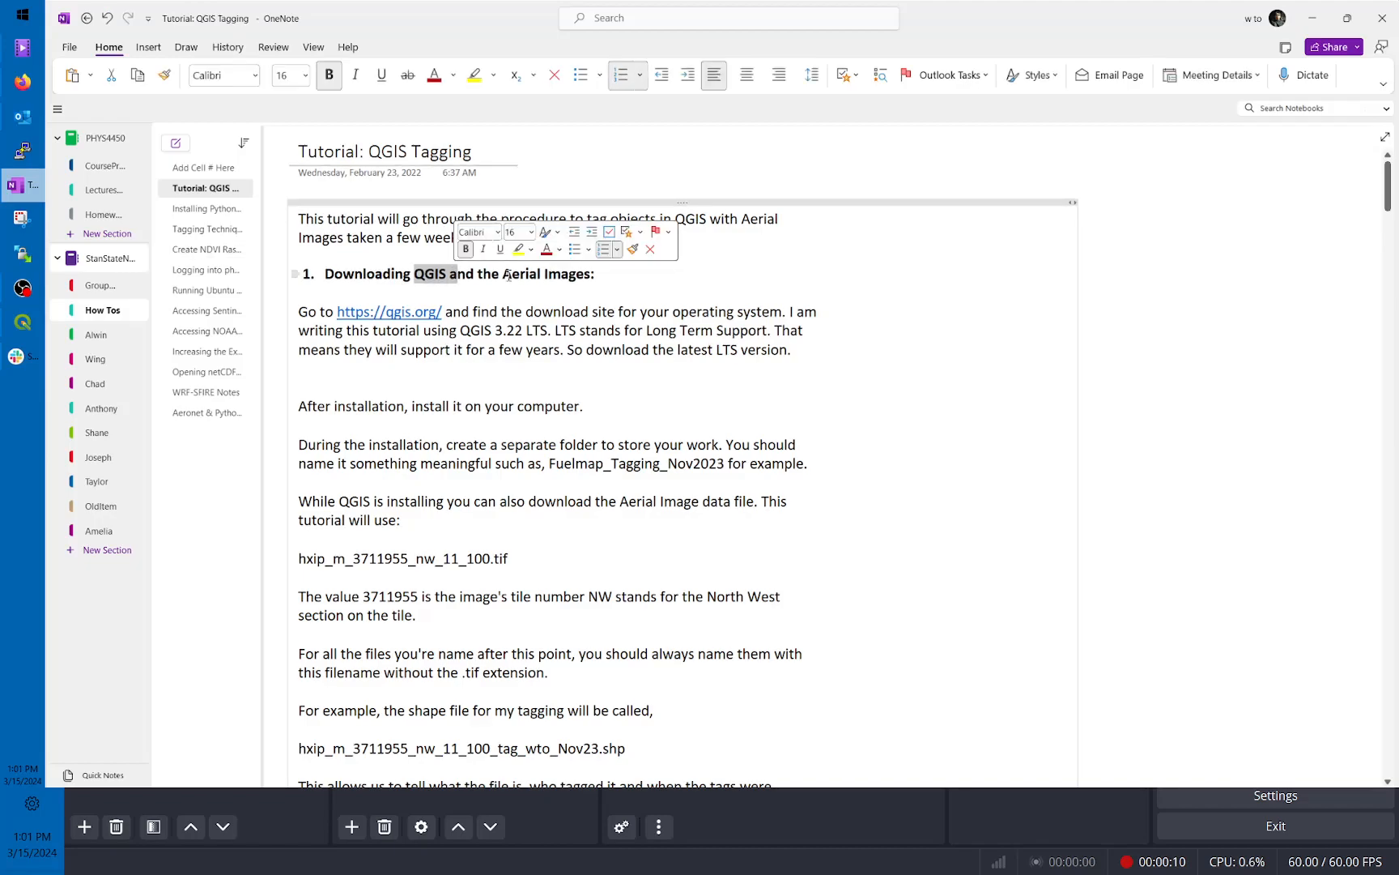
{"action": "left_click_drag", "start_coordinate": [503, 273], "coordinate": [584, 274]}
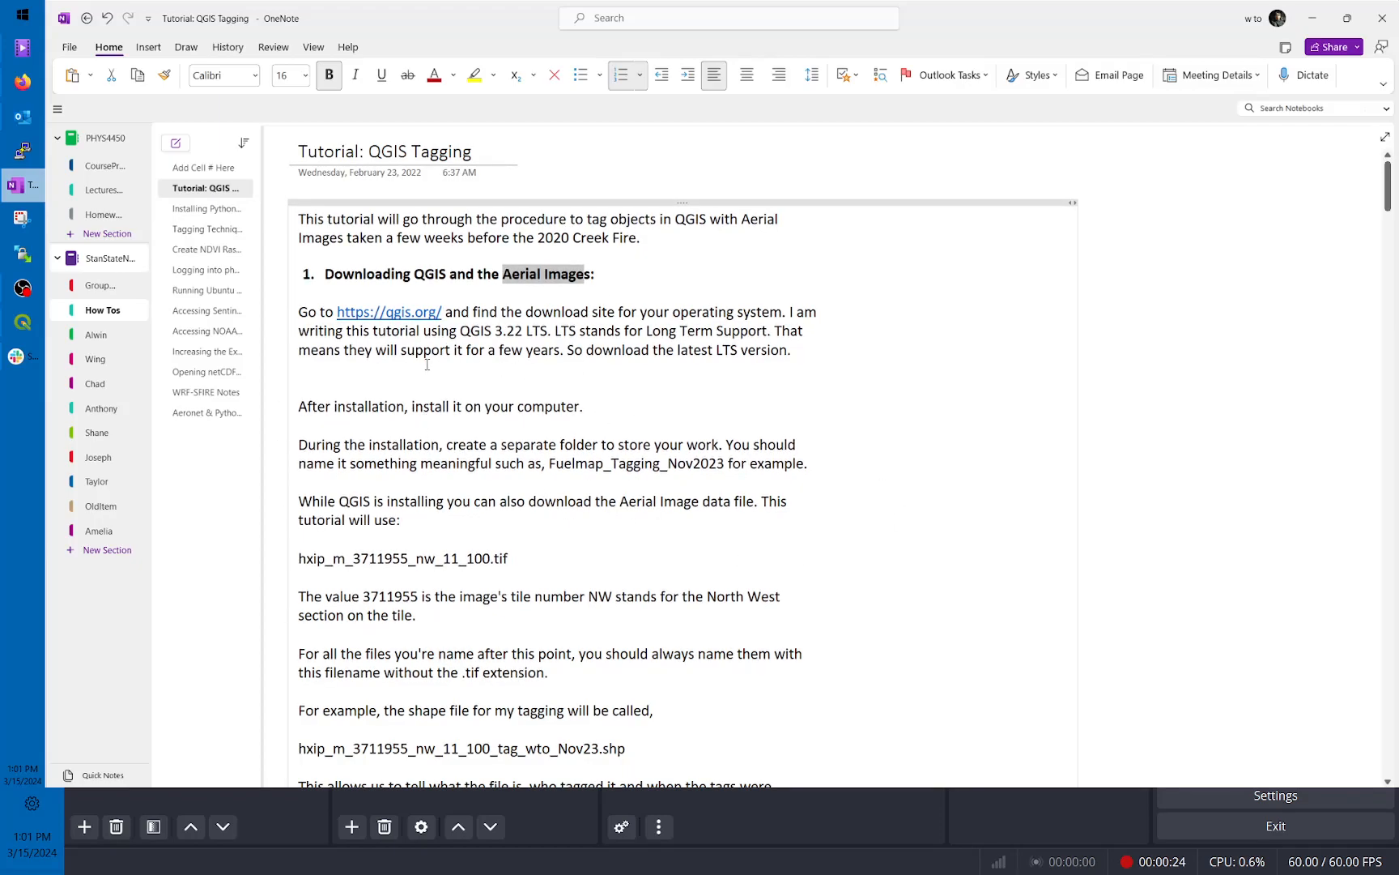
{"action": "scroll", "coordinate": [420, 389], "scroll_direction": "down", "scroll_amount": 3}
{"action": "scroll", "coordinate": [420, 389], "scroll_direction": "up", "scroll_amount": 3}
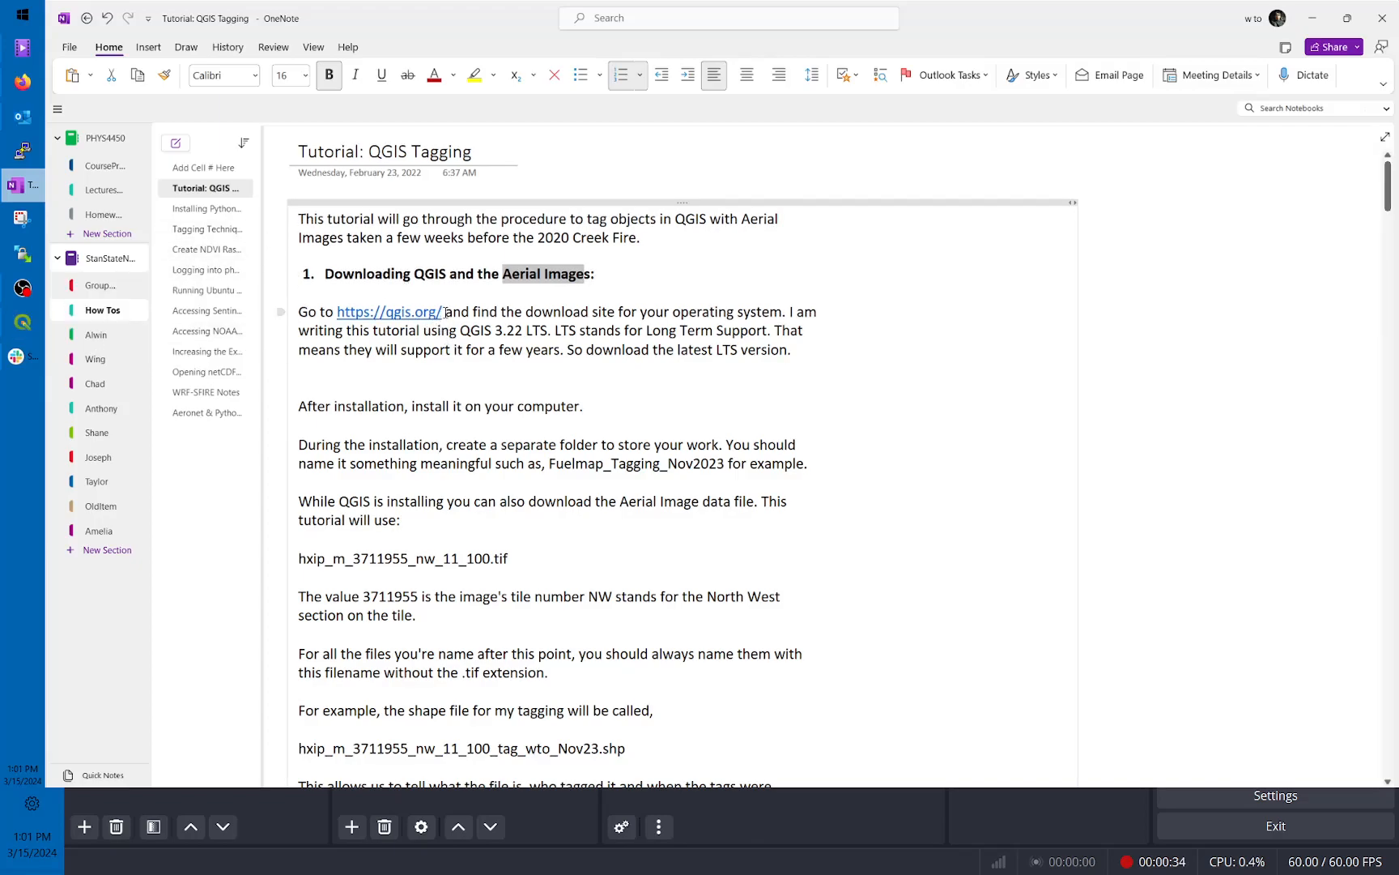
{"action": "left_click_drag", "start_coordinate": [445, 312], "coordinate": [409, 312]}
{"action": "key", "text": "ctrl+c"}
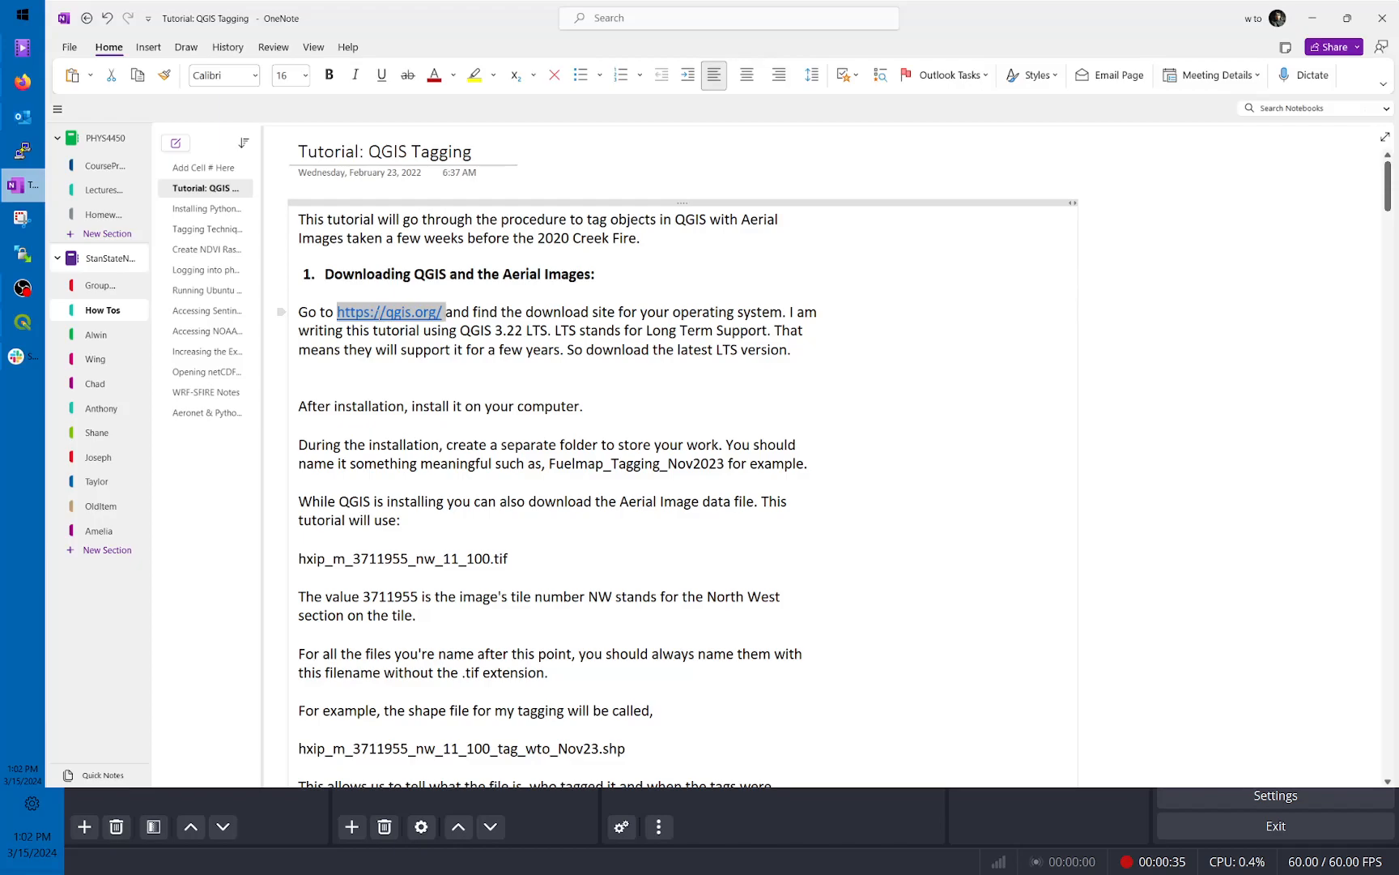
{"action": "left_click", "coordinate": [23, 81]}
{"action": "left_click", "coordinate": [305, 47]}
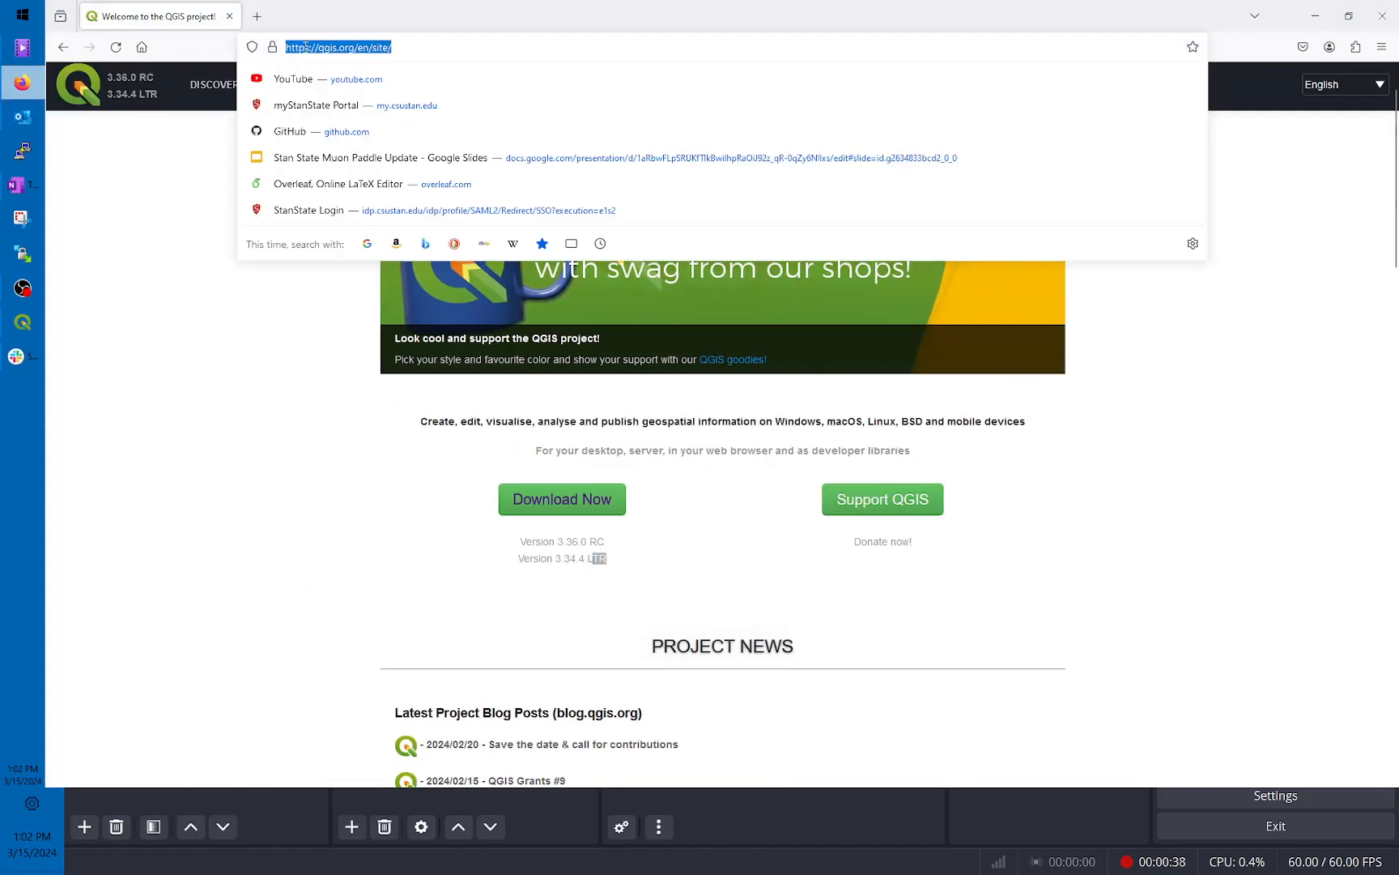
{"action": "key", "text": "ctrl+v"}
{"action": "key", "text": "Return"}
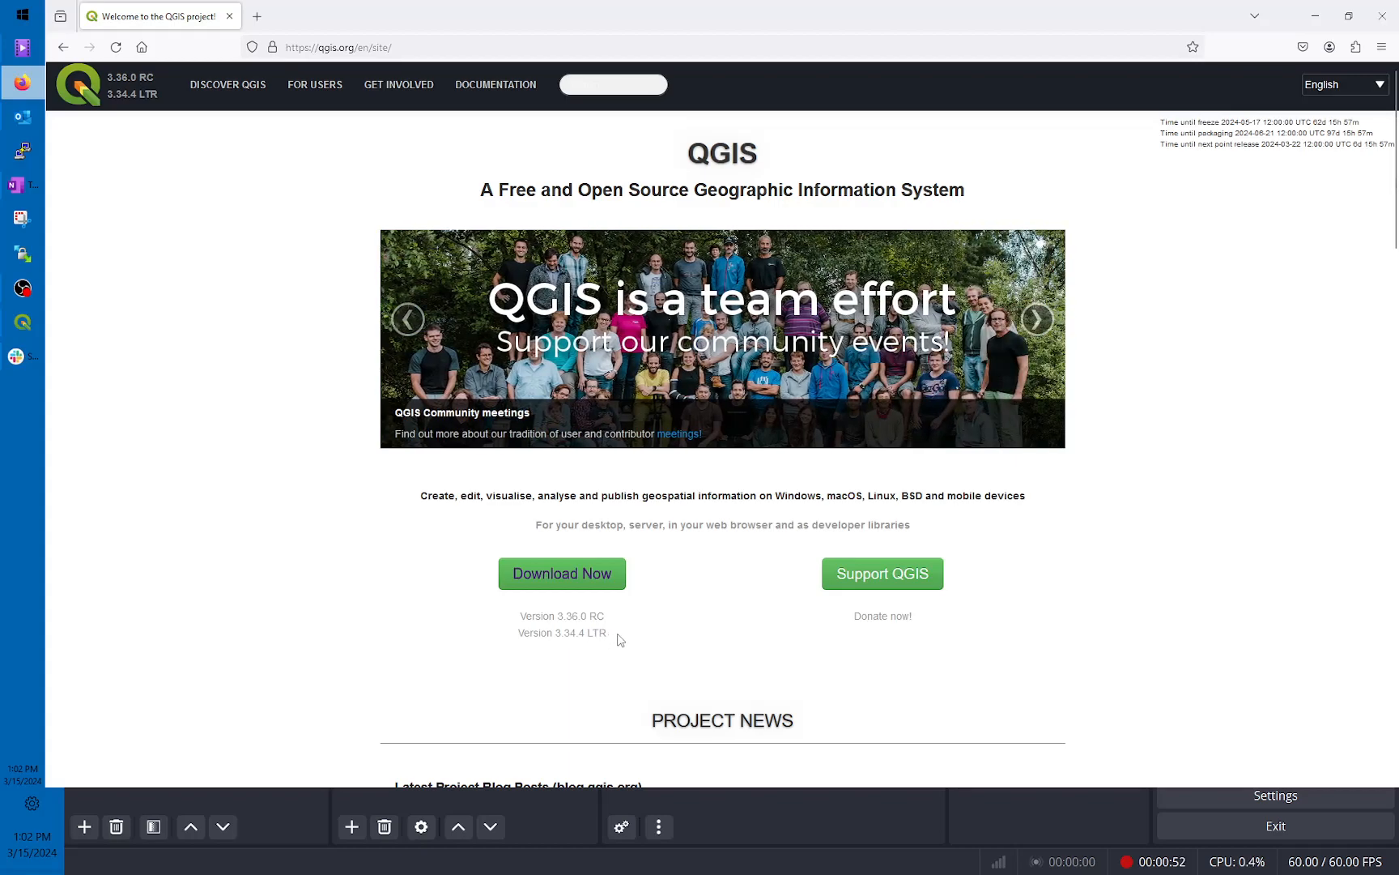
Step: Highlight the 3.34.4 LTR and 3.36.0 RC version labels beneath the QGIS home page's download link to compare the releases
{"action": "scroll", "coordinate": [634, 639], "scroll_direction": "down", "scroll_amount": 2}
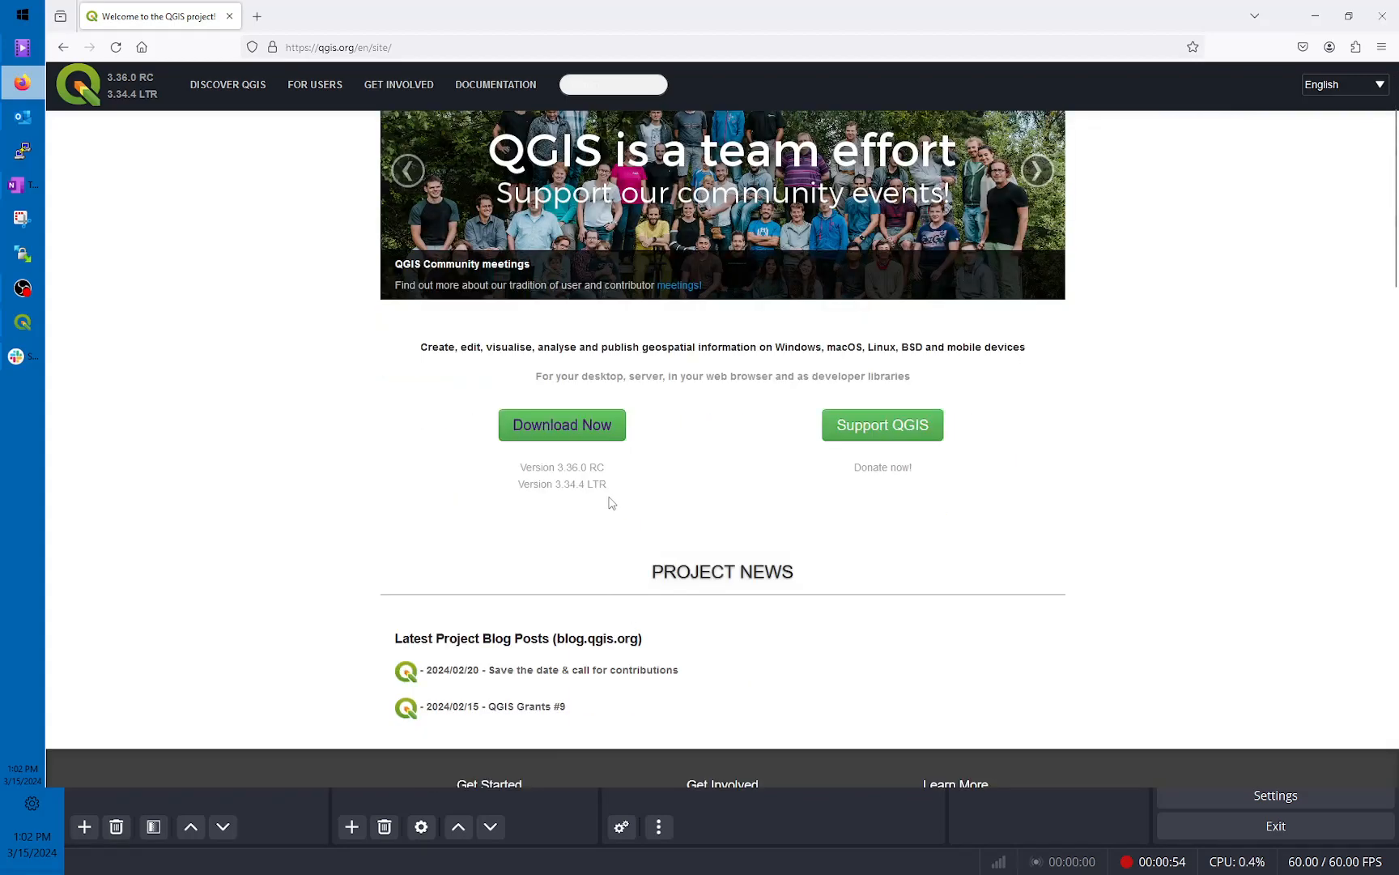
{"action": "left_click_drag", "start_coordinate": [604, 486], "coordinate": [520, 493]}
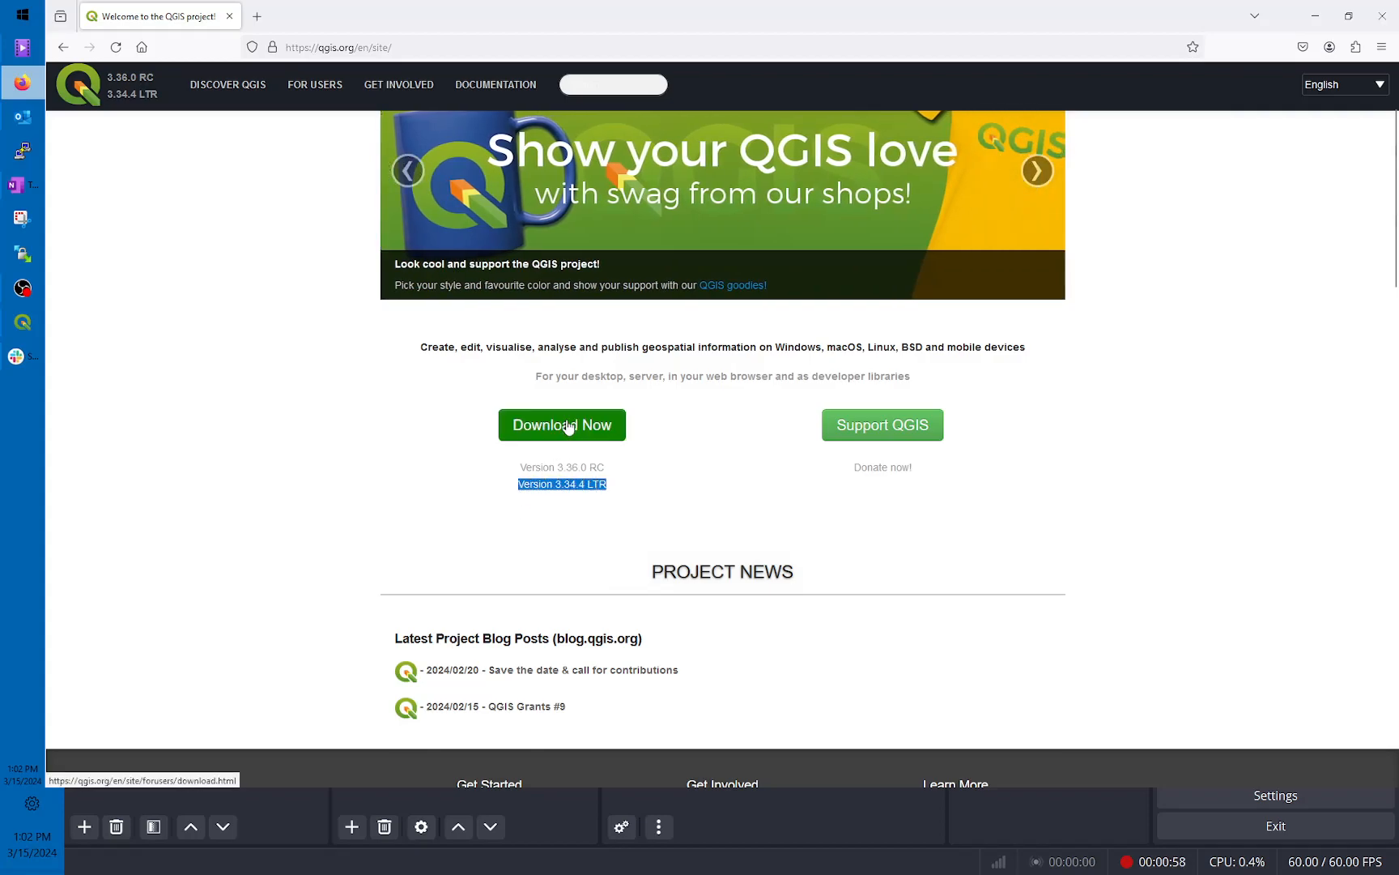
{"action": "left_click_drag", "start_coordinate": [555, 468], "coordinate": [606, 472]}
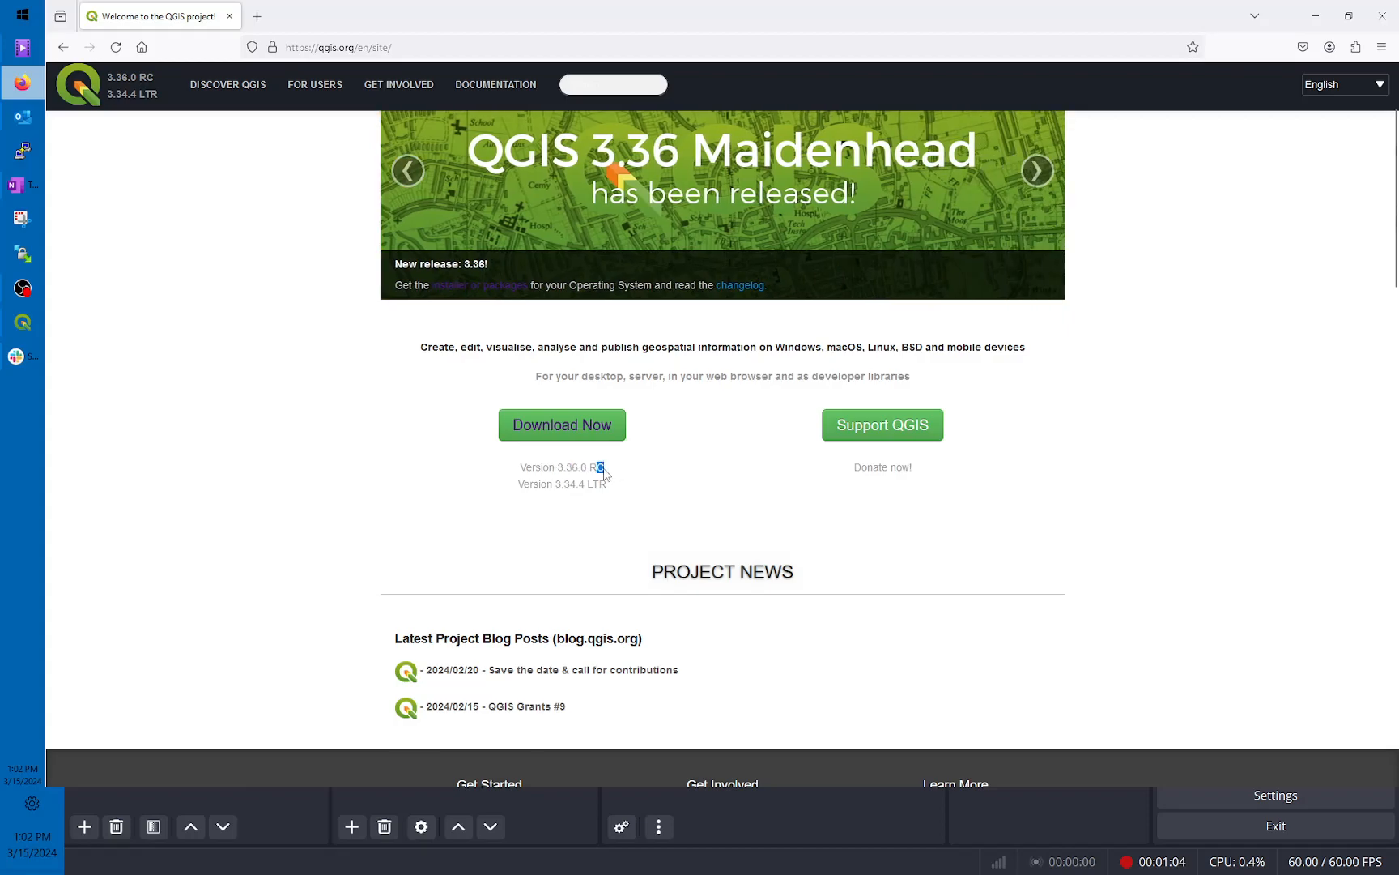
{"action": "left_click_drag", "start_coordinate": [604, 468], "coordinate": [591, 467]}
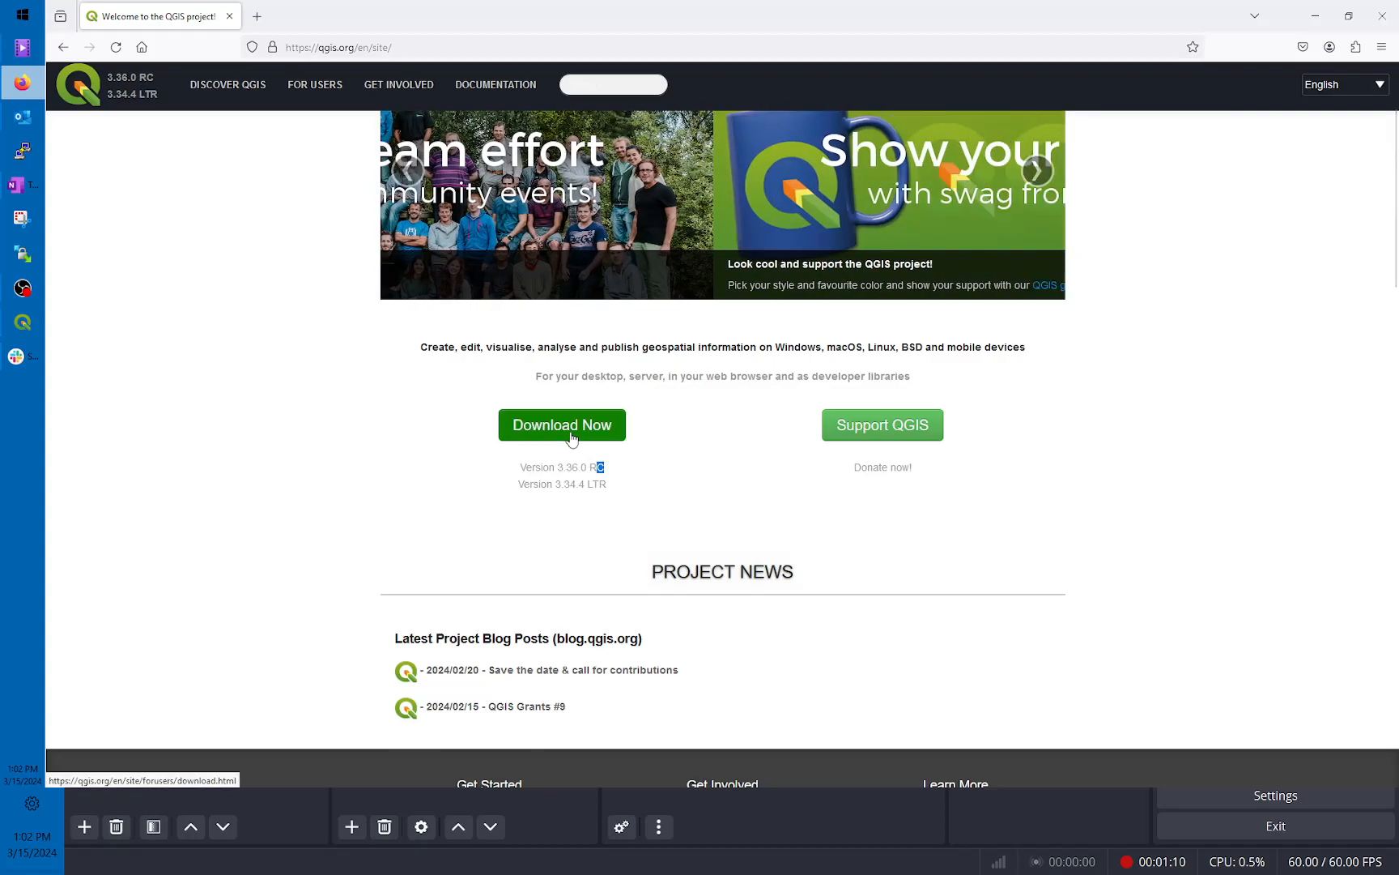
Step: Download the most stable Windows version, QGIS 3.34 LTR, from the download page and dismiss the donation message
{"action": "left_click", "coordinate": [571, 436]}
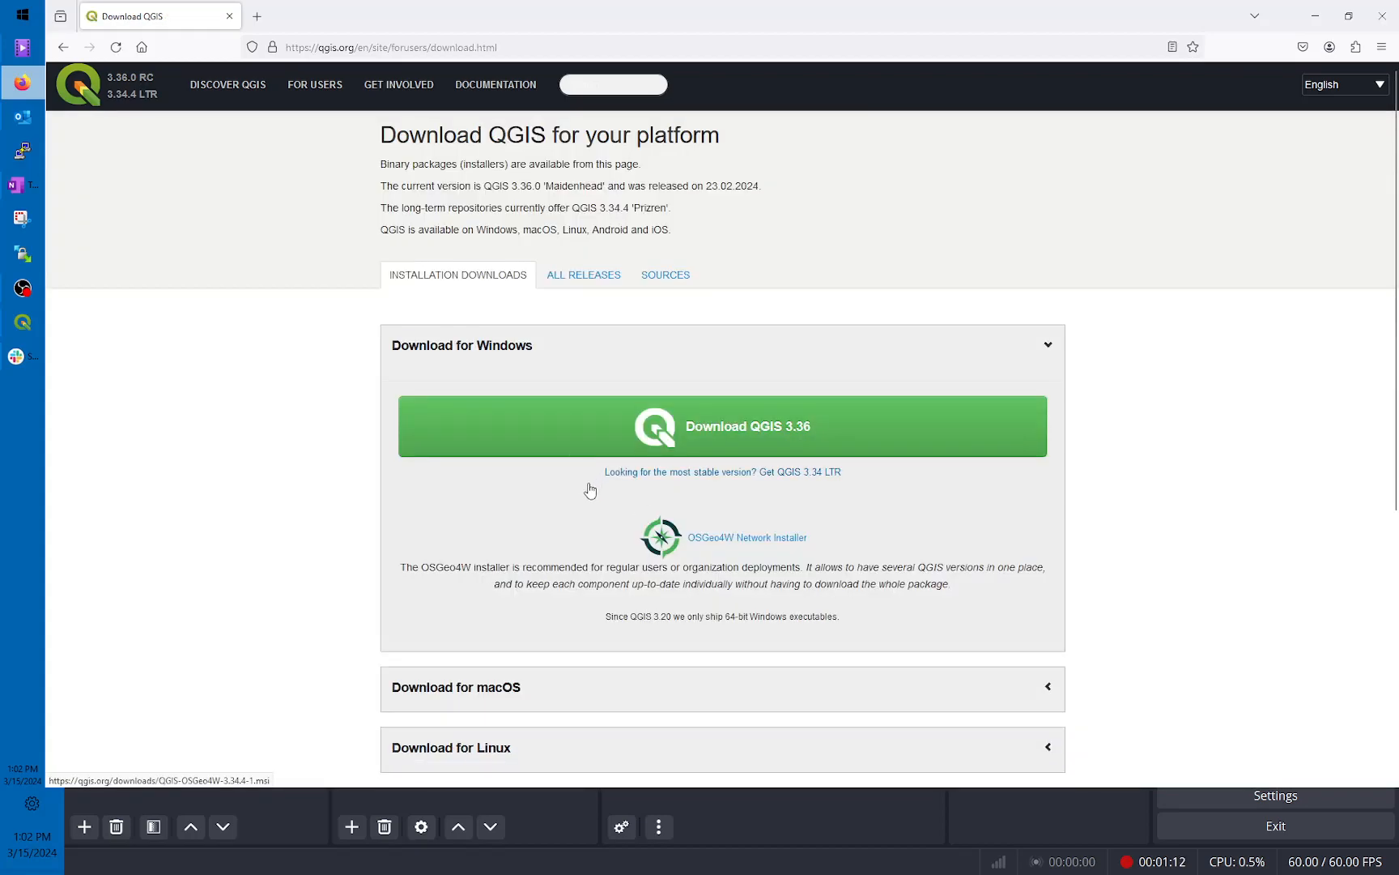
{"action": "left_click", "coordinate": [634, 477]}
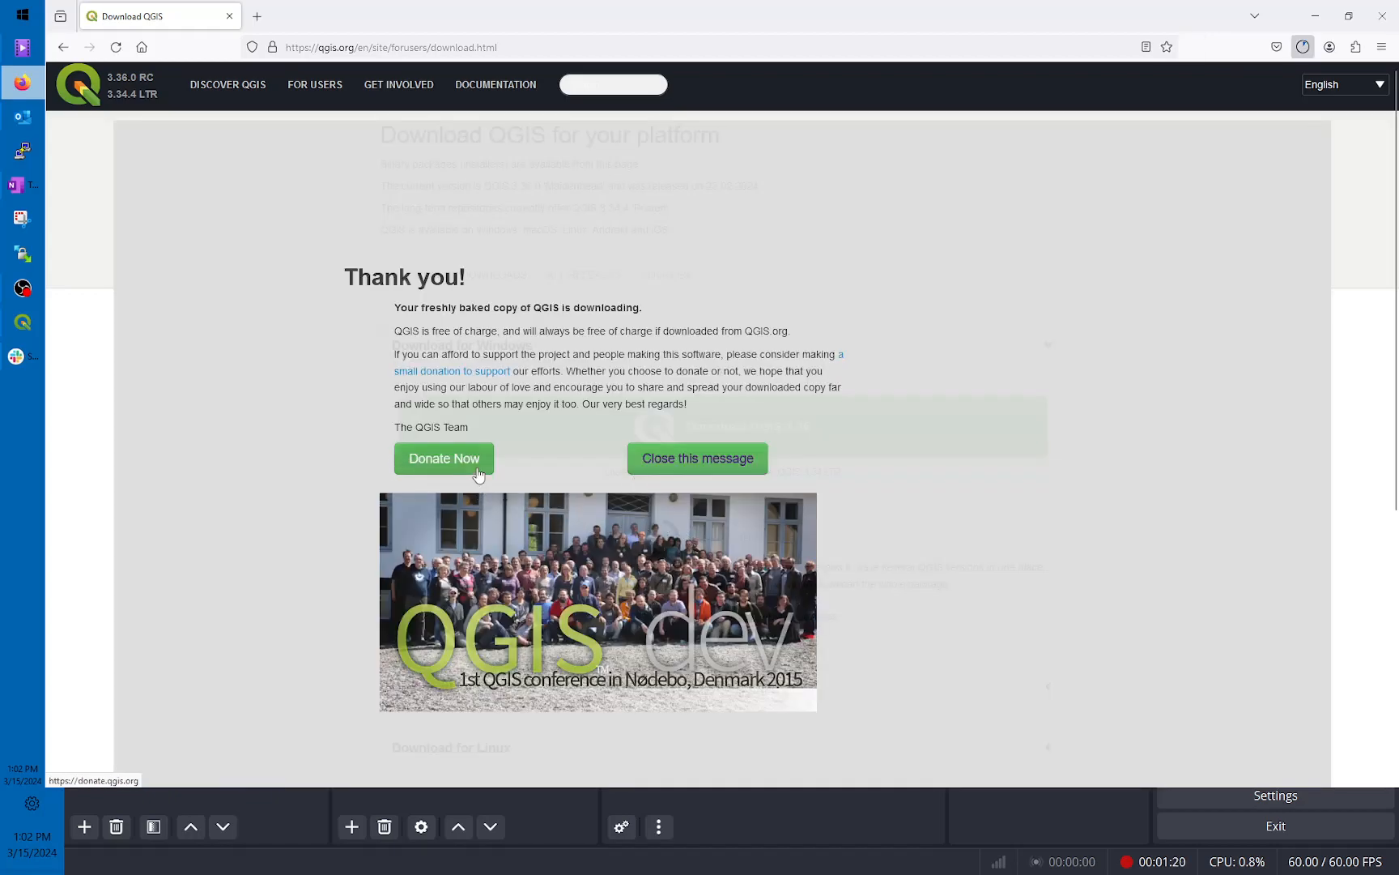
{"action": "left_click", "coordinate": [660, 462]}
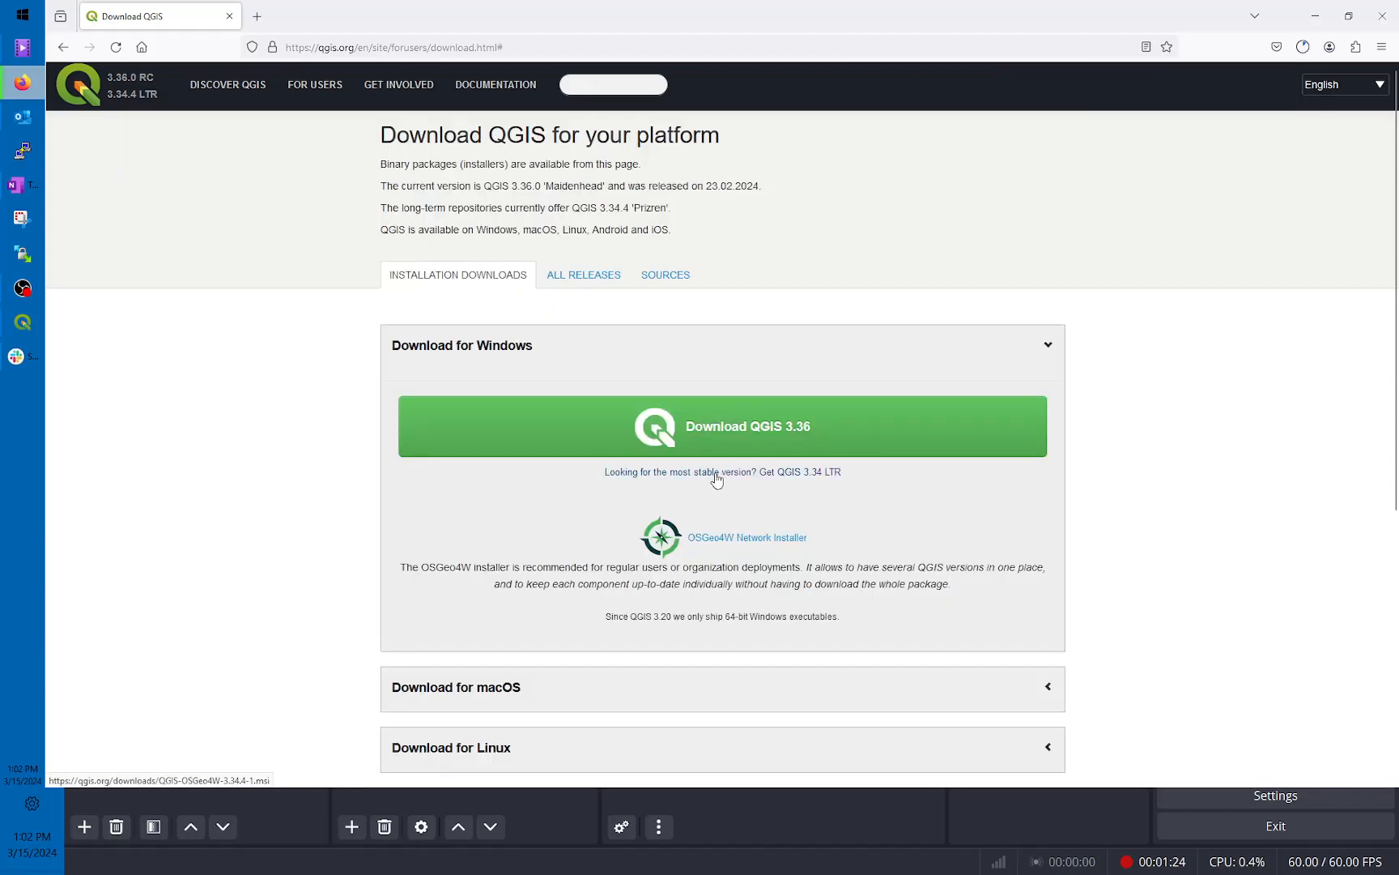
Step: Check the QGIS installer's progress in the browser's full downloads list, and close that list
{"action": "left_click", "coordinate": [1302, 46]}
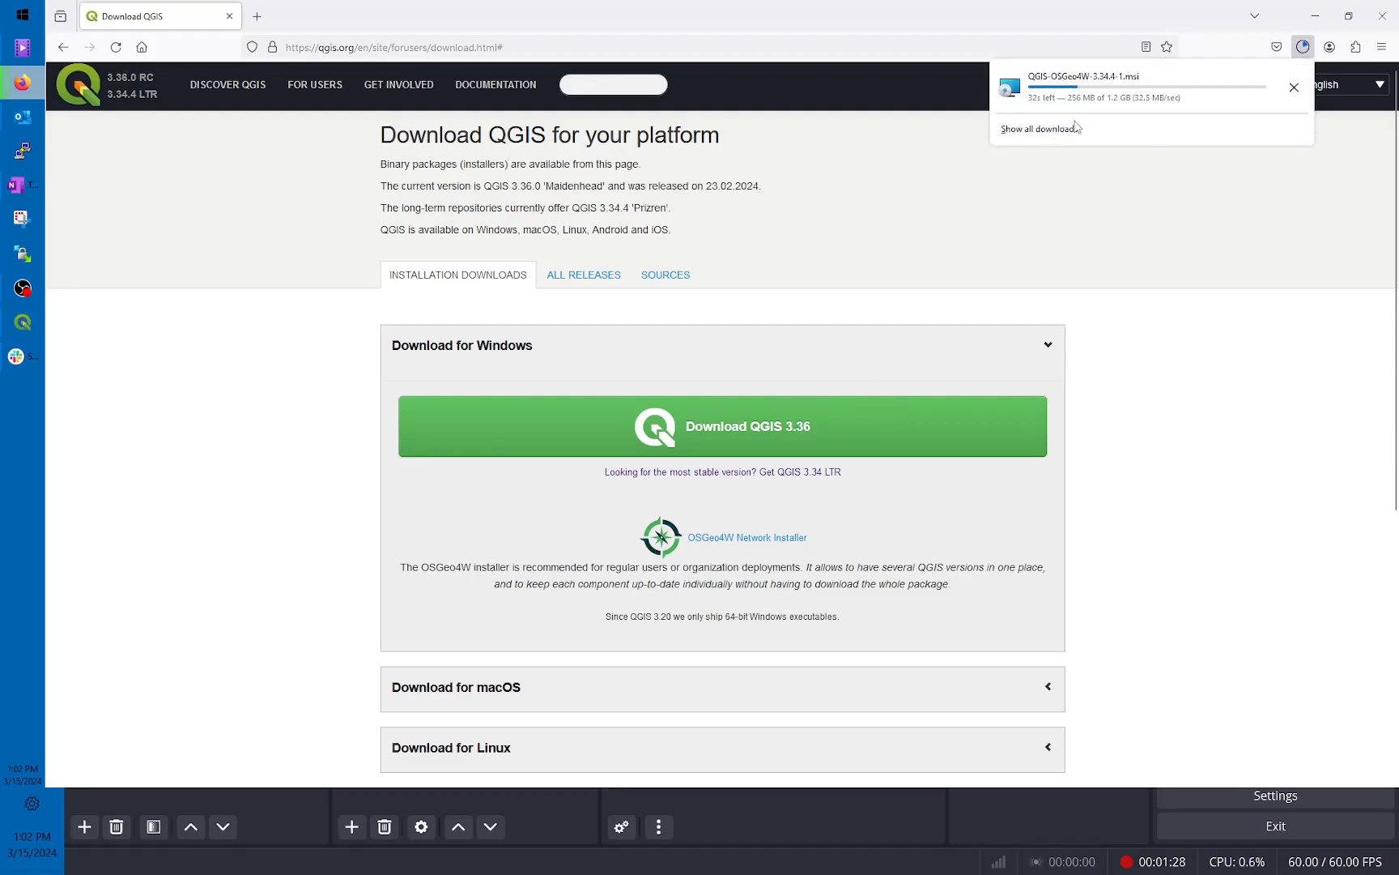
{"action": "left_click", "coordinate": [1044, 129]}
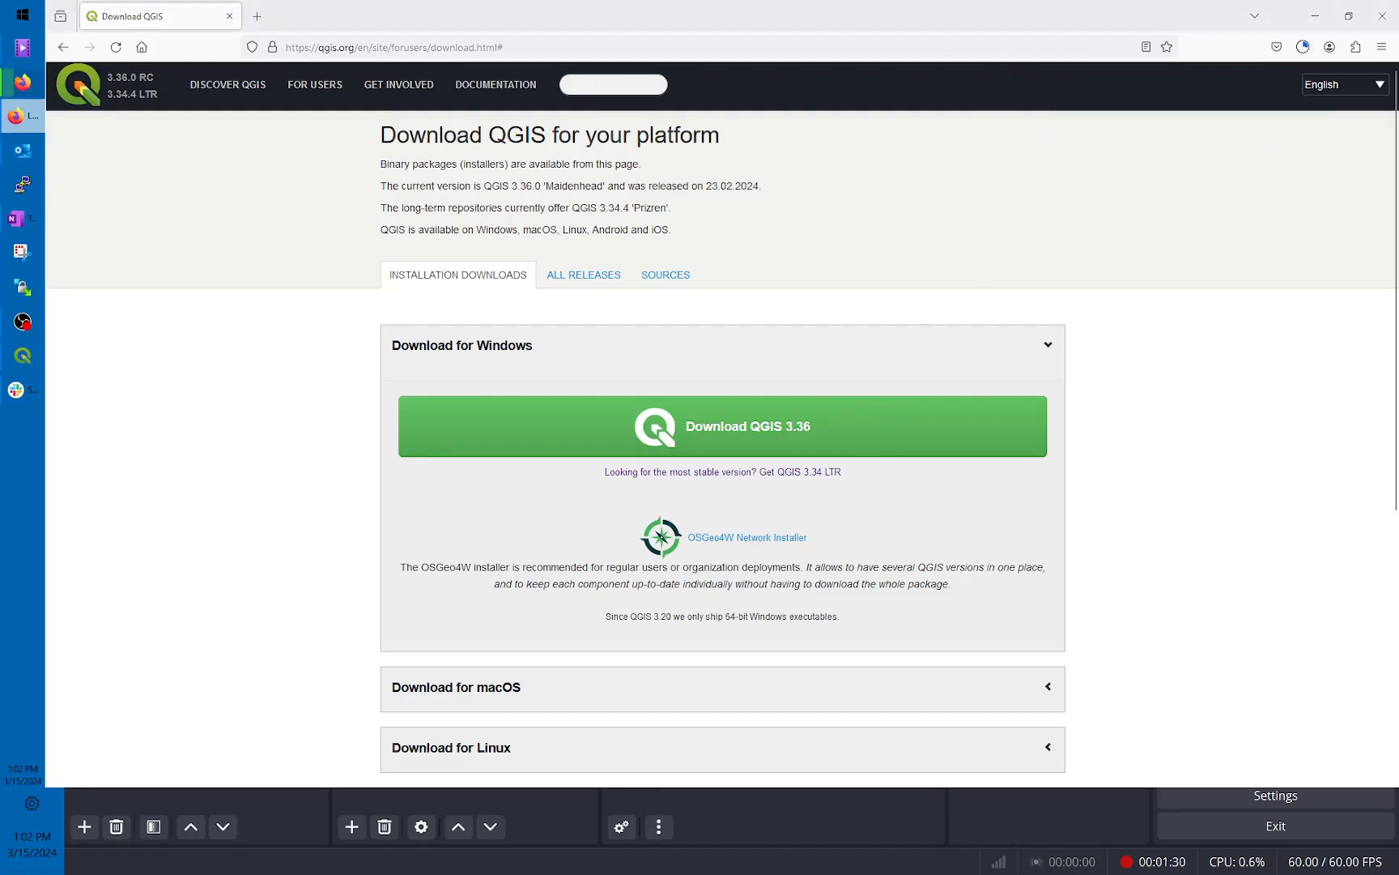
{"action": "key", "text": "alt+F4"}
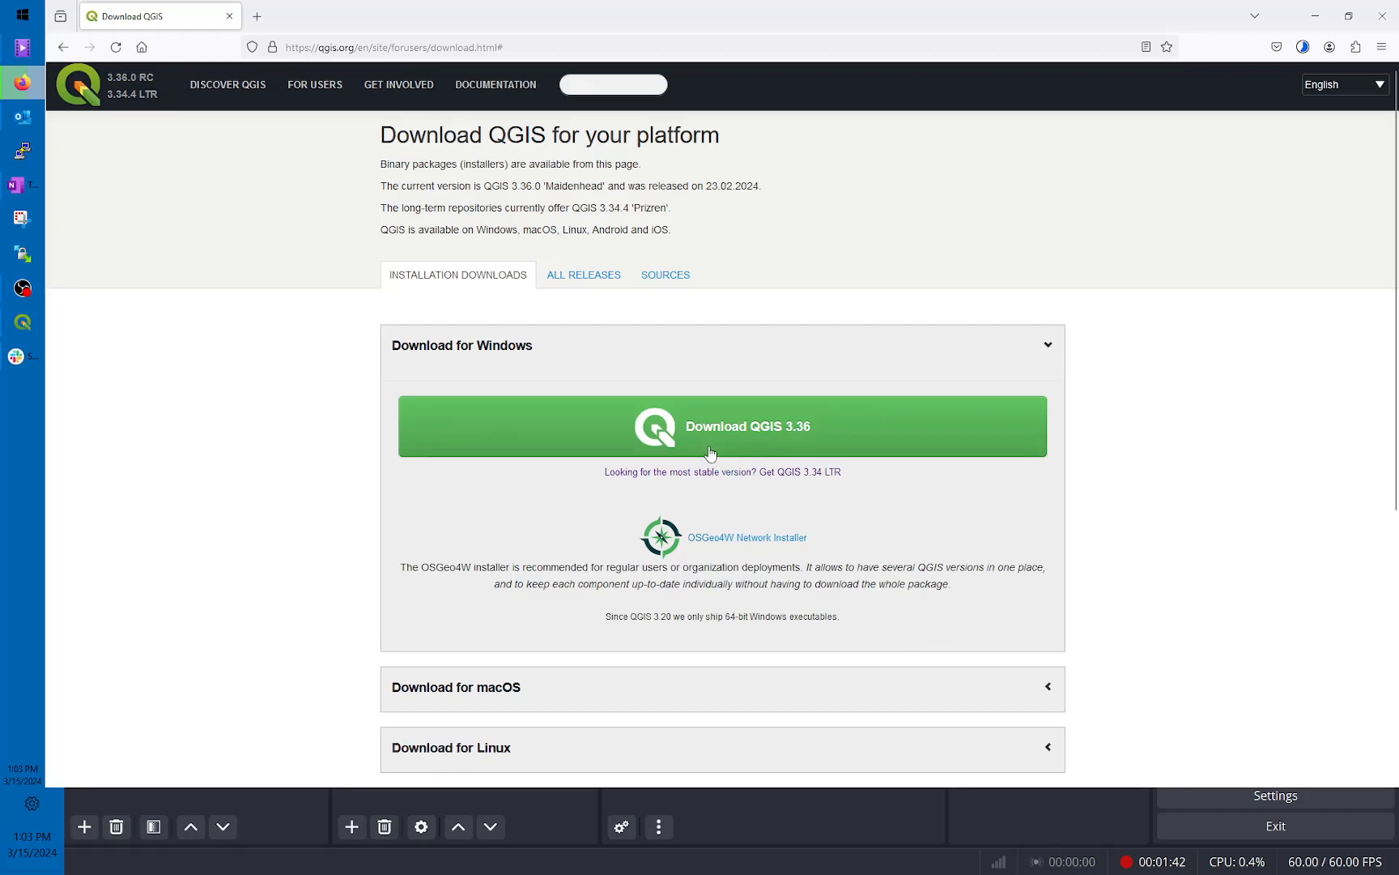
Step: Switch to the open QGIS window, close it and launch the installed QGIS again
{"action": "mouse_move", "coordinate": [35, 339]}
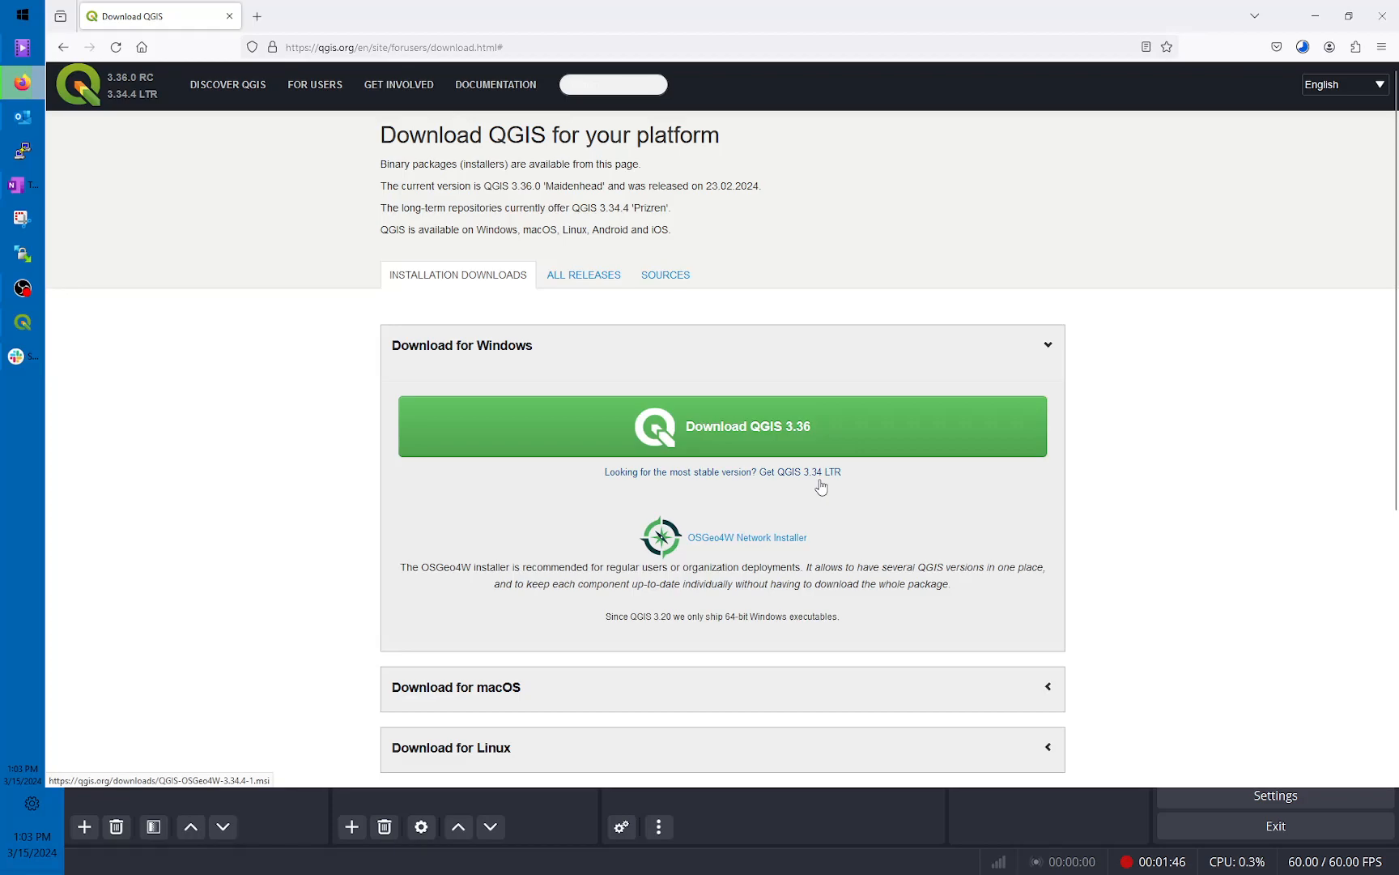
{"action": "left_click", "coordinate": [22, 322]}
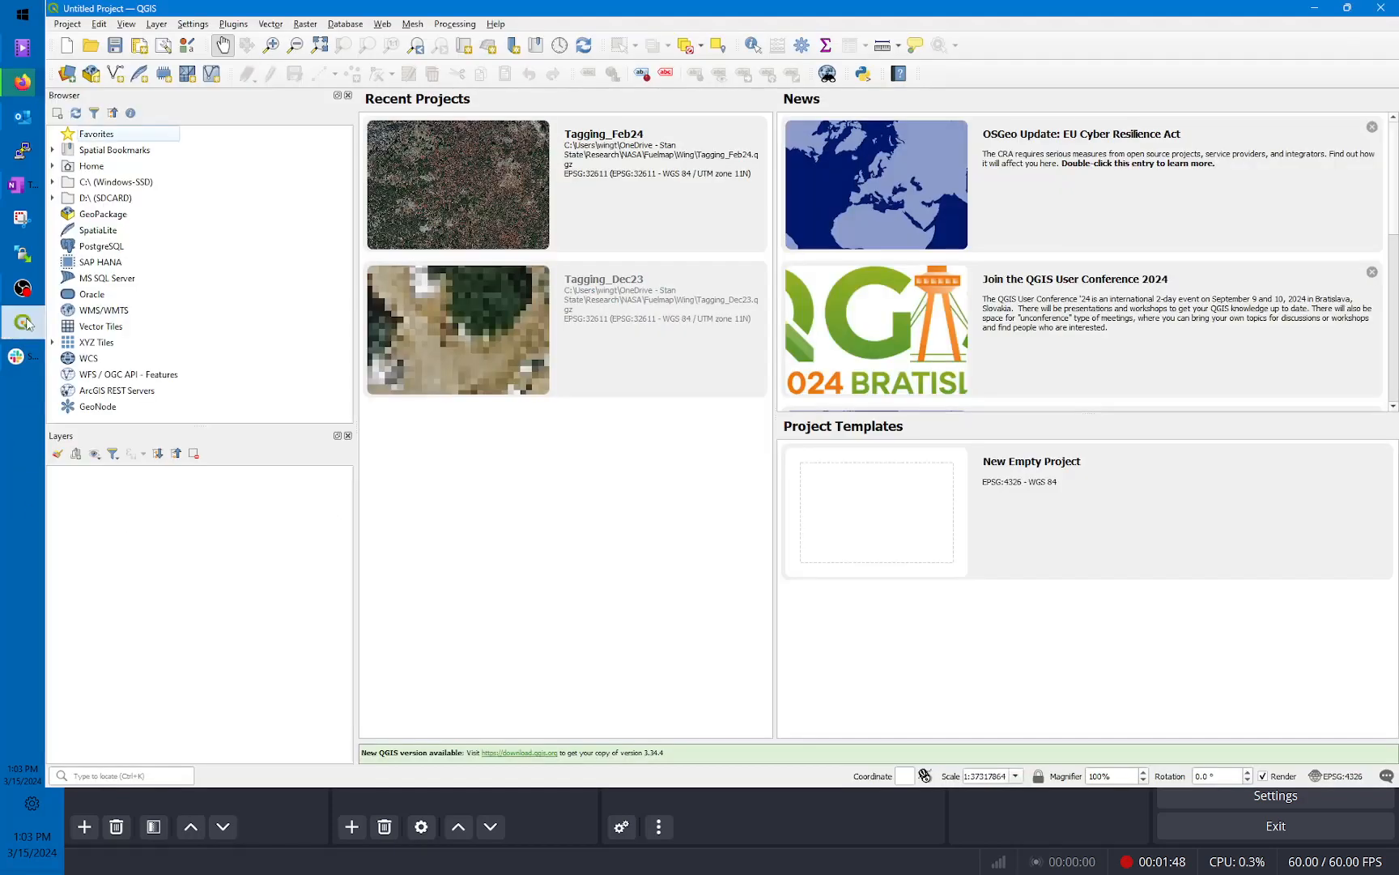
{"action": "left_click", "coordinate": [1384, 11]}
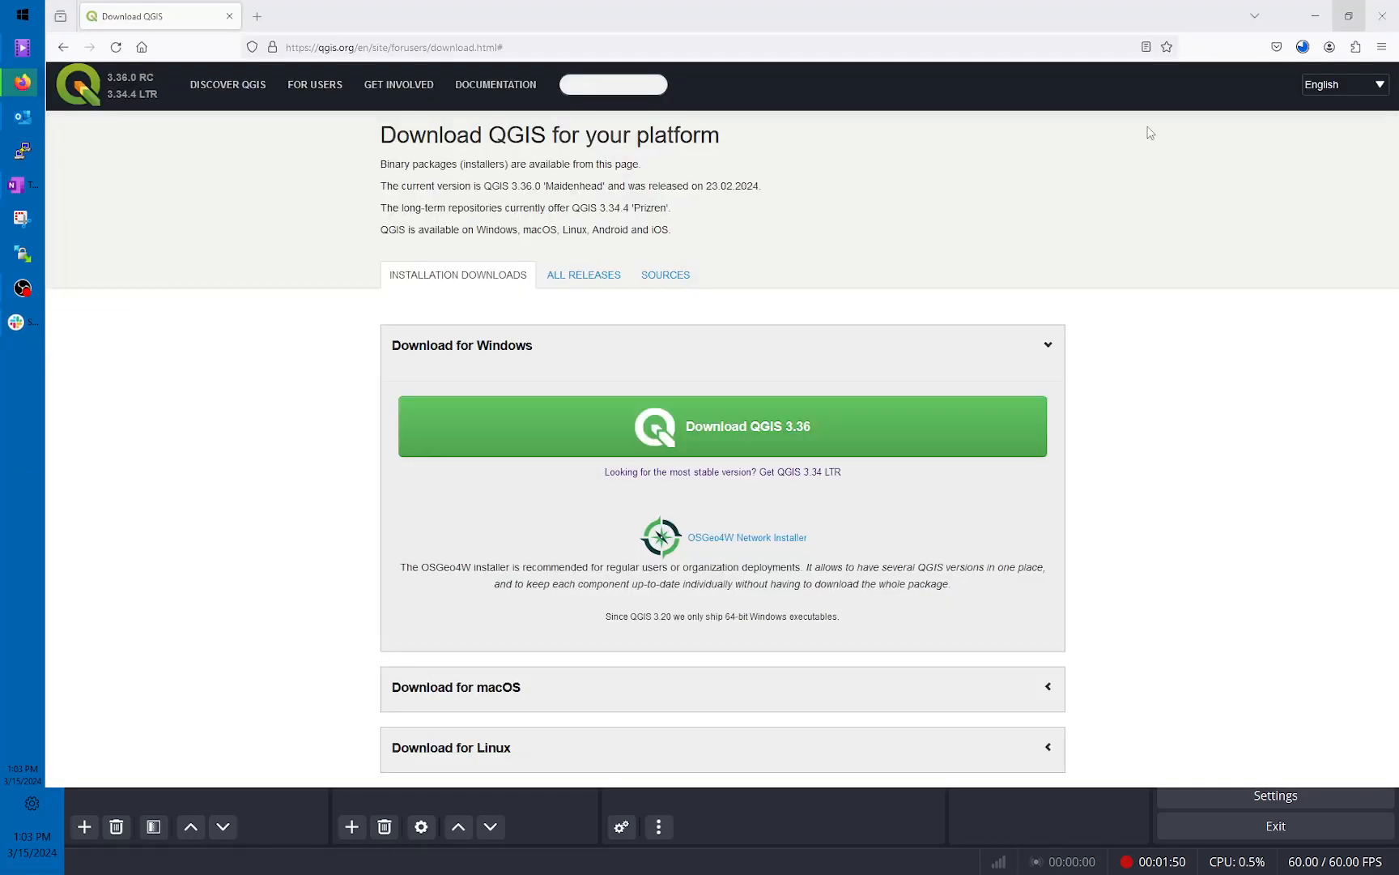
{"action": "left_click", "coordinate": [22, 15]}
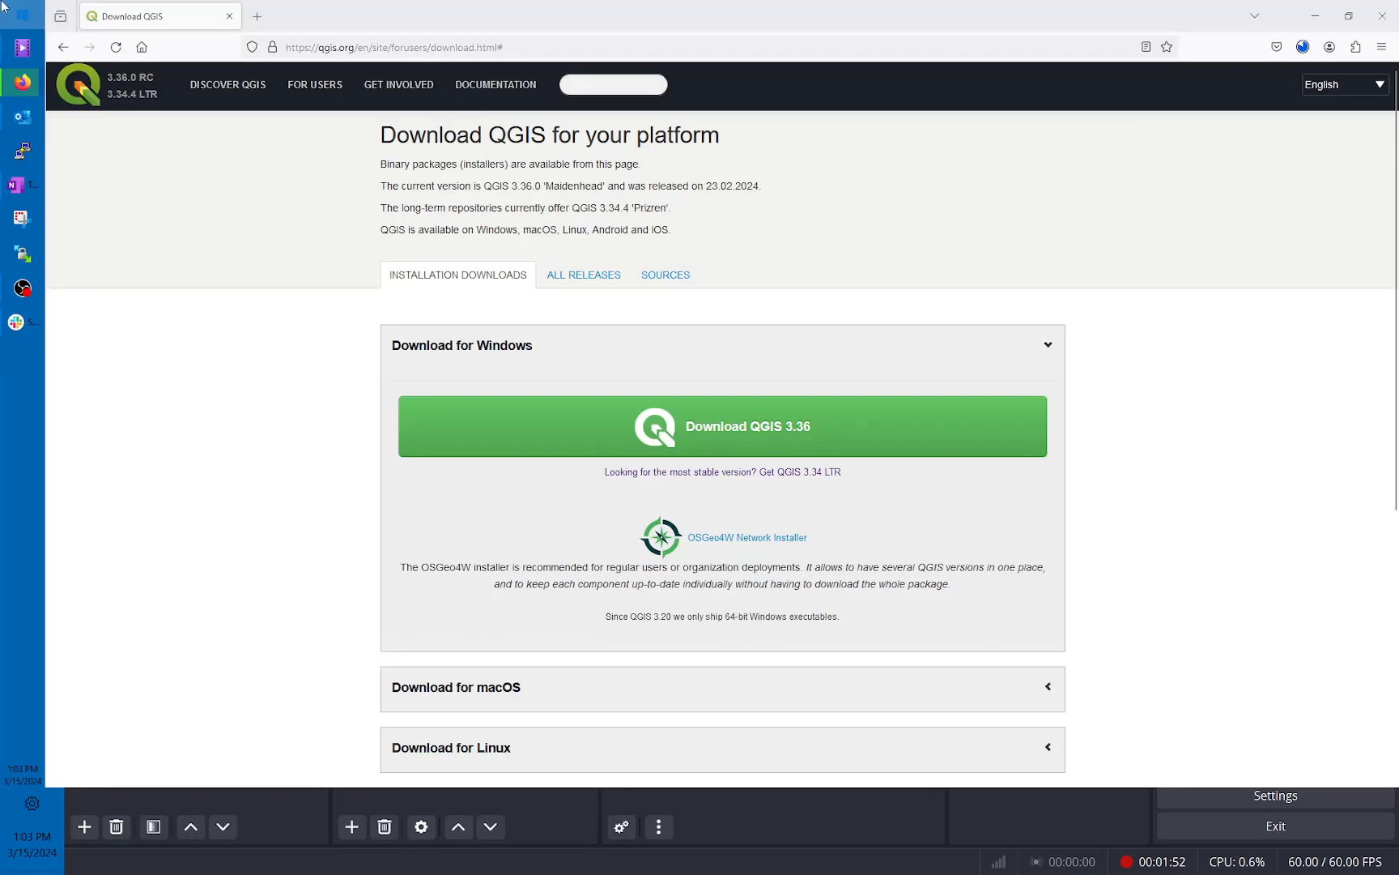
{"action": "left_click", "coordinate": [183, 258]}
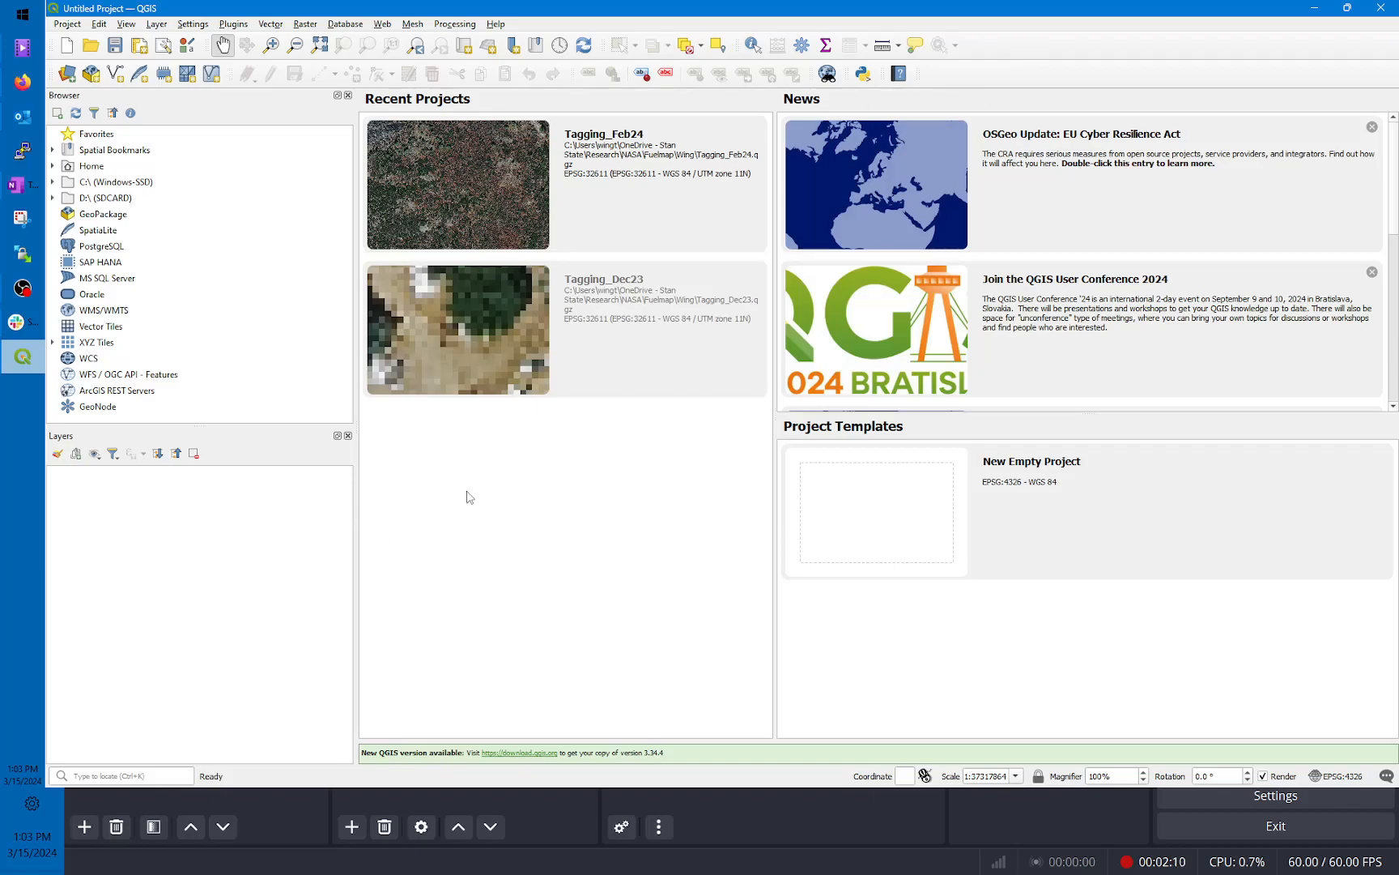
Step: Look up the installed QGIS version in the program's About information and close it
{"action": "left_click", "coordinate": [495, 23]}
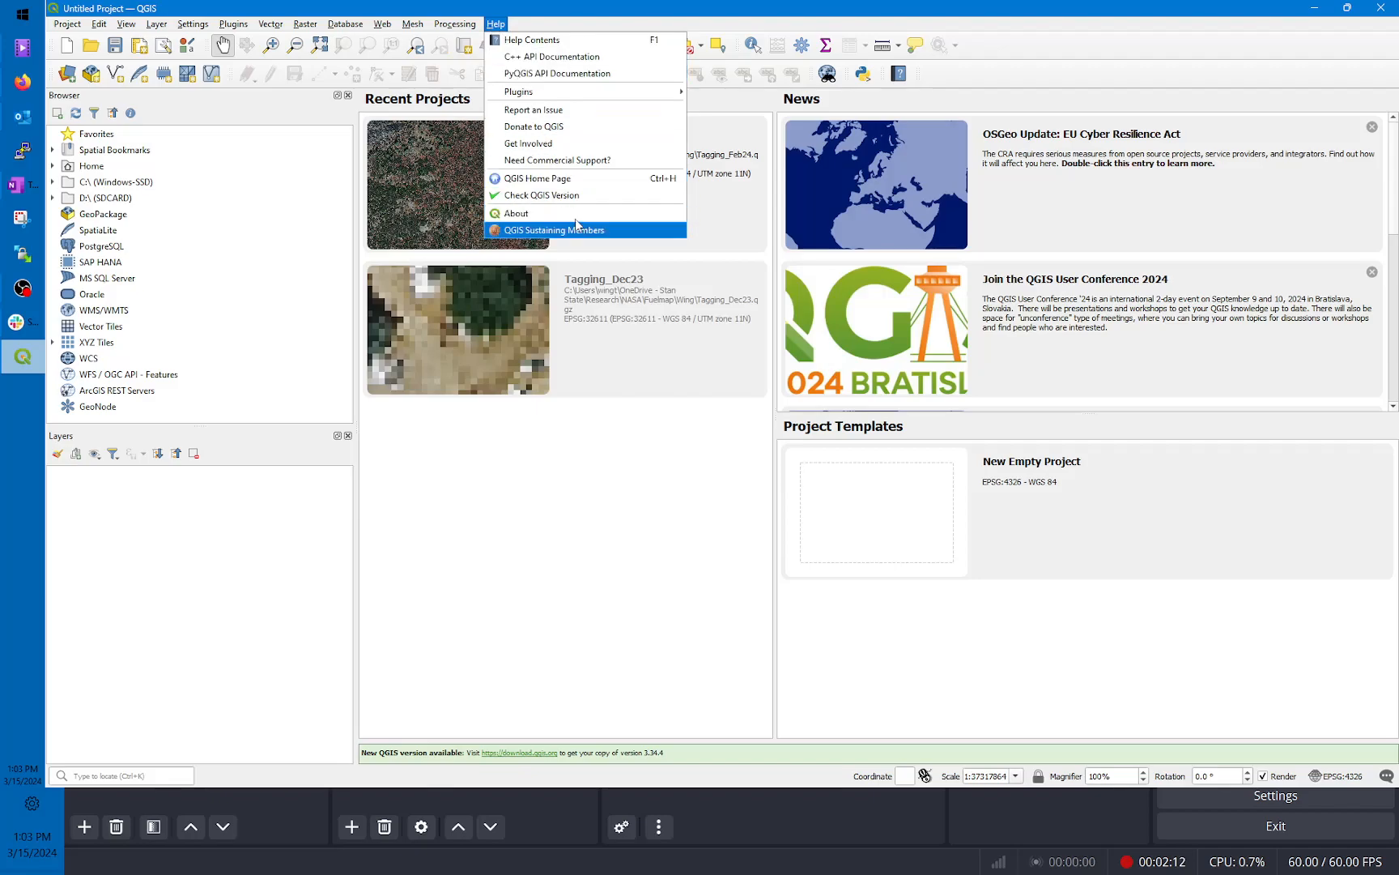
{"action": "left_click", "coordinate": [535, 213]}
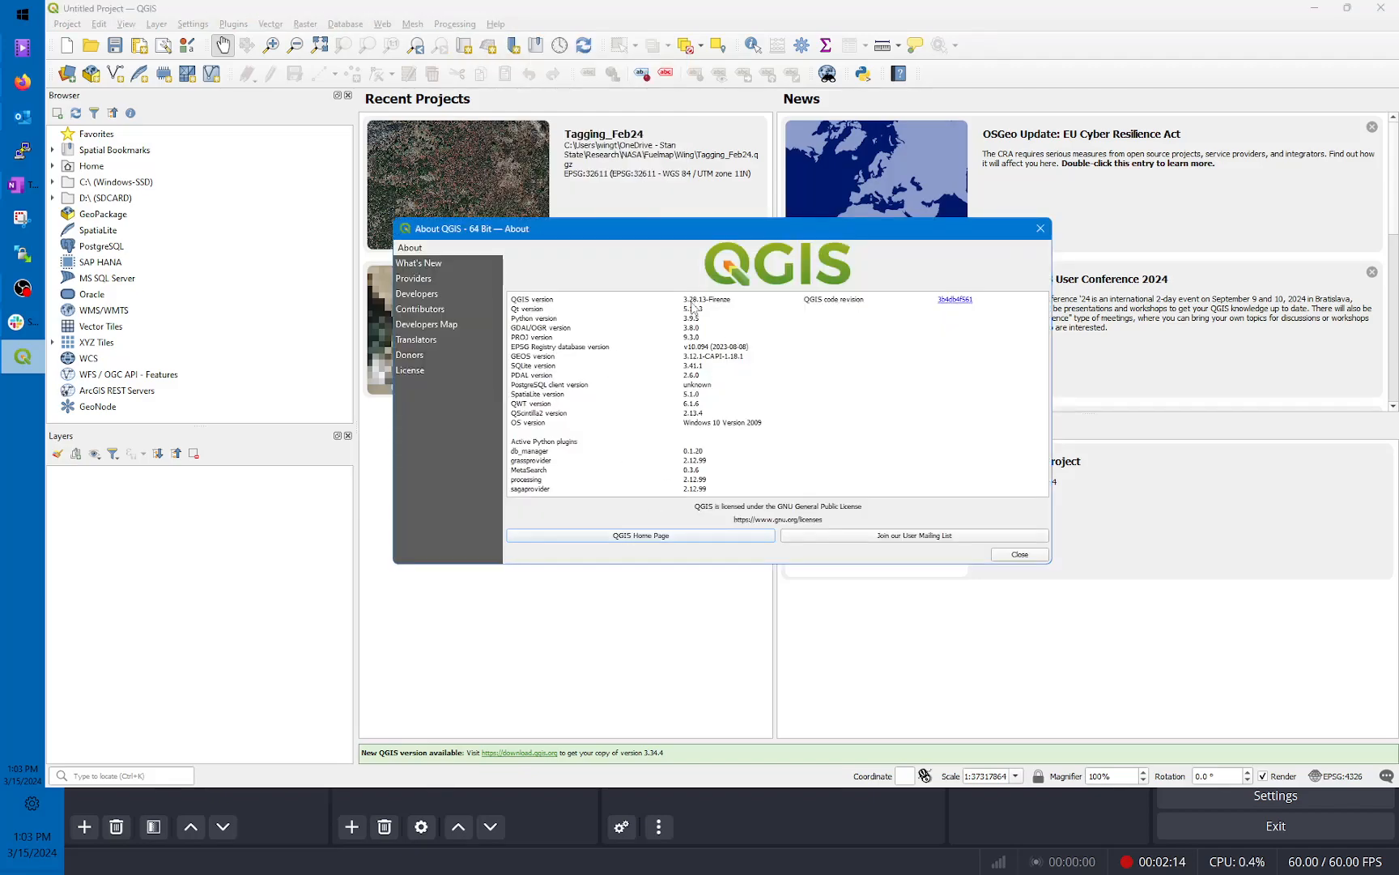
{"action": "left_click", "coordinate": [1040, 229]}
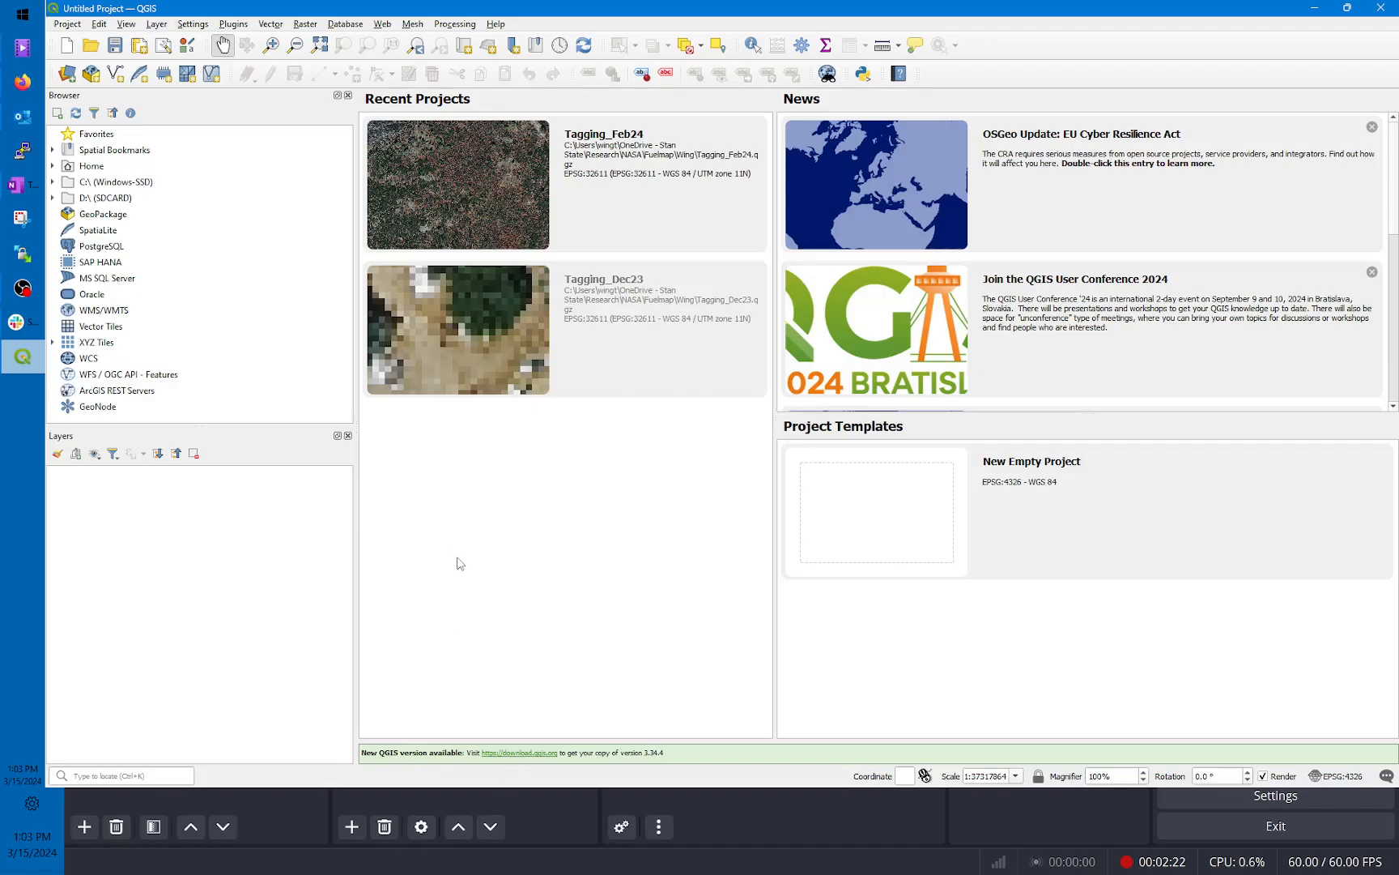
Step: Switch to Slack and open the AerialImages SharePoint link from the latest topic message in the fuelmap channel
{"action": "mouse_move", "coordinate": [8, 198]}
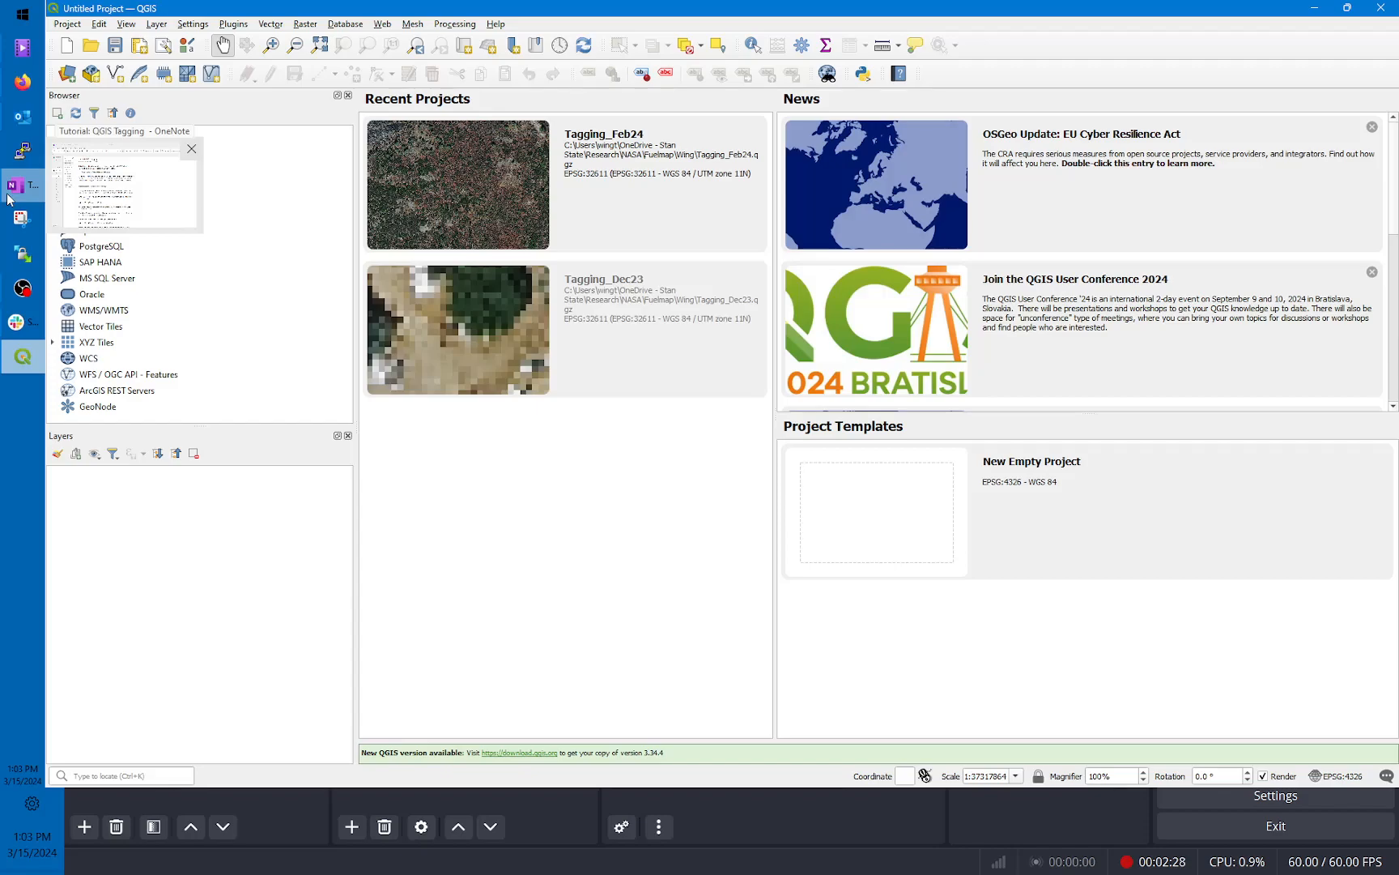
{"action": "left_click", "coordinate": [23, 82]}
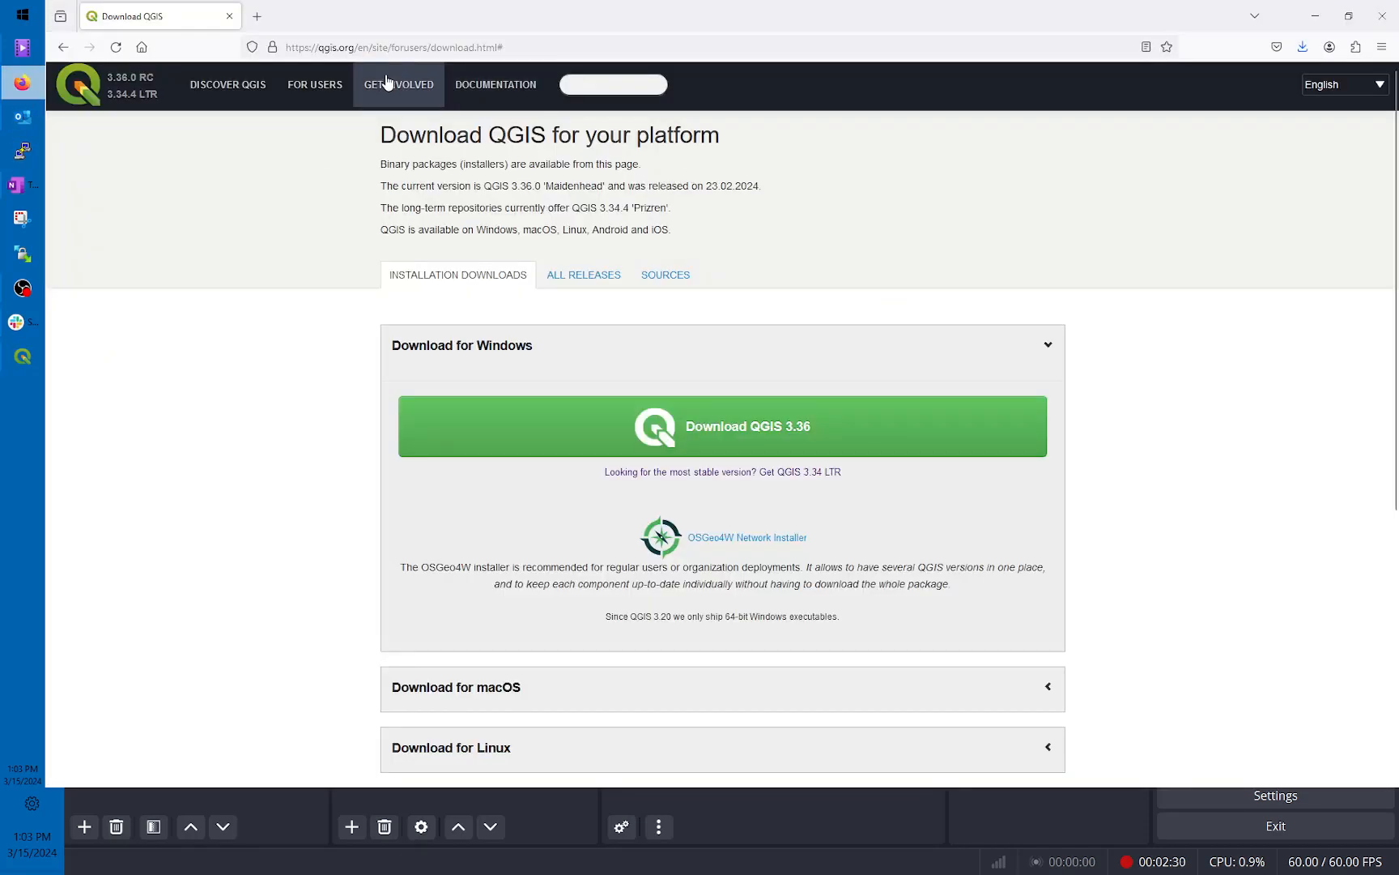
{"action": "left_click", "coordinate": [23, 322]}
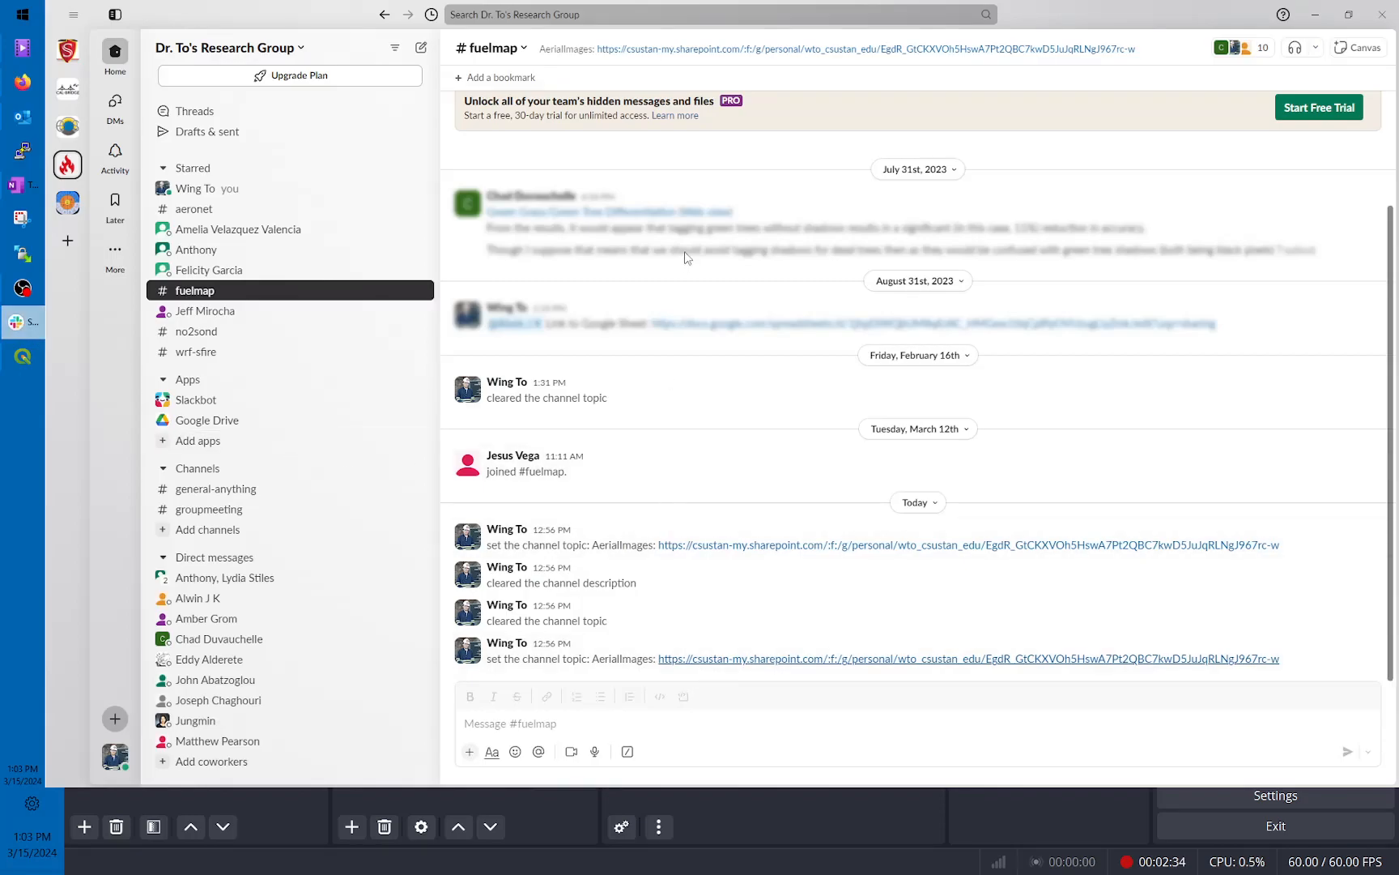
{"action": "left_click", "coordinate": [784, 659]}
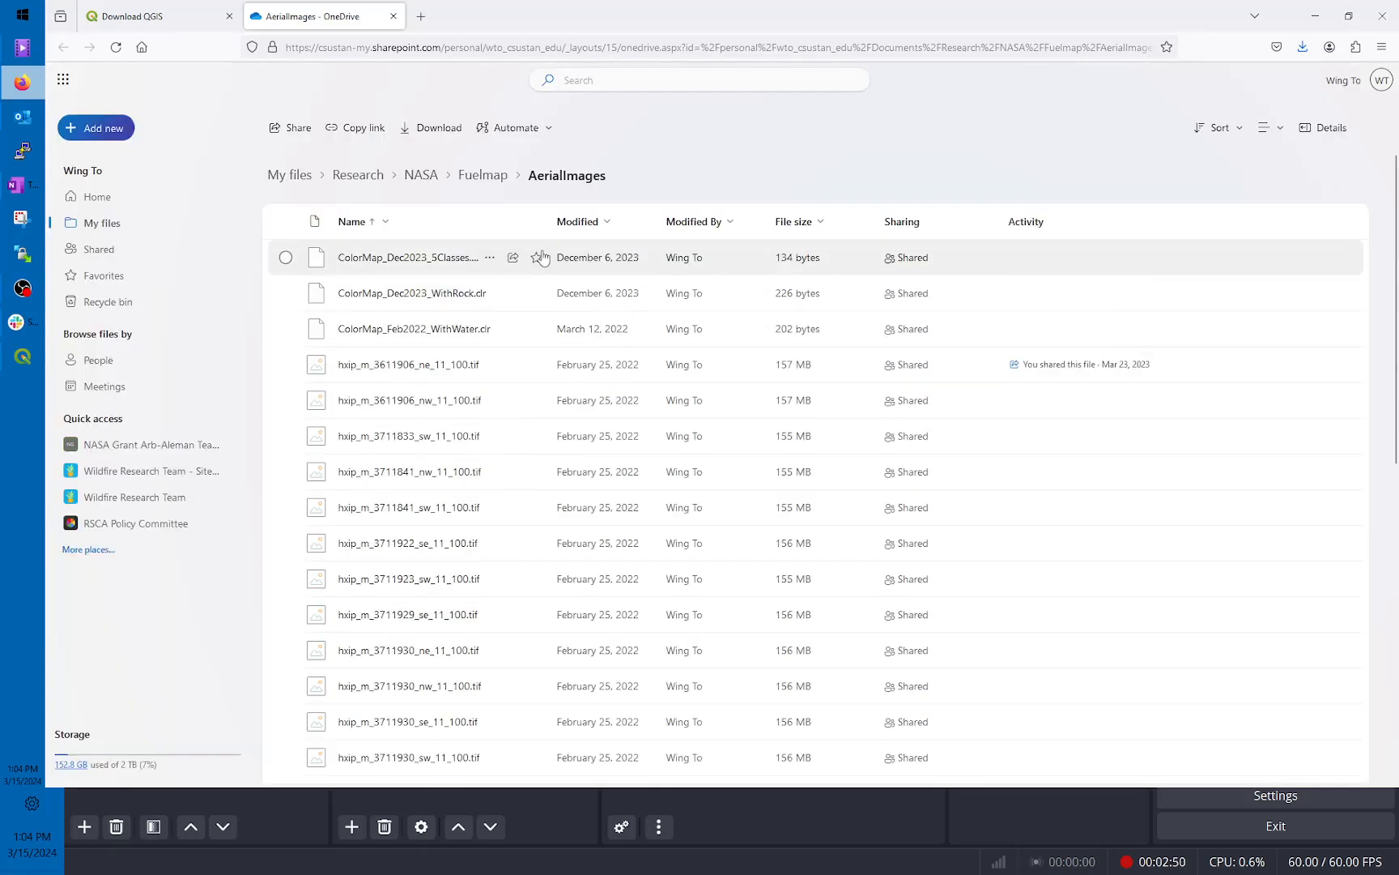
Step: Browse the AerialImages folder to examine the available hxip aerial image .tif files and their tile numbers
{"action": "scroll", "coordinate": [565, 502], "scroll_direction": "down", "scroll_amount": 3}
{"action": "scroll", "coordinate": [565, 502], "scroll_direction": "up", "scroll_amount": 3}
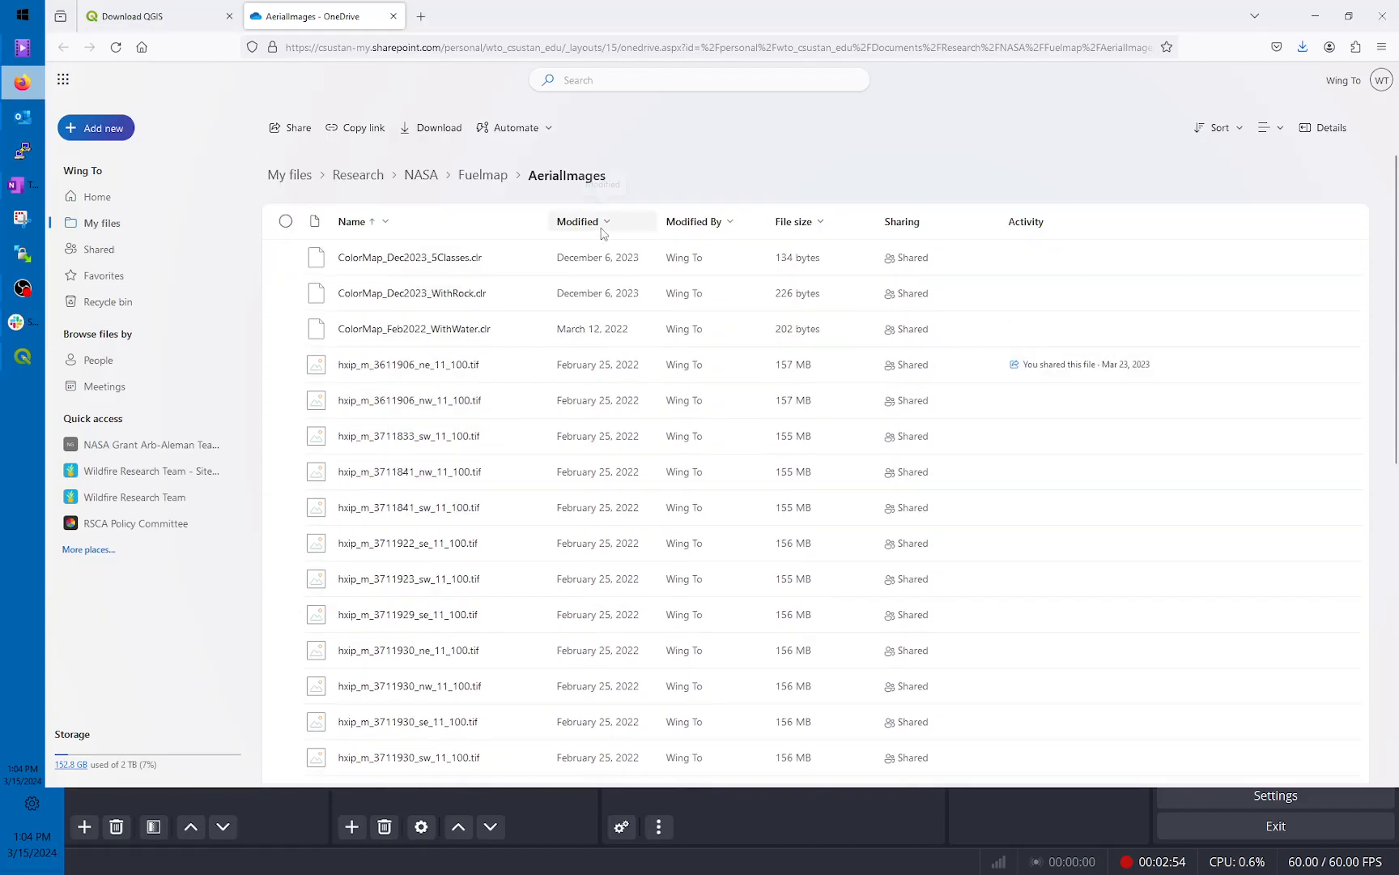
{"action": "scroll", "coordinate": [596, 413], "scroll_direction": "down", "scroll_amount": 5}
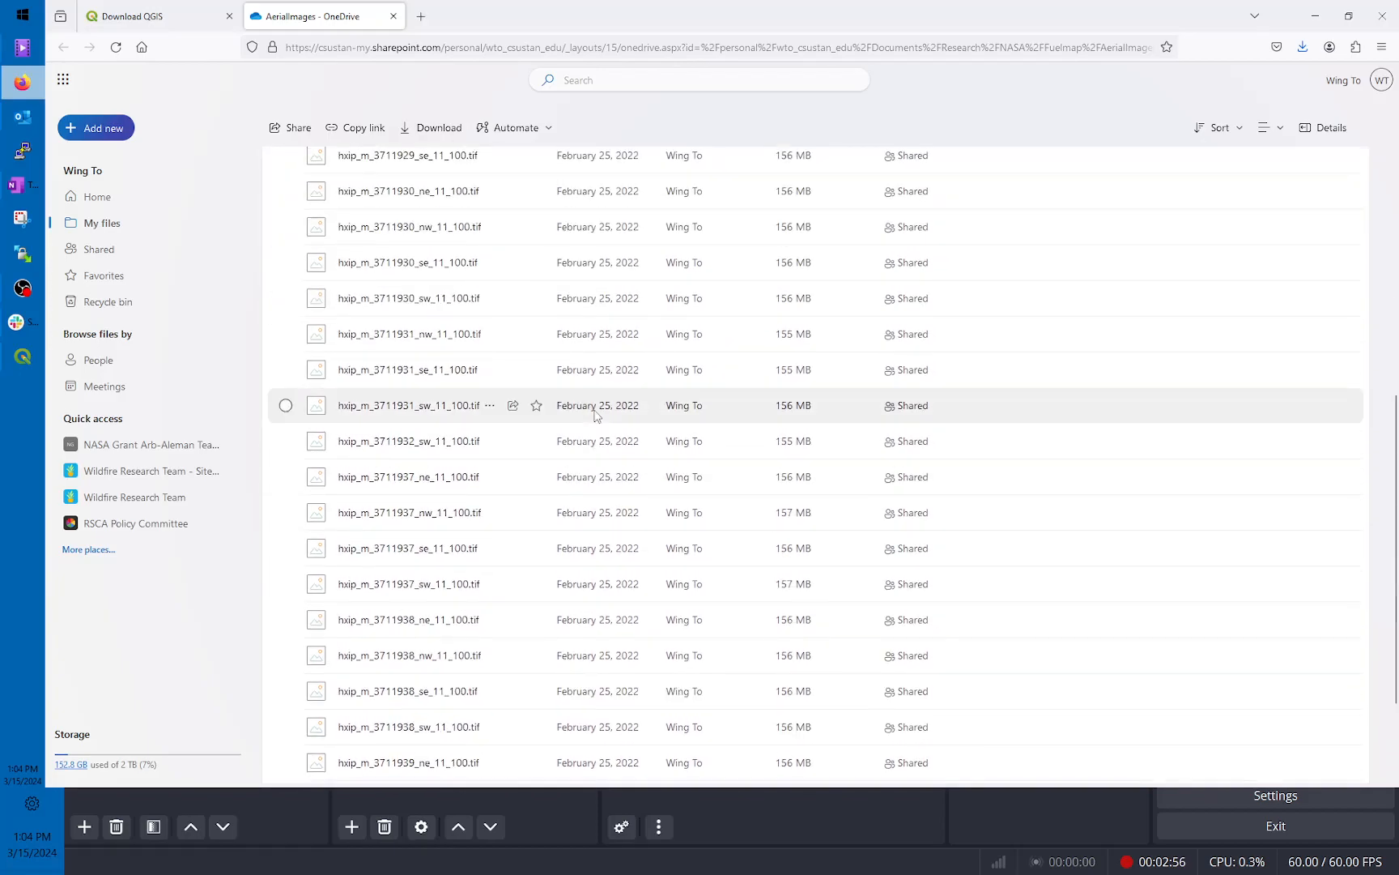
{"action": "scroll", "coordinate": [596, 414], "scroll_direction": "down", "scroll_amount": 7}
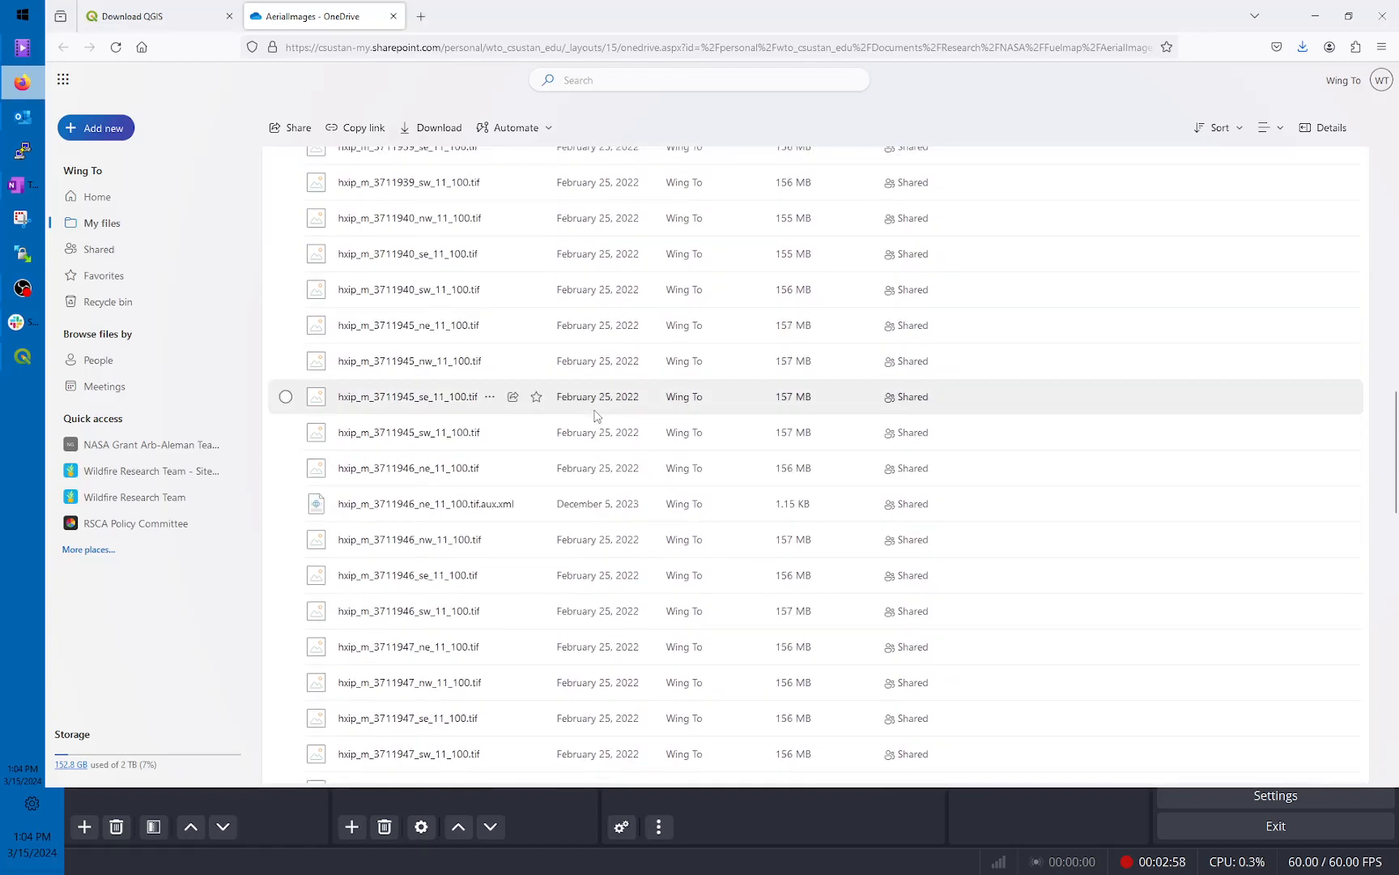
{"action": "scroll", "coordinate": [596, 416], "scroll_direction": "down", "scroll_amount": 9}
{"action": "scroll", "coordinate": [595, 415], "scroll_direction": "down", "scroll_amount": 6}
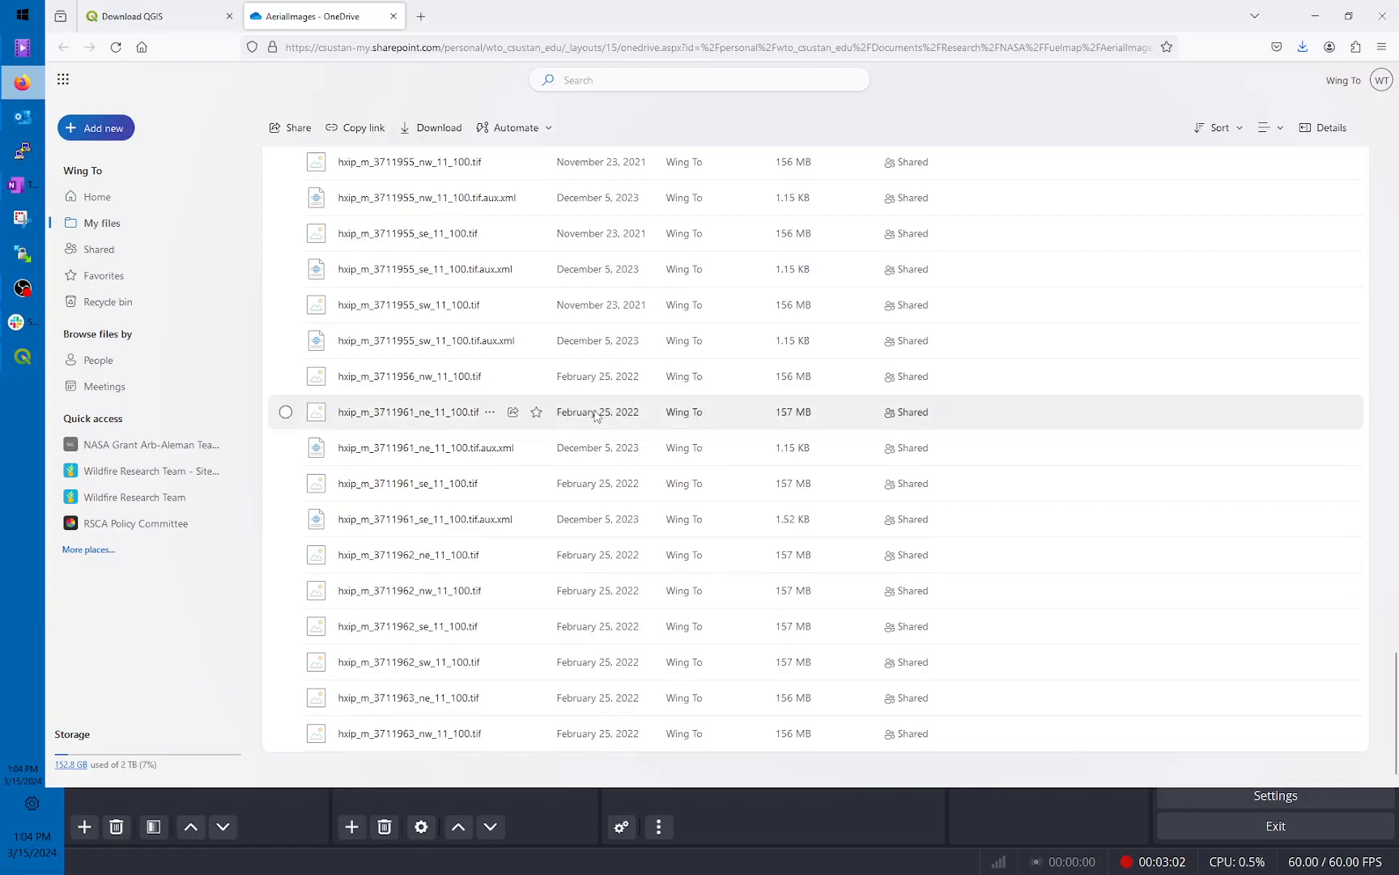
{"action": "scroll", "coordinate": [563, 635], "scroll_direction": "up", "scroll_amount": 4}
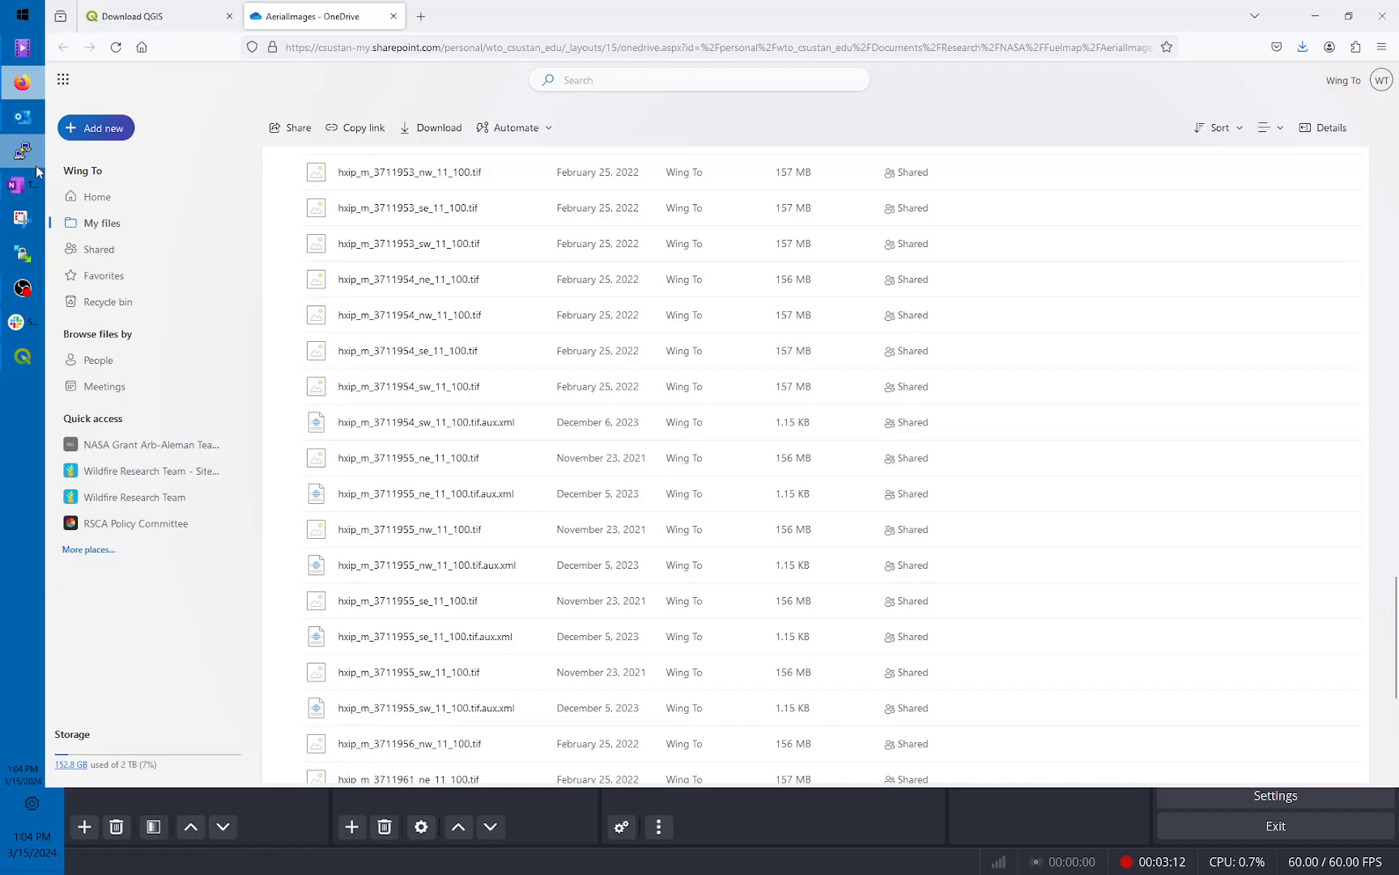
{"action": "mouse_move", "coordinate": [27, 359]}
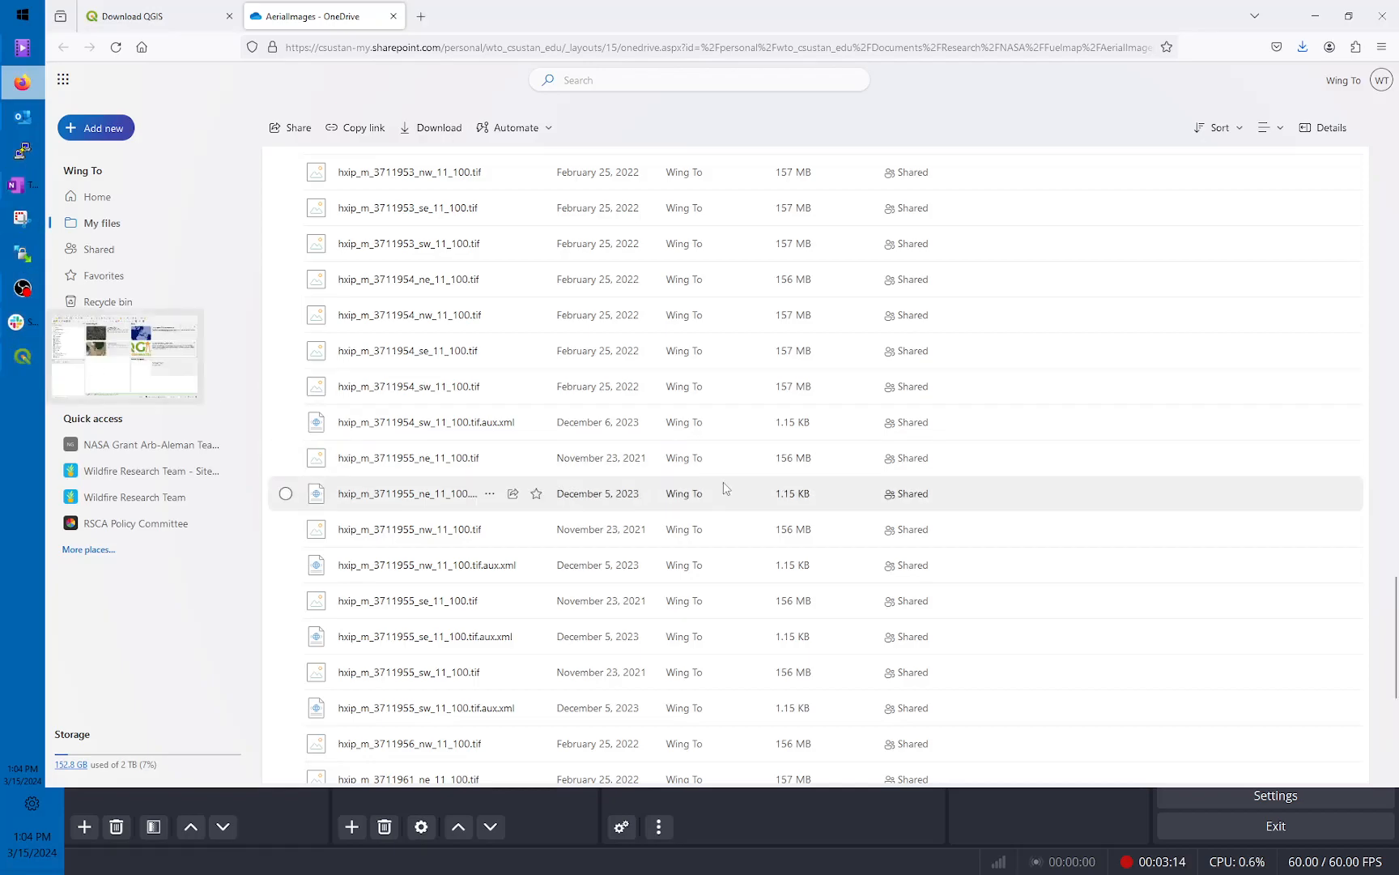
{"action": "scroll", "coordinate": [603, 534], "scroll_direction": "down", "scroll_amount": 5}
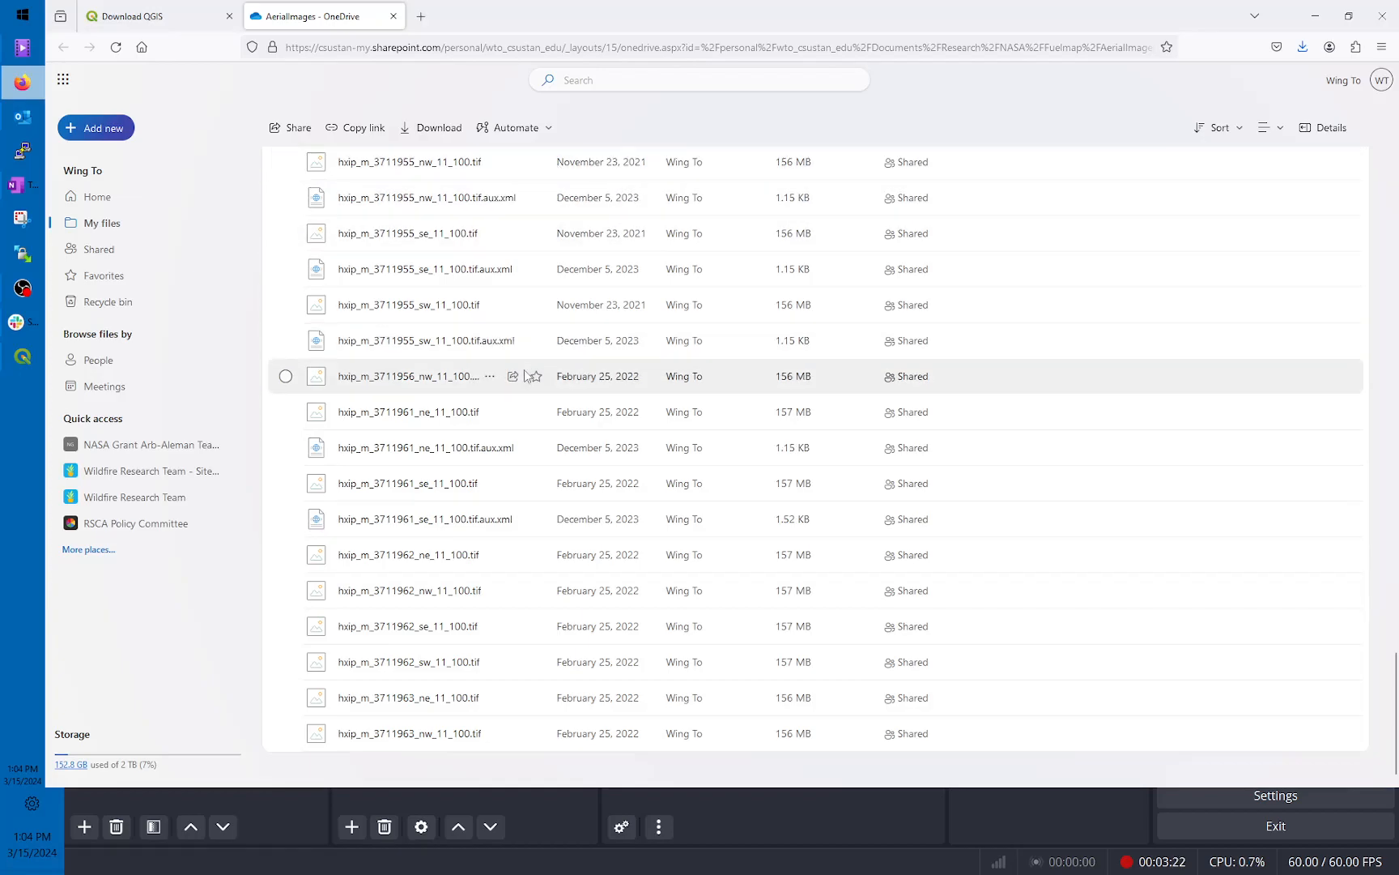
{"action": "scroll", "coordinate": [527, 376], "scroll_direction": "up", "scroll_amount": 10}
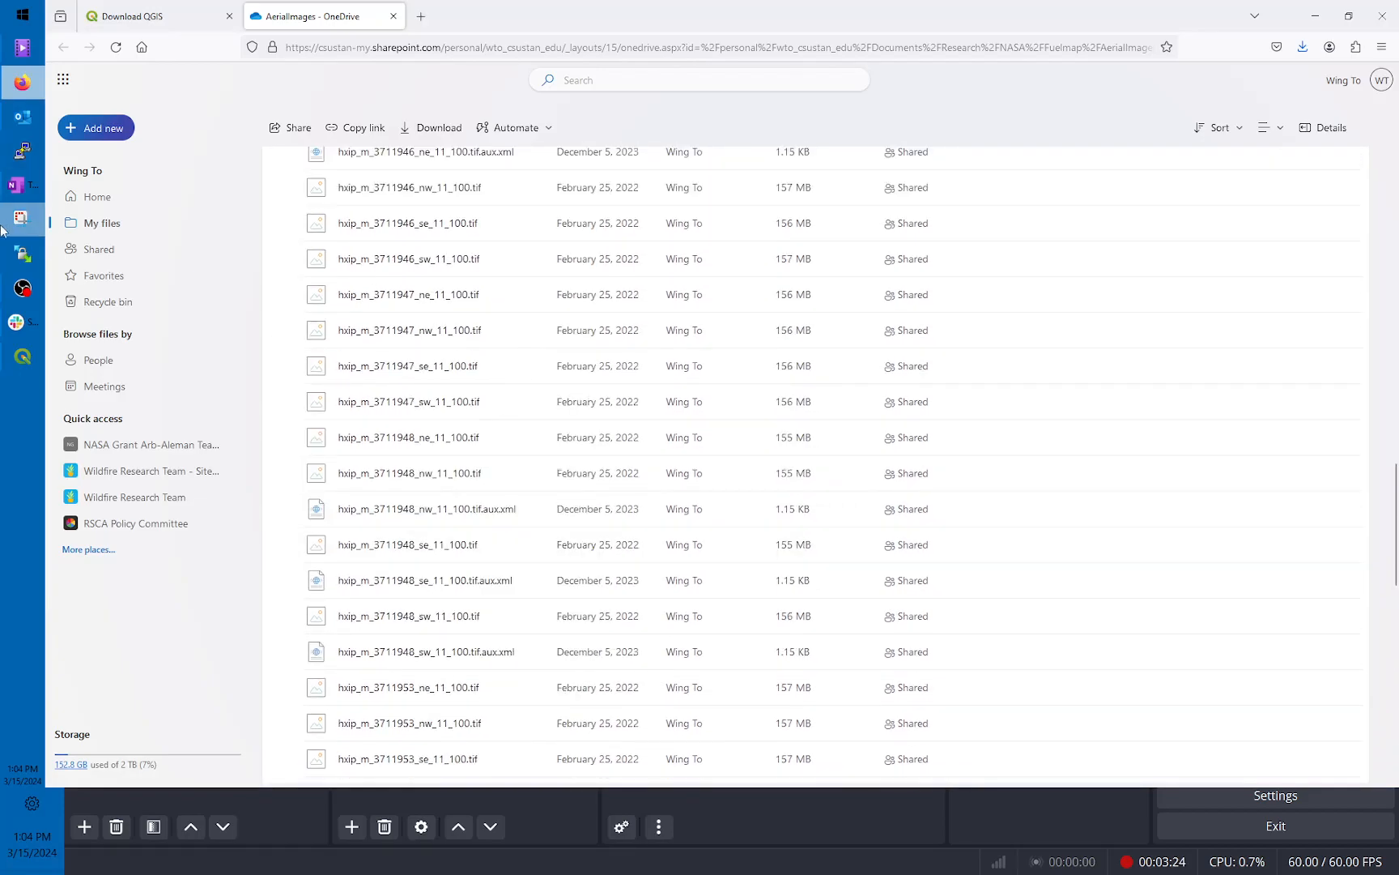
Step: Switch to QGIS and create a new empty project
{"action": "left_click", "coordinate": [23, 357]}
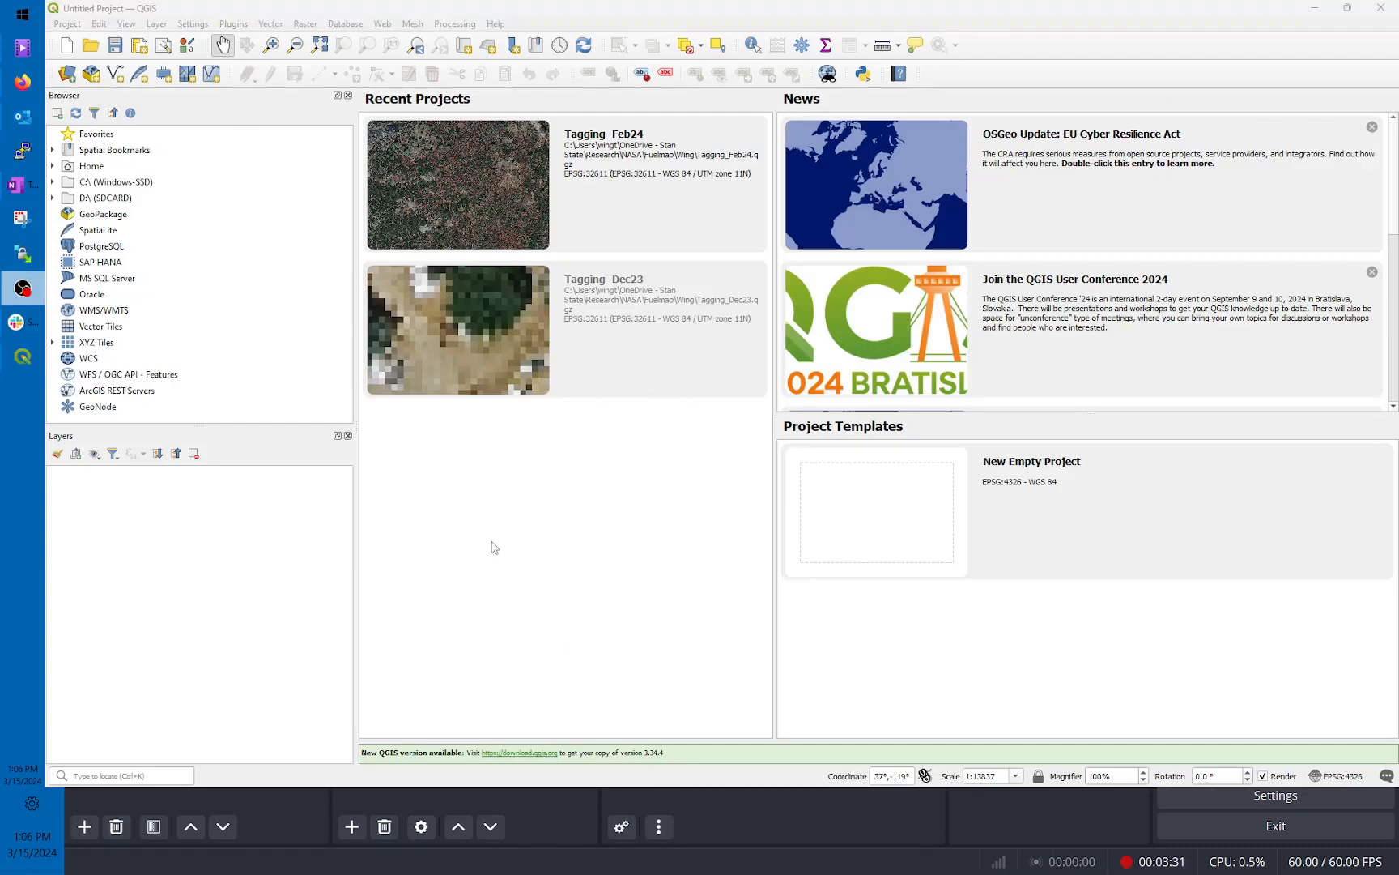
{"action": "left_click", "coordinate": [496, 549]}
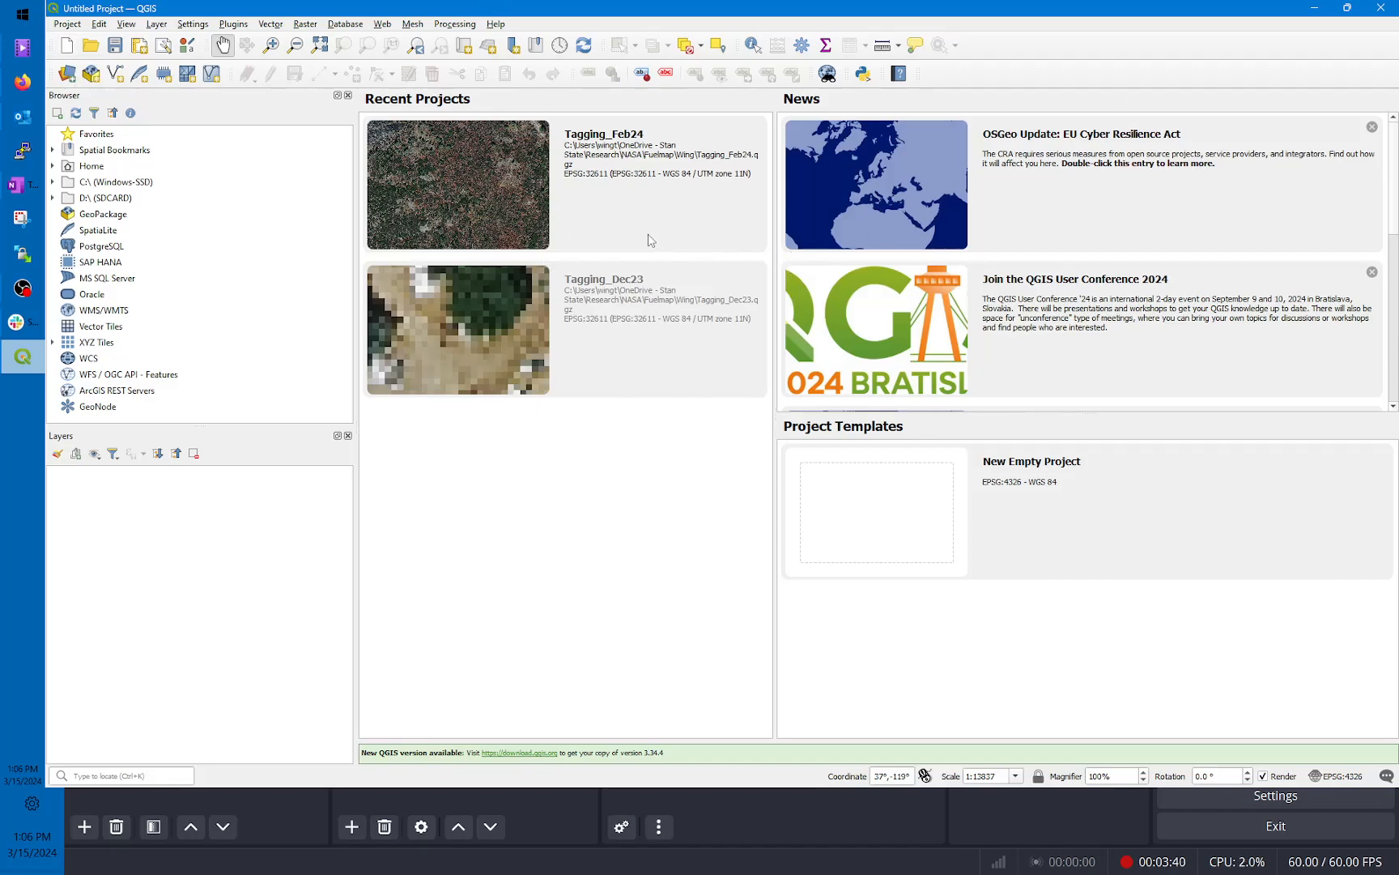
{"action": "left_click", "coordinate": [70, 46]}
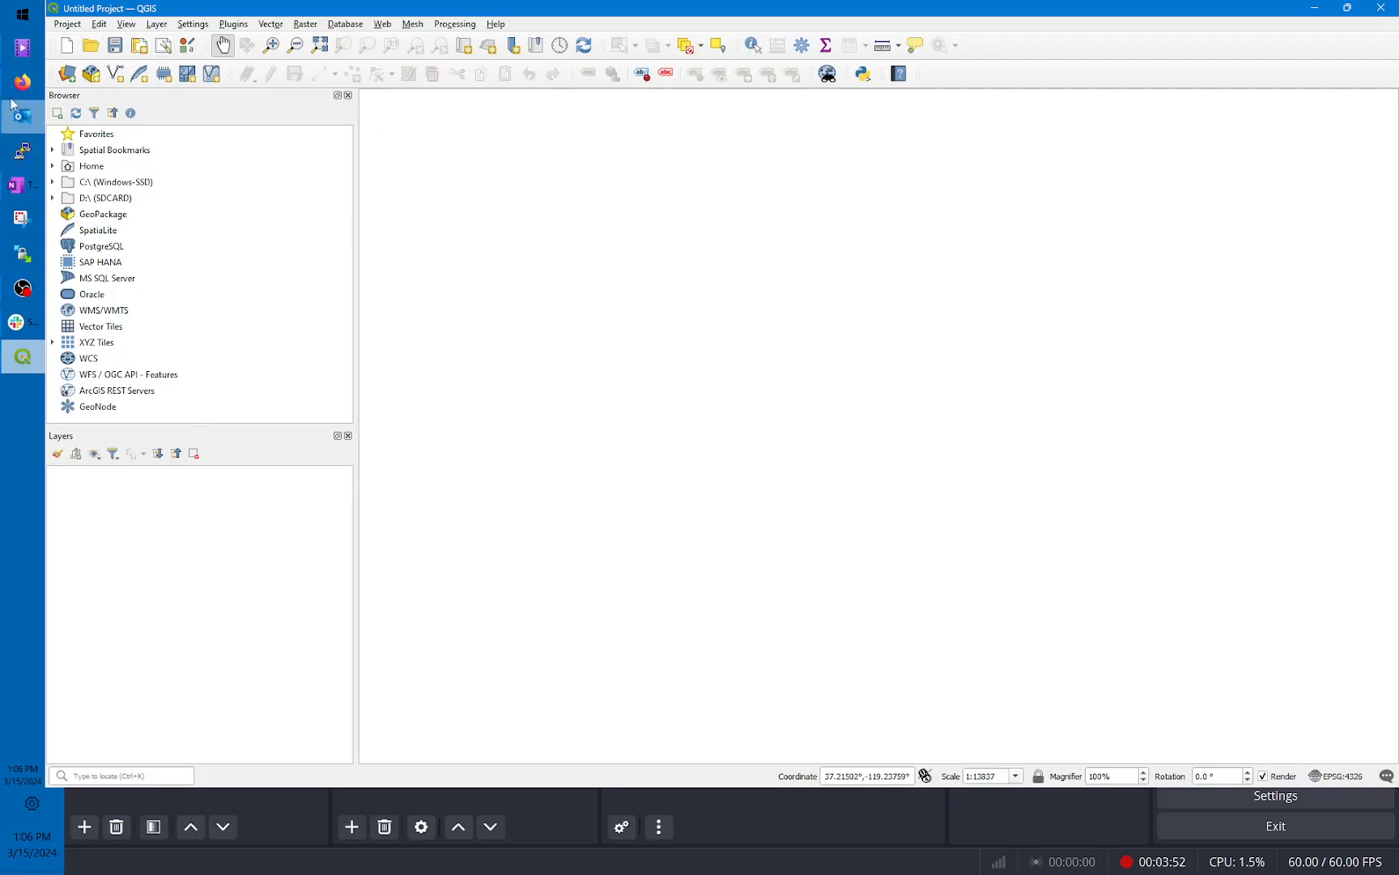
Step: Reopen the AerialImages SharePoint link from Slack's fuelmap channel and close the older duplicate browser tab
{"action": "mouse_move", "coordinate": [22, 87]}
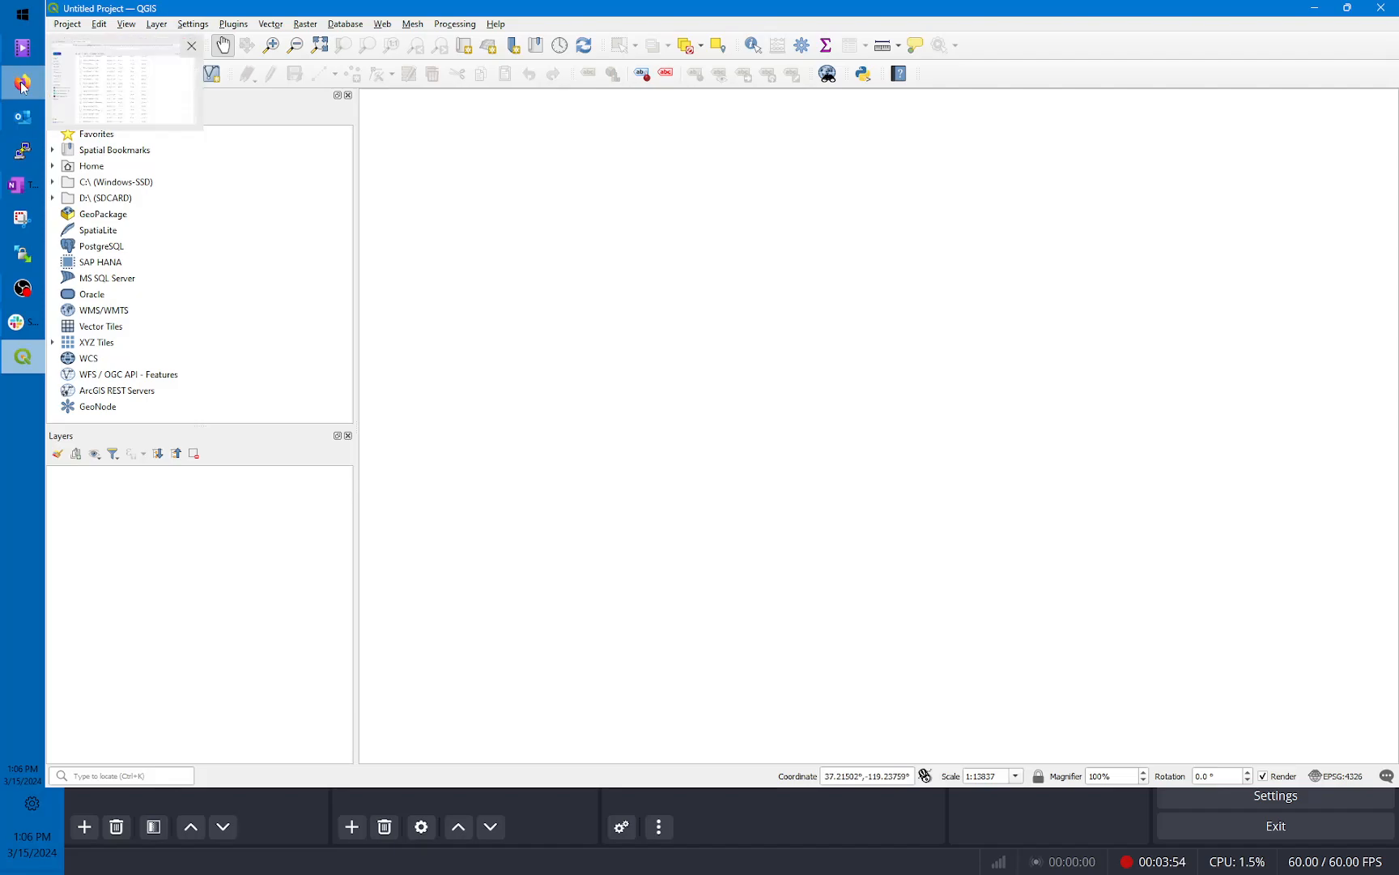
{"action": "left_click", "coordinate": [23, 87]}
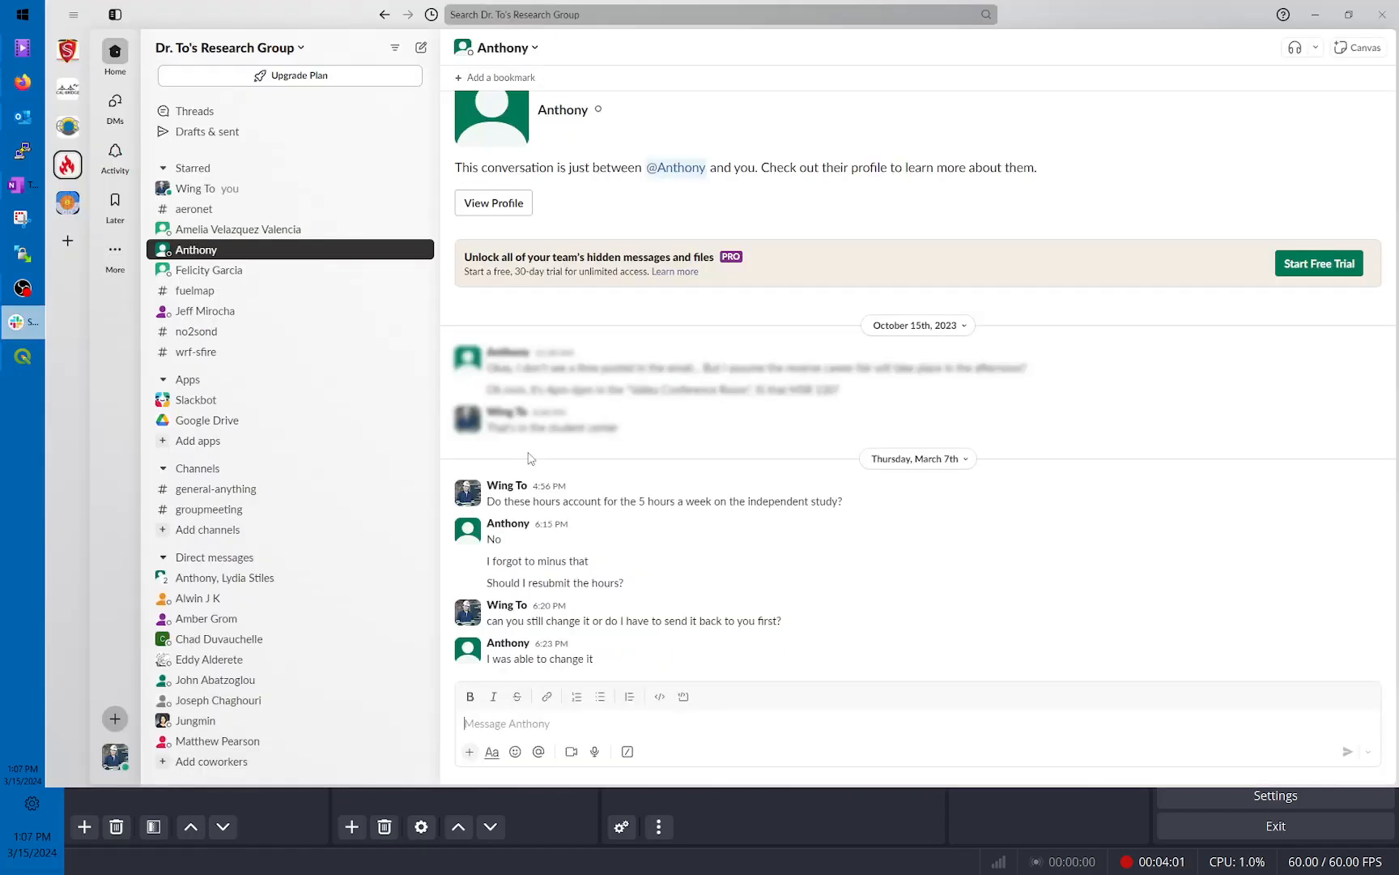
{"action": "left_click", "coordinate": [23, 321]}
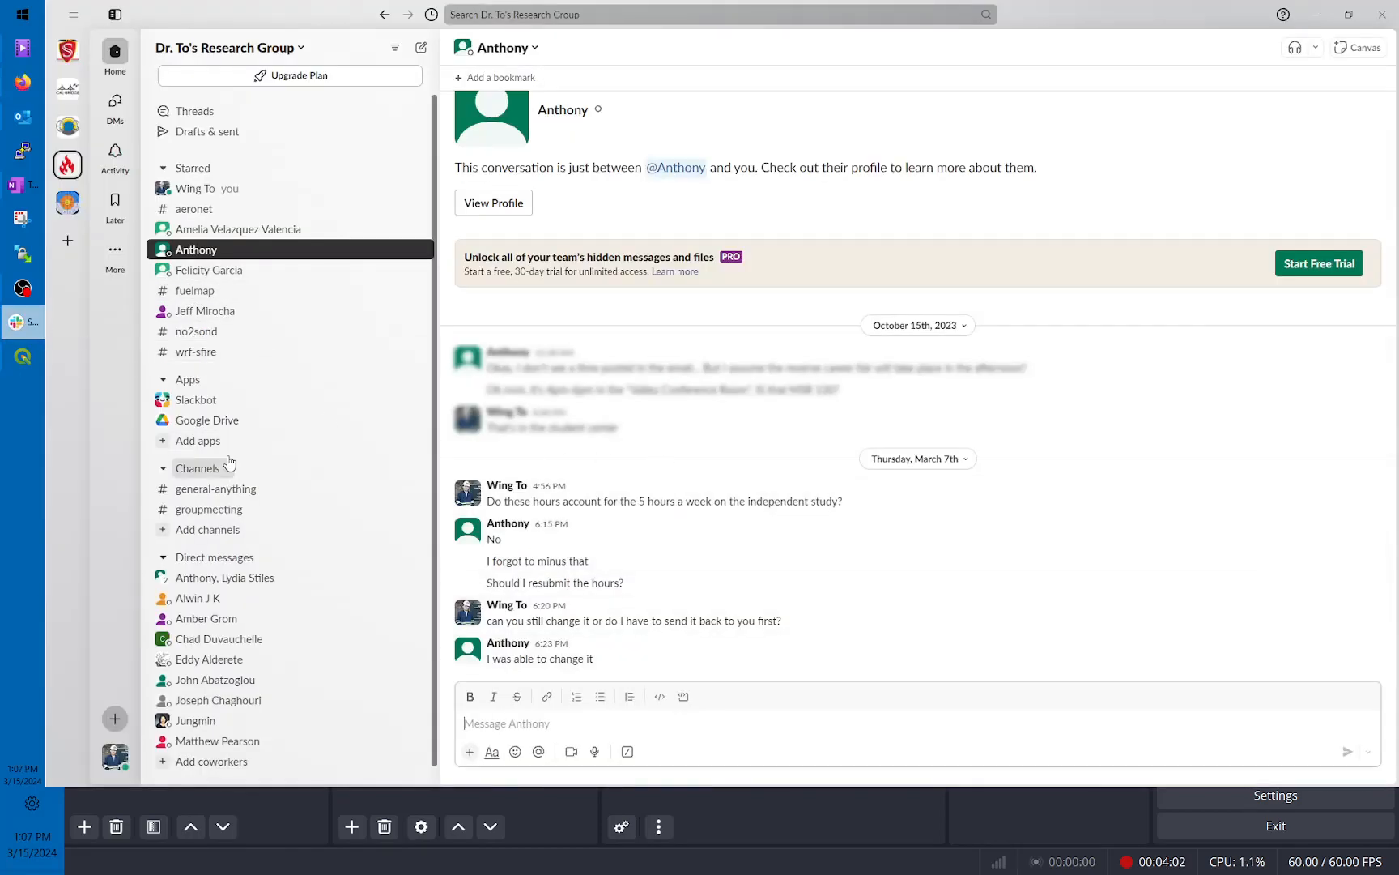
{"action": "left_click", "coordinate": [263, 289]}
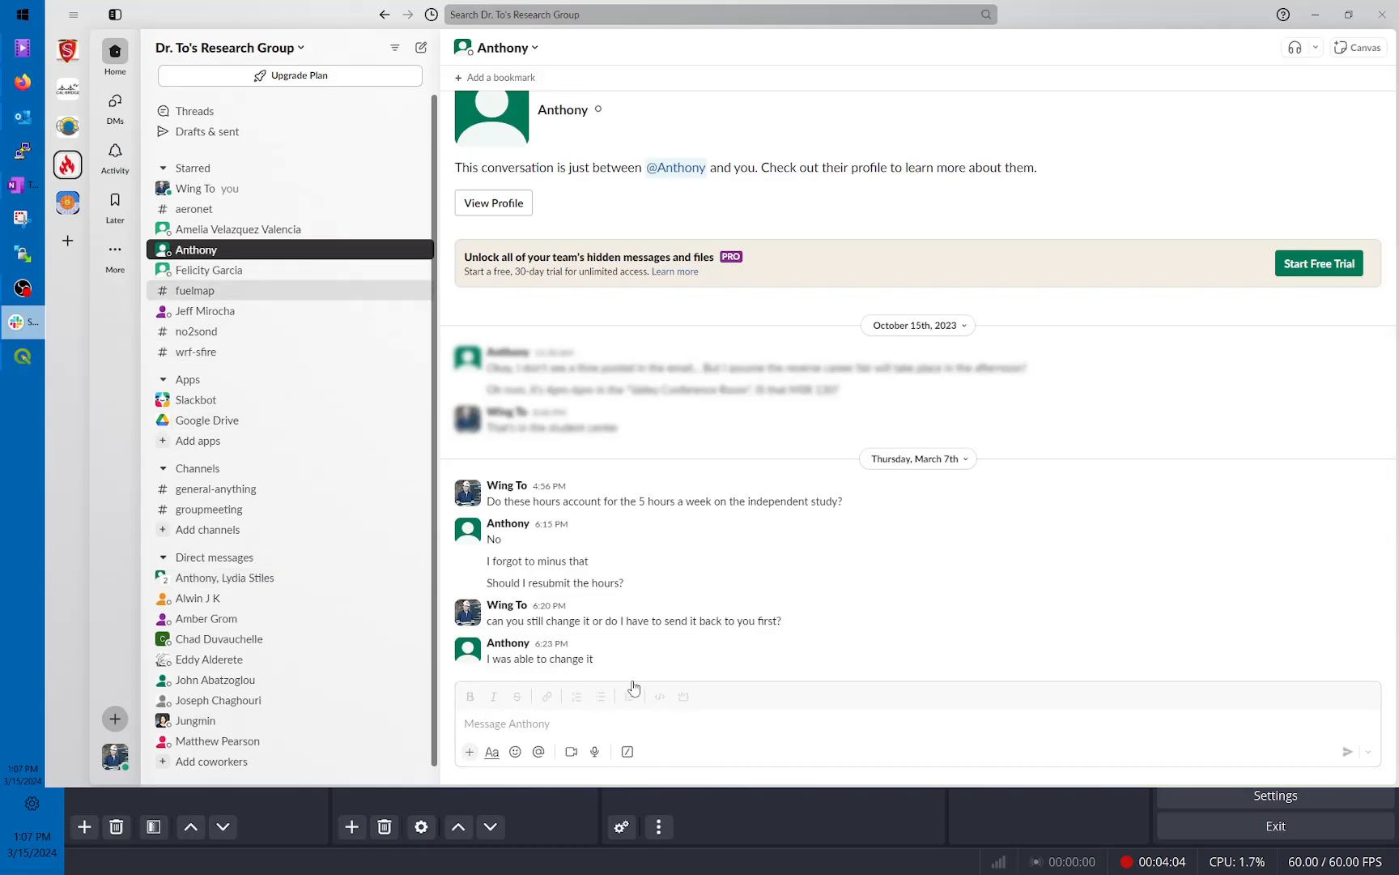
{"action": "left_click", "coordinate": [738, 658]}
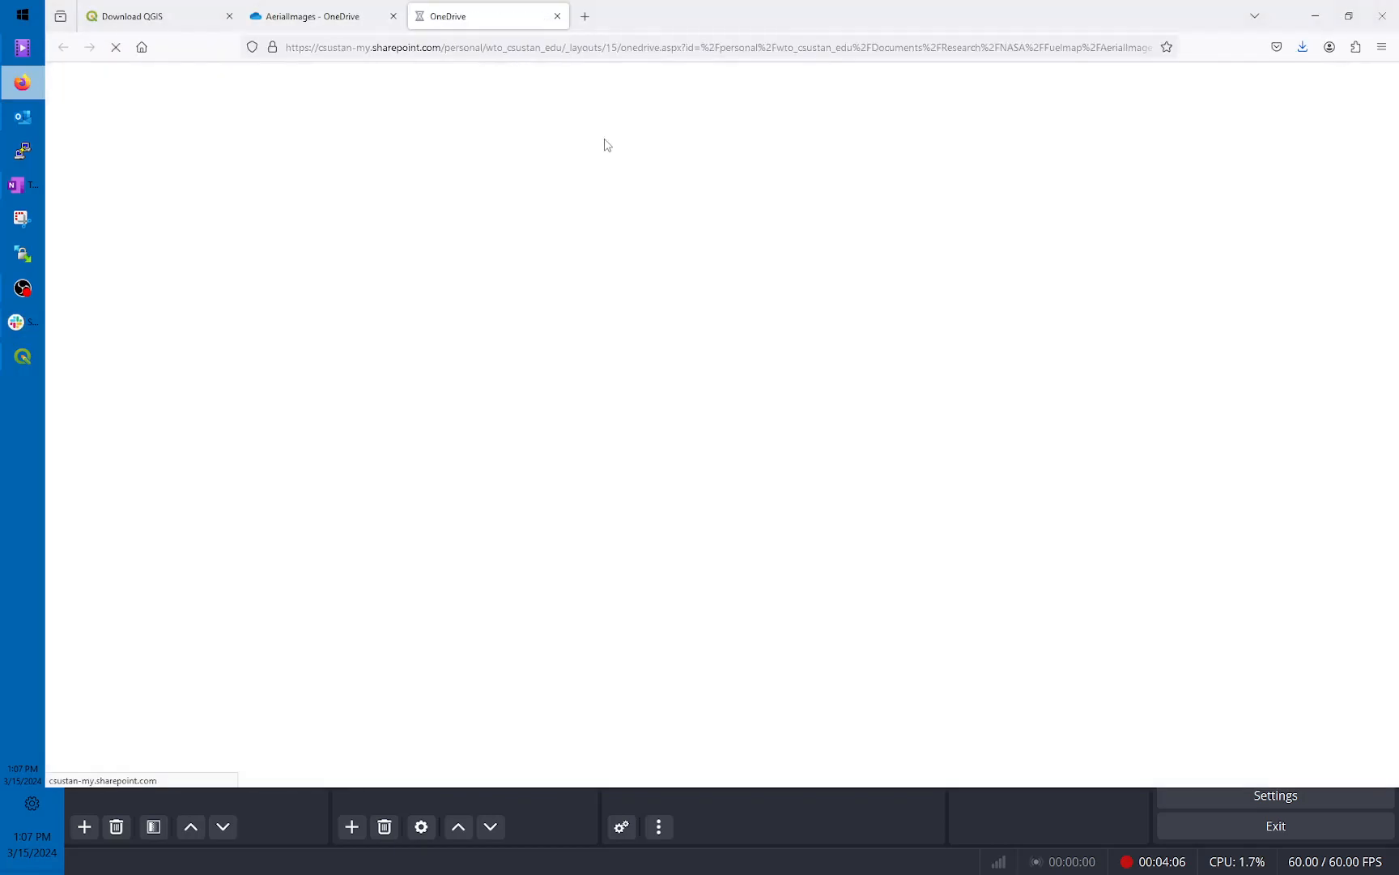
{"action": "left_click", "coordinate": [394, 17]}
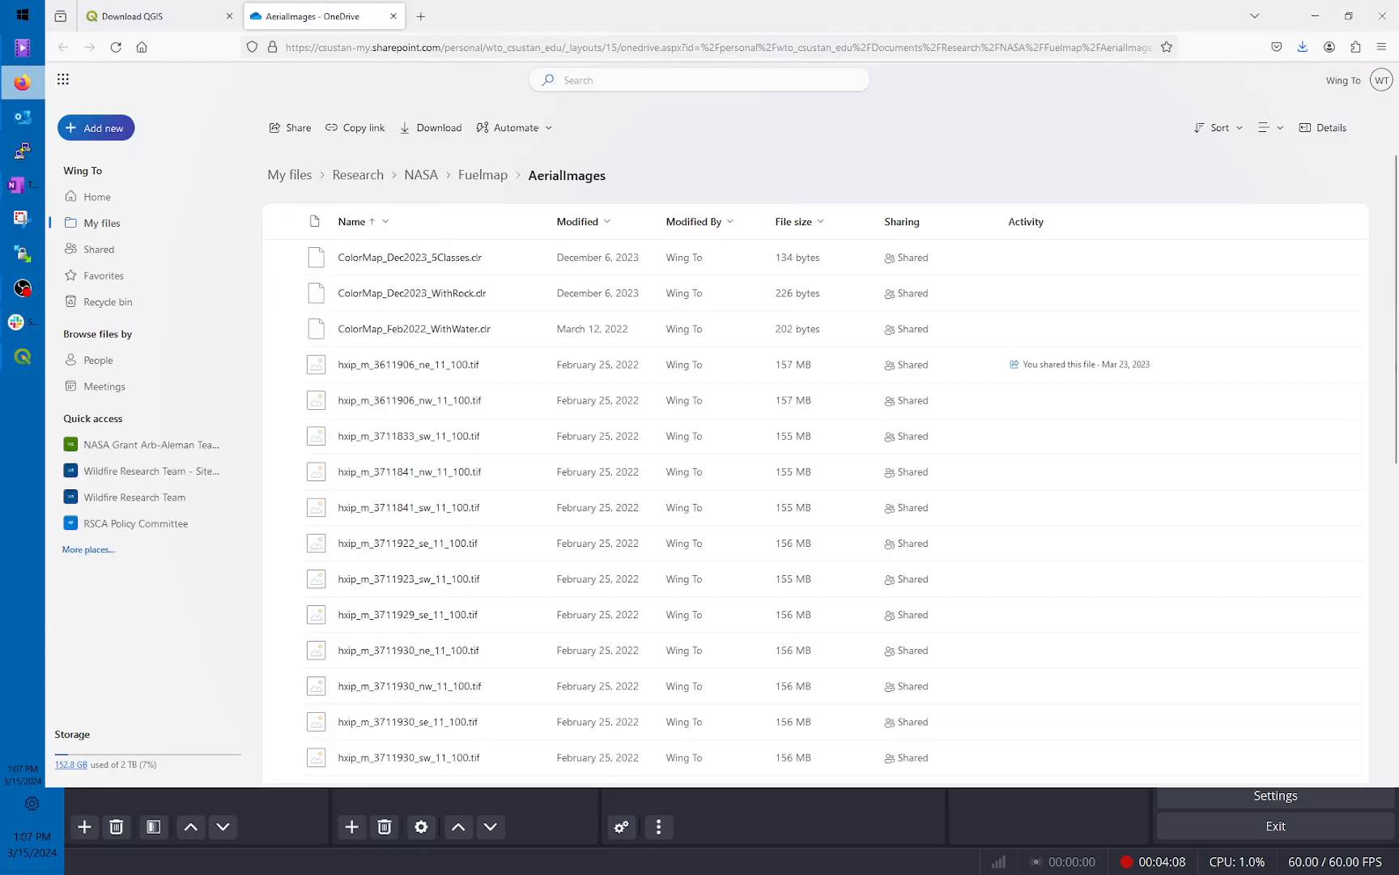
Step: Look through the AerialImages folder for the hxip_m_3711955 tiles, in particular the nw .tif file
{"action": "scroll", "coordinate": [527, 526], "scroll_direction": "down", "scroll_amount": 5}
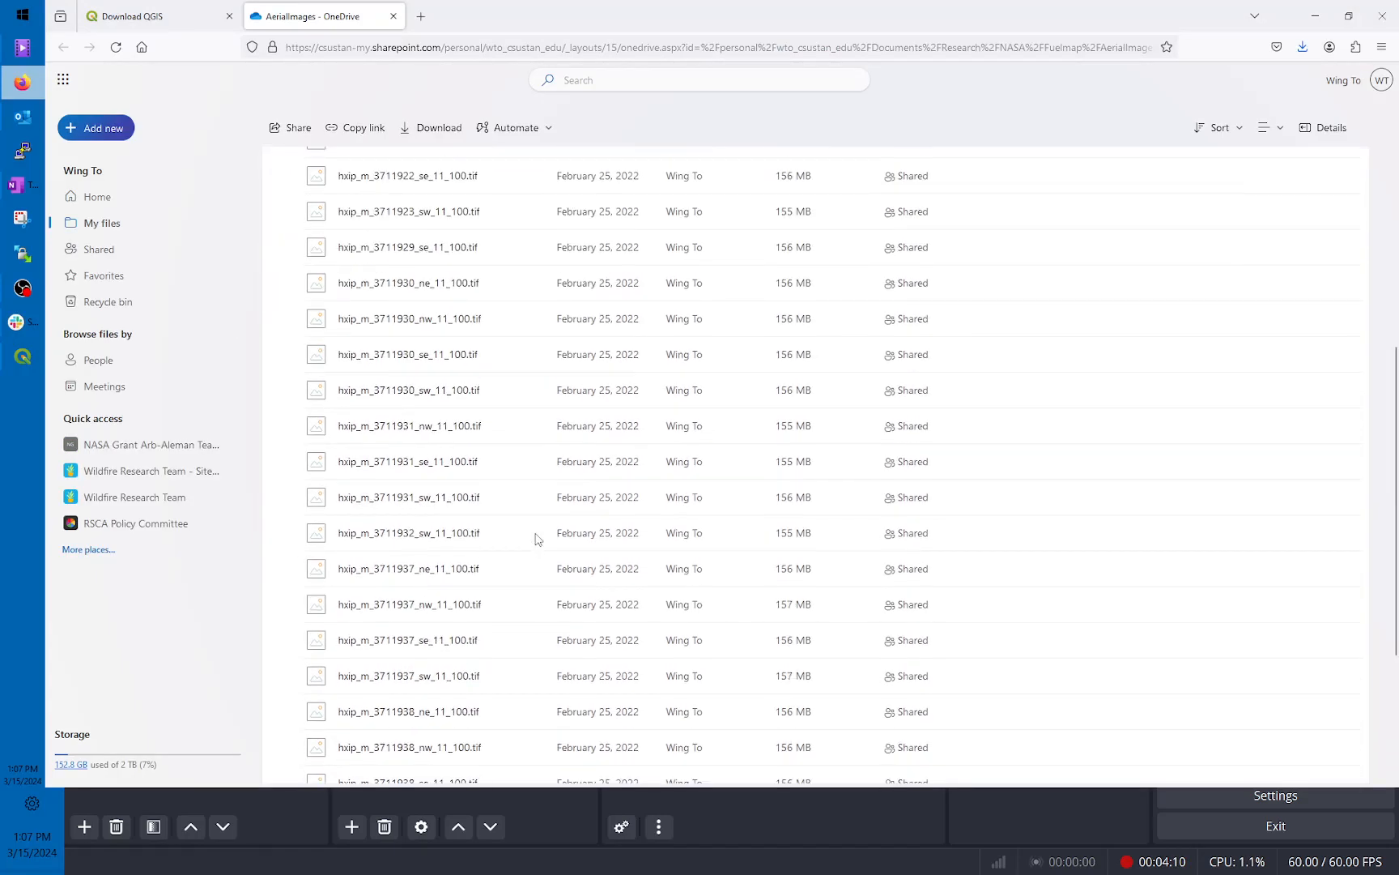
{"action": "scroll", "coordinate": [527, 572], "scroll_direction": "down", "scroll_amount": 3}
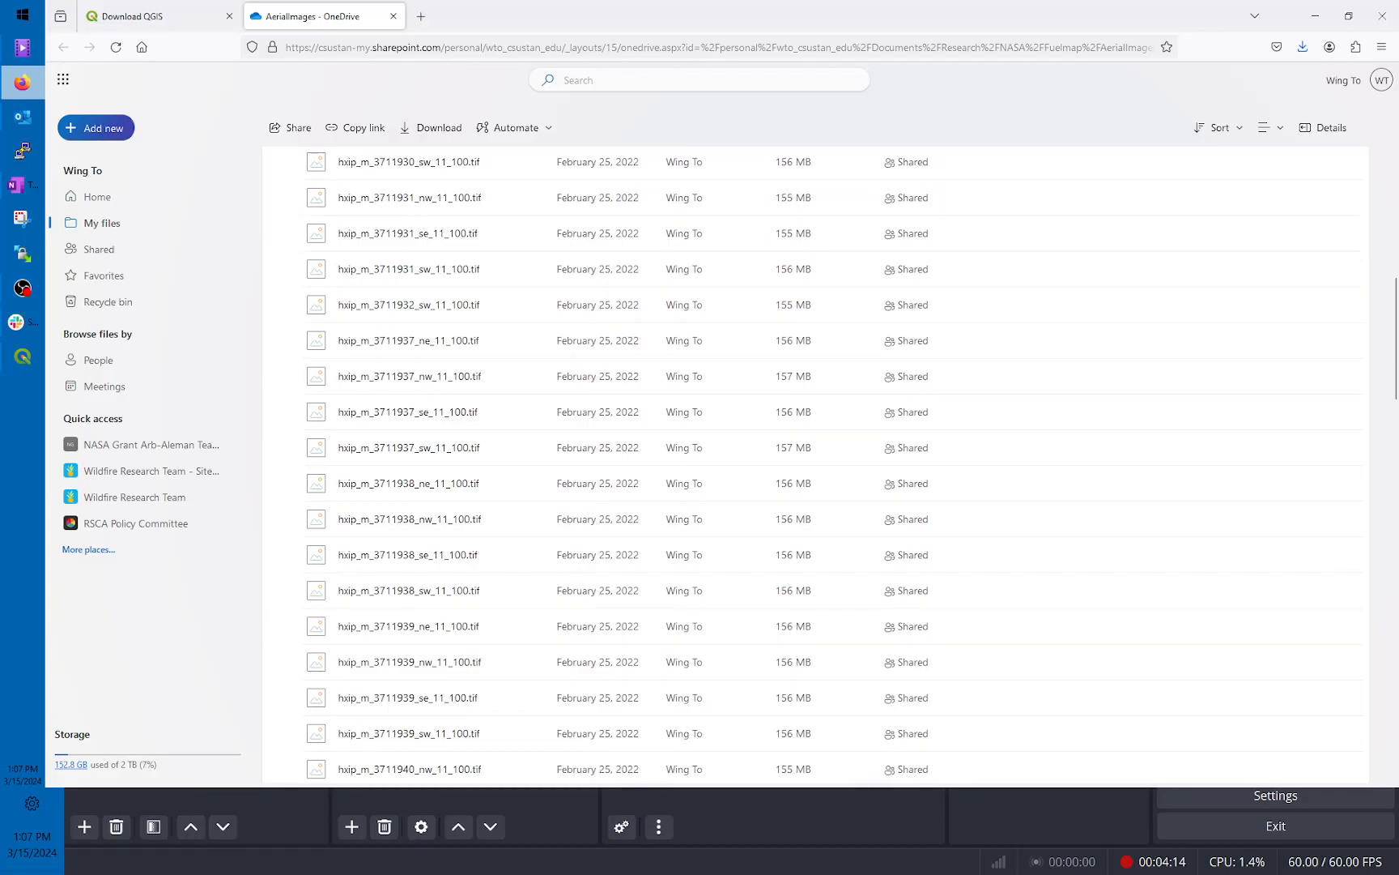
{"action": "scroll", "coordinate": [502, 542], "scroll_direction": "down", "scroll_amount": 9}
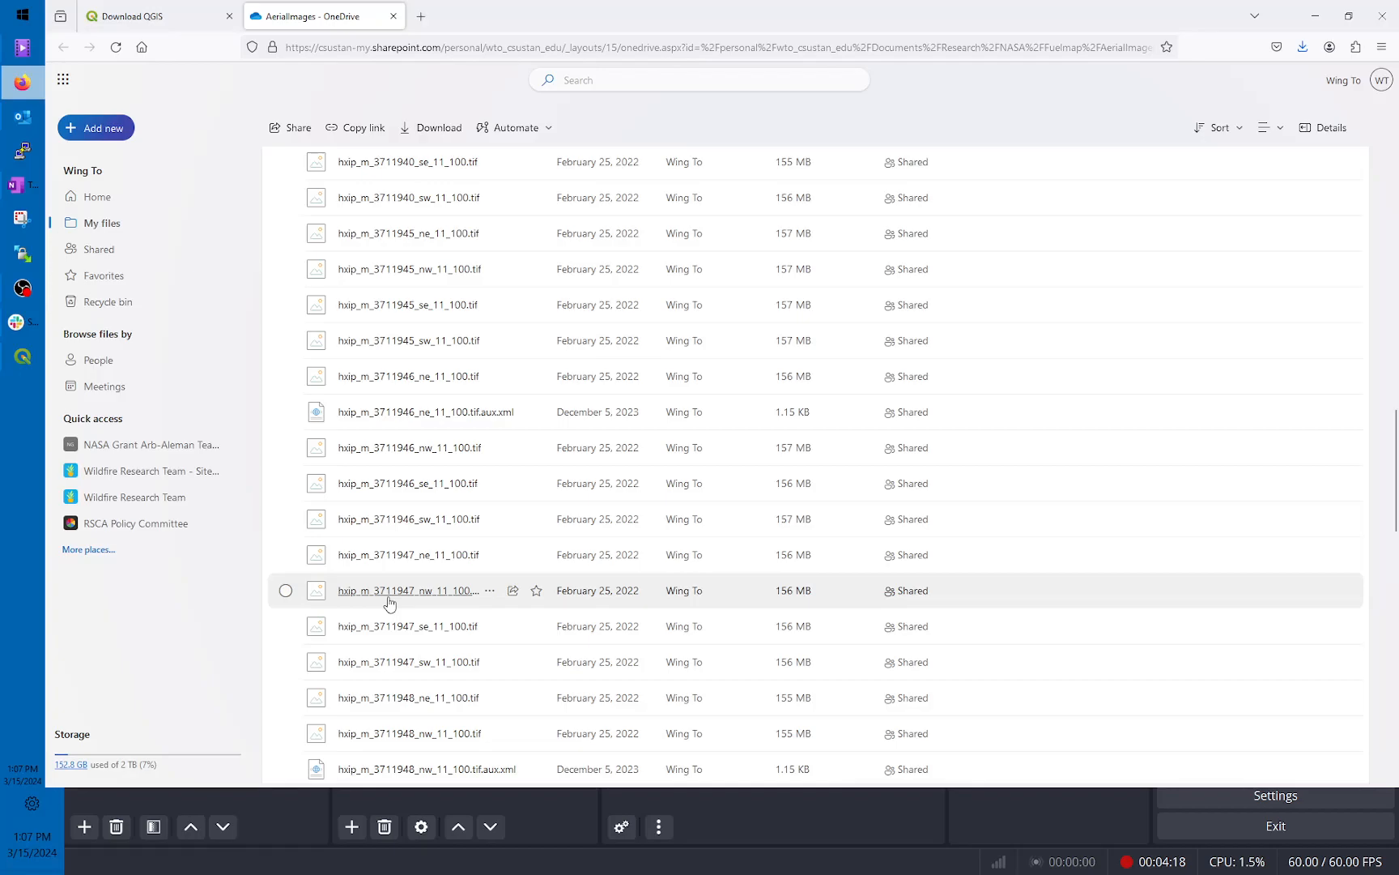
{"action": "mouse_move", "coordinate": [410, 601]}
{"action": "scroll", "coordinate": [413, 607], "scroll_direction": "down", "scroll_amount": 5}
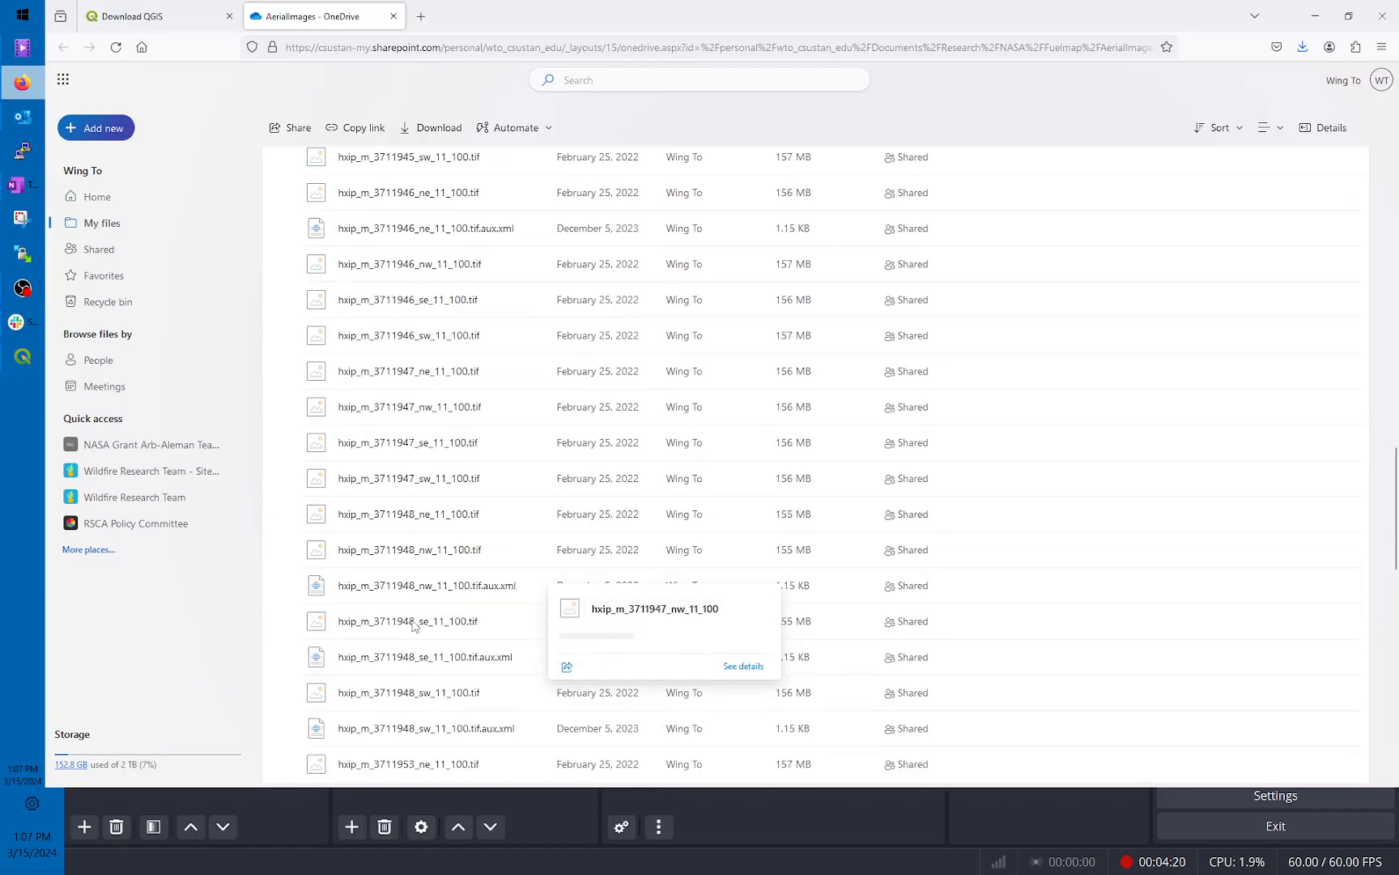
{"action": "scroll", "coordinate": [426, 640], "scroll_direction": "down", "scroll_amount": 3}
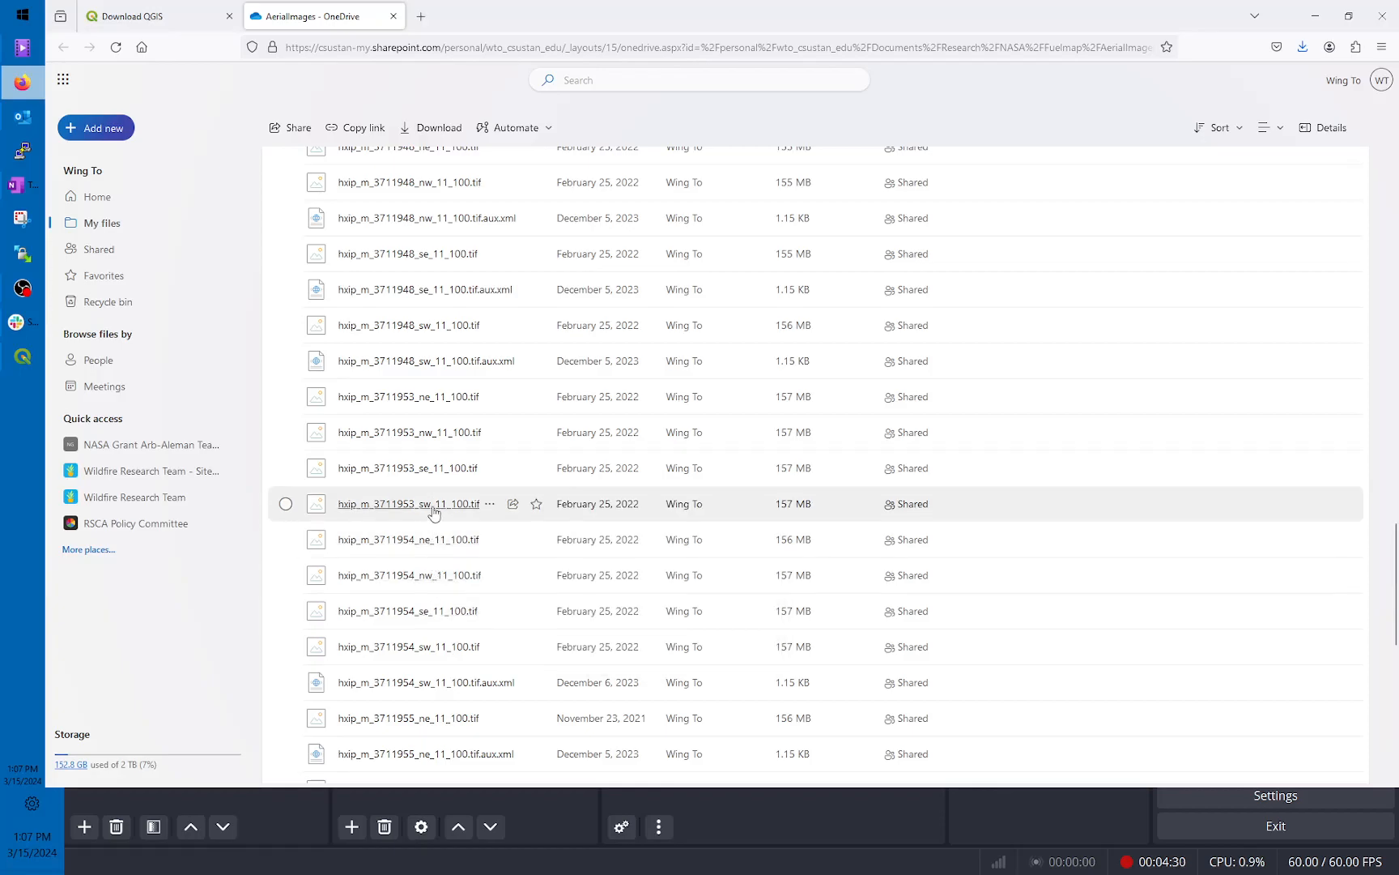
{"action": "scroll", "coordinate": [425, 484], "scroll_direction": "down", "scroll_amount": 2}
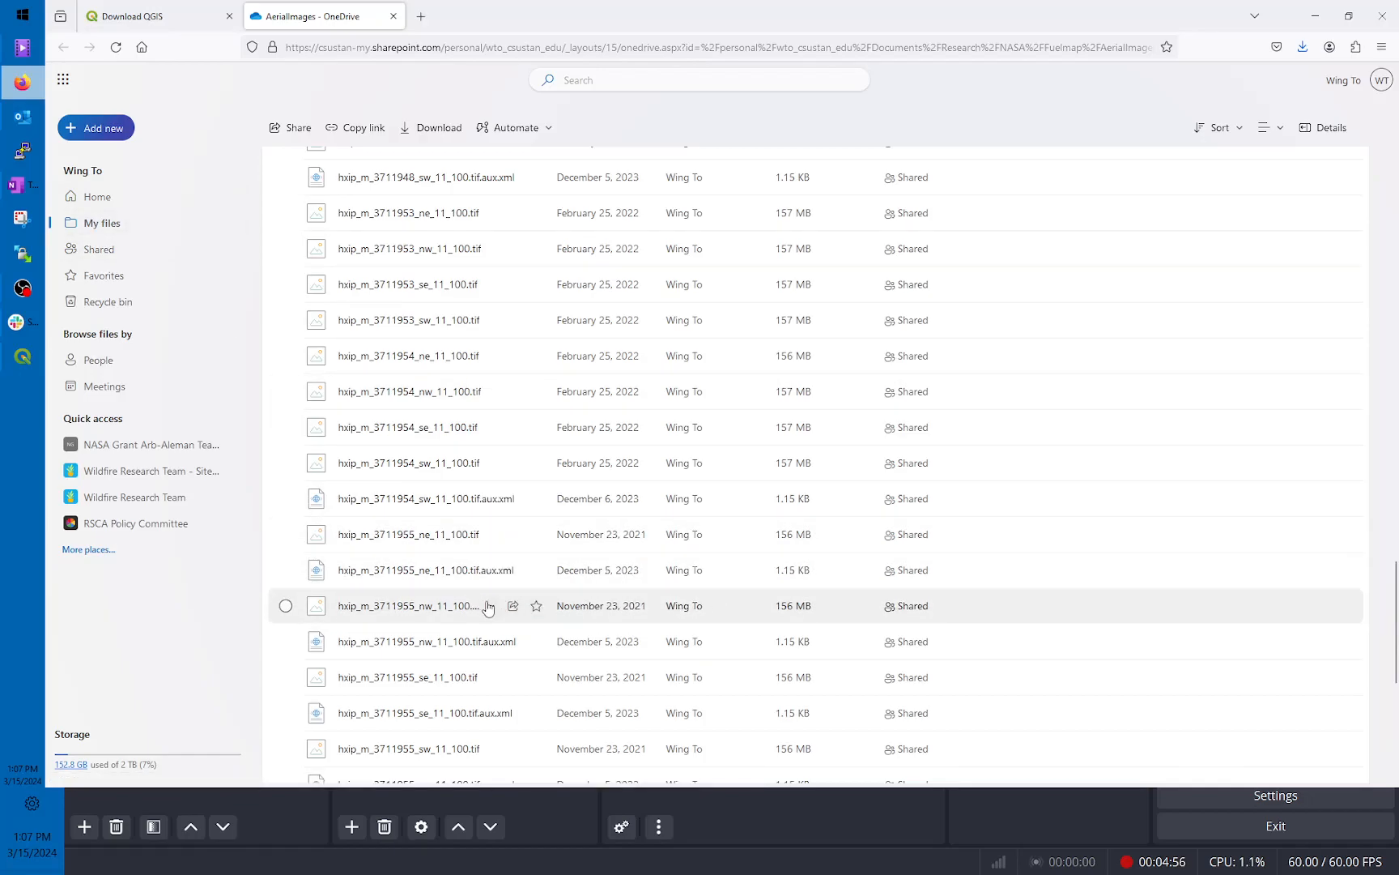
Step: Switch to QGIS and add the aerial image hxip_m_3711955_nw_11_100.tif to the project as a raster layer
{"action": "left_click", "coordinate": [99, 364]}
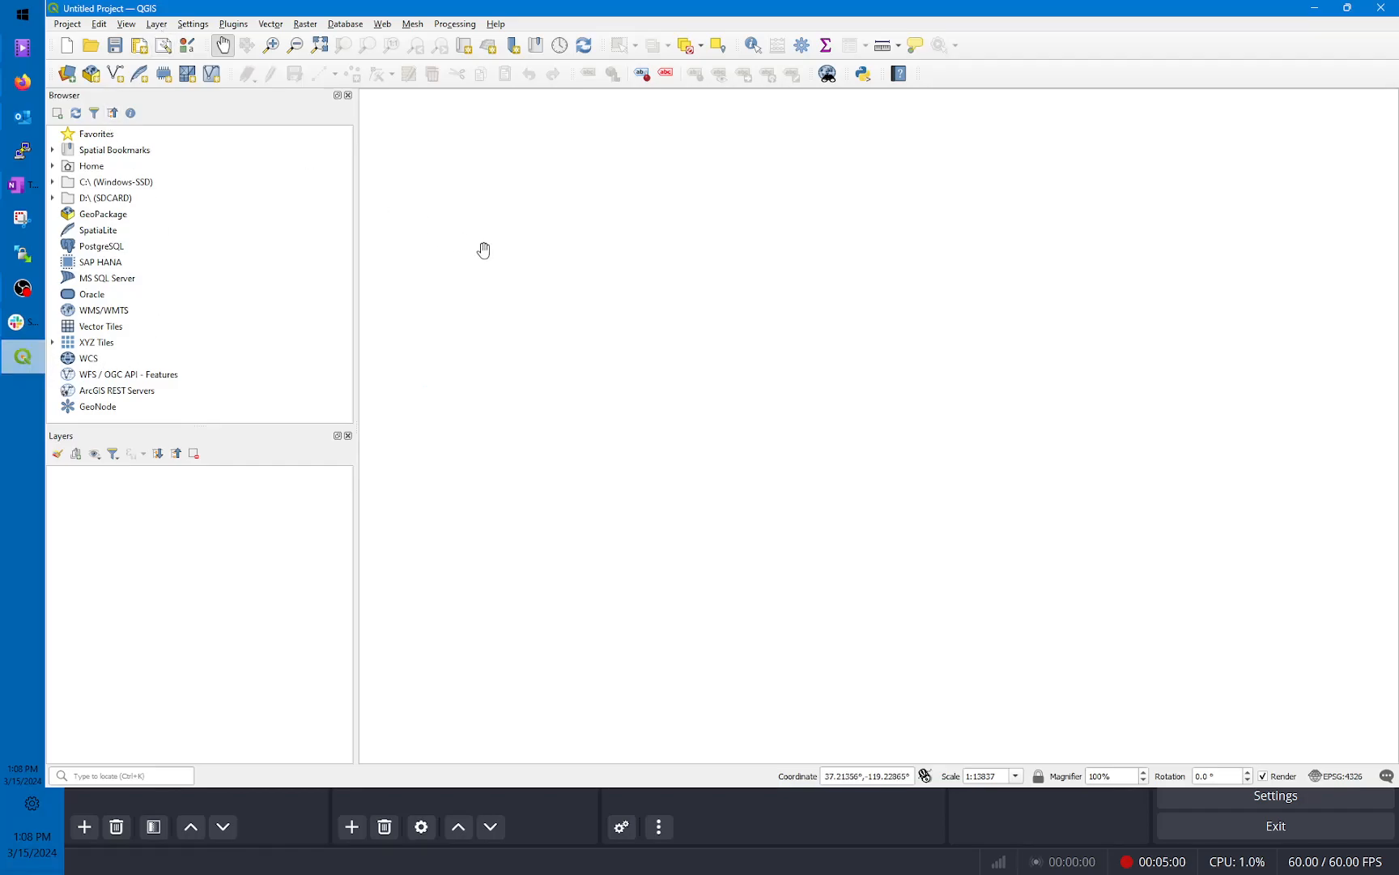
{"action": "left_click", "coordinate": [157, 24]}
{"action": "mouse_move", "coordinate": [190, 74]}
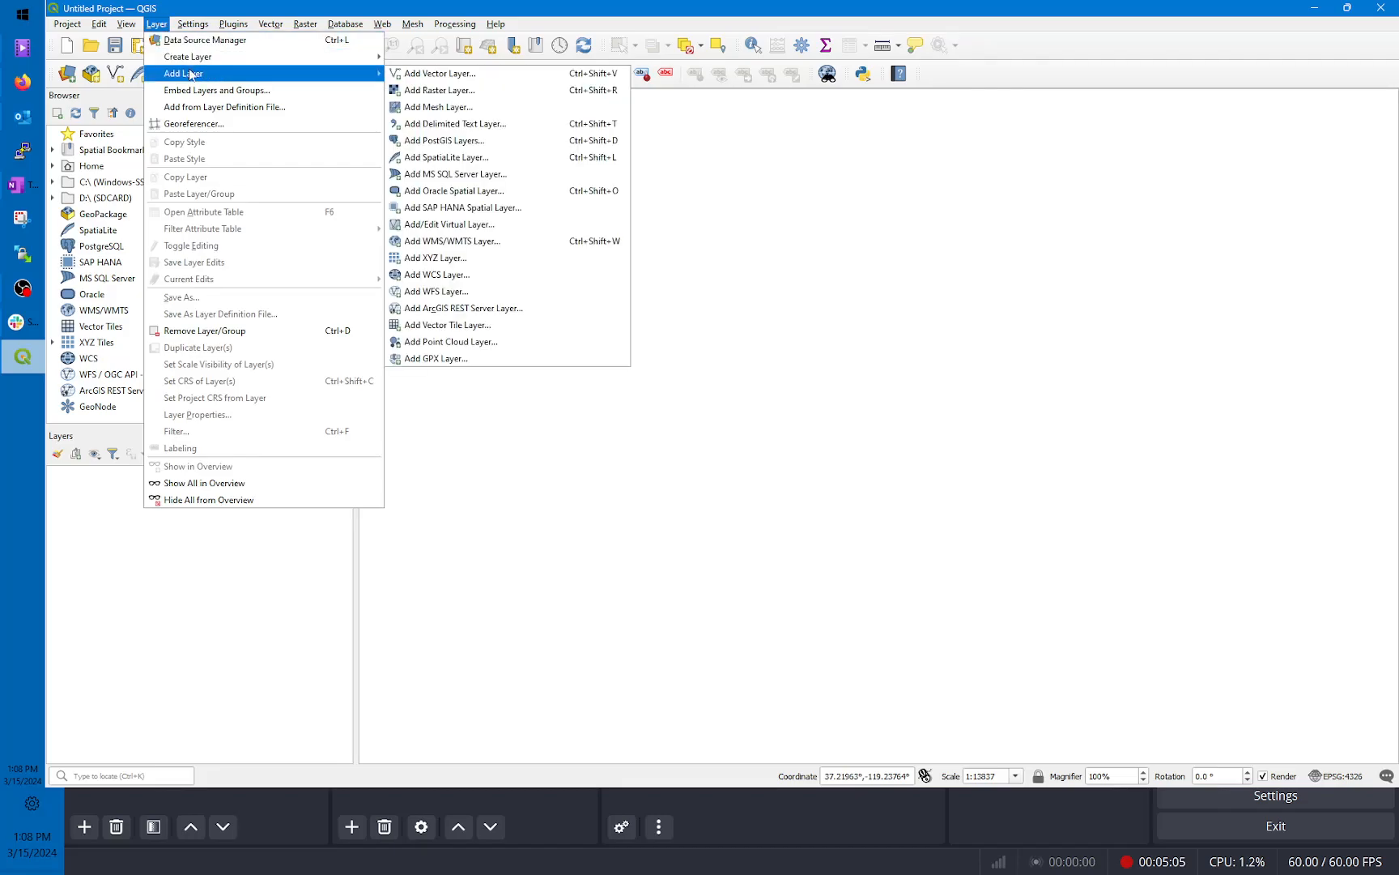
{"action": "left_click", "coordinate": [454, 91]}
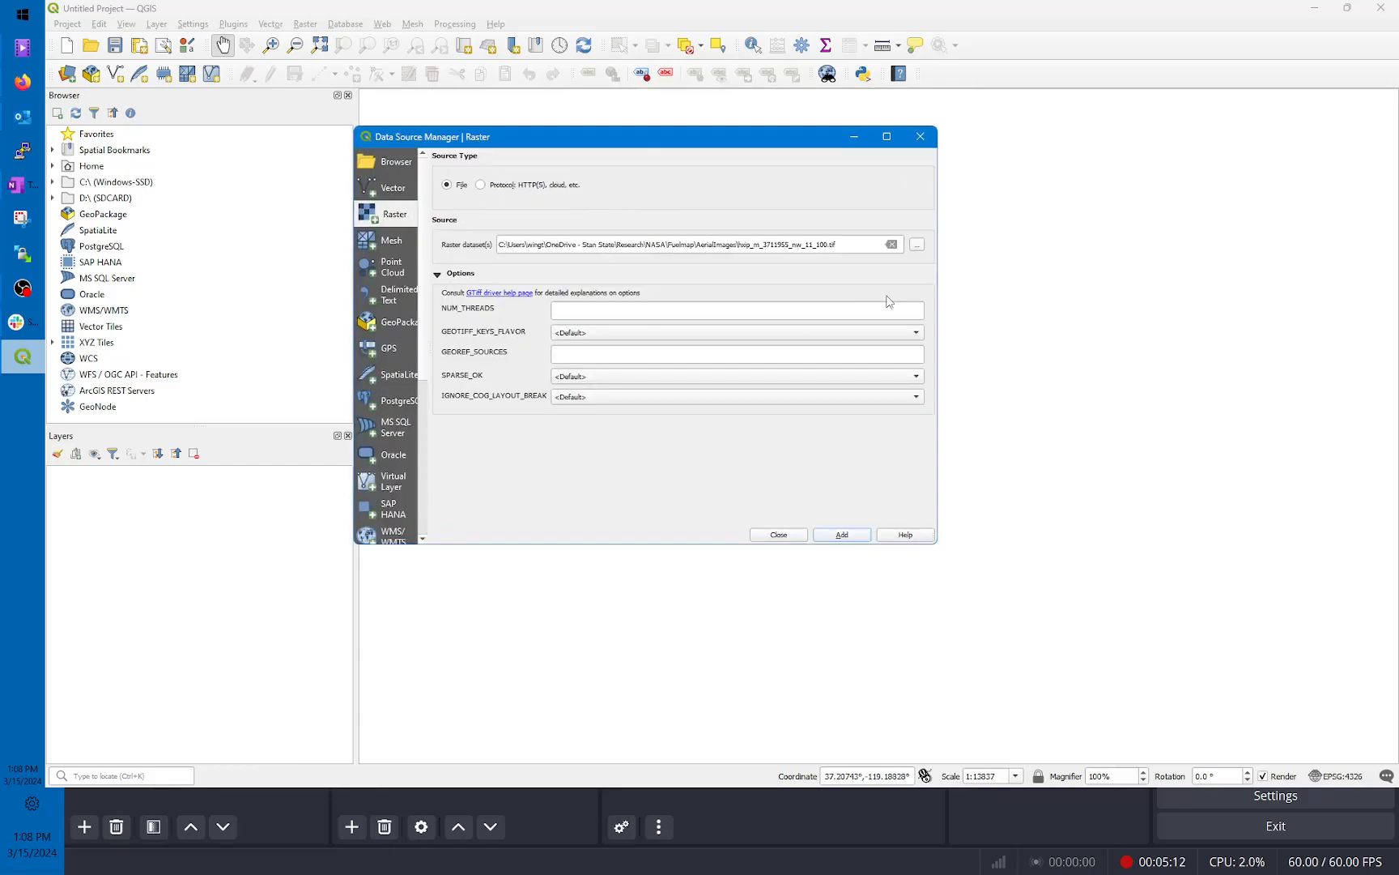
{"action": "left_click", "coordinate": [797, 243]}
{"action": "left_click_drag", "start_coordinate": [739, 243], "coordinate": [869, 243]}
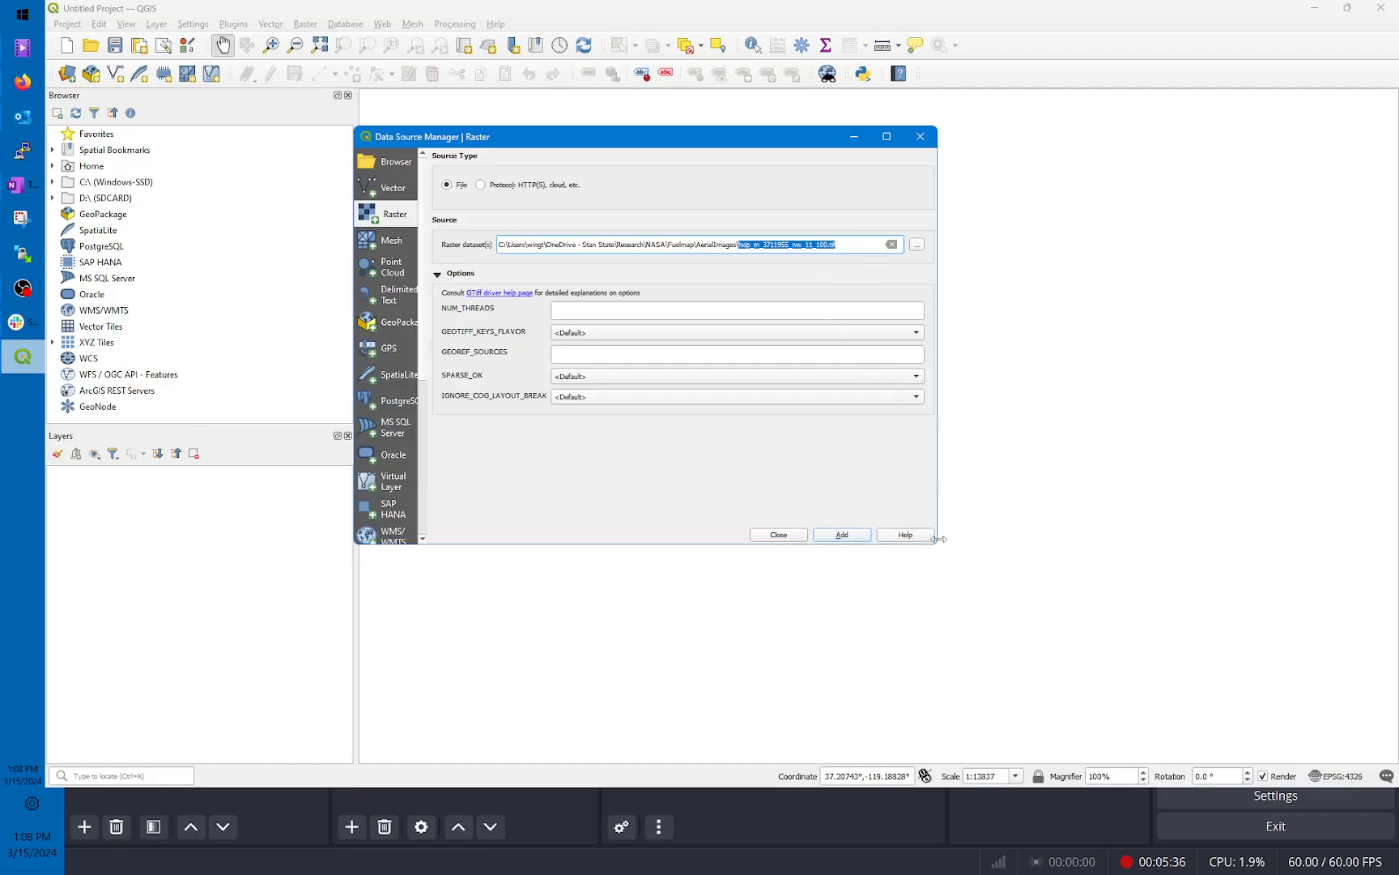
{"action": "left_click_drag", "start_coordinate": [937, 548], "coordinate": [1051, 637]}
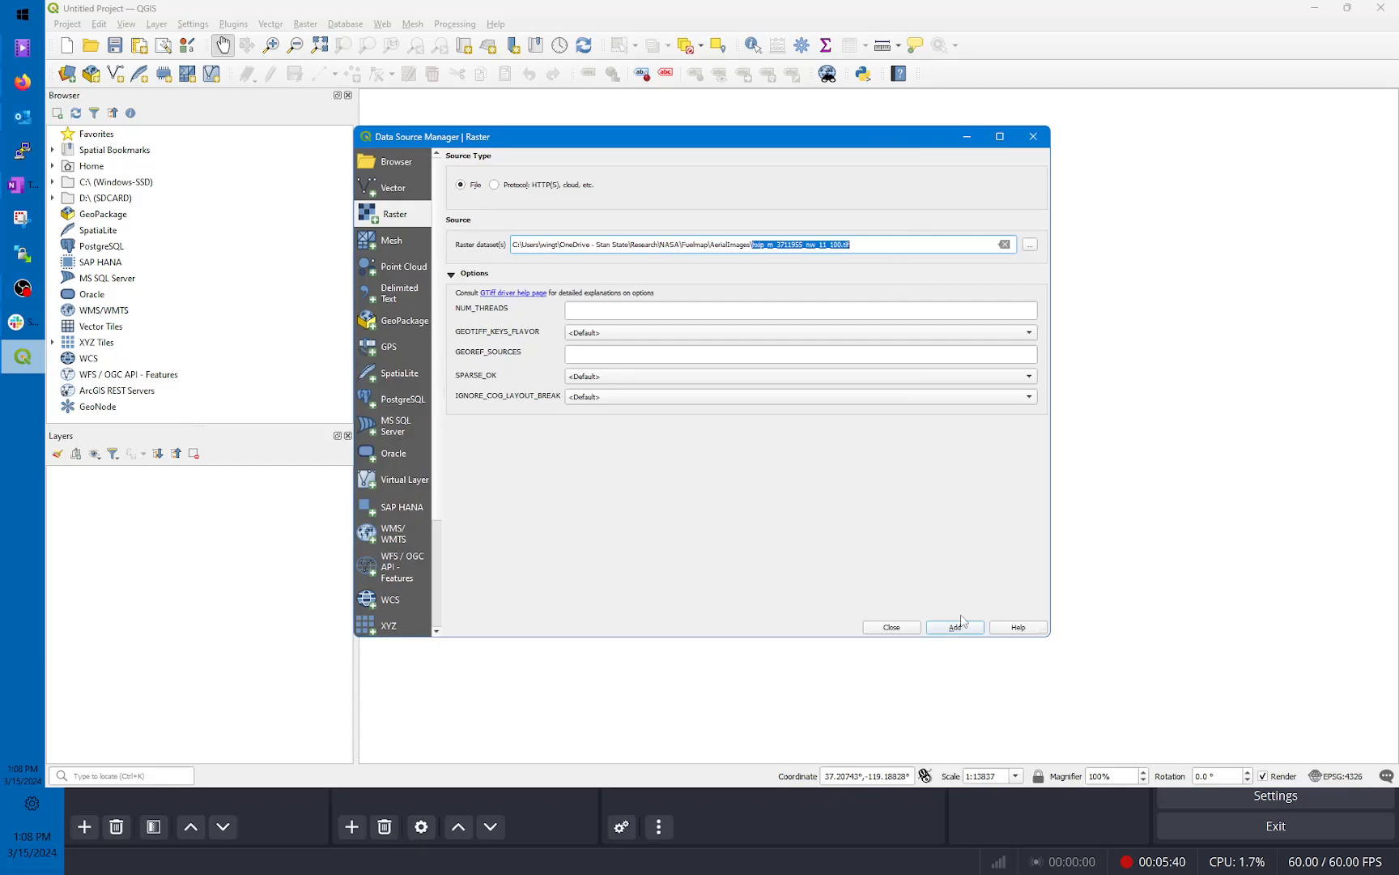
{"action": "left_click", "coordinate": [956, 628]}
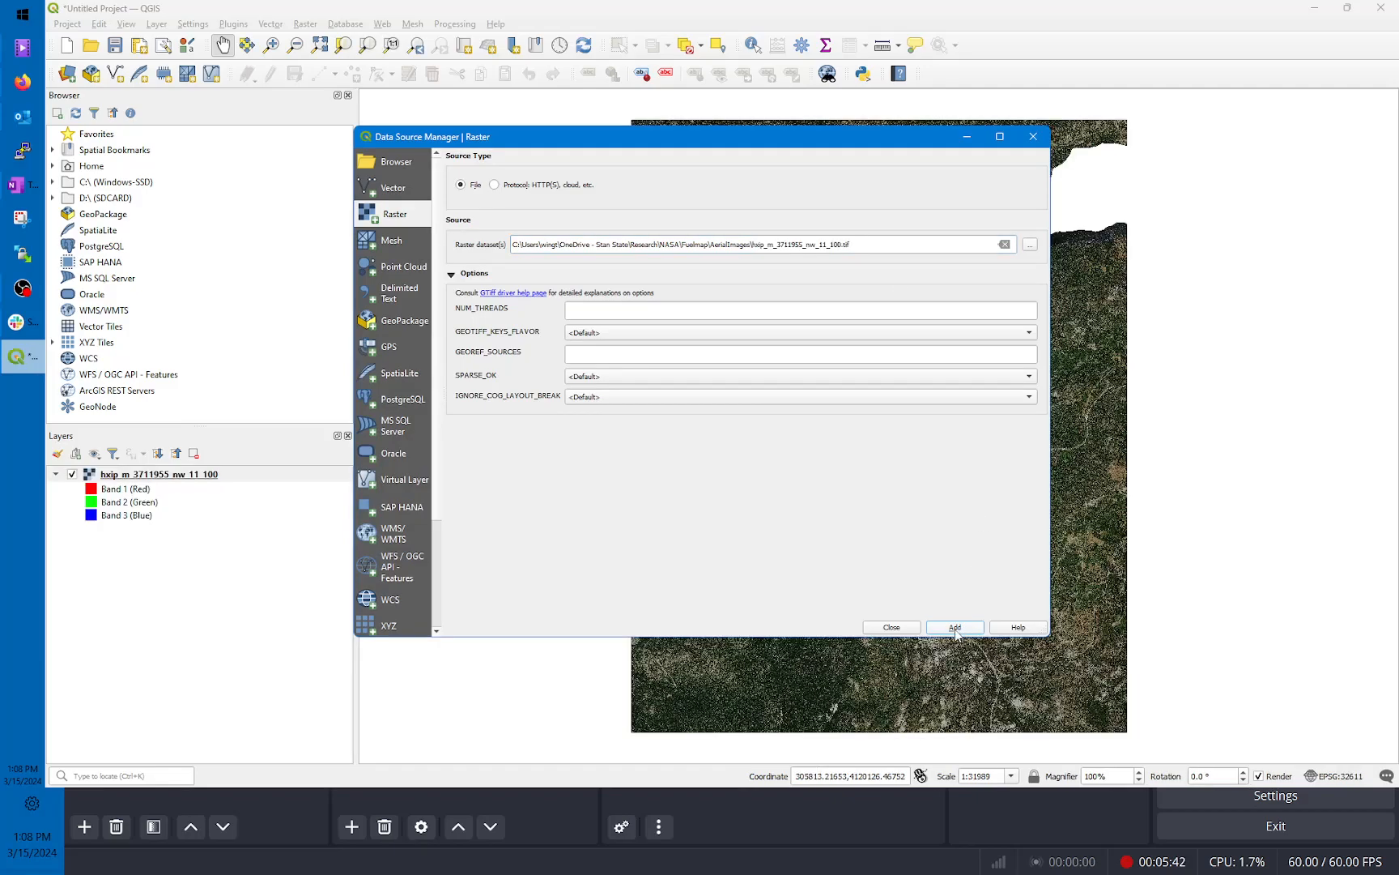
{"action": "left_click", "coordinate": [1033, 136]}
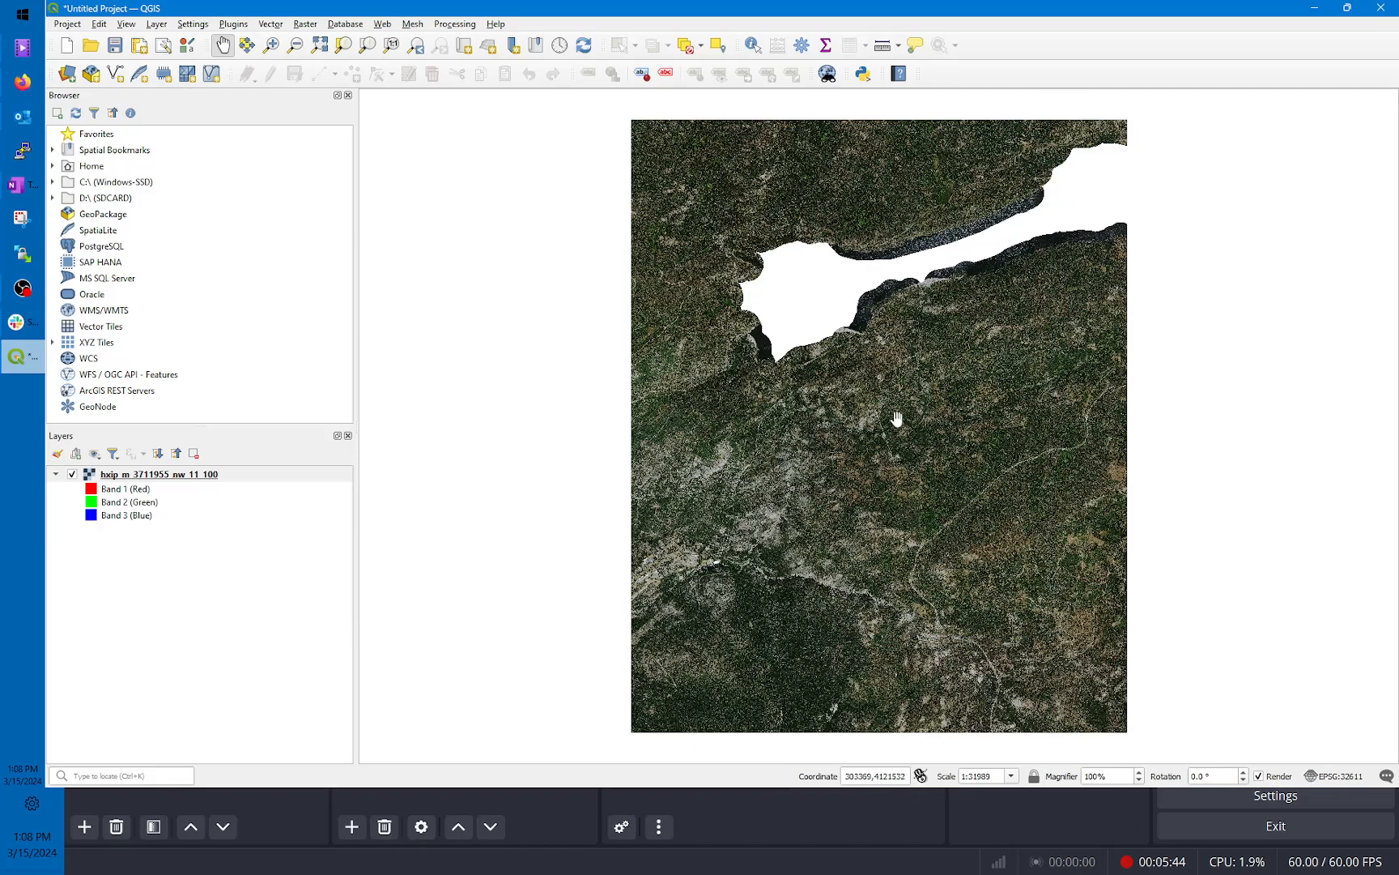
Step: Examine the aerial image as a whole and up close, inspecting the houses, loop road, trees and bare ground around the settlement
{"action": "left_click_drag", "start_coordinate": [983, 431], "coordinate": [896, 435]}
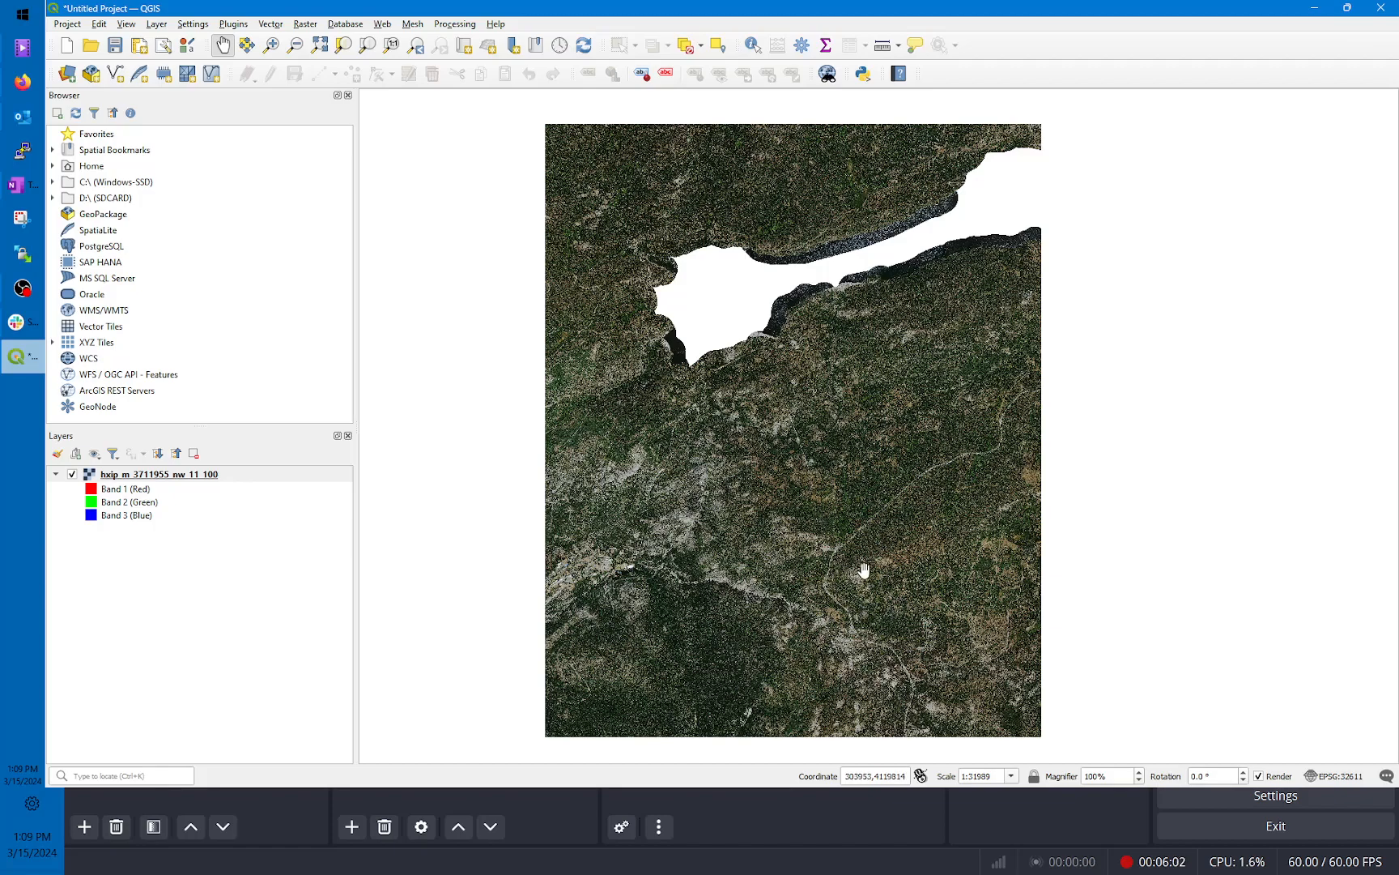
{"action": "left_click_drag", "start_coordinate": [848, 598], "coordinate": [813, 482]}
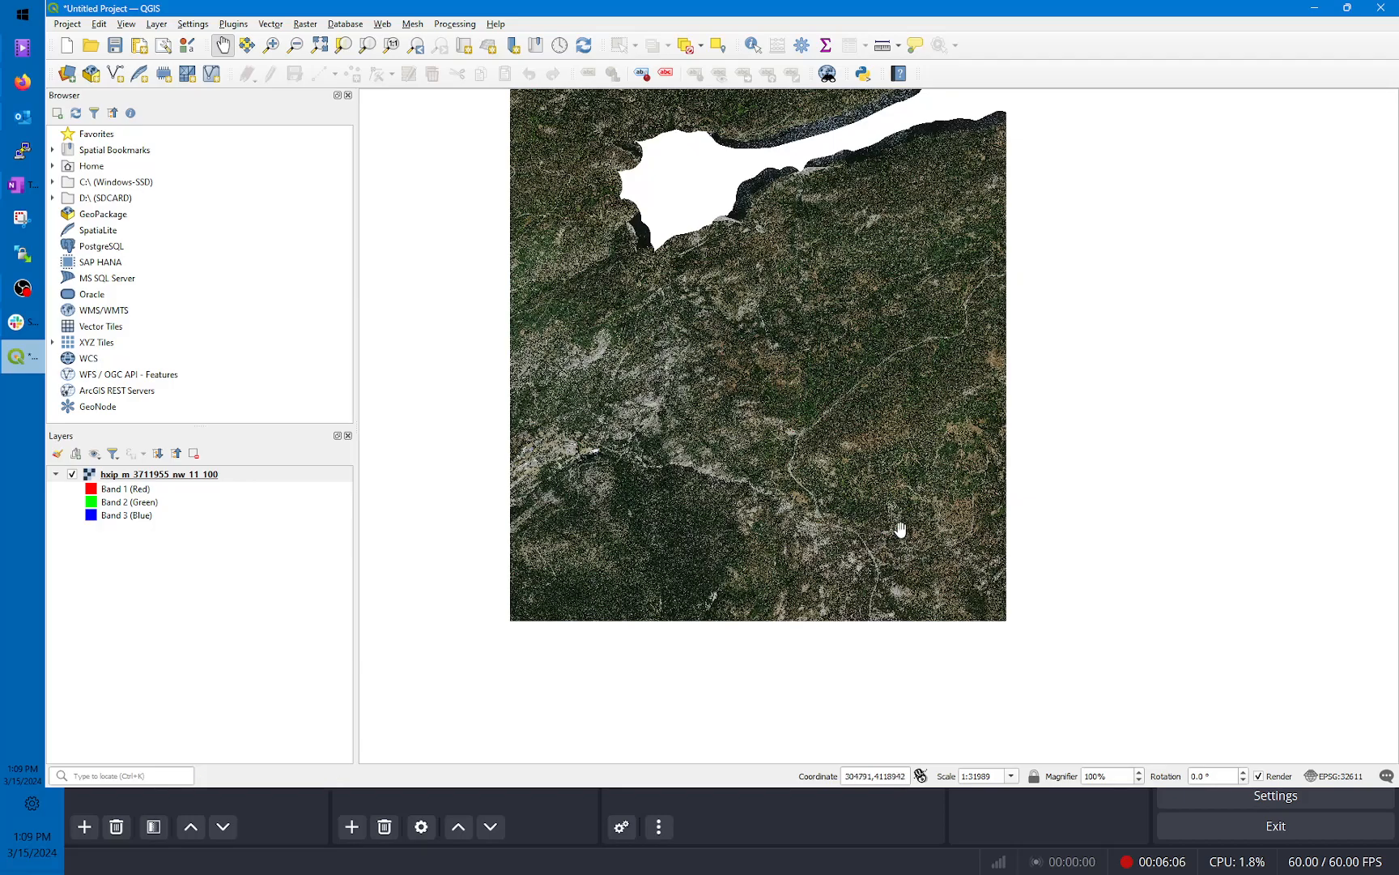
{"action": "scroll", "coordinate": [900, 529], "scroll_direction": "up", "scroll_amount": 4}
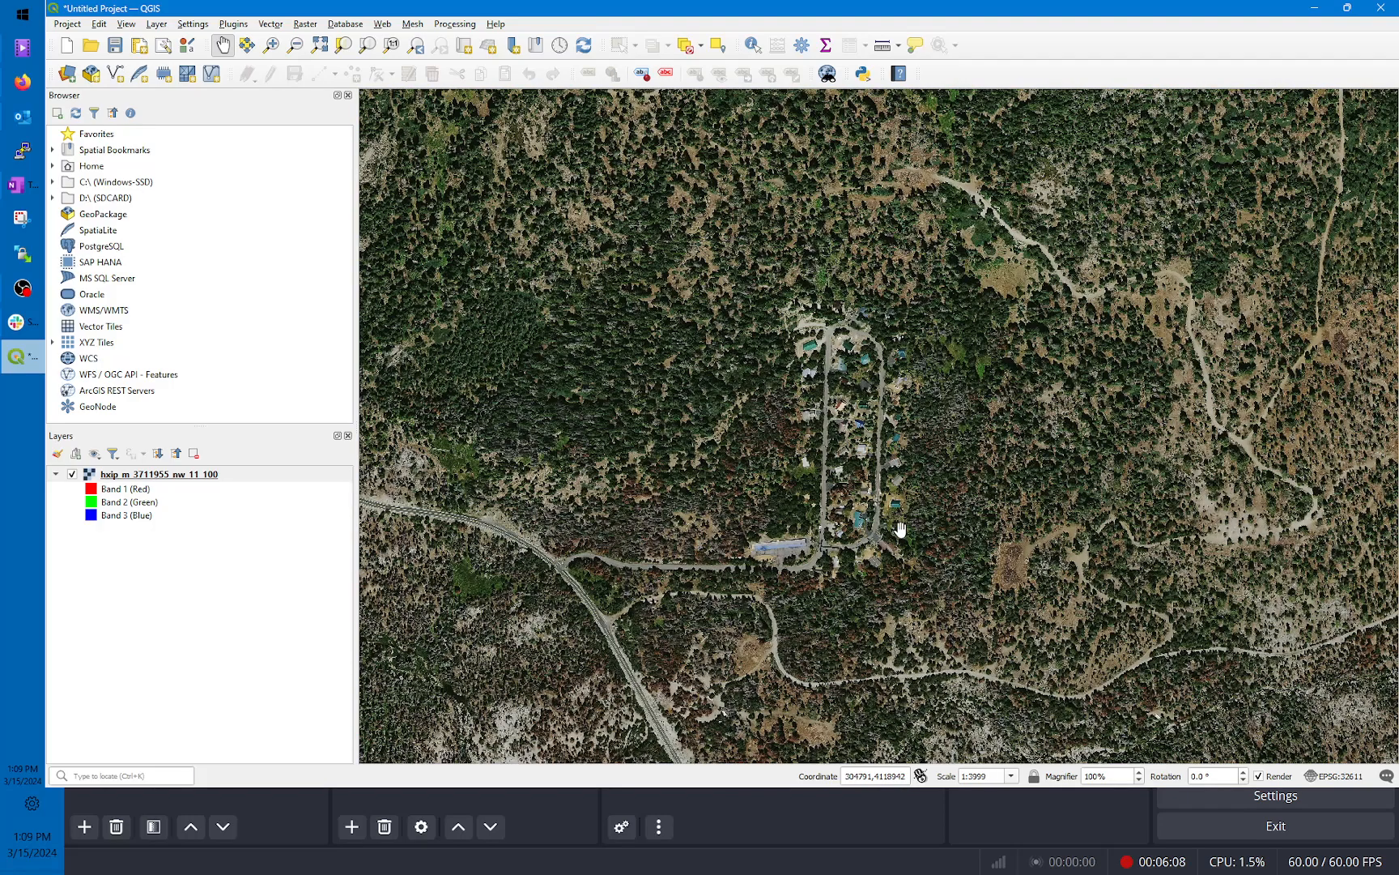
{"action": "scroll", "coordinate": [900, 530], "scroll_direction": "down", "scroll_amount": 4}
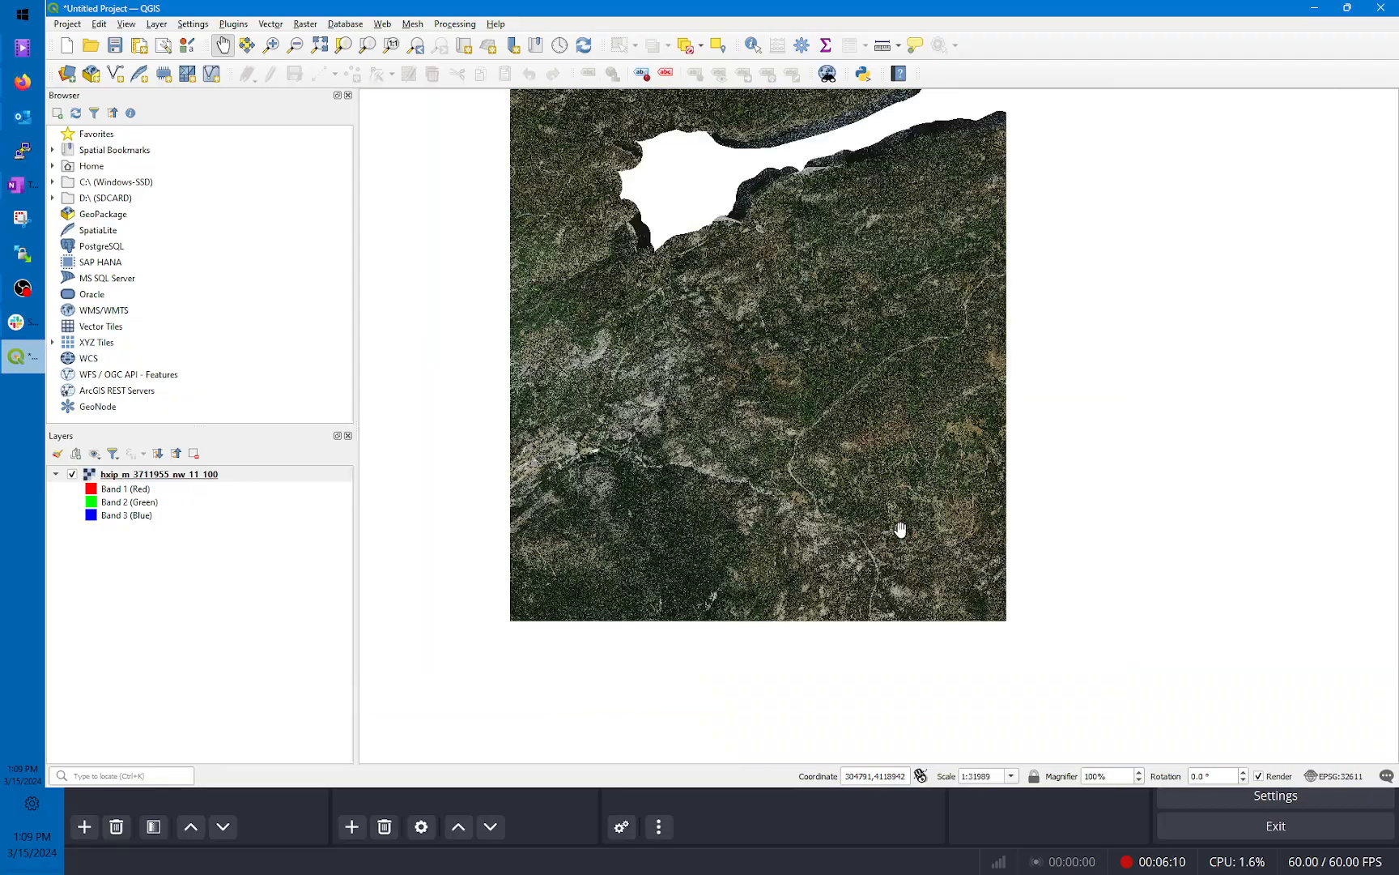
{"action": "mouse_move", "coordinate": [866, 484]}
{"action": "left_mouse_down"}
{"action": "mouse_move", "coordinate": [912, 552]}
{"action": "mouse_move", "coordinate": [861, 509]}
{"action": "left_mouse_up"}
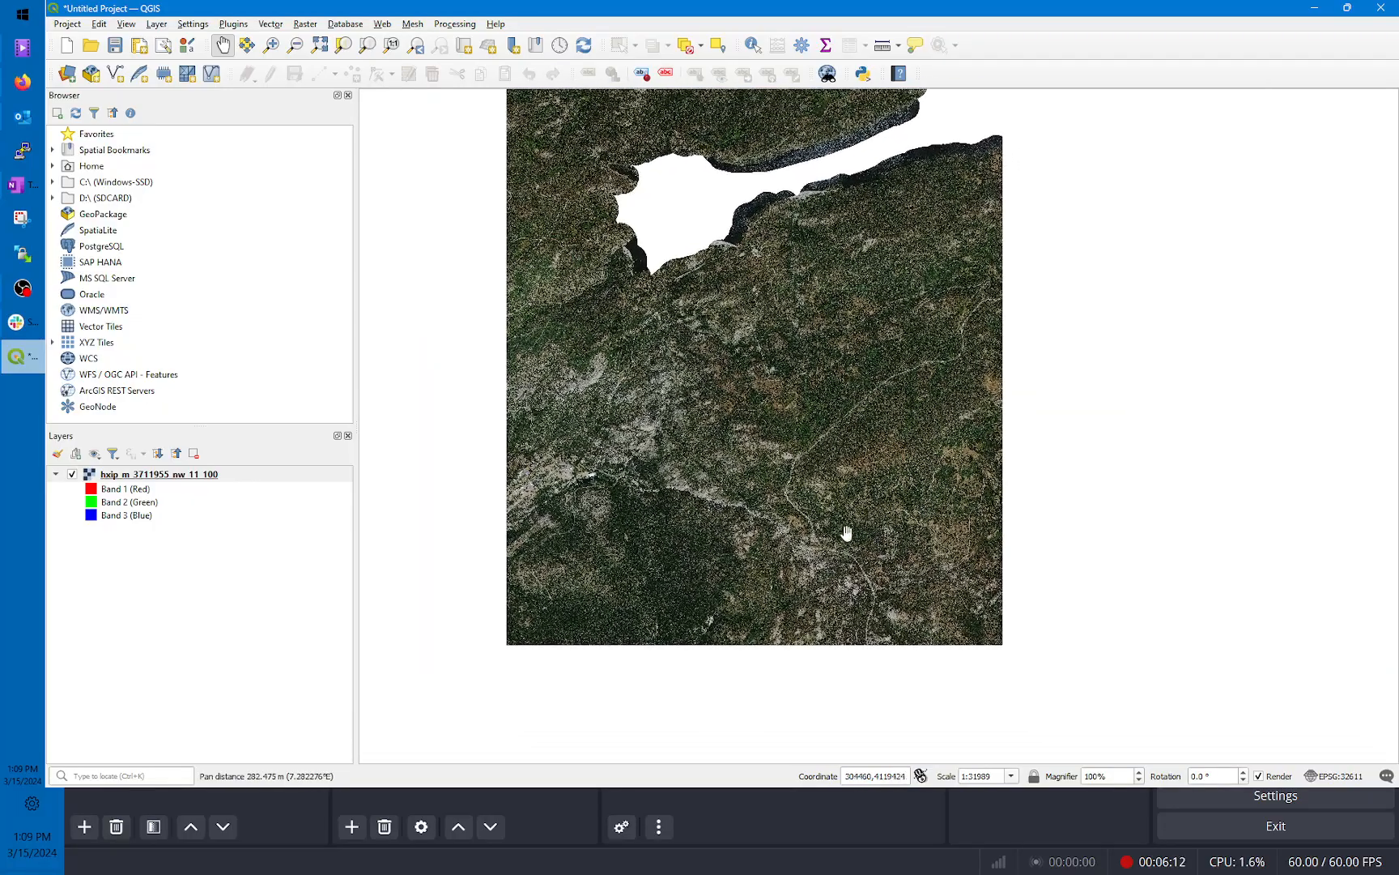
{"action": "scroll", "coordinate": [883, 553], "scroll_direction": "up", "scroll_amount": 4}
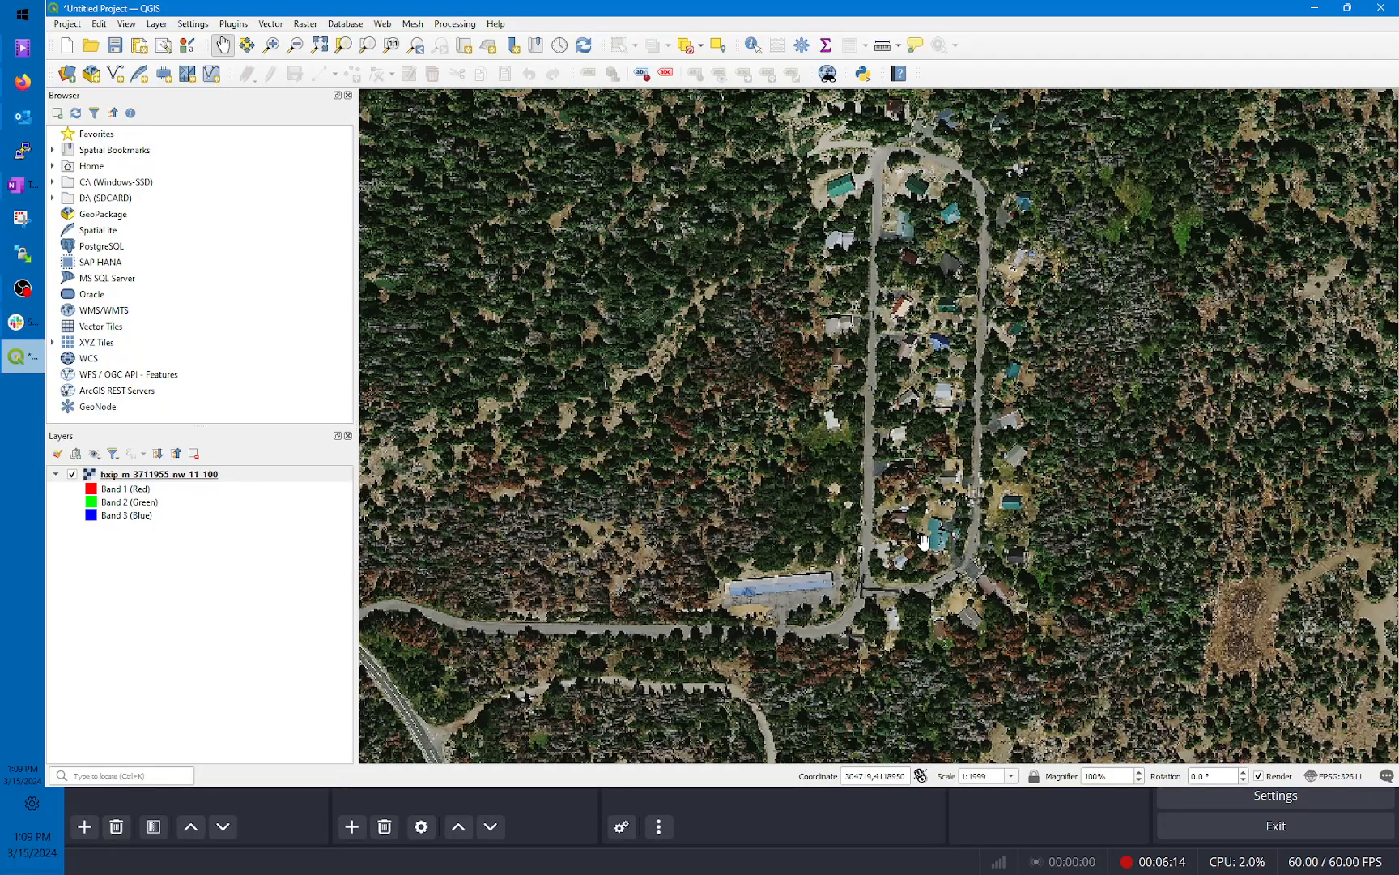
{"action": "mouse_move", "coordinate": [1059, 558]}
{"action": "left_mouse_down"}
{"action": "mouse_move", "coordinate": [1132, 448]}
{"action": "mouse_move", "coordinate": [1059, 532]}
{"action": "left_mouse_up"}
{"action": "scroll", "coordinate": [1051, 540], "scroll_direction": "down", "scroll_amount": 1}
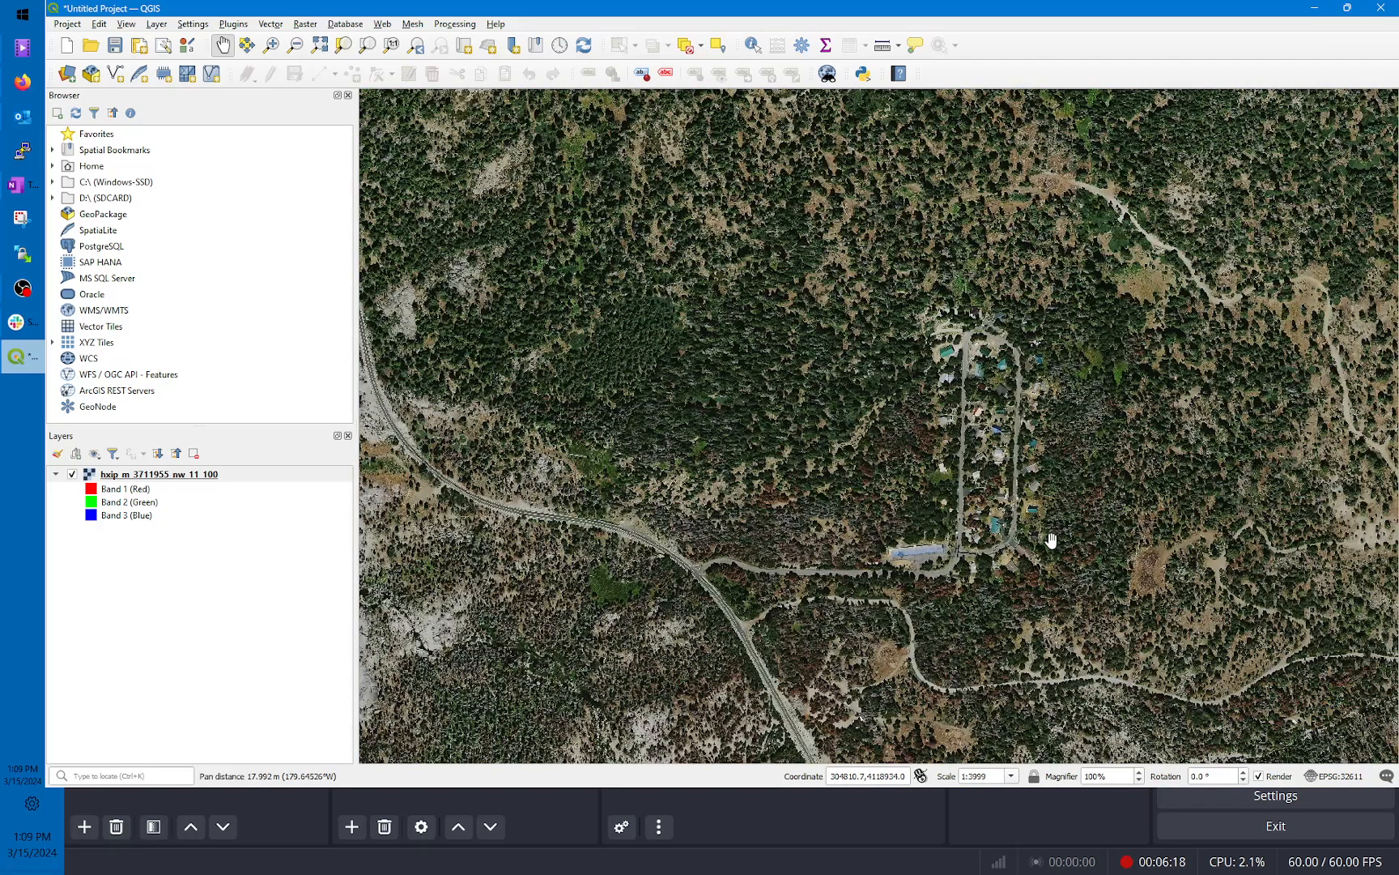
{"action": "scroll", "coordinate": [1051, 540], "scroll_direction": "up", "scroll_amount": 2}
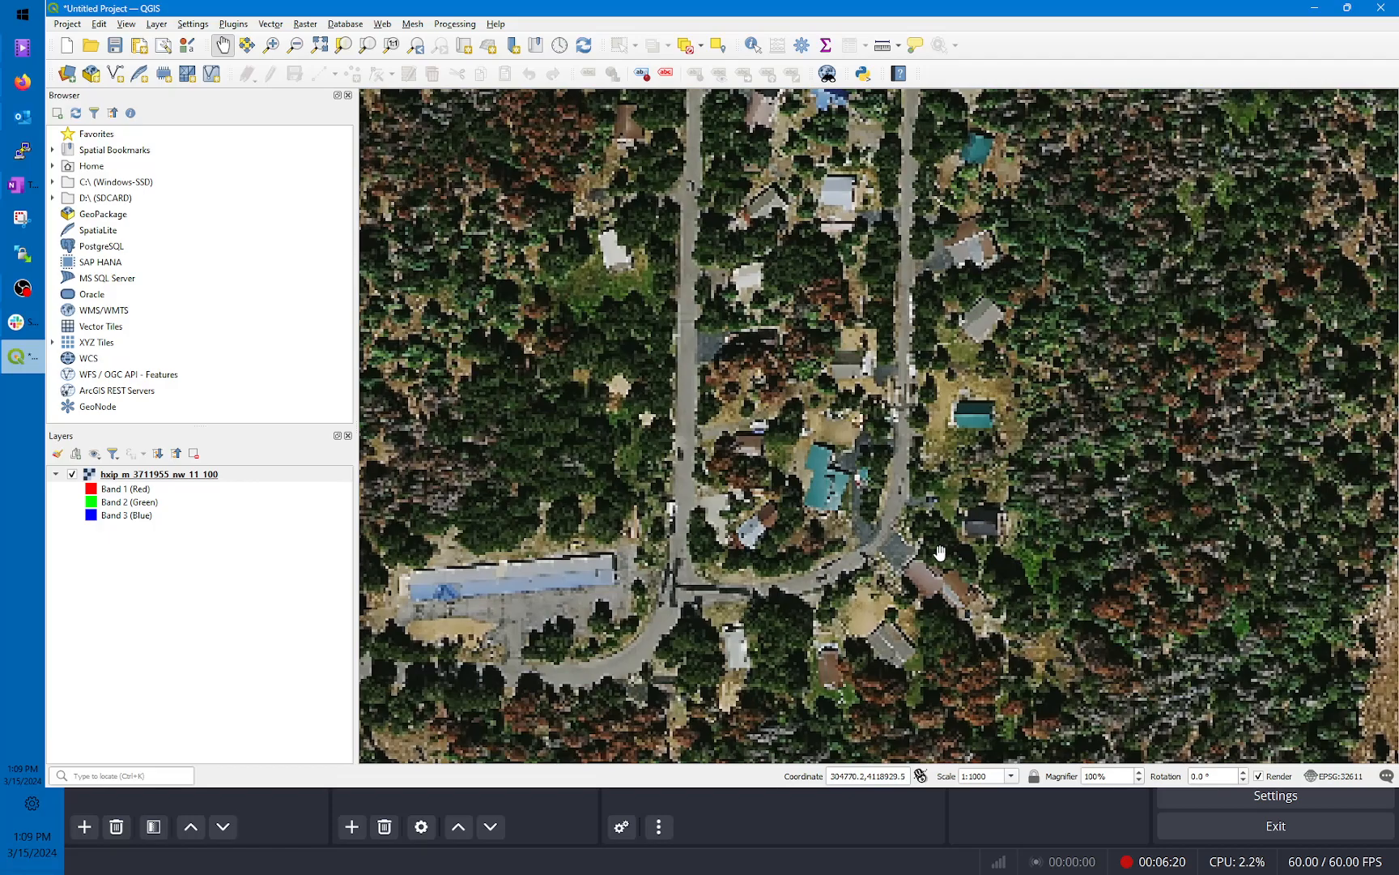
{"action": "scroll", "coordinate": [933, 534], "scroll_direction": "down", "scroll_amount": 1}
{"action": "left_click_drag", "start_coordinate": [889, 513], "coordinate": [930, 523]}
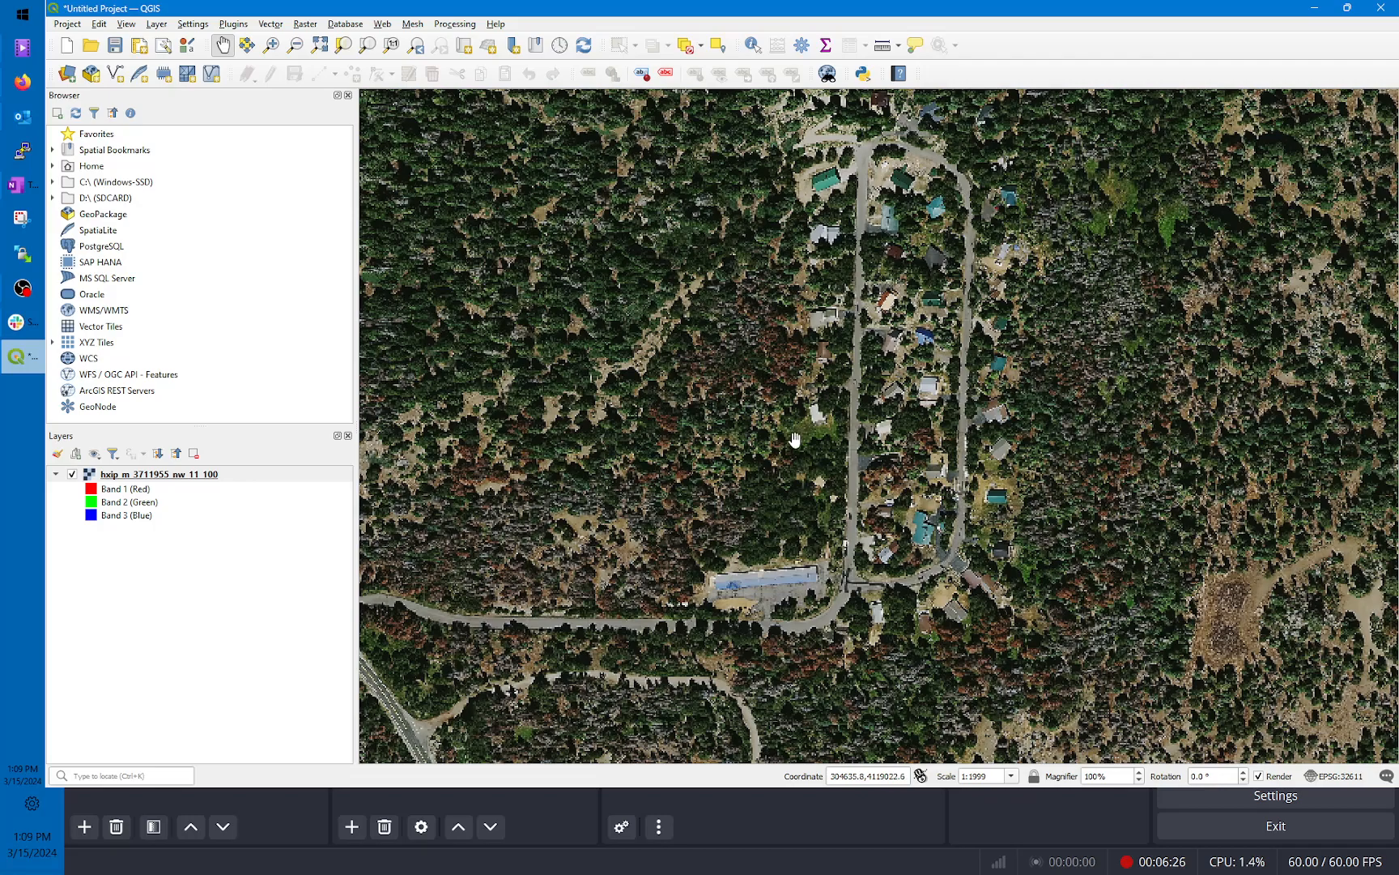
{"action": "left_click_drag", "start_coordinate": [1287, 659], "coordinate": [1047, 413]}
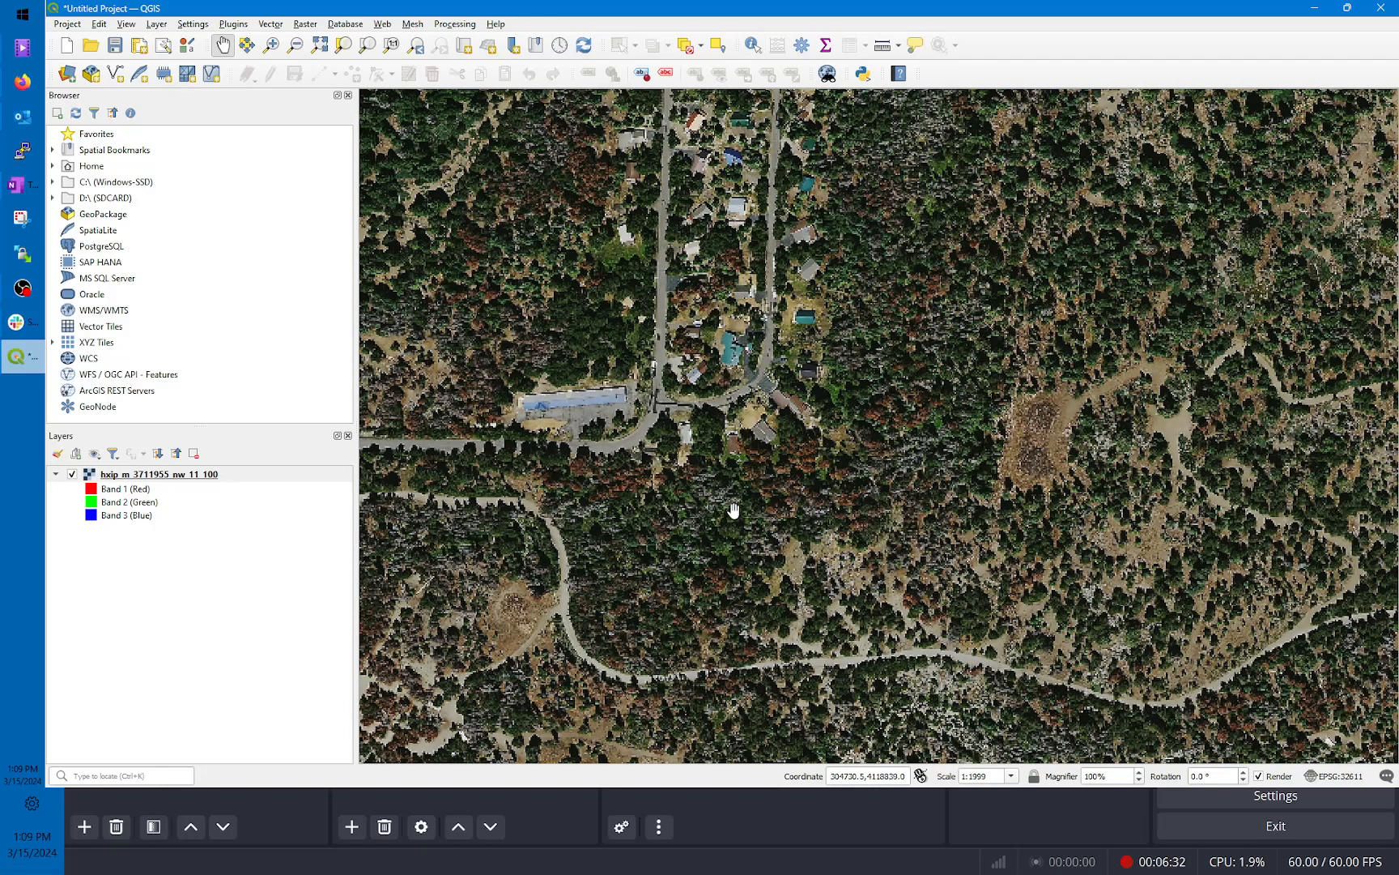
{"action": "left_click_drag", "start_coordinate": [706, 521], "coordinate": [860, 638]}
{"action": "left_click_drag", "start_coordinate": [830, 386], "coordinate": [832, 487]}
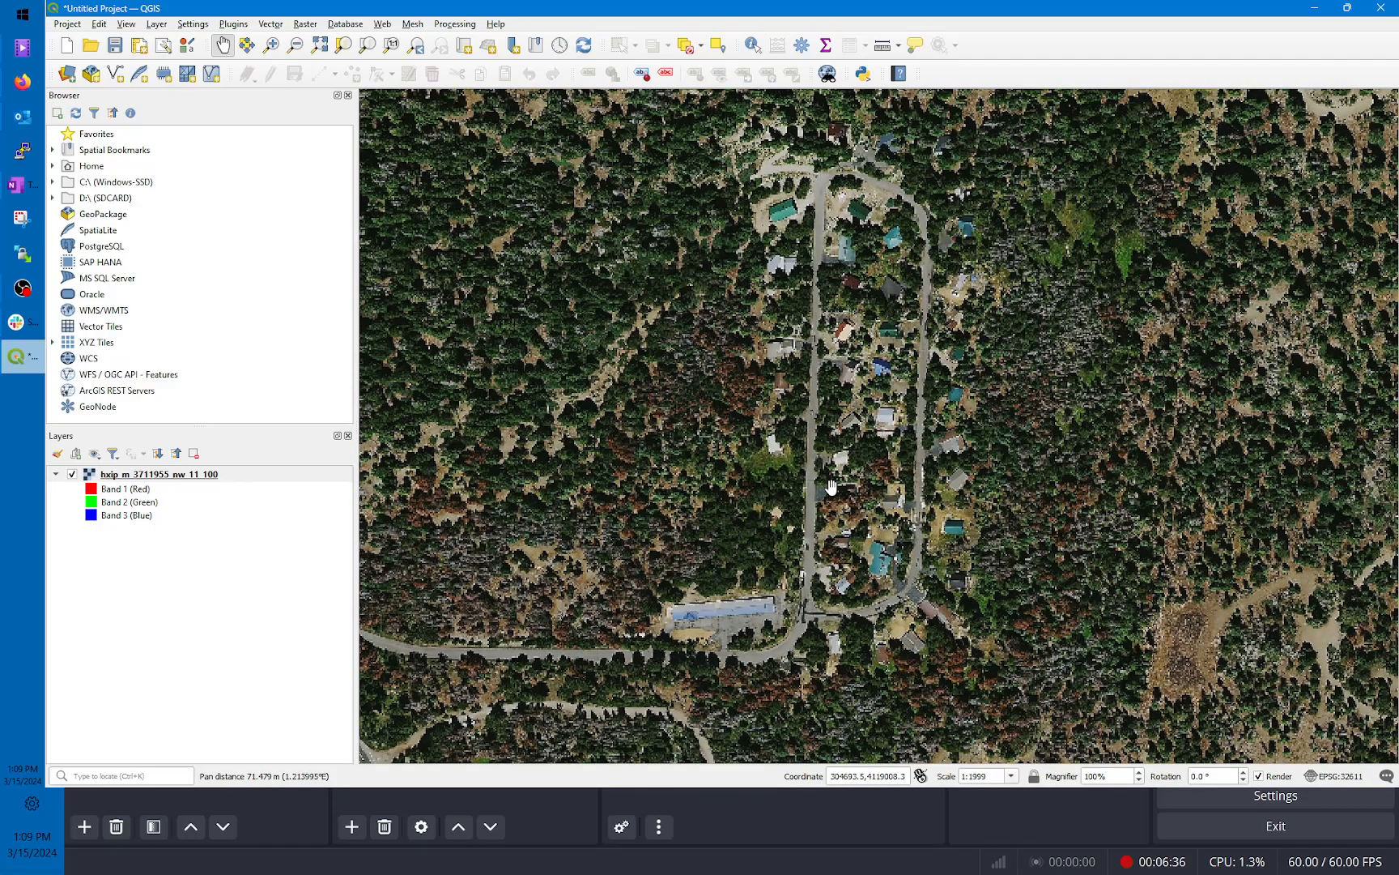
{"action": "left_click_drag", "start_coordinate": [913, 525], "coordinate": [950, 470]}
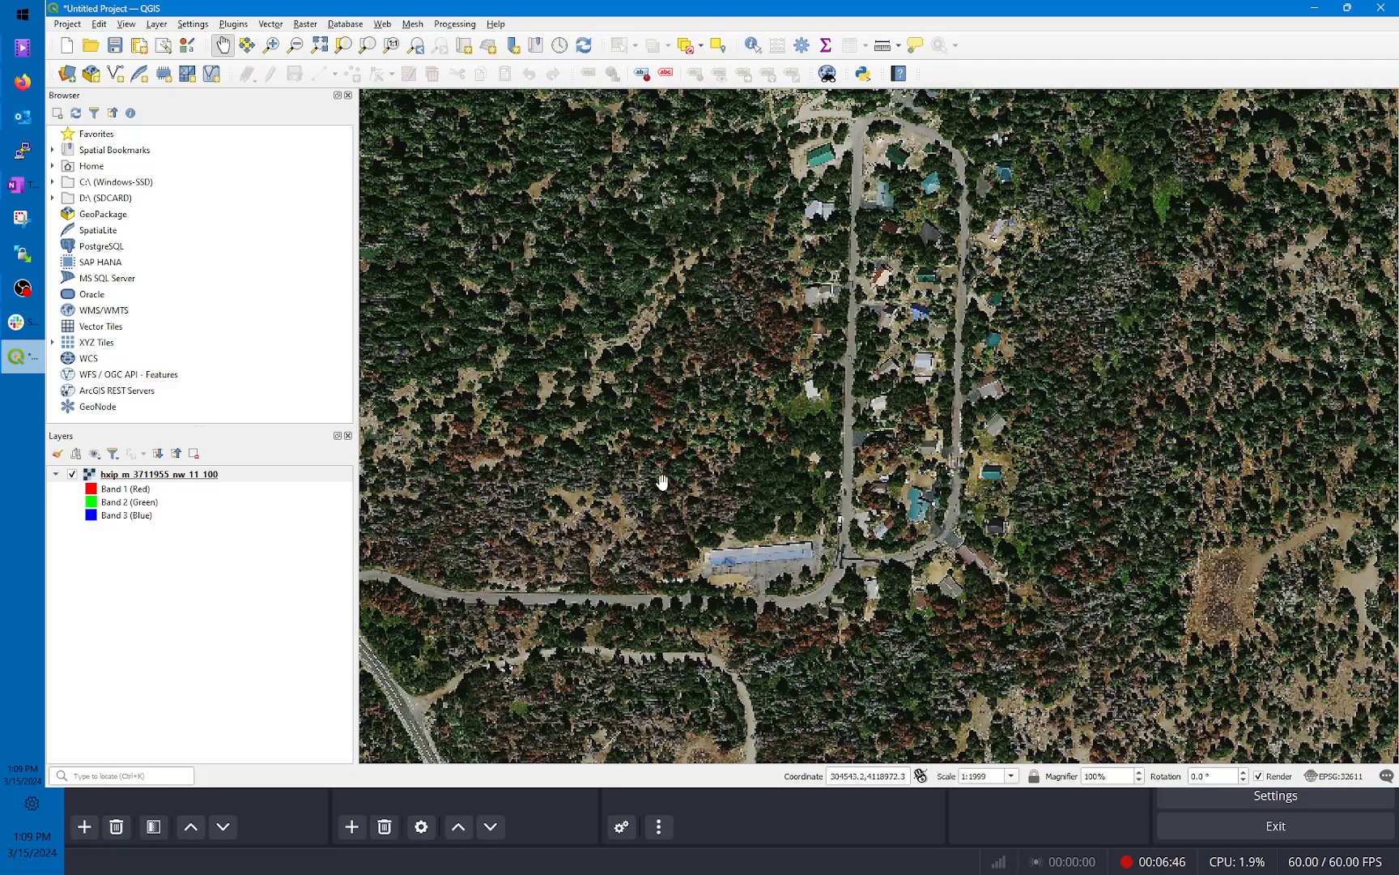
Step: Start a new shapefile layer with the file name hxip_m_3711955_nw_11_100_wtoTag_Mar24
{"action": "left_click", "coordinate": [222, 47]}
{"action": "left_click", "coordinate": [157, 24]}
{"action": "mouse_move", "coordinate": [158, 65]}
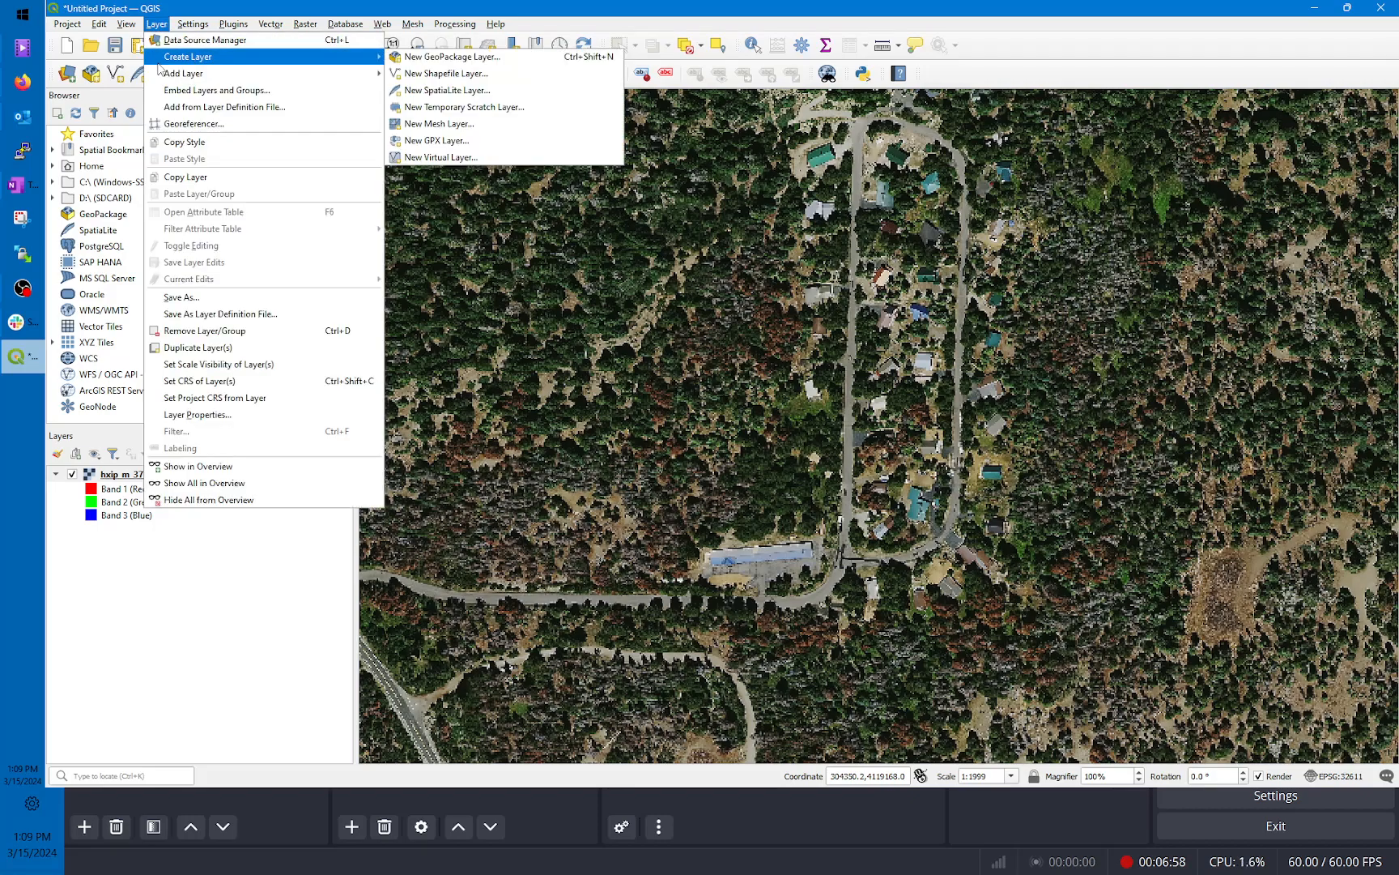
{"action": "left_click", "coordinate": [474, 82]}
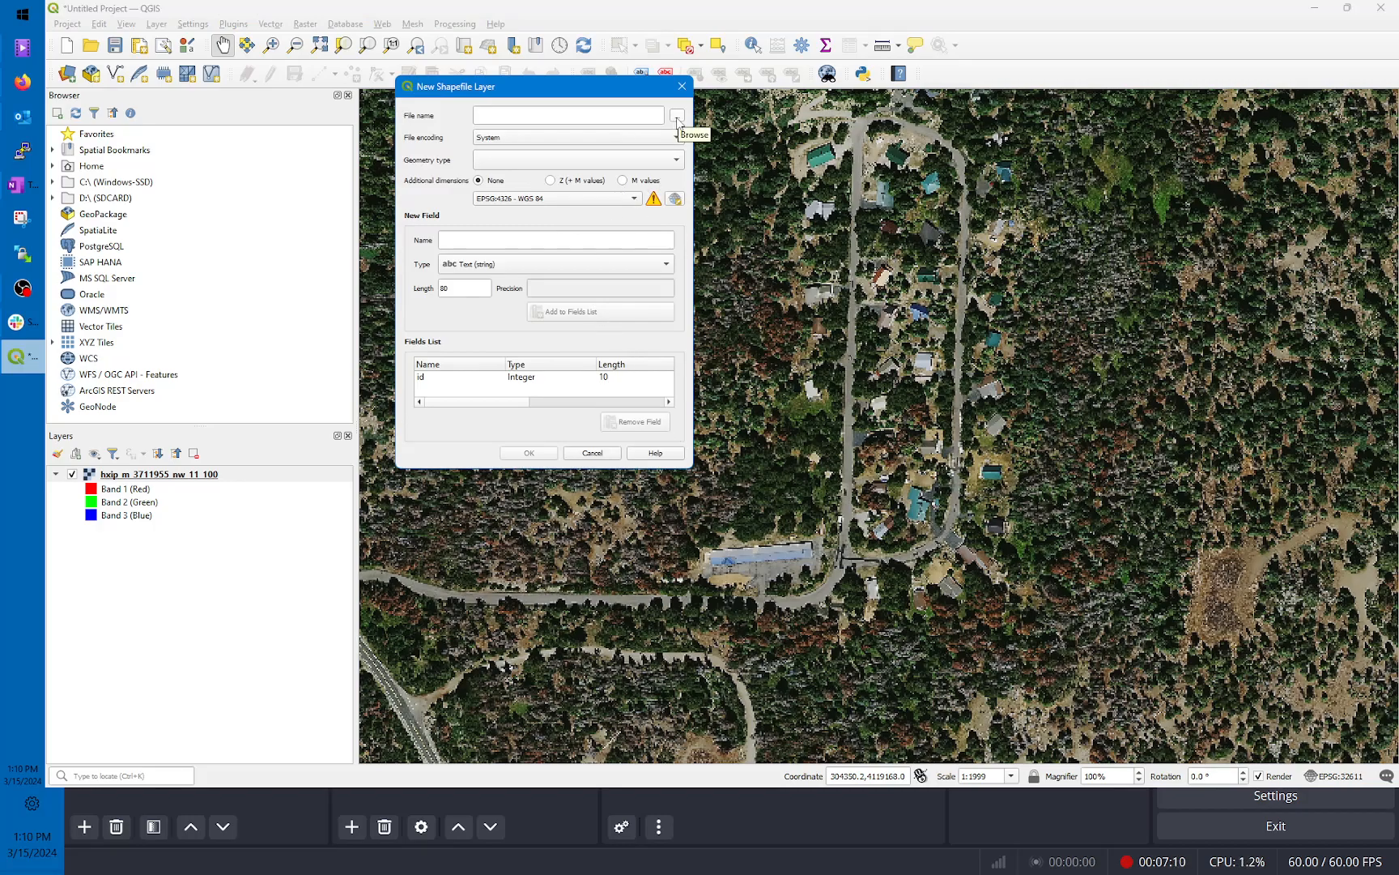
{"action": "left_click", "coordinate": [633, 114]}
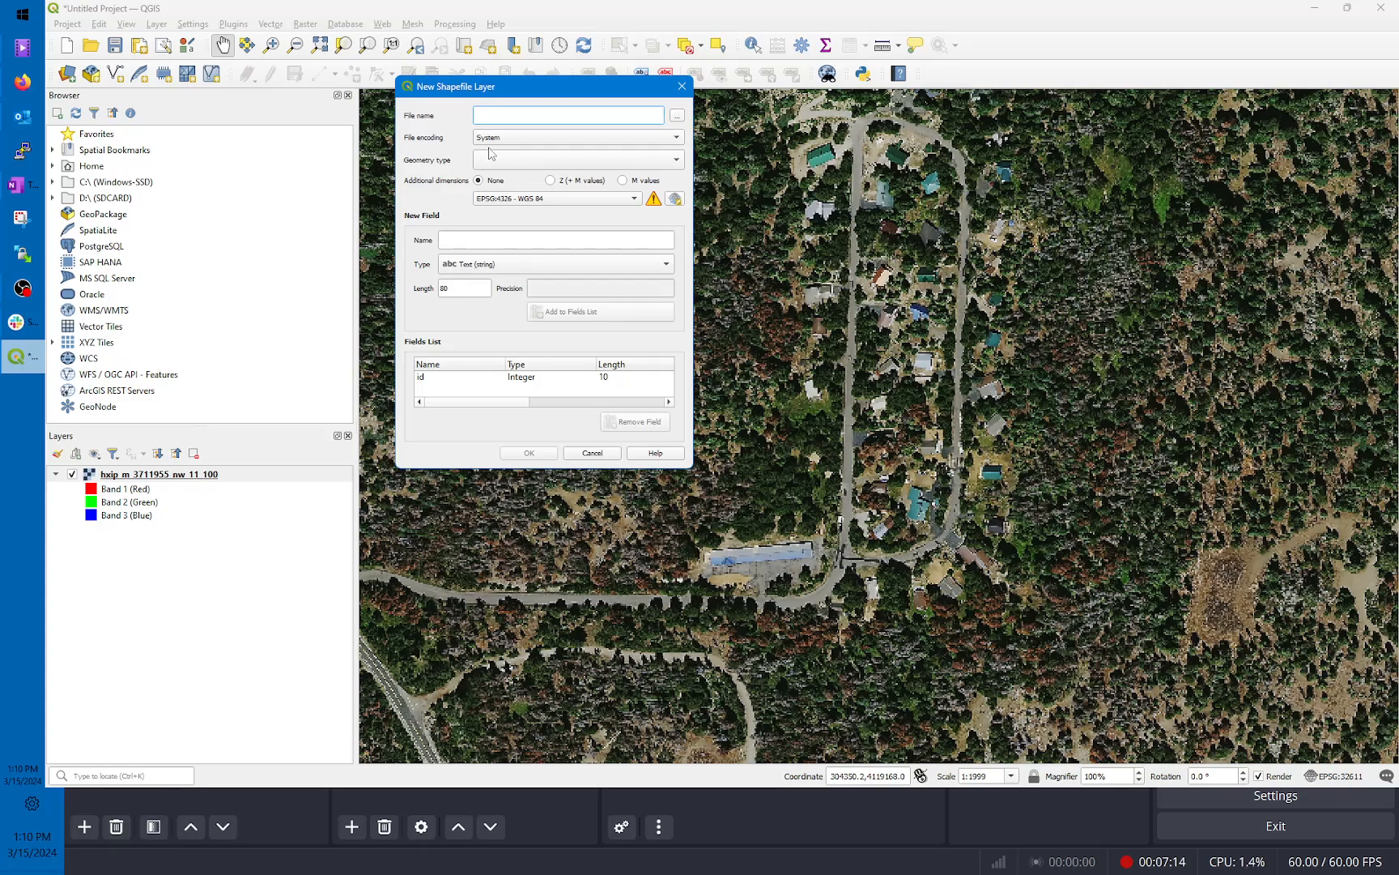
{"action": "type", "text": "h"}
{"action": "type", "text": "55_nw_11"}
{"action": "type", "text": "Mar24"}
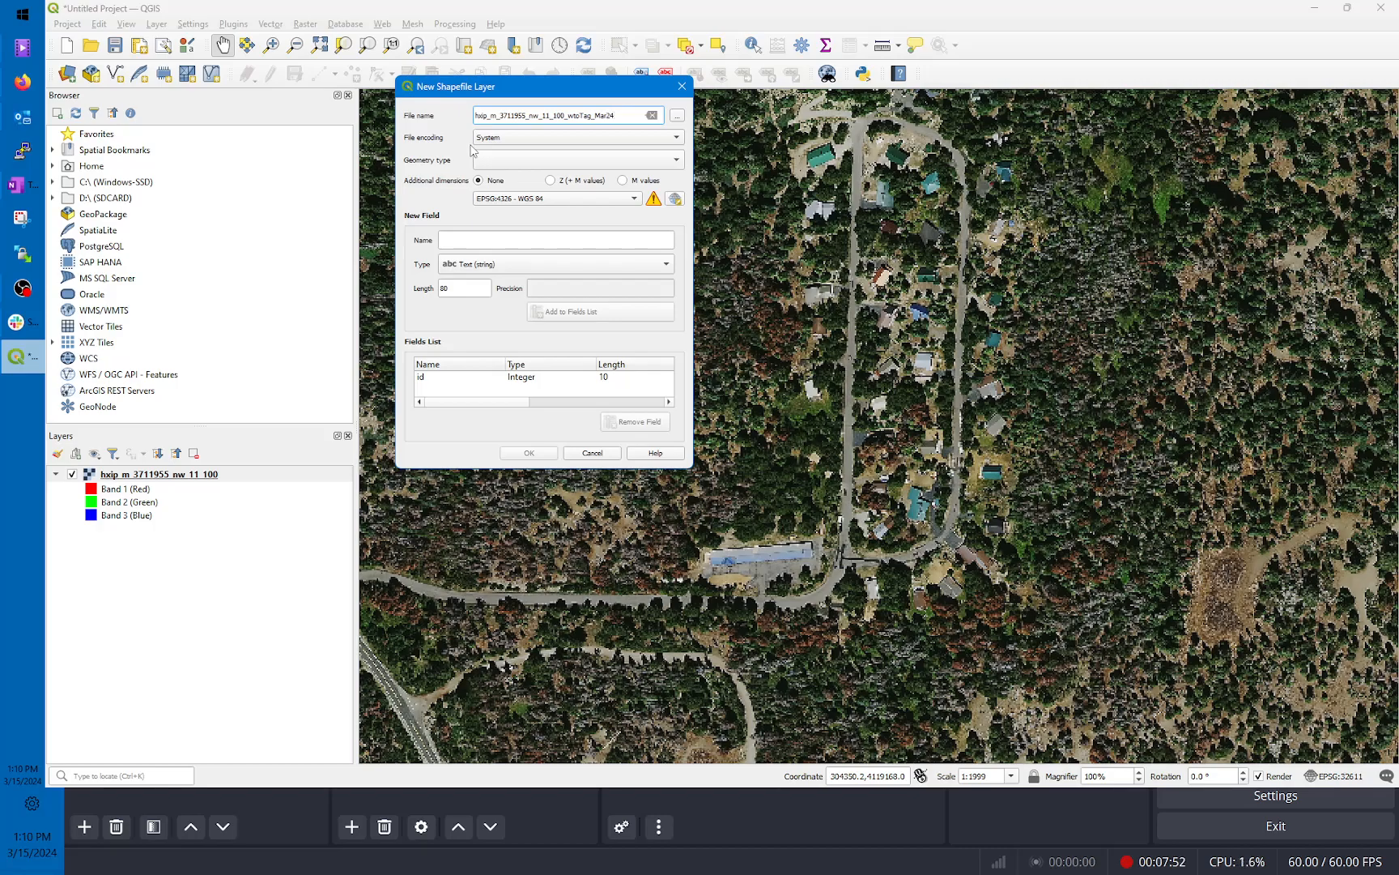
Step: Set the new shapefile layer's geometry type to Polygon
{"action": "left_click", "coordinate": [571, 159]}
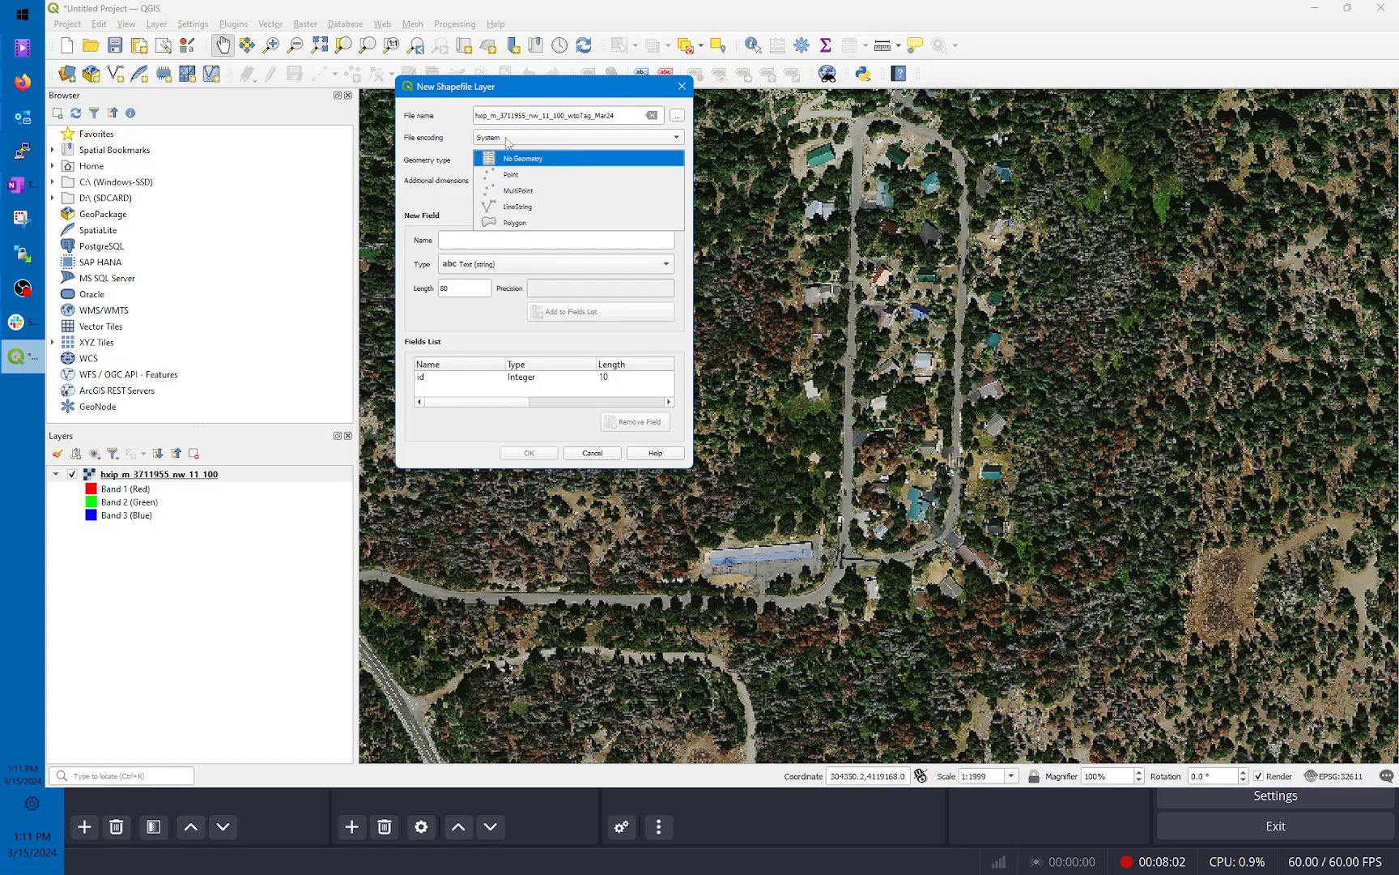
{"action": "left_click", "coordinate": [451, 151]}
{"action": "left_click", "coordinate": [490, 164]}
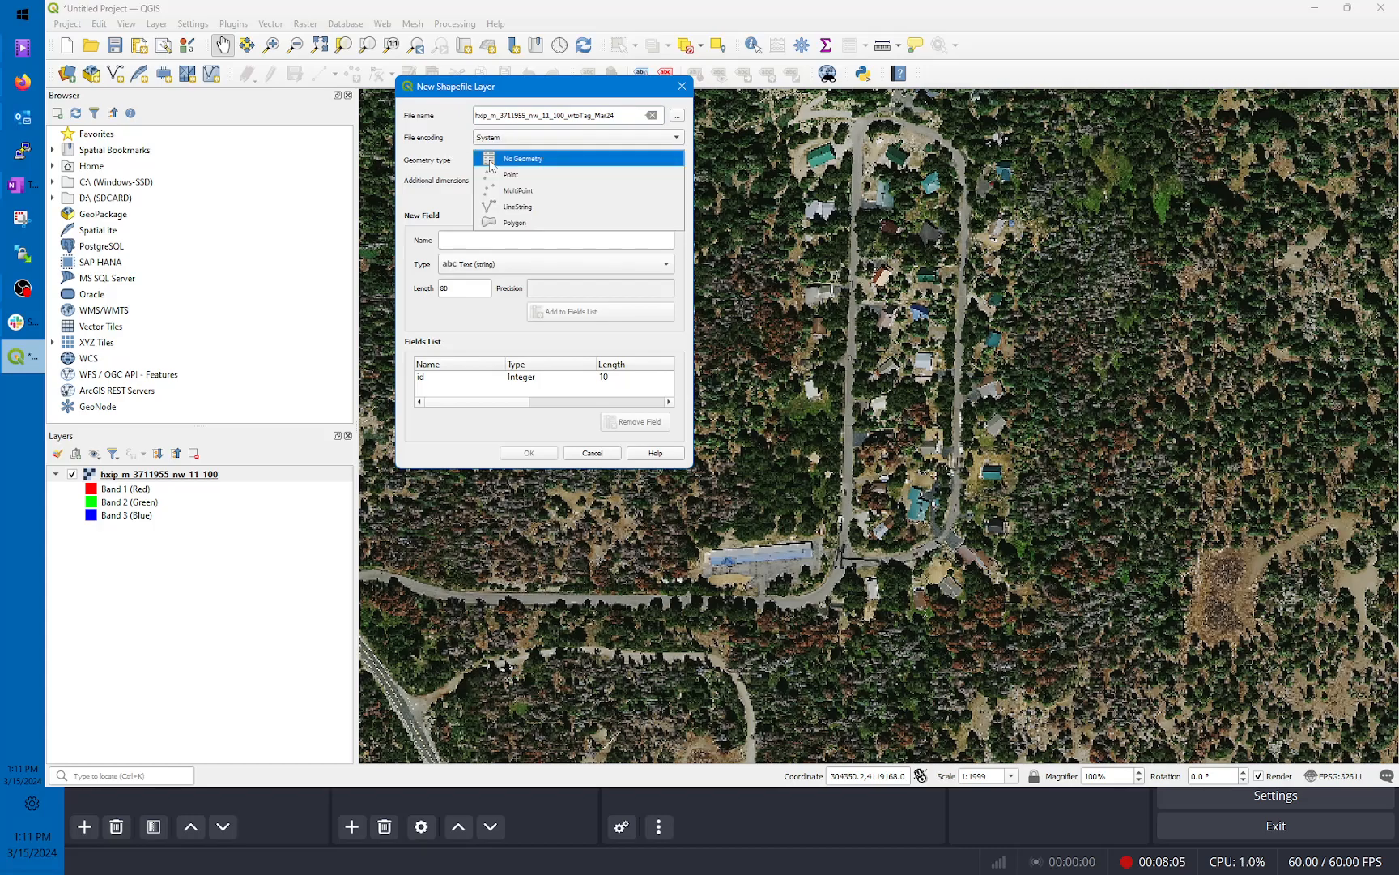
{"action": "left_click", "coordinate": [499, 224]}
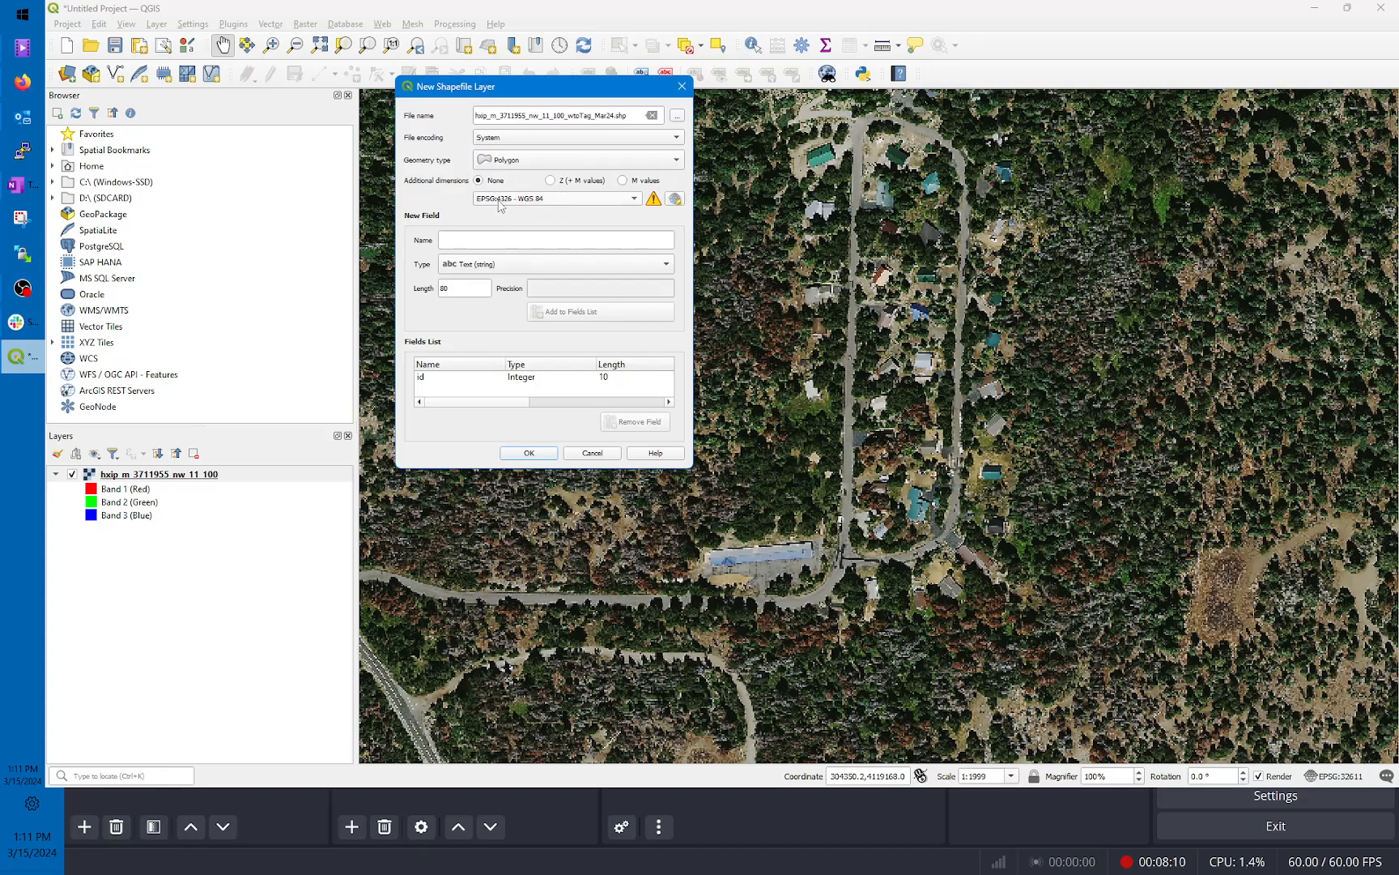
{"action": "left_click", "coordinate": [499, 205]}
{"action": "left_click", "coordinate": [453, 200]}
{"action": "mouse_move", "coordinate": [612, 197]}
{"action": "left_click", "coordinate": [675, 199]}
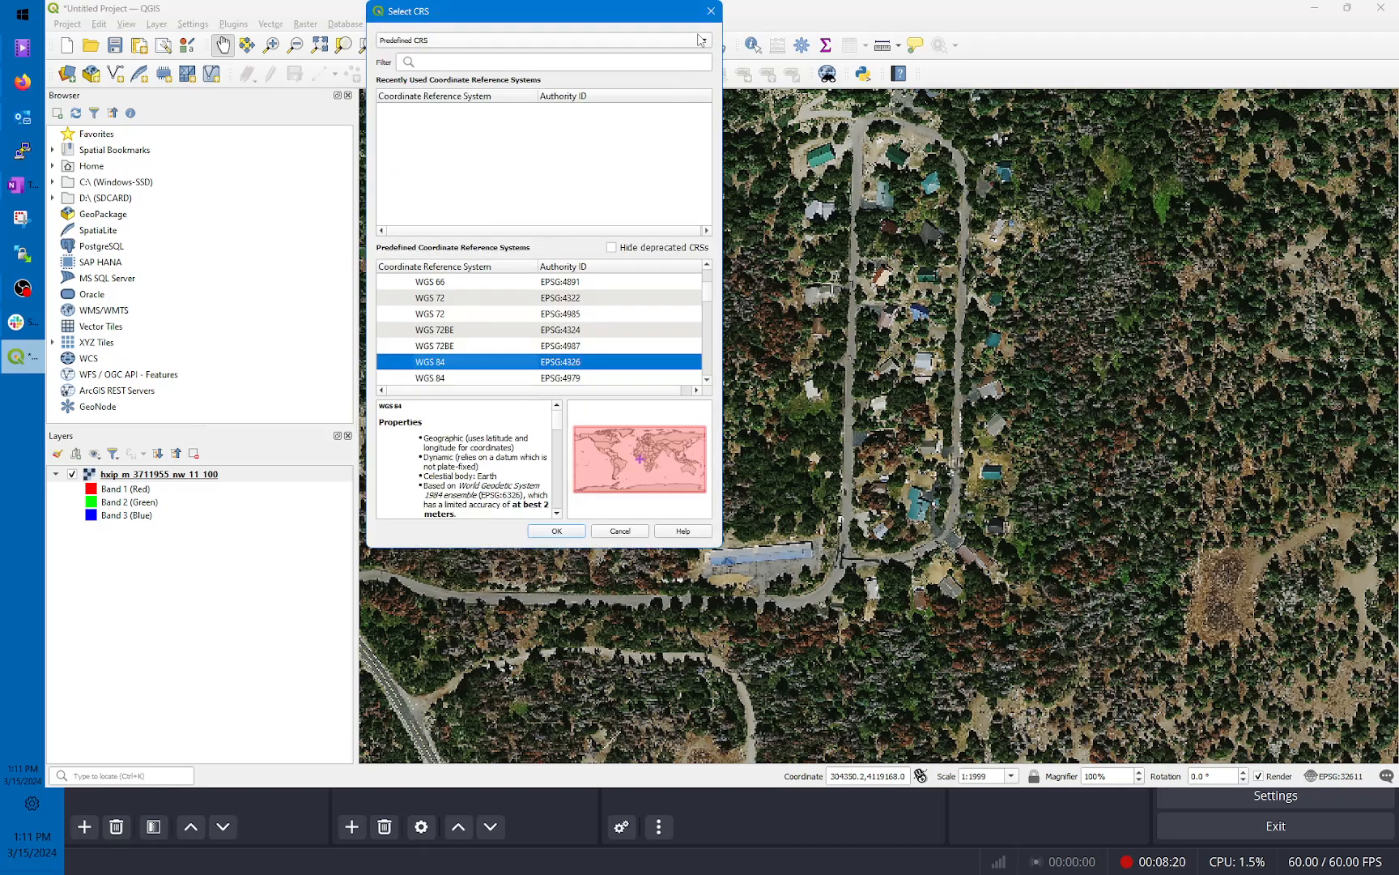
{"action": "left_click", "coordinate": [711, 10]}
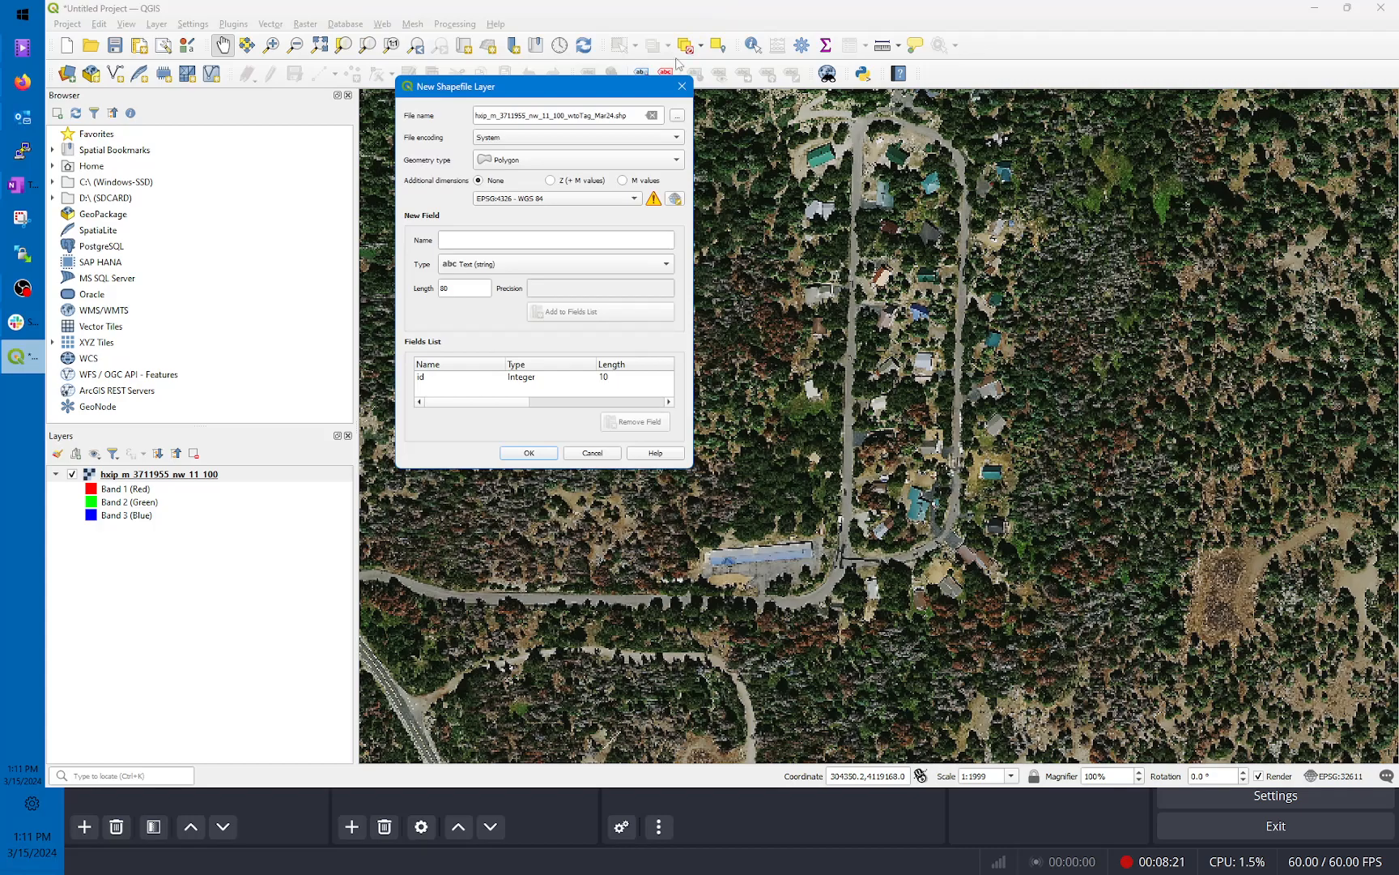
Step: Set the layer's coordinate system to the project CRS, EPSG:32611 - WGS 84 / UTM zone 11N, and create the shapefile
{"action": "left_click", "coordinate": [572, 199]}
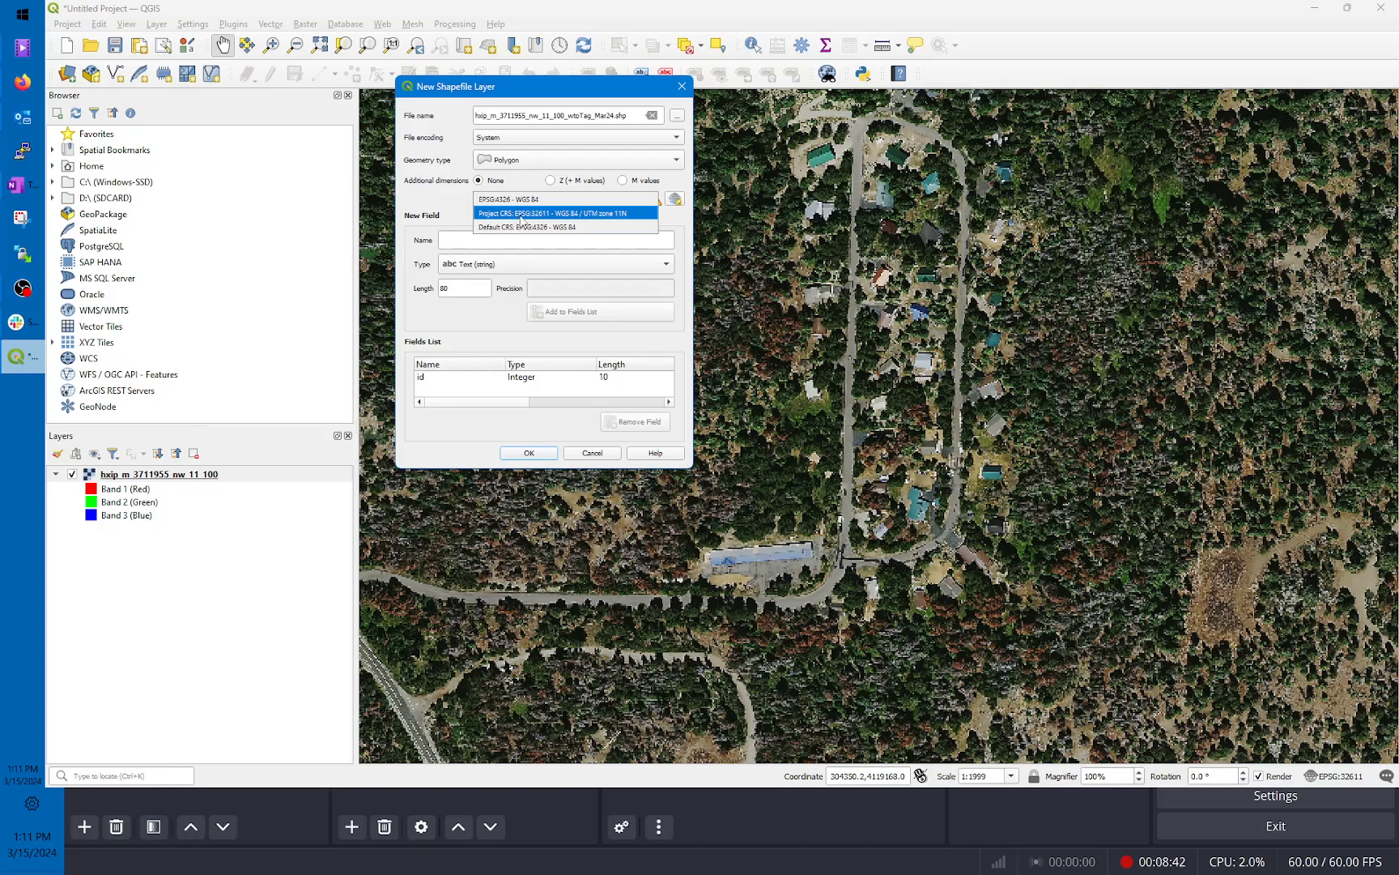
{"action": "left_click", "coordinate": [521, 215]}
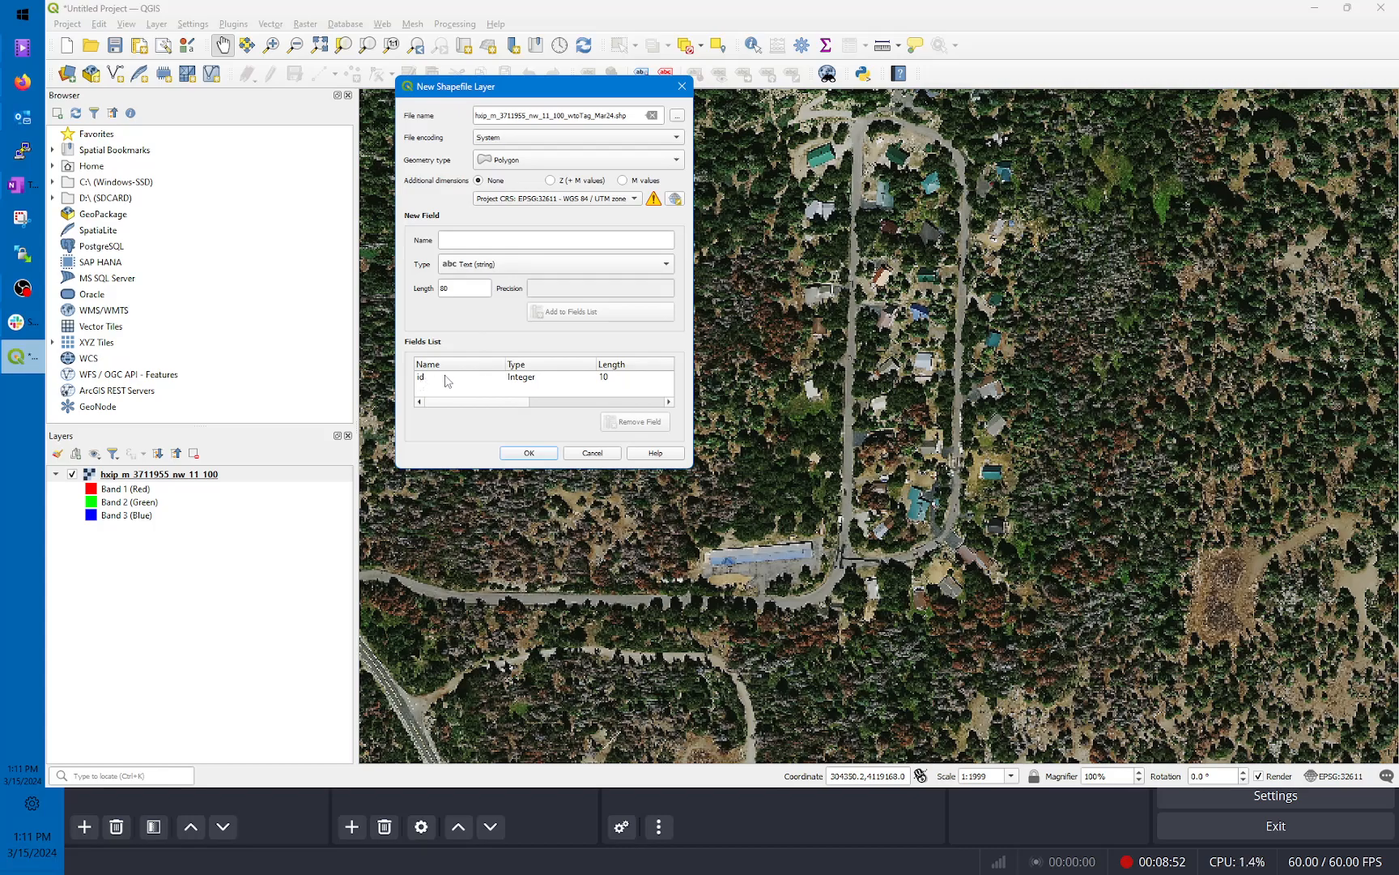
{"action": "left_click", "coordinate": [534, 457]}
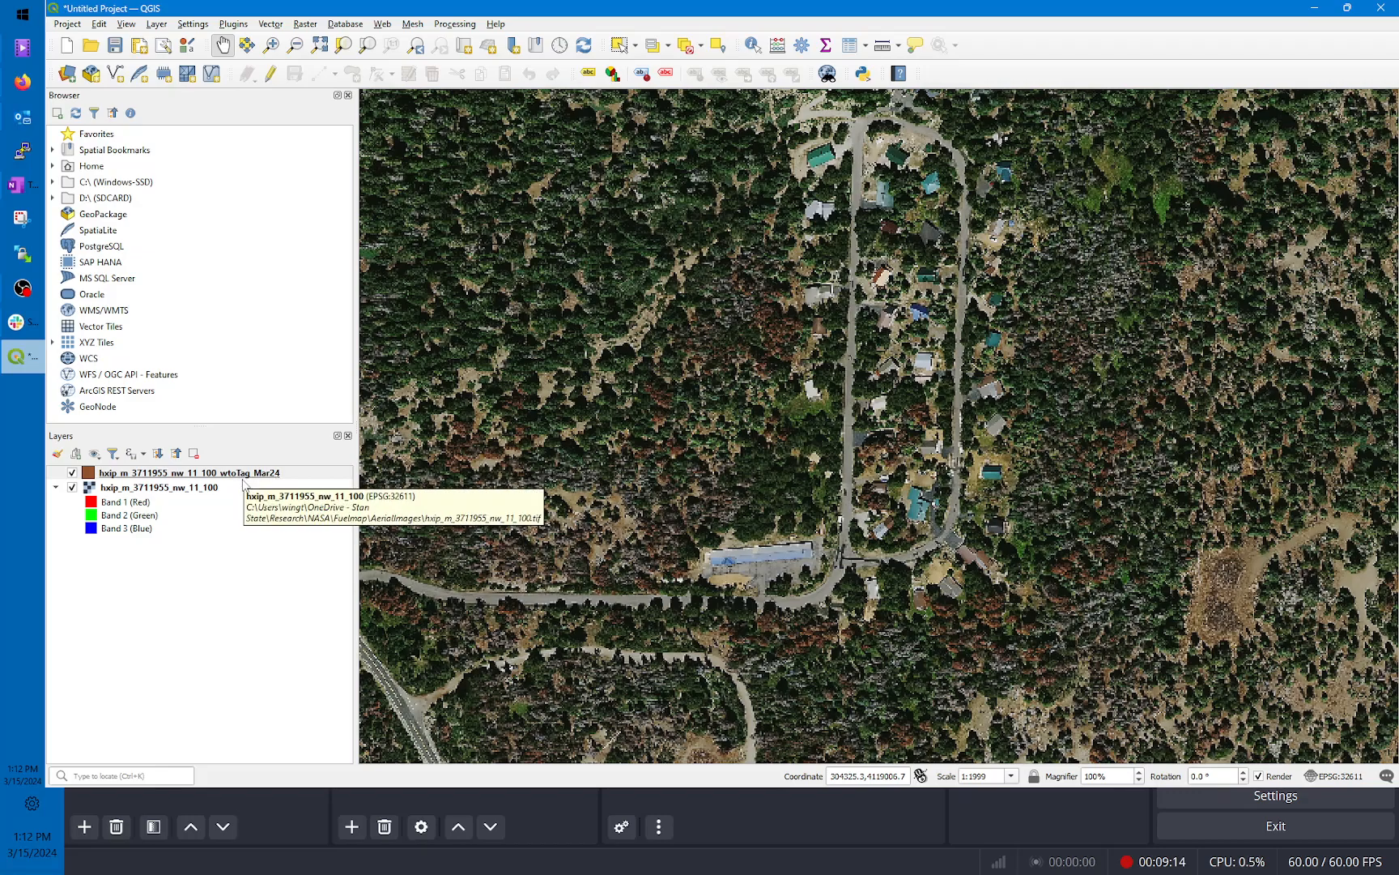
{"action": "left_click", "coordinate": [179, 484]}
{"action": "left_click", "coordinate": [179, 475]}
{"action": "left_click", "coordinate": [179, 484]}
{"action": "left_click", "coordinate": [179, 476]}
{"action": "left_click", "coordinate": [180, 488]}
{"action": "left_click", "coordinate": [185, 476]}
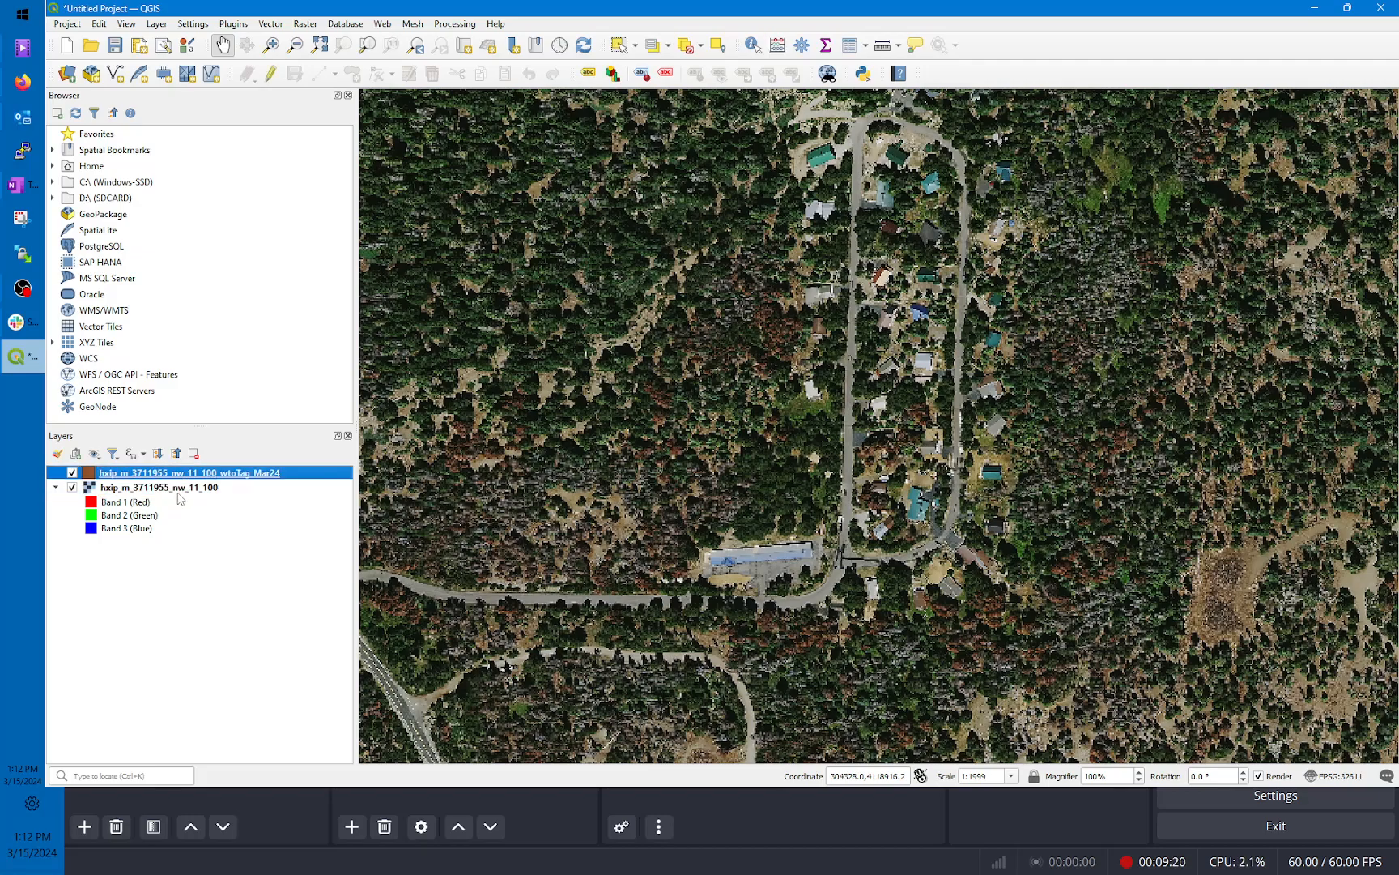
{"action": "left_click", "coordinate": [180, 494]}
{"action": "left_click", "coordinate": [183, 475]}
{"action": "left_click", "coordinate": [178, 493]}
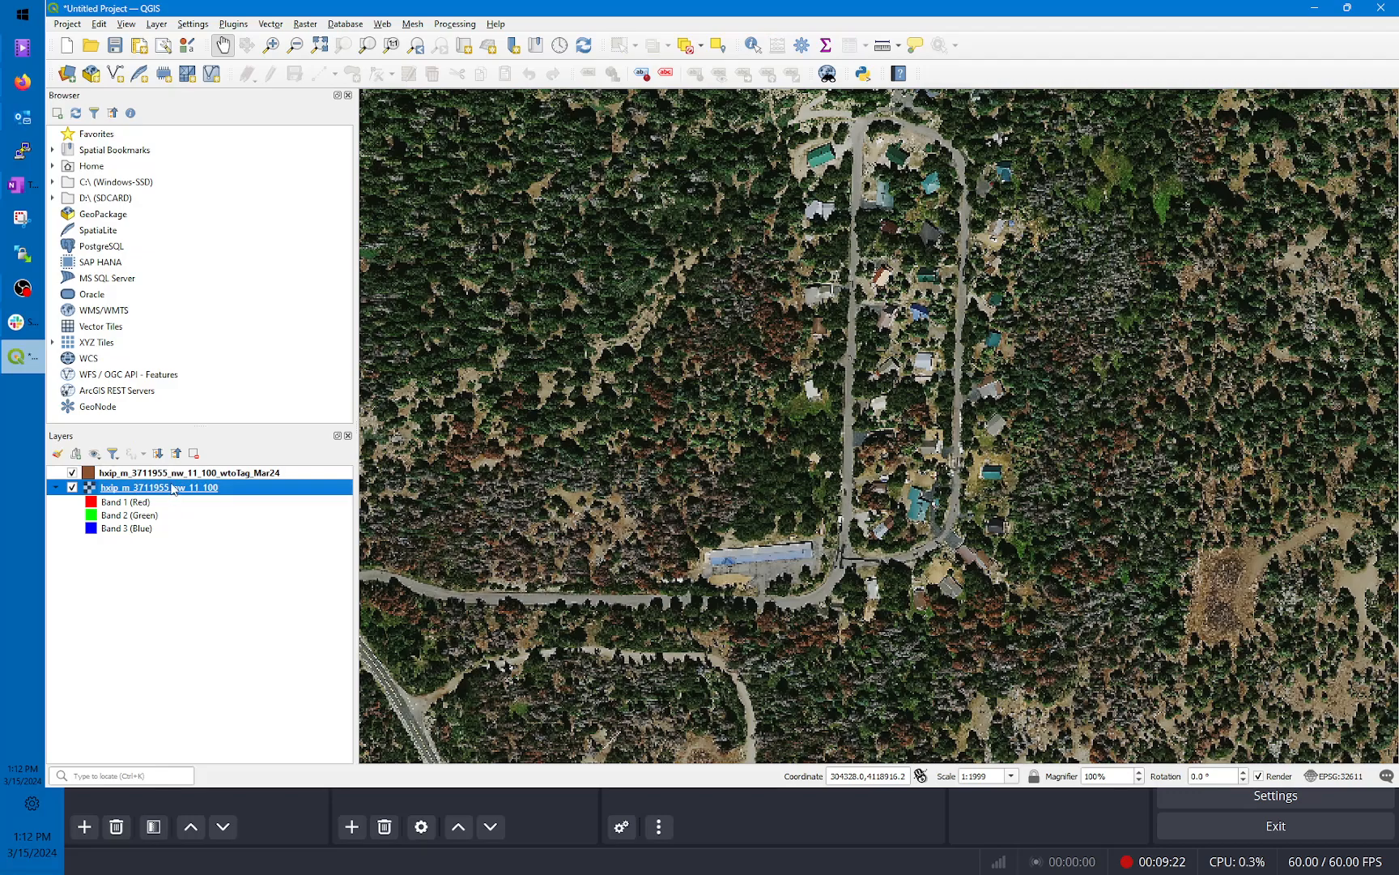
{"action": "left_click", "coordinate": [176, 473]}
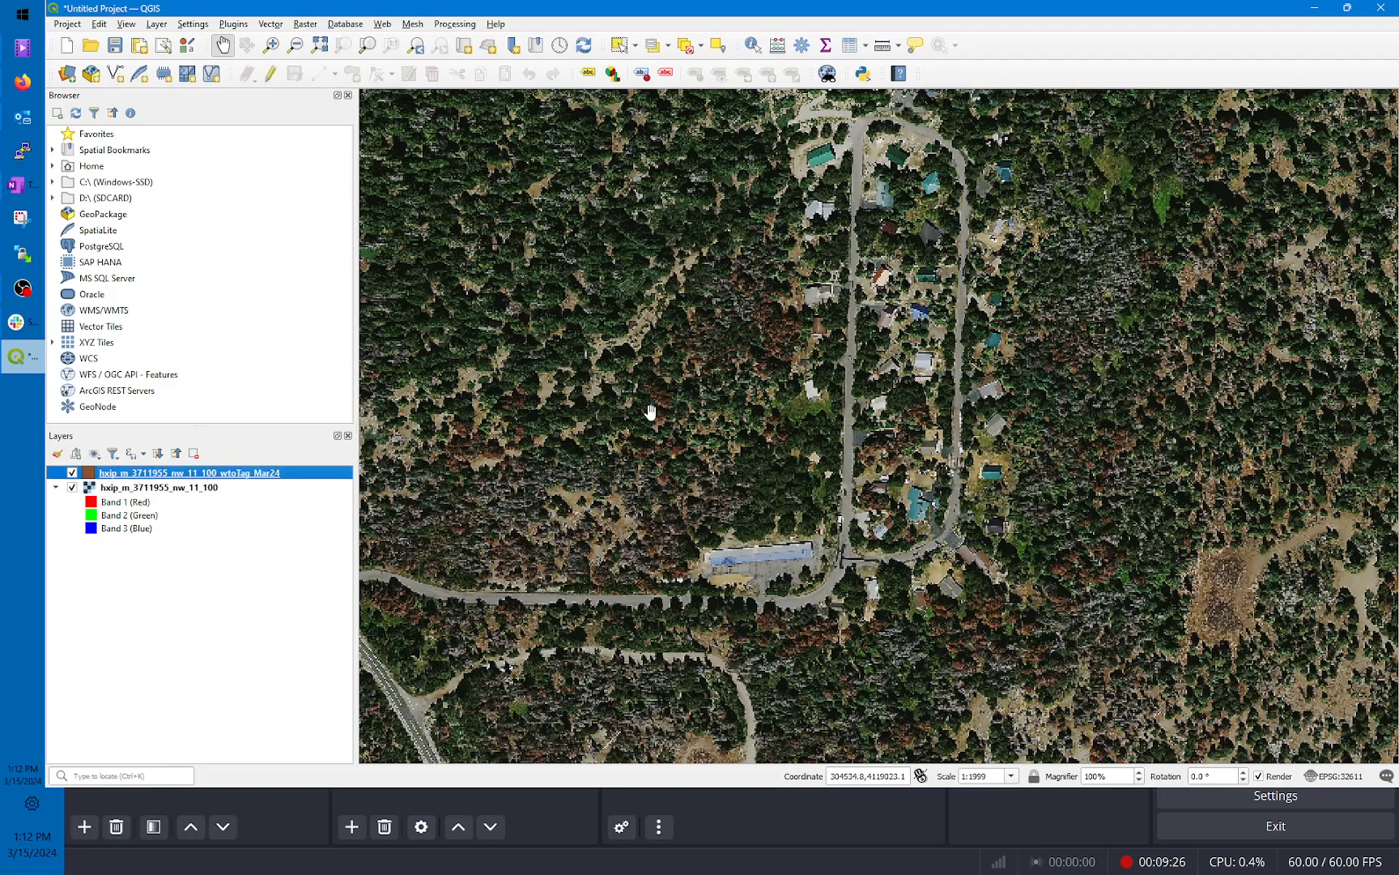
{"action": "left_click", "coordinate": [200, 490]}
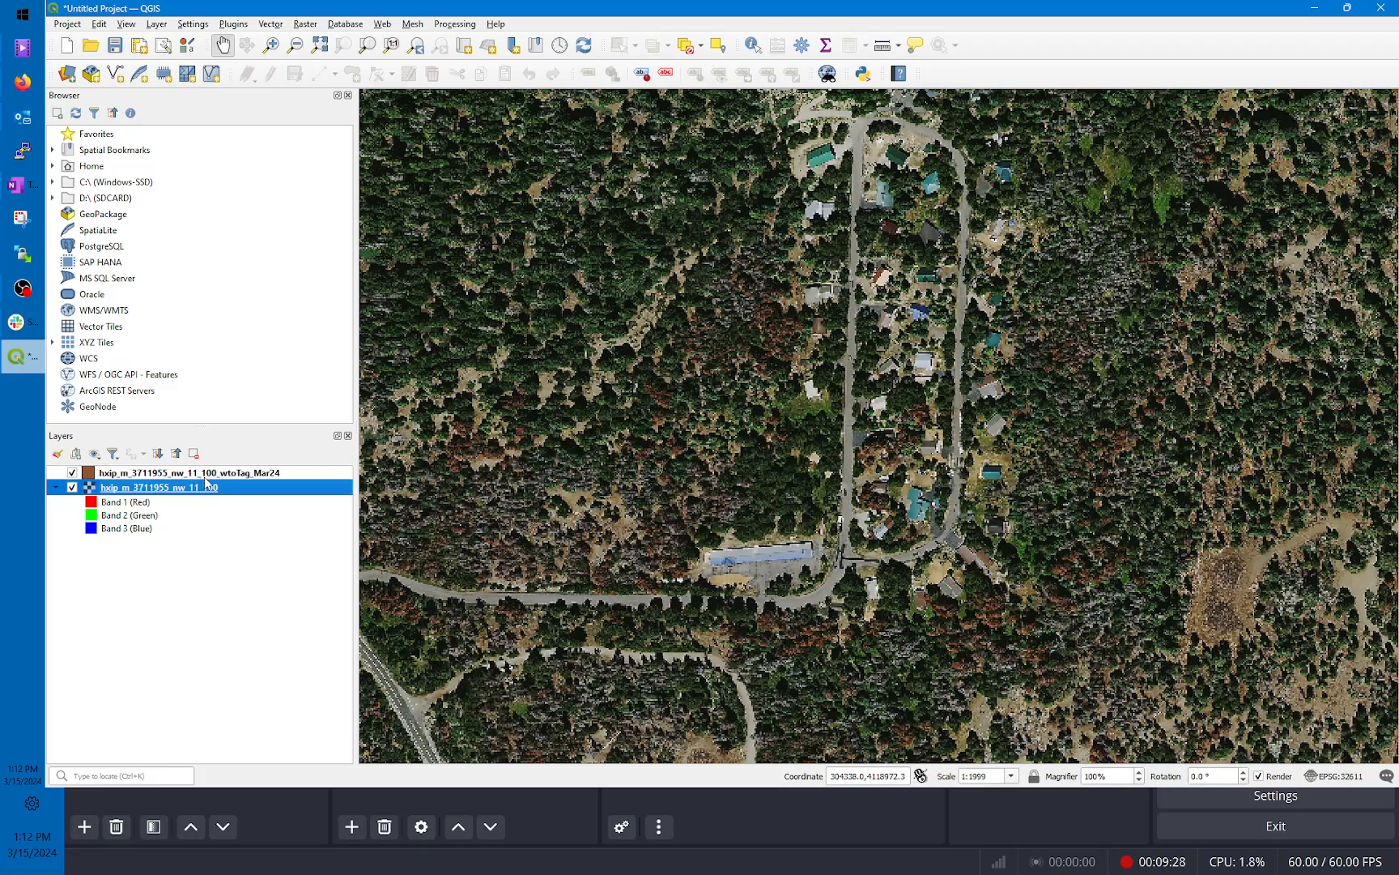
Step: Enable editing on the wtoTag_Mar24 layer and outline the long blue-roofed building beside the road as a four-corner polygon with id 1
{"action": "left_click", "coordinate": [203, 474]}
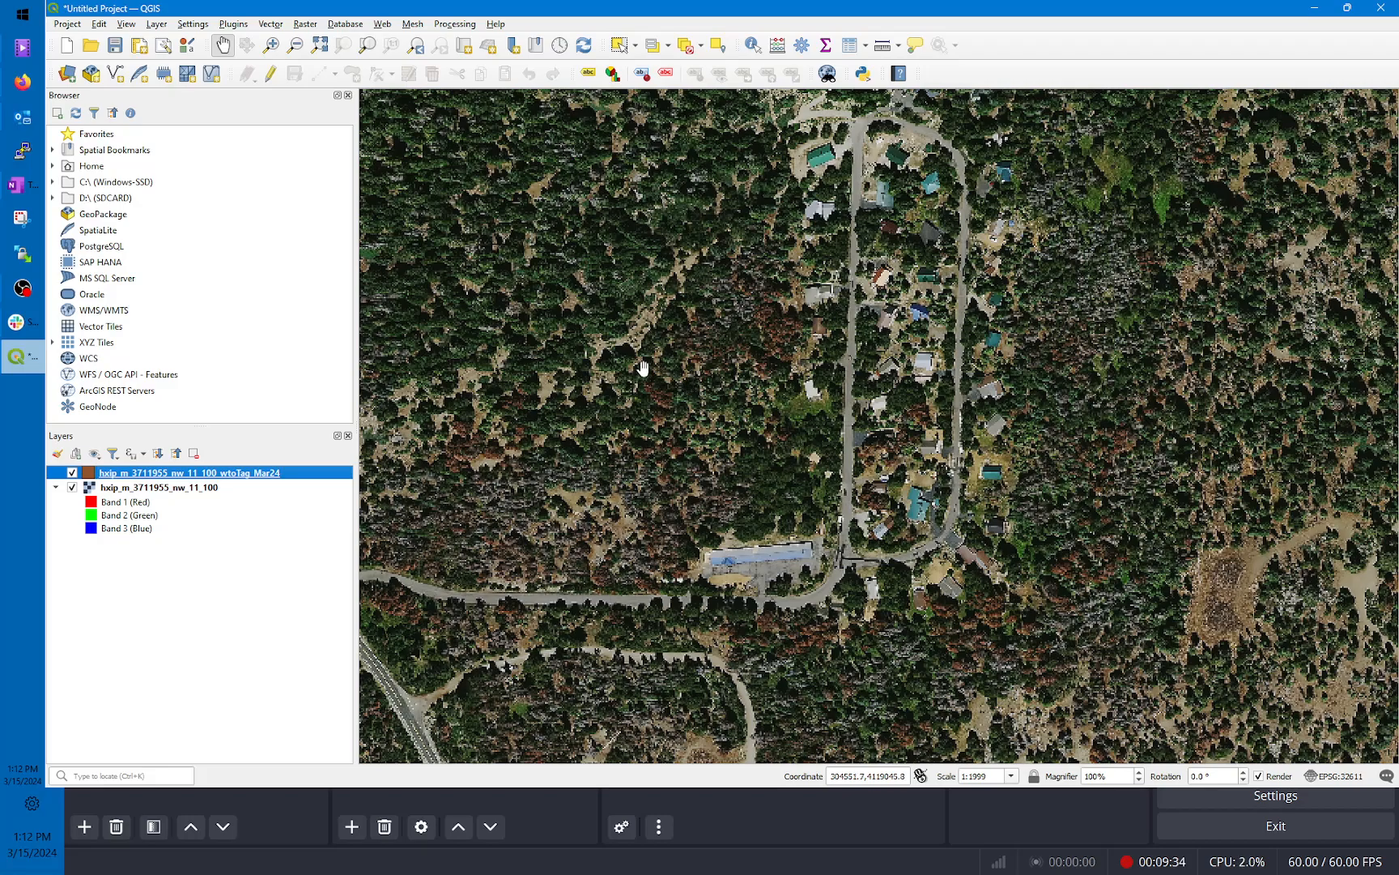
{"action": "left_click", "coordinate": [268, 80]}
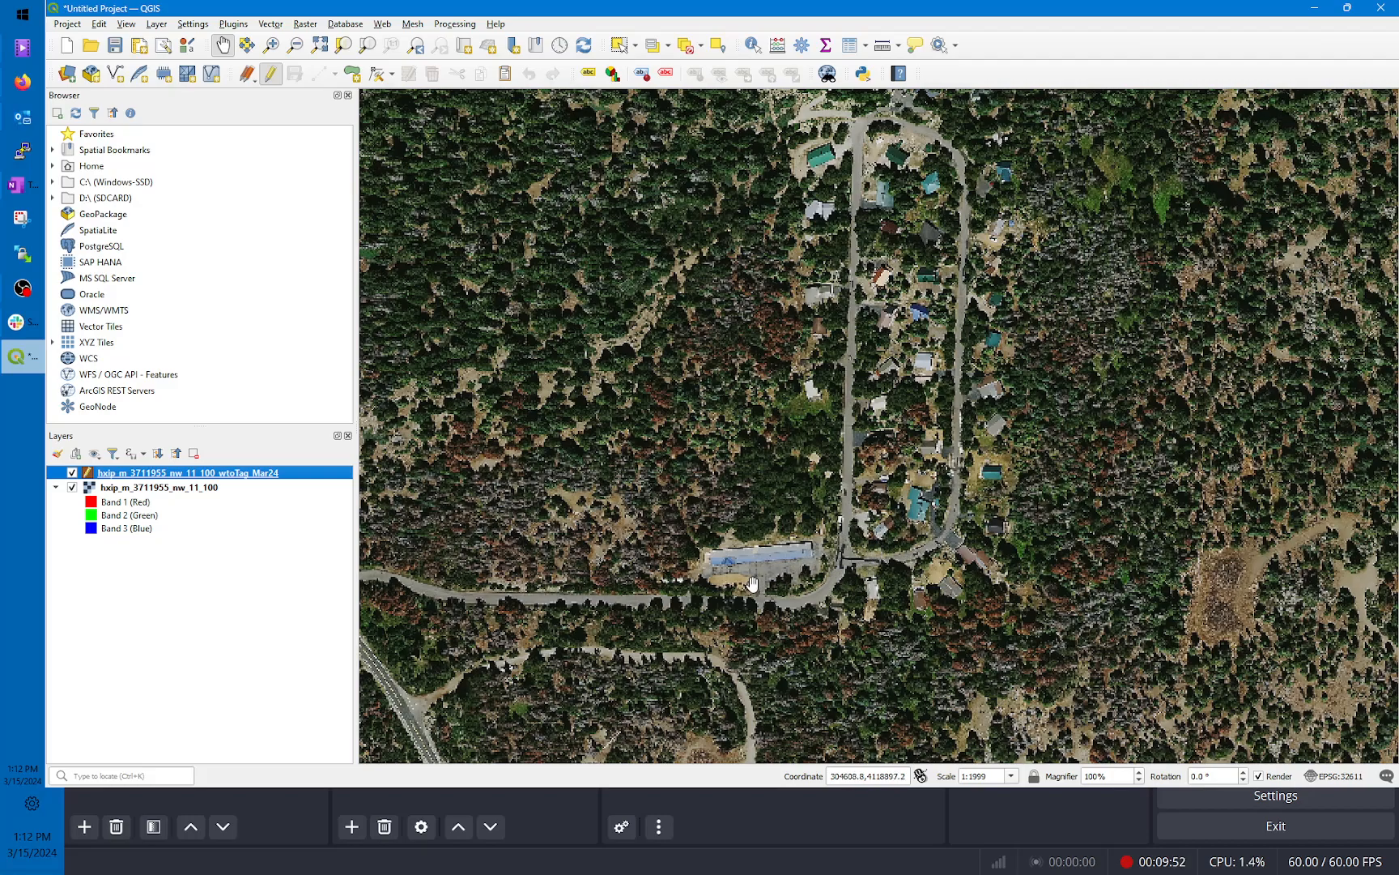
{"action": "scroll", "coordinate": [727, 589], "scroll_direction": "up", "scroll_amount": 1}
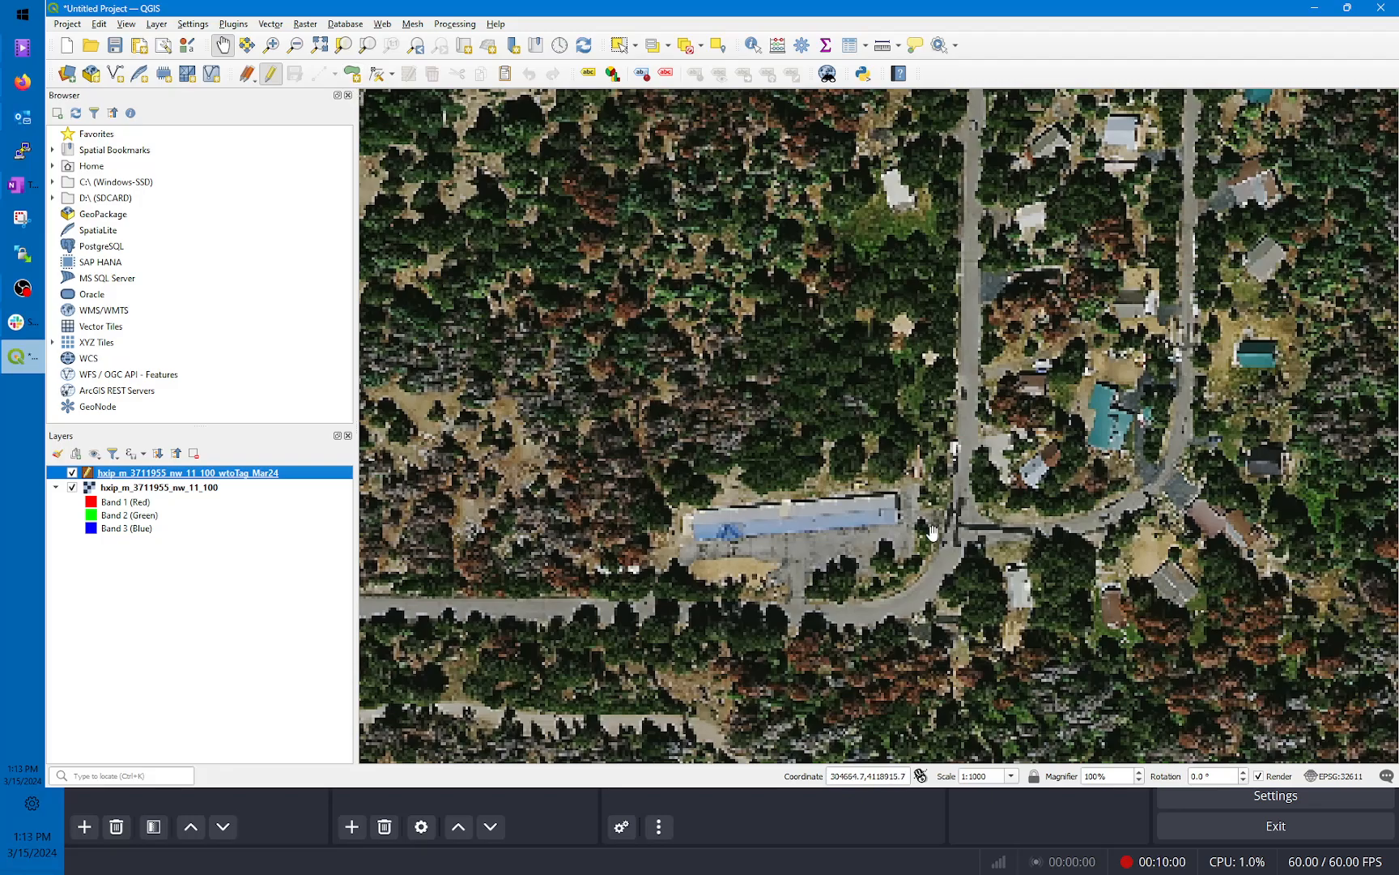
{"action": "scroll", "coordinate": [694, 557], "scroll_direction": "up", "scroll_amount": 1}
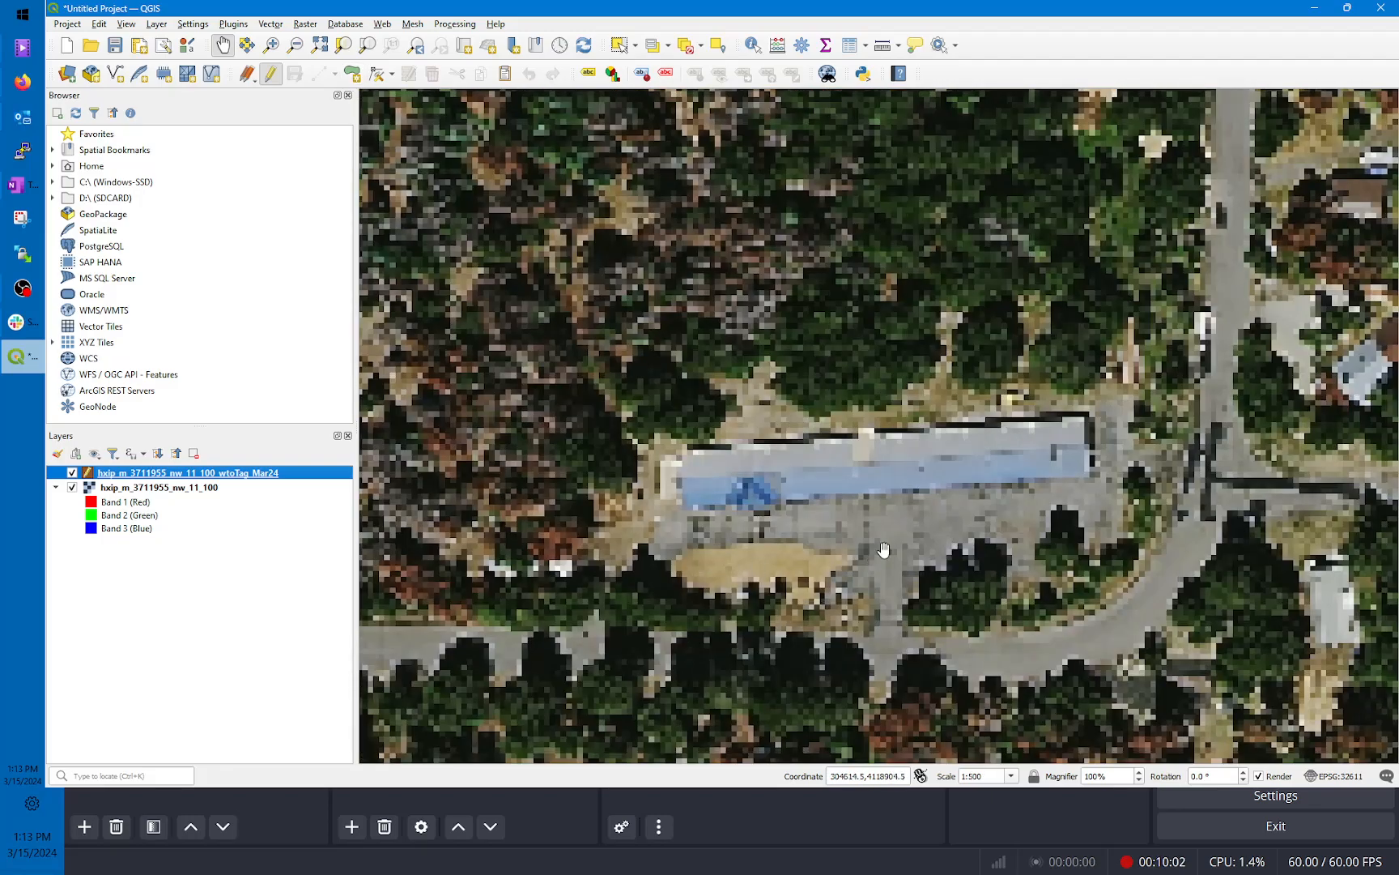
{"action": "left_click", "coordinate": [350, 76]}
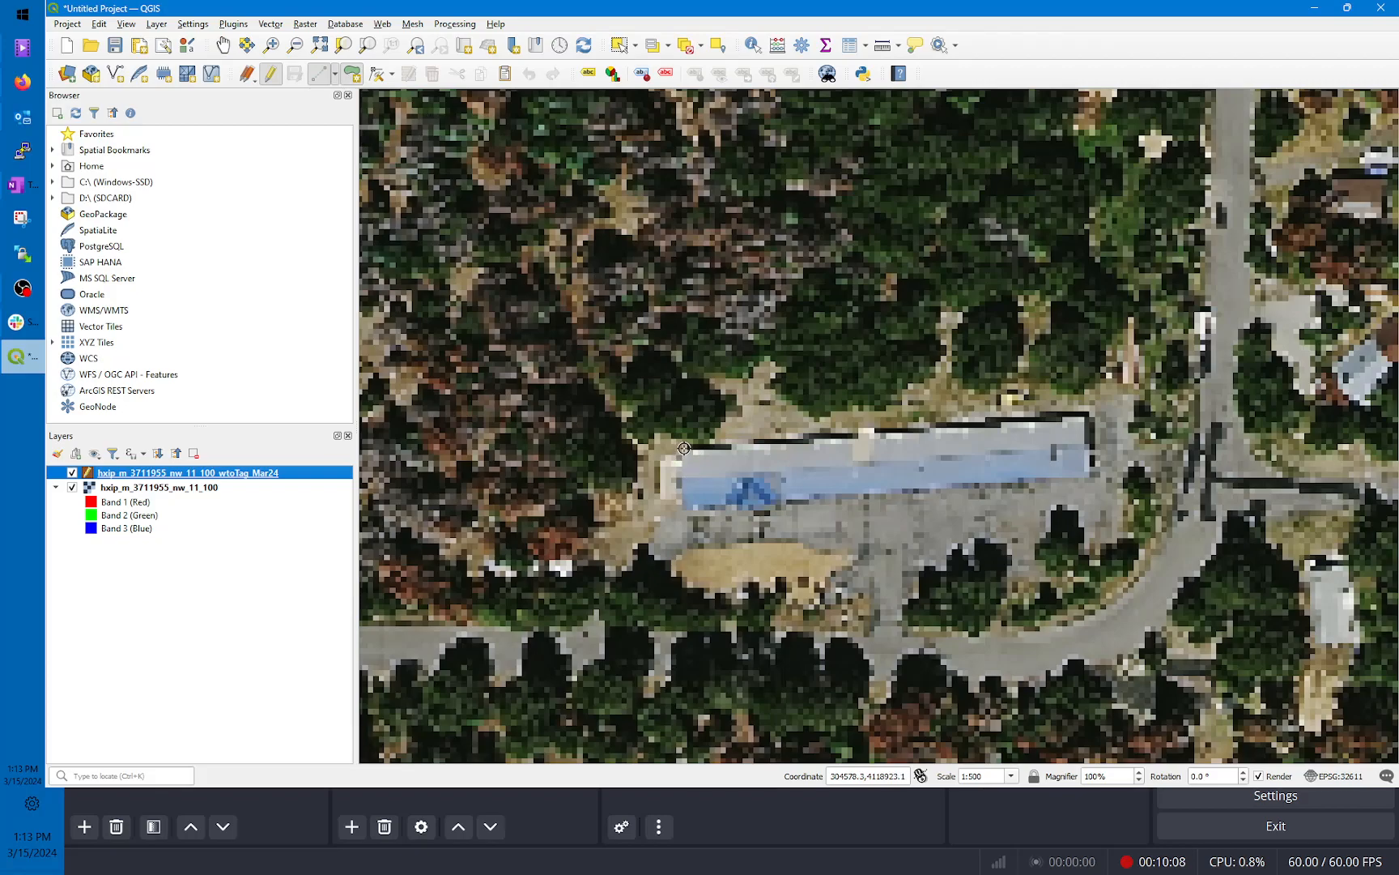
{"action": "left_click", "coordinate": [683, 512]}
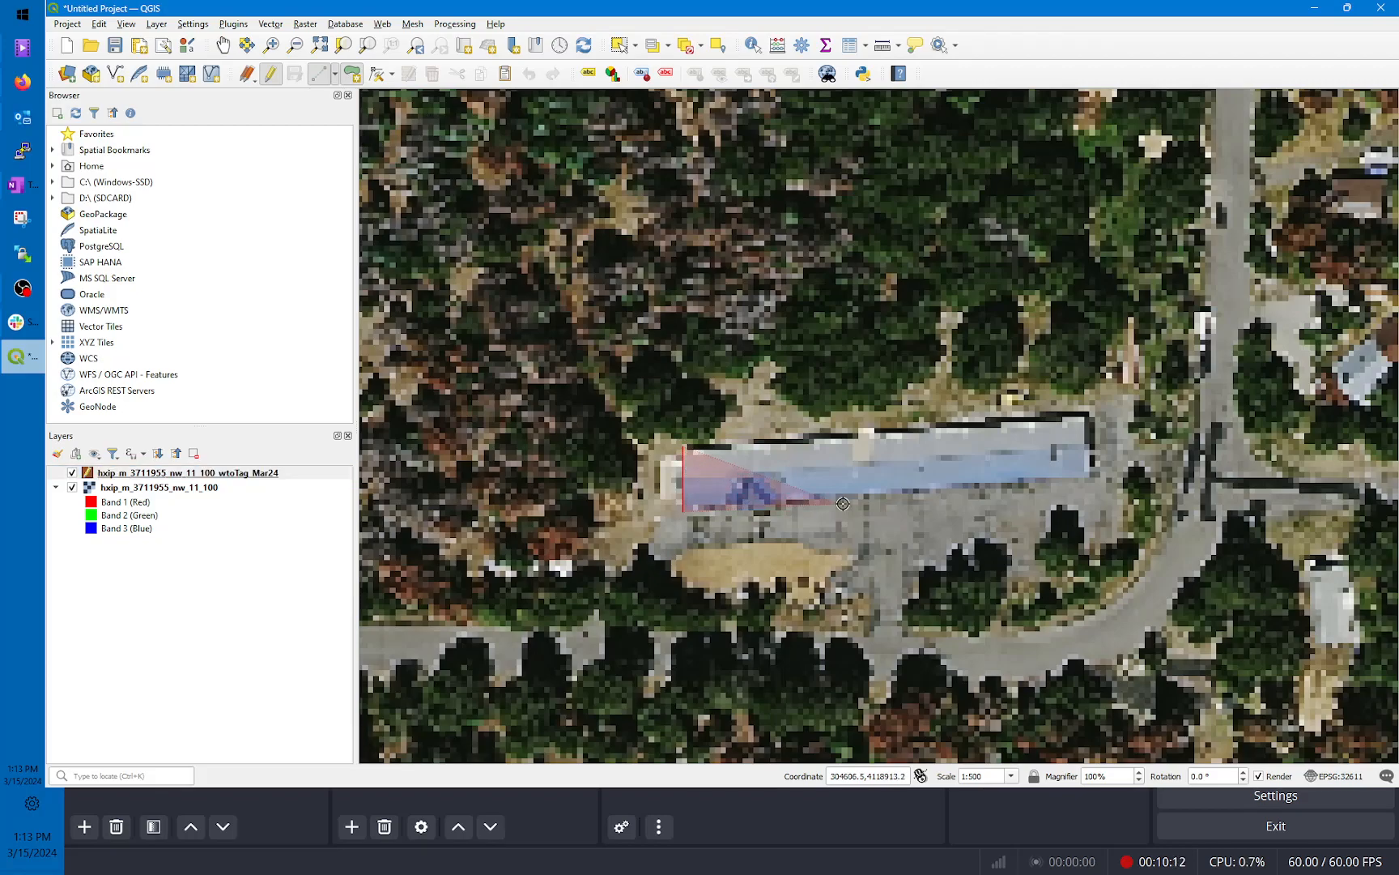
{"action": "left_click", "coordinate": [1088, 480]}
{"action": "left_click", "coordinate": [1091, 409]}
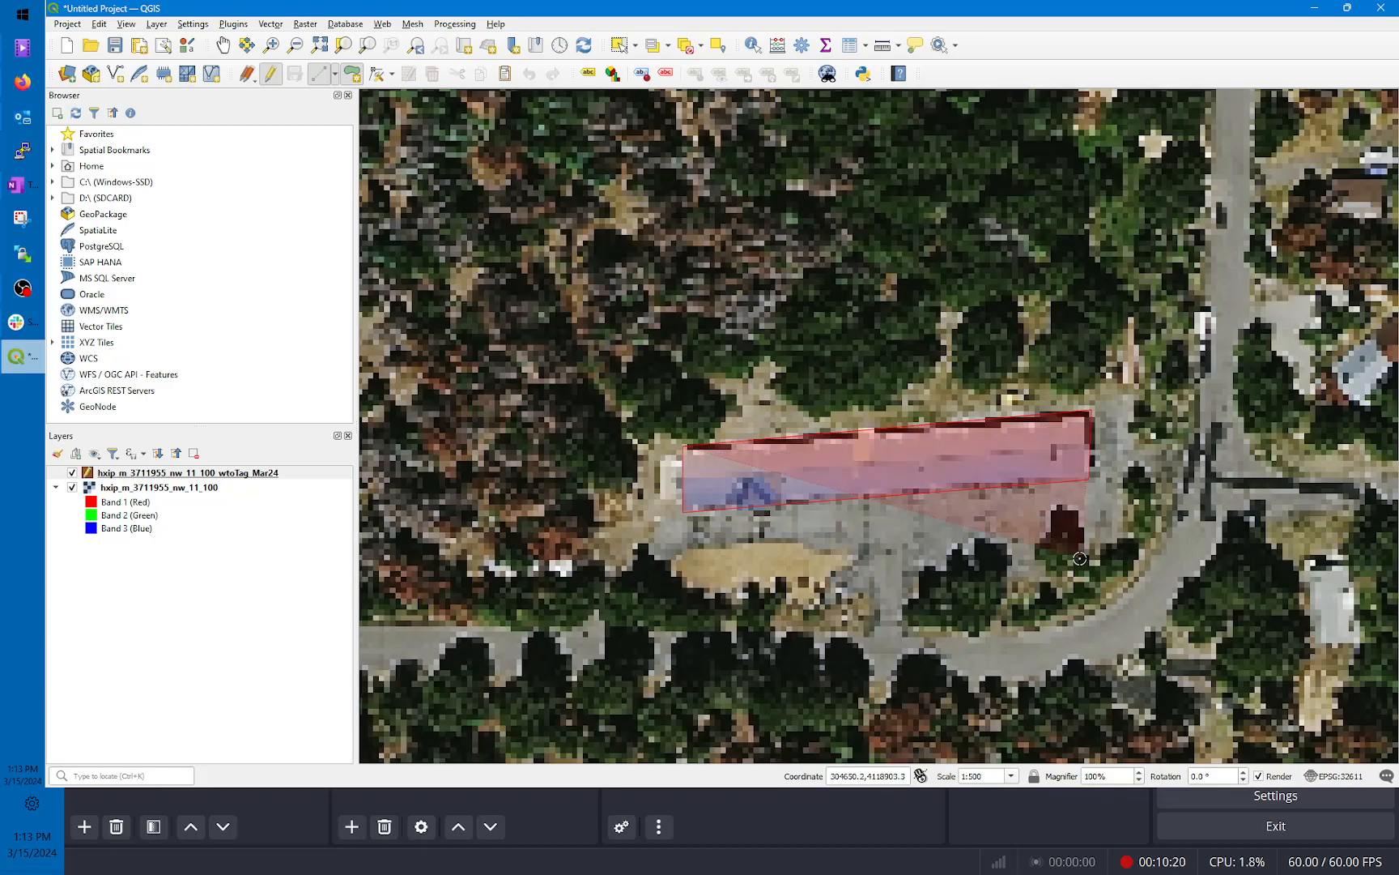
{"action": "right_click", "coordinate": [959, 455]}
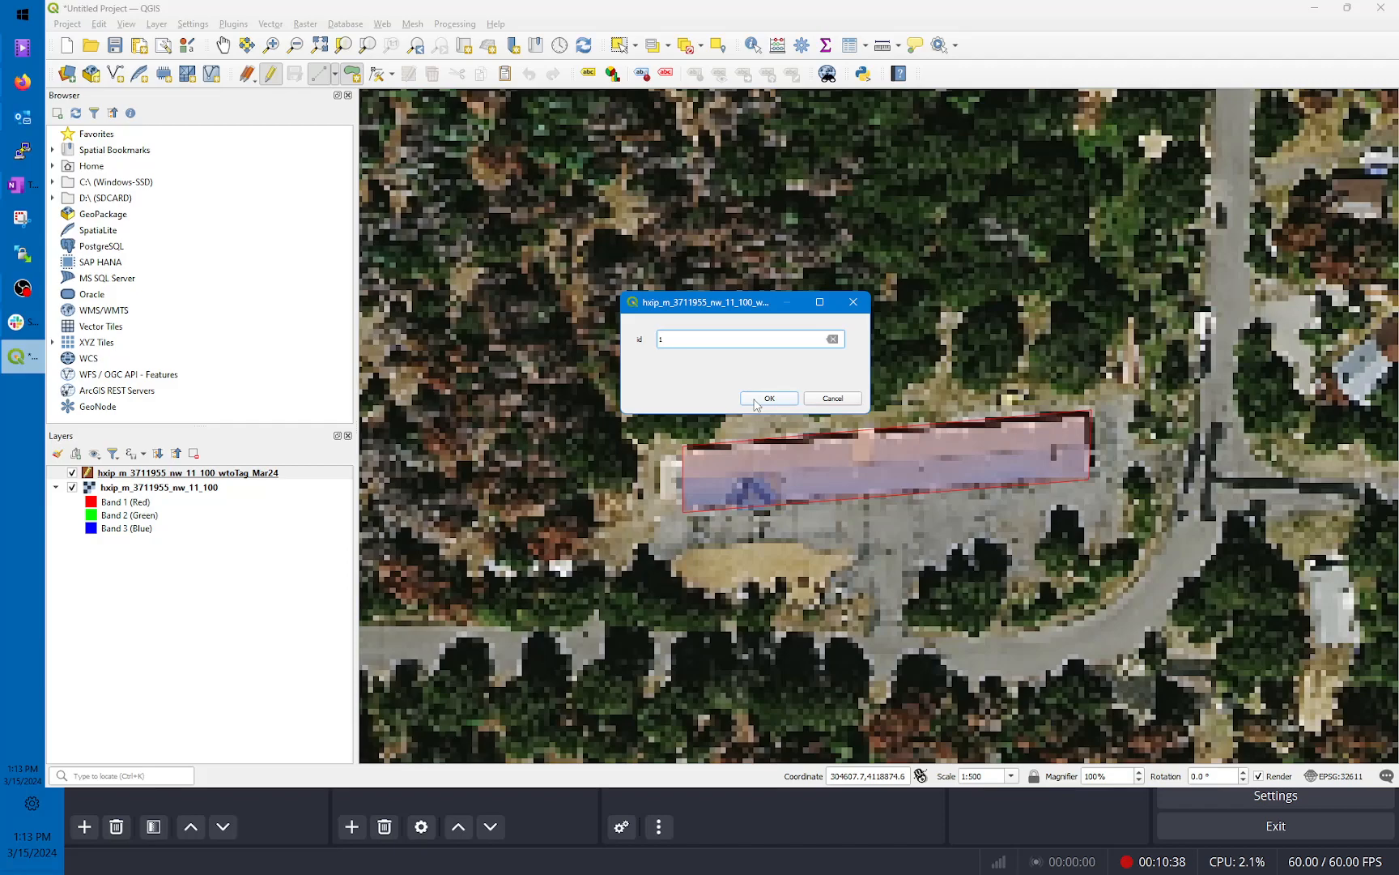
{"action": "left_click", "coordinate": [754, 398]}
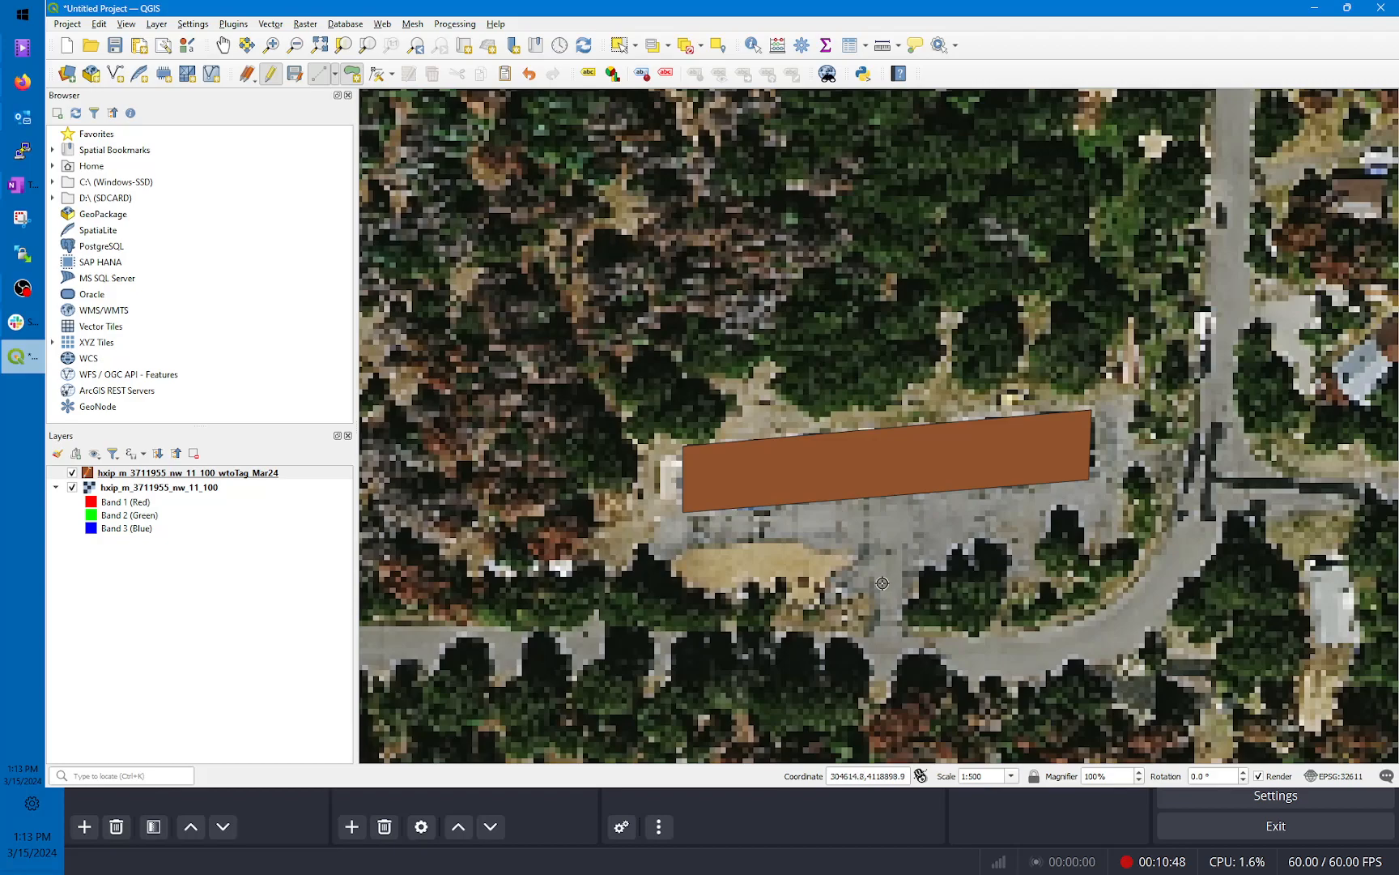
Step: Trace the grey paved lot along the building's south side, following the tree and bare-ground edges, as a polygon with id 1
{"action": "left_click", "coordinate": [685, 517]}
{"action": "left_click", "coordinate": [687, 544]}
{"action": "left_click", "coordinate": [744, 536]}
{"action": "left_click", "coordinate": [790, 534]}
{"action": "left_click", "coordinate": [868, 551]}
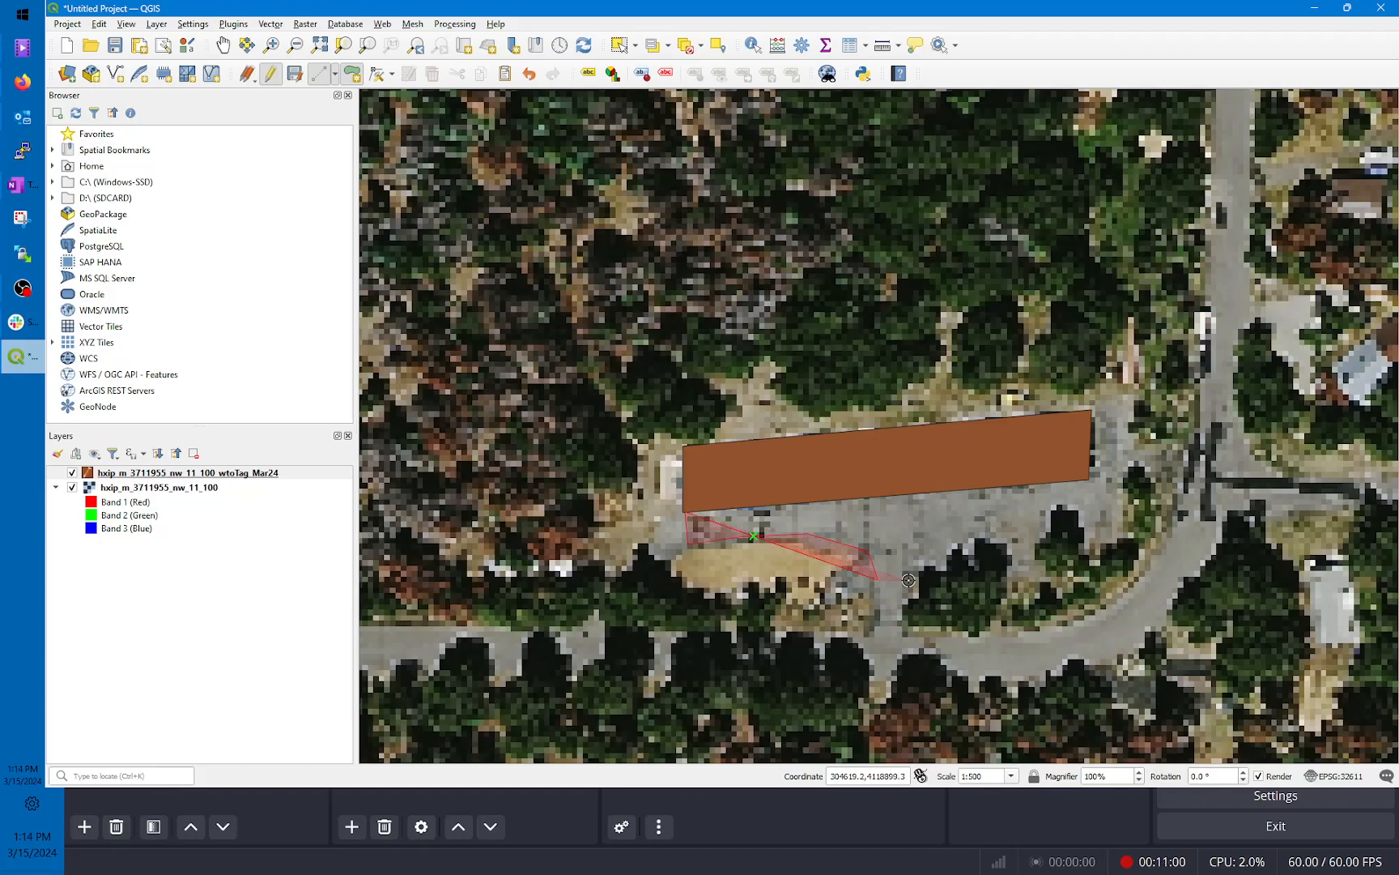
{"action": "left_click", "coordinate": [911, 581]}
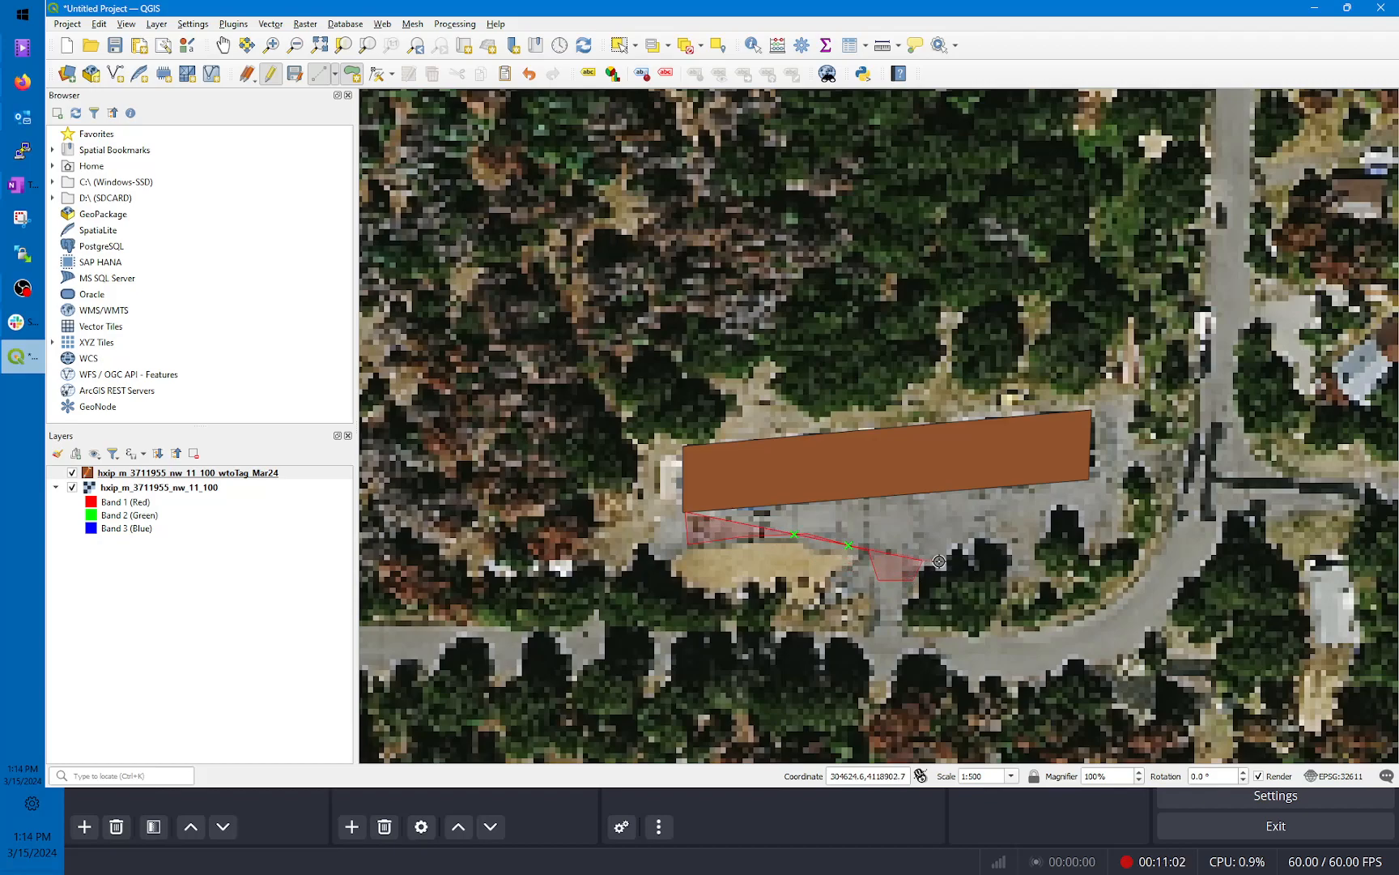
{"action": "left_click", "coordinate": [945, 561]}
{"action": "left_click", "coordinate": [956, 538]}
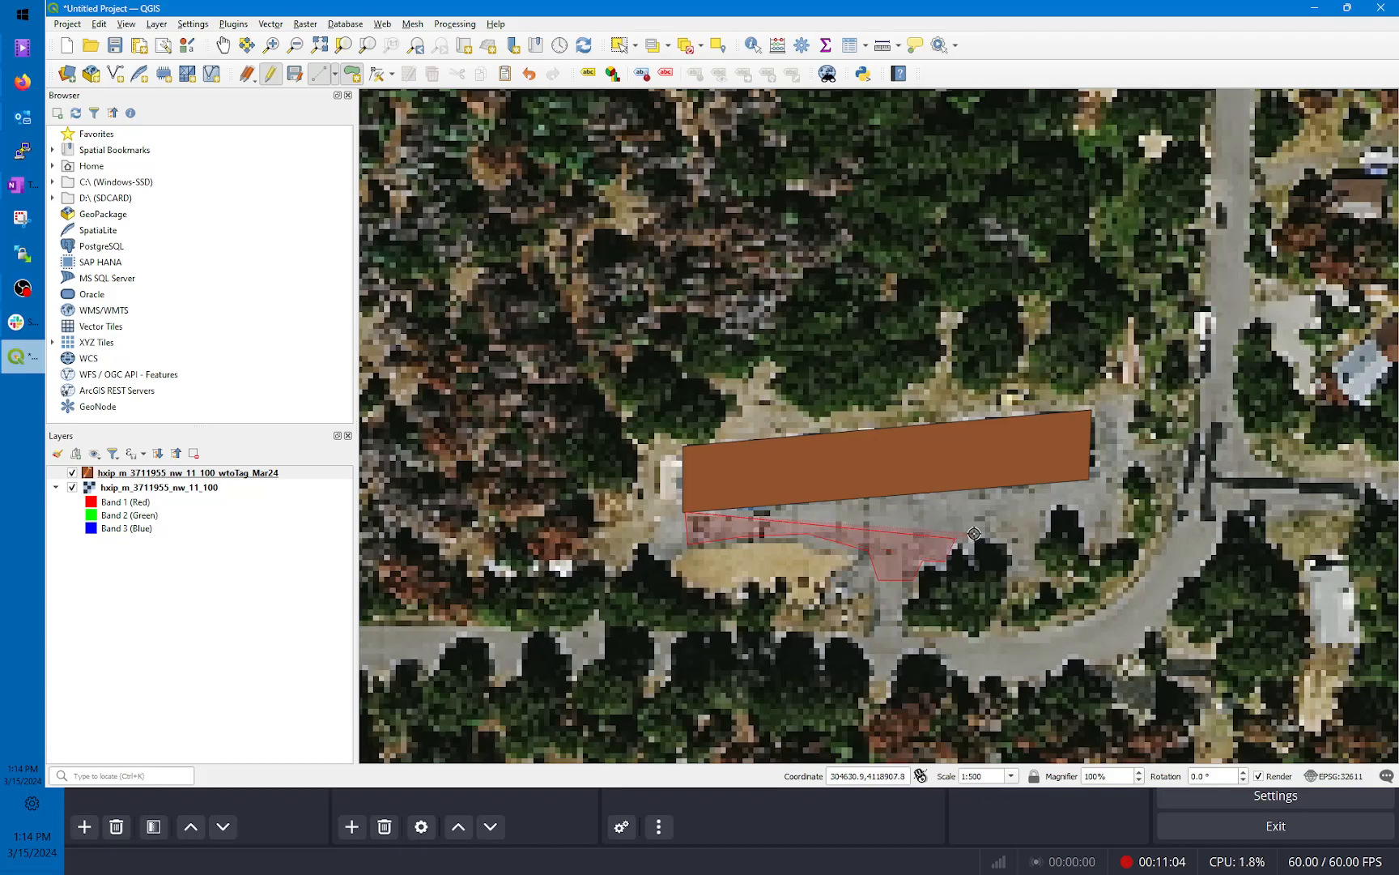
{"action": "left_click", "coordinate": [1008, 539]}
{"action": "left_click", "coordinate": [1046, 534]}
{"action": "left_click", "coordinate": [1057, 484]}
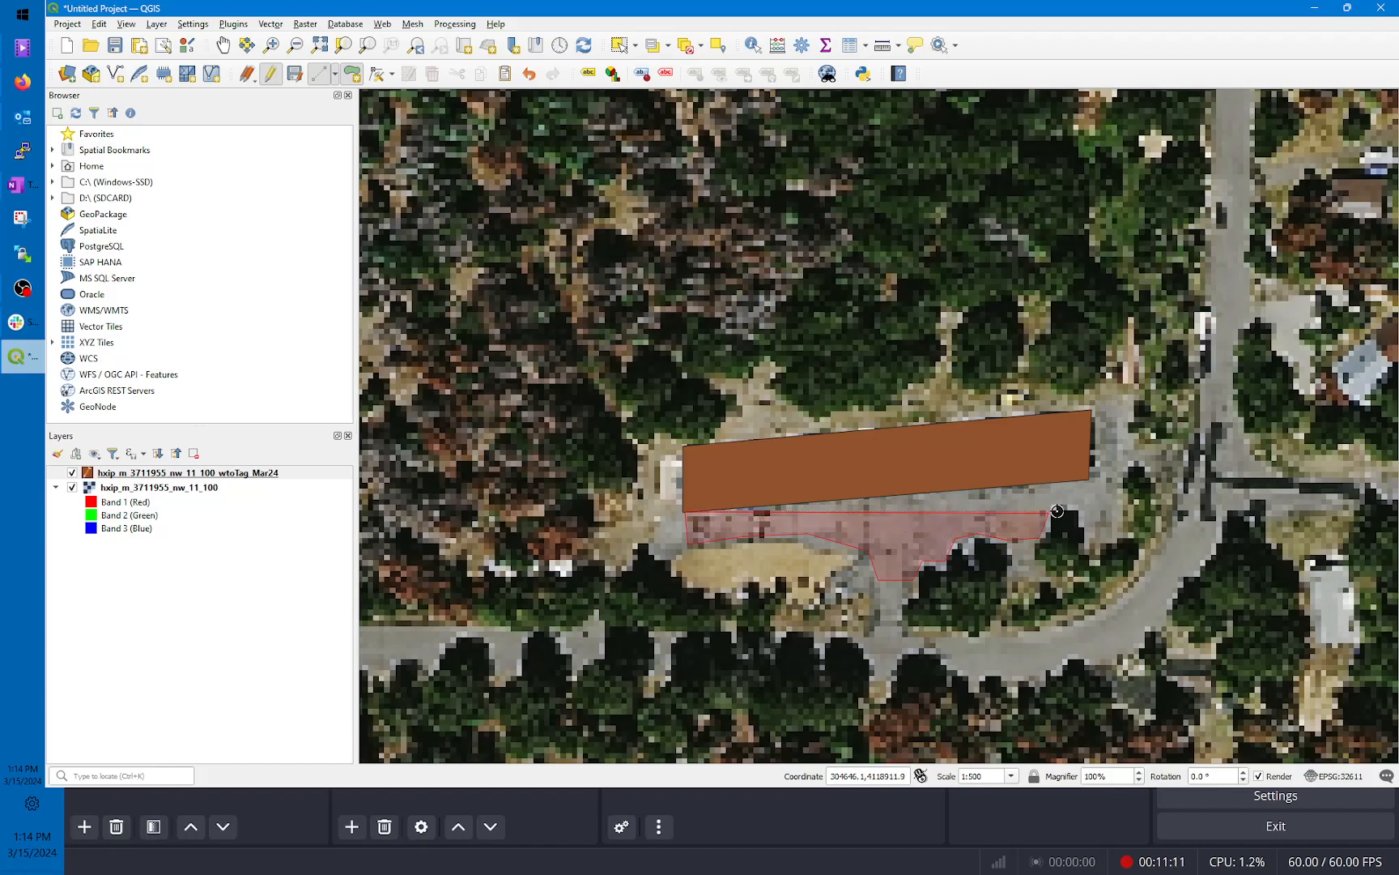
{"action": "right_click", "coordinate": [877, 514]}
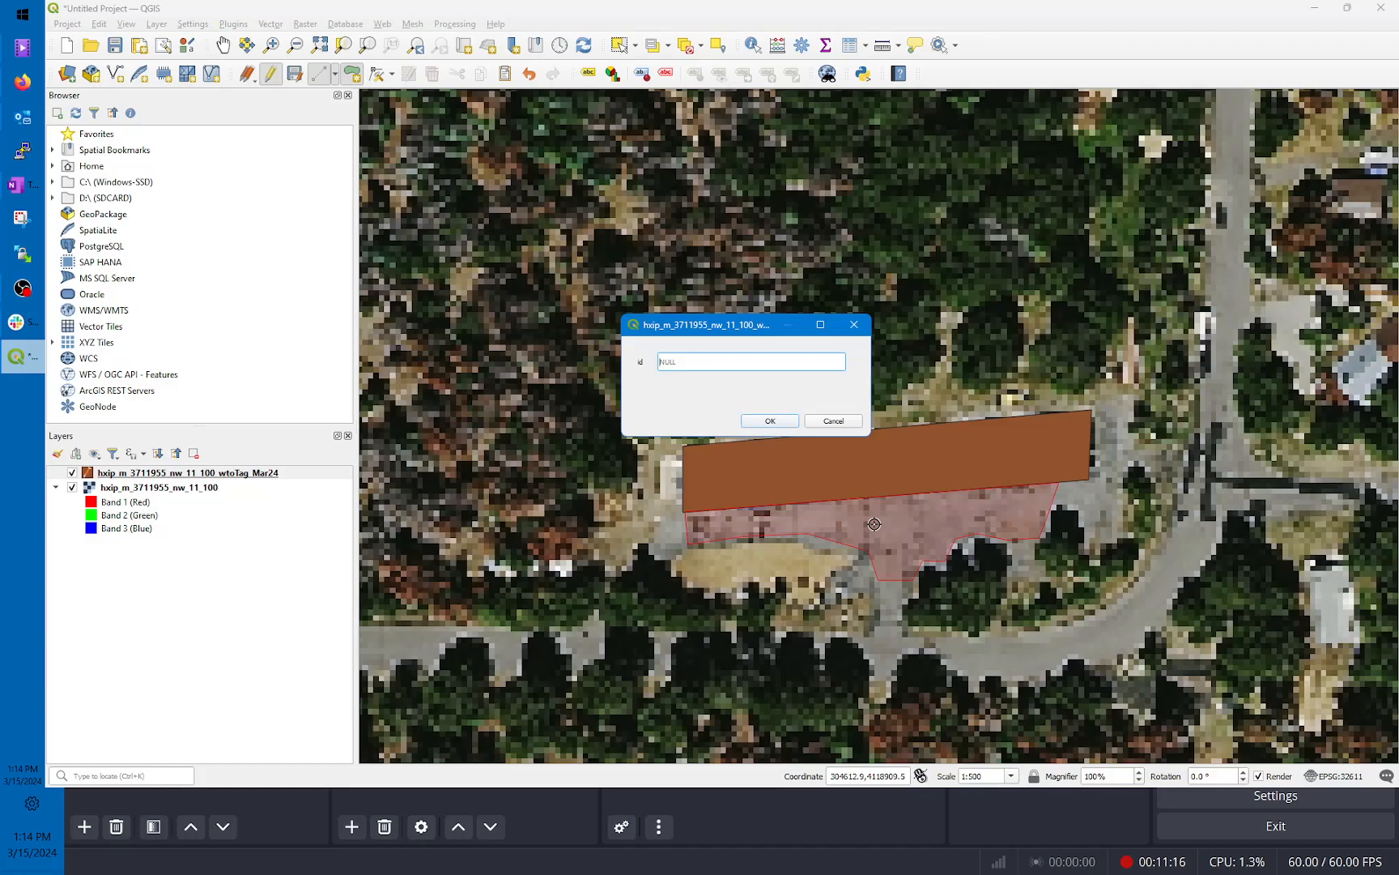
{"action": "type", "text": "1"}
{"action": "left_click", "coordinate": [761, 421]}
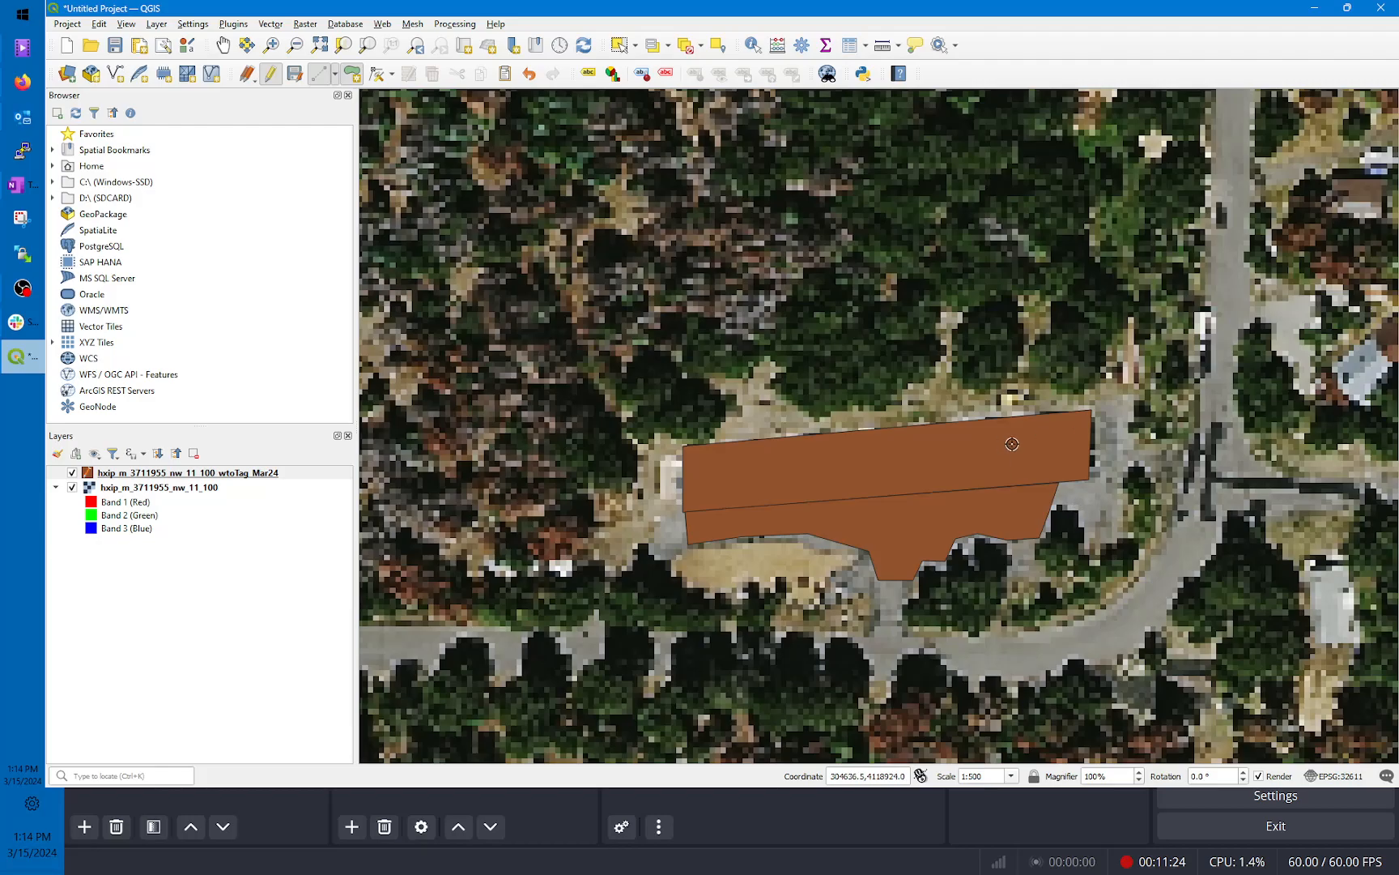
Step: Look over the tagged polygons in their surroundings and examine the houses along the loop road to the northeast
{"action": "scroll", "coordinate": [1014, 496], "scroll_direction": "down", "scroll_amount": 1}
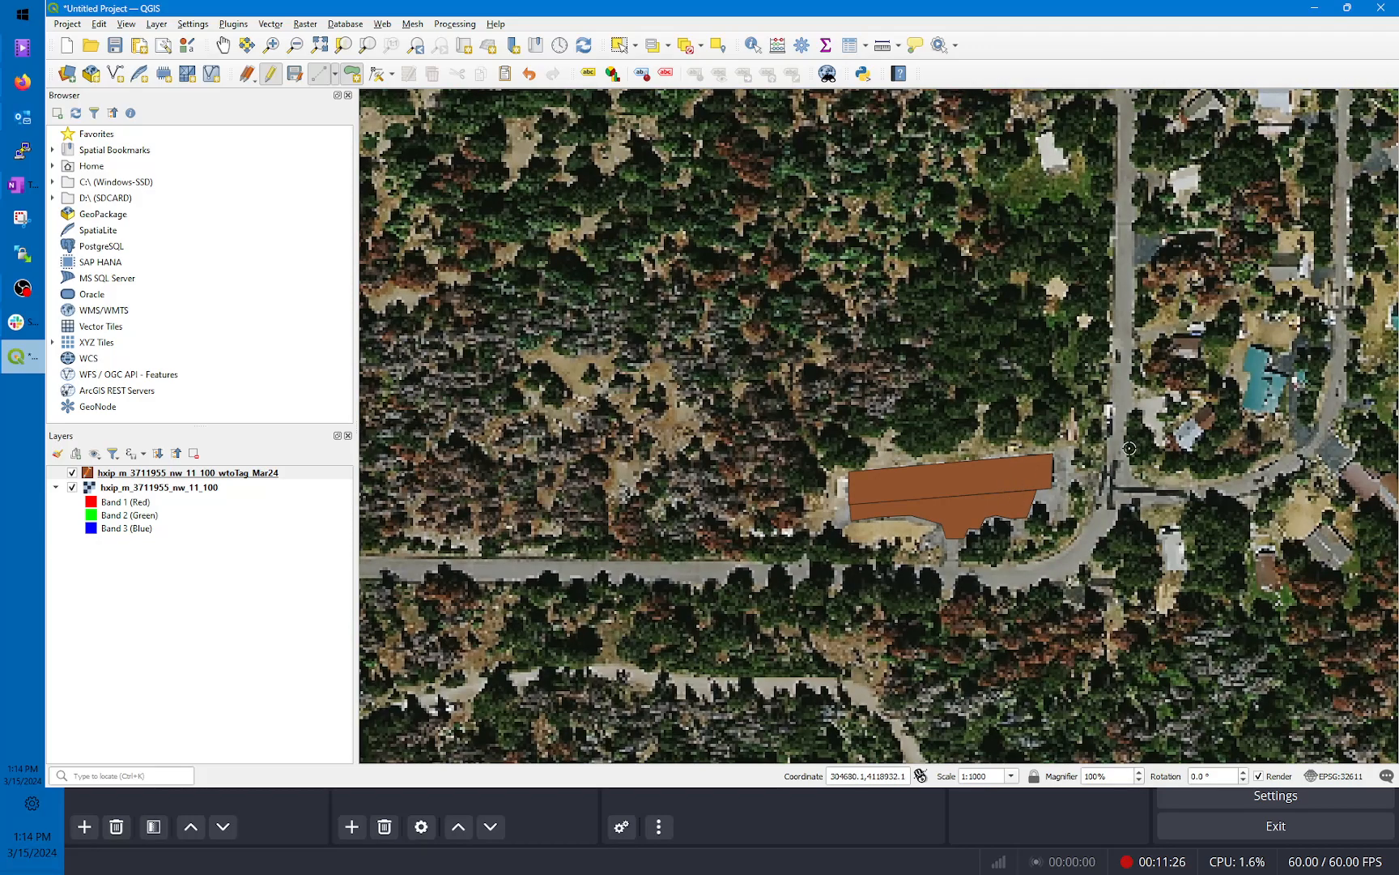
{"action": "scroll", "coordinate": [1130, 450], "scroll_direction": "down", "scroll_amount": 1}
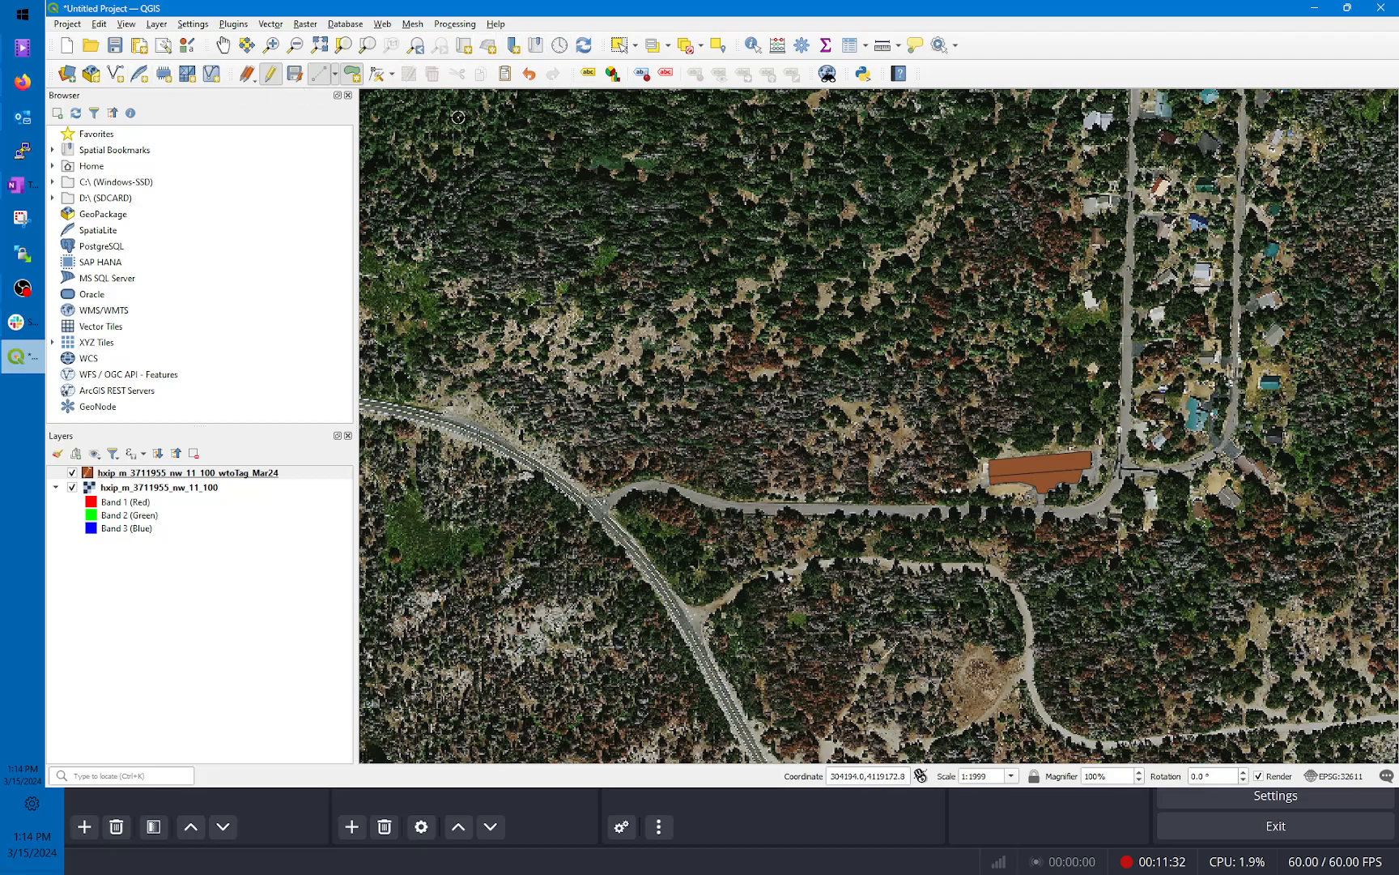
{"action": "left_click", "coordinate": [223, 46]}
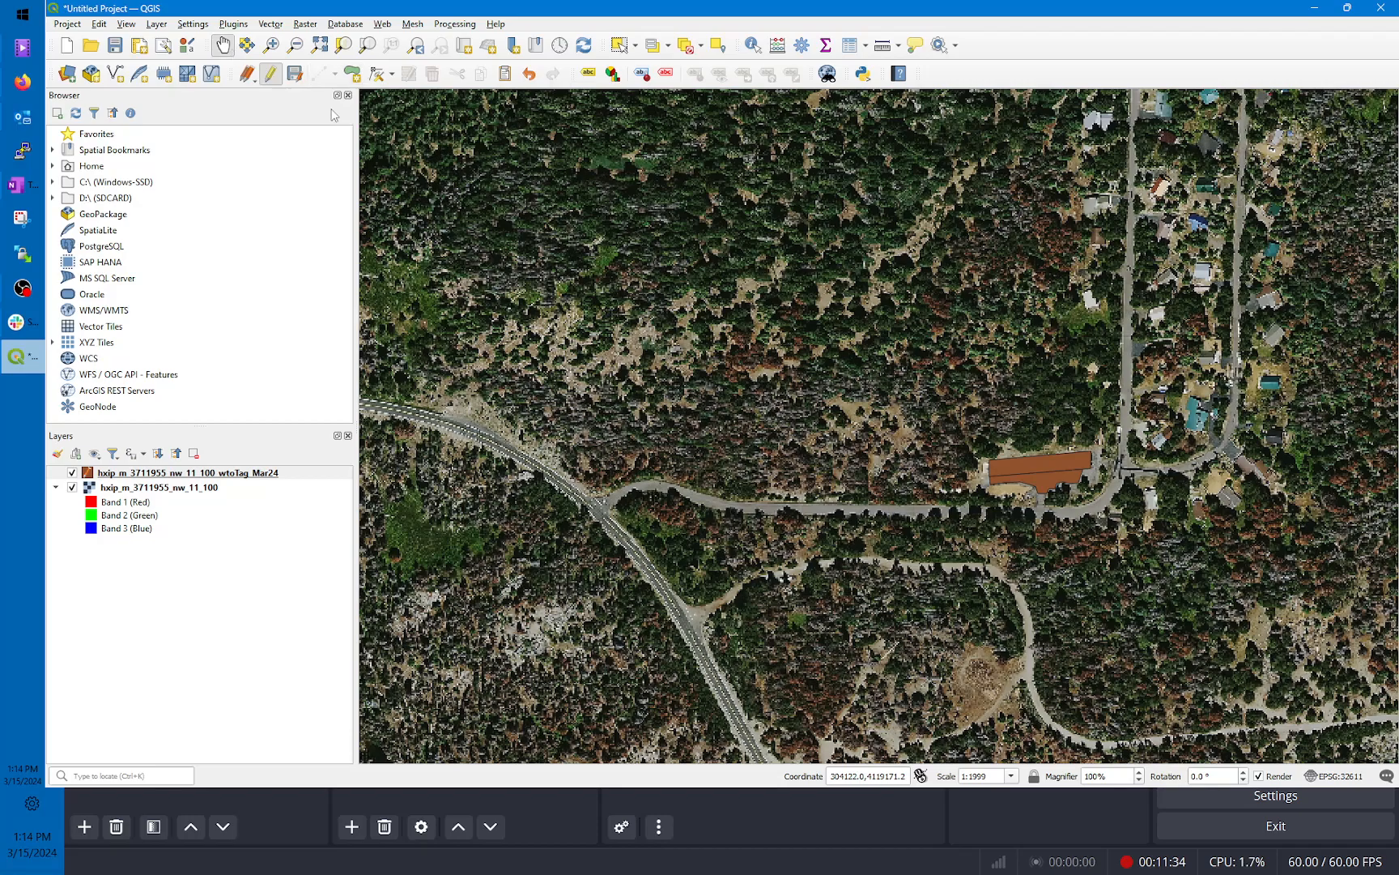
{"action": "left_click_drag", "start_coordinate": [1116, 344], "coordinate": [917, 442]}
{"action": "scroll", "coordinate": [917, 444], "scroll_direction": "up", "scroll_amount": 1}
{"action": "left_click_drag", "start_coordinate": [1150, 456], "coordinate": [1095, 409]}
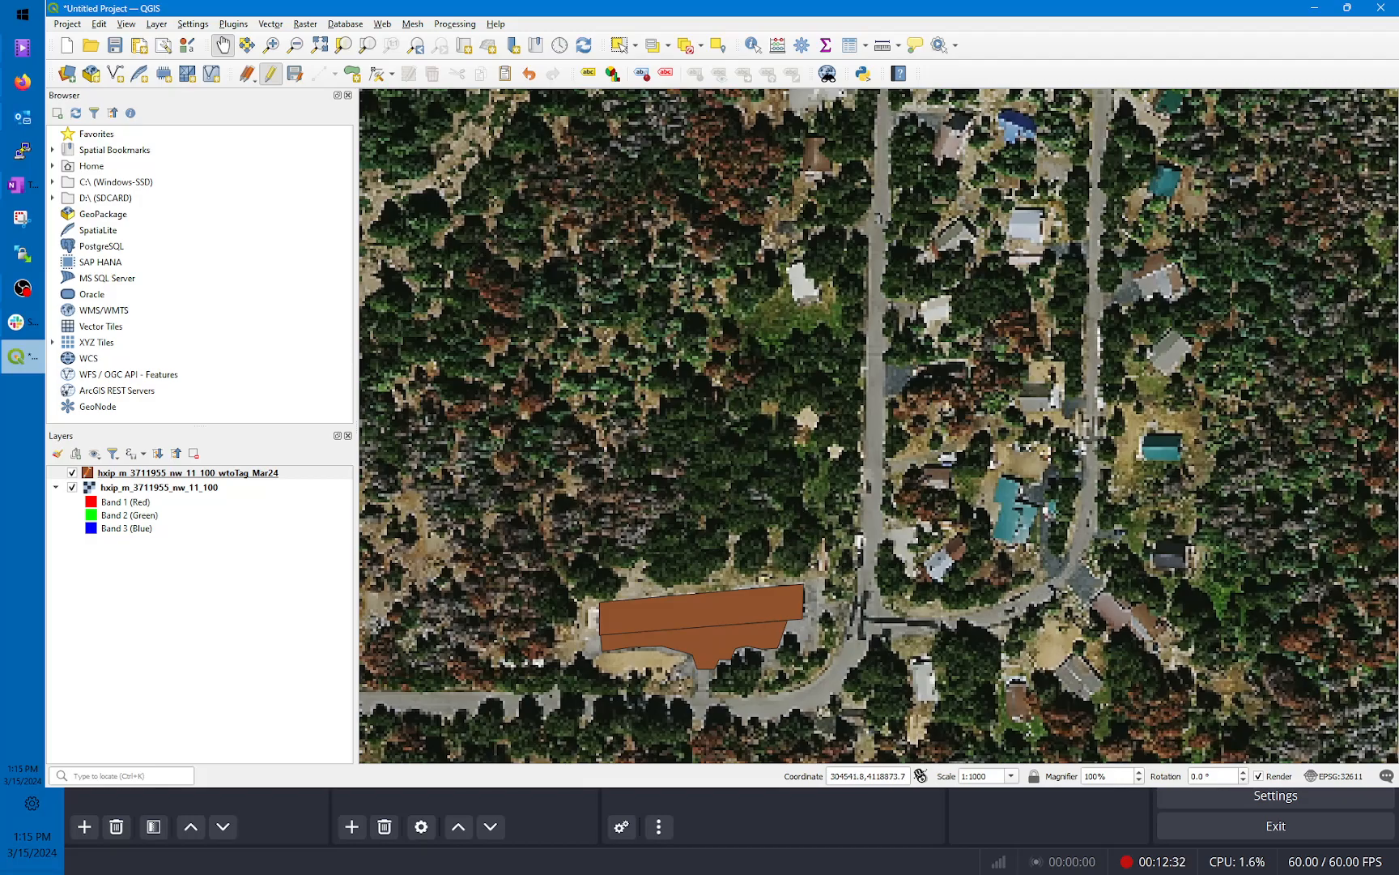
Step: Switch to the QGIS Tagging tutorial in OneNote, look up the classification numbers for tagging, and return to QGIS
{"action": "key", "text": "alt+Tab"}
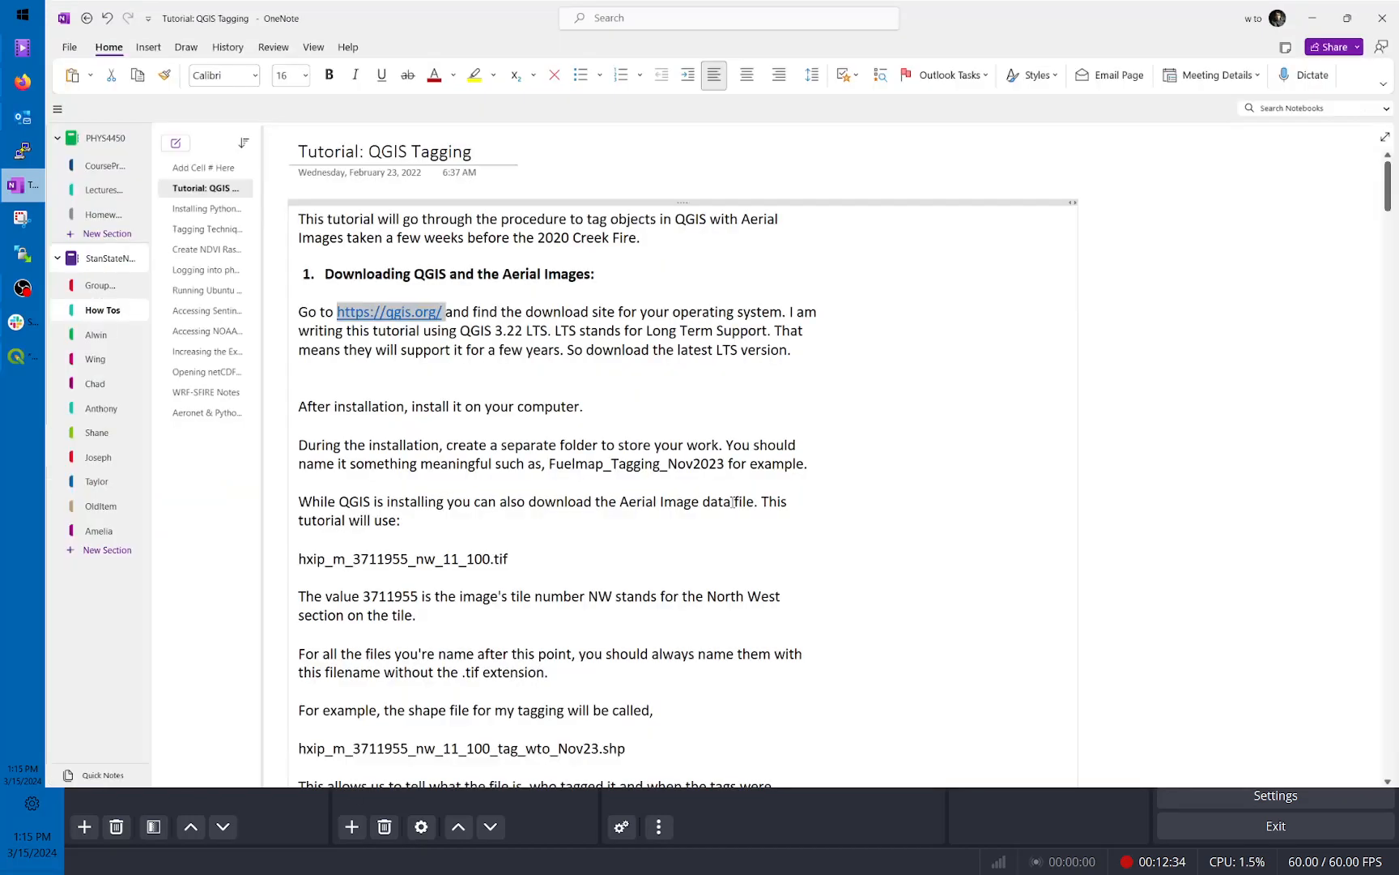
{"action": "scroll", "coordinate": [713, 431], "scroll_direction": "down", "scroll_amount": 6}
{"action": "scroll", "coordinate": [713, 432], "scroll_direction": "down", "scroll_amount": 10}
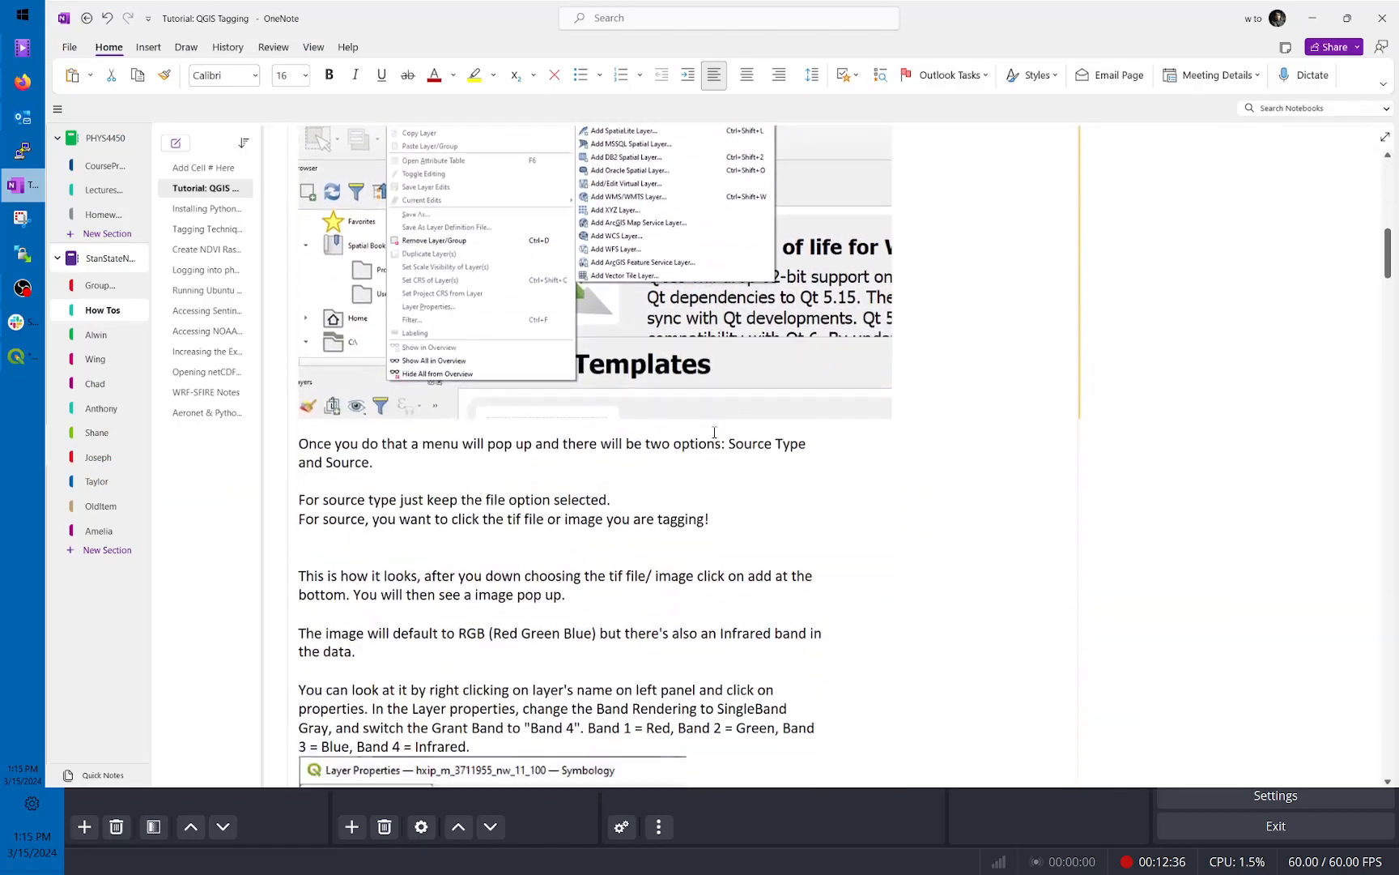
{"action": "scroll", "coordinate": [713, 432], "scroll_direction": "down", "scroll_amount": 12}
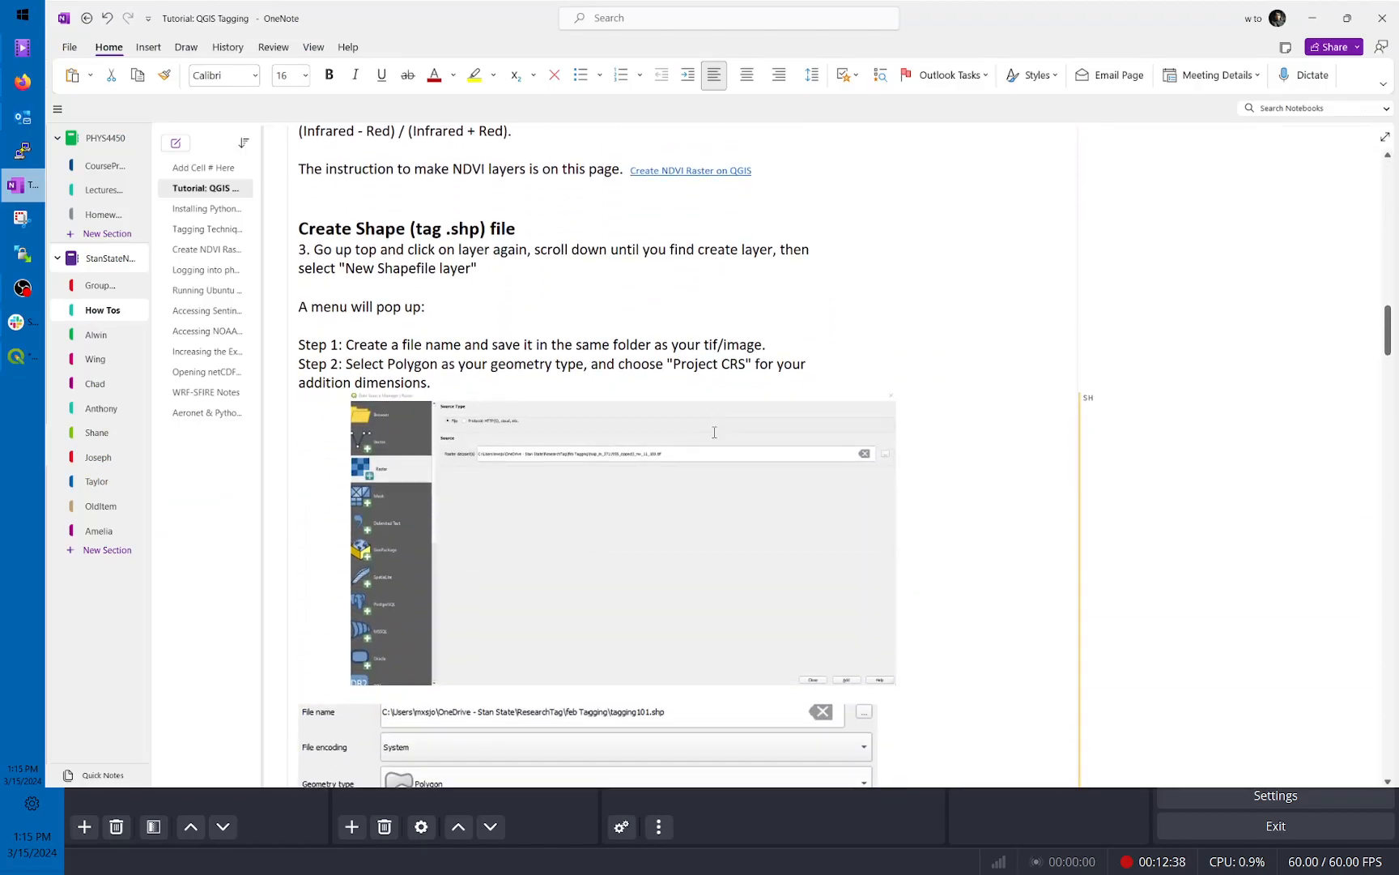
{"action": "scroll", "coordinate": [713, 439], "scroll_direction": "down", "scroll_amount": 8}
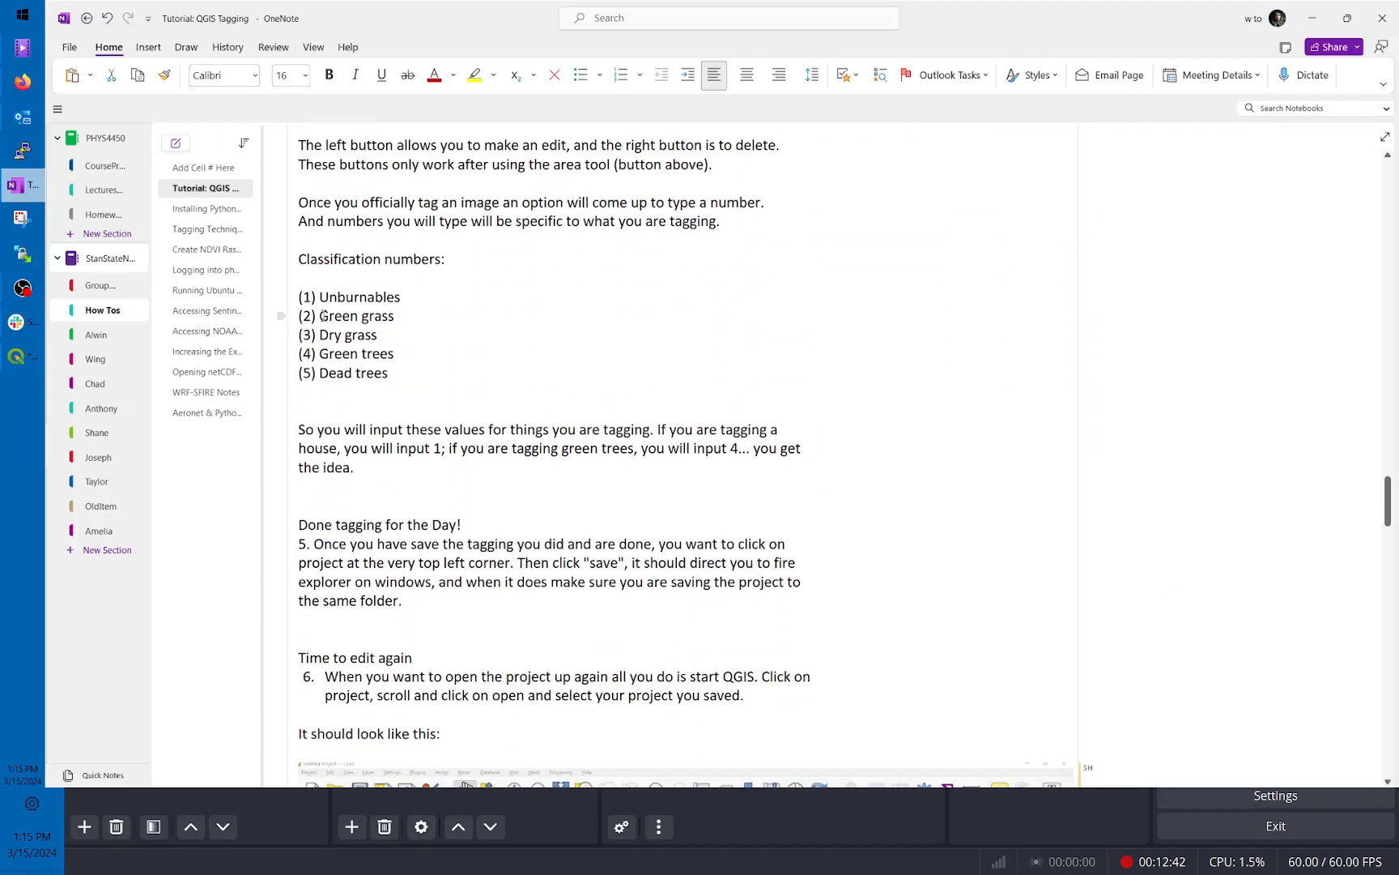
{"action": "left_click_drag", "start_coordinate": [324, 315], "coordinate": [319, 354]}
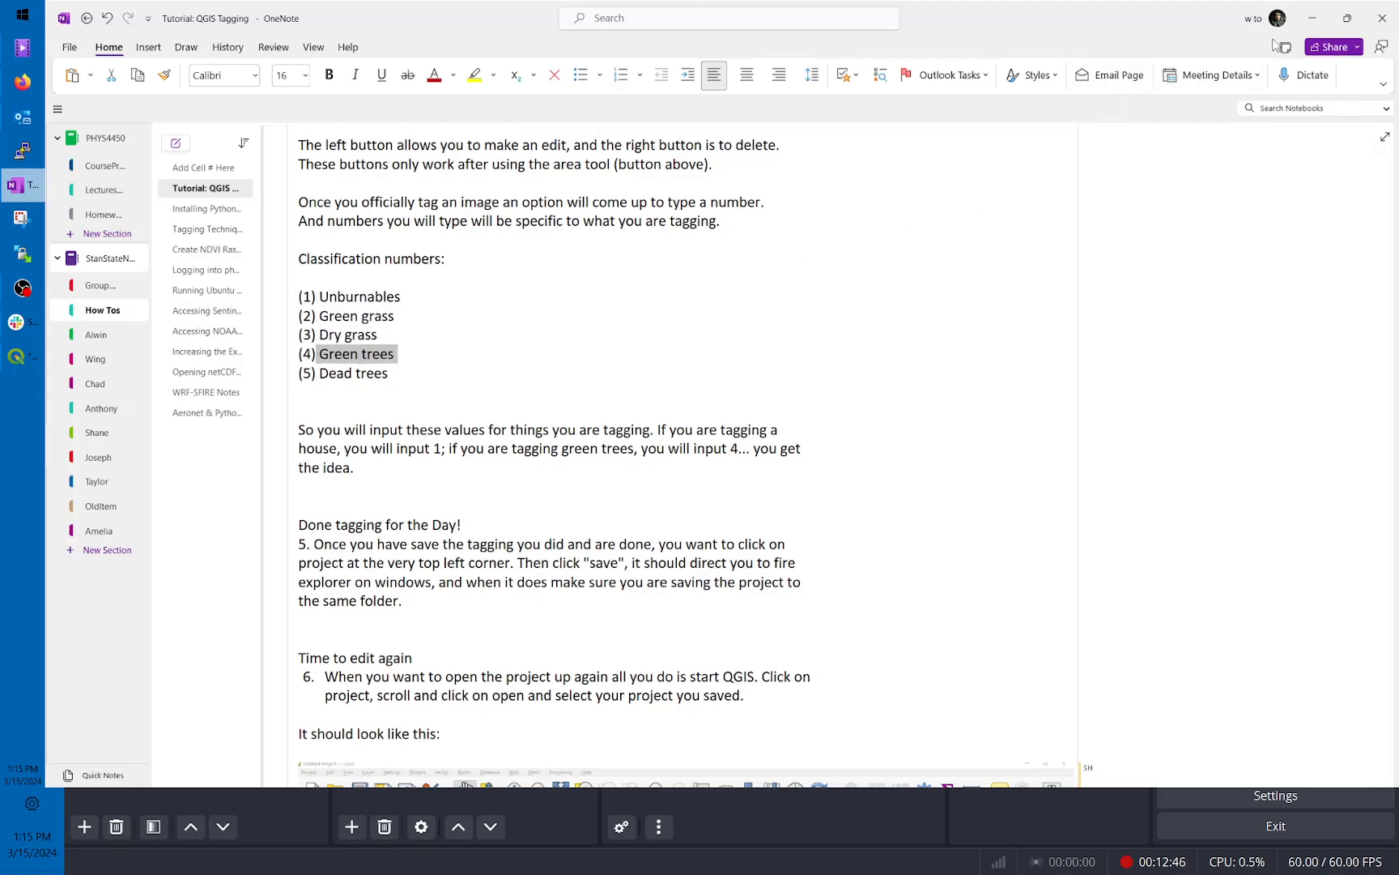
{"action": "left_click", "coordinate": [1304, 19]}
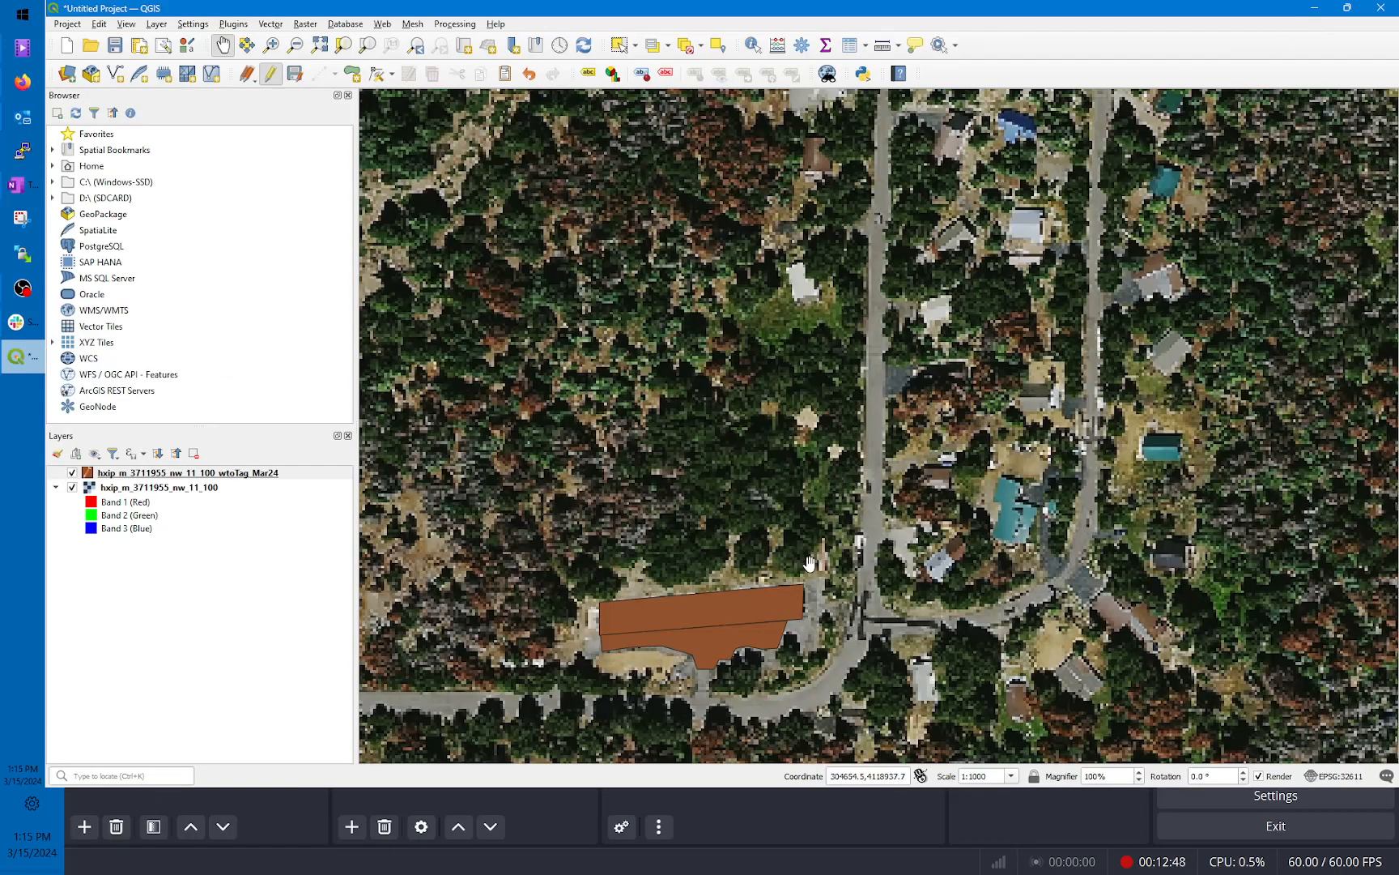
{"action": "scroll", "coordinate": [824, 557], "scroll_direction": "up", "scroll_amount": 1}
{"action": "scroll", "coordinate": [779, 607], "scroll_direction": "up", "scroll_amount": 1}
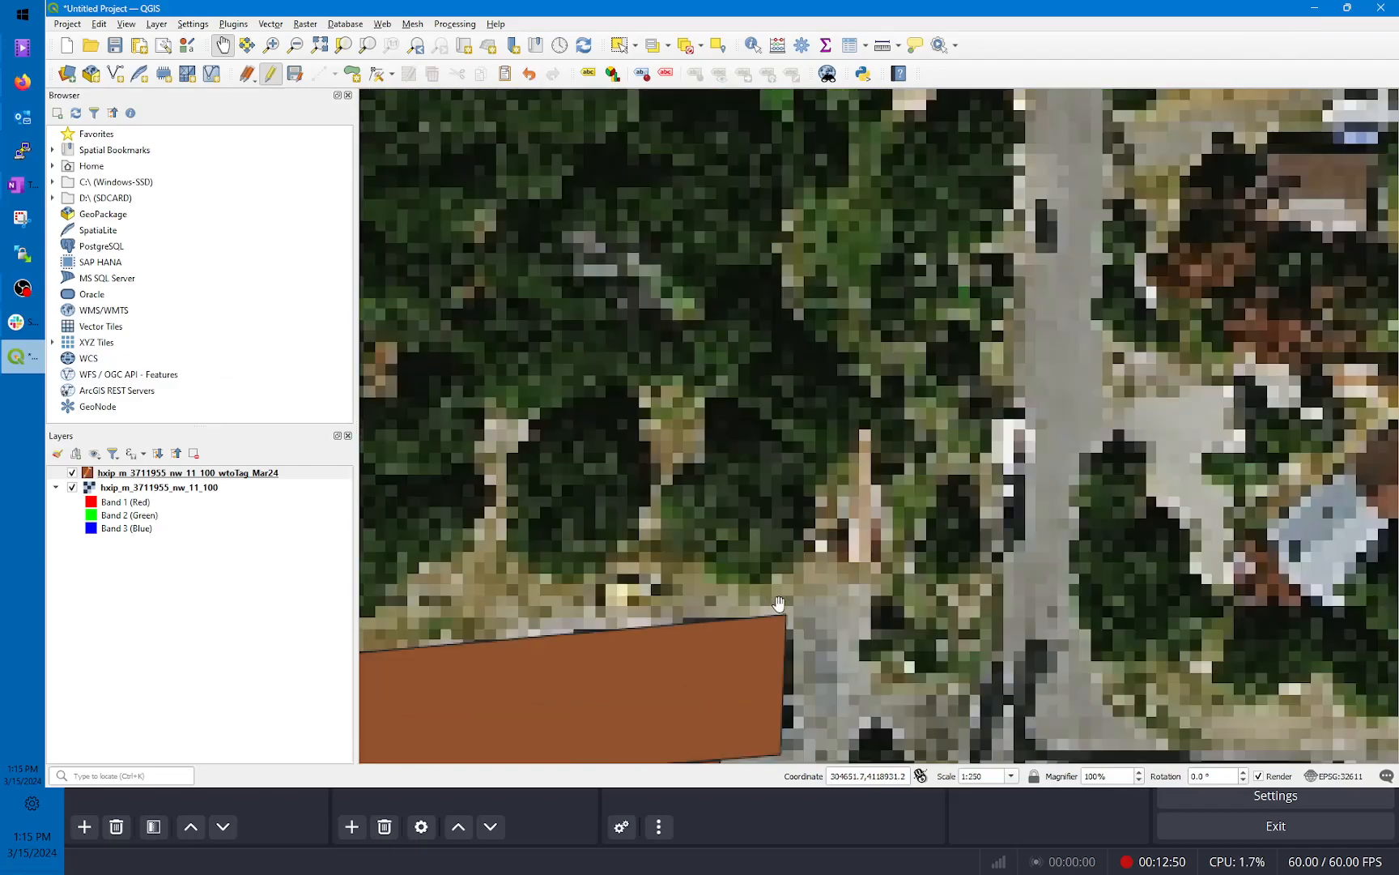
{"action": "scroll", "coordinate": [849, 543], "scroll_direction": "down", "scroll_amount": 1}
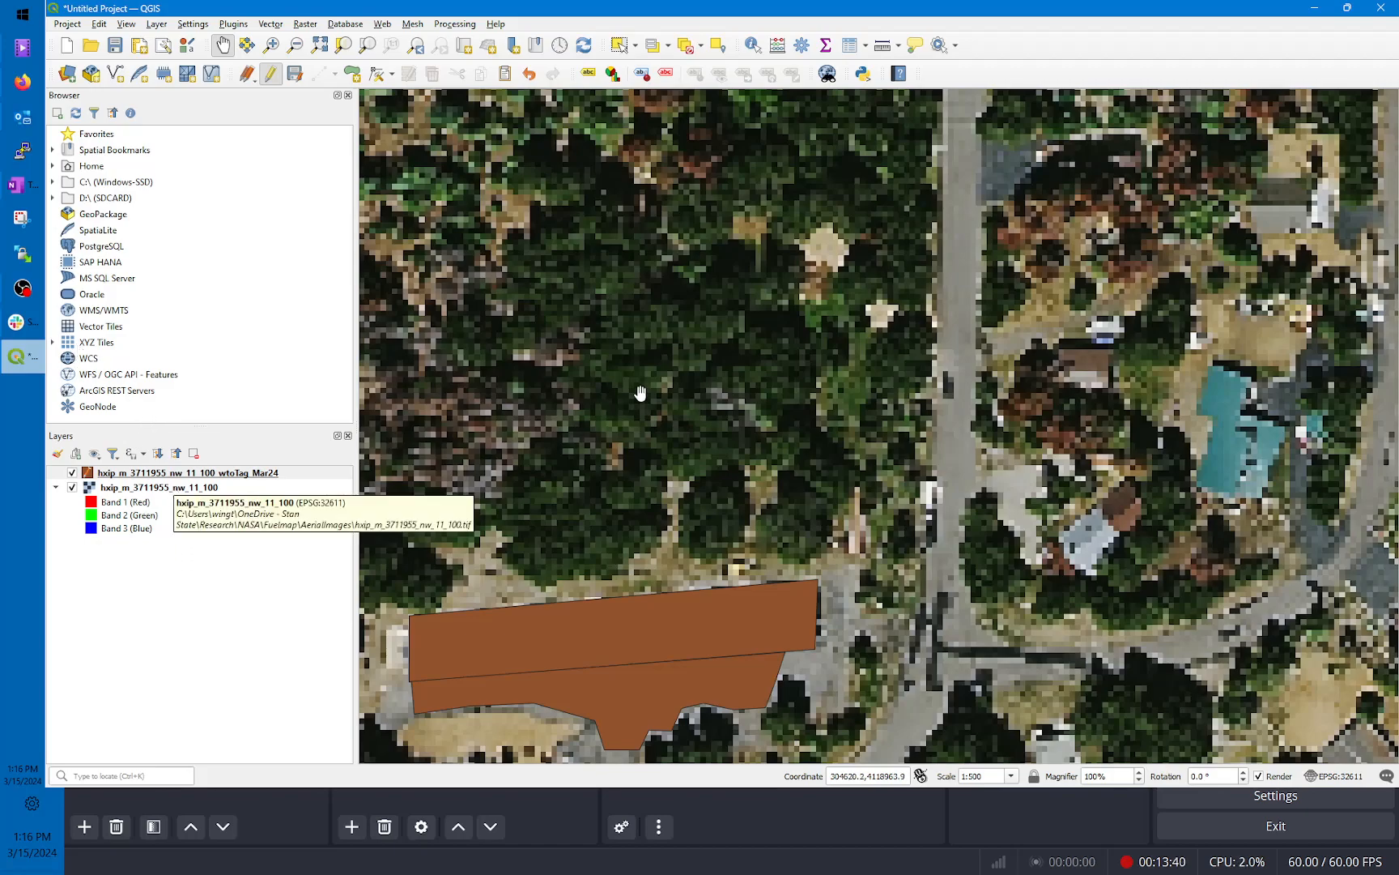
Step: Select the hxip_m_3711955_nw_11_100 image layer and open the Raster Calculator
{"action": "left_click", "coordinate": [200, 487]}
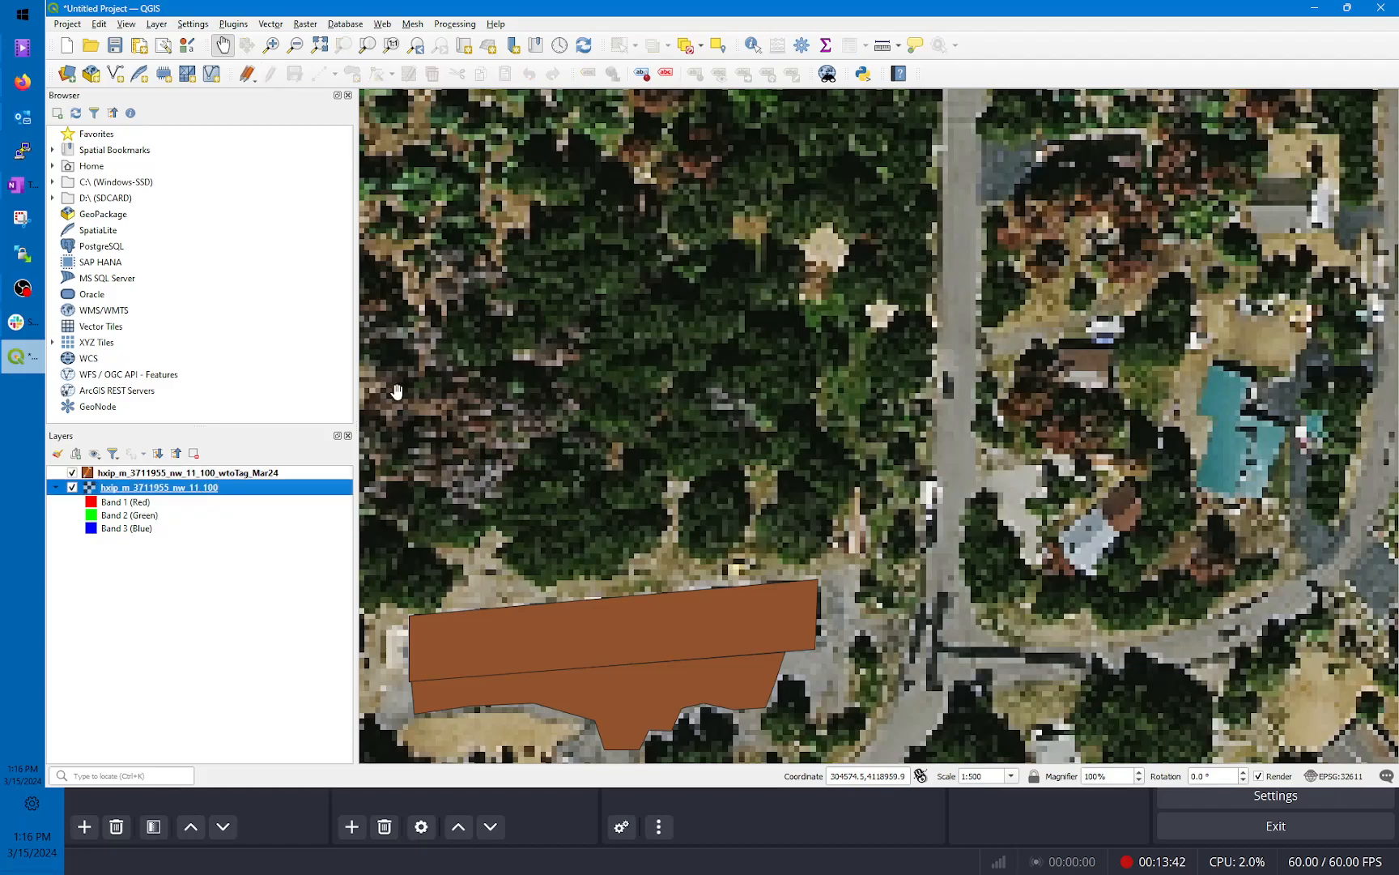
{"action": "left_click", "coordinate": [311, 26]}
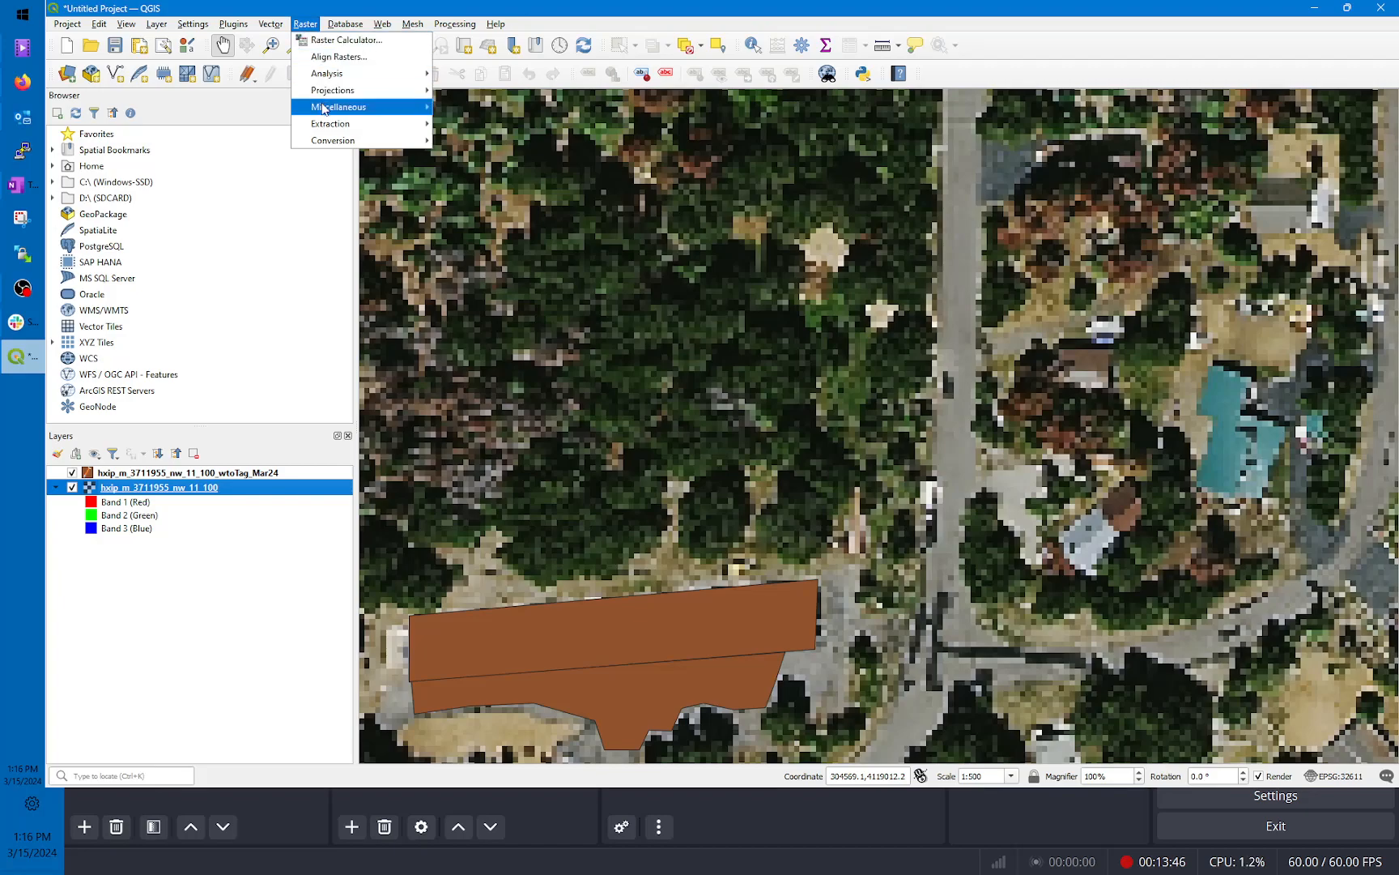
{"action": "mouse_move", "coordinate": [325, 109]}
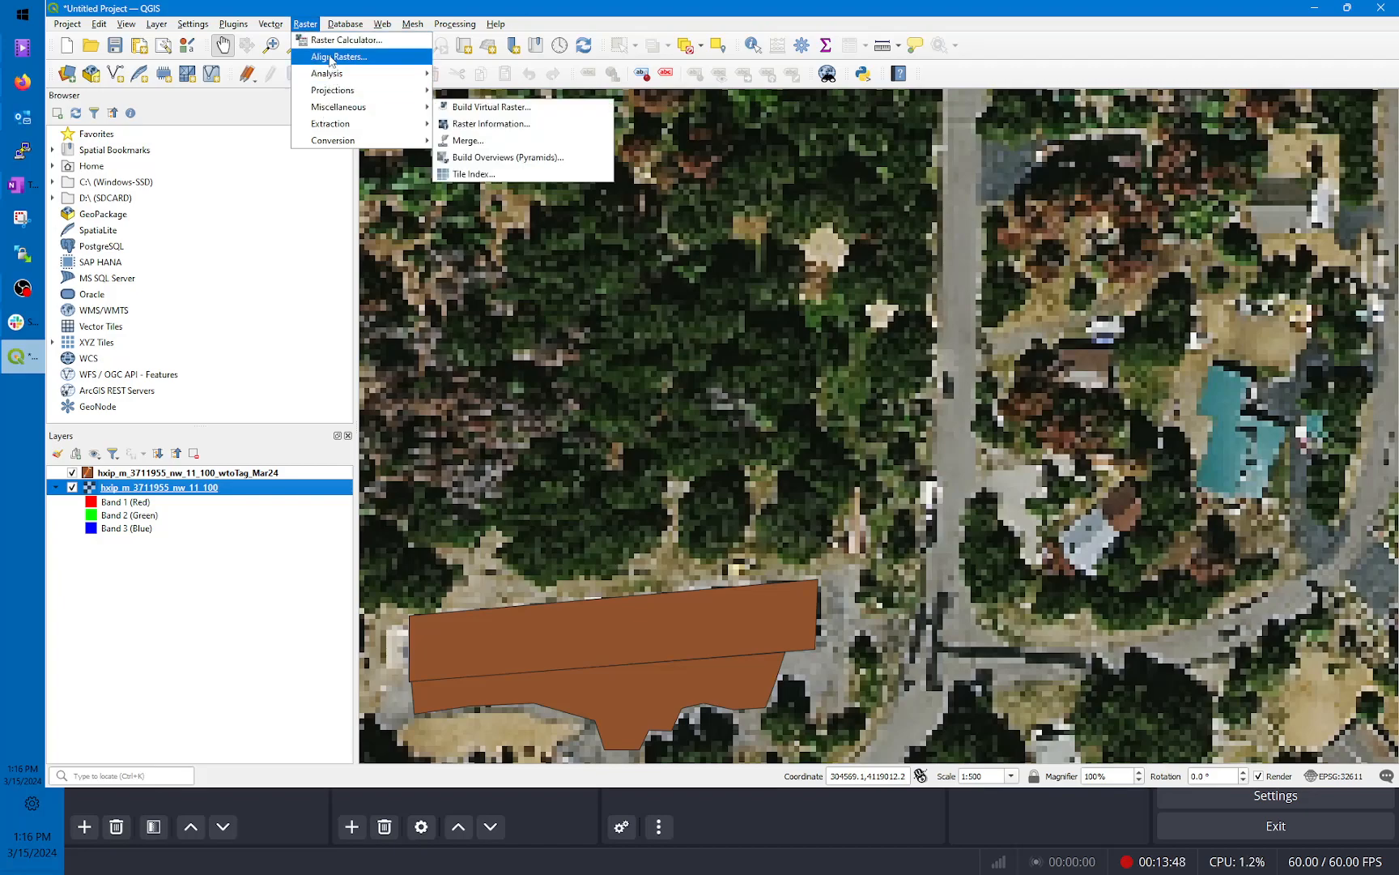
{"action": "left_click", "coordinate": [305, 24]}
{"action": "left_click", "coordinate": [306, 24]}
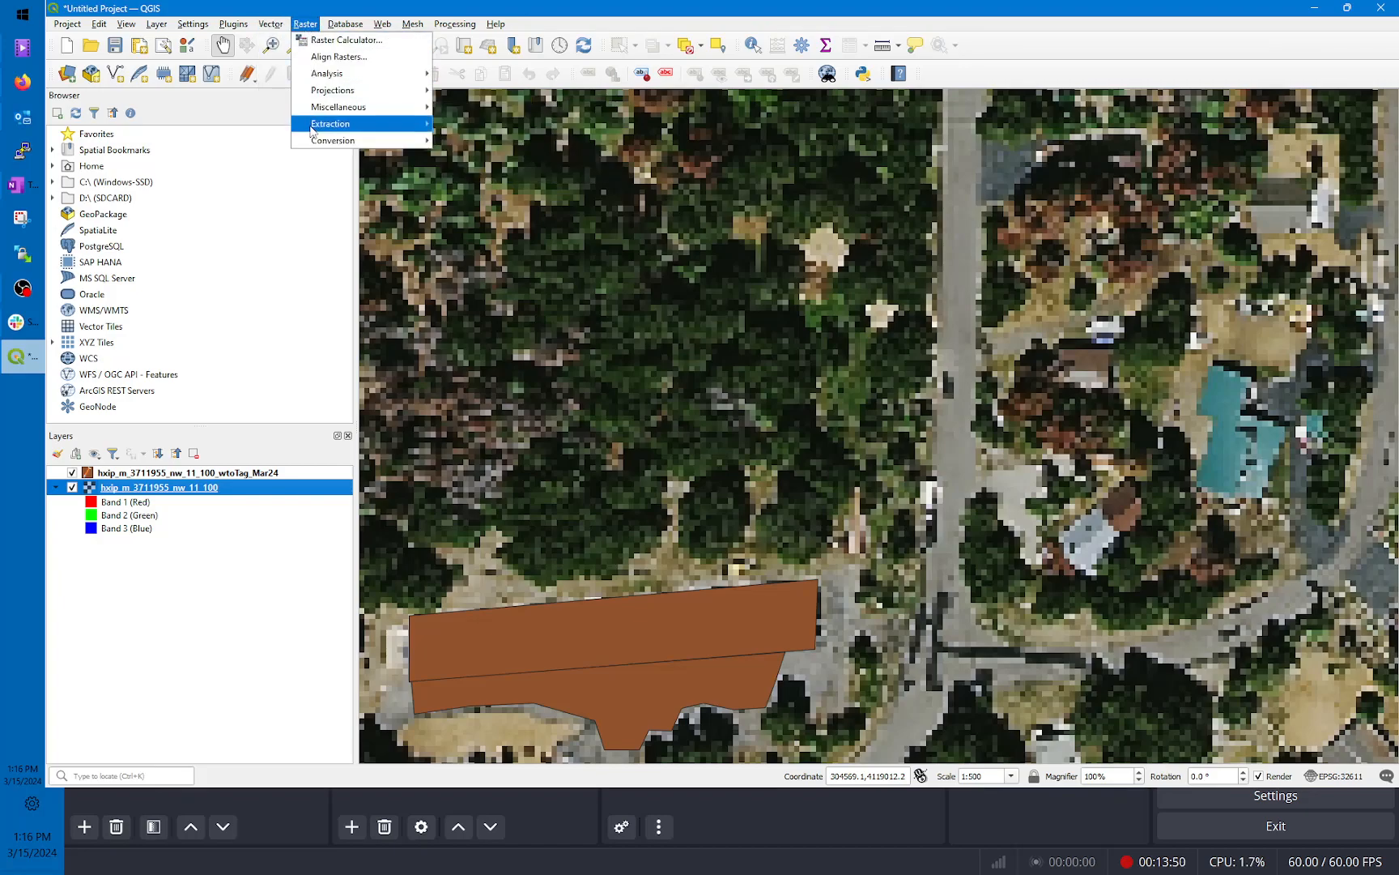
{"action": "mouse_move", "coordinate": [313, 142]}
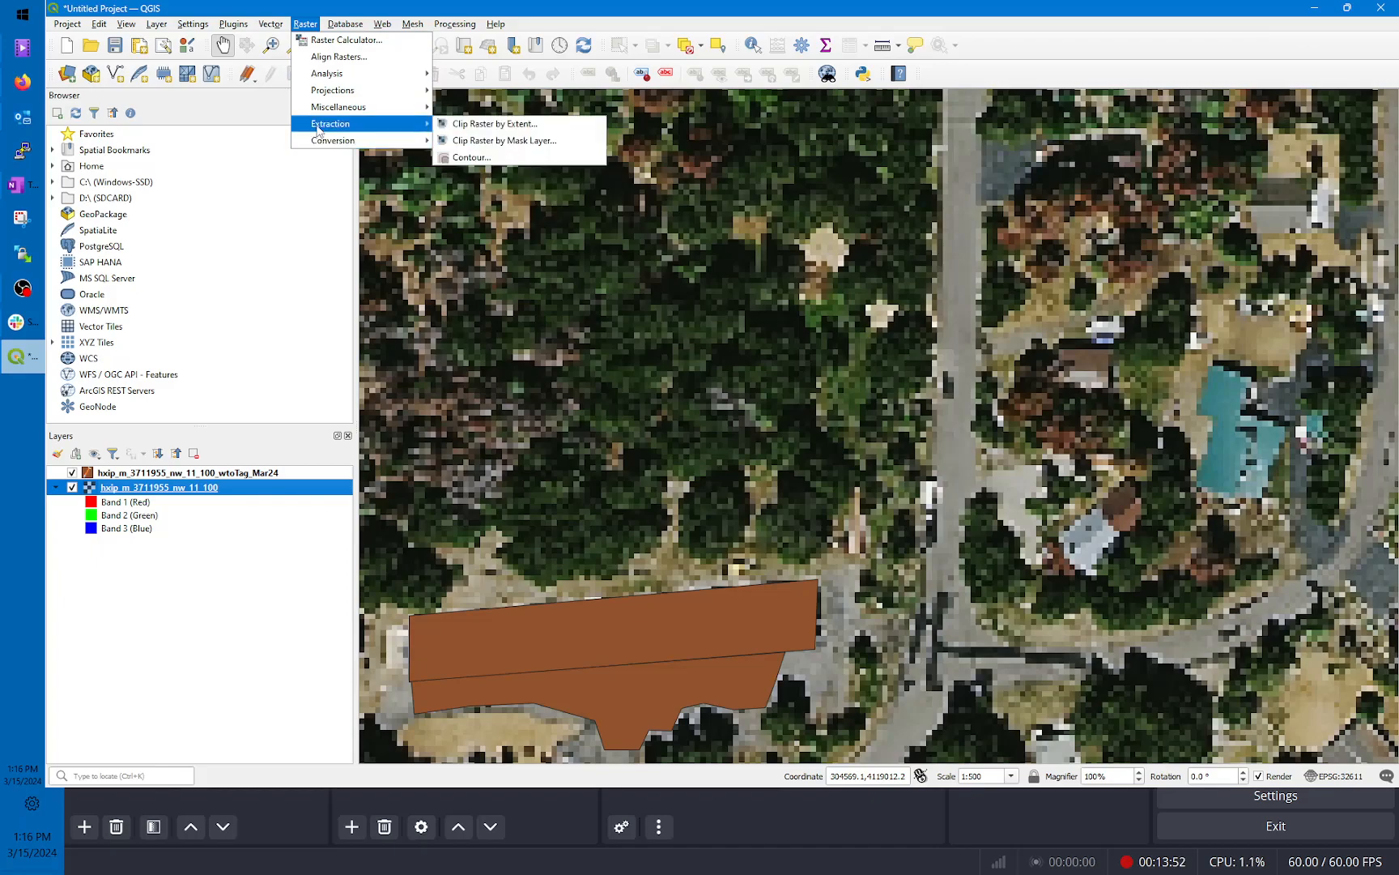
{"action": "mouse_move", "coordinate": [322, 112]}
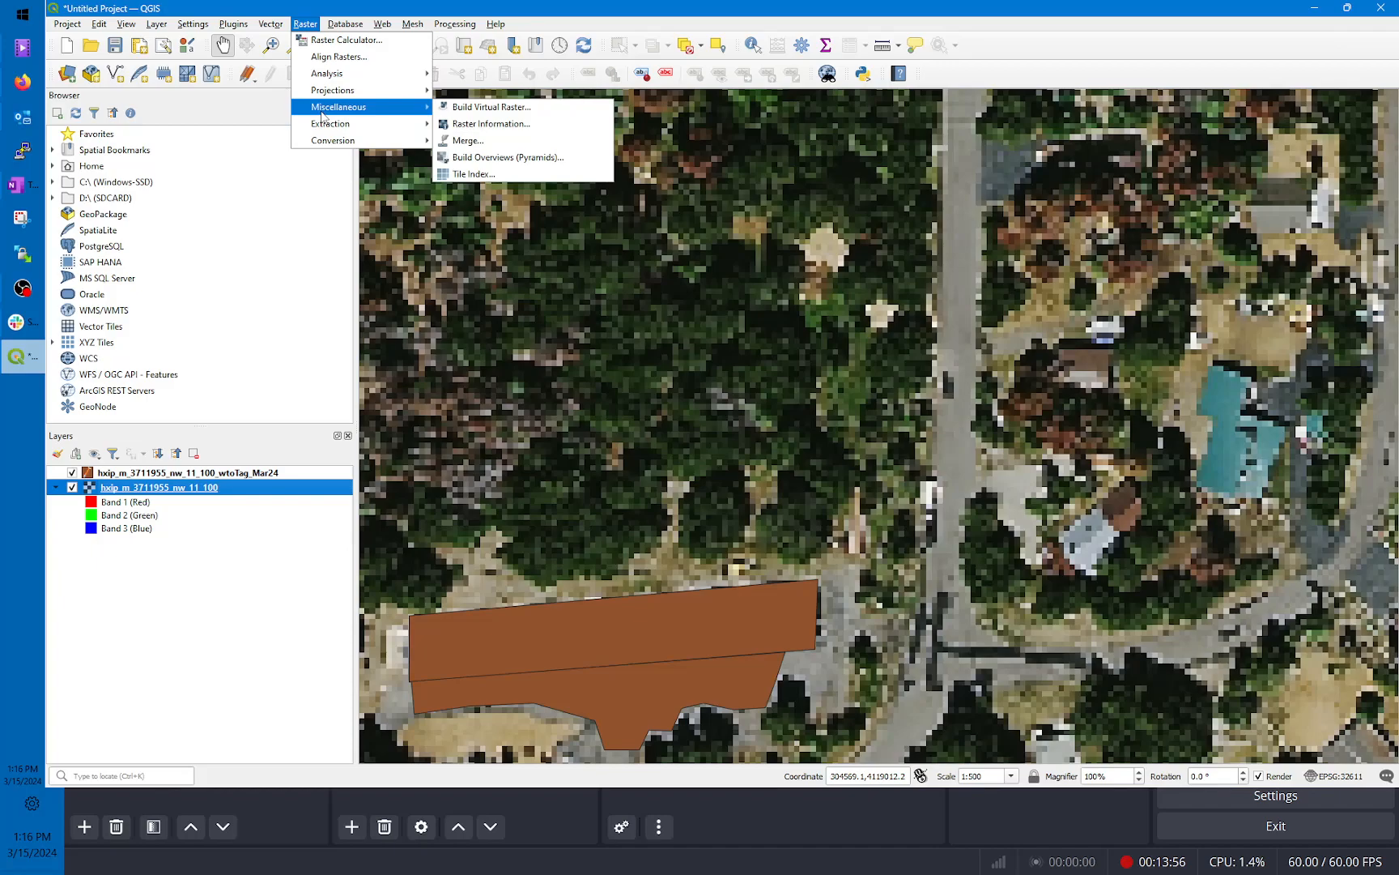
{"action": "mouse_move", "coordinate": [329, 79]}
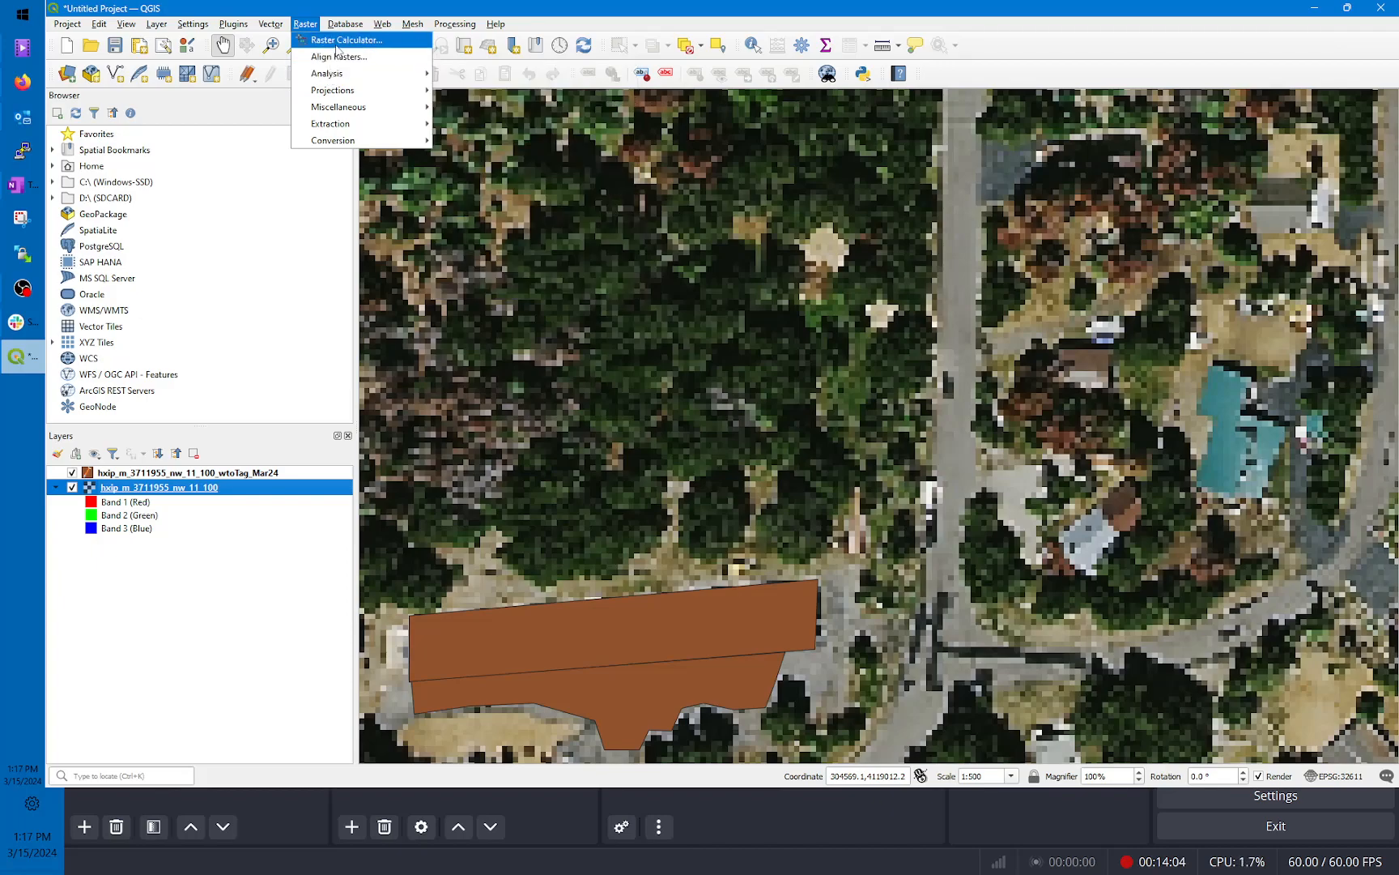
{"action": "left_click", "coordinate": [337, 47]}
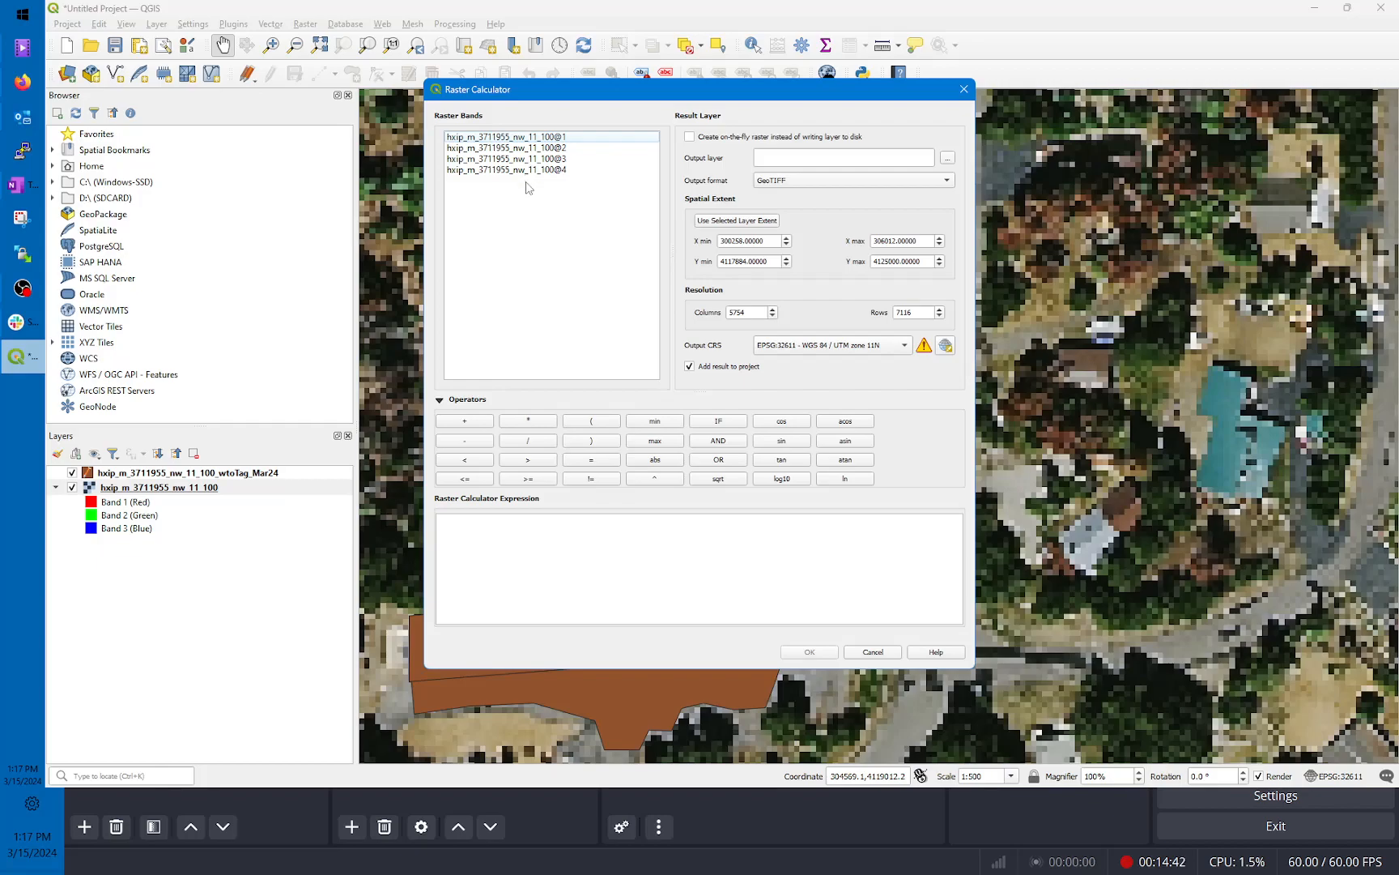
Step: Start the calculator expression with band 4 minus band 1 of hxip_m_3711955_nw_11_100 in parentheses, followed by a division sign
{"action": "left_click", "coordinate": [583, 533]}
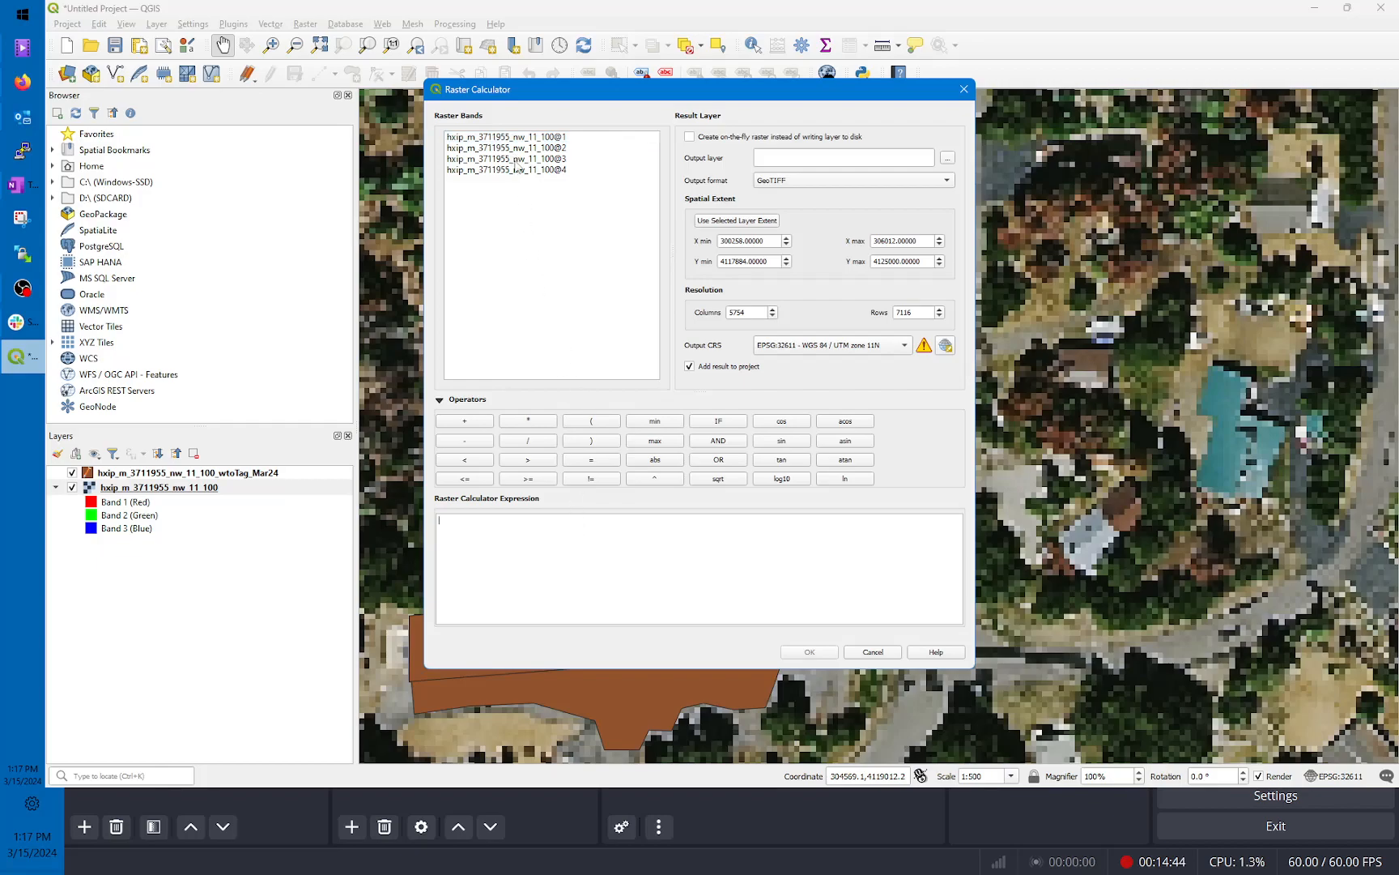
{"action": "type", "text": "("}
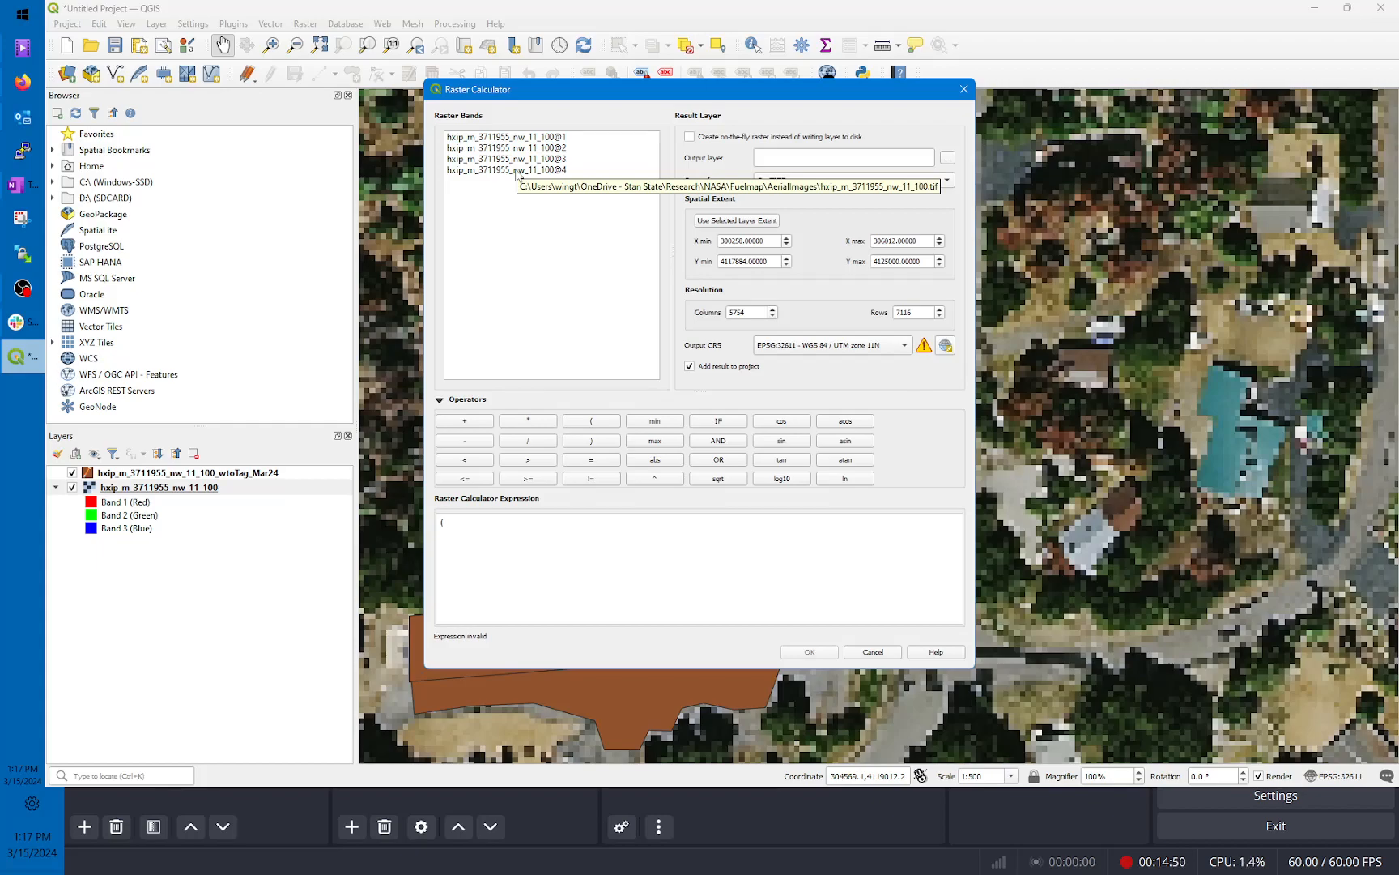
{"action": "double_click", "coordinate": [516, 170]}
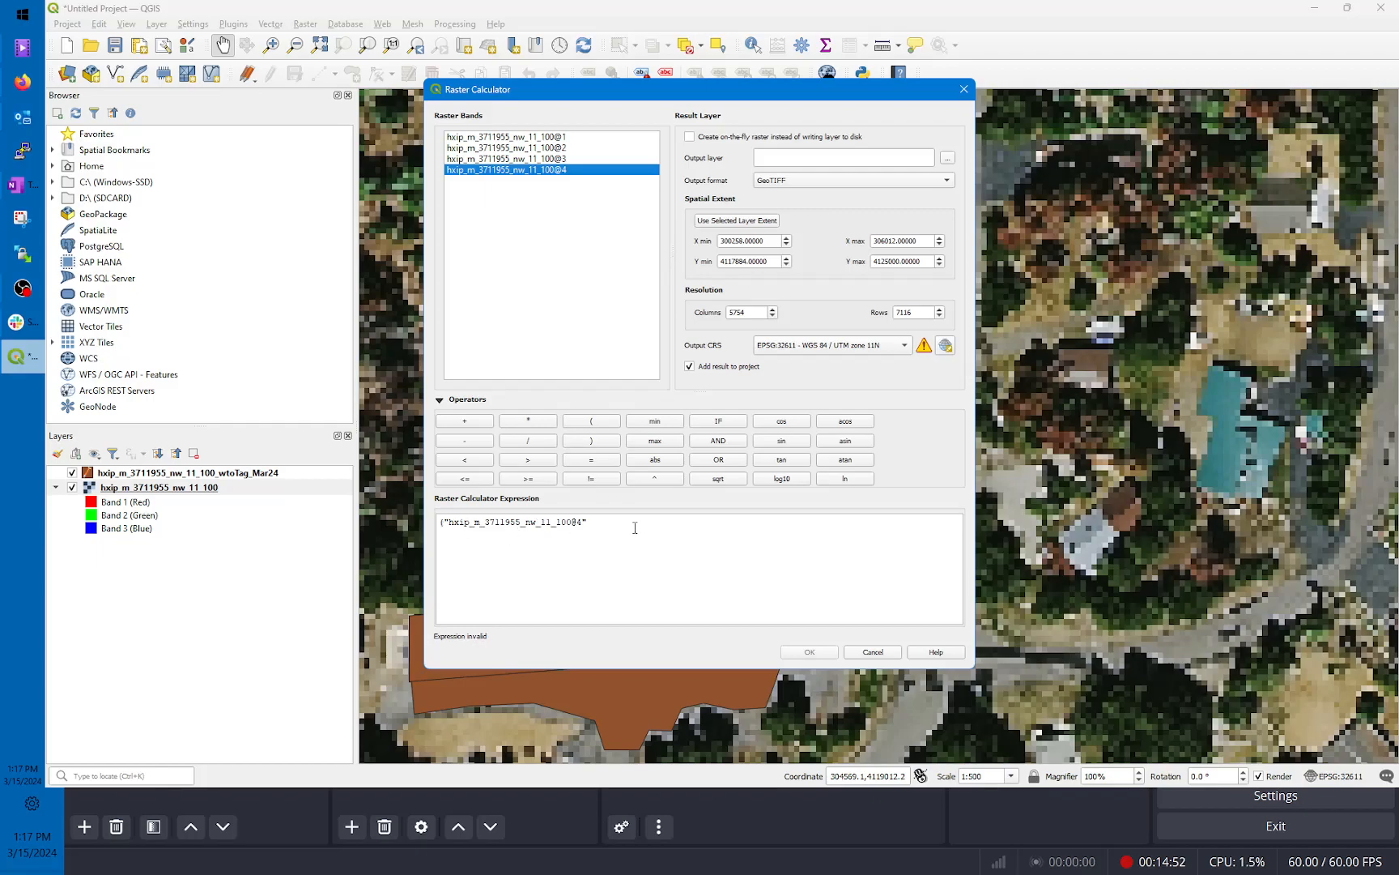
{"action": "left_click", "coordinate": [489, 525]}
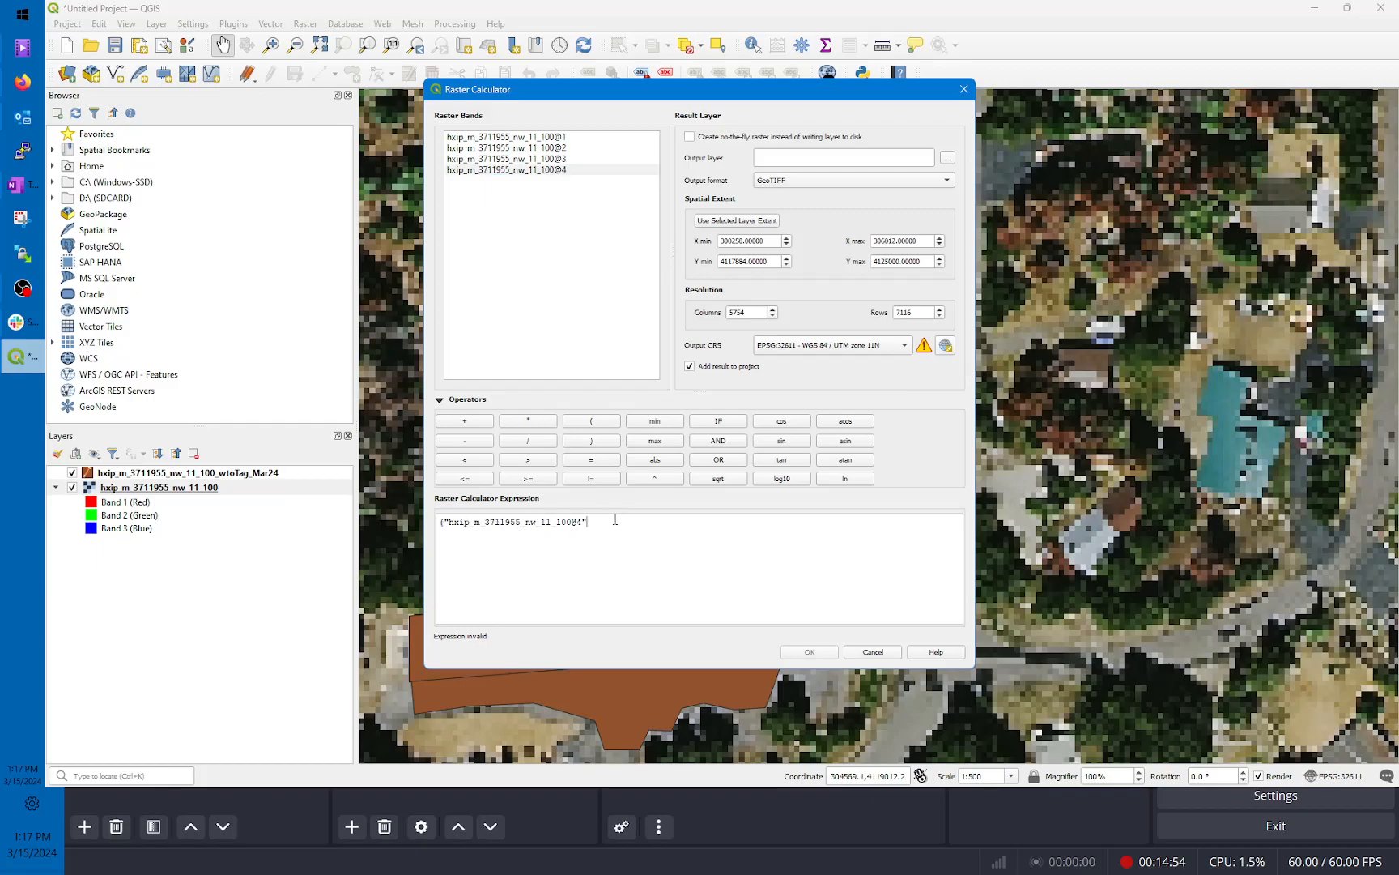
{"action": "type", "text": "-"}
{"action": "double_click", "coordinate": [562, 137]}
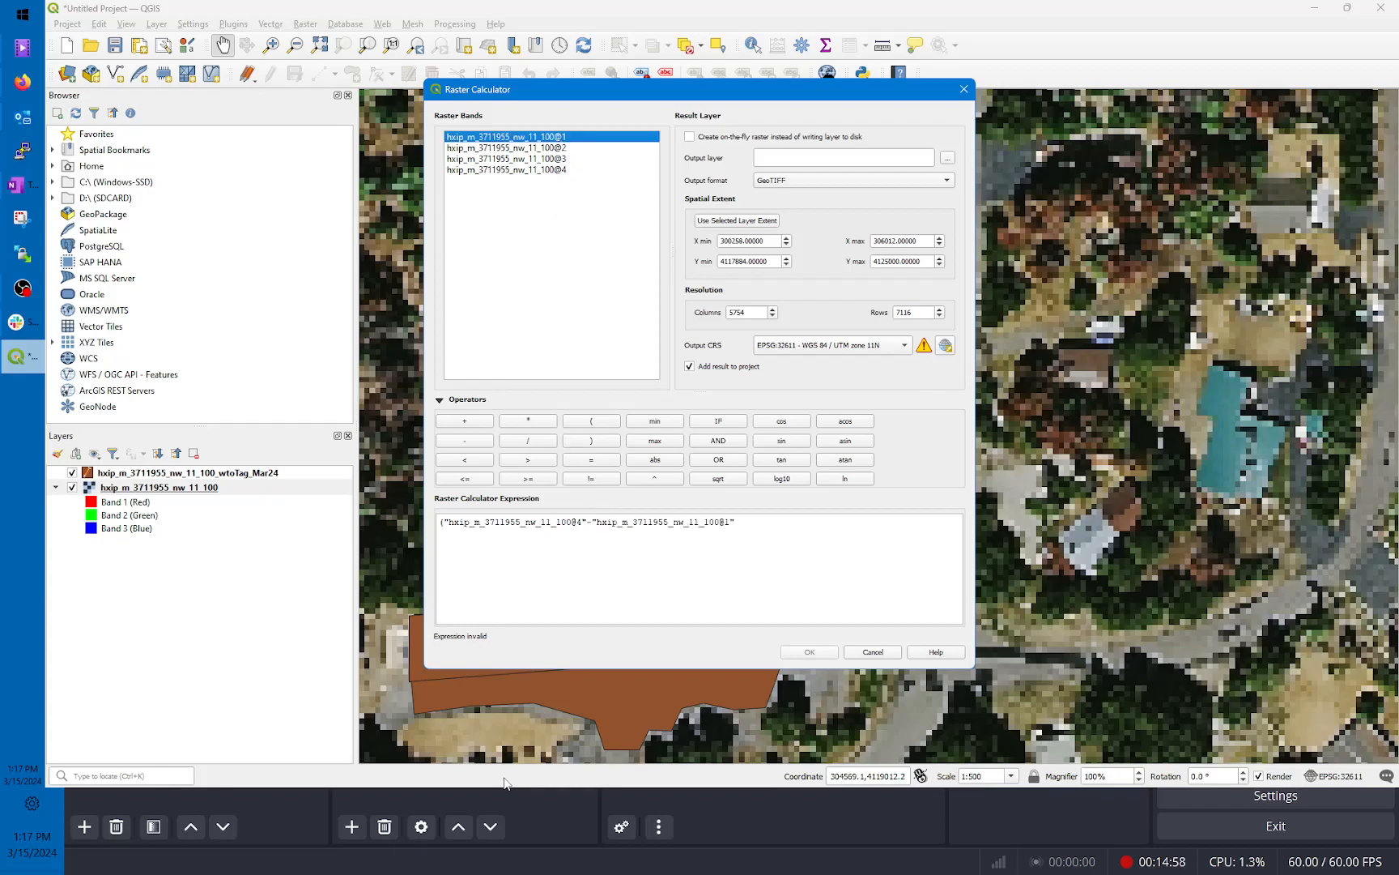
{"action": "triple_click", "coordinate": [740, 523]}
{"action": "left_click", "coordinate": [757, 521]}
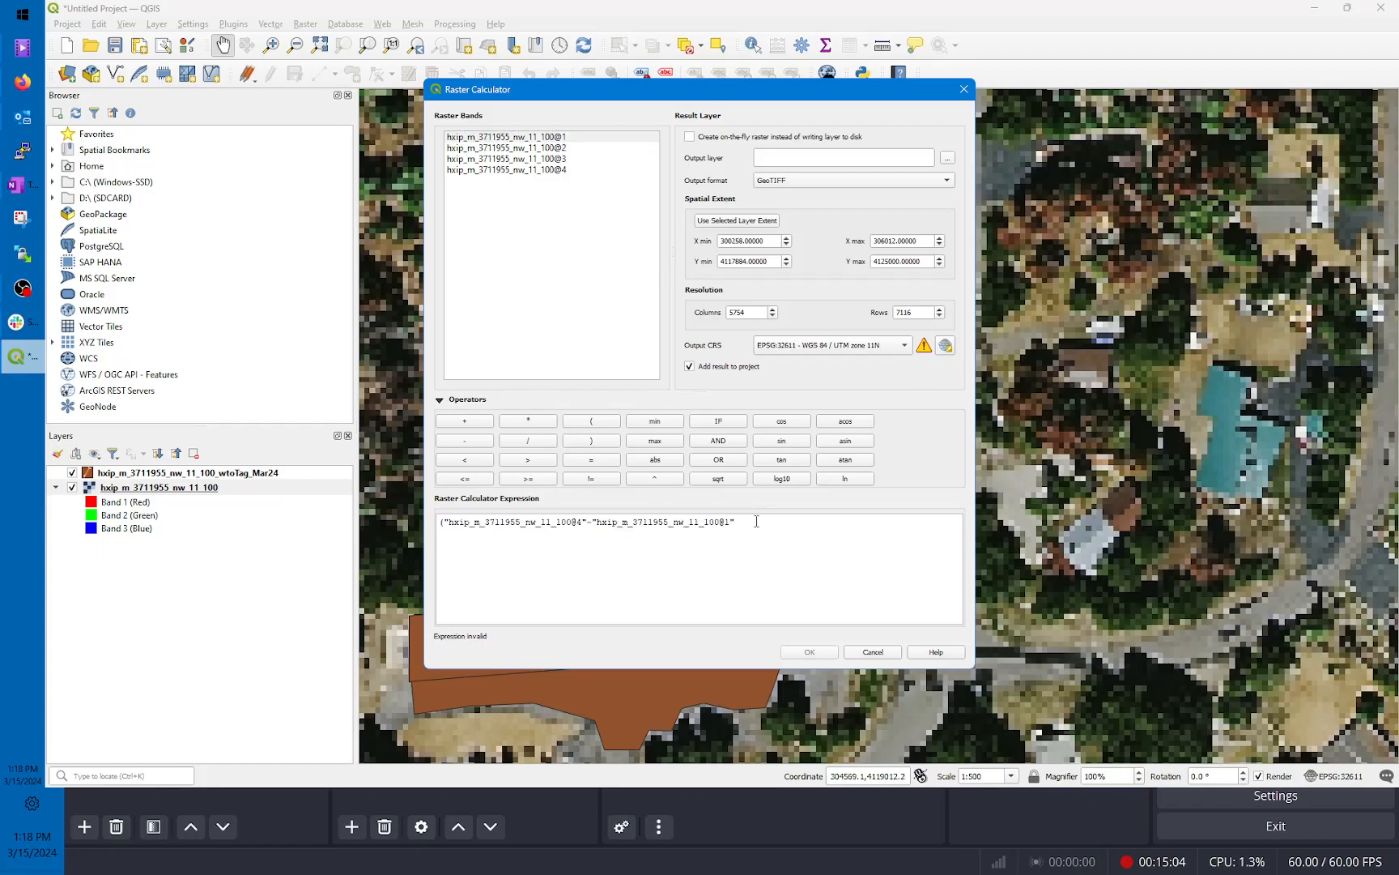
{"action": "type", "text": ")/"}
Step: Complete the expression's denominator by duplicating the parenthesised band difference and changing its operator to plus, giving band 4 + band 1
{"action": "left_click_drag", "start_coordinate": [740, 526], "coordinate": [443, 532]}
{"action": "key", "text": "ctrl+c"}
{"action": "left_click", "coordinate": [448, 537]}
{"action": "key", "text": "ctrl+v"}
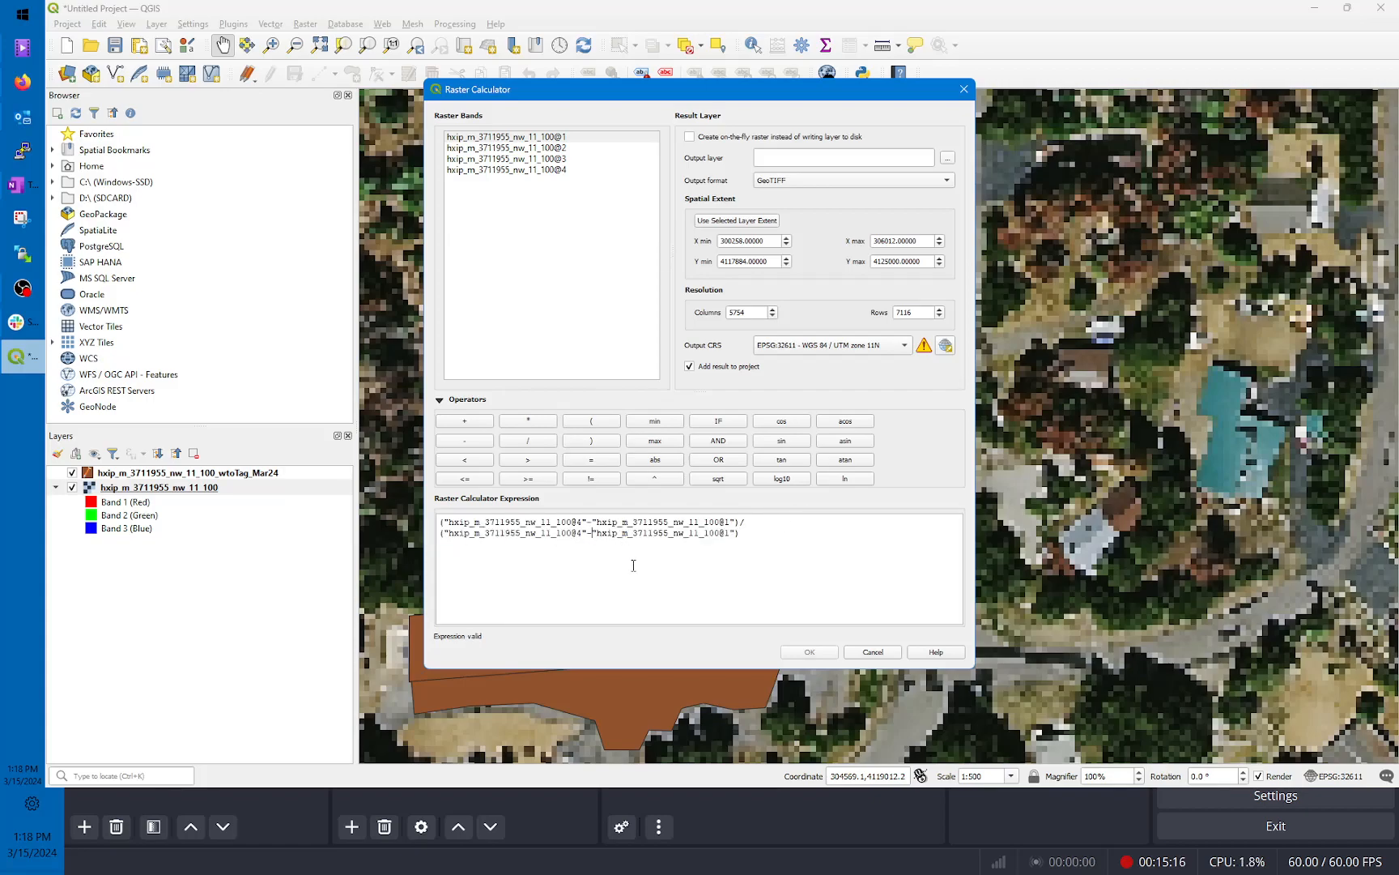
{"action": "key", "text": "BackSpace"}
{"action": "type", "text": "+"}
Step: Name the output layer hxip_m_3711955_nw_11_100_NDVI
{"action": "left_click", "coordinate": [948, 159]}
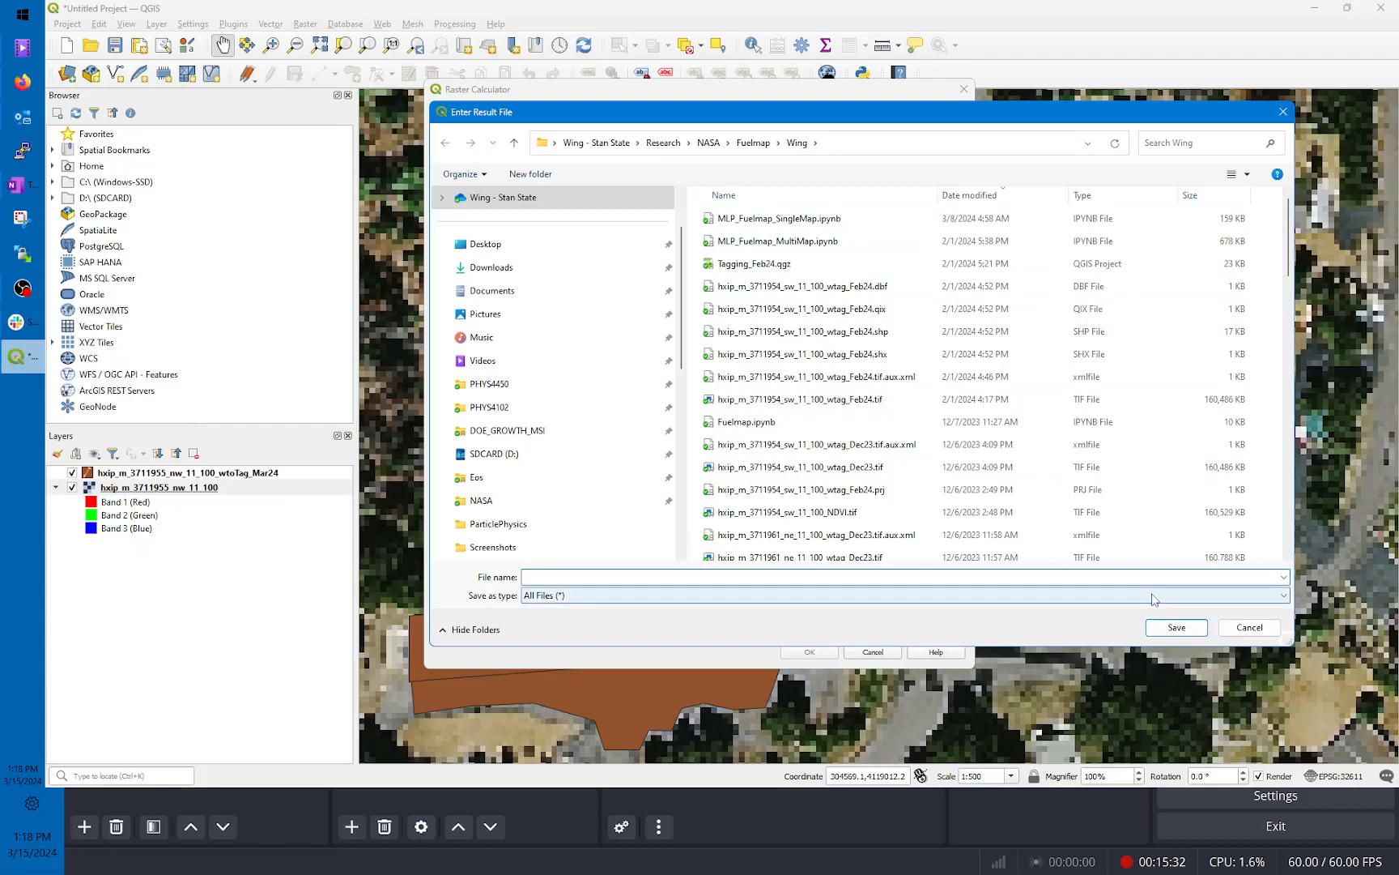
{"action": "left_click", "coordinate": [1249, 628]}
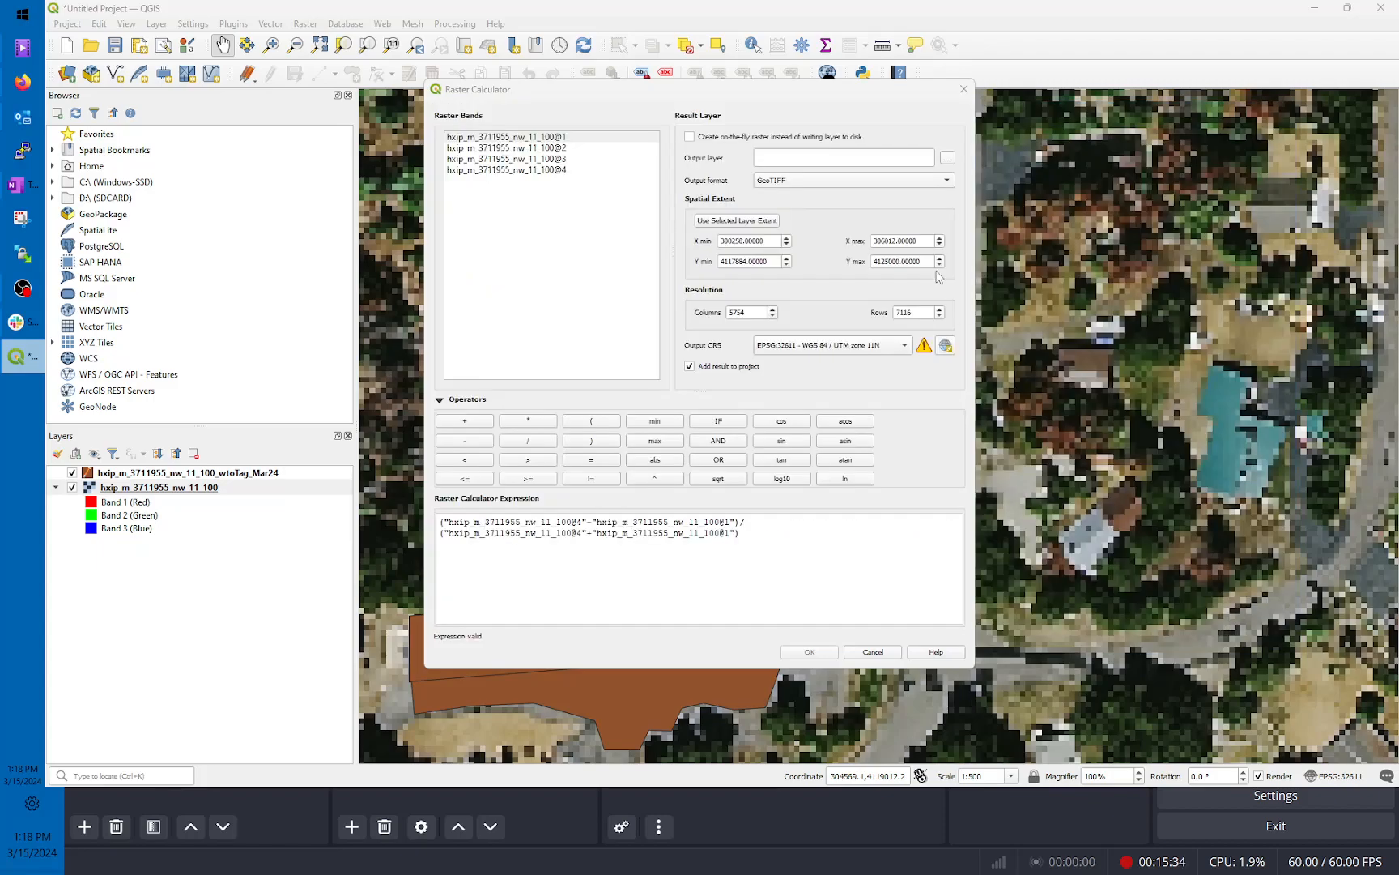
{"action": "left_click", "coordinate": [841, 163]}
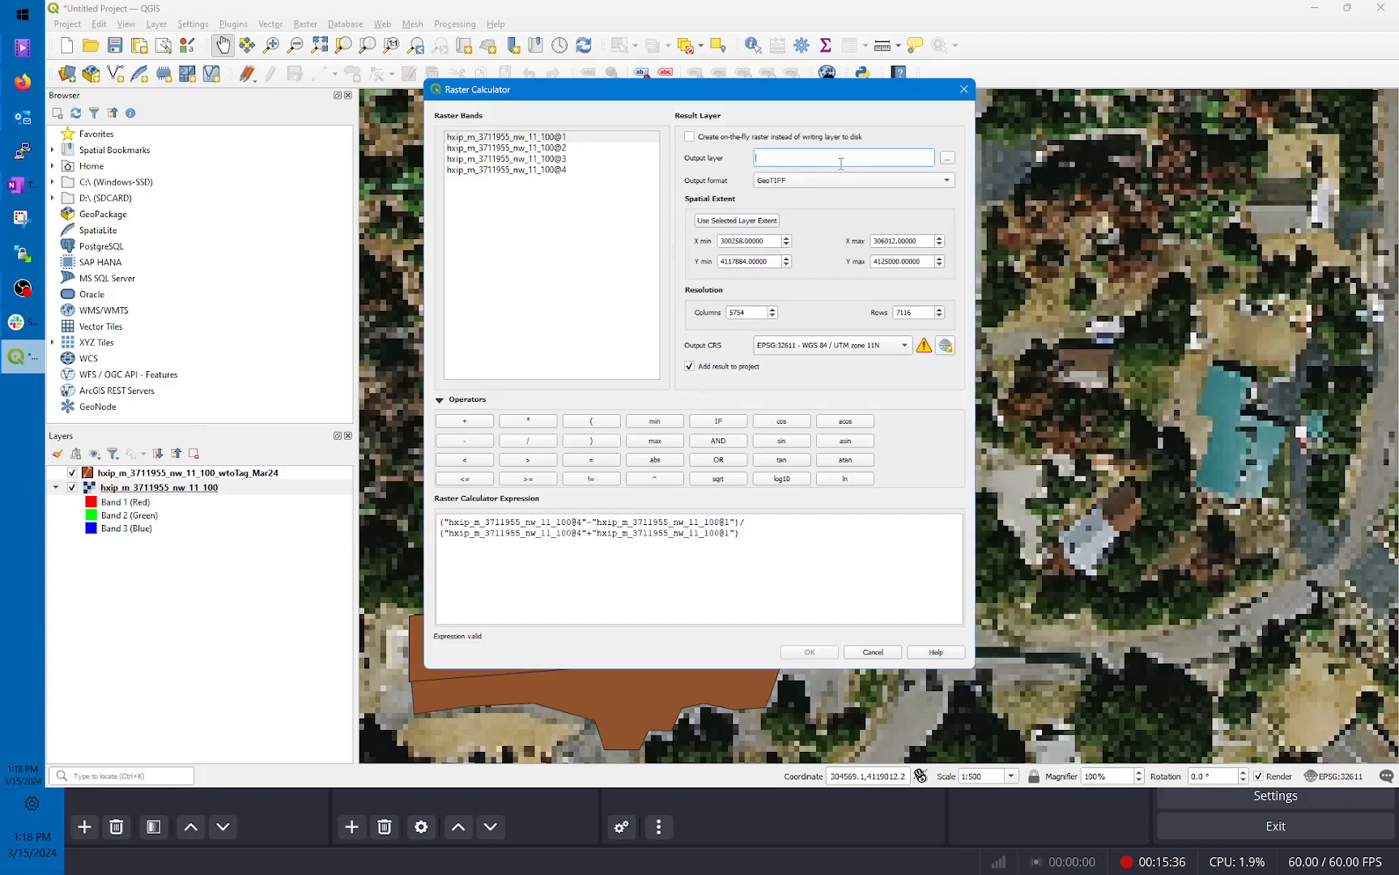
{"action": "type", "text": "lu_m_3711955_new"}
{"action": "key", "text": "BackSpace"}
{"action": "key", "text": "BackSpace"}
{"action": "type", "text": "w_11_100_NDV"}
Step: Keep GeoTIFF as the output format, set the output CRS to Project CRS: EPSG:32611 - WGS 84 / UTM zone 11N, and run the calculation
{"action": "left_click", "coordinate": [918, 180]}
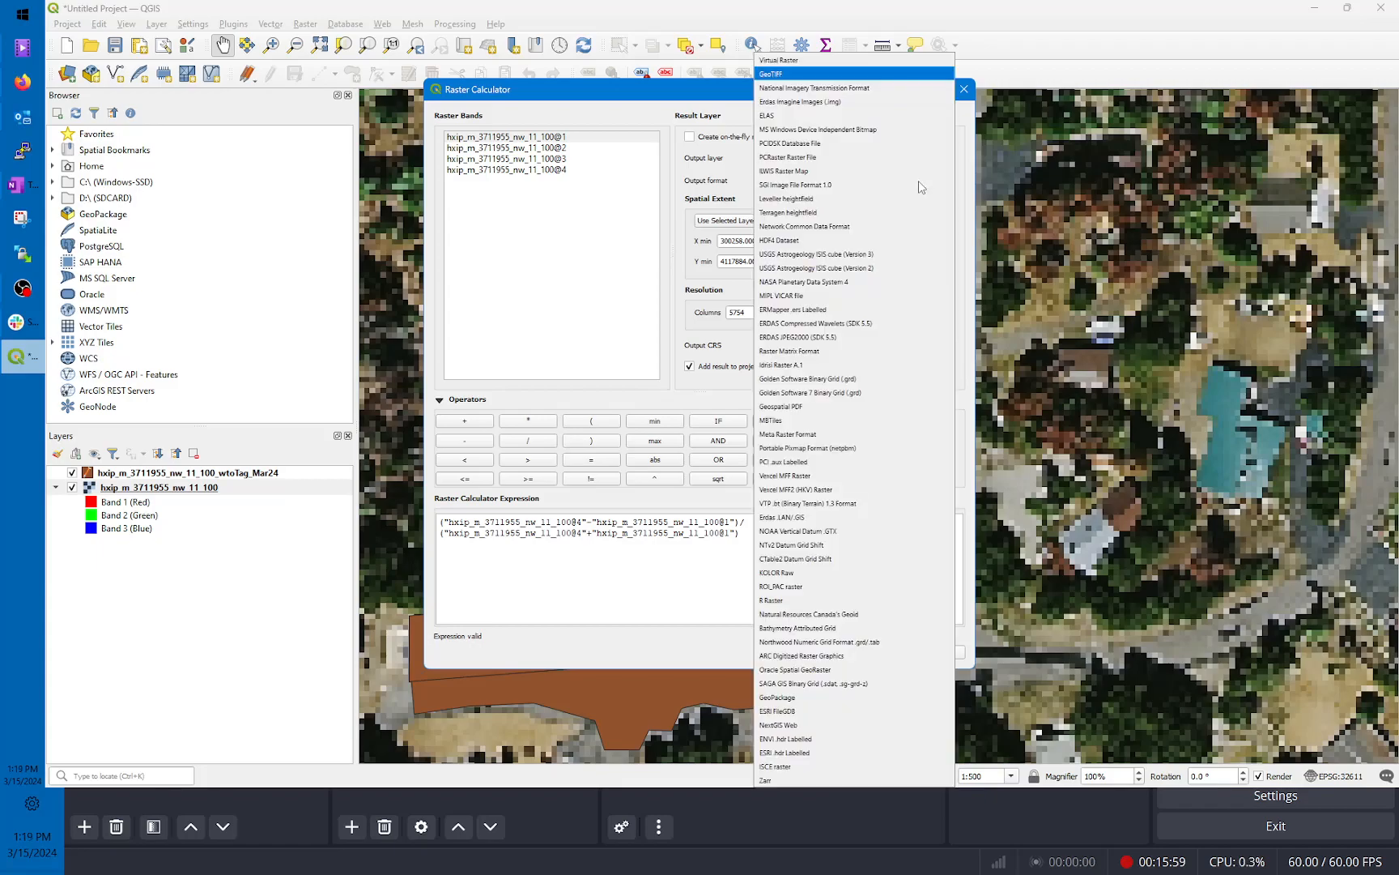
{"action": "left_click", "coordinate": [845, 76]}
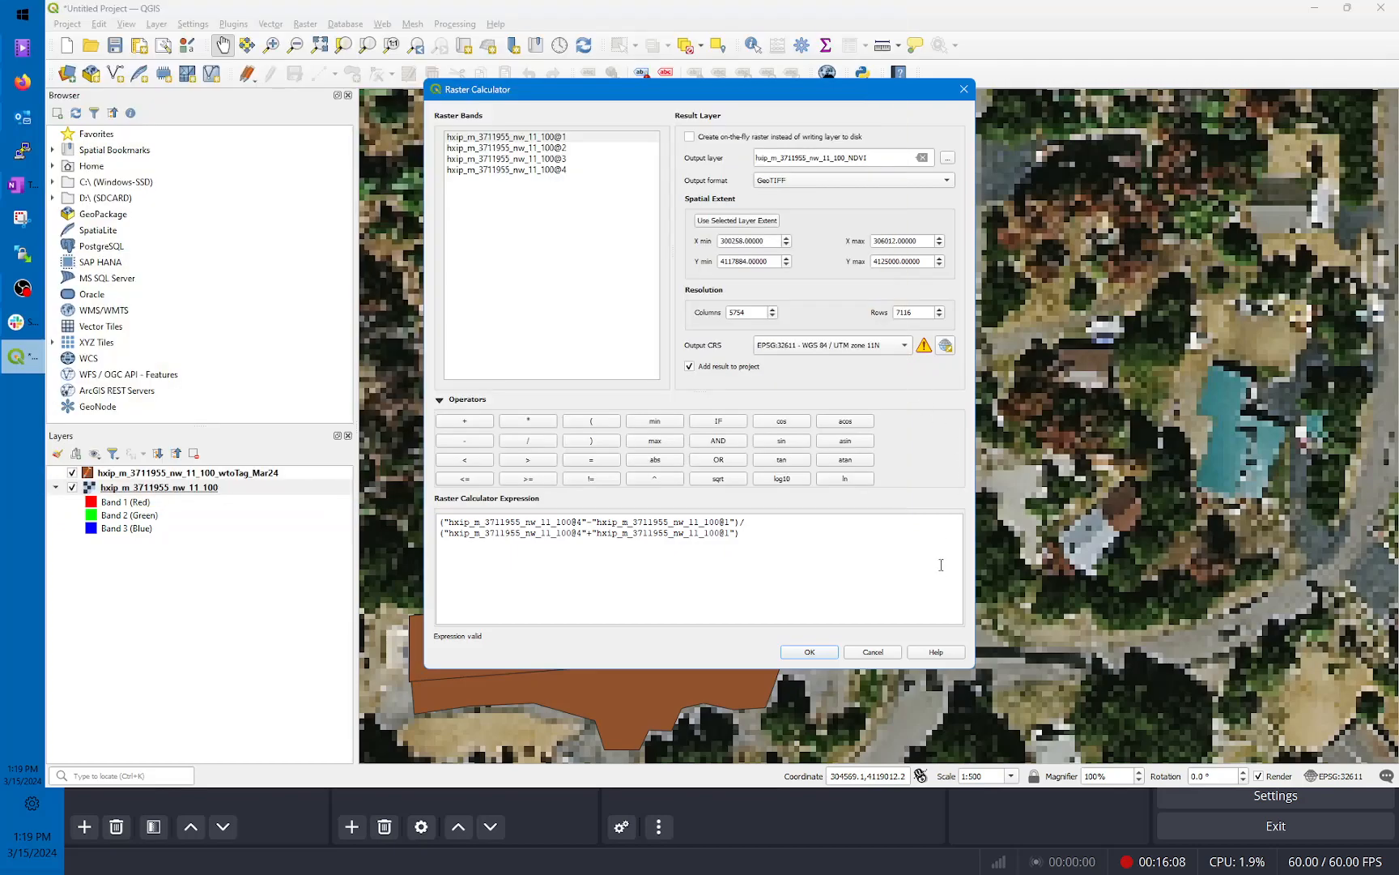
{"action": "left_click", "coordinate": [894, 348]}
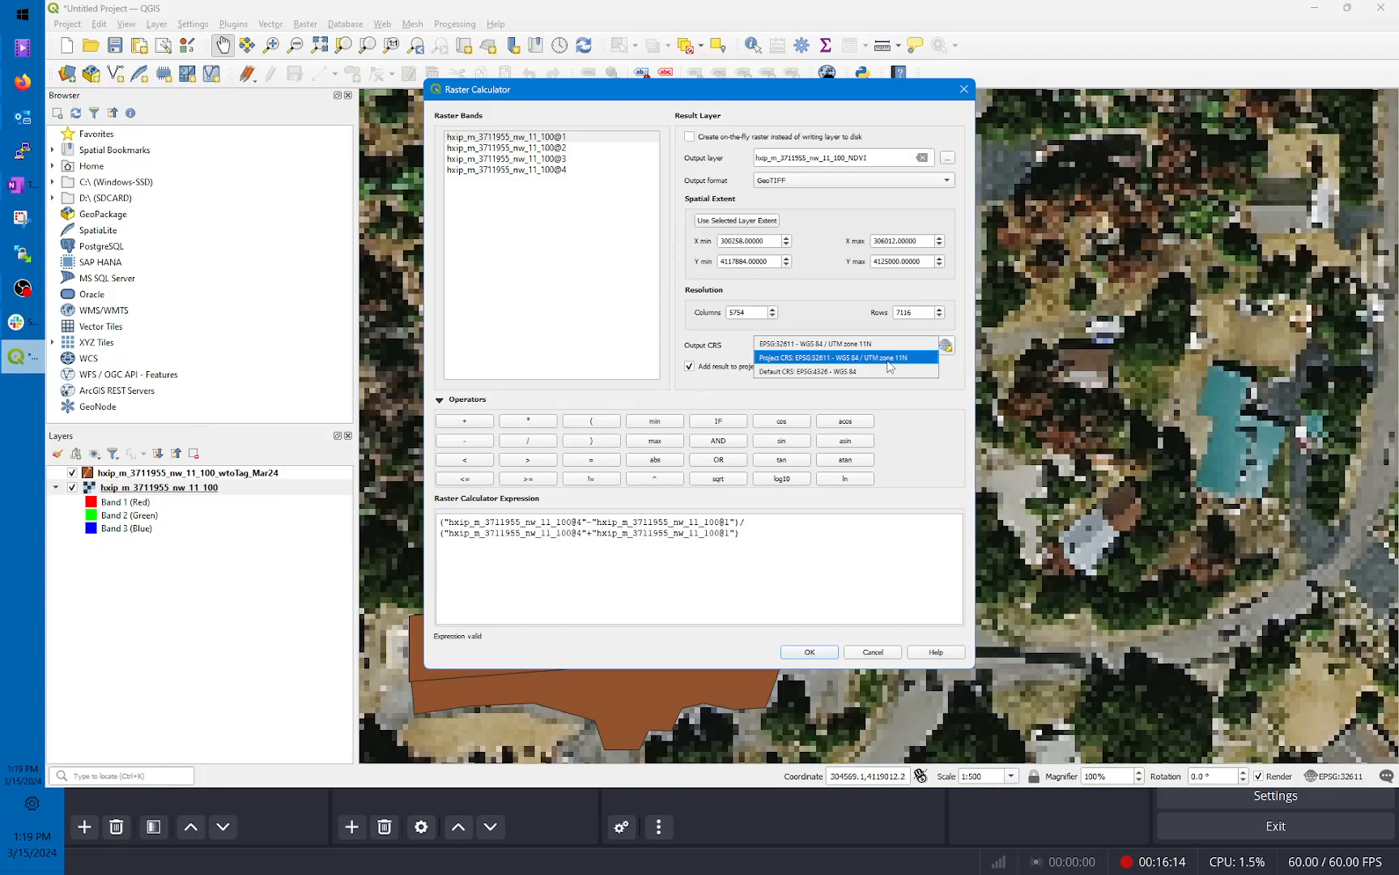
{"action": "left_click", "coordinate": [889, 361]}
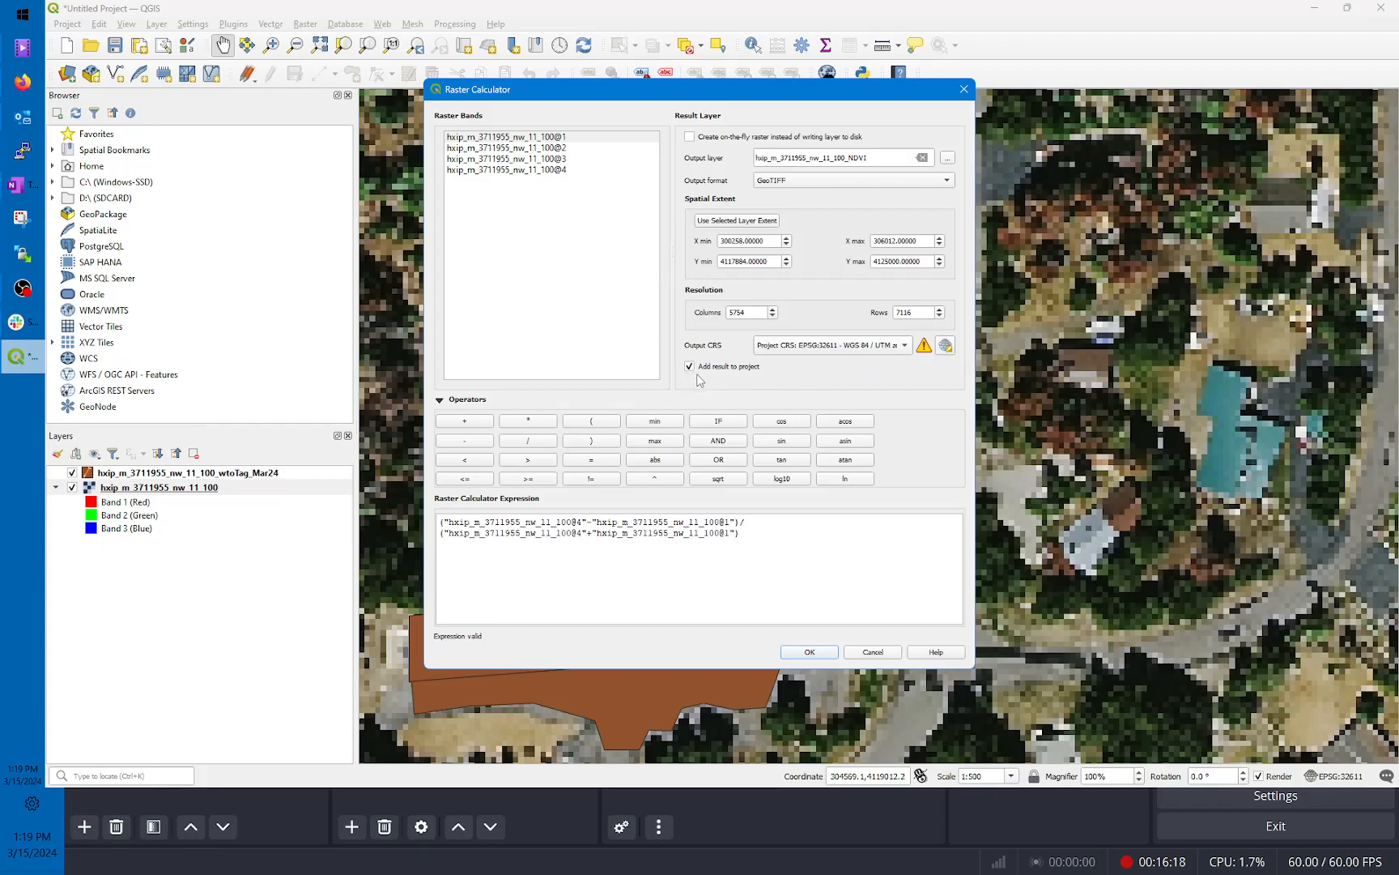
{"action": "left_click", "coordinate": [810, 652]}
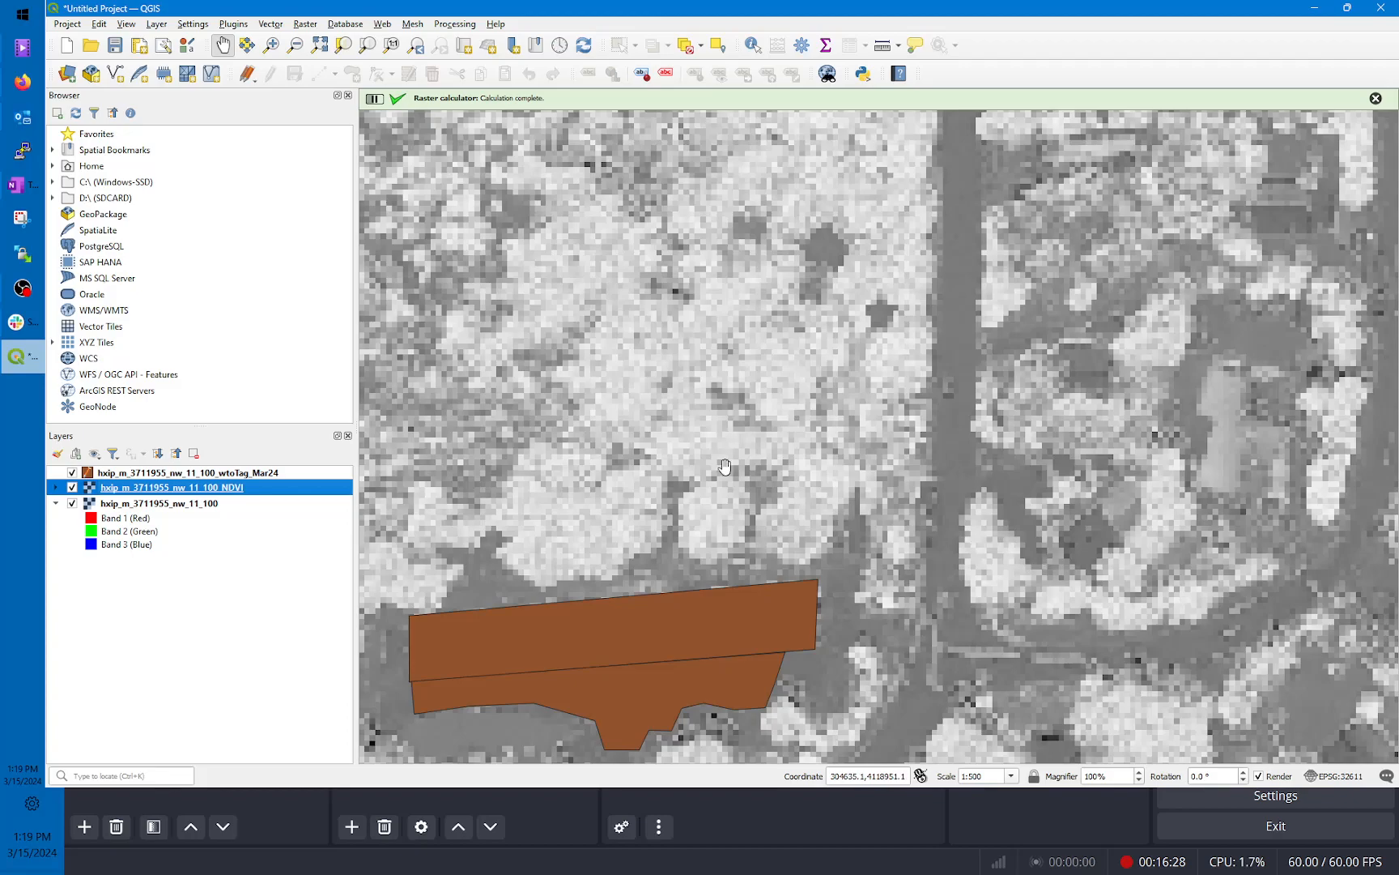
Step: Compare the NDVI layer with the aerial image across the wider area by repeatedly hiding and showing the NDVI layer
{"action": "scroll", "coordinate": [840, 416], "scroll_direction": "down", "scroll_amount": 3}
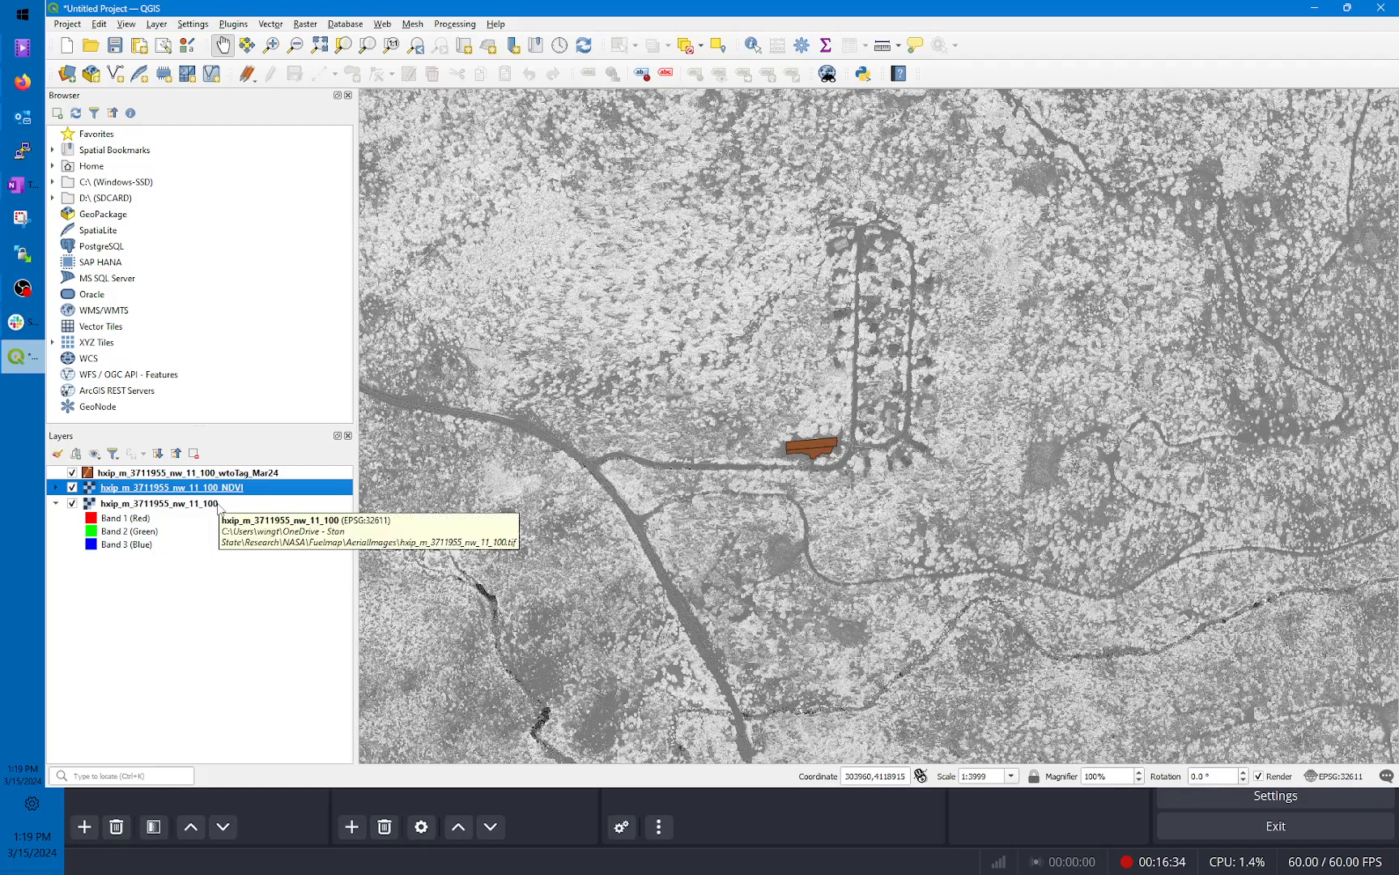
{"action": "left_click", "coordinate": [219, 505]}
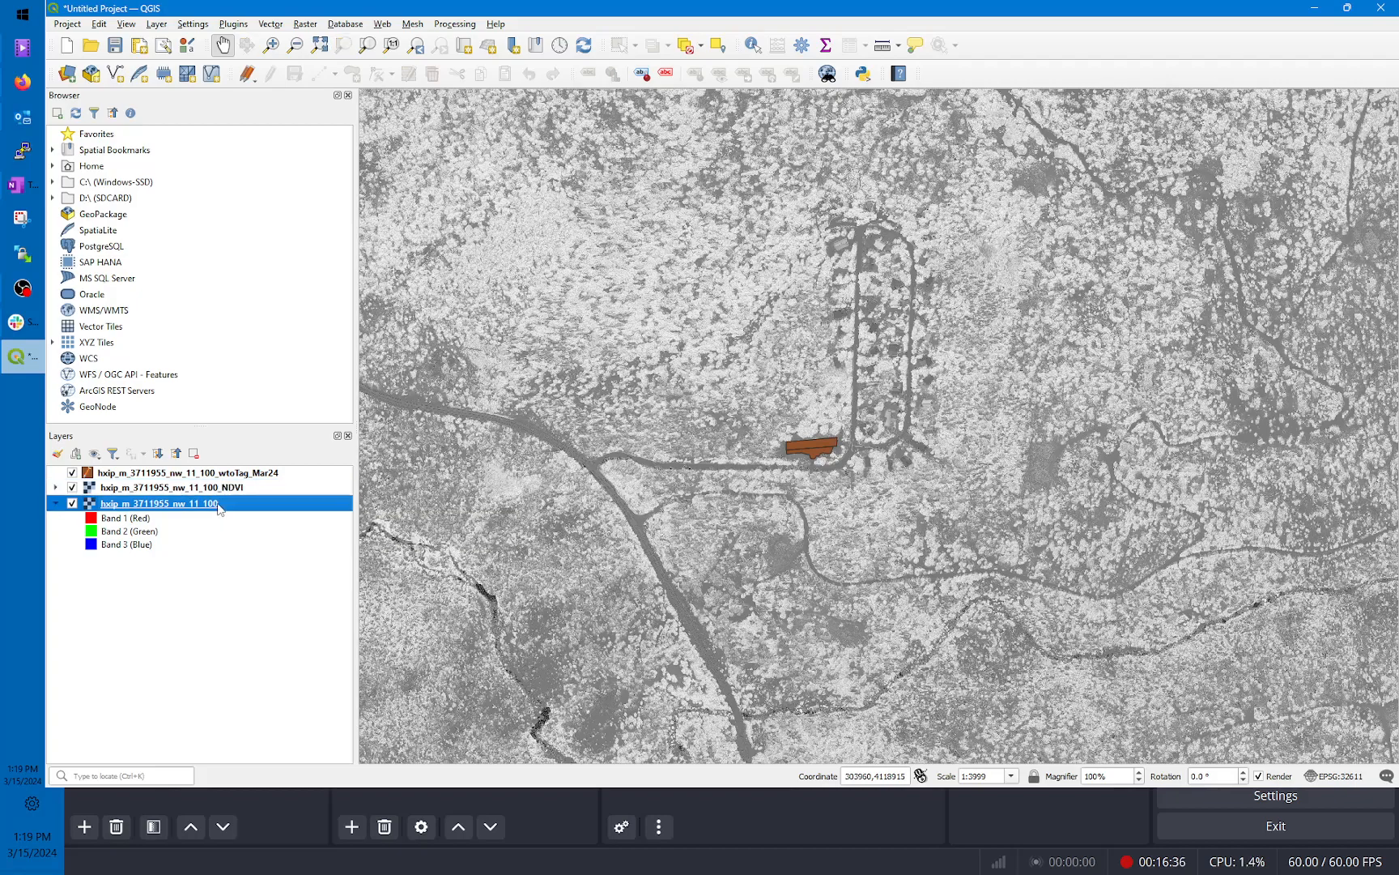
{"action": "left_click", "coordinate": [73, 489]}
{"action": "left_click", "coordinate": [72, 488]}
{"action": "left_click", "coordinate": [72, 488]}
{"action": "left_click", "coordinate": [72, 488]}
{"action": "left_click", "coordinate": [72, 488]}
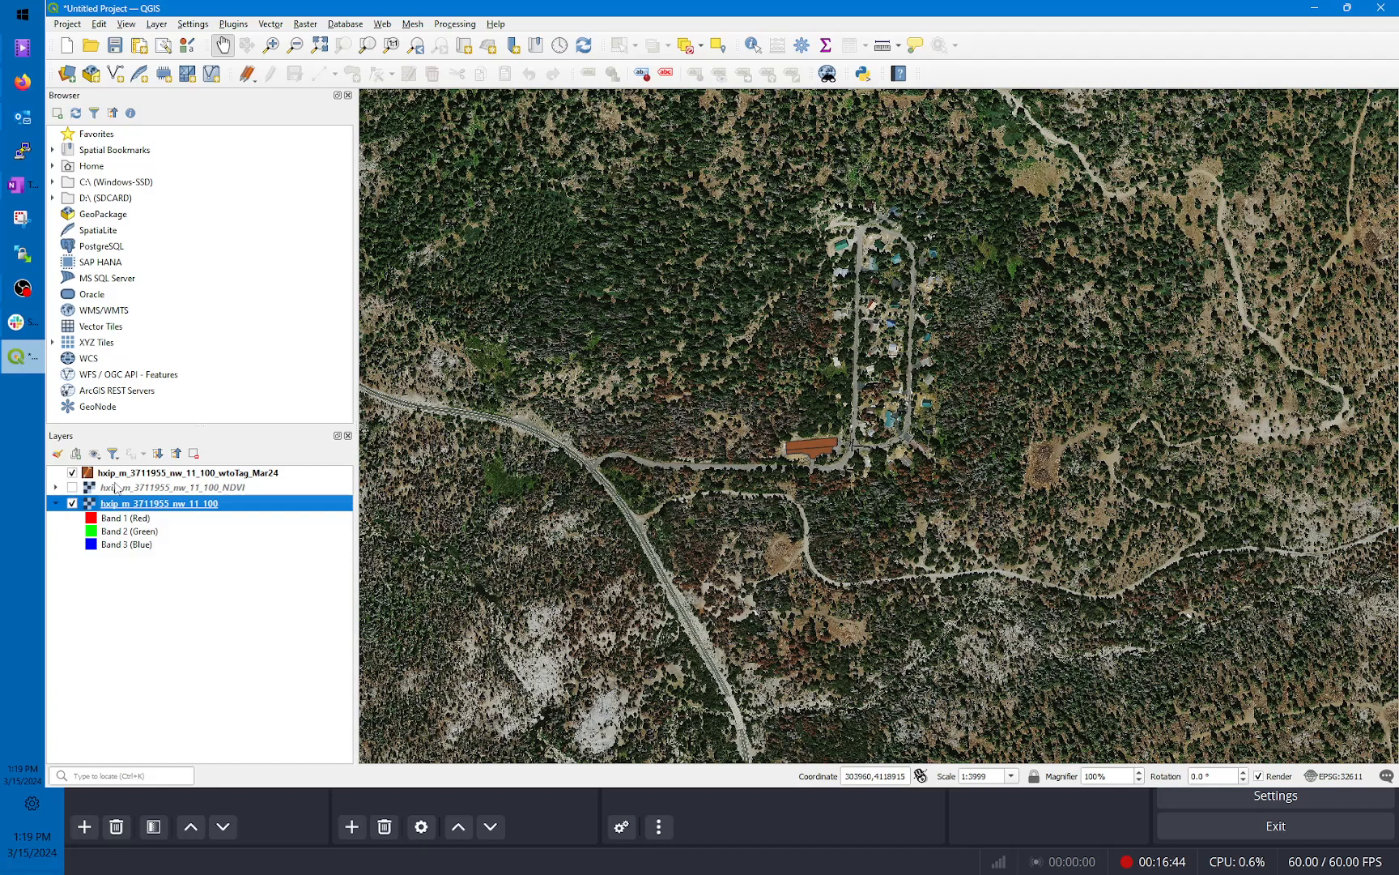
{"action": "left_click", "coordinate": [72, 488]}
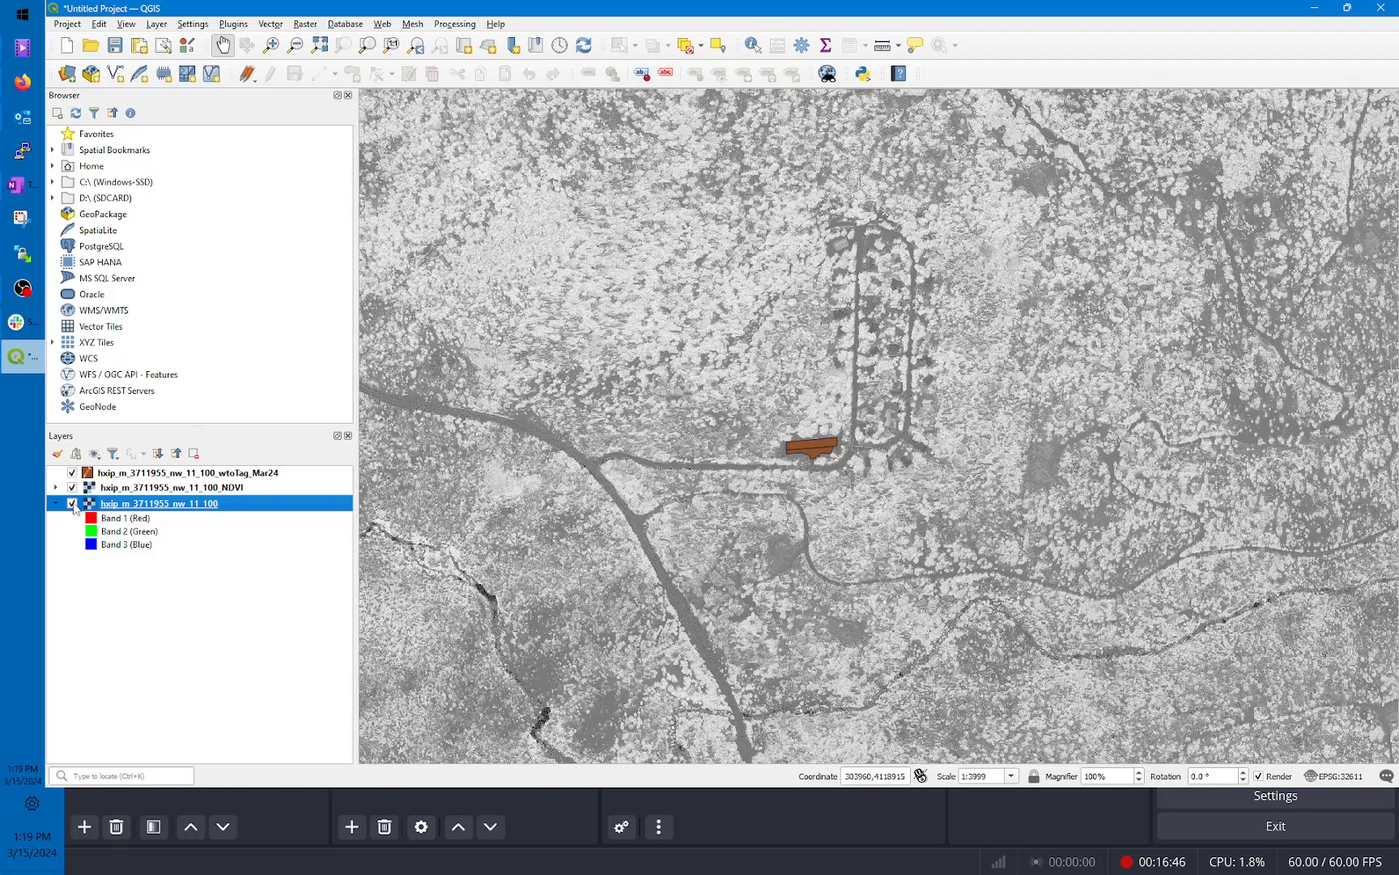
Step: Compare the NDVI layer with the aerial image by toggling layer visibility, and inspect the NDVI around the tagged building and nearby houses
{"action": "left_click", "coordinate": [72, 488]}
{"action": "left_click", "coordinate": [72, 503]}
{"action": "left_click", "coordinate": [72, 503]}
{"action": "left_click", "coordinate": [73, 503]}
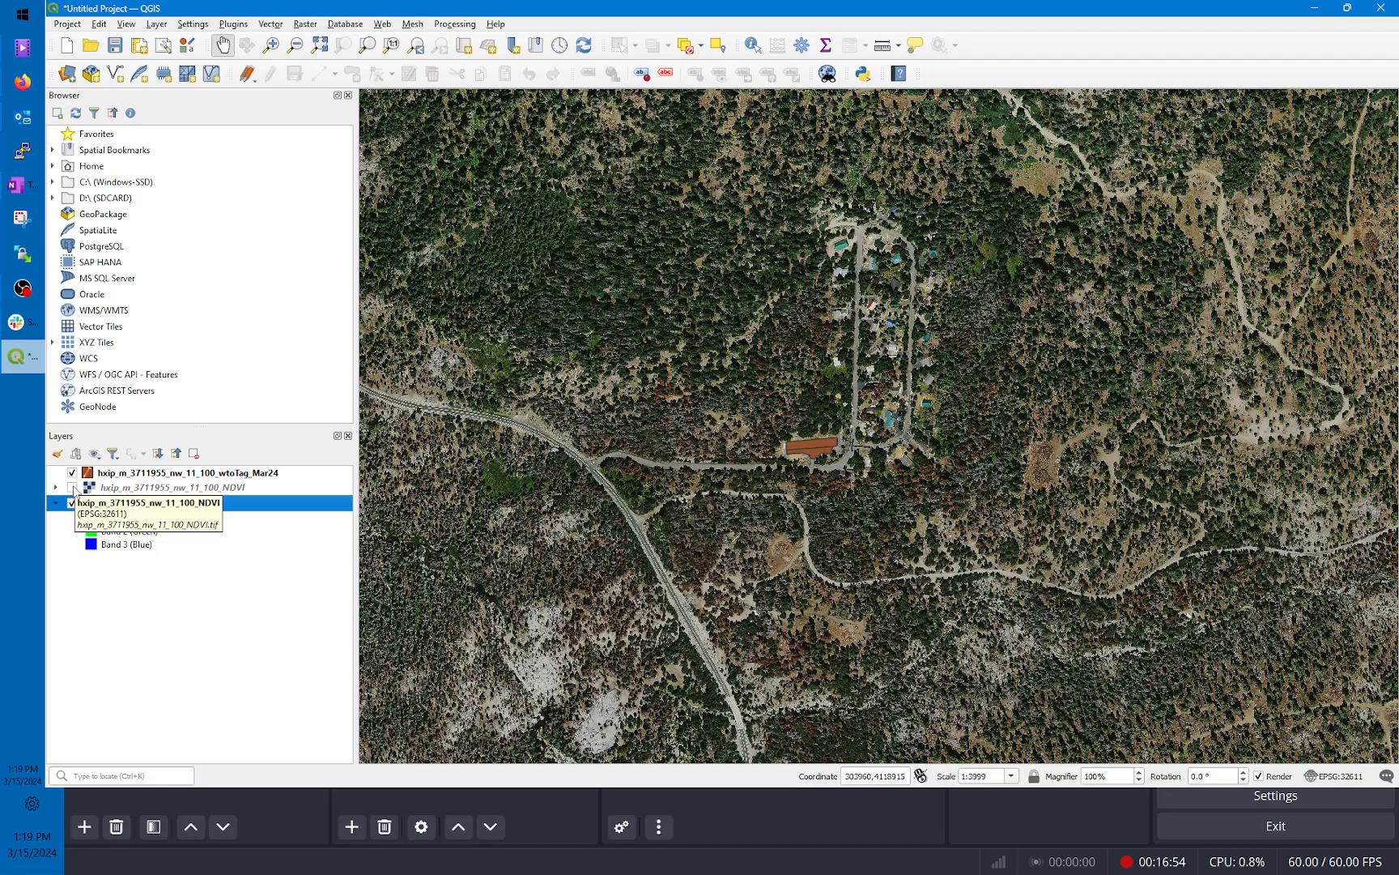
{"action": "left_click", "coordinate": [72, 487]}
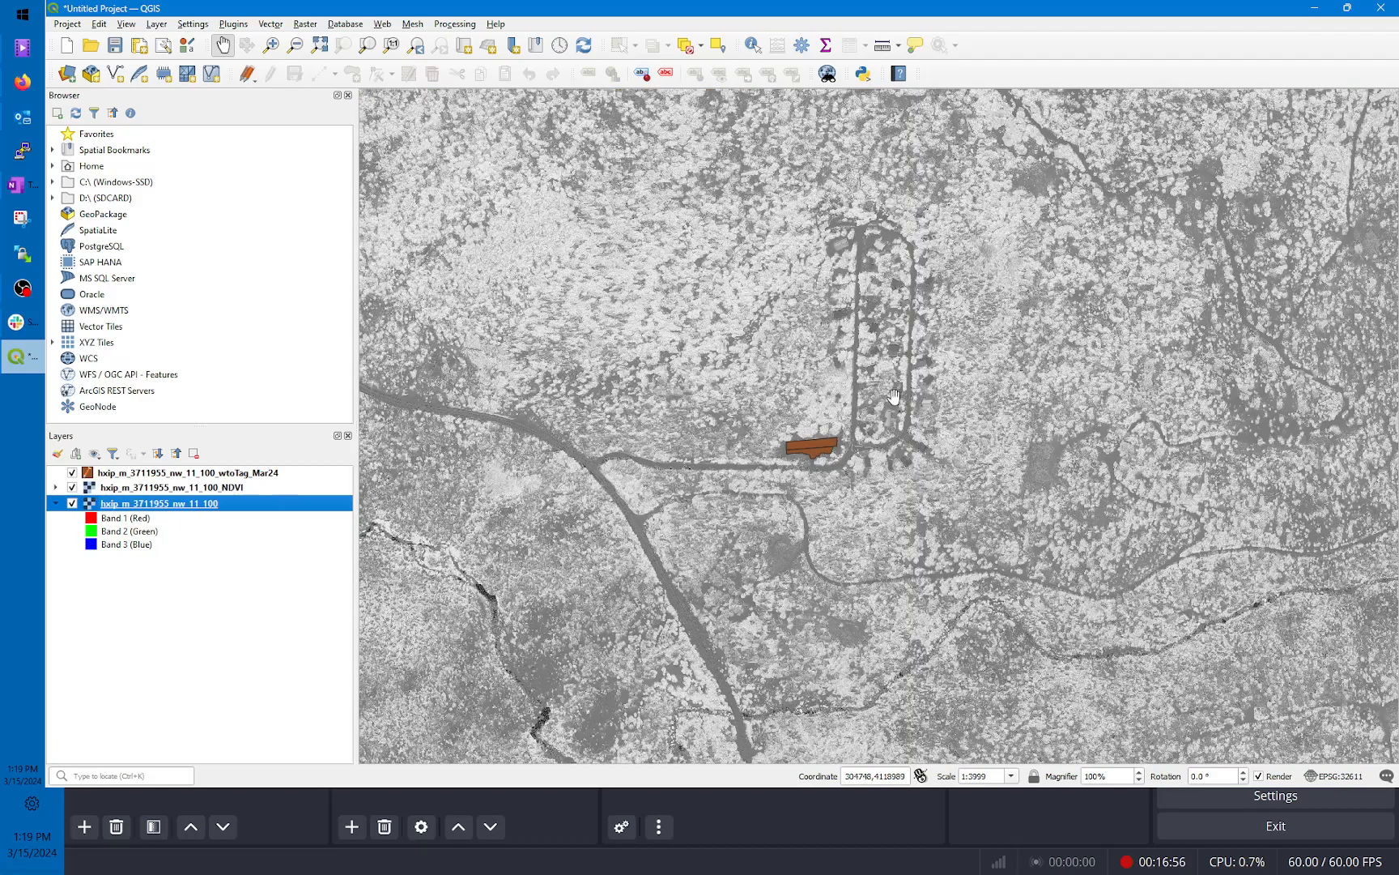
{"action": "scroll", "coordinate": [899, 439], "scroll_direction": "up", "scroll_amount": 1}
{"action": "scroll", "coordinate": [899, 439], "scroll_direction": "up", "scroll_amount": 1}
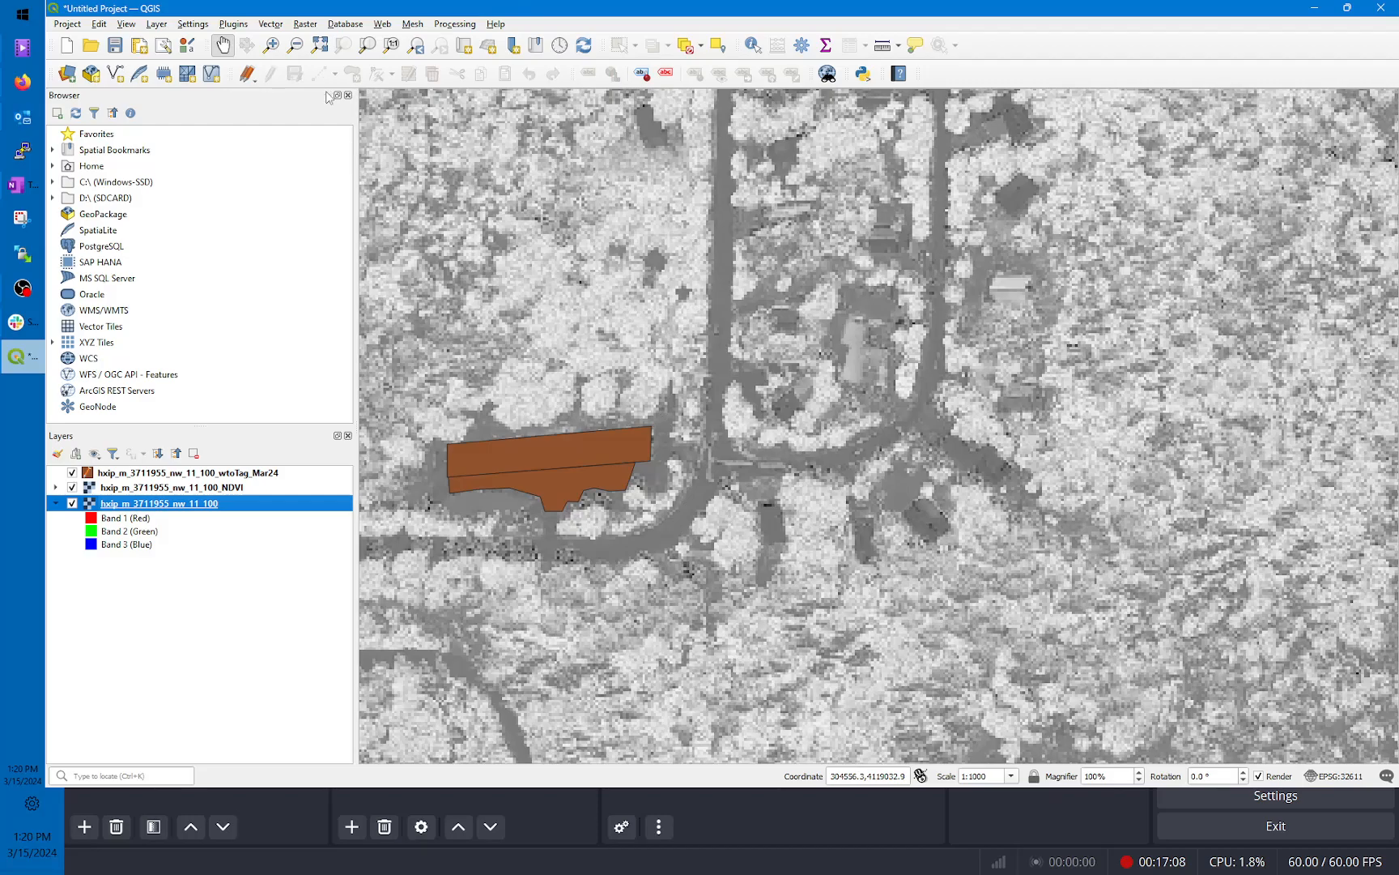
{"action": "right_click", "coordinate": [669, 311]}
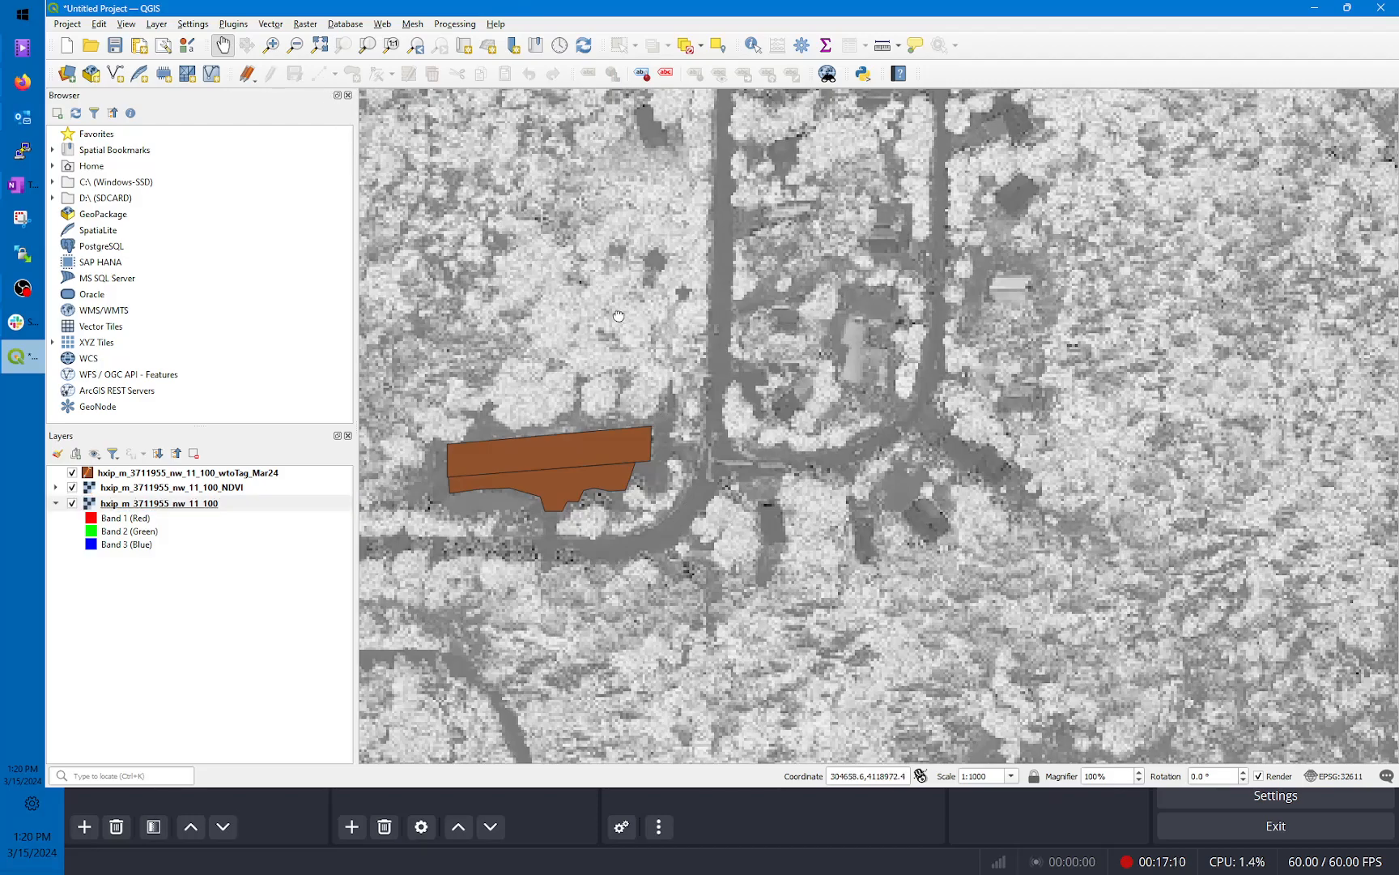
{"action": "left_click_drag", "start_coordinate": [619, 314], "coordinate": [793, 424]}
{"action": "scroll", "coordinate": [870, 406], "scroll_direction": "down", "scroll_amount": 1}
{"action": "left_click_drag", "start_coordinate": [984, 366], "coordinate": [931, 373]}
Step: Set the color gradient of the hxip_m_3711955_nw_11_100_NDVI layer to White to Black in its symbology and apply it
{"action": "left_click", "coordinate": [232, 489]}
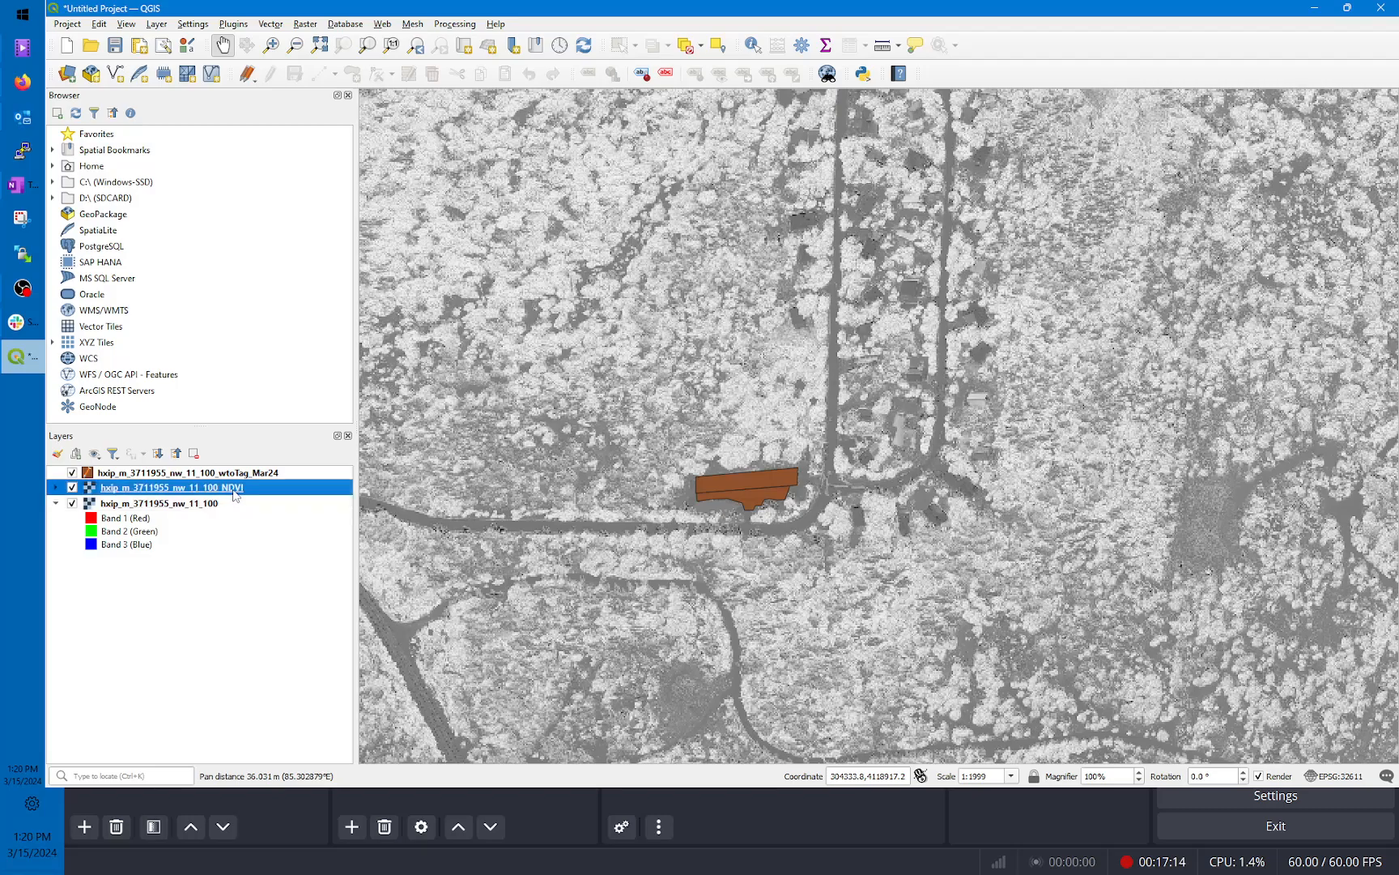
{"action": "right_click", "coordinate": [234, 489]}
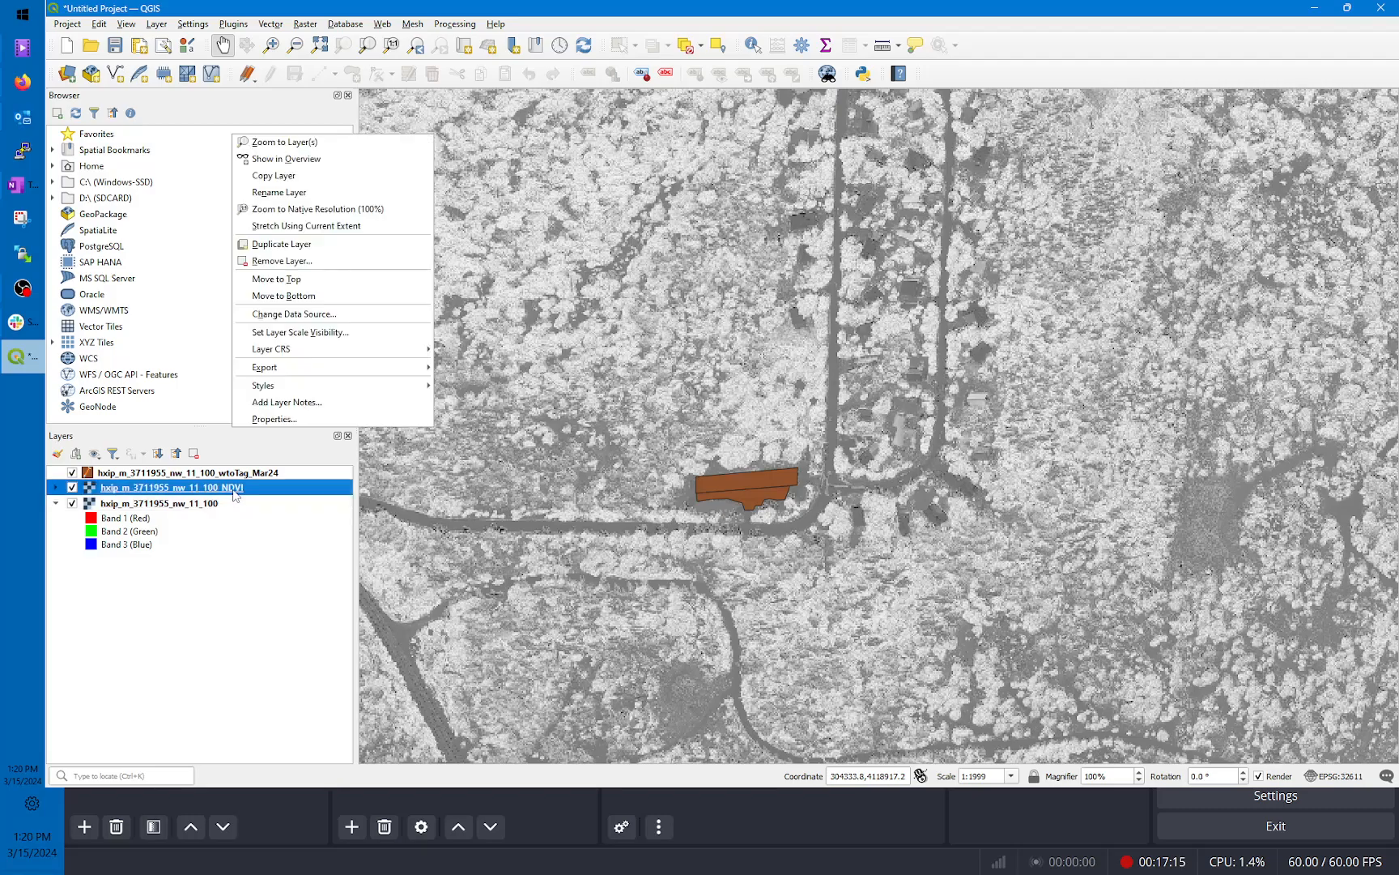
{"action": "left_click", "coordinate": [275, 418]}
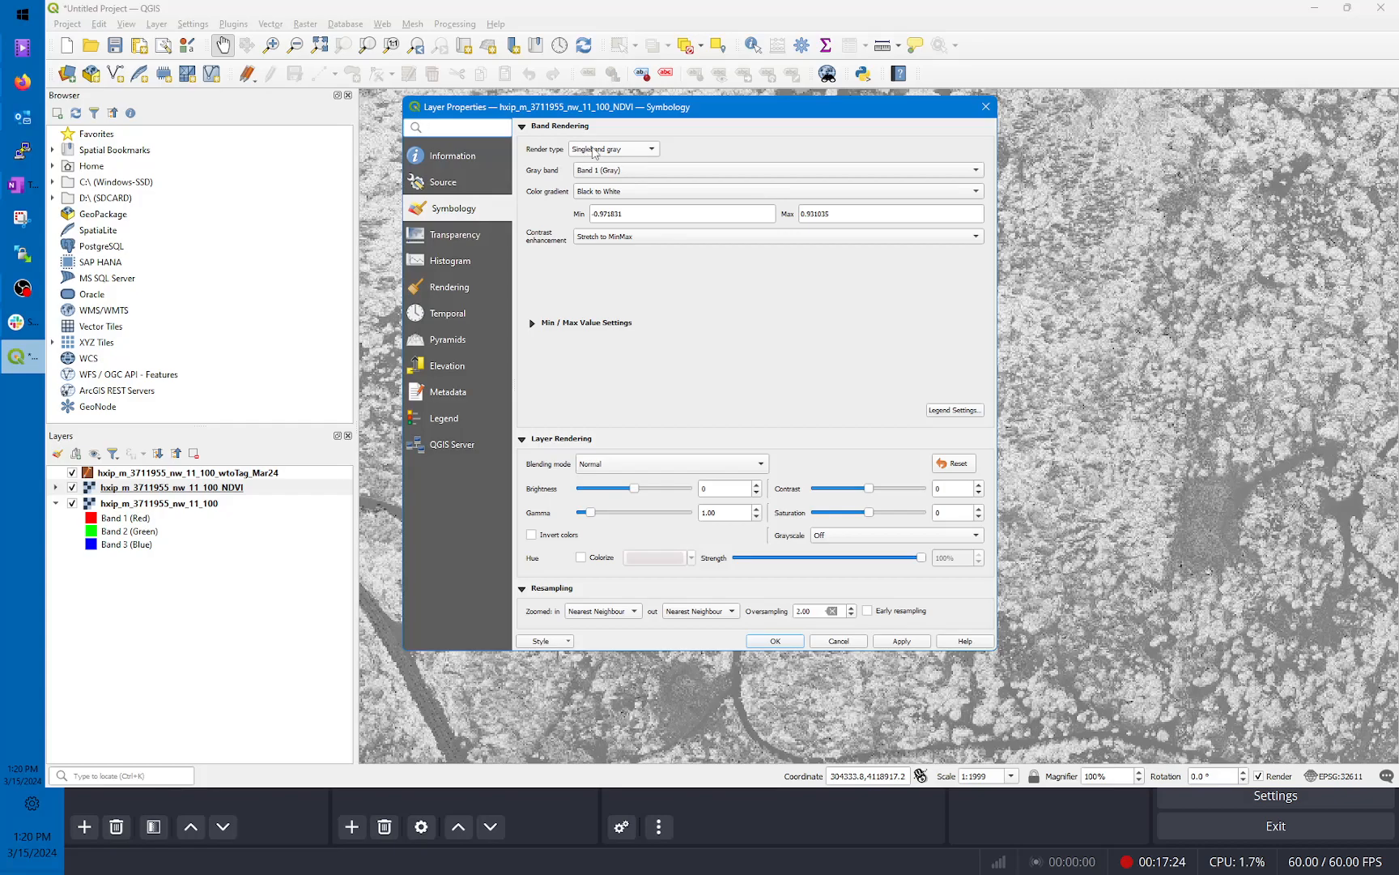
{"action": "left_click", "coordinate": [619, 199]}
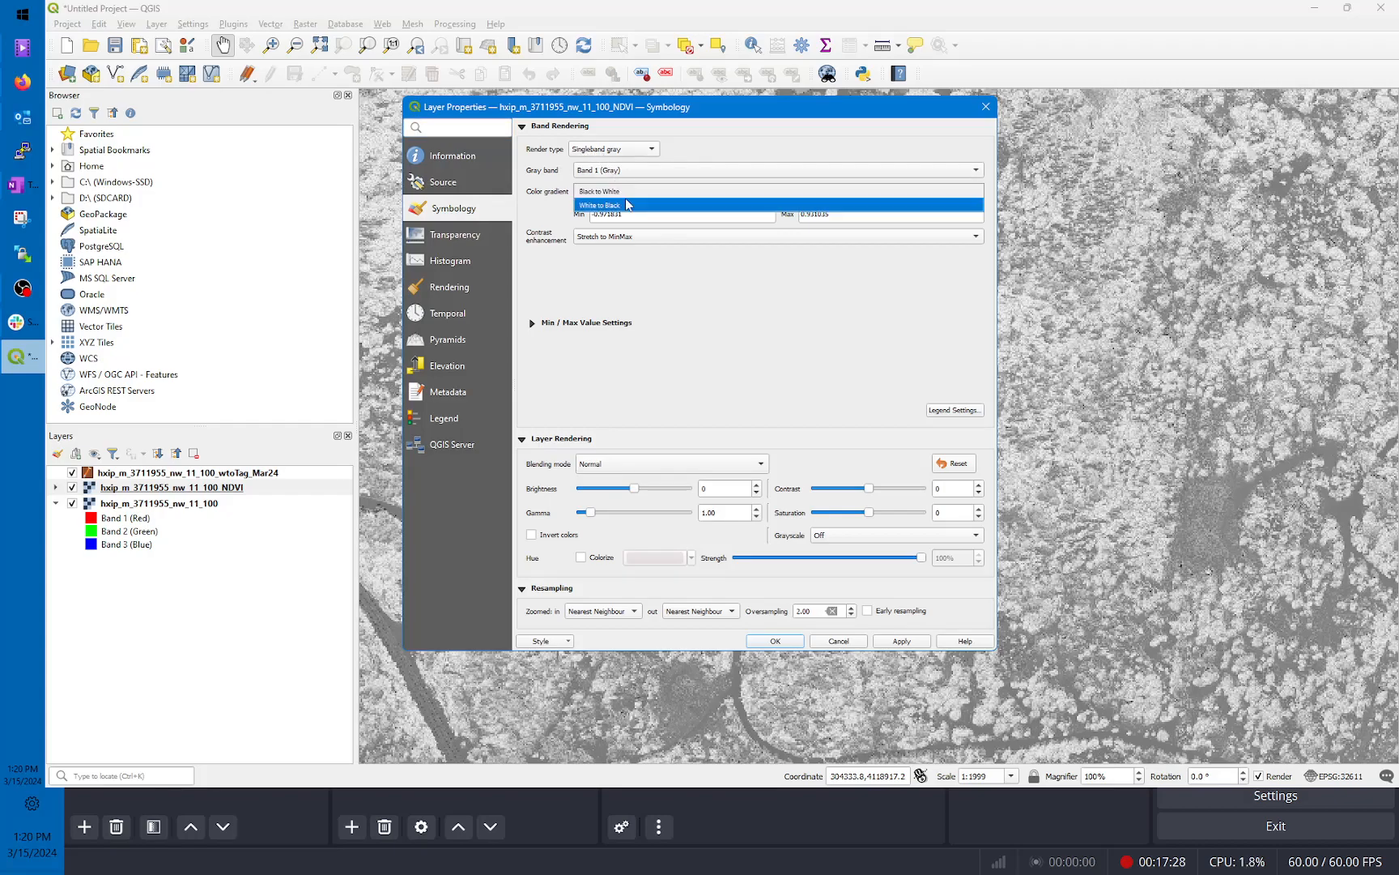
{"action": "left_click", "coordinate": [629, 204]}
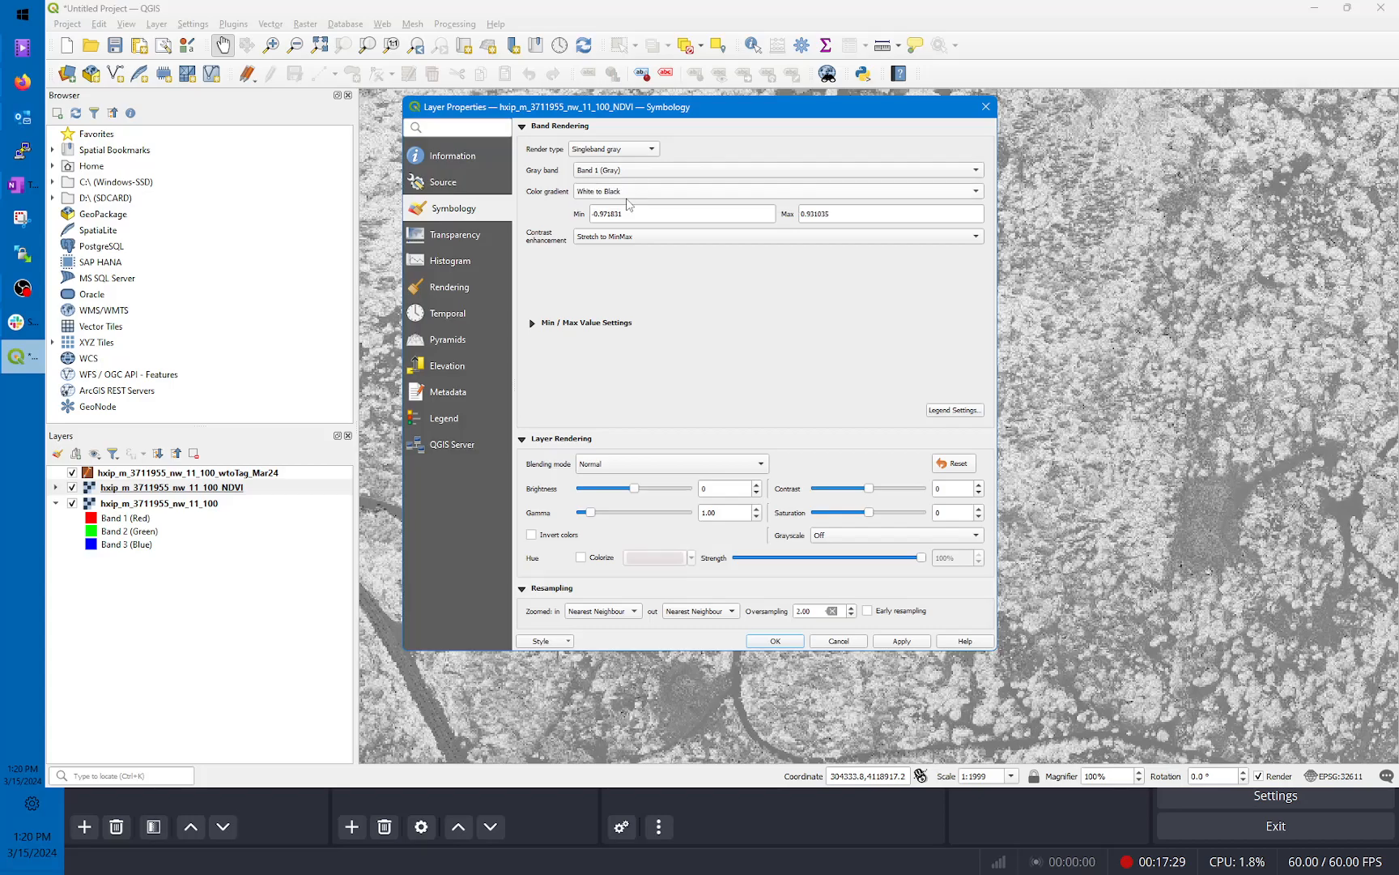
{"action": "left_click", "coordinate": [902, 642]}
{"action": "left_click", "coordinate": [778, 642]}
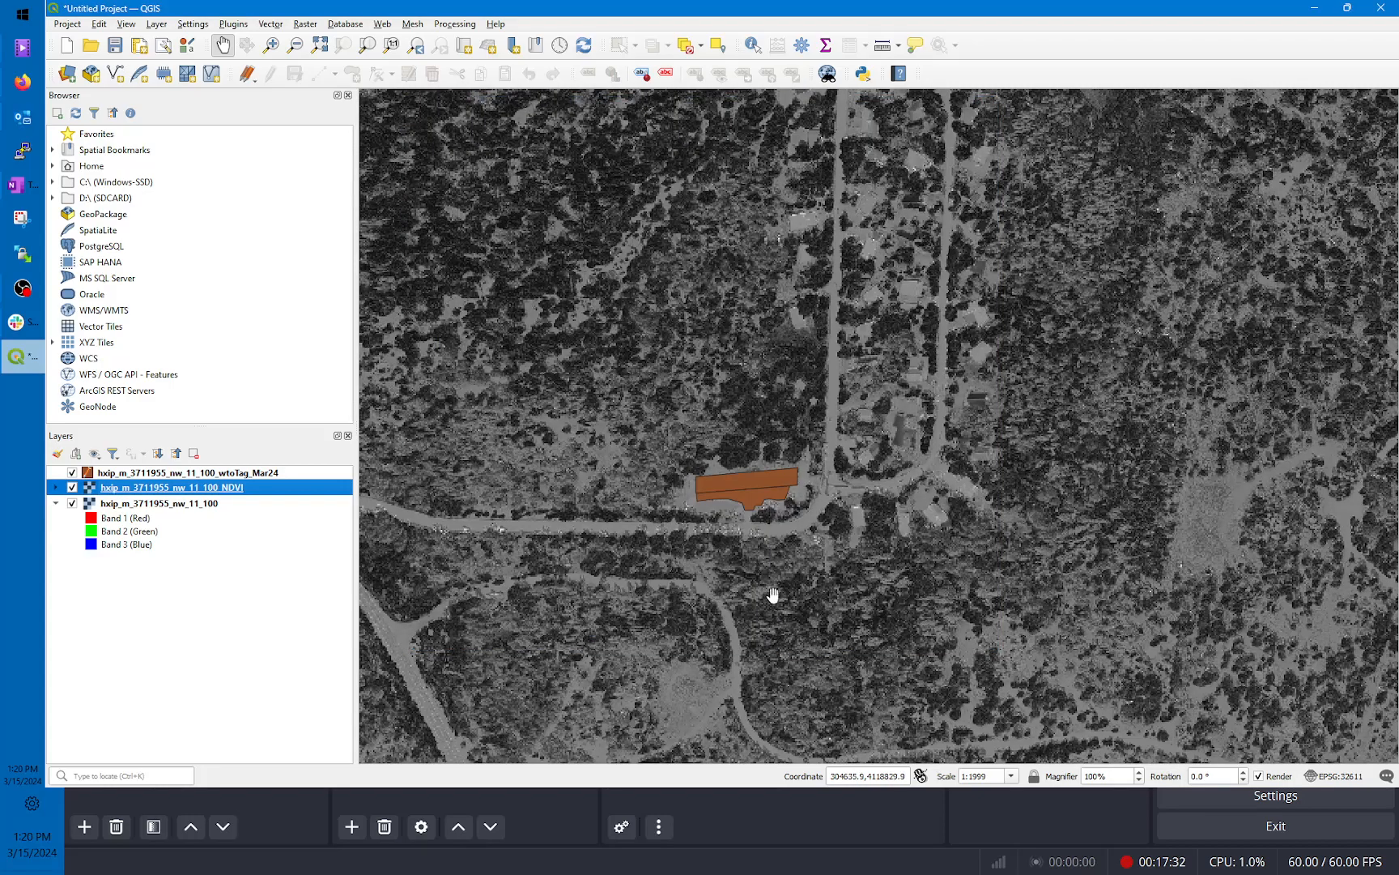
Step: Compare the White to Black NDVI with the aerial image around the tagged building by hiding and showing the NDVI layer
{"action": "scroll", "coordinate": [790, 462], "scroll_direction": "up", "scroll_amount": 1}
{"action": "scroll", "coordinate": [825, 441], "scroll_direction": "up", "scroll_amount": 1}
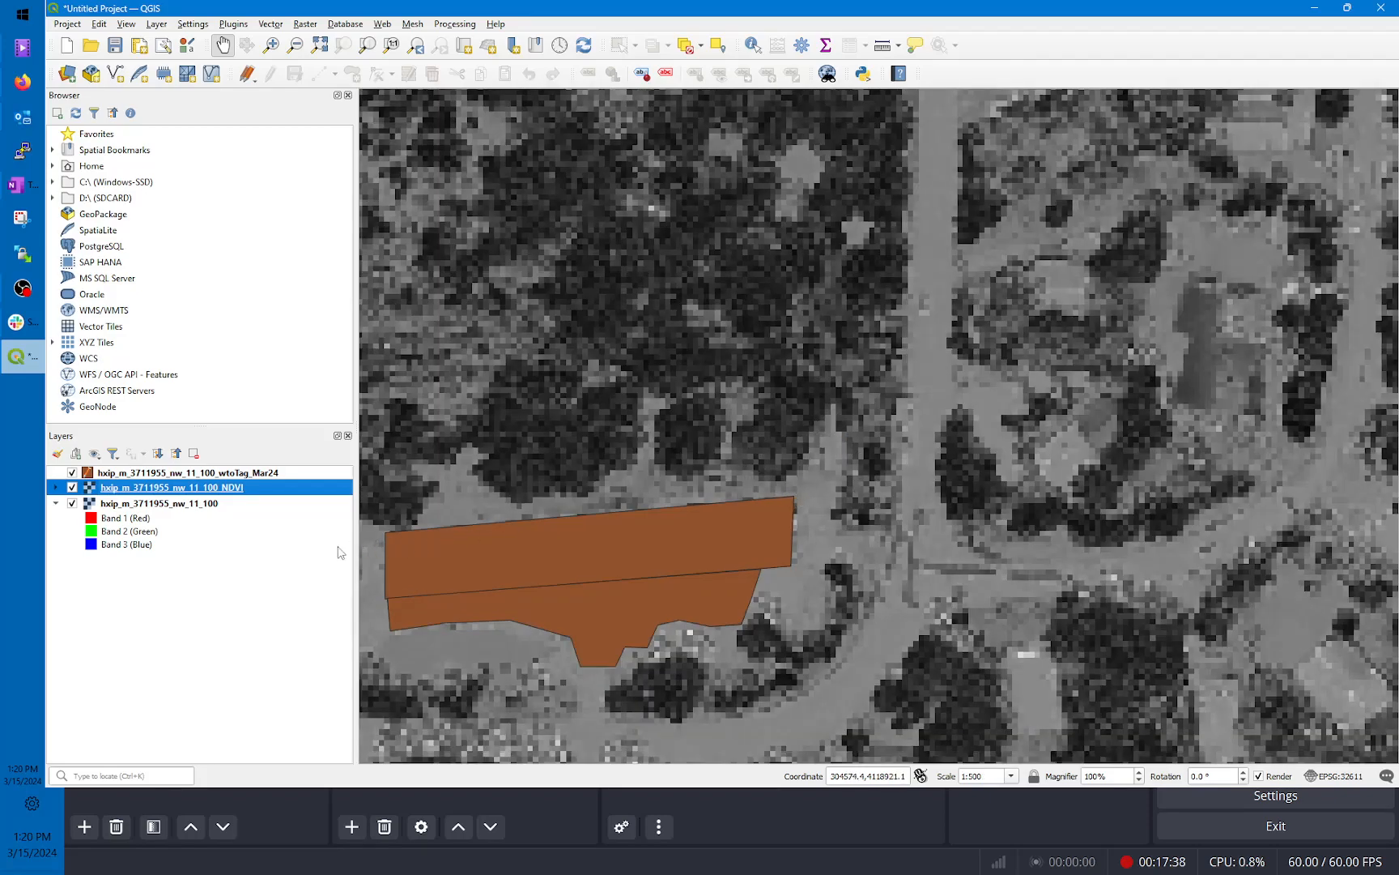
{"action": "left_click", "coordinate": [72, 487]}
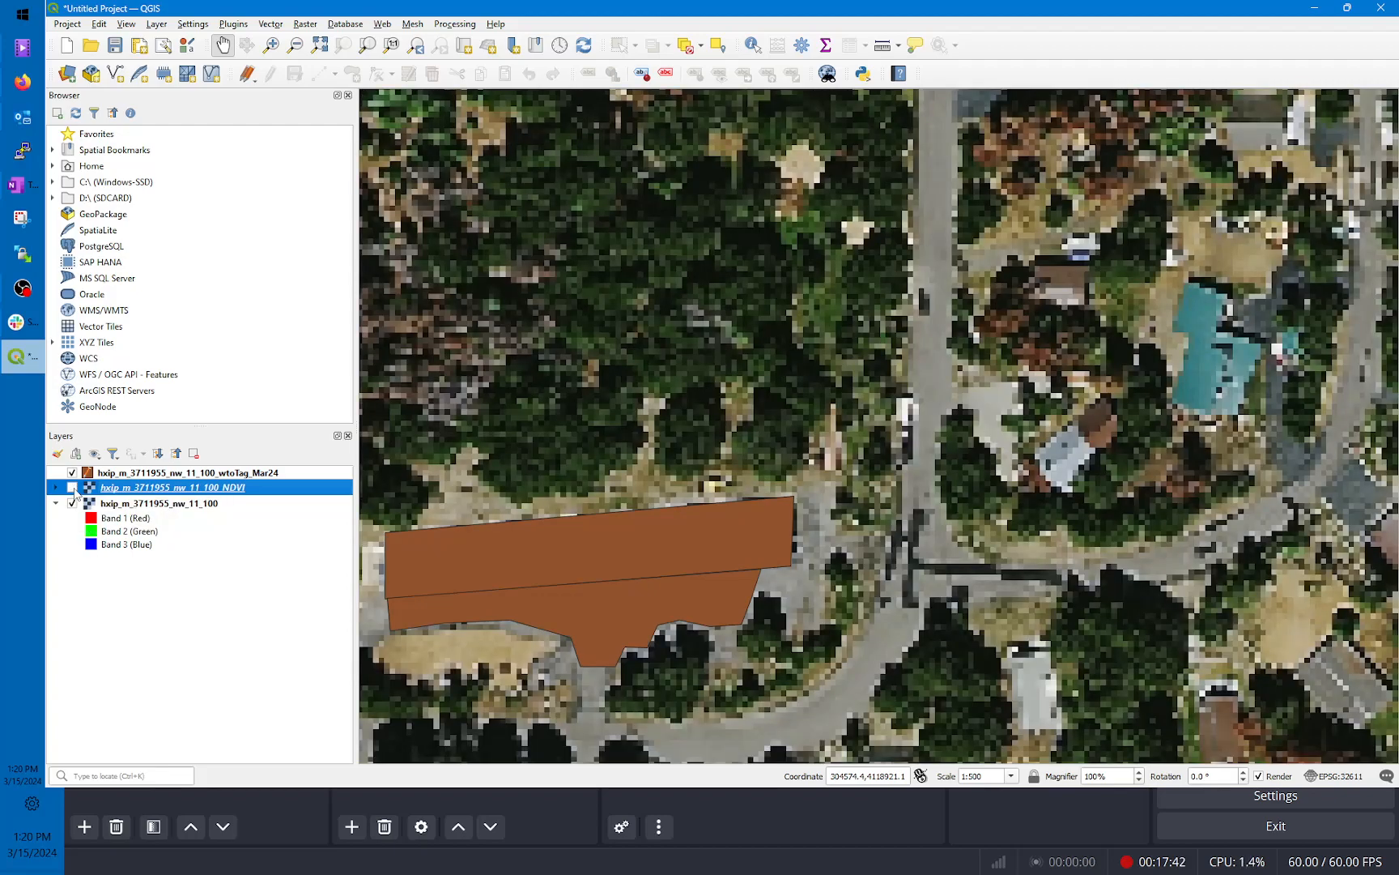
{"action": "left_click", "coordinate": [72, 487]}
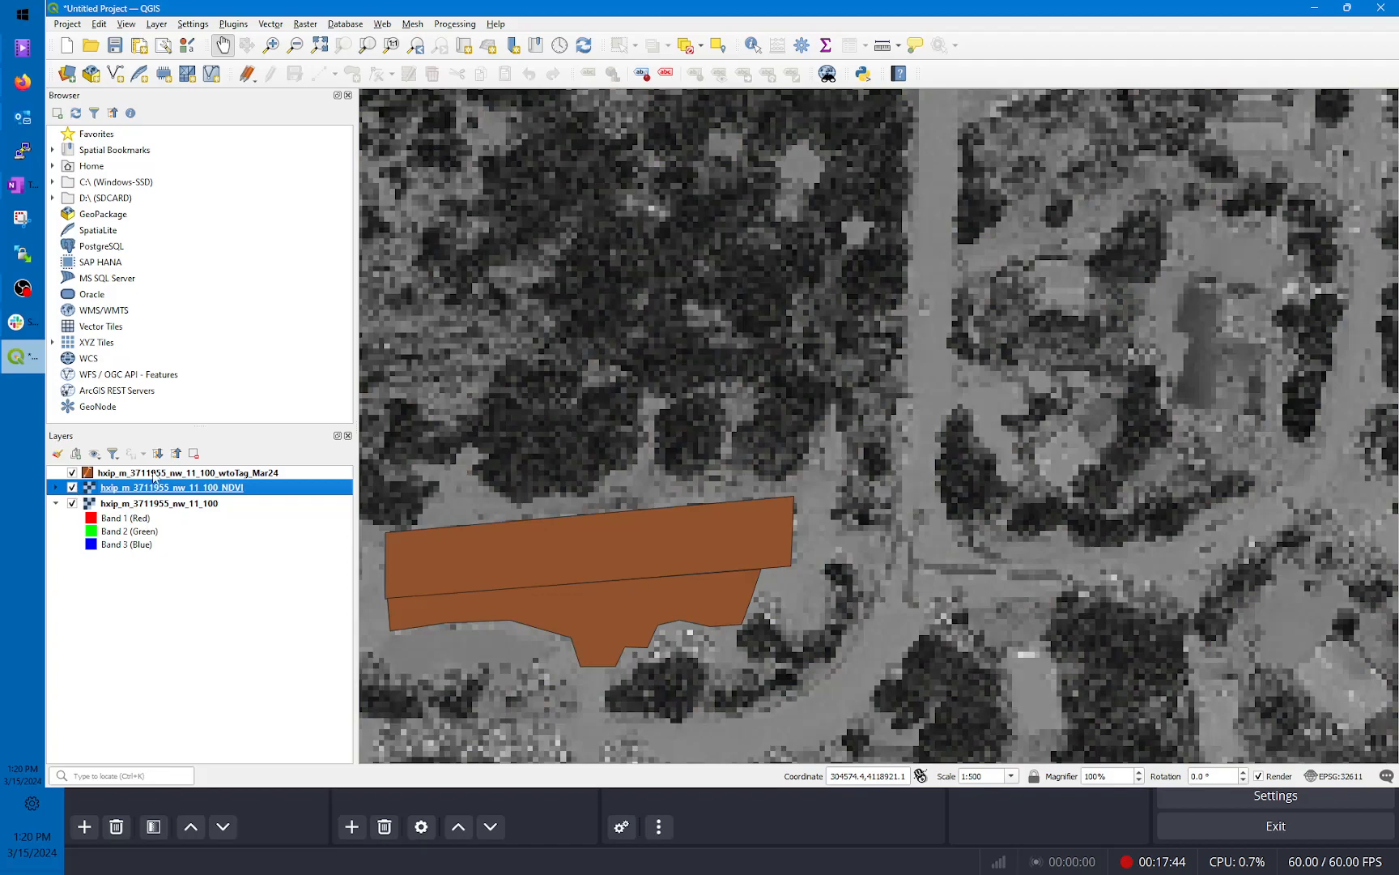
Step: Examine the tree crowns just north of the tagged building up close, alternating between the NDVI layer and the aerial image
{"action": "scroll", "coordinate": [821, 400], "scroll_direction": "up", "scroll_amount": 2}
{"action": "scroll", "coordinate": [765, 434], "scroll_direction": "down", "scroll_amount": 1}
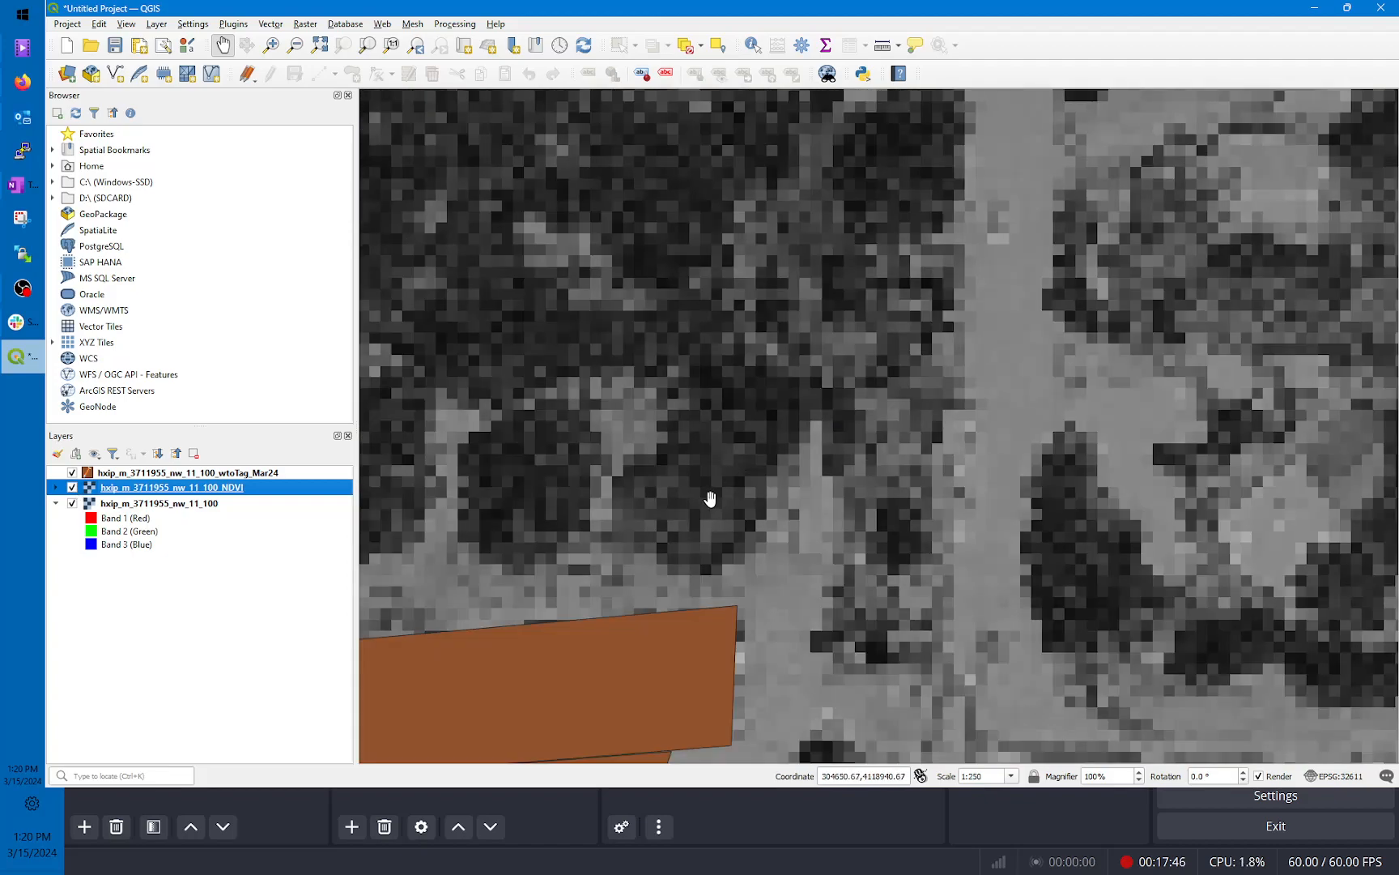
{"action": "left_click_drag", "start_coordinate": [712, 495], "coordinate": [760, 502]}
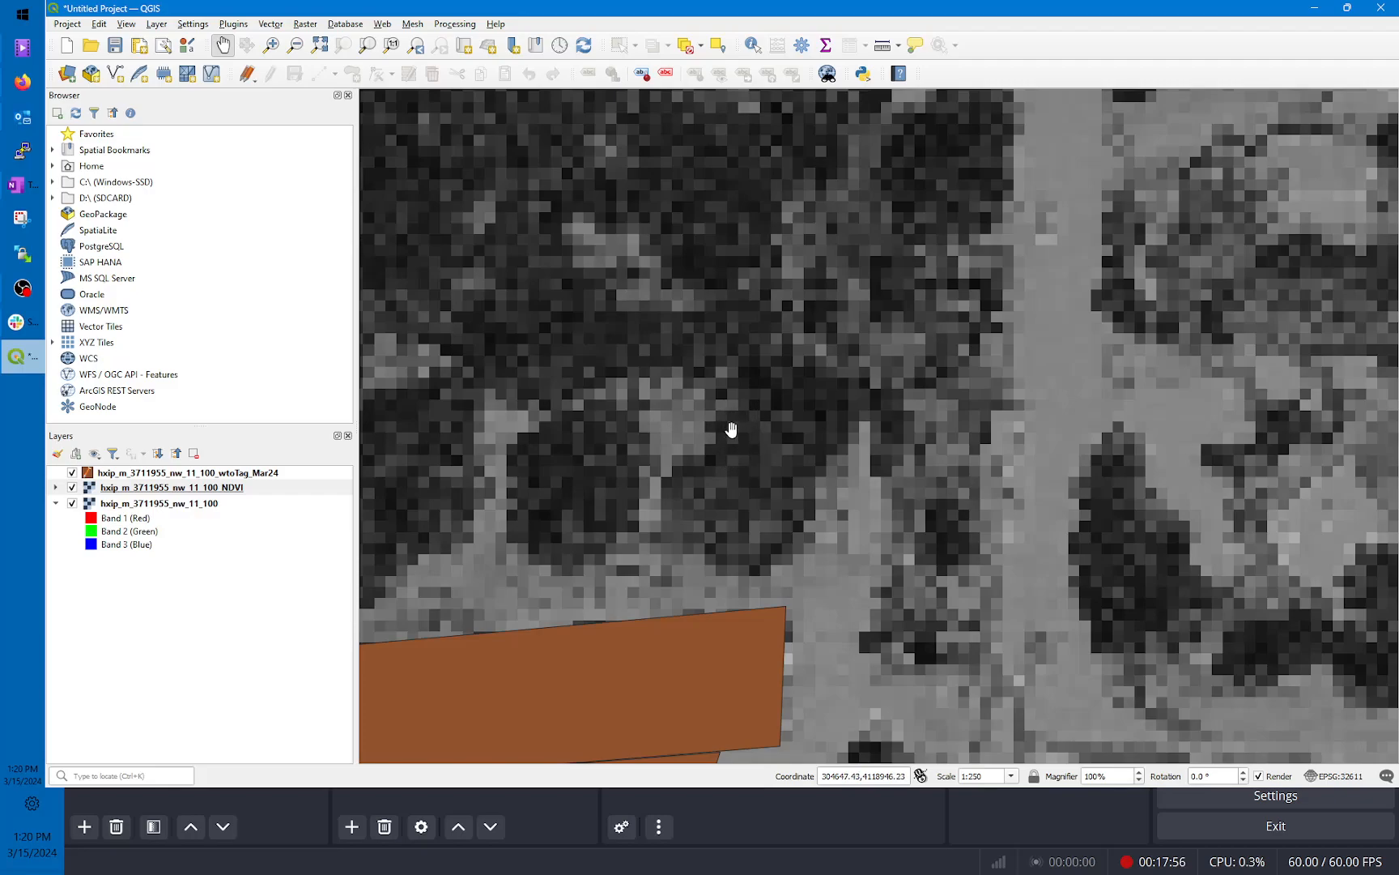
{"action": "left_click", "coordinate": [73, 487]}
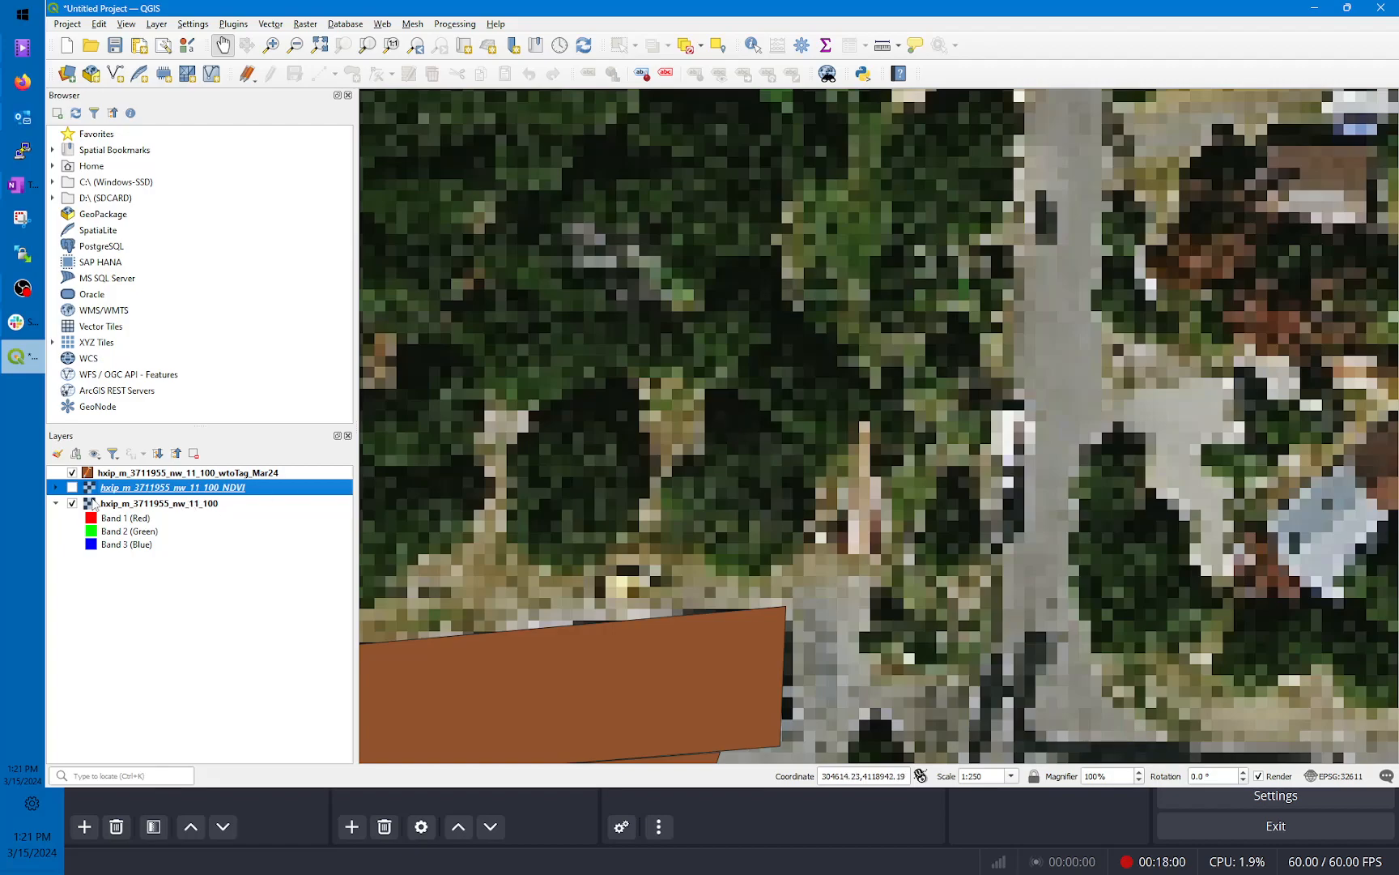
{"action": "left_click", "coordinate": [74, 488]}
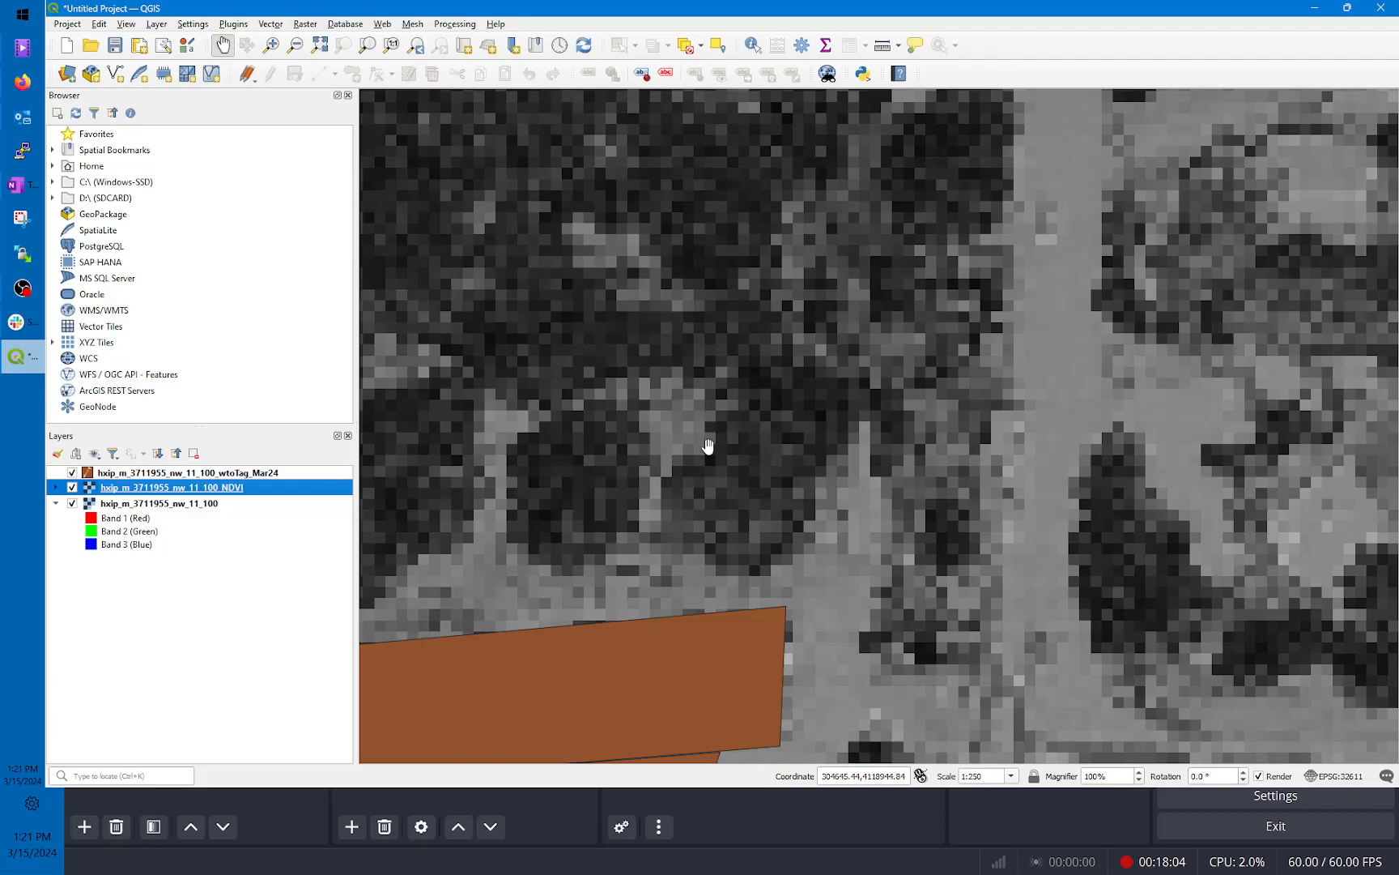
{"action": "left_click", "coordinate": [73, 488]}
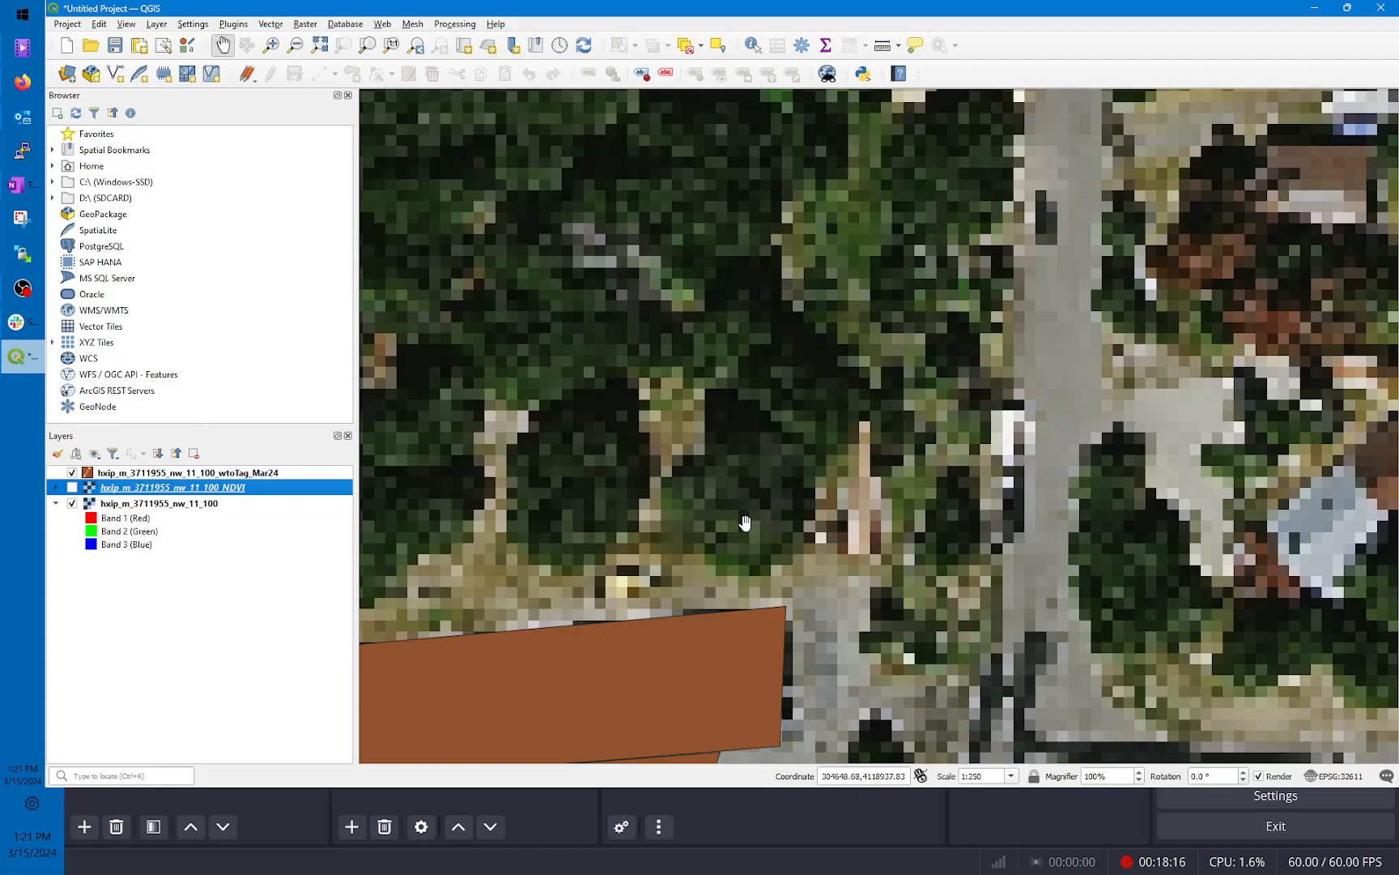
{"action": "left_click", "coordinate": [72, 487]}
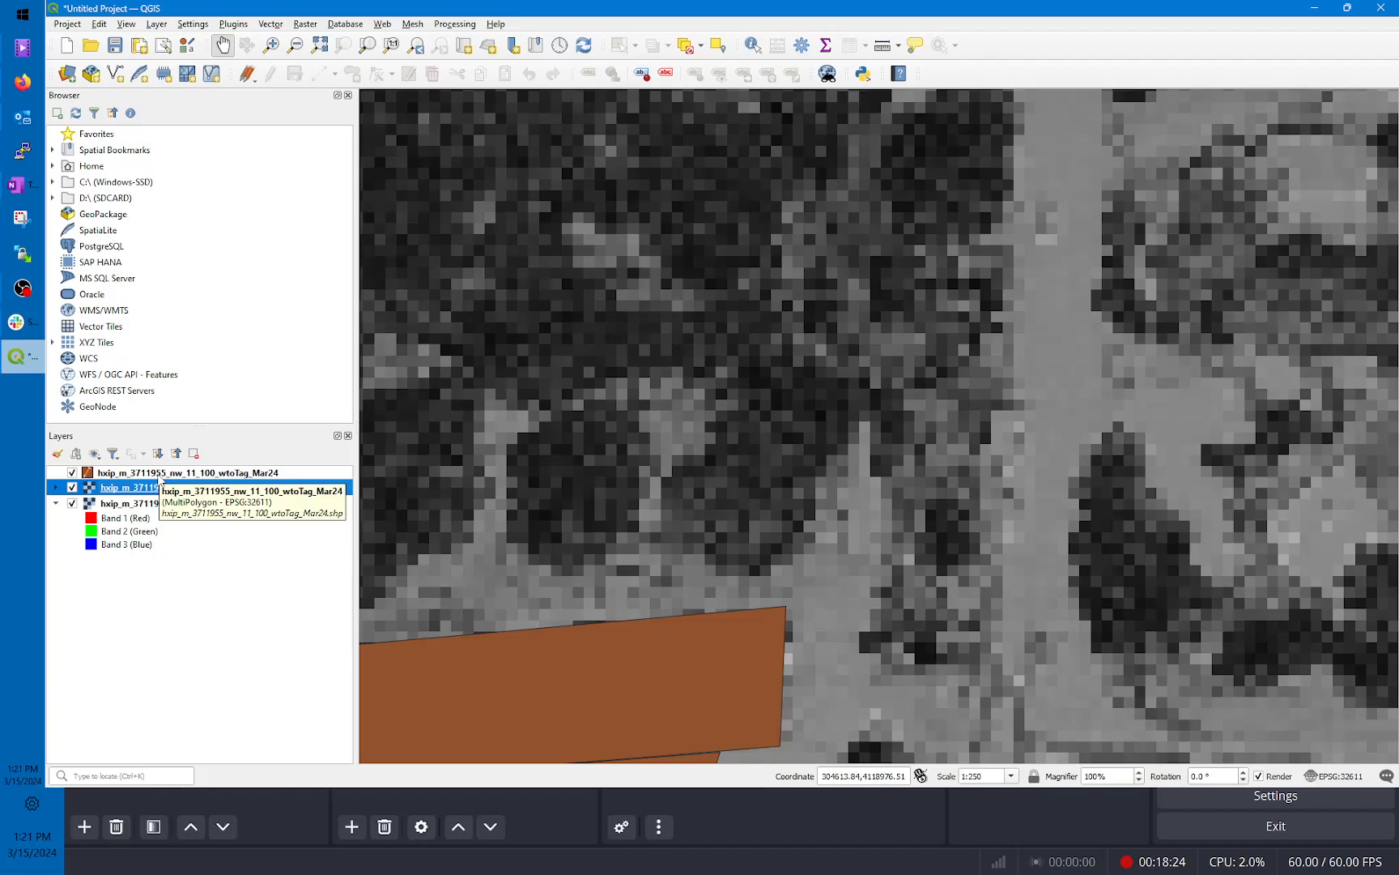
Step: Digitize a polygon in hxip_m_3711955_nw_11_100_wtoTag_Mar24 around the dark tree crown just north of the building's east end, with id 4
{"action": "left_click", "coordinate": [160, 475]}
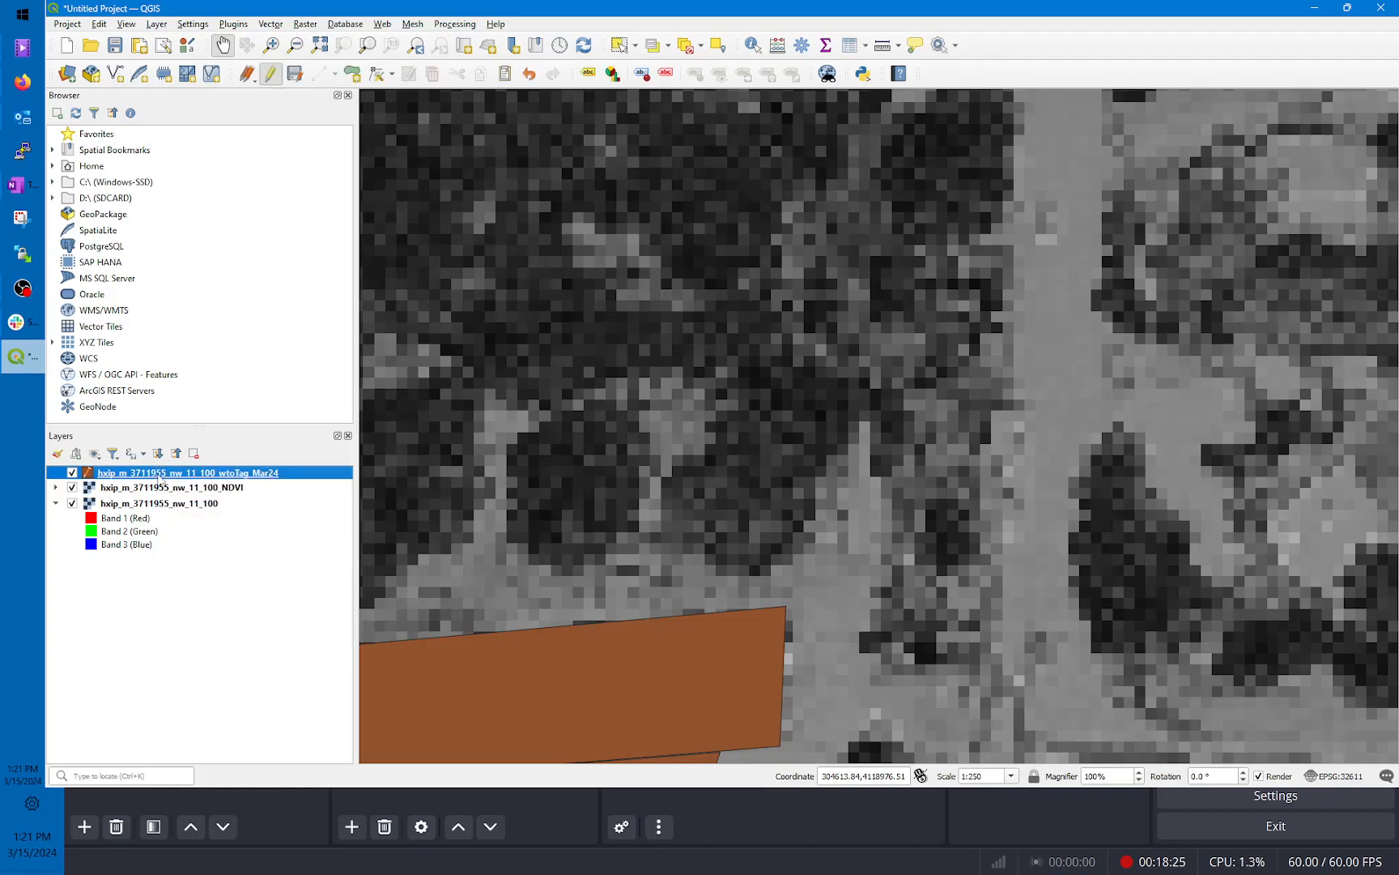
{"action": "left_click", "coordinate": [351, 80]}
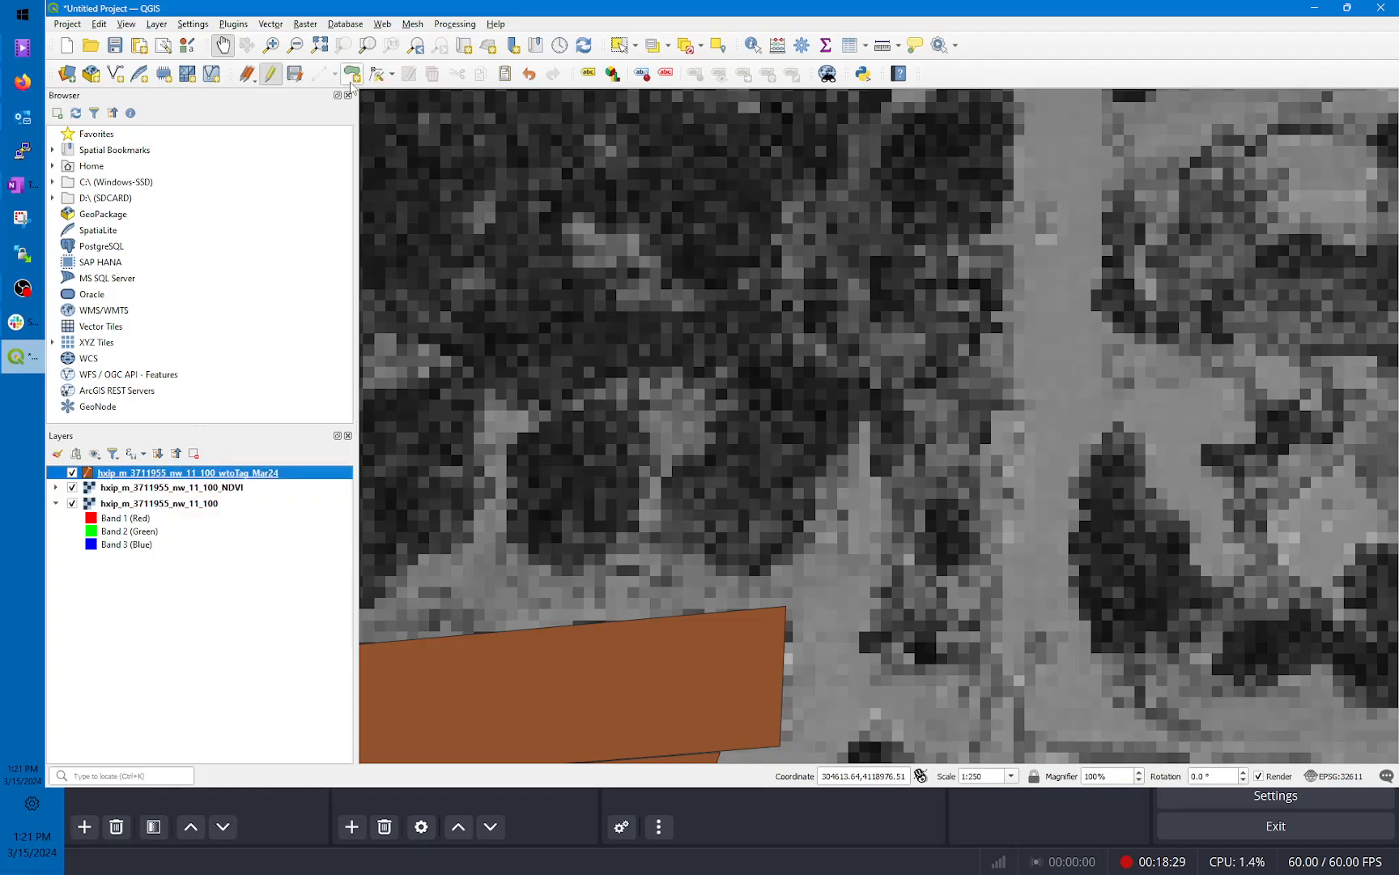
{"action": "left_click", "coordinate": [718, 572]}
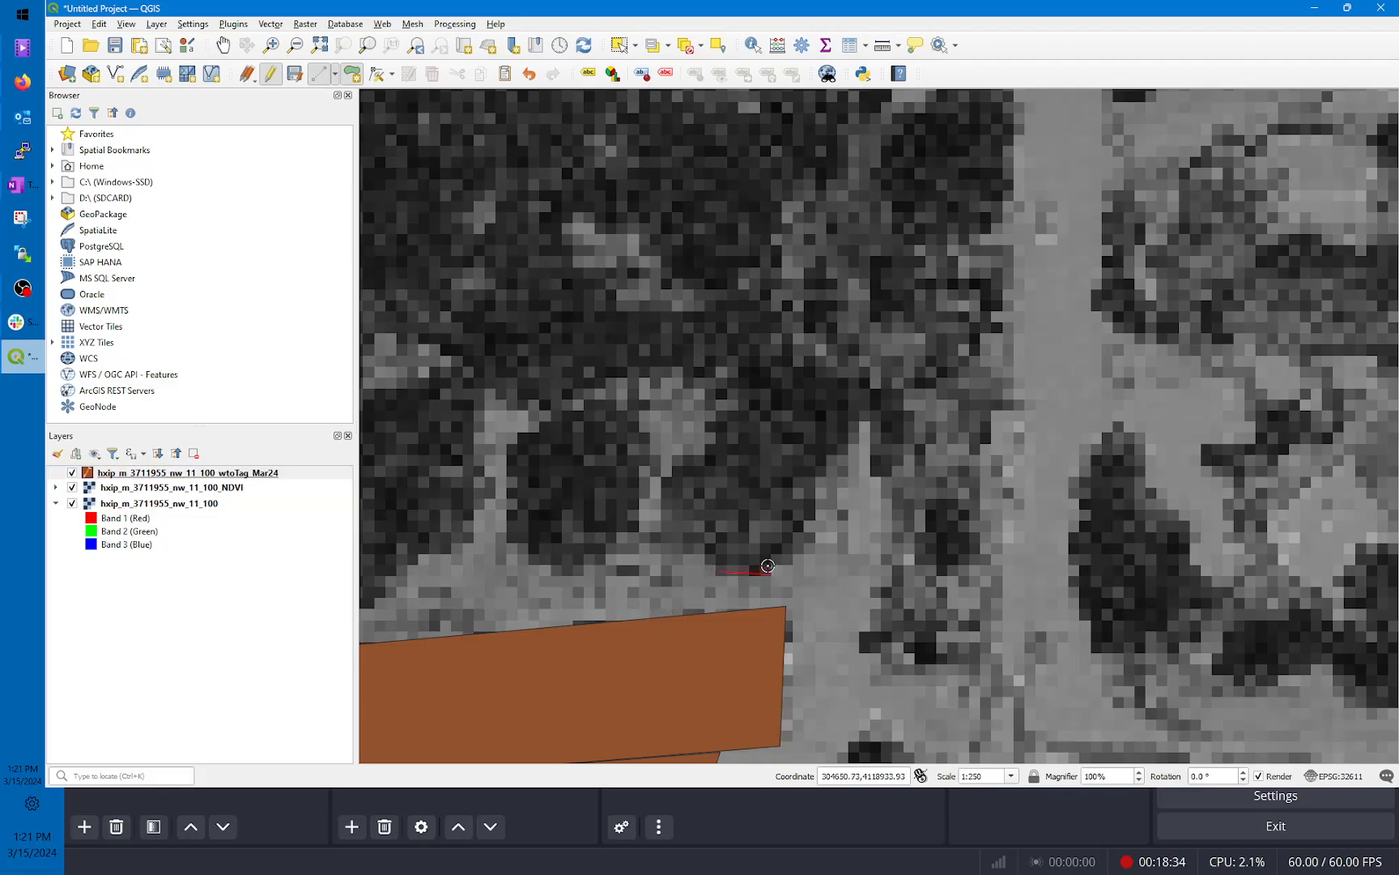
{"action": "left_click", "coordinate": [769, 566]}
{"action": "left_click", "coordinate": [803, 526]}
{"action": "left_click", "coordinate": [881, 402]}
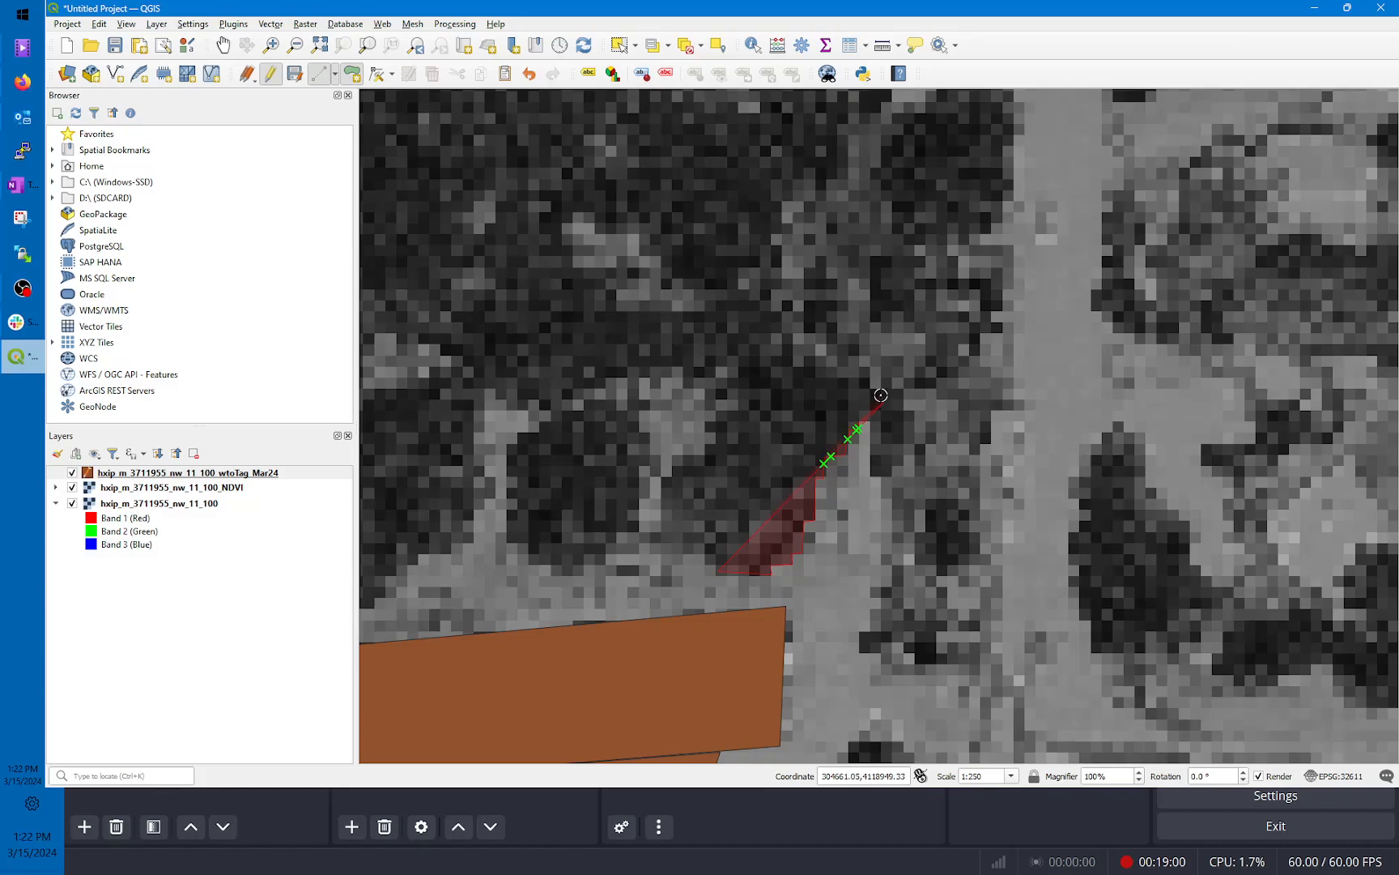
{"action": "left_click", "coordinate": [860, 377]}
{"action": "left_click", "coordinate": [827, 378]}
{"action": "left_click", "coordinate": [782, 333]}
{"action": "left_click", "coordinate": [762, 364]}
{"action": "left_click", "coordinate": [759, 344]}
{"action": "left_click", "coordinate": [754, 344]}
{"action": "left_click", "coordinate": [741, 366]}
{"action": "right_click", "coordinate": [750, 501]}
{"action": "type", "text": "4"}
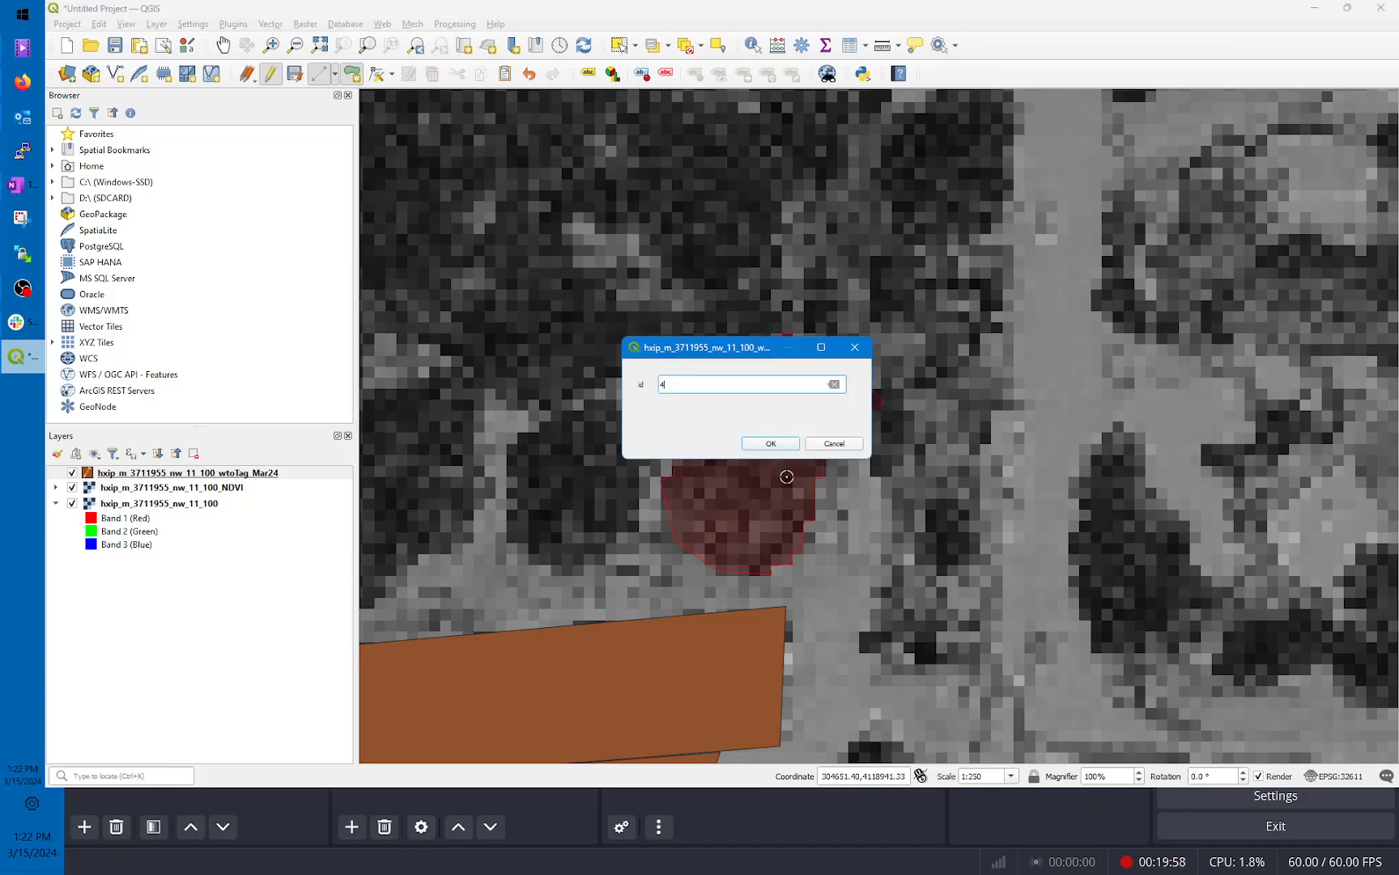
{"action": "left_click", "coordinate": [771, 444]}
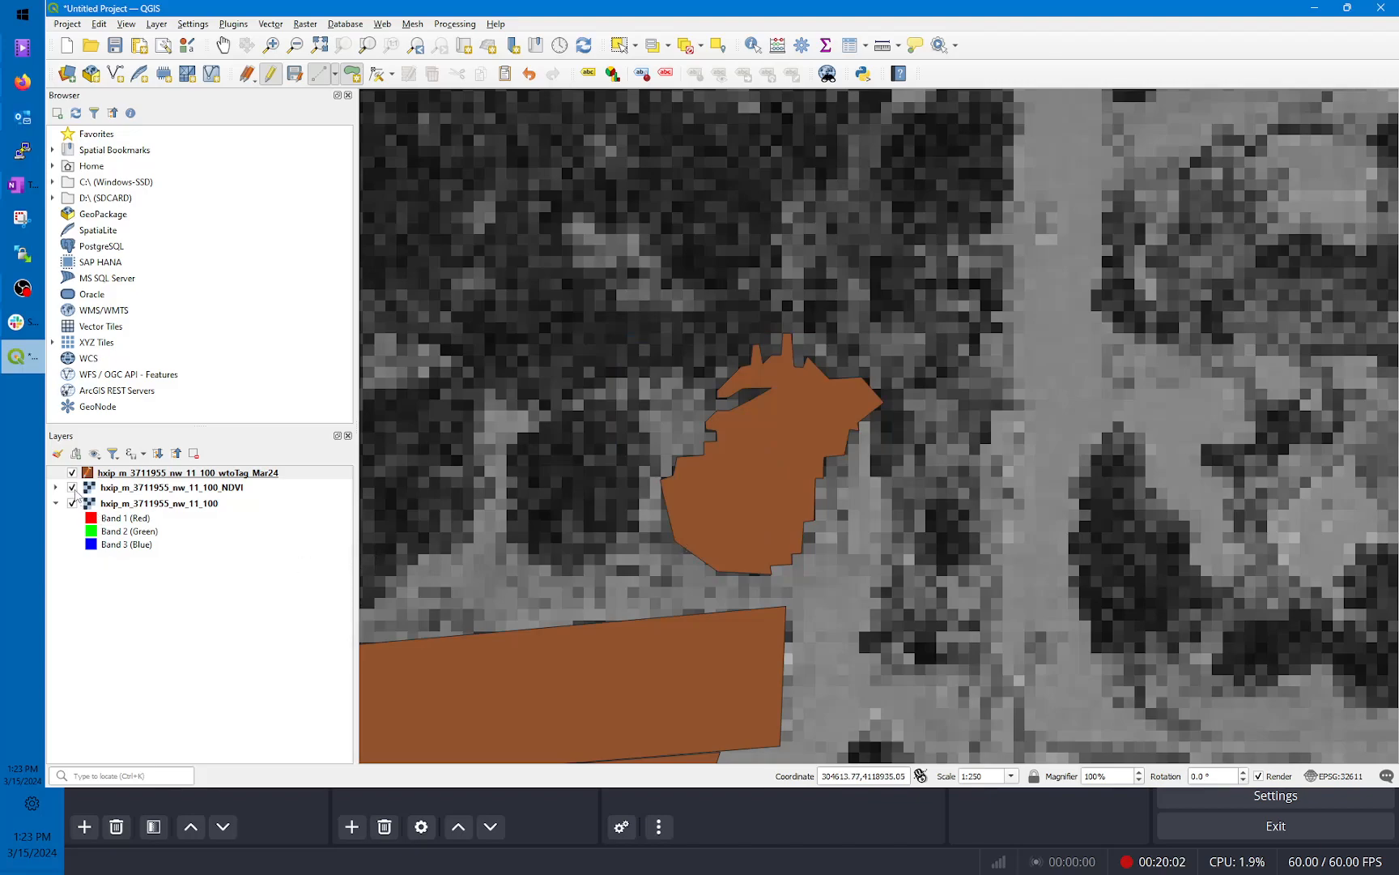
Step: Check the new tree polygon against the aerial image by hiding the NDVI layer and toggling the tag layer's visibility
{"action": "left_click", "coordinate": [72, 487]}
{"action": "left_click", "coordinate": [72, 488]}
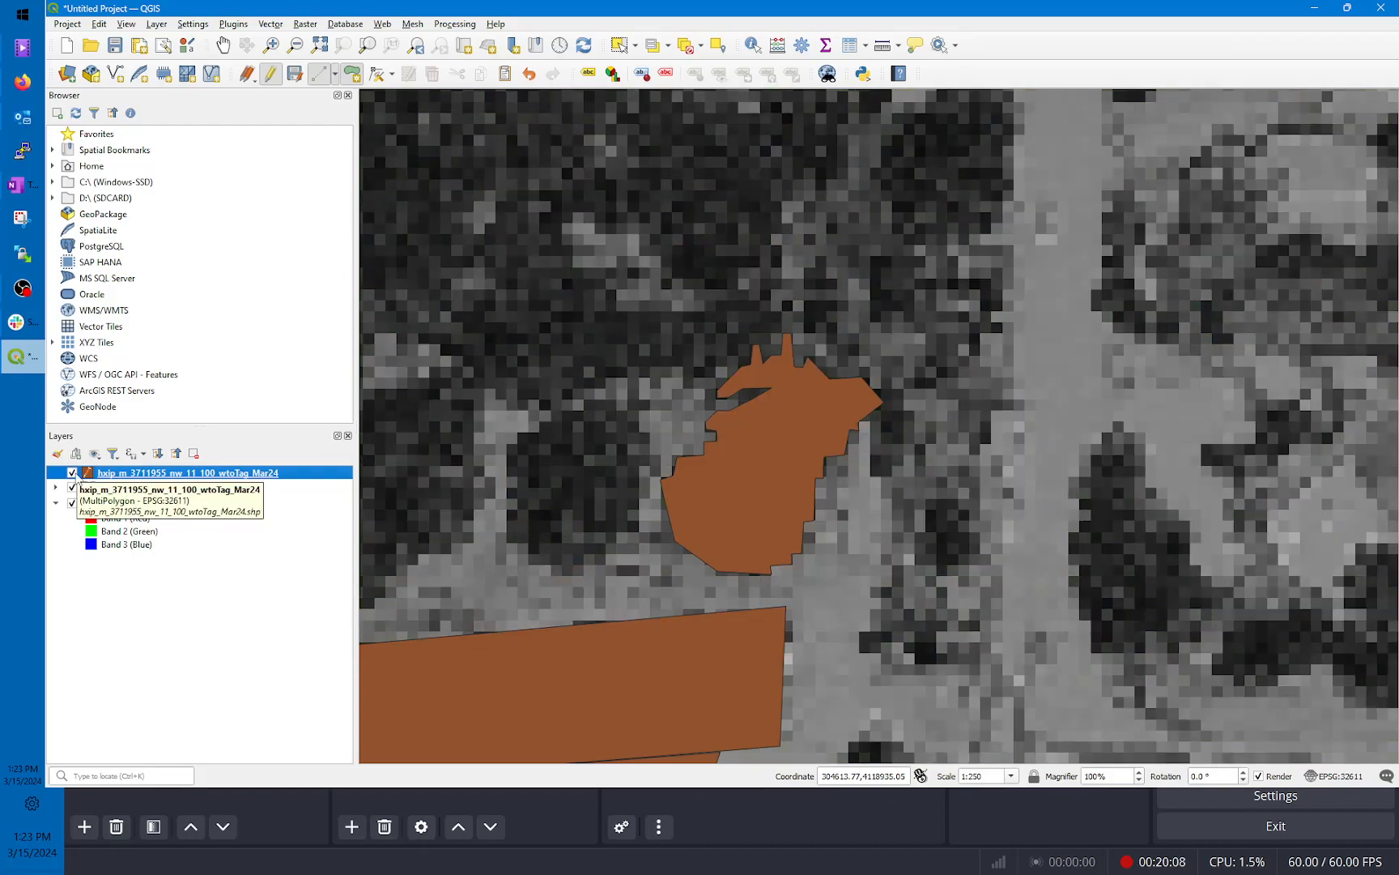
{"action": "left_click", "coordinate": [73, 473]}
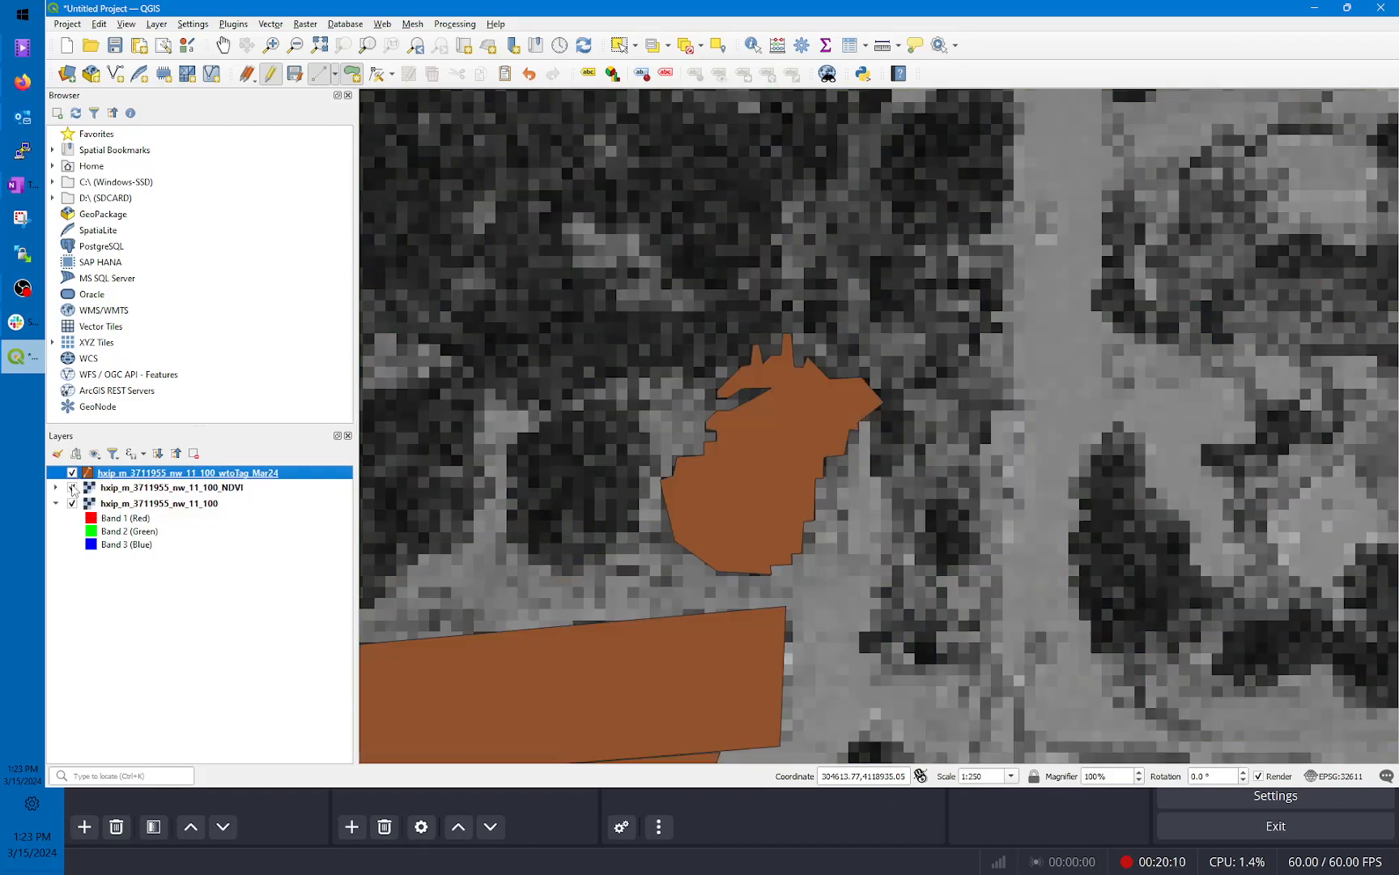
{"action": "left_click", "coordinate": [72, 488]}
{"action": "left_click", "coordinate": [72, 474]}
{"action": "left_click", "coordinate": [72, 474]}
{"action": "left_click", "coordinate": [72, 473]}
{"action": "left_click", "coordinate": [72, 474]}
{"action": "left_click", "coordinate": [72, 474]}
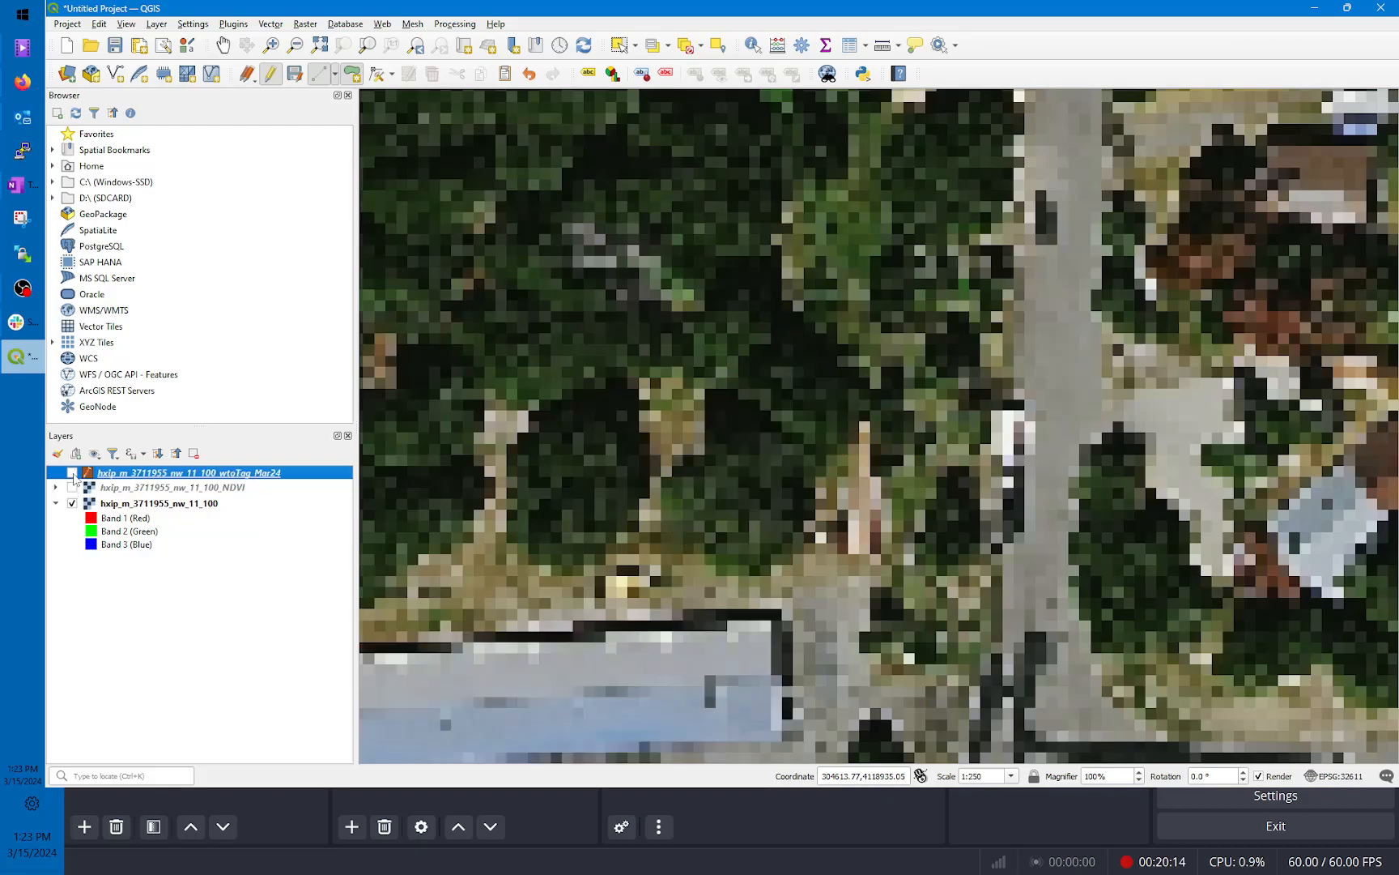
{"action": "left_click", "coordinate": [72, 474]}
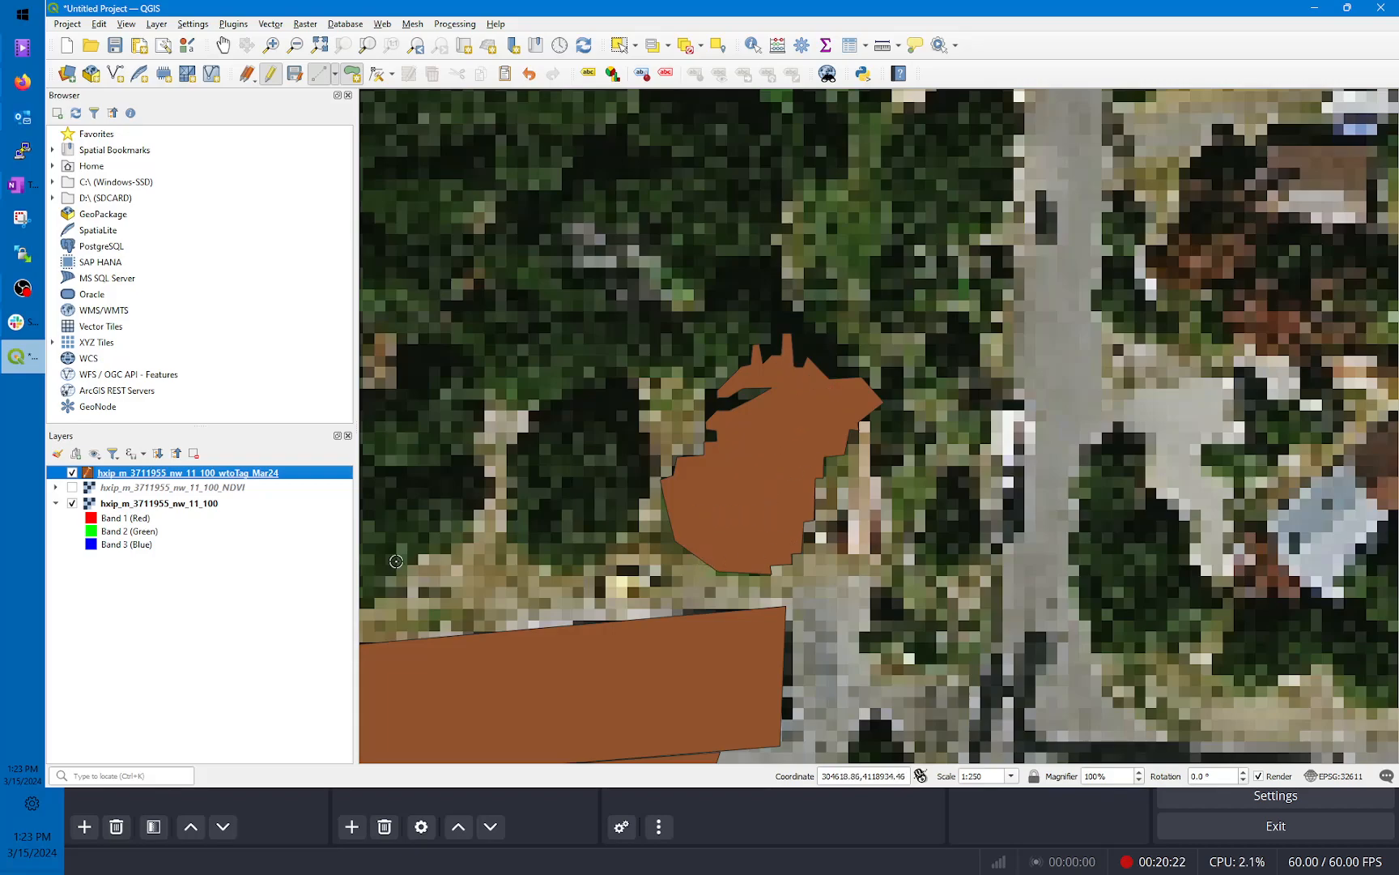
Step: Compare the NDVI and aerial image beneath the tree polygon with the tag layer hidden, and show the tag layer again over the wider area
{"action": "left_click", "coordinate": [72, 486]}
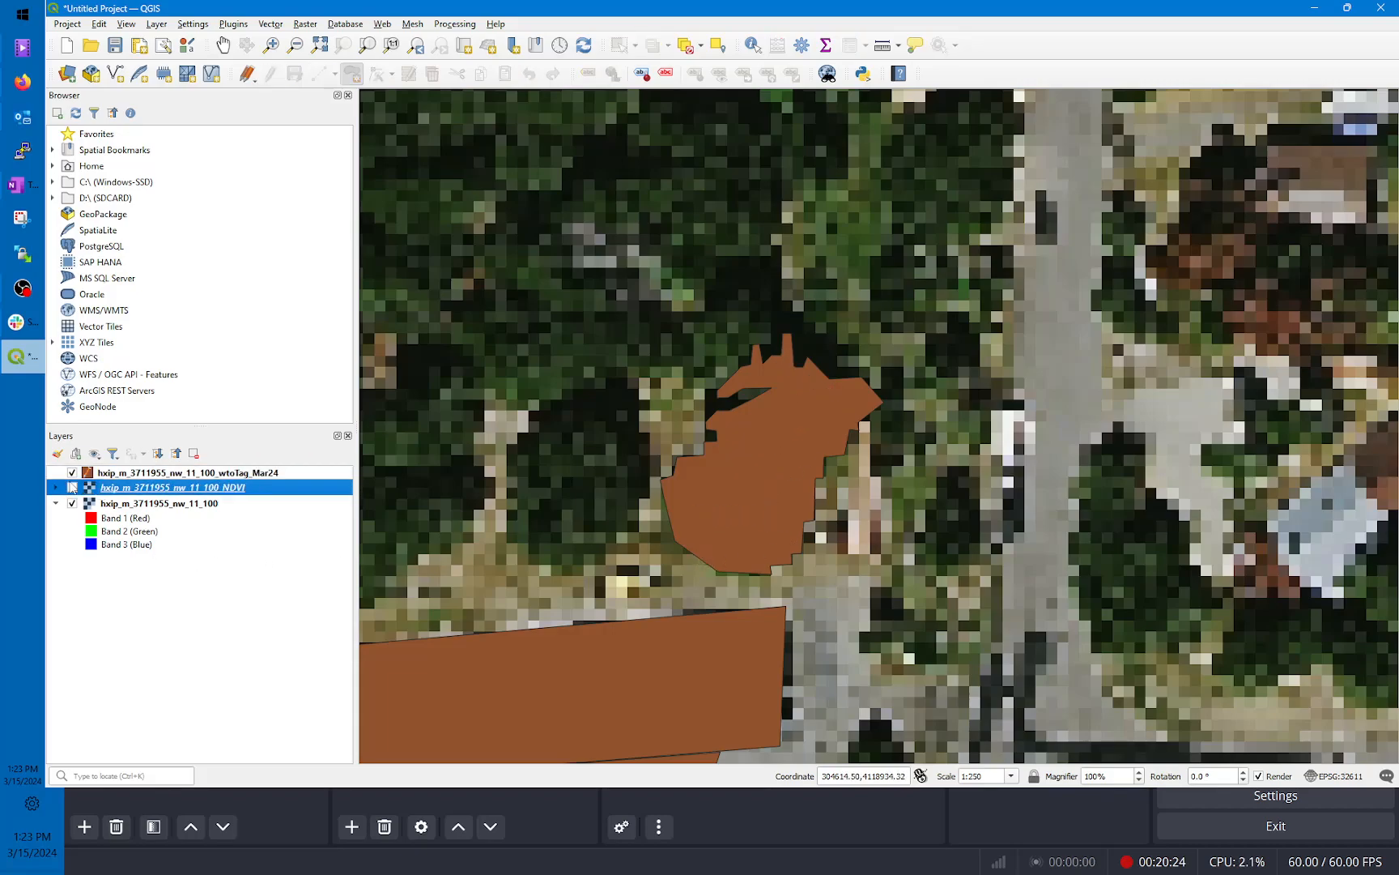
{"action": "left_click", "coordinate": [72, 473]}
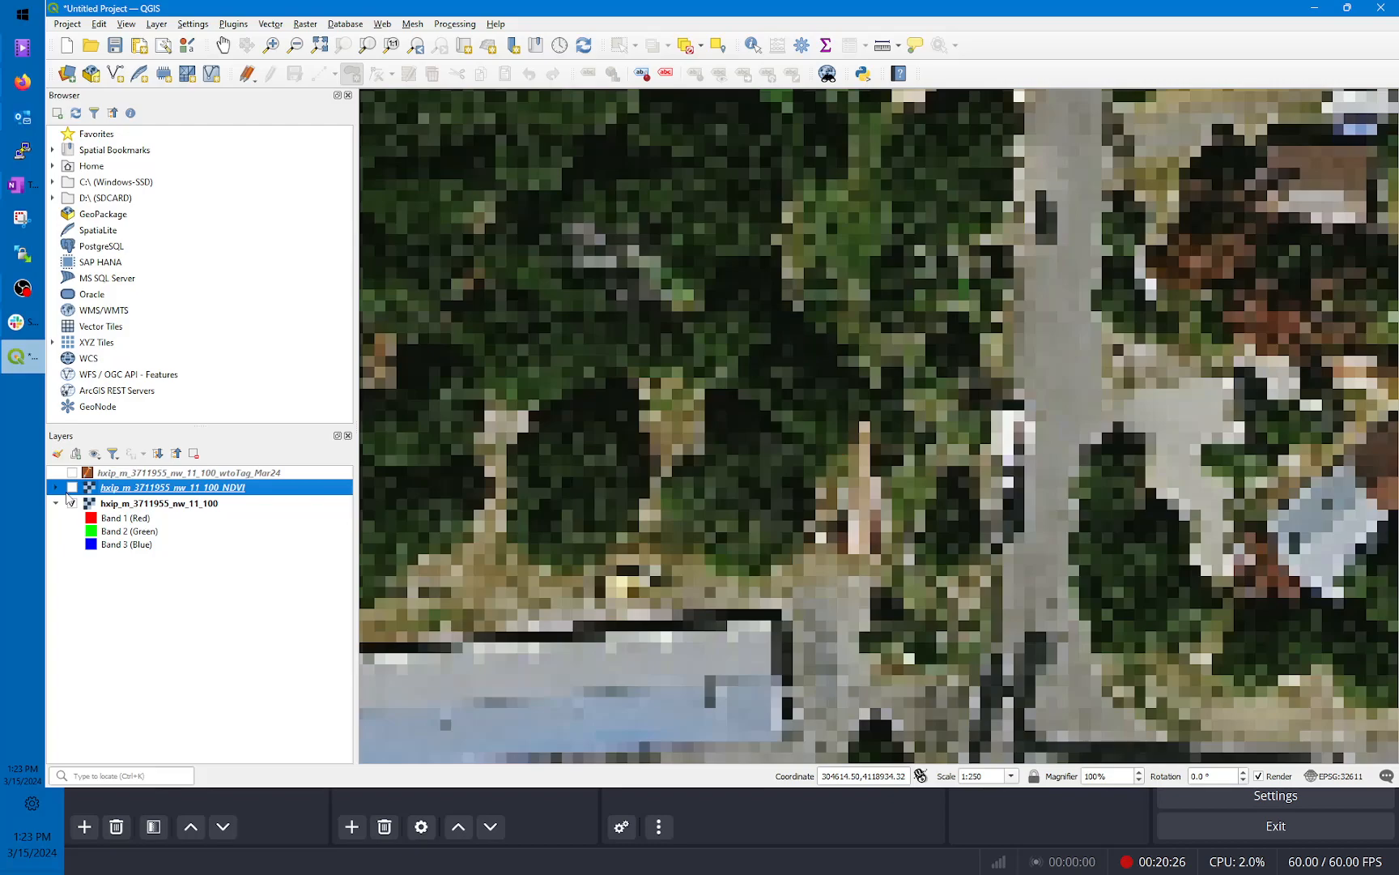
{"action": "left_click", "coordinate": [72, 487]}
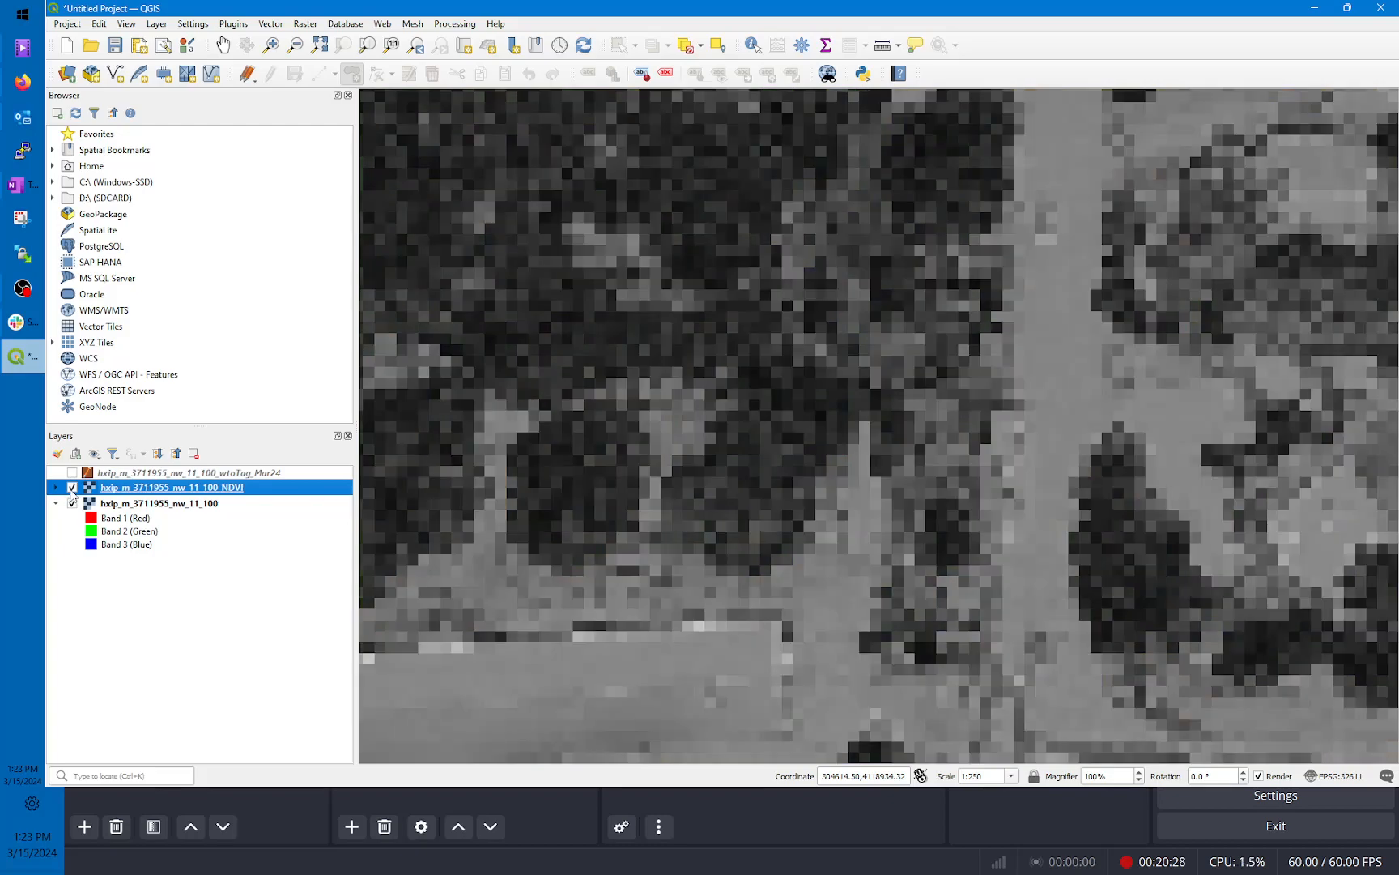
{"action": "left_click", "coordinate": [72, 487]}
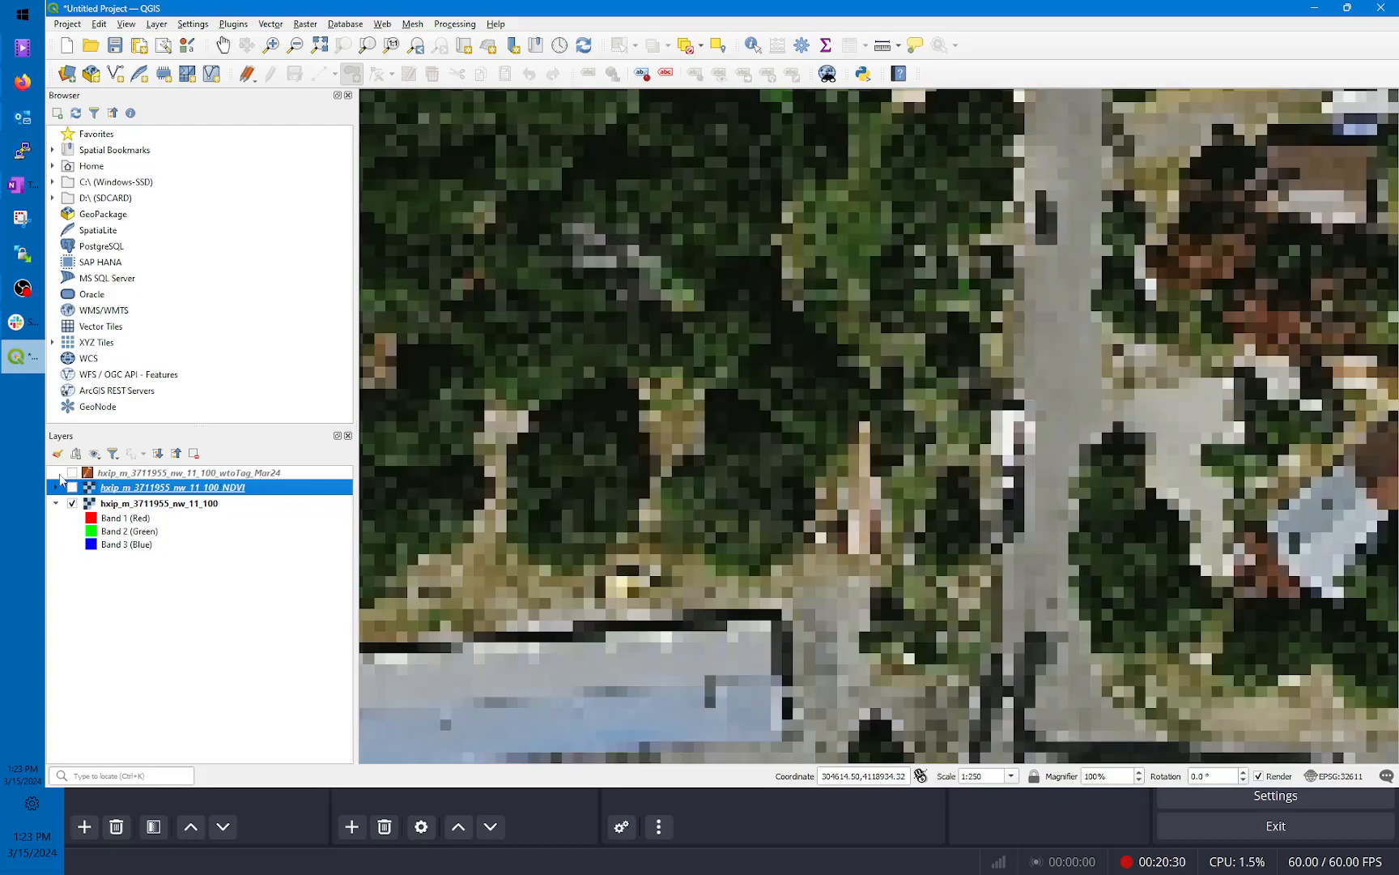
{"action": "left_click", "coordinate": [73, 473]}
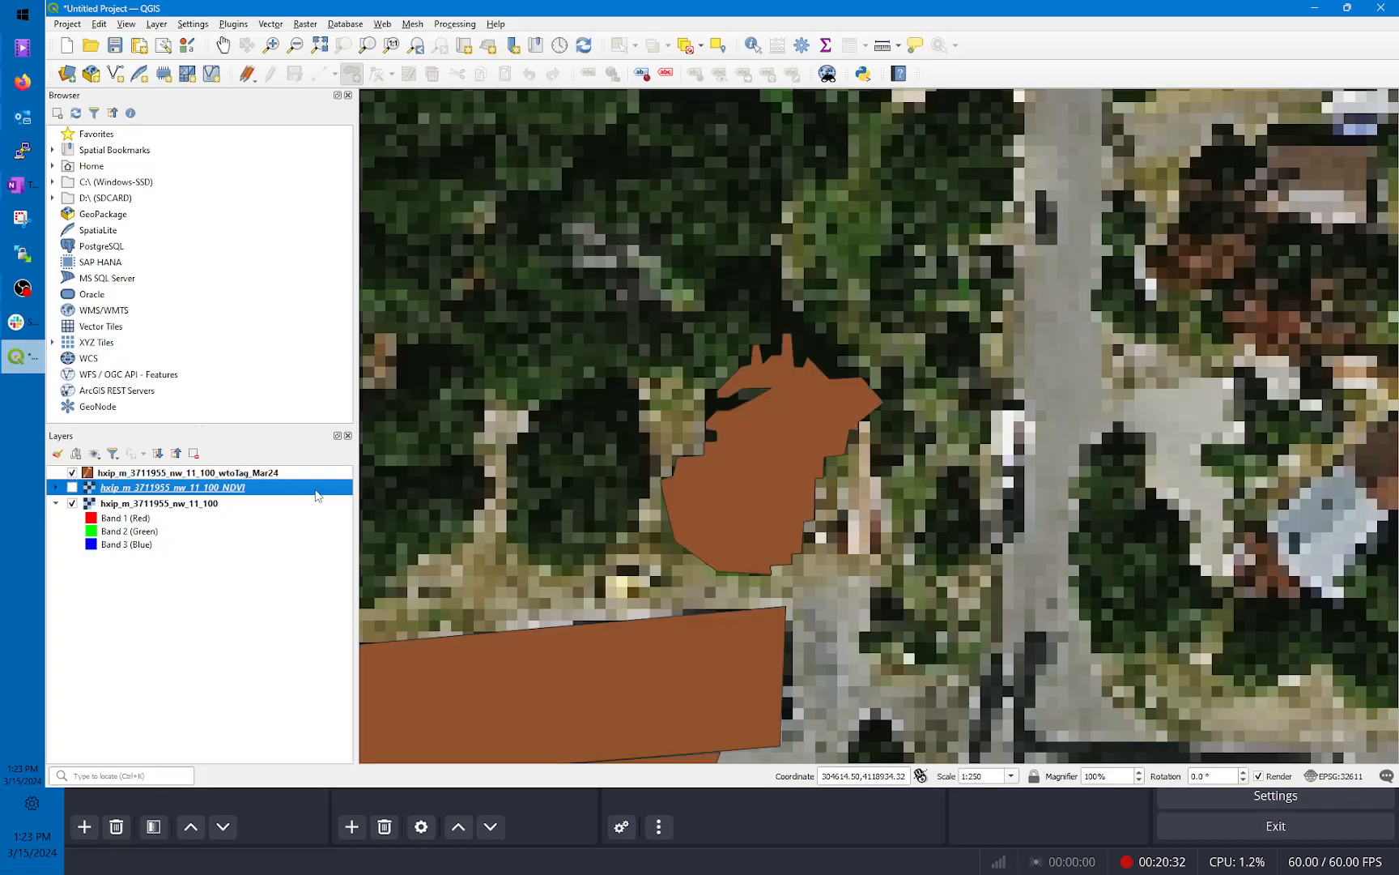
{"action": "scroll", "coordinate": [796, 497], "scroll_direction": "down", "scroll_amount": 2}
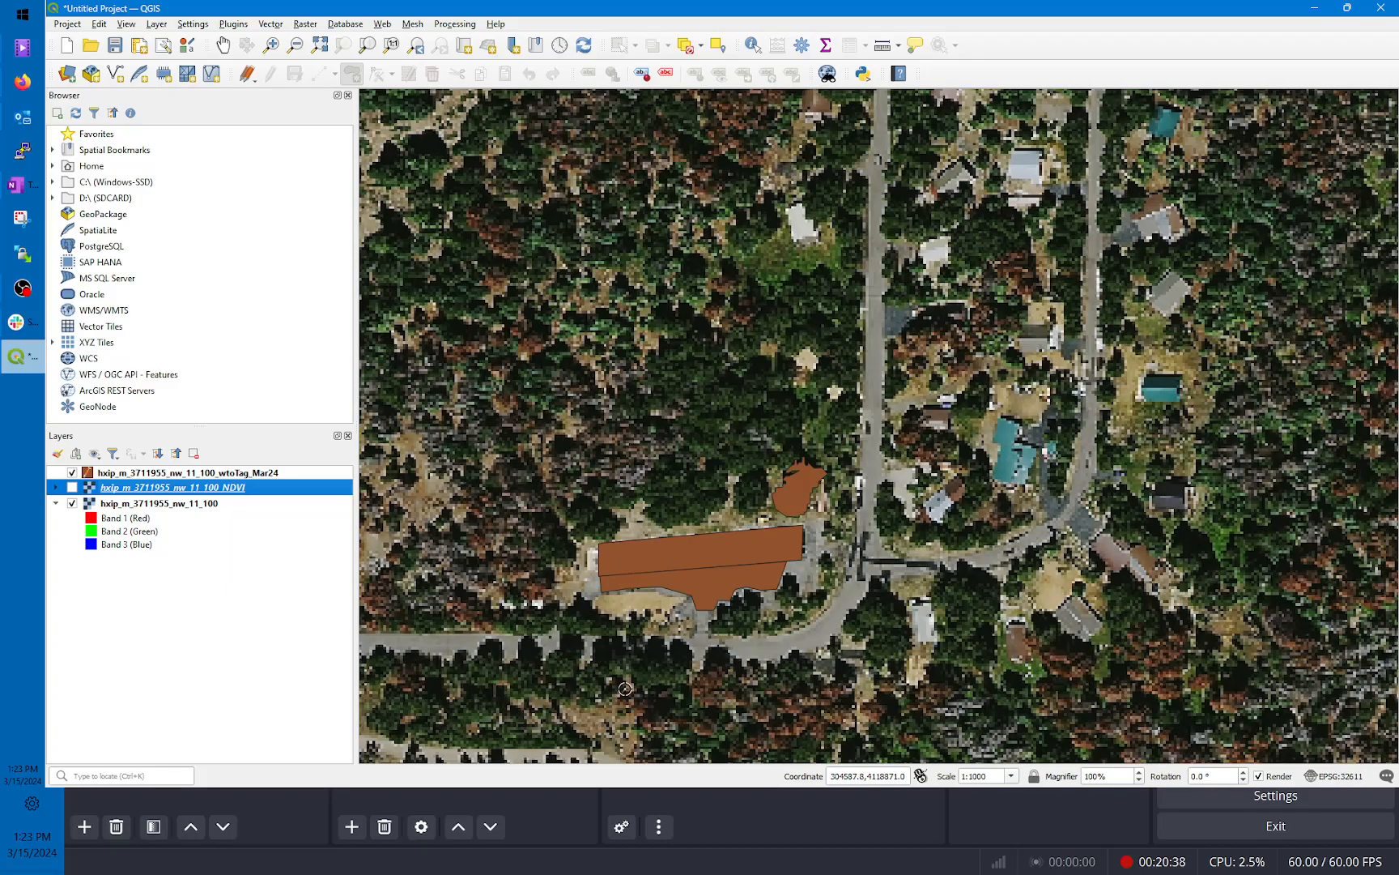
Step: Check the classification numbers in the OneNote tagging notes, and return to QGIS to locate the green grass patch beside the small white-roofed building
{"action": "key", "text": "alt+Tab"}
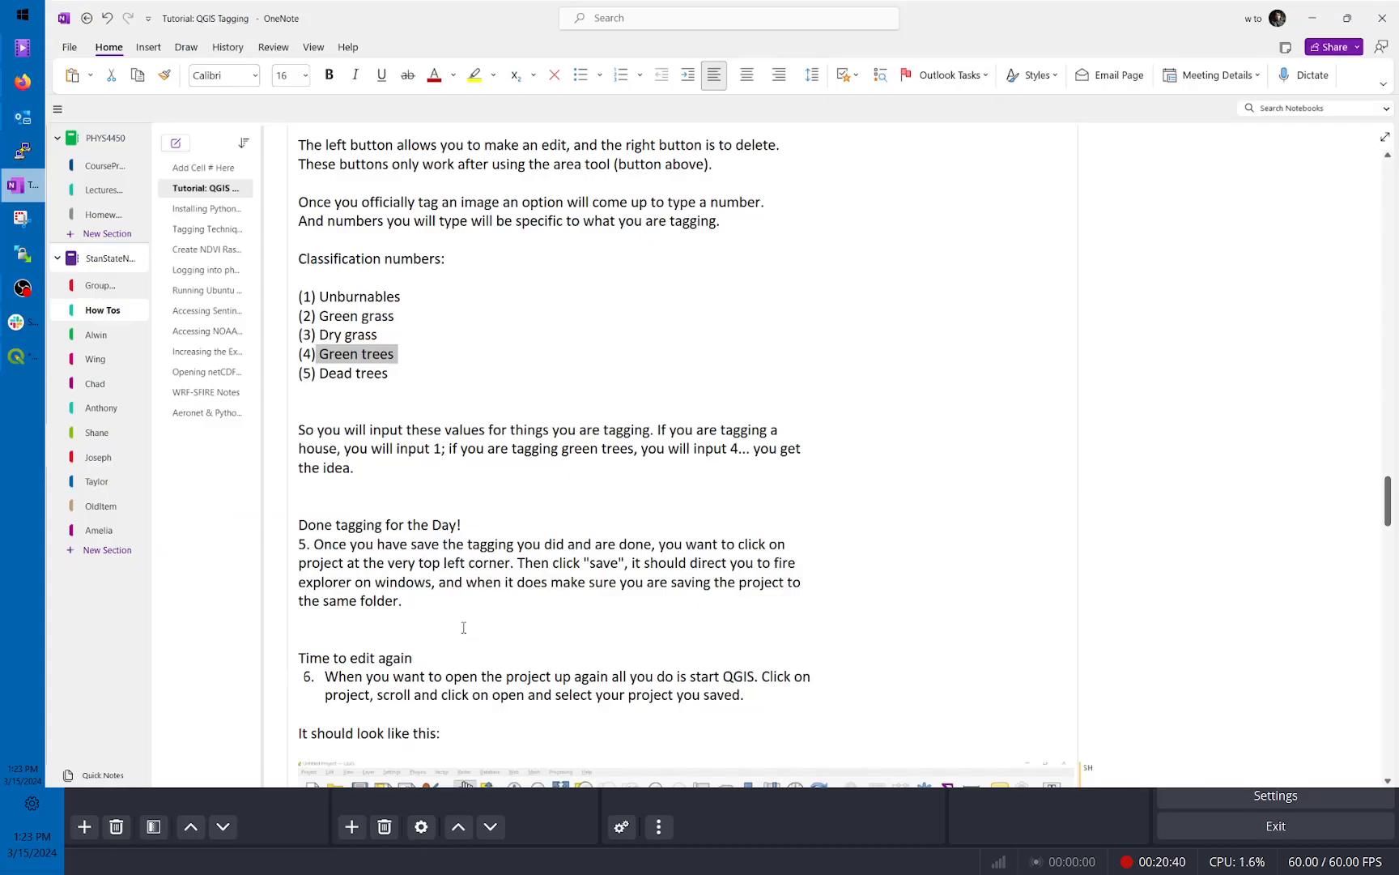
{"action": "left_click", "coordinate": [32, 357]}
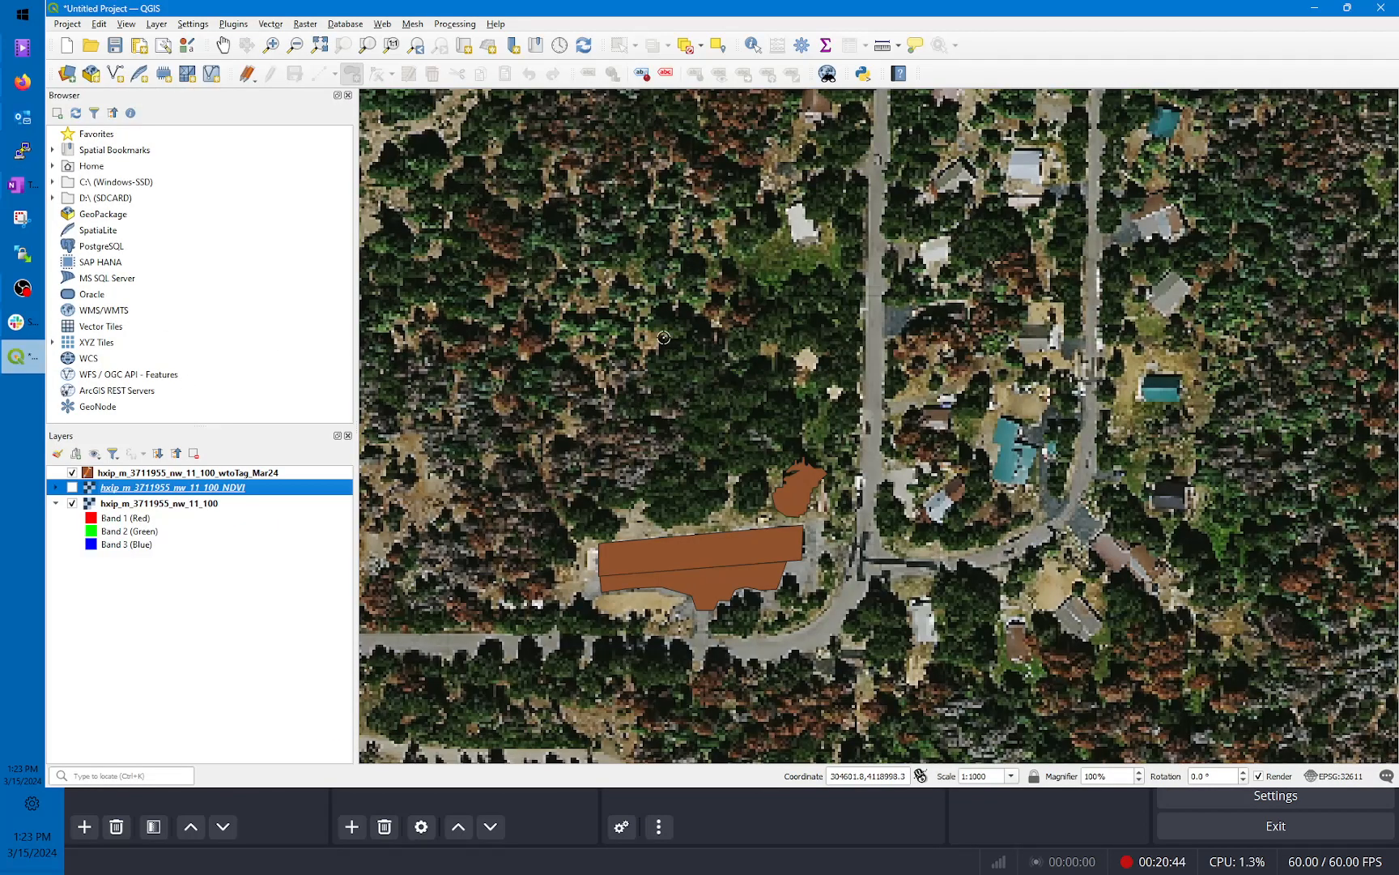
{"action": "scroll", "coordinate": [784, 347], "scroll_direction": "down", "scroll_amount": 1}
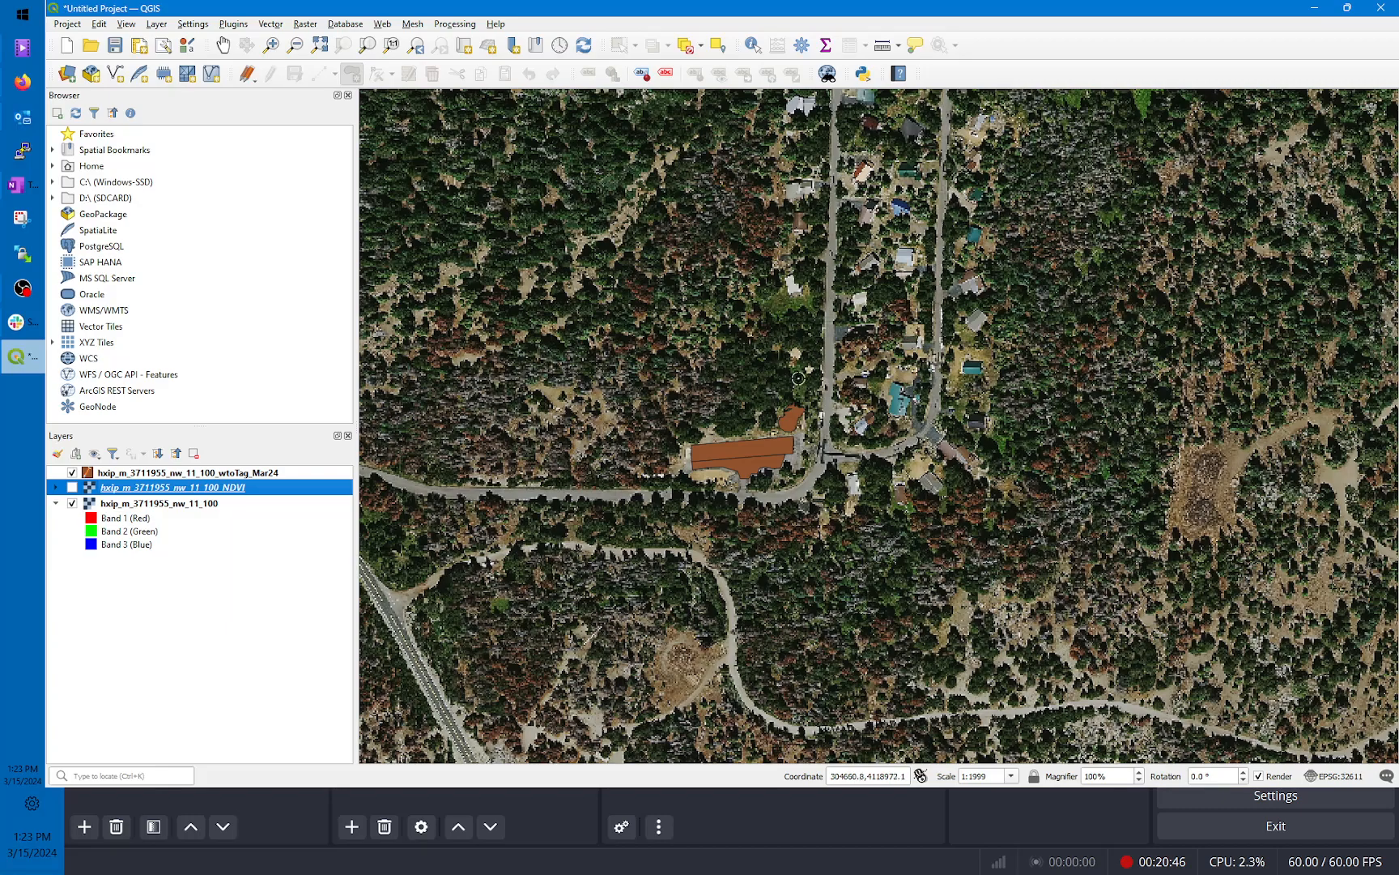
{"action": "left_click", "coordinate": [224, 45]}
{"action": "left_click_drag", "start_coordinate": [763, 303], "coordinate": [796, 447]}
{"action": "scroll", "coordinate": [817, 447], "scroll_direction": "up", "scroll_amount": 2}
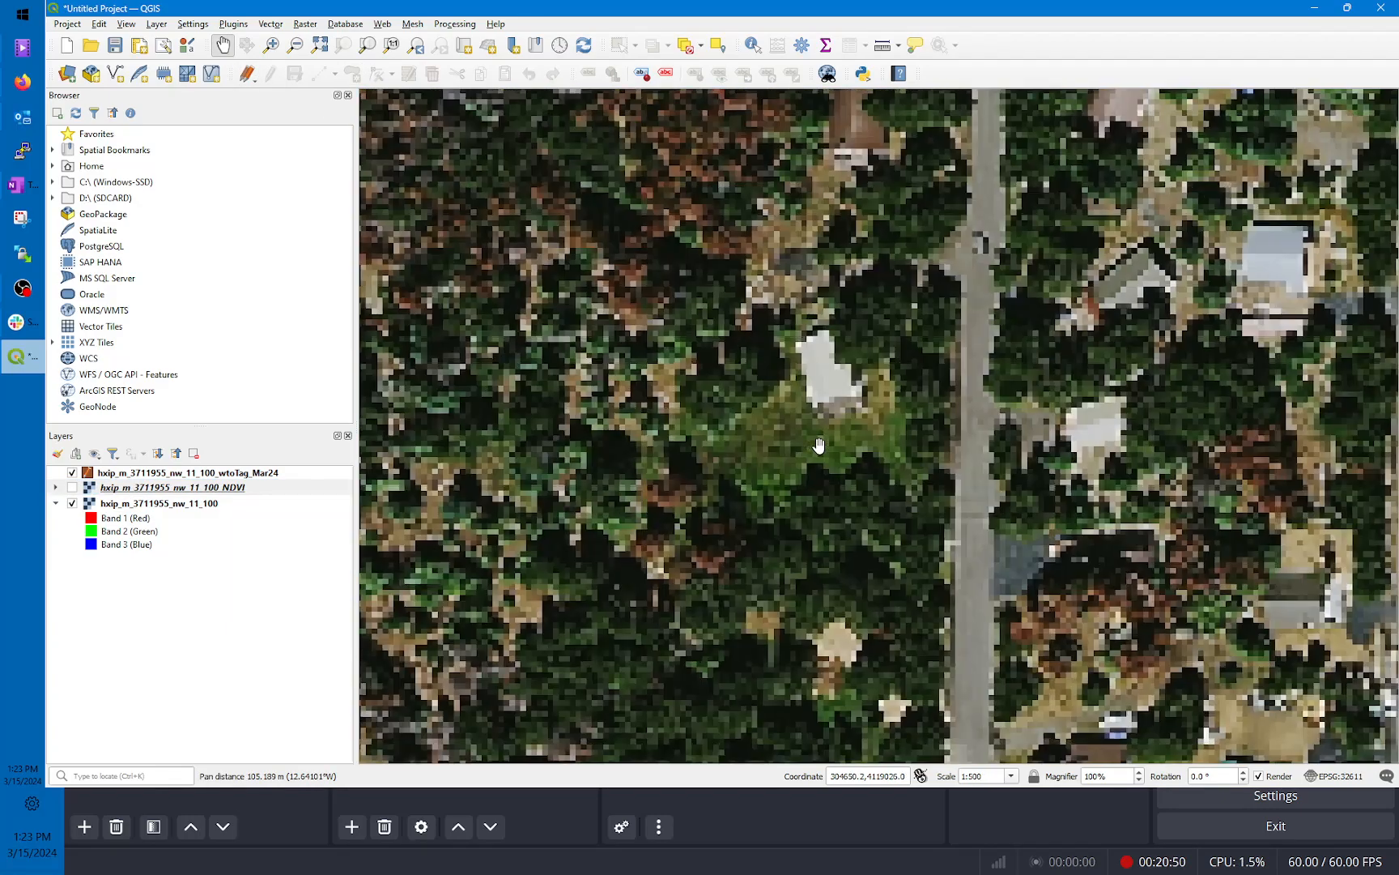
{"action": "scroll", "coordinate": [819, 446], "scroll_direction": "up", "scroll_amount": 1}
{"action": "scroll", "coordinate": [817, 467], "scroll_direction": "down", "scroll_amount": 1}
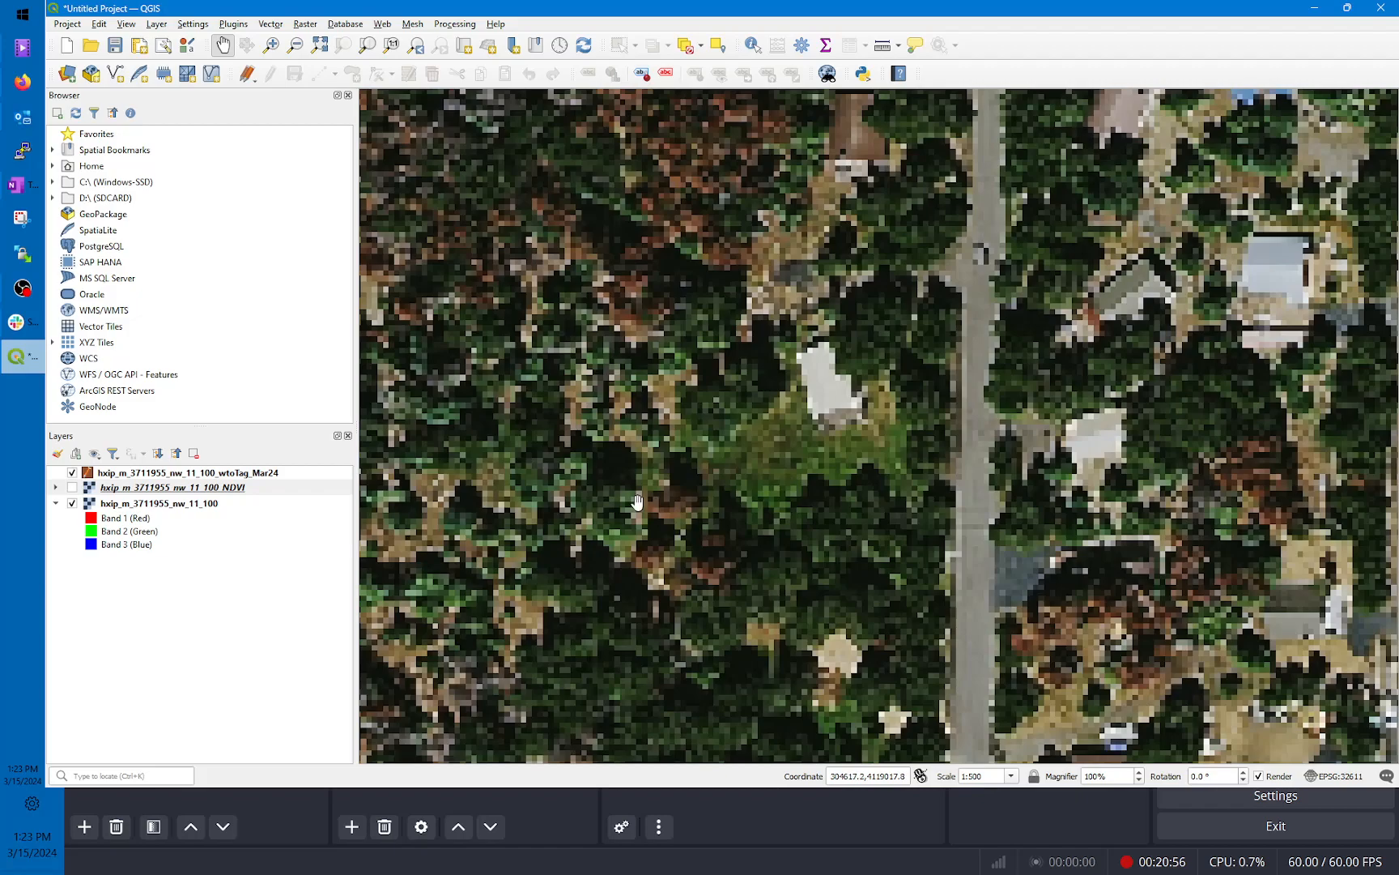
{"action": "scroll", "coordinate": [814, 476], "scroll_direction": "up", "scroll_amount": 1}
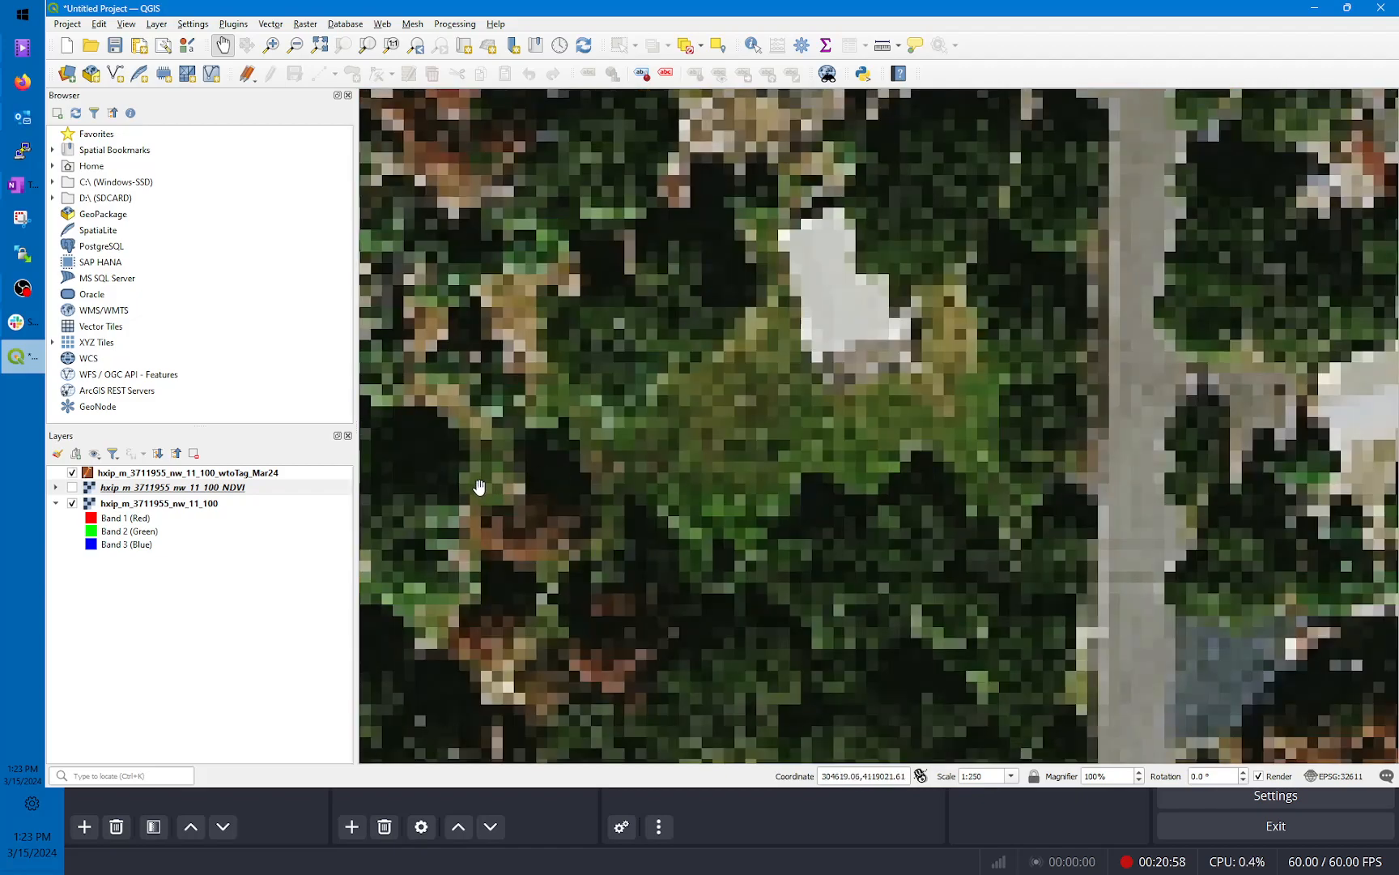
Step: Compare the grass patch south of the white-roofed building in the NDVI layer and the aerial image
{"action": "left_click", "coordinate": [72, 488]}
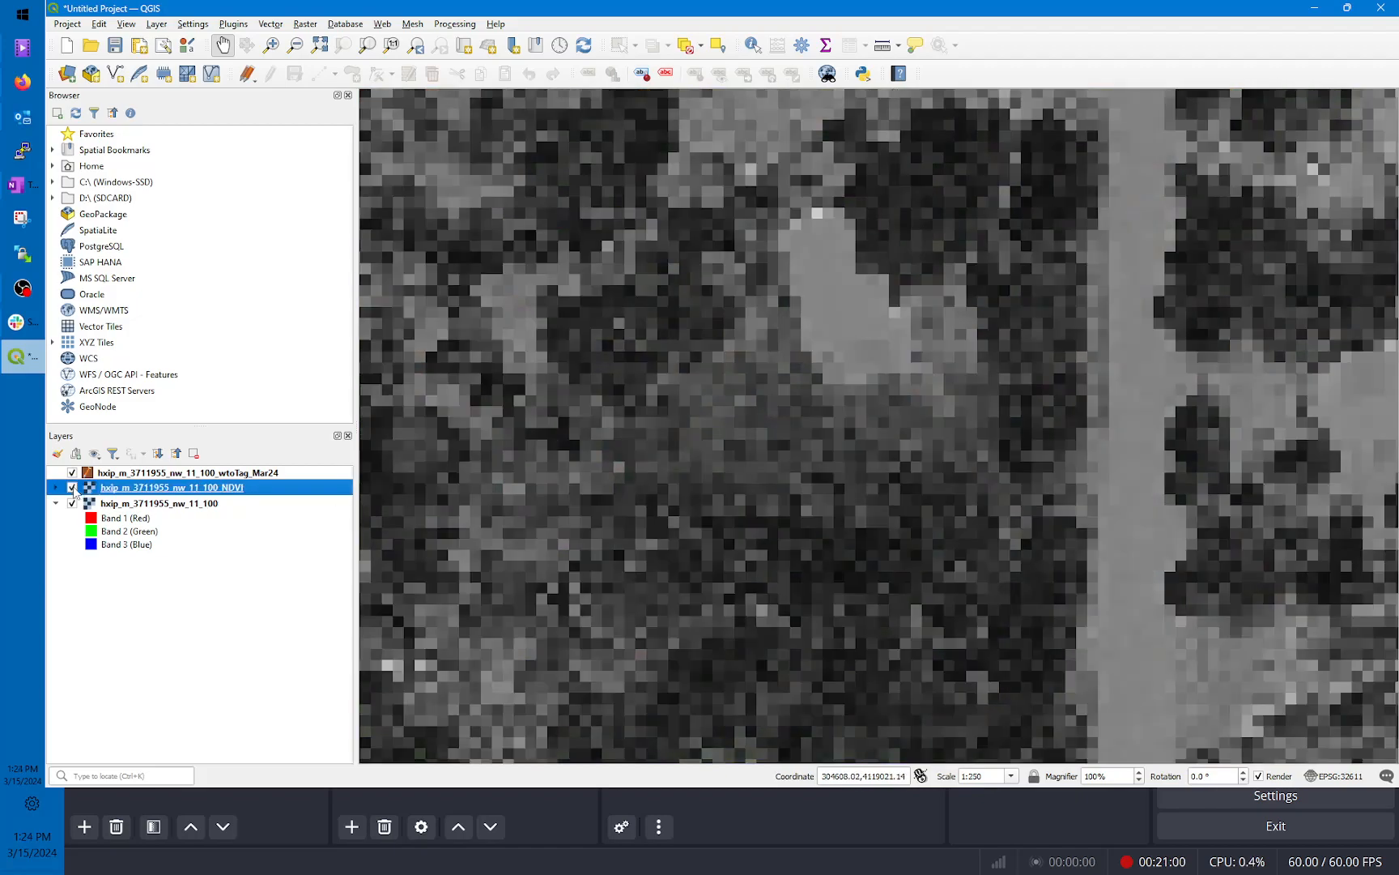
{"action": "left_click", "coordinate": [72, 488]}
{"action": "left_click", "coordinate": [72, 488]}
{"action": "left_click", "coordinate": [72, 488]}
{"action": "left_click", "coordinate": [73, 488]}
{"action": "left_click", "coordinate": [72, 488]}
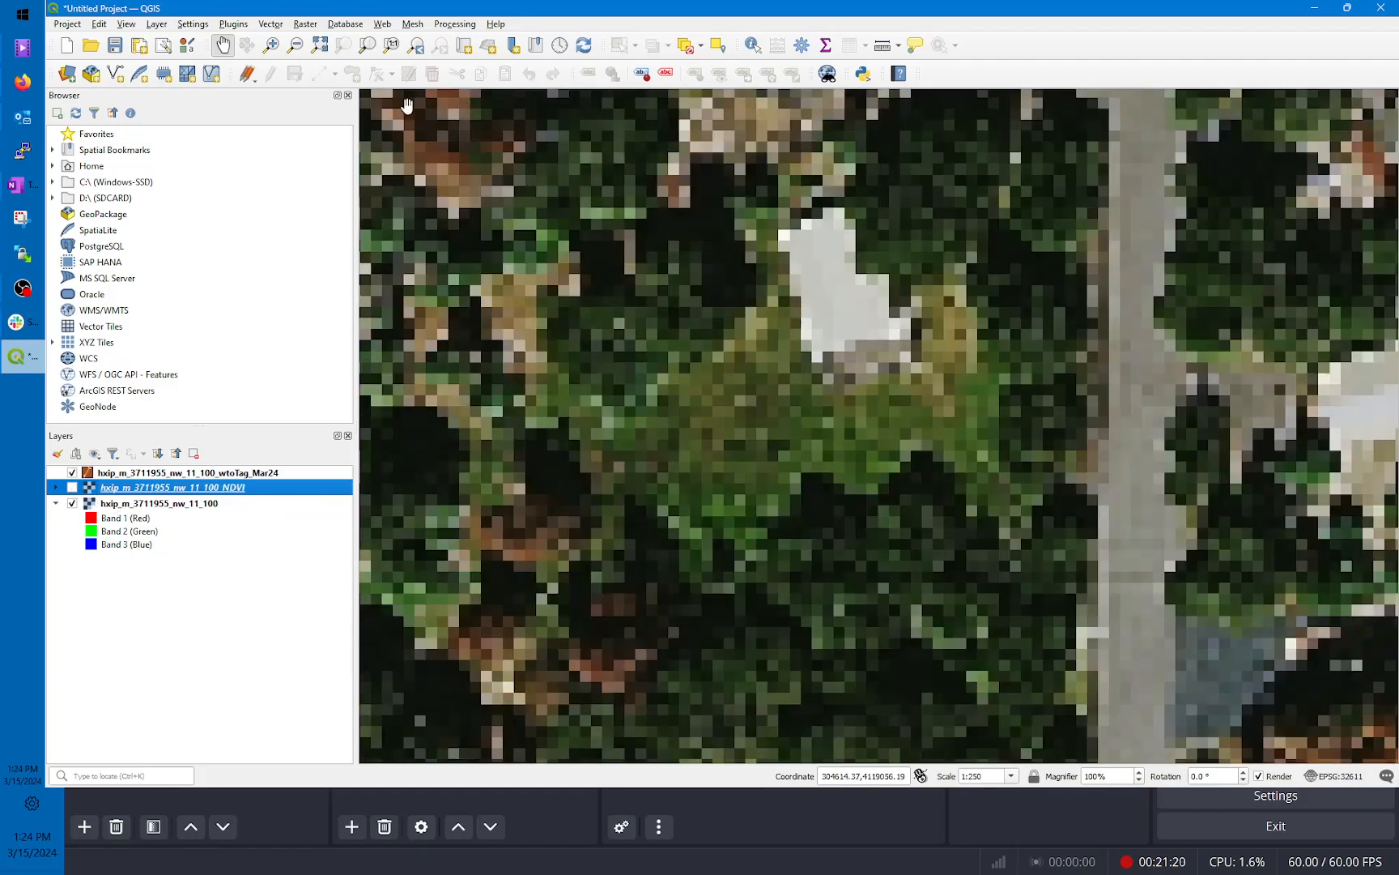
Step: Digitize a polygon in hxip_m_3711955_nw_11_100_wtoTag_Mar24 around the green grass patch just south of the white-roofed building, with id 2
{"action": "left_click", "coordinate": [153, 472]}
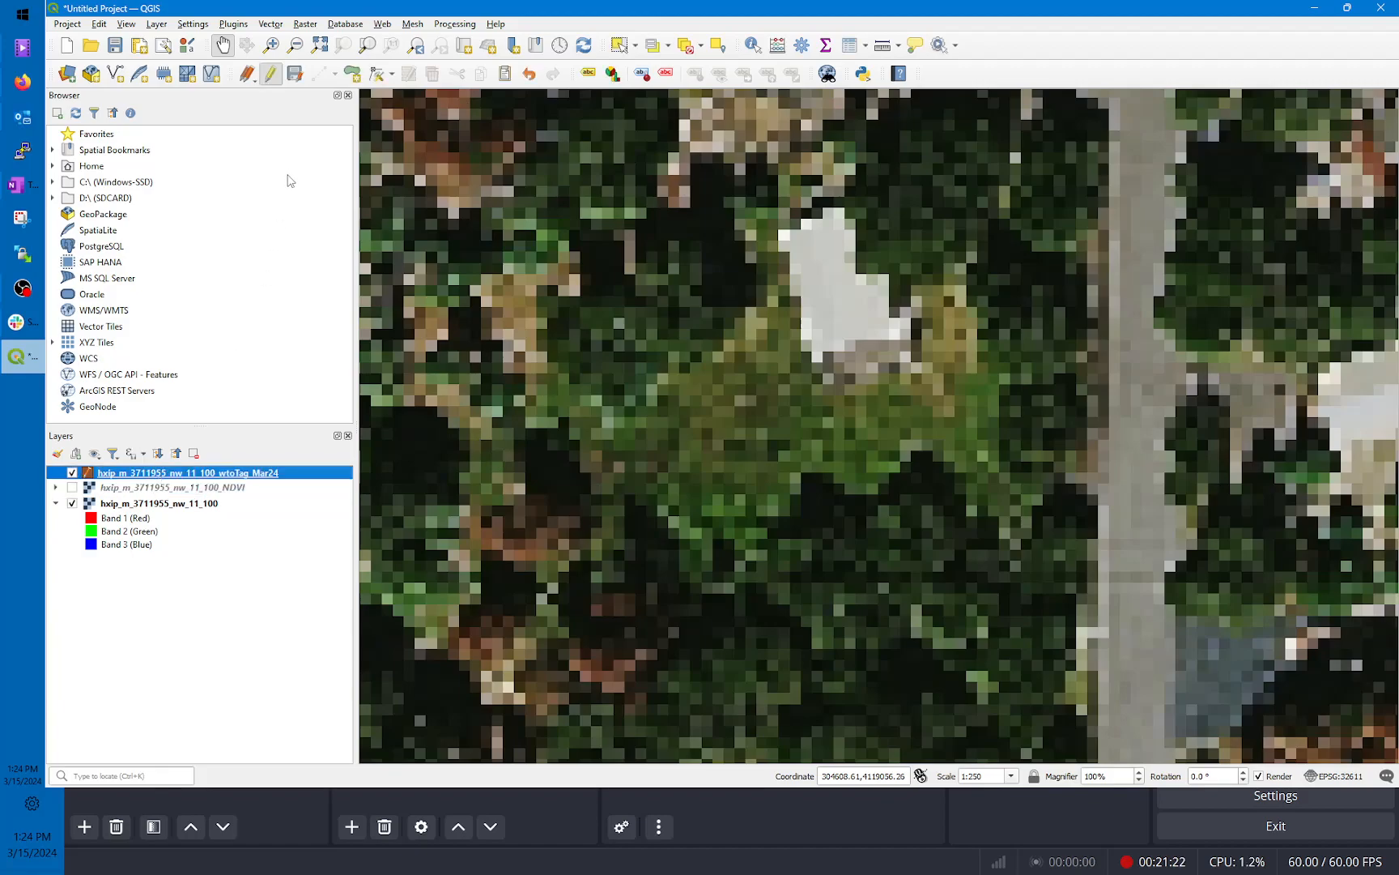
{"action": "left_click", "coordinate": [353, 74]}
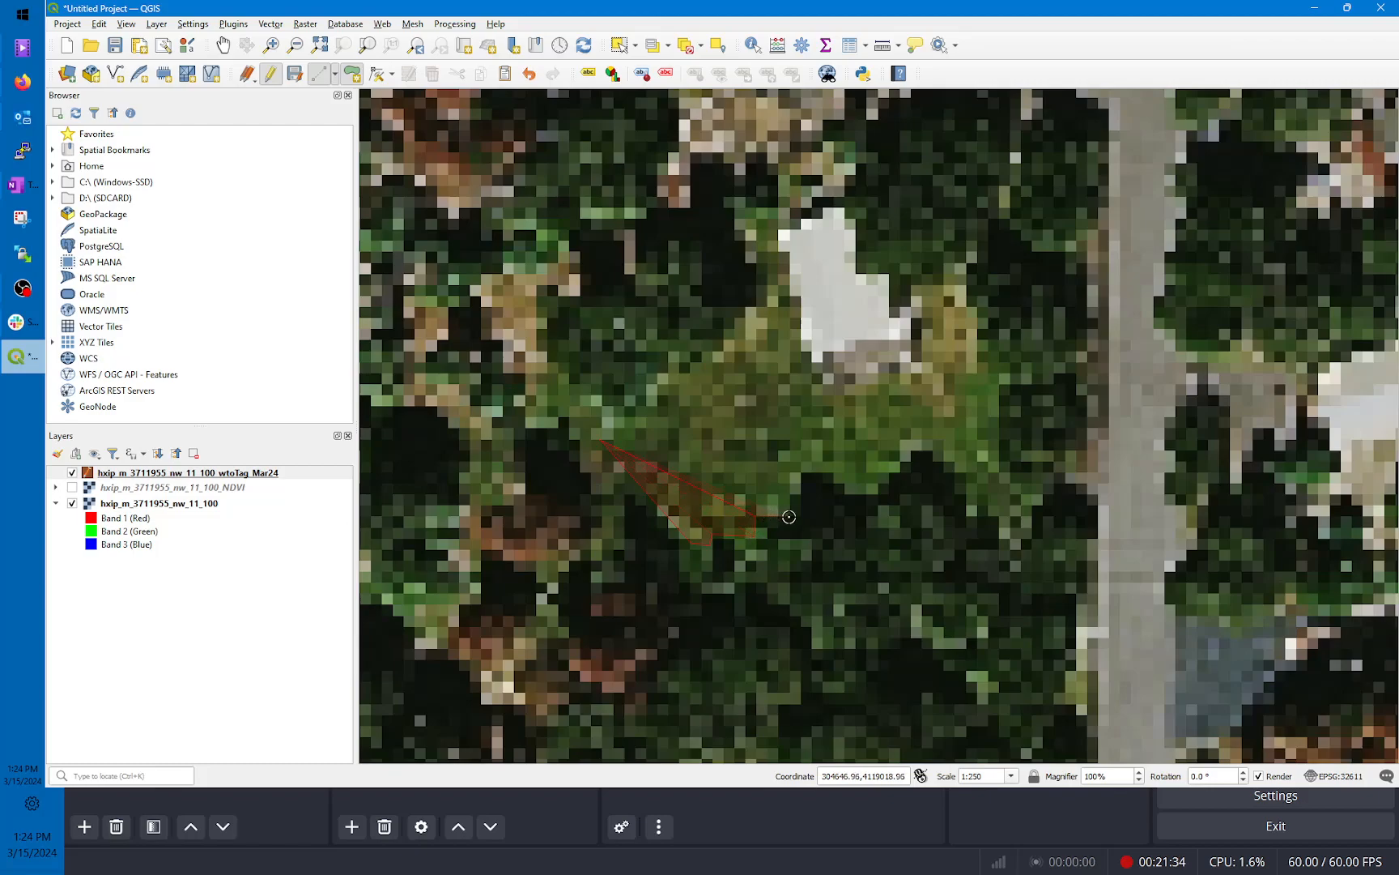
{"action": "left_click", "coordinate": [800, 473]}
{"action": "left_click", "coordinate": [833, 482]}
{"action": "key", "text": "BackSpace"}
{"action": "left_click", "coordinate": [874, 492]}
{"action": "left_click", "coordinate": [878, 484]}
{"action": "left_click", "coordinate": [888, 480]}
{"action": "left_click", "coordinate": [921, 448]}
{"action": "left_click", "coordinate": [973, 511]}
{"action": "left_click", "coordinate": [1028, 511]}
{"action": "left_click", "coordinate": [1030, 488]}
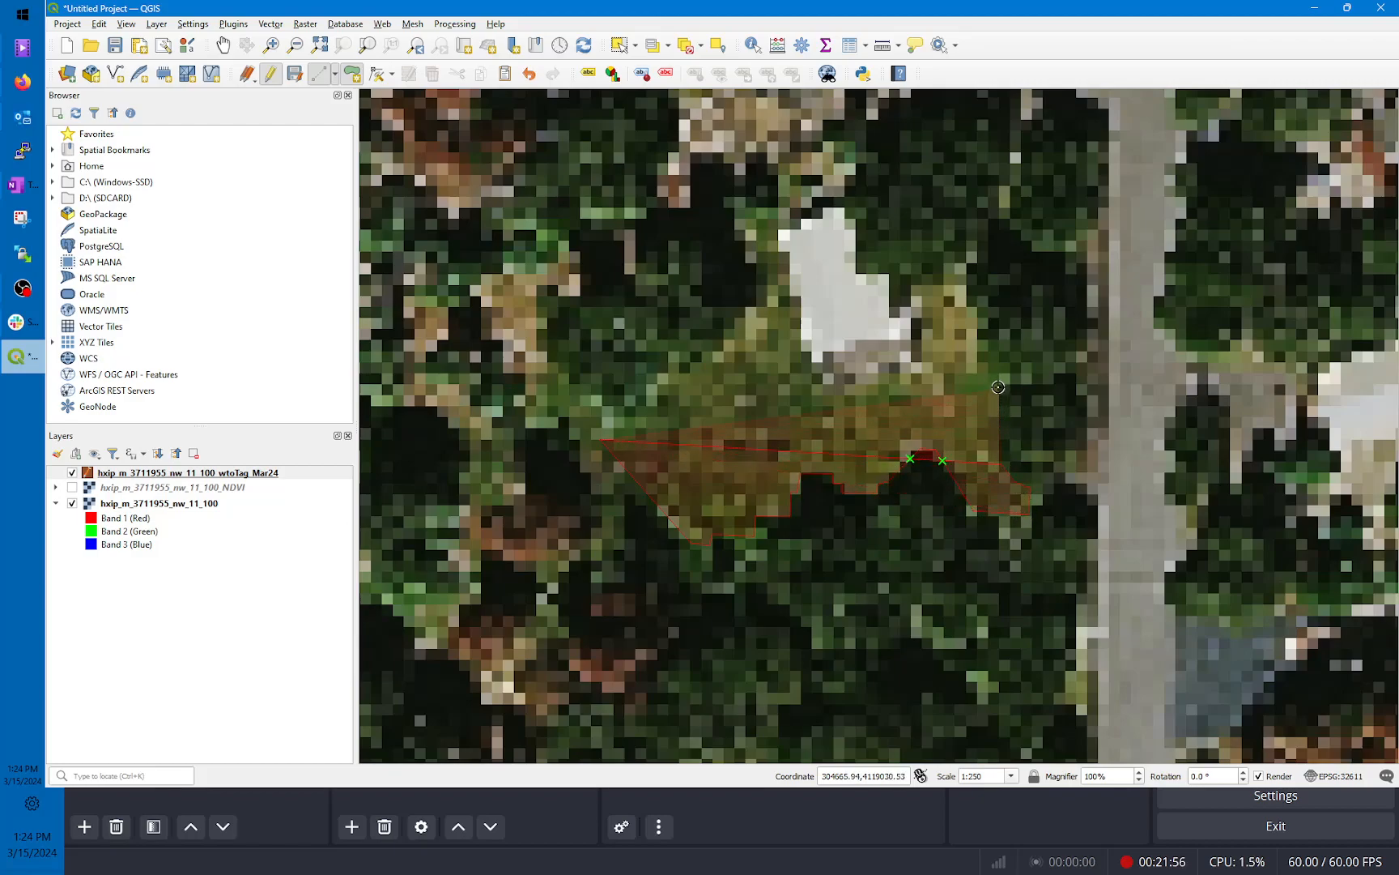
{"action": "left_click", "coordinate": [1000, 351]}
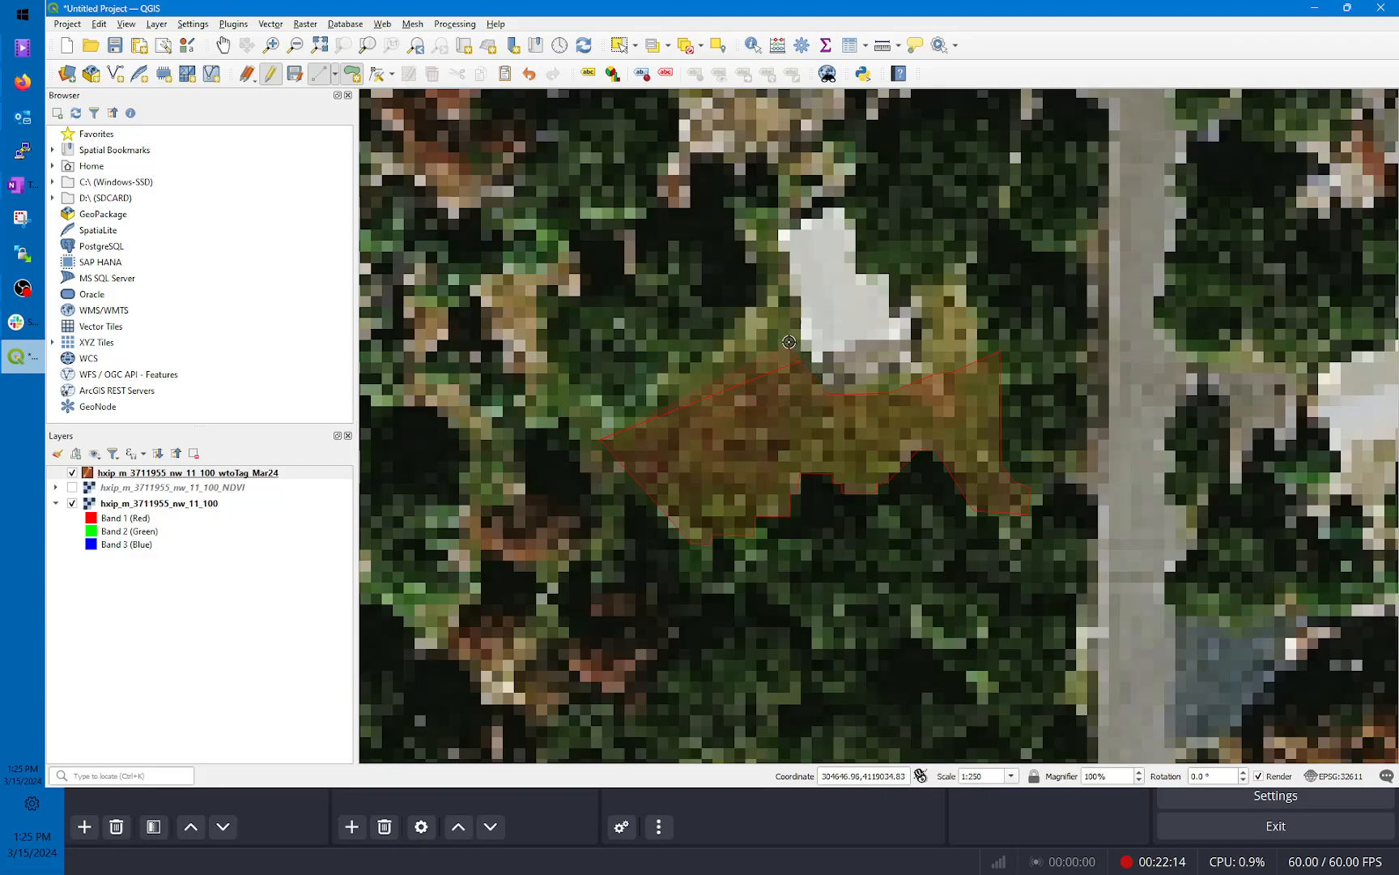
{"action": "left_click", "coordinate": [770, 304]}
{"action": "right_click", "coordinate": [745, 397]}
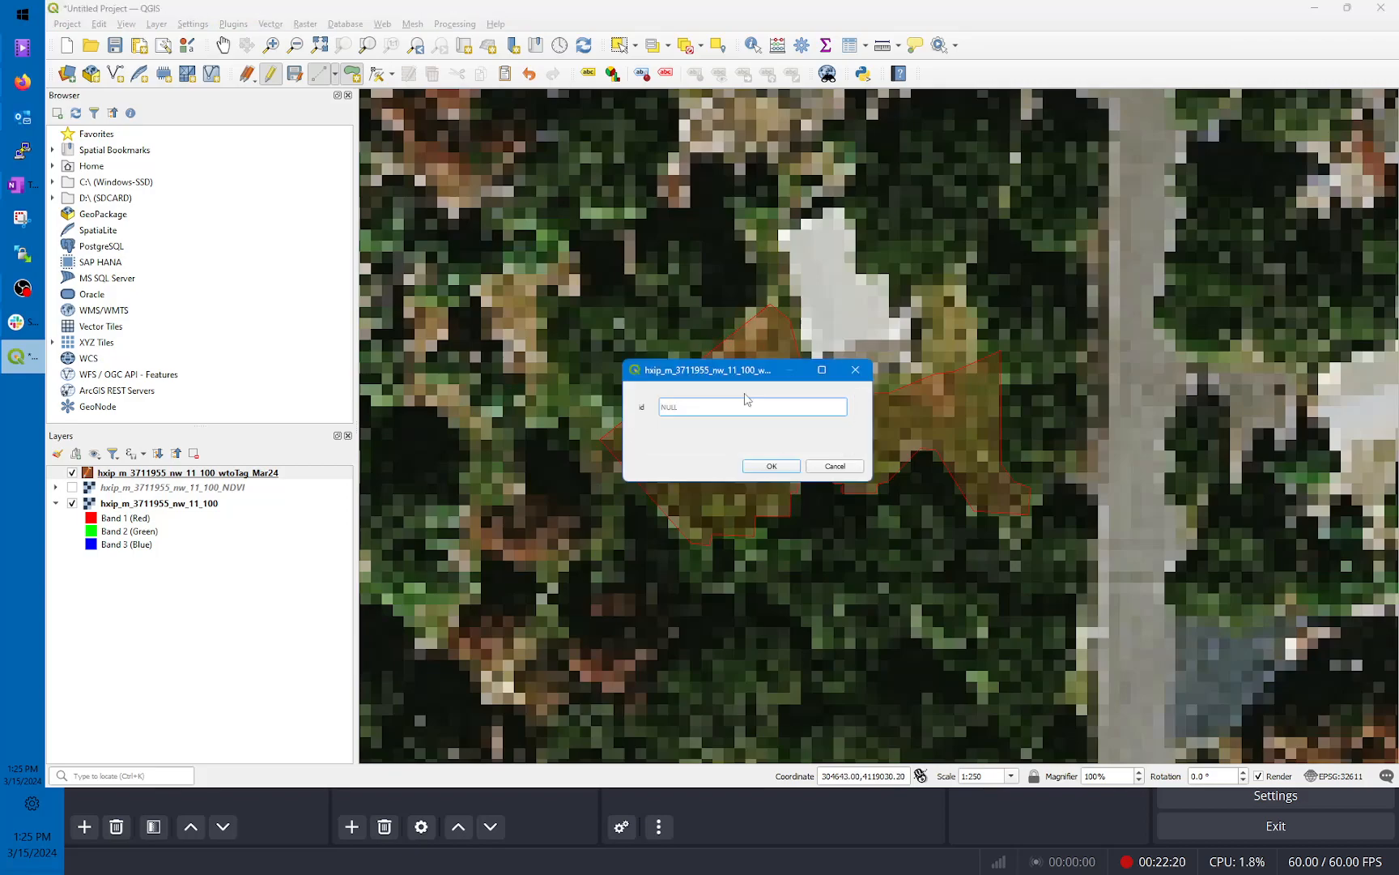
{"action": "type", "text": "2"}
{"action": "left_click", "coordinate": [771, 467]}
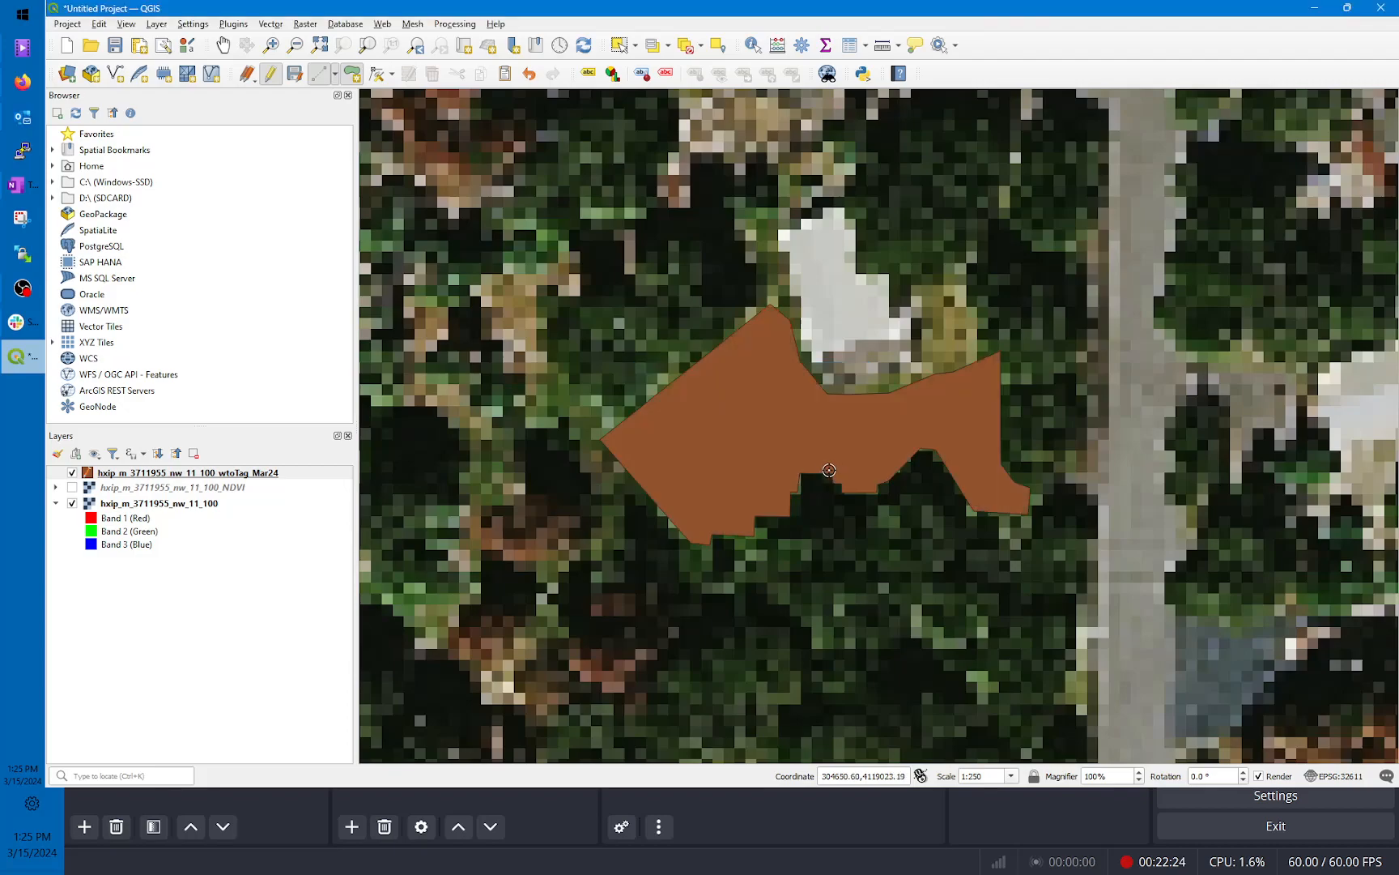
Step: Turn on Single Labels for hxip_m_3711955_nw_11_100_wtoTag_Mar24, using the id field as the label value
{"action": "scroll", "coordinate": [829, 469], "scroll_direction": "down", "scroll_amount": 1}
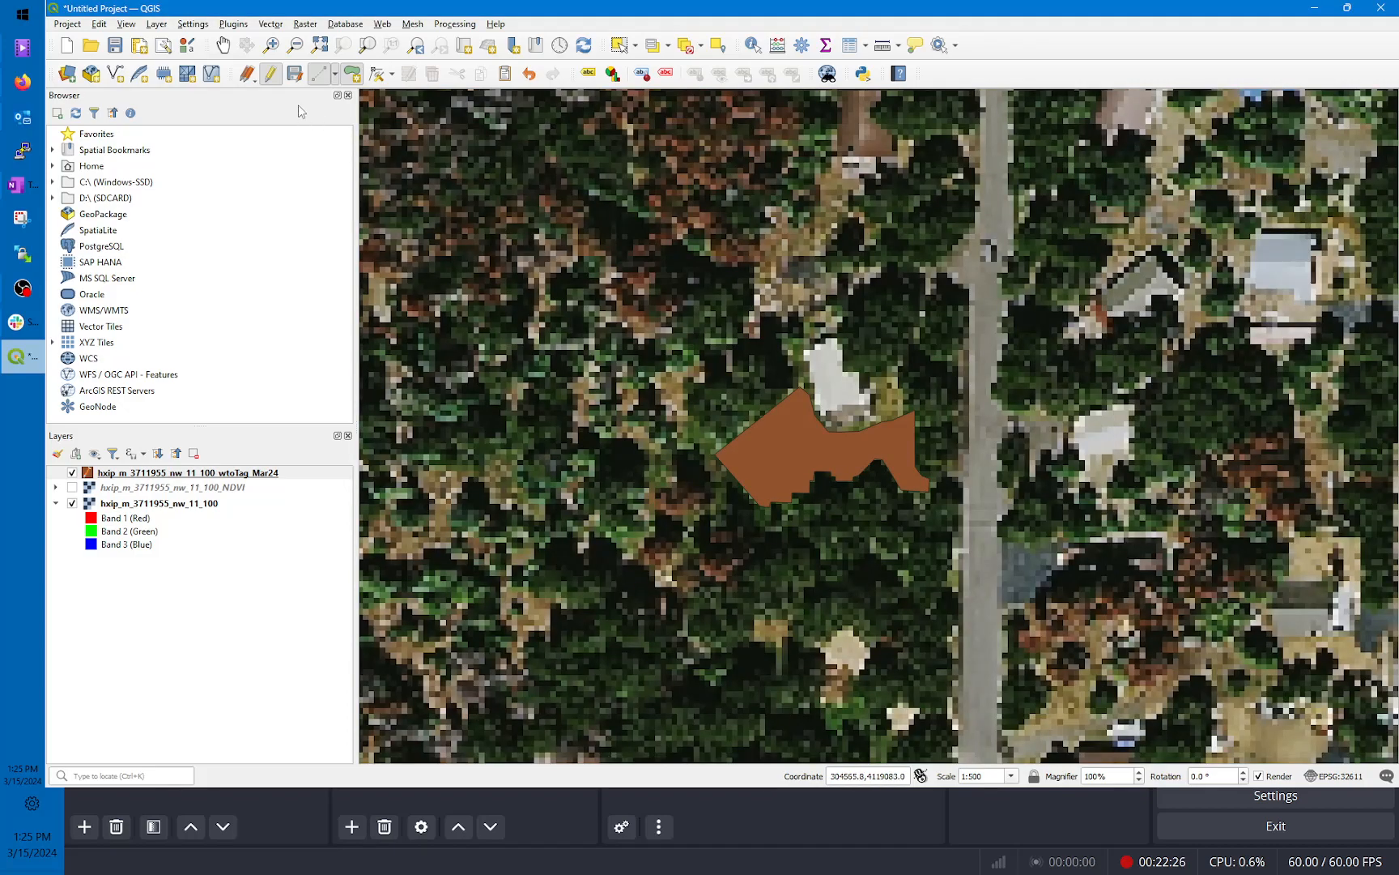
{"action": "left_click", "coordinate": [223, 46]}
{"action": "left_click_drag", "start_coordinate": [873, 544], "coordinate": [931, 211]}
{"action": "left_click_drag", "start_coordinate": [989, 512], "coordinate": [981, 449]}
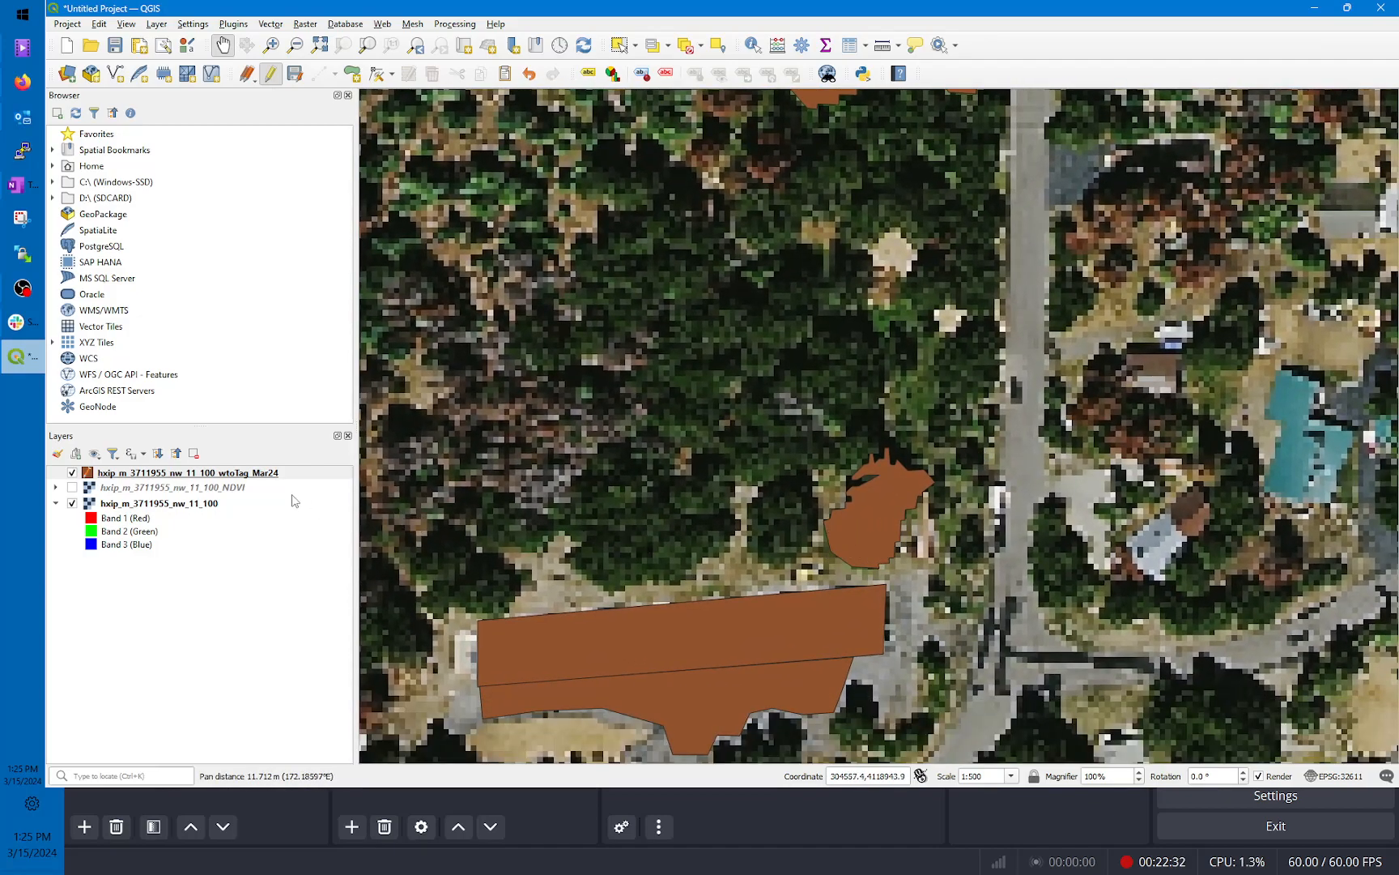
{"action": "right_click", "coordinate": [267, 478]}
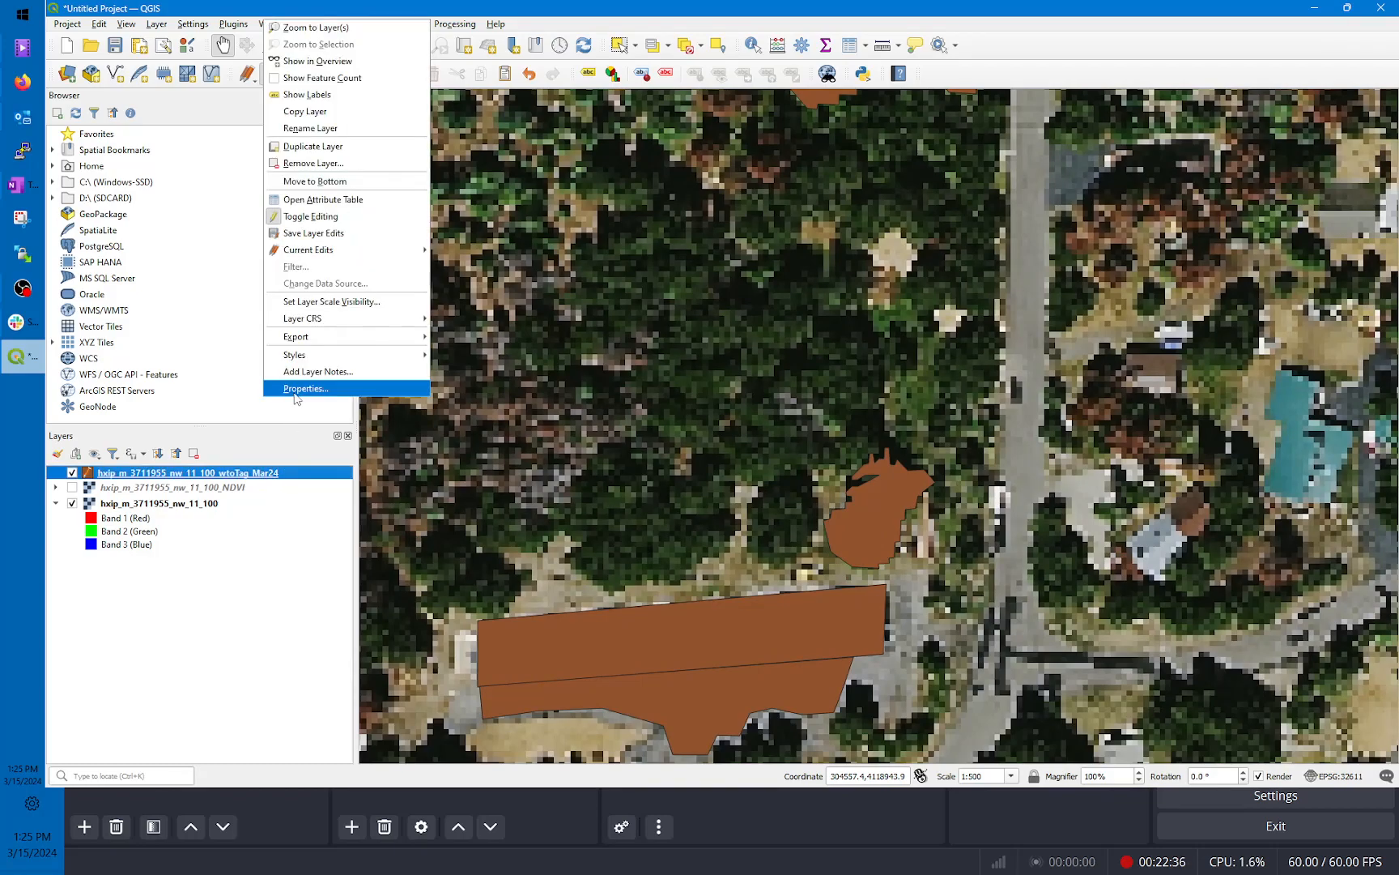
{"action": "right_click", "coordinate": [244, 477]}
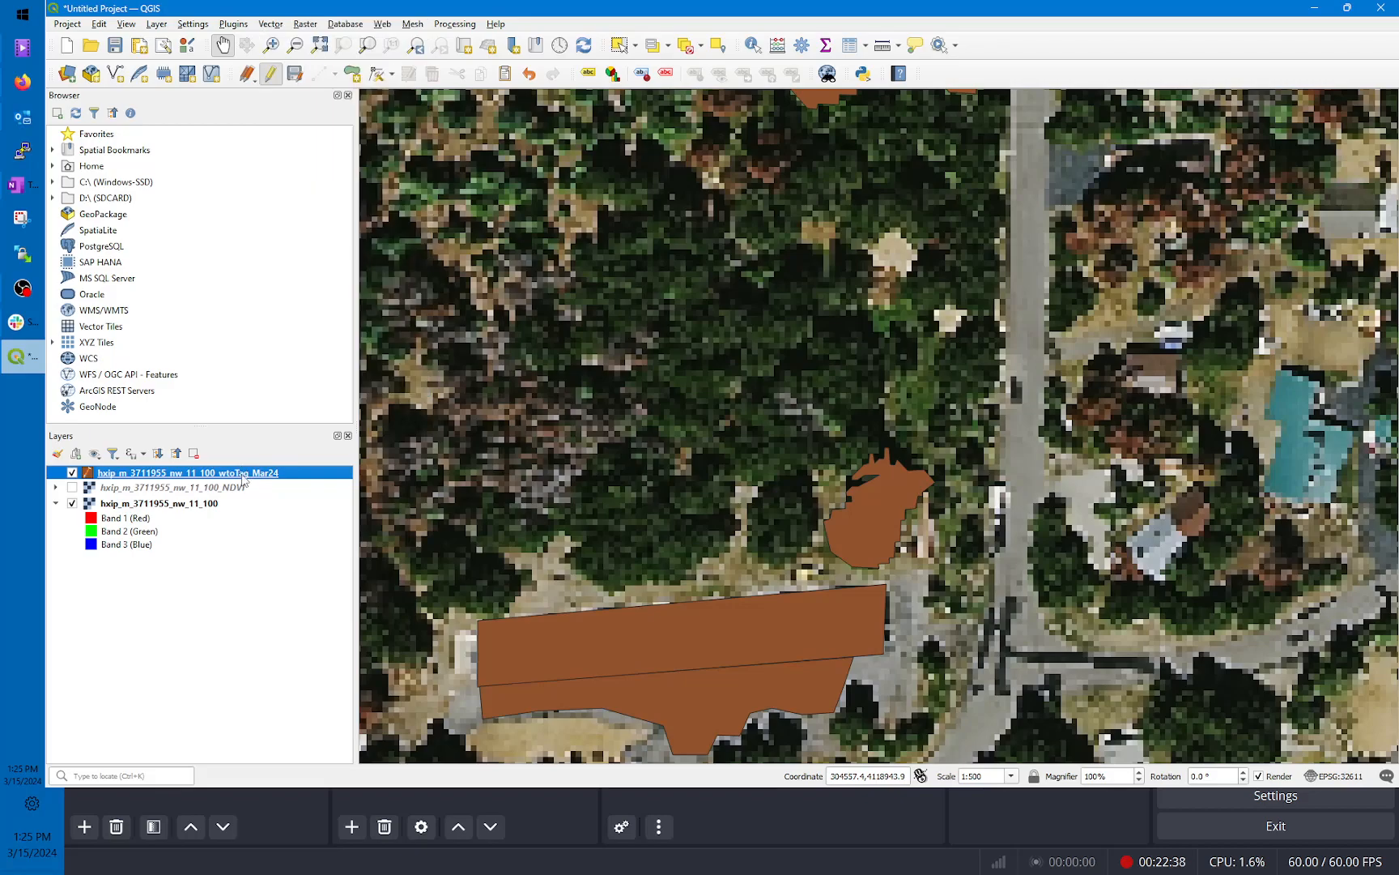
{"action": "right_click", "coordinate": [243, 477]}
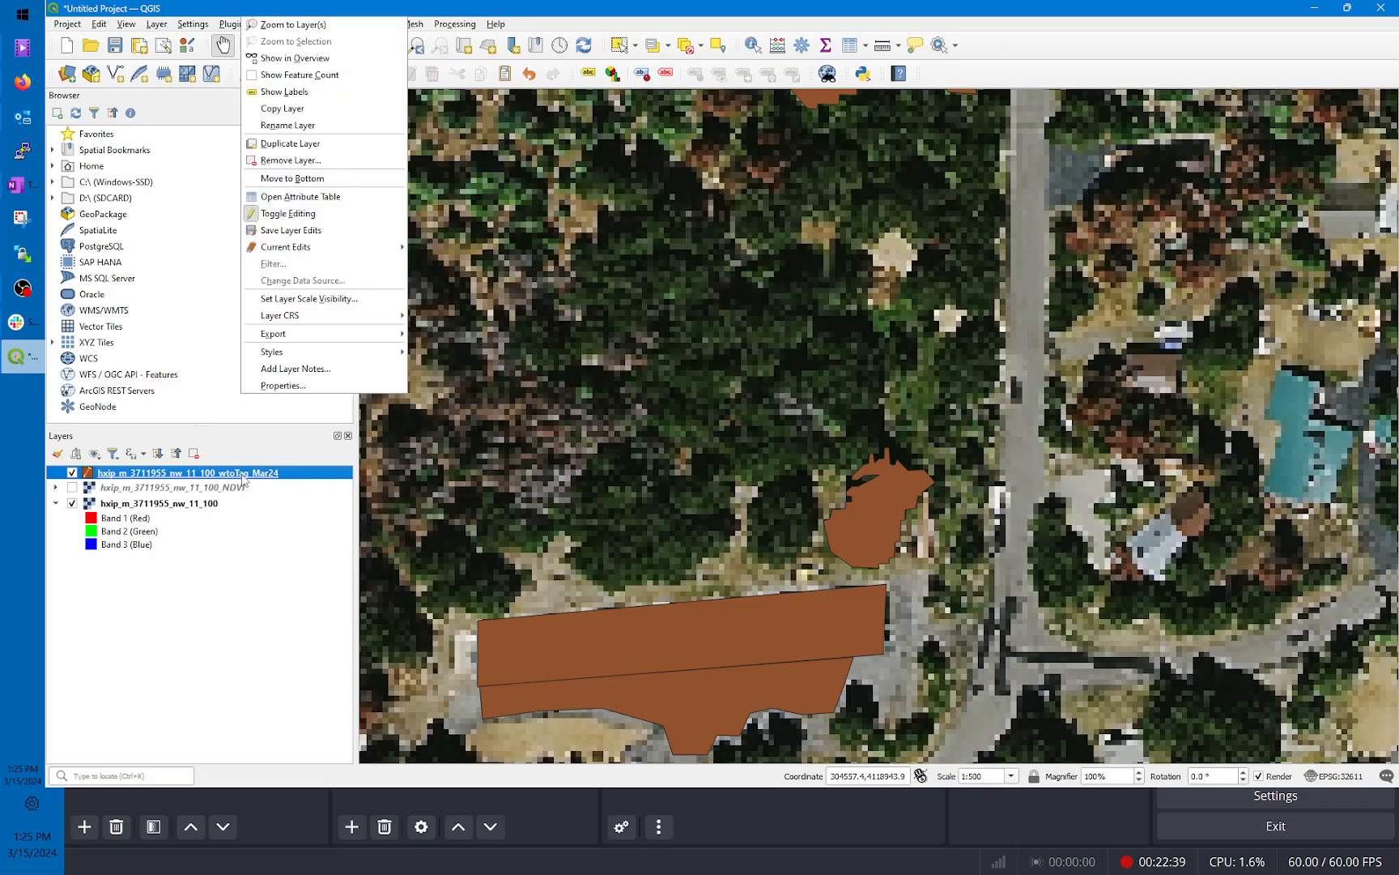
{"action": "left_click", "coordinate": [295, 386]}
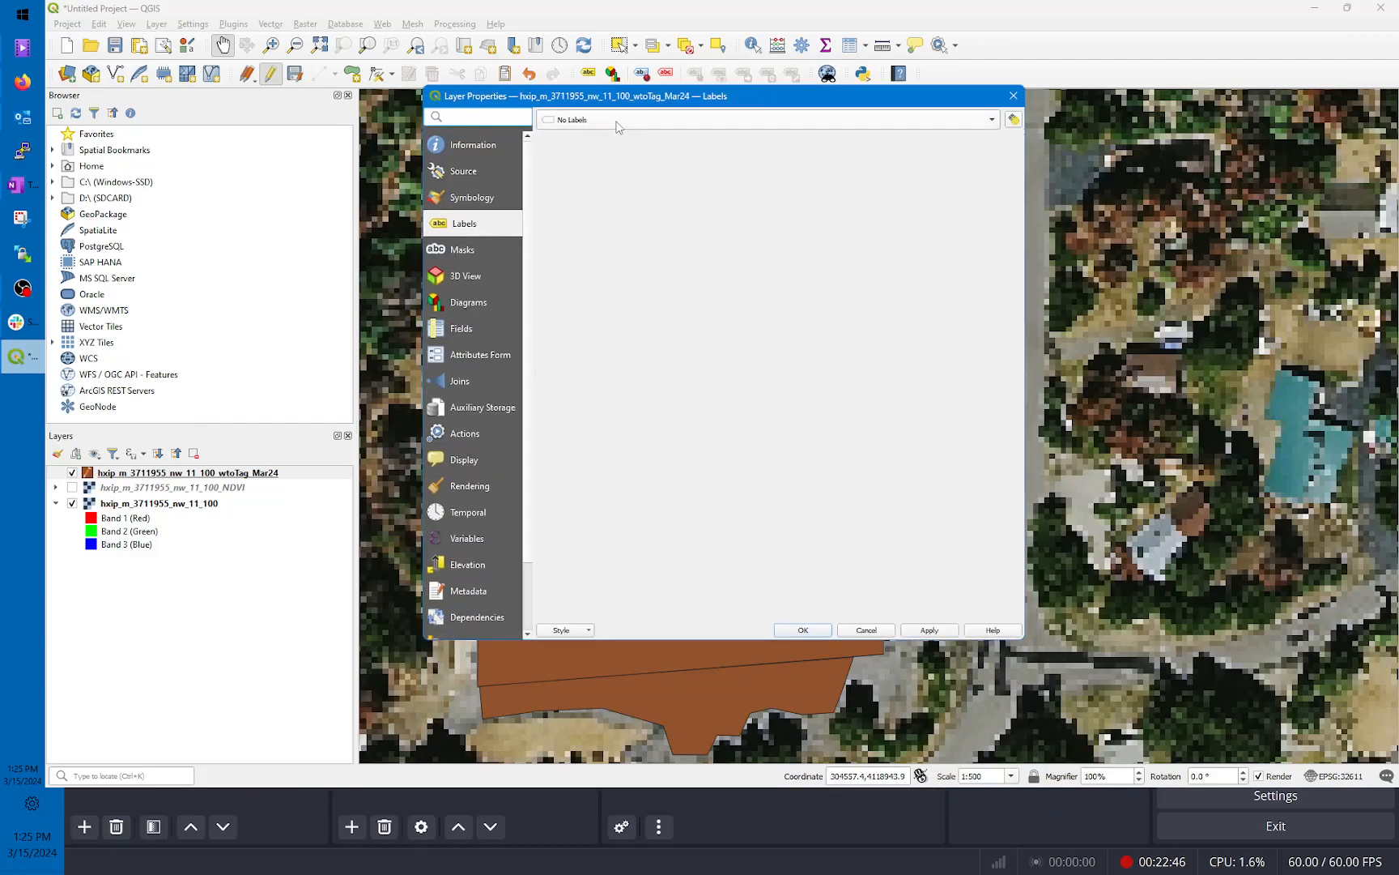
{"action": "left_click", "coordinate": [617, 126]}
{"action": "left_click", "coordinate": [614, 134]}
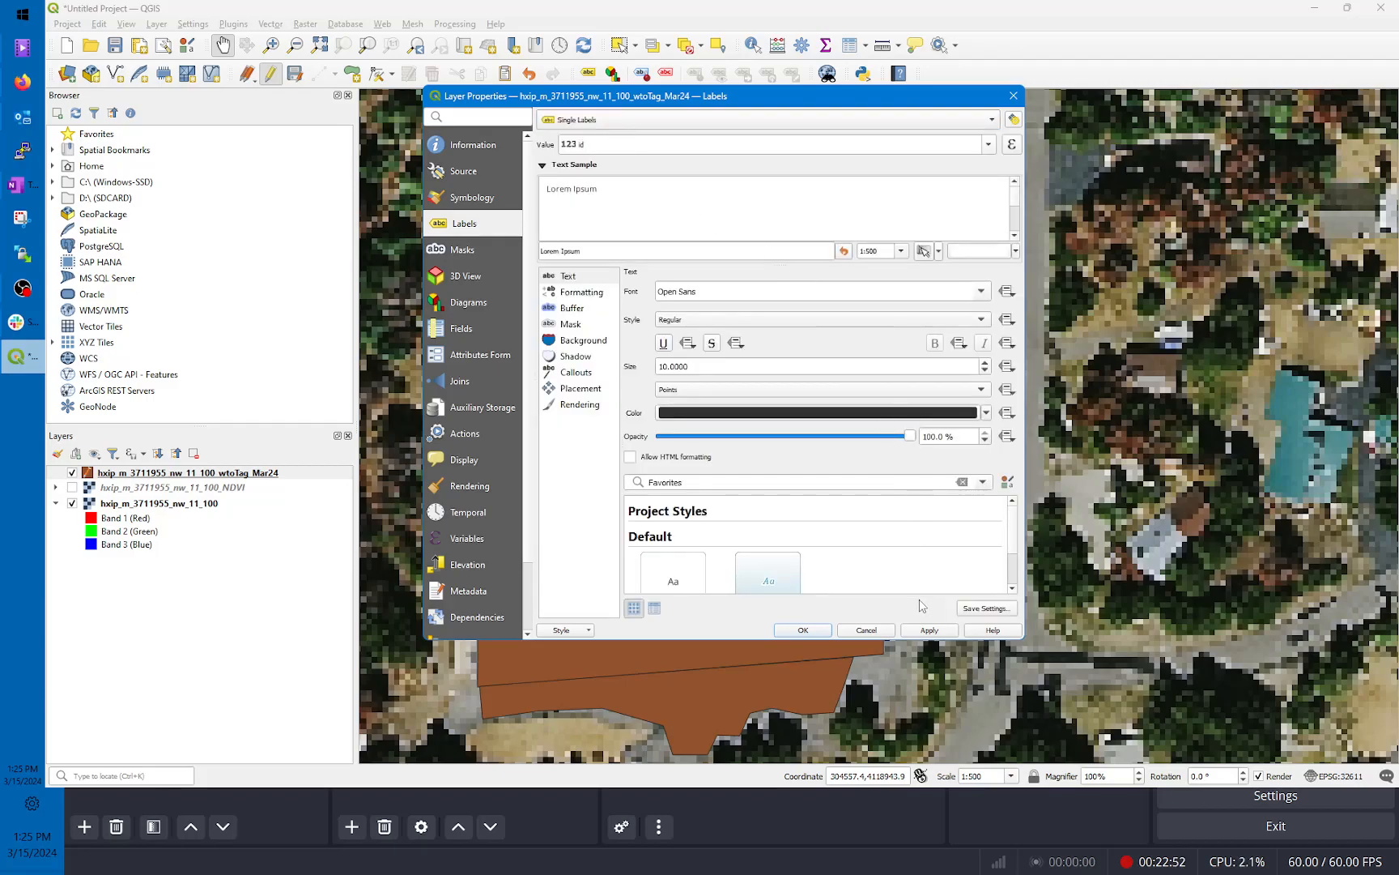
{"action": "left_click", "coordinate": [923, 631]}
{"action": "left_click", "coordinate": [810, 631]}
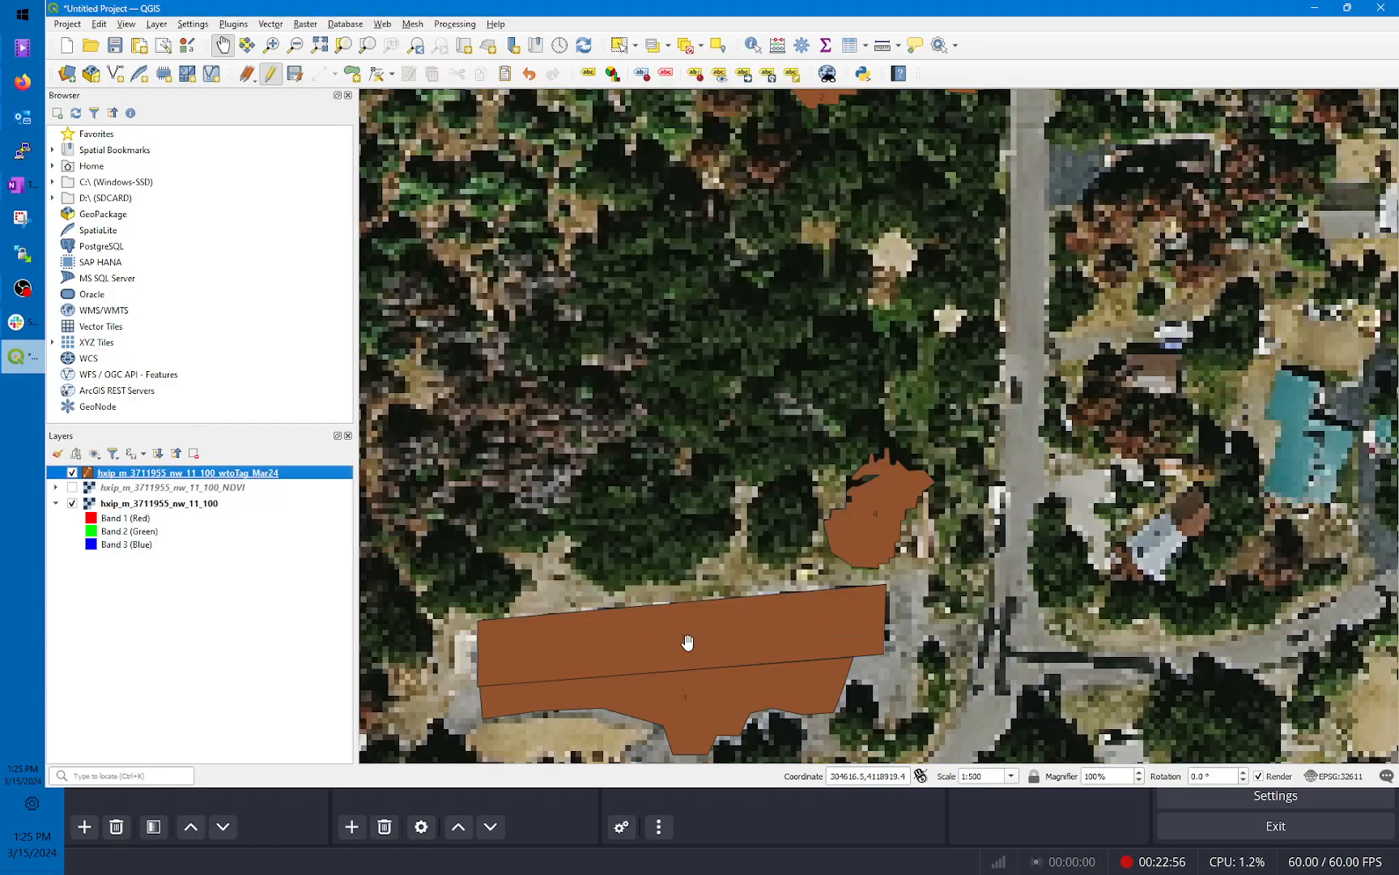
Step: Check the id labels on the tagged polygons, and examine the brown dry-grass clearing beside the dirt road southwest of the tagged building
{"action": "left_click_drag", "start_coordinate": [905, 269], "coordinate": [881, 526]}
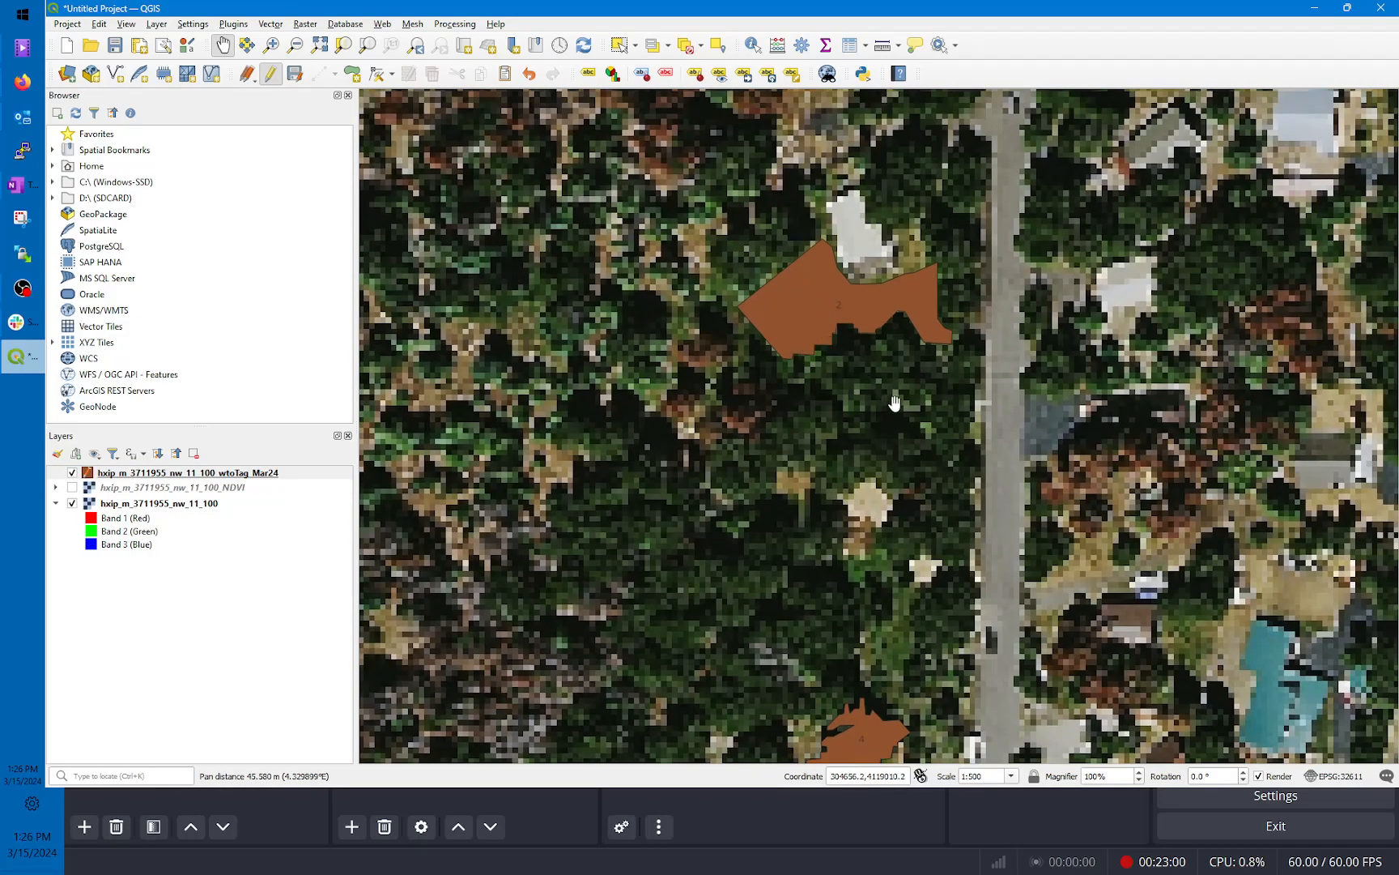
{"action": "scroll", "coordinate": [909, 420], "scroll_direction": "down", "scroll_amount": 1}
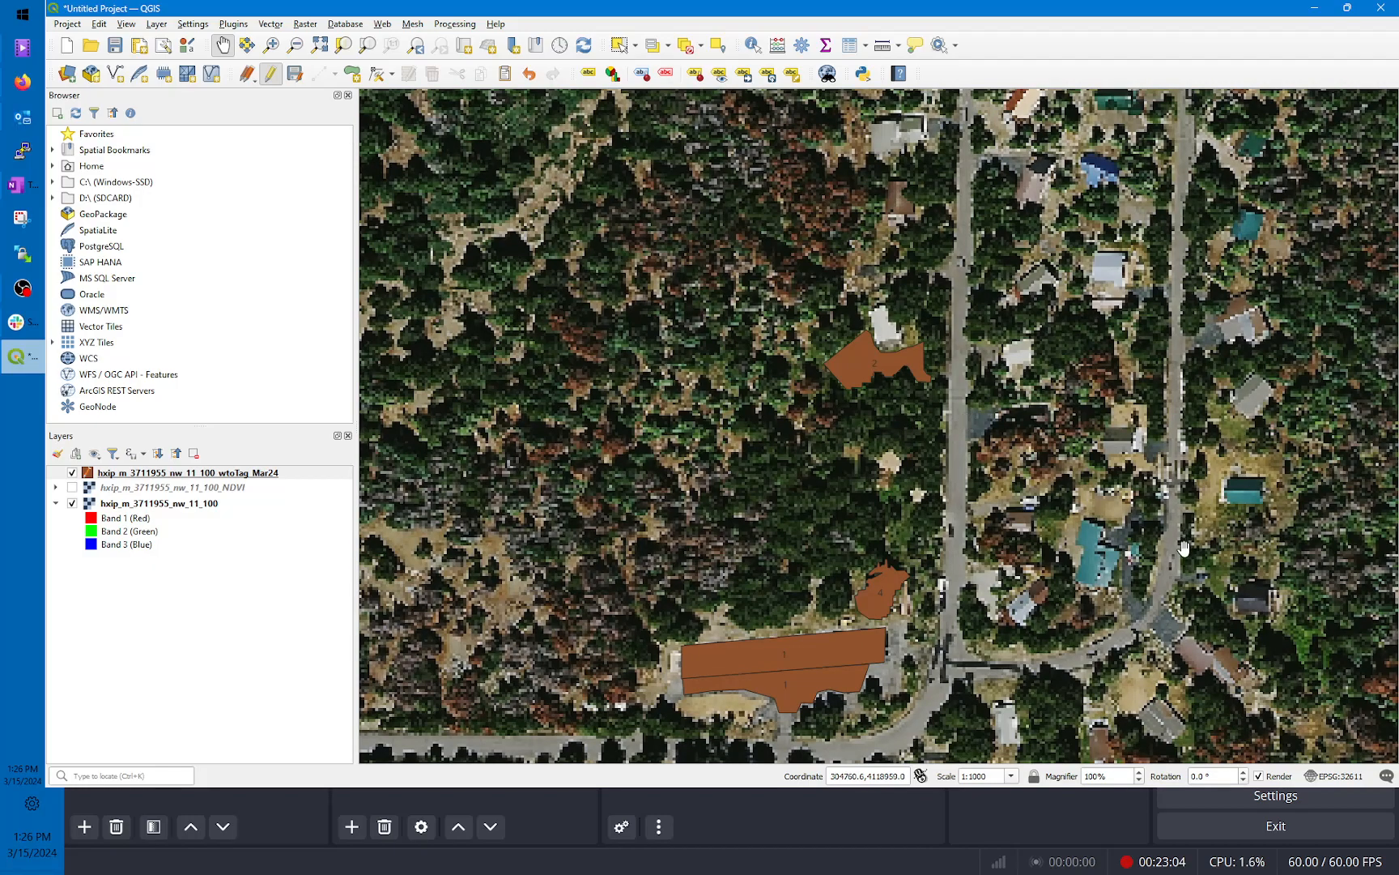
{"action": "left_click_drag", "start_coordinate": [1130, 612], "coordinate": [1082, 398]}
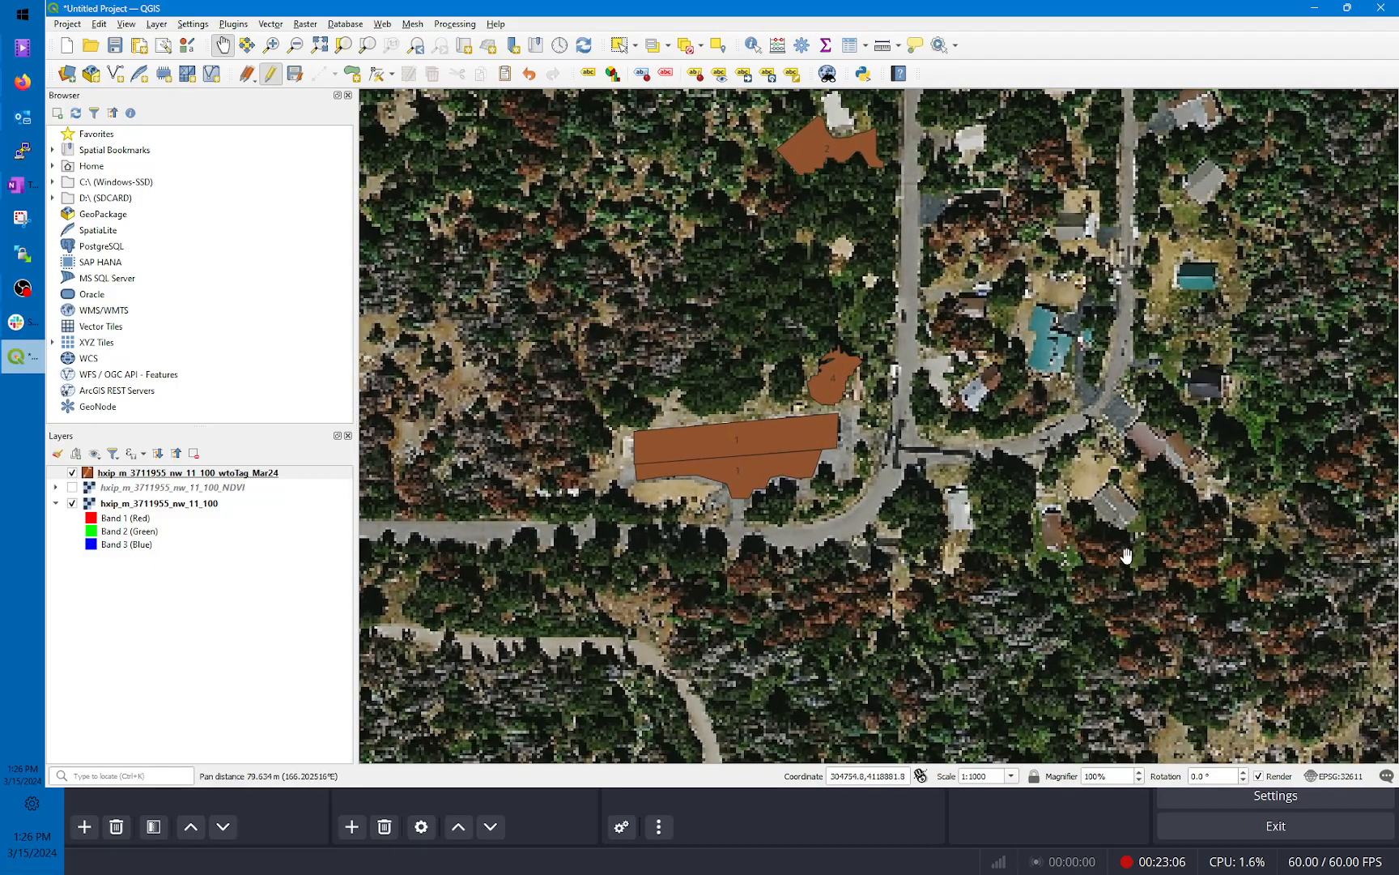
{"action": "left_click_drag", "start_coordinate": [1082, 615], "coordinate": [1079, 274]}
{"action": "left_click_drag", "start_coordinate": [813, 471], "coordinate": [984, 329]}
{"action": "left_click_drag", "start_coordinate": [968, 454], "coordinate": [981, 379]}
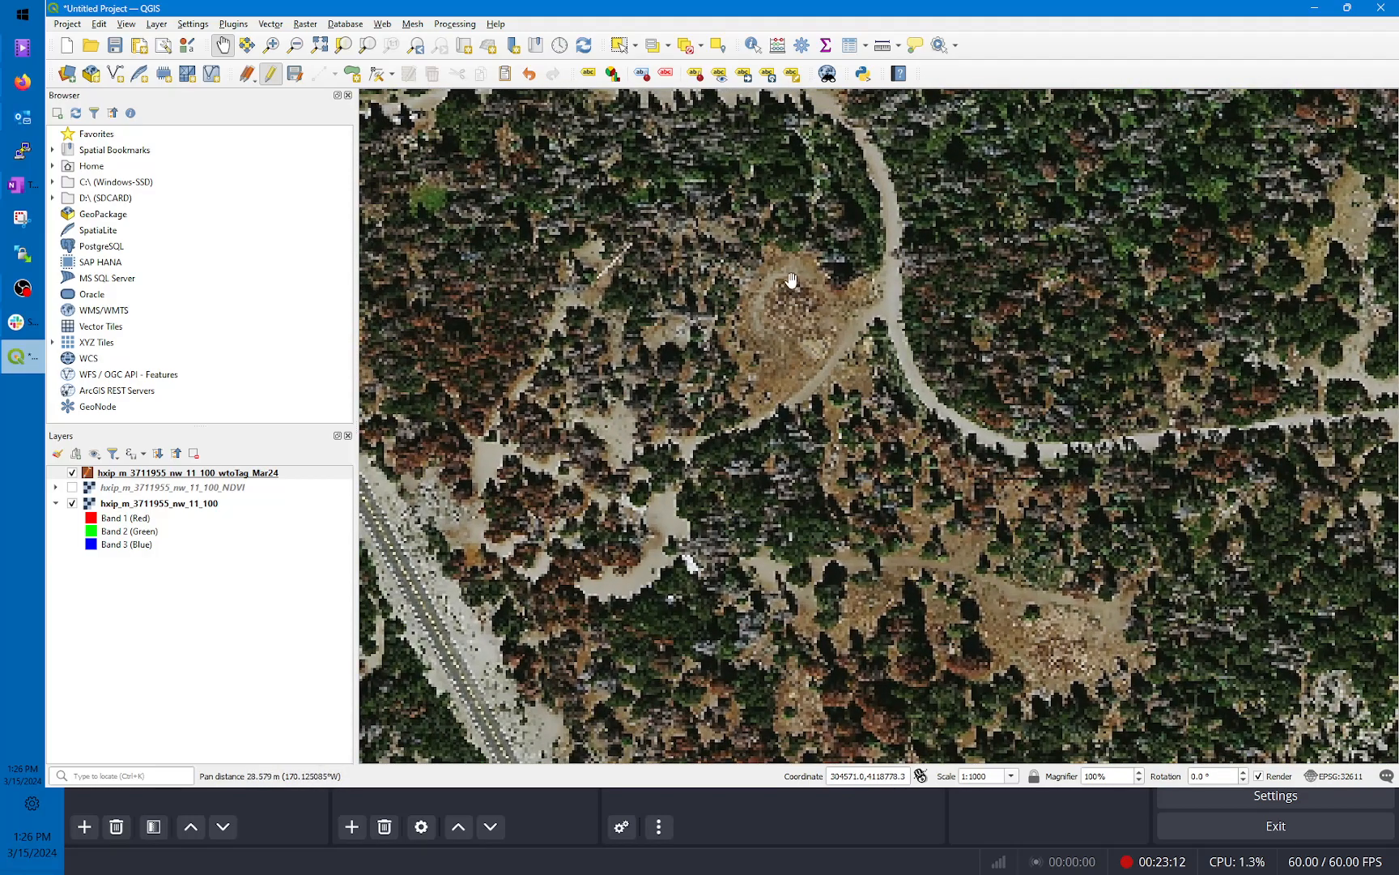
{"action": "scroll", "coordinate": [801, 328], "scroll_direction": "up", "scroll_amount": 1}
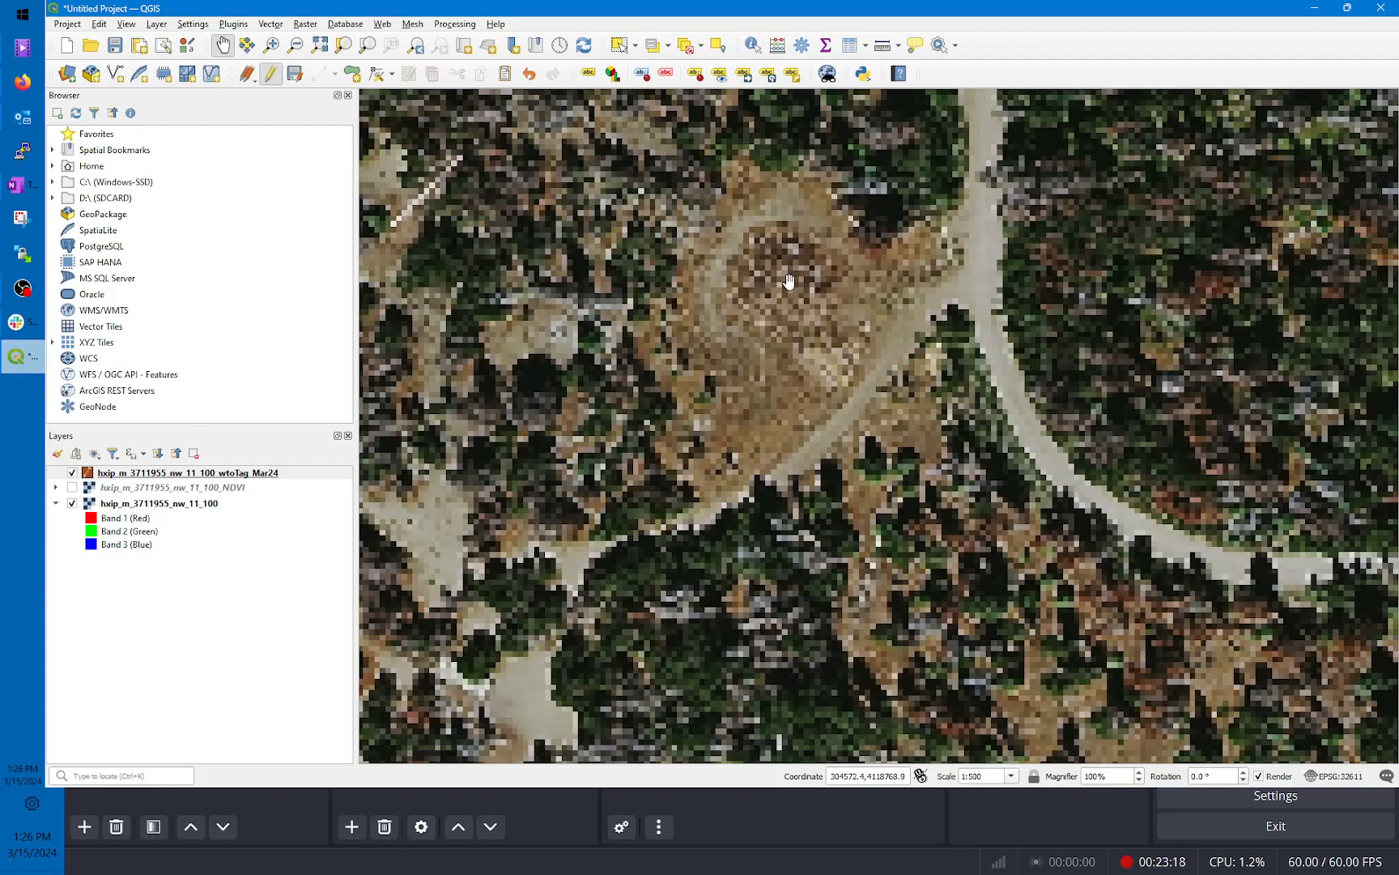
{"action": "scroll", "coordinate": [788, 372], "scroll_direction": "up", "scroll_amount": 1}
{"action": "scroll", "coordinate": [788, 372], "scroll_direction": "down", "scroll_amount": 1}
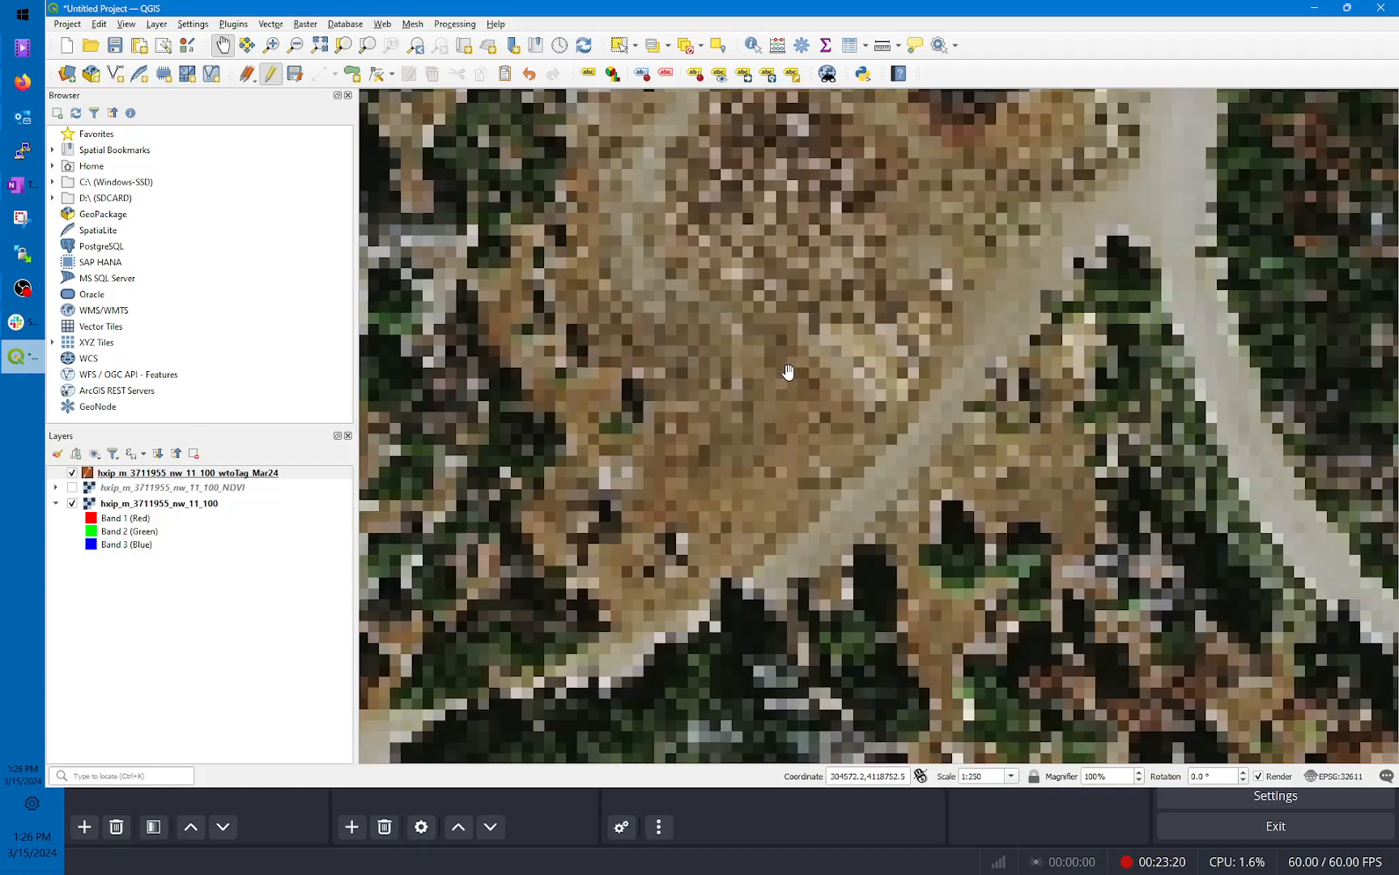
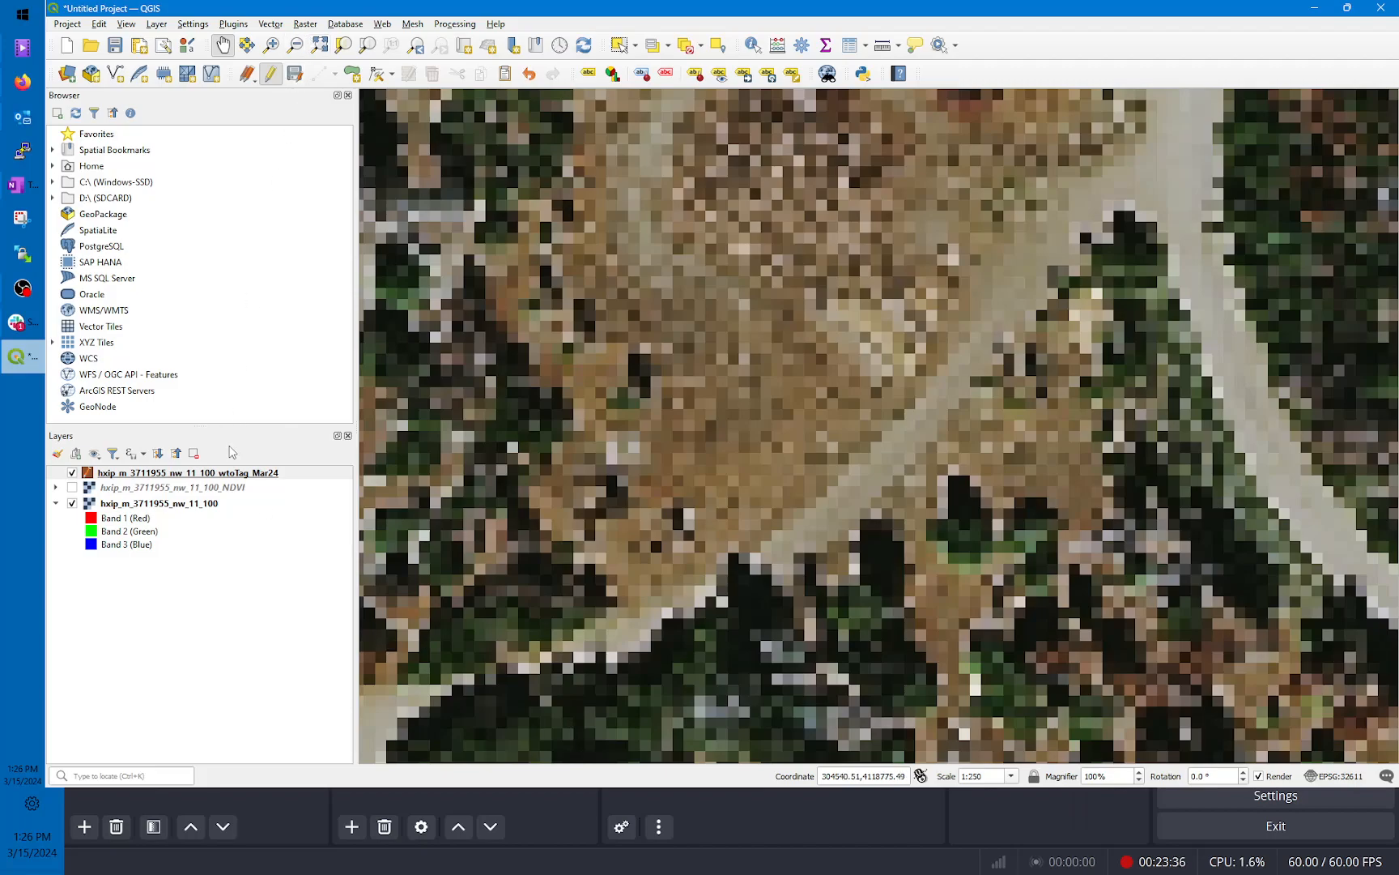
Step: Digitize a four-sided polygon over the dry grass in the clearing just north of the dirt track, with id 3
{"action": "left_click", "coordinate": [318, 74]}
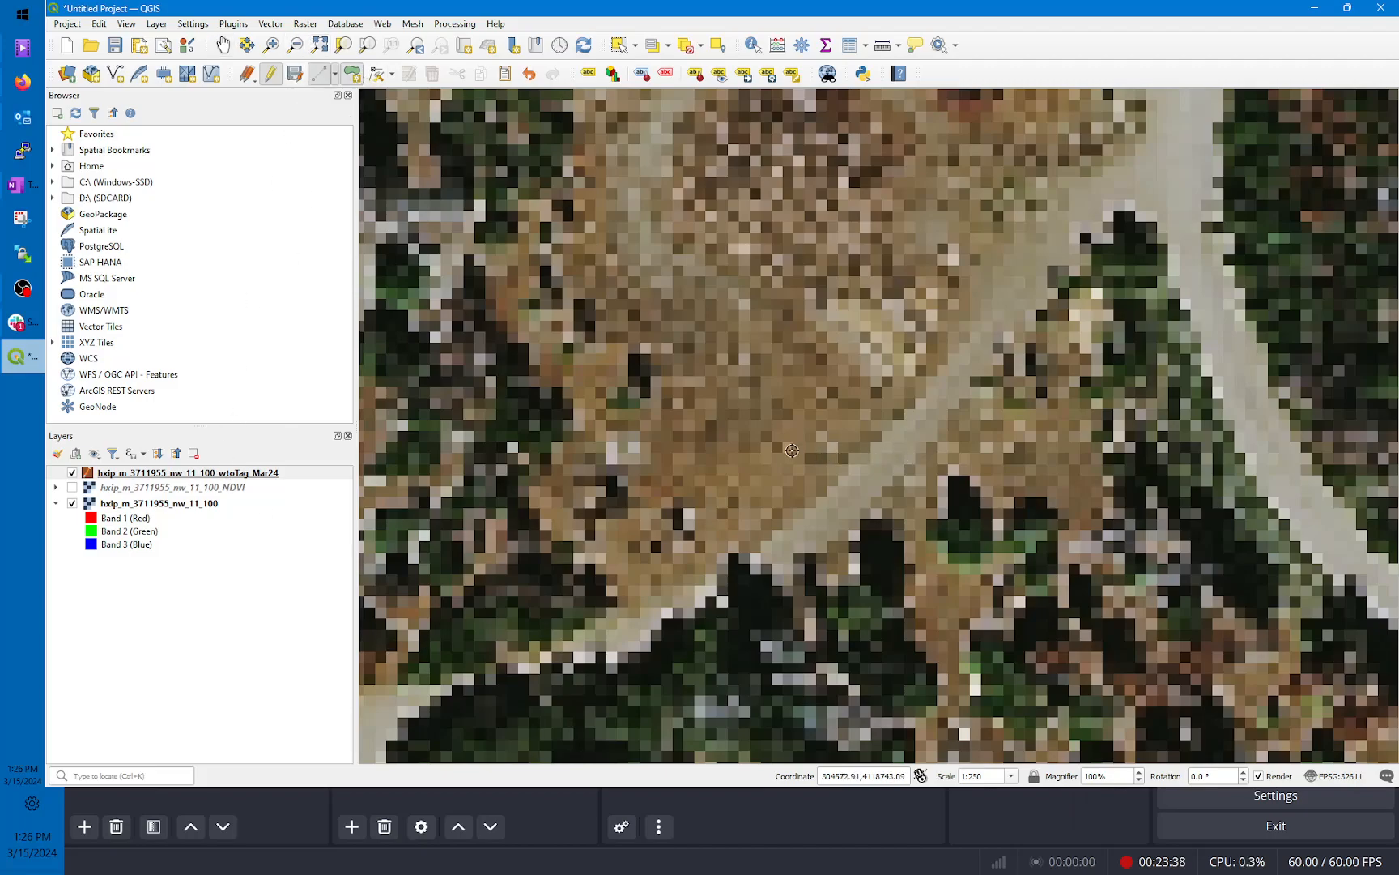
{"action": "left_click", "coordinate": [653, 431]}
{"action": "left_click", "coordinate": [743, 533]}
{"action": "left_click", "coordinate": [862, 419]}
{"action": "left_click", "coordinate": [772, 316]}
{"action": "right_click", "coordinate": [755, 416]}
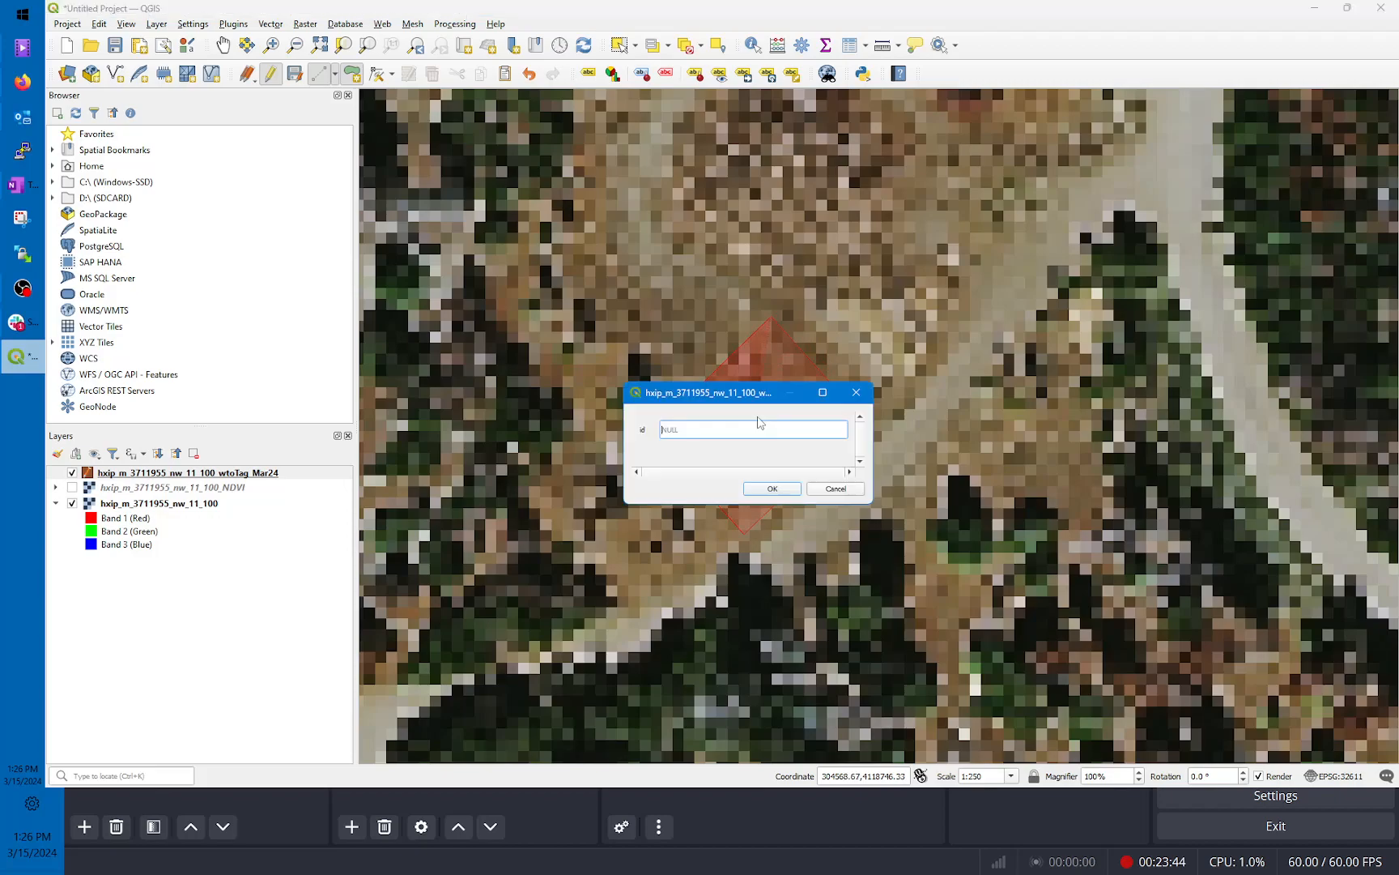
{"action": "type", "text": "3"}
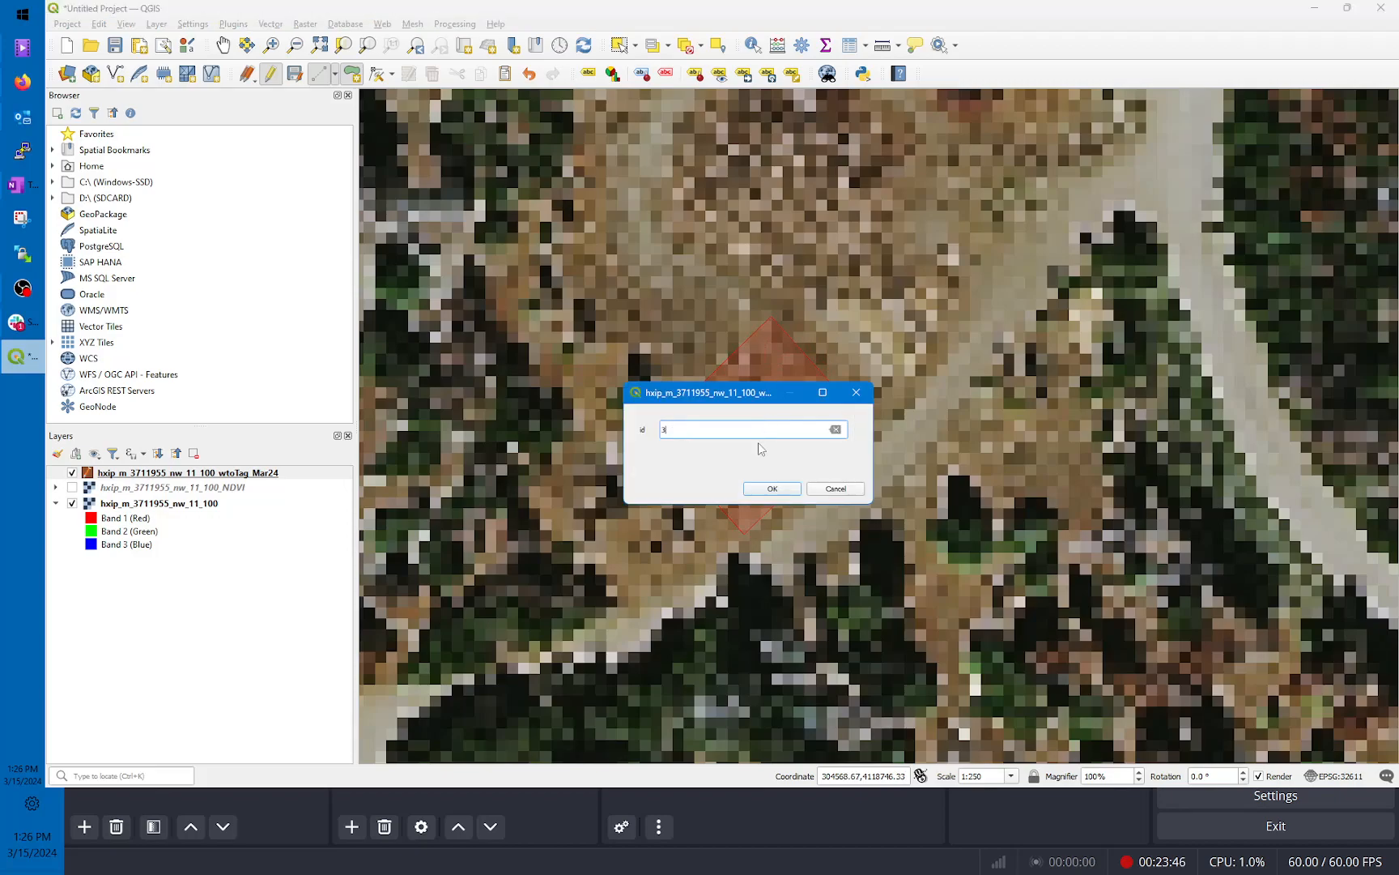
{"action": "left_click", "coordinate": [769, 489]}
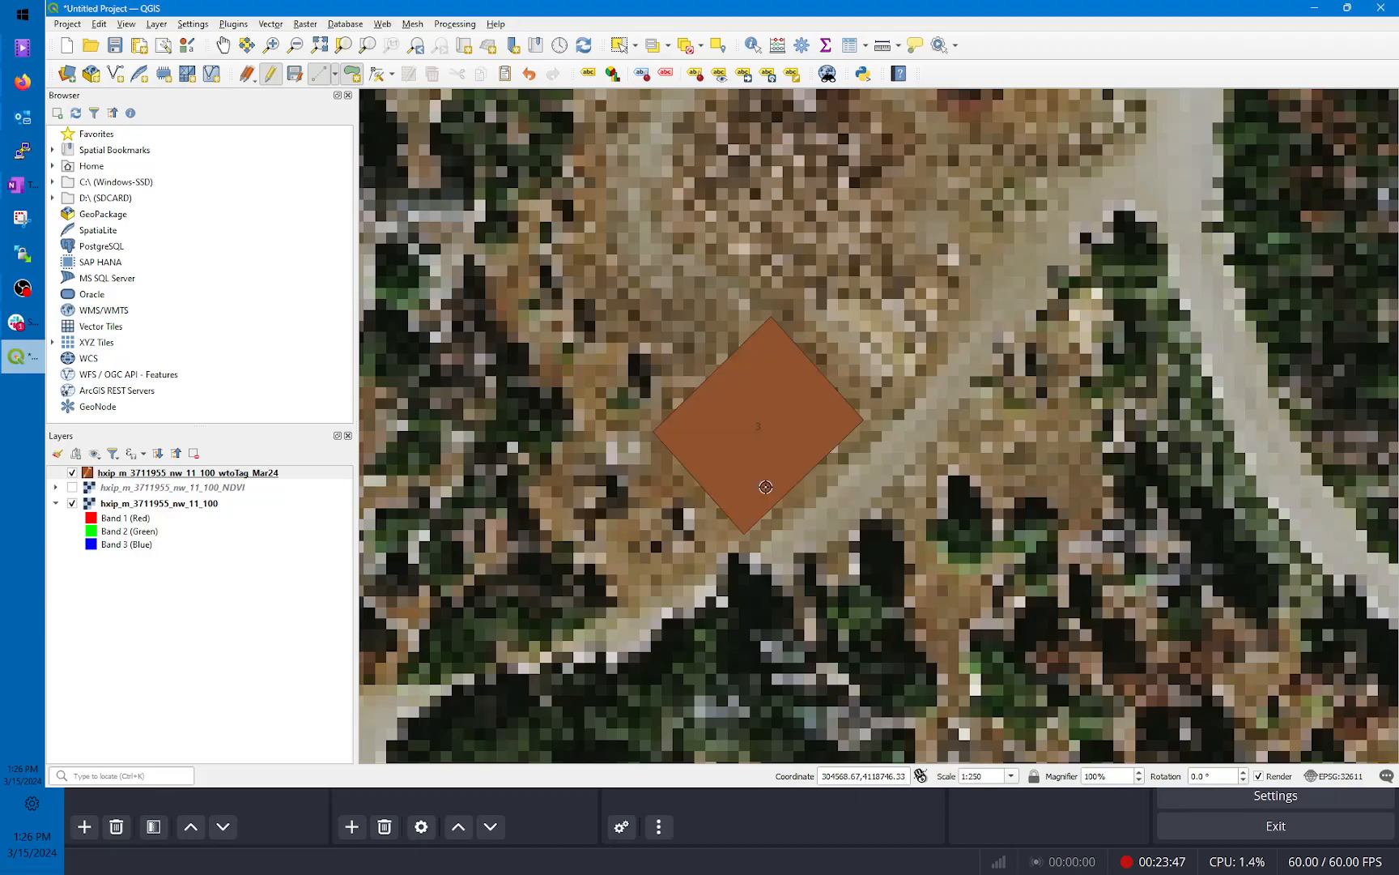
Step: Digitize a smaller four-sided polygon over the dry grass just northeast of the id 3 polygon, with id 3
{"action": "left_click", "coordinate": [783, 320]}
{"action": "left_click", "coordinate": [853, 271]}
{"action": "left_click", "coordinate": [898, 331]}
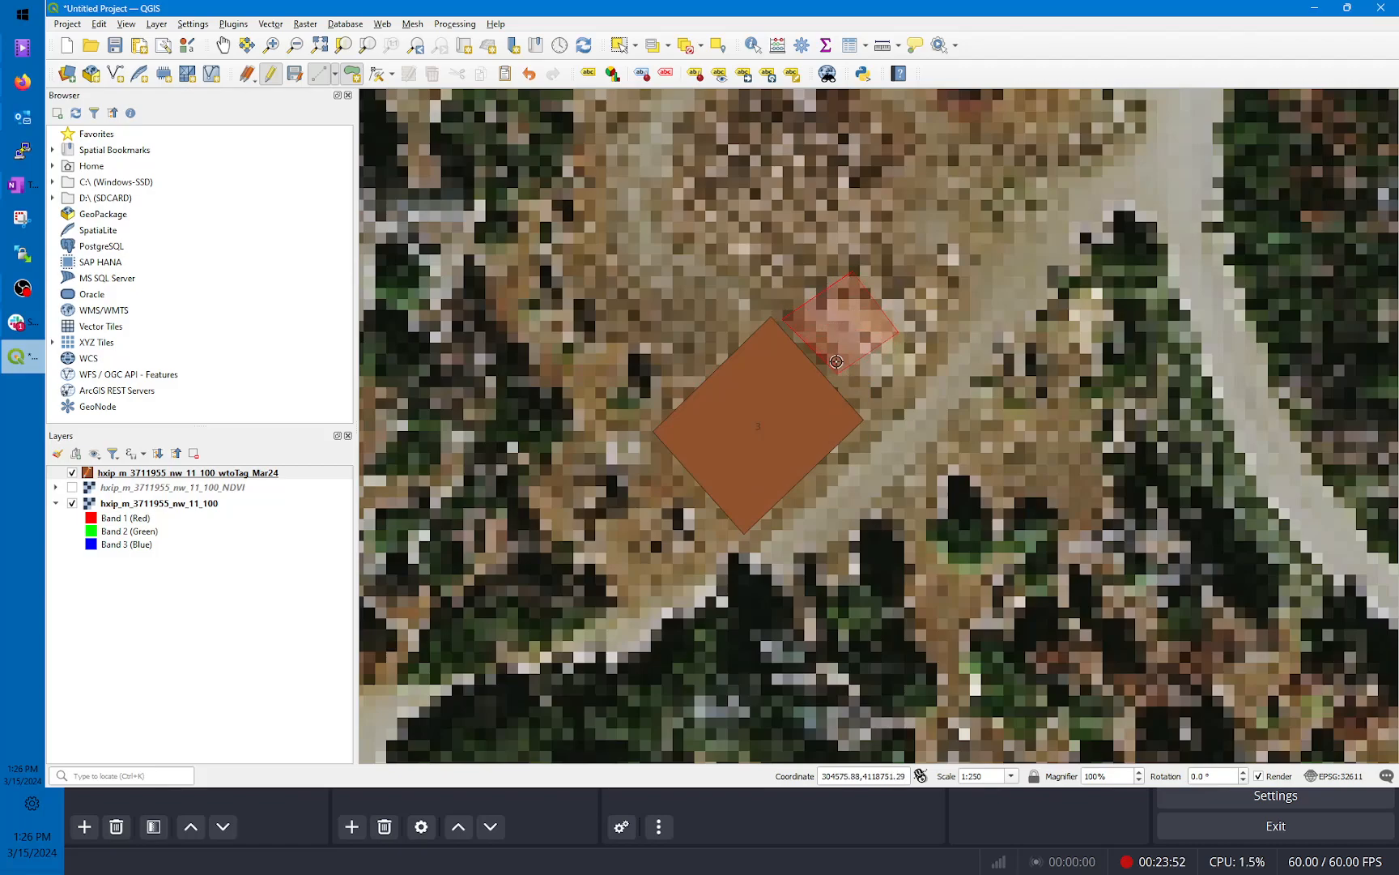
{"action": "left_click", "coordinate": [838, 366]}
{"action": "right_click", "coordinate": [845, 343]}
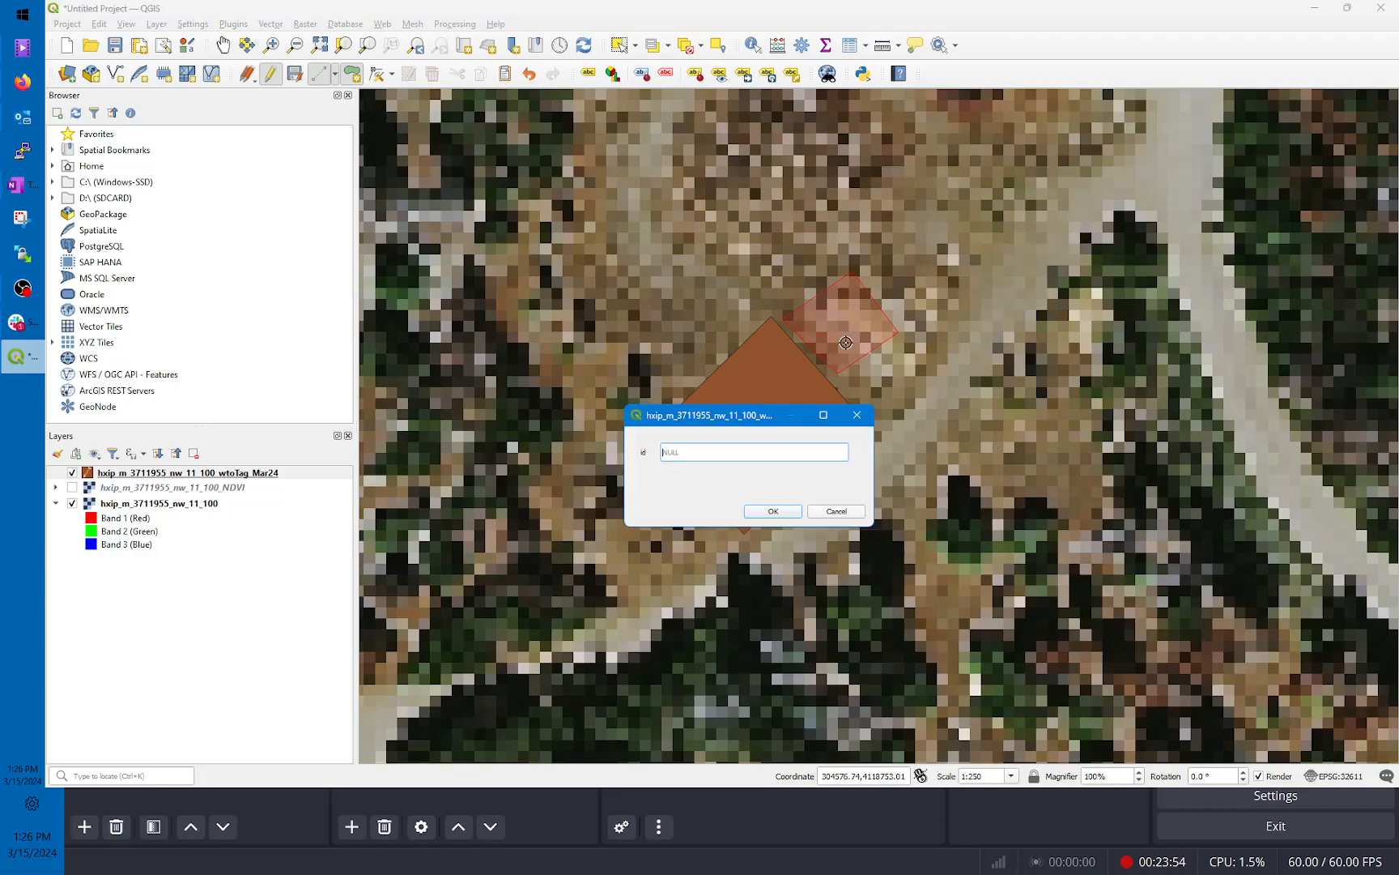
{"action": "left_click", "coordinate": [773, 512]}
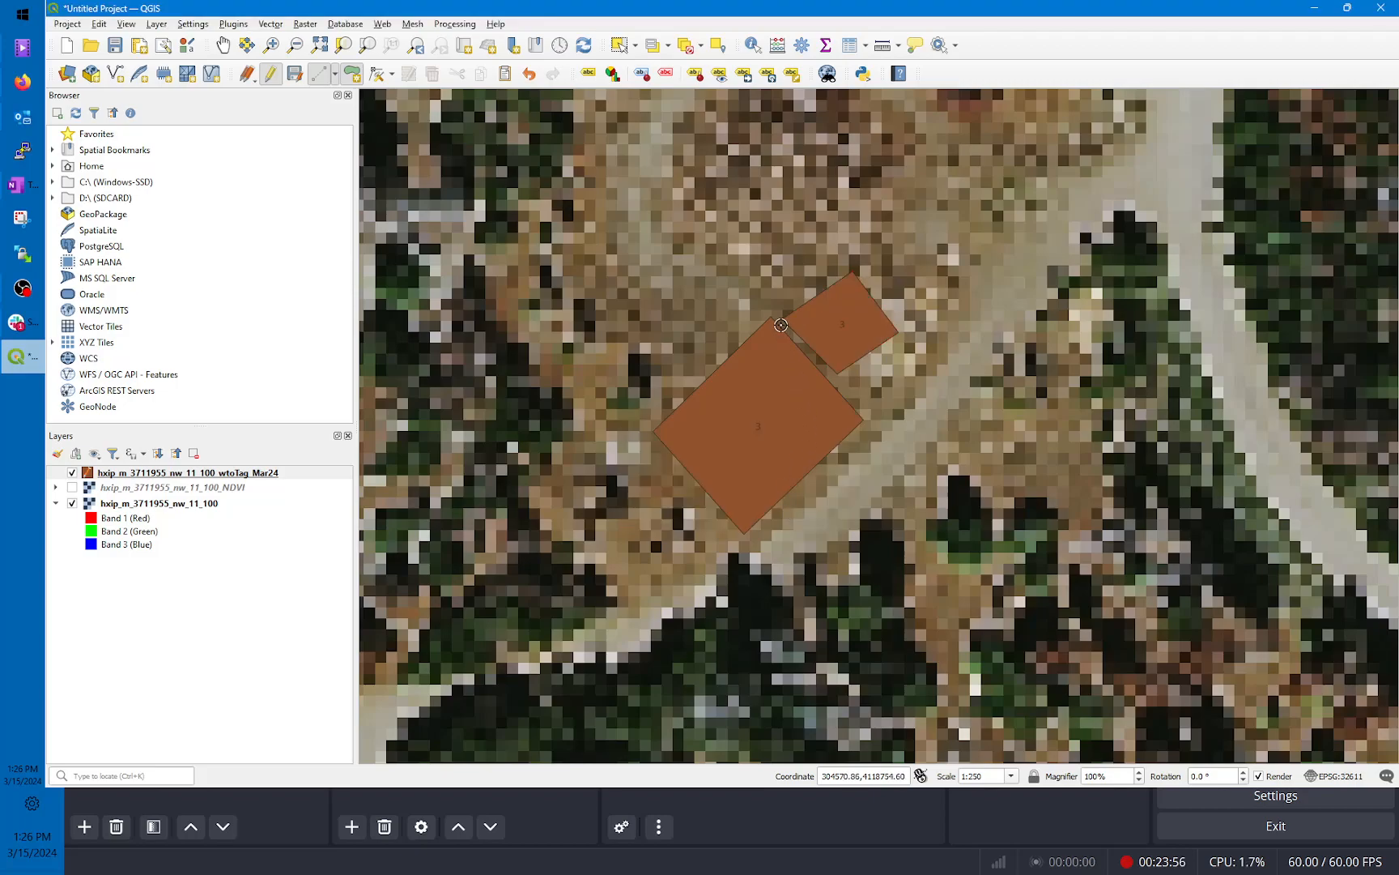
Step: Digitize a narrow polygon bridging the gap between the two dry-grass polygons, overlapping the larger one's edge, with id 3
{"action": "left_click", "coordinate": [844, 378]}
{"action": "left_click", "coordinate": [824, 395]}
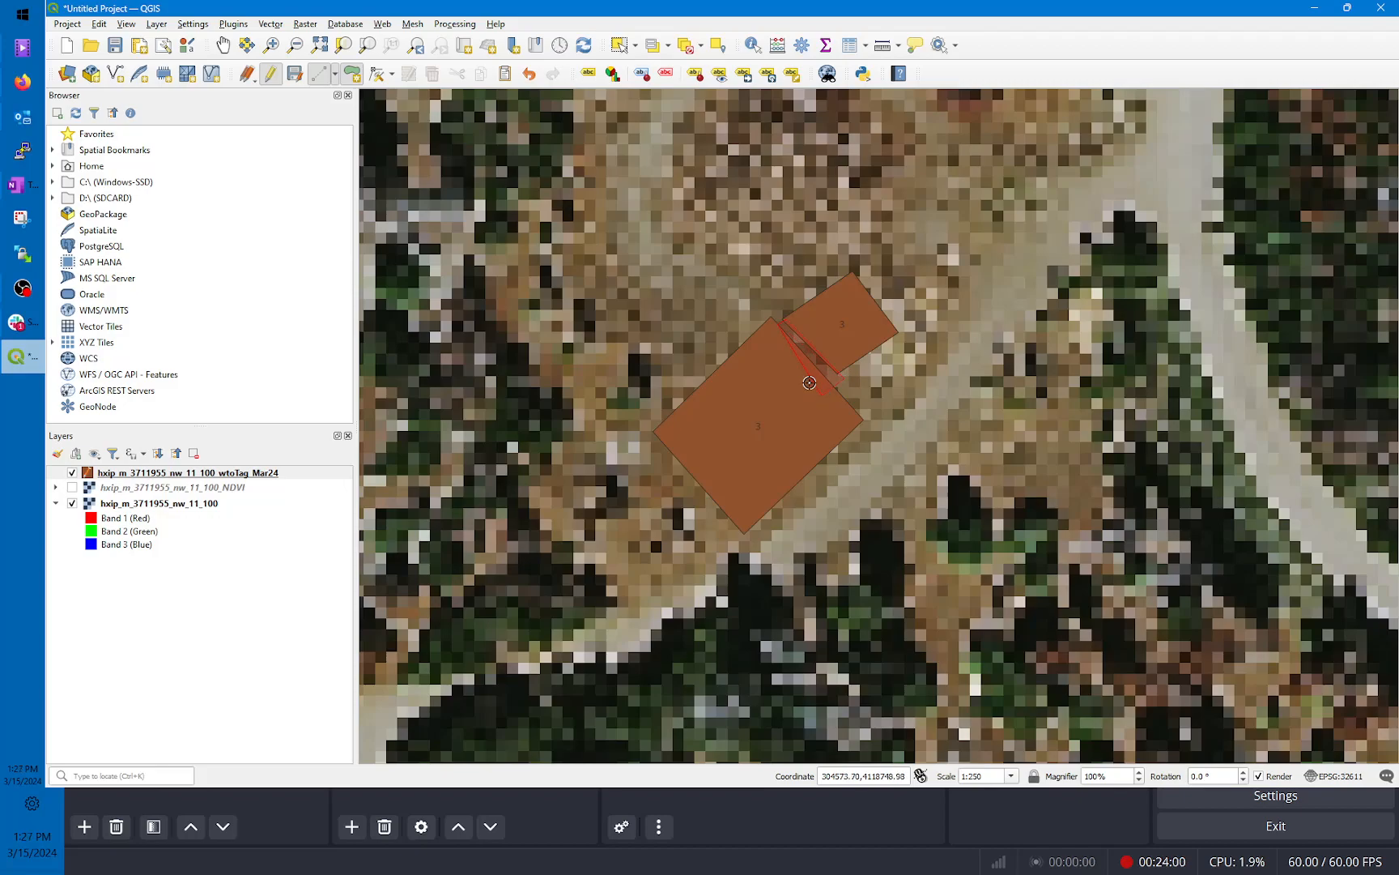
{"action": "left_click", "coordinate": [771, 336]}
{"action": "right_click", "coordinate": [784, 340]}
{"action": "type", "text": "3"}
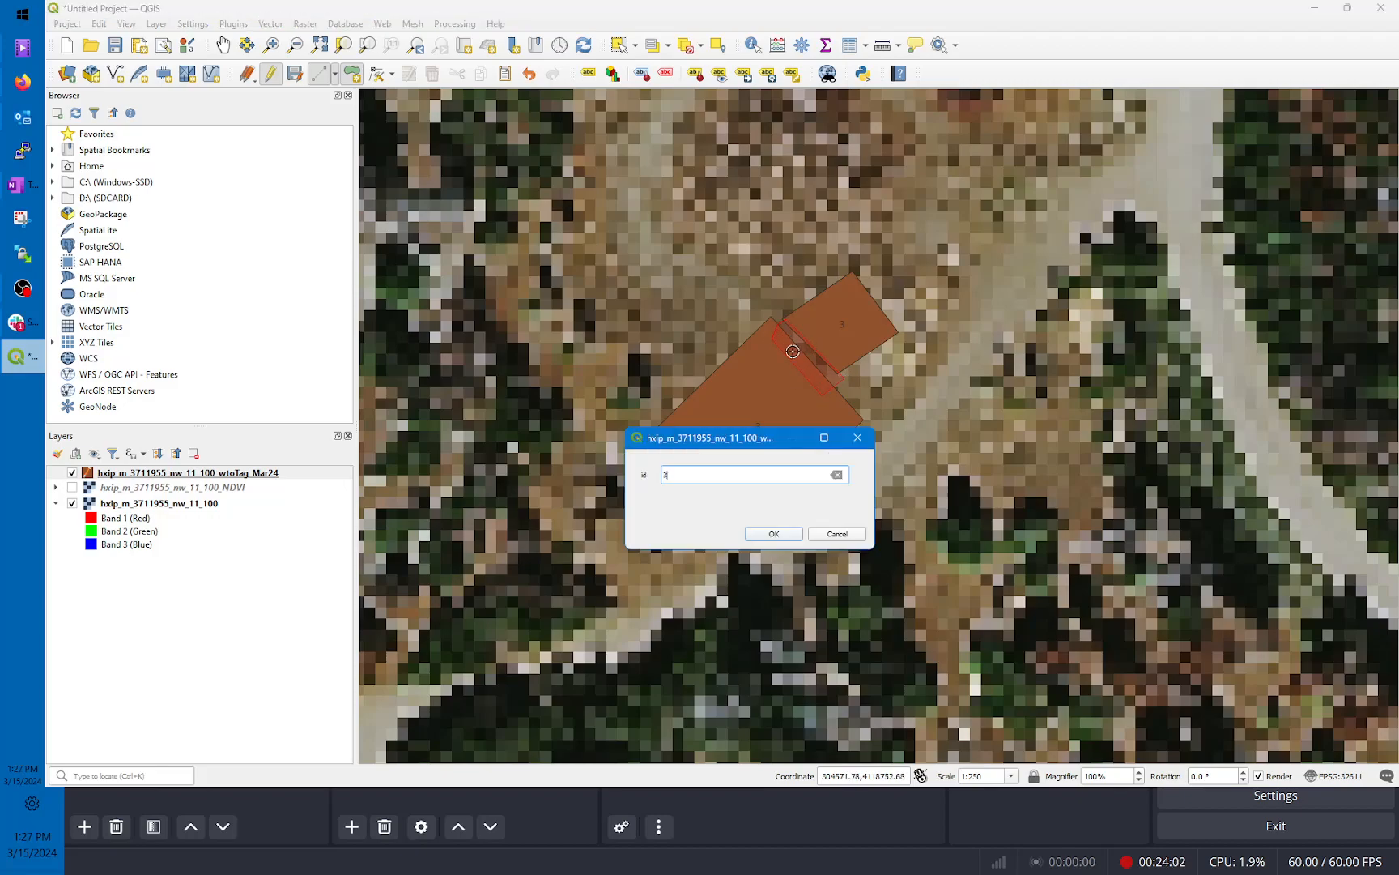
{"action": "left_click", "coordinate": [775, 534]}
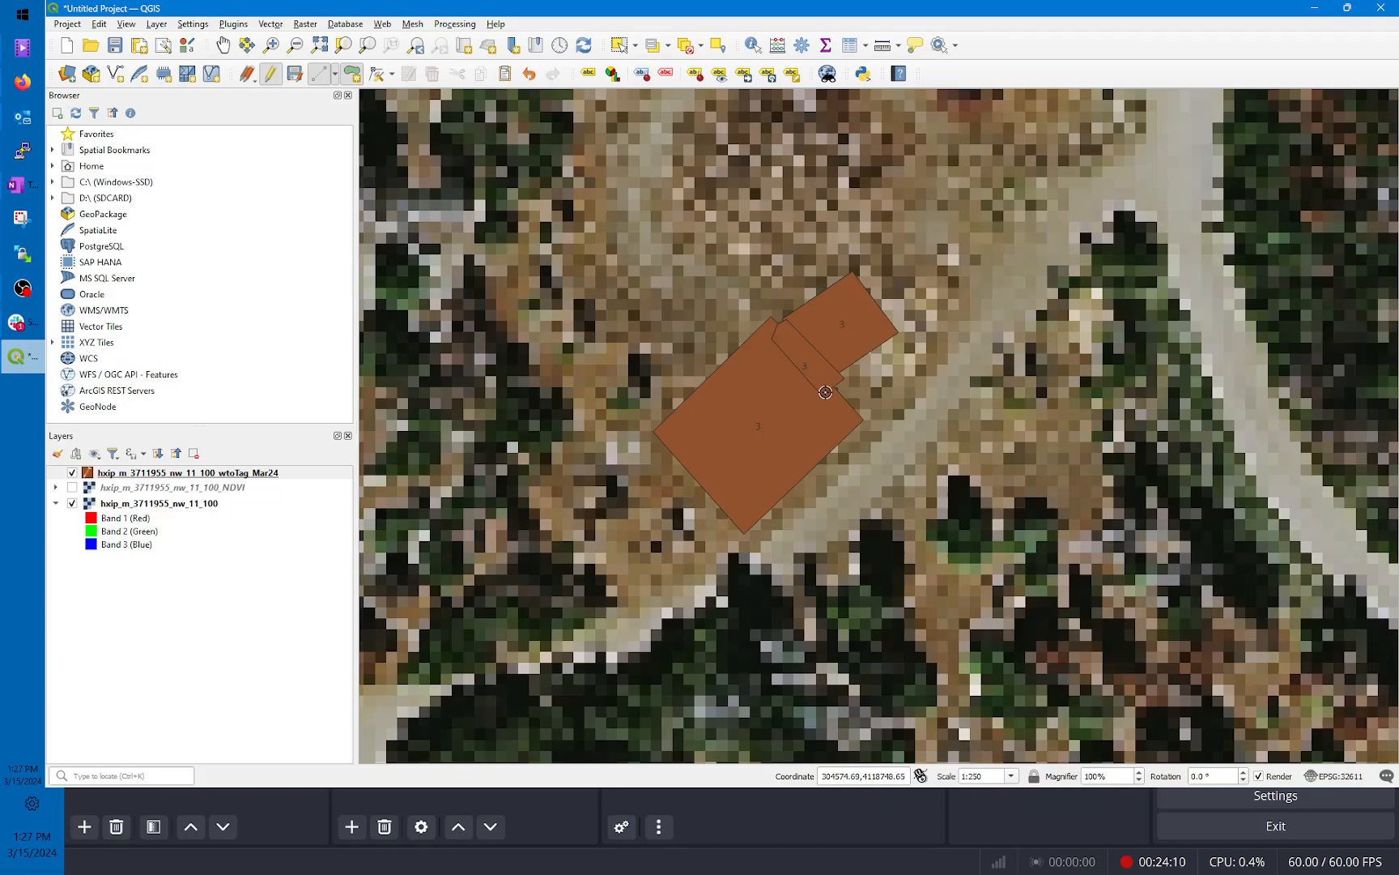
{"action": "left_click", "coordinate": [230, 49]}
{"action": "left_click_drag", "start_coordinate": [793, 184], "coordinate": [794, 394]}
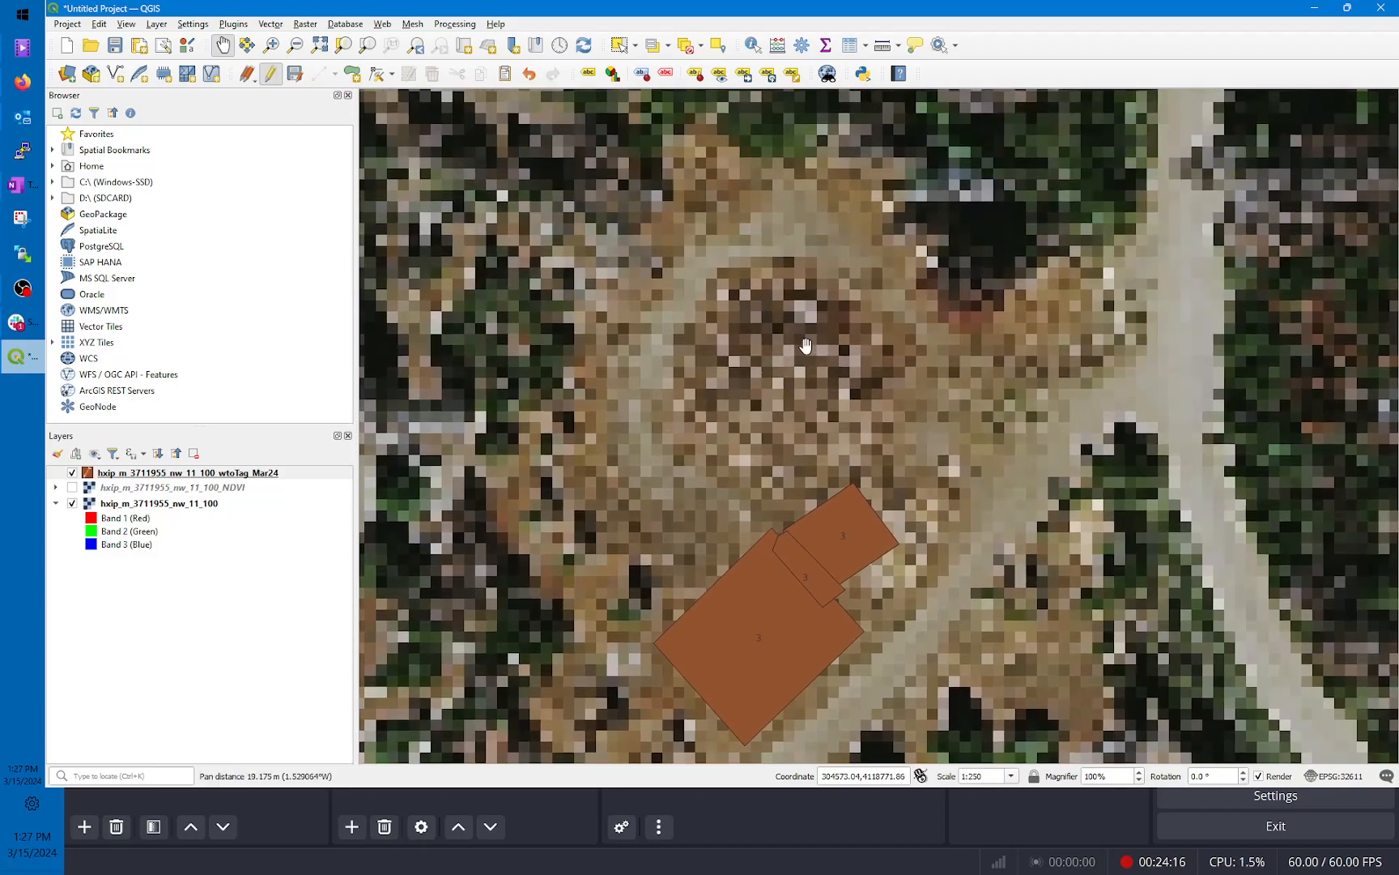
{"action": "left_click", "coordinate": [320, 73]}
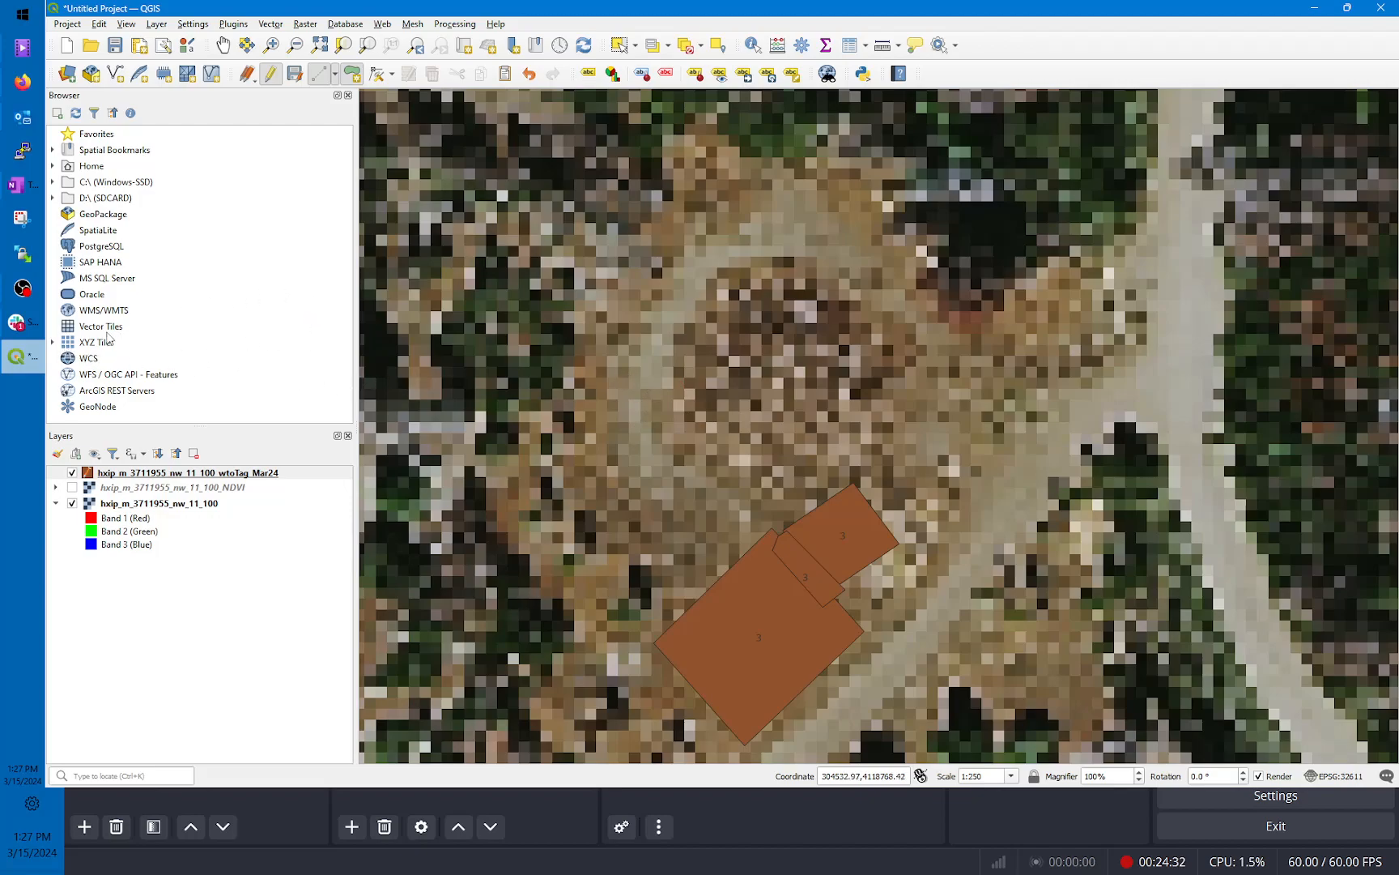
Step: Add the GoogleMap XYZ tile layer to the project and check it over the tagged area
{"action": "left_click", "coordinate": [53, 344]}
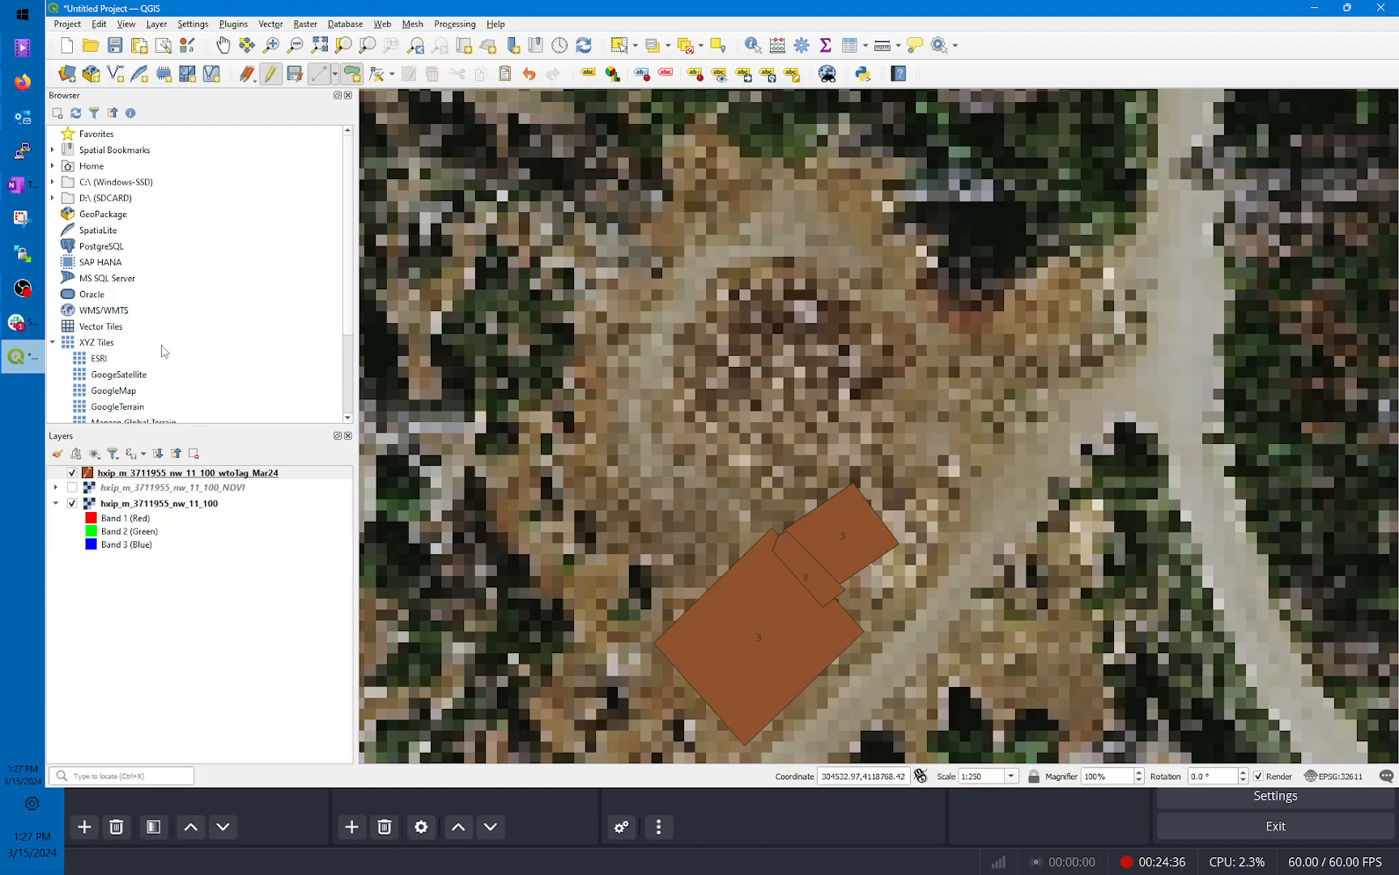
{"action": "left_click", "coordinate": [54, 344]}
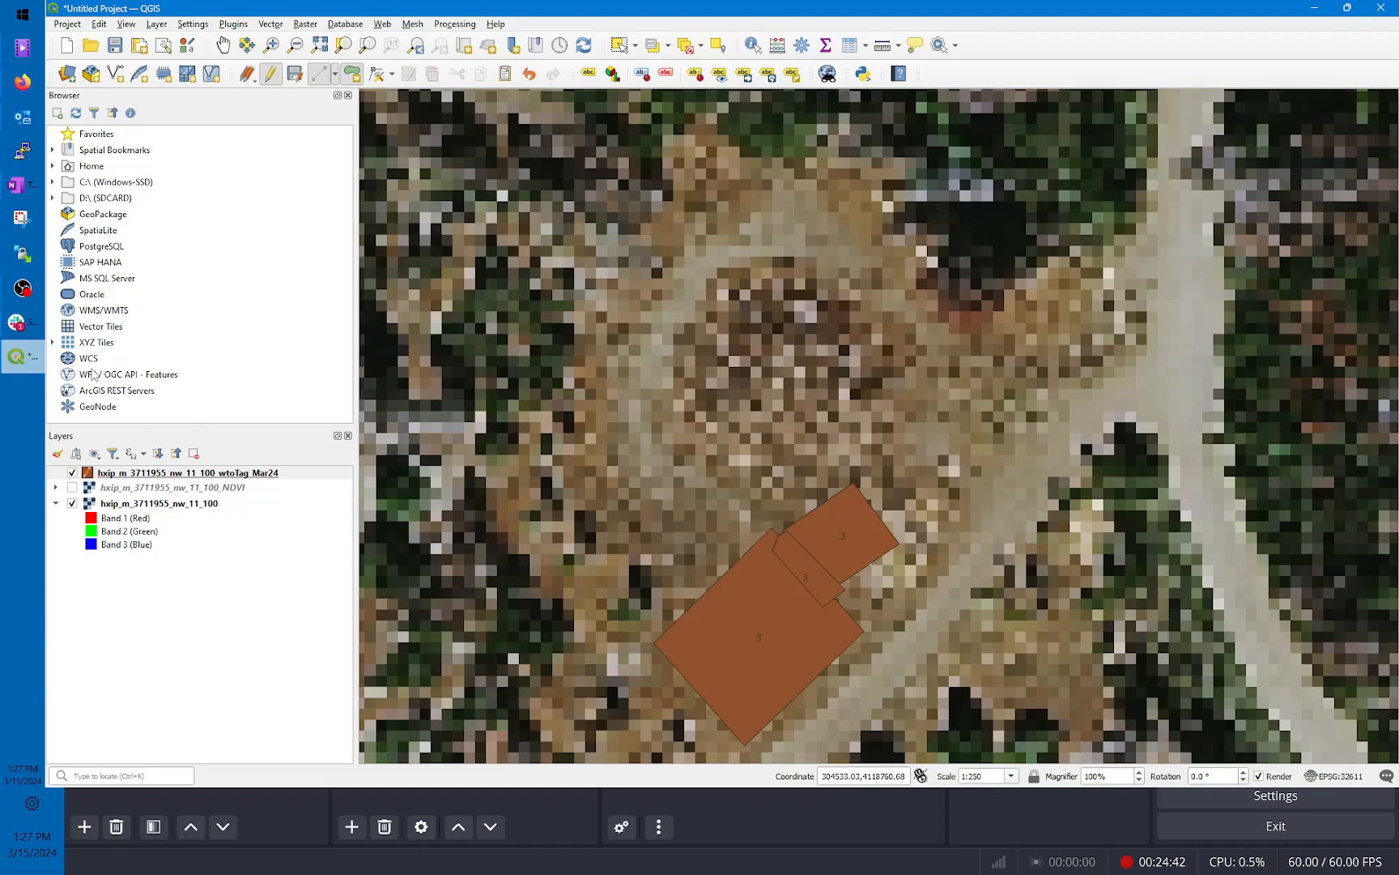
{"action": "left_click", "coordinate": [53, 342]}
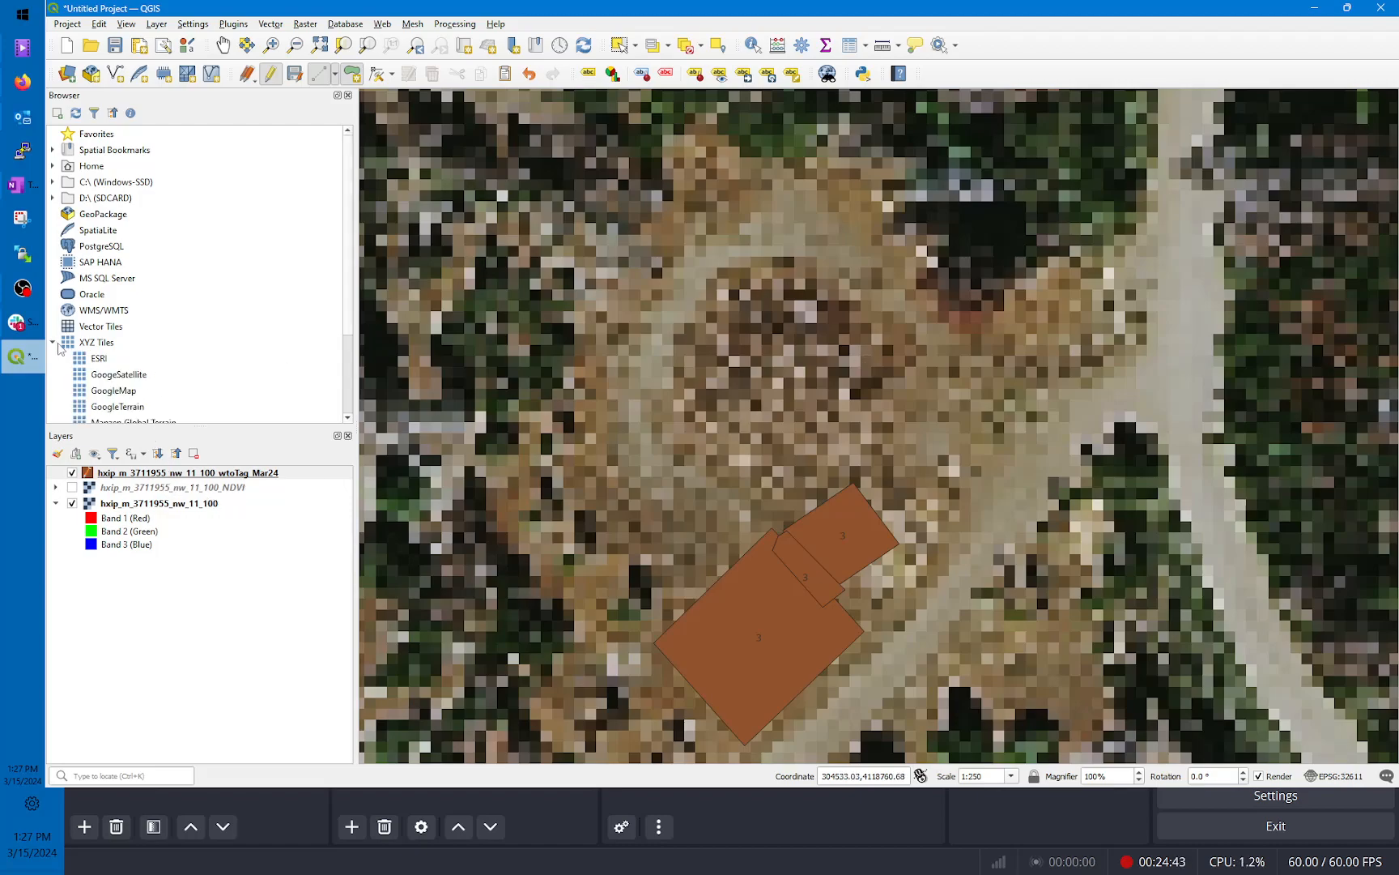
{"action": "left_click", "coordinate": [128, 393]}
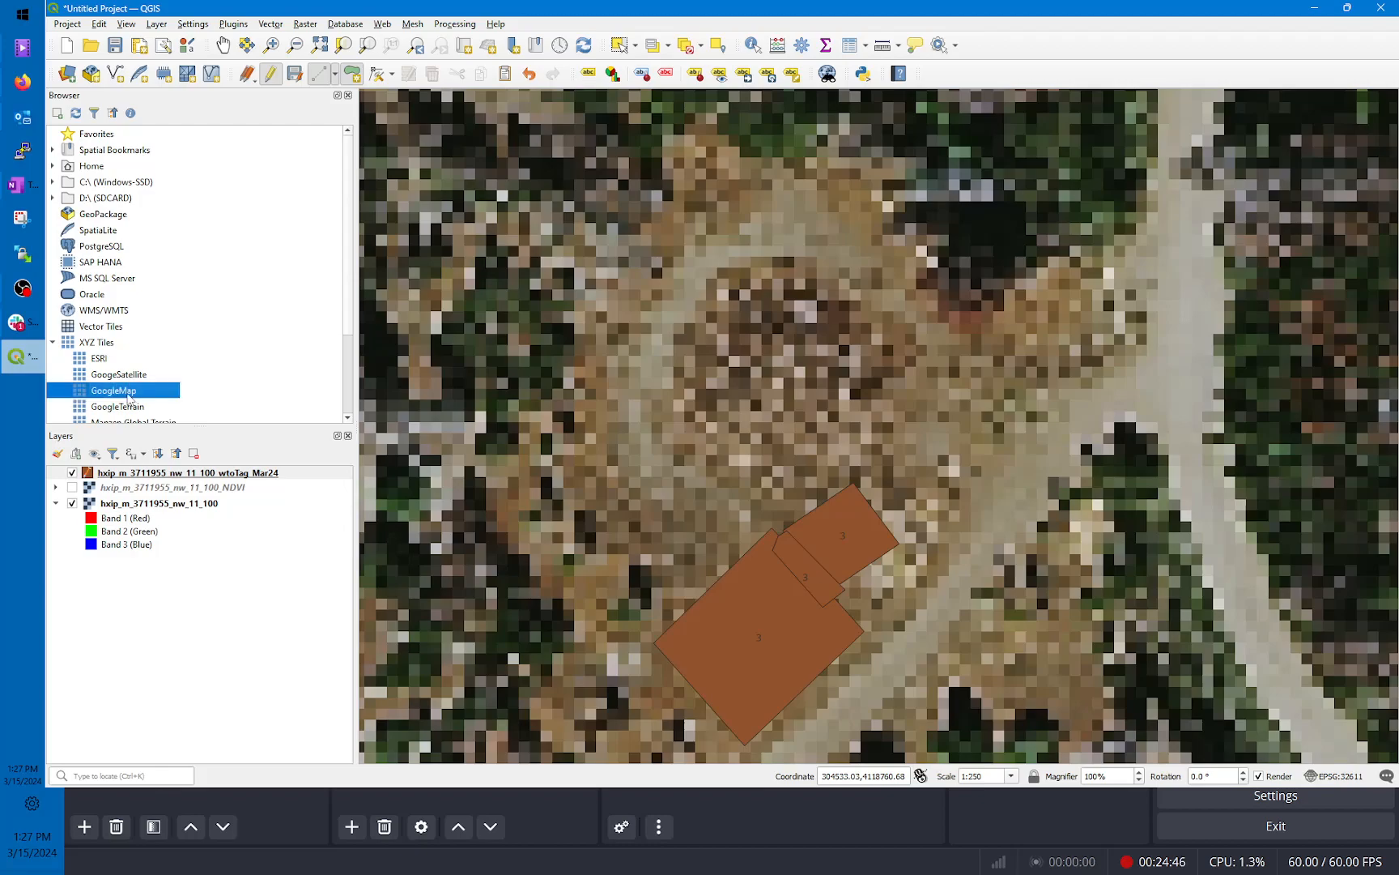
{"action": "double_click", "coordinate": [128, 393]}
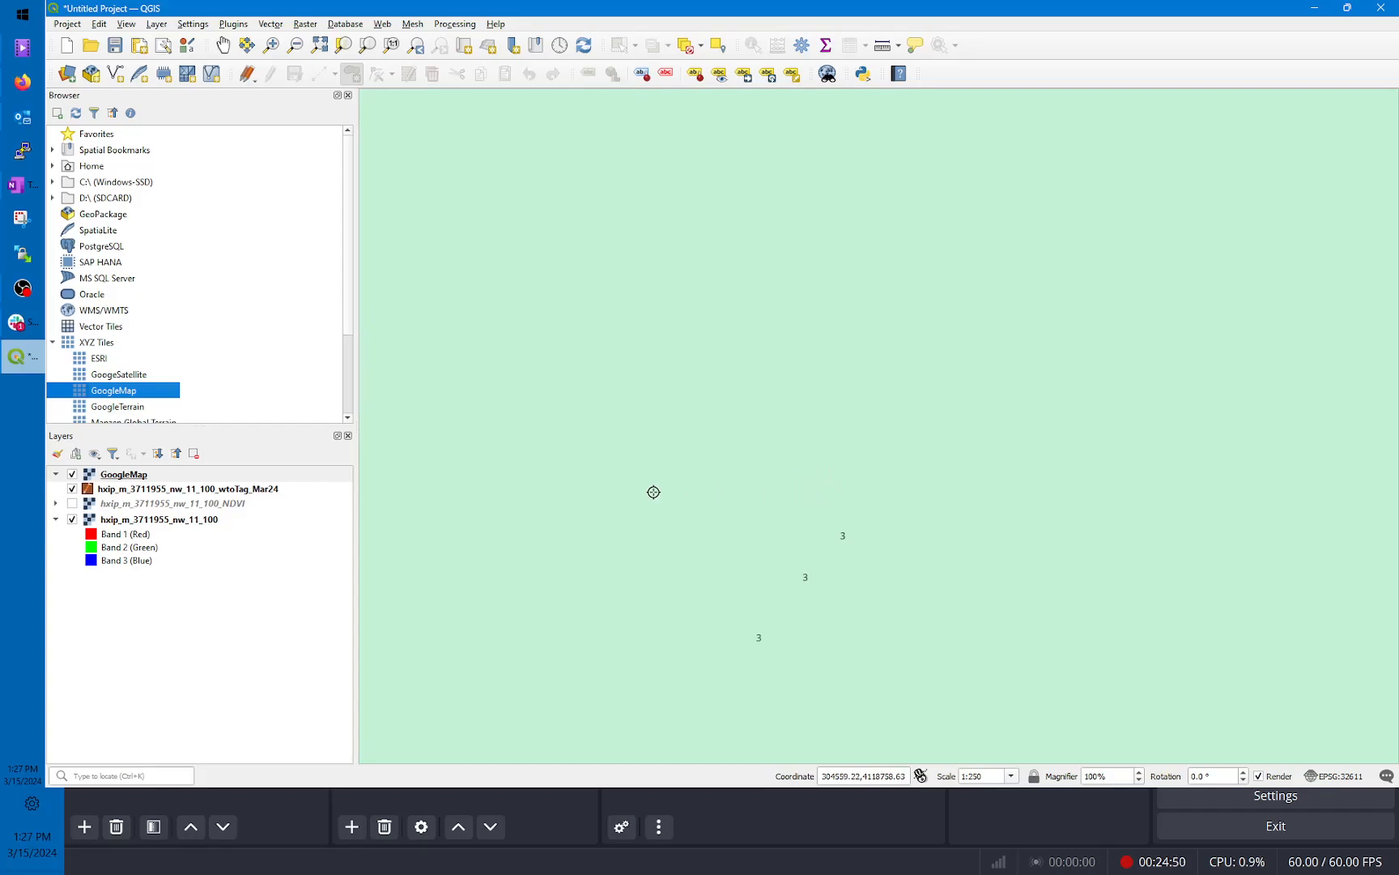
{"action": "scroll", "coordinate": [241, 411], "scroll_direction": "down", "scroll_amount": 2}
{"action": "scroll", "coordinate": [241, 411], "scroll_direction": "up", "scroll_amount": 2}
Step: Add the GoogeSatellite XYZ tile layer to the project and remove the GoogleMap layer
{"action": "double_click", "coordinate": [143, 375]}
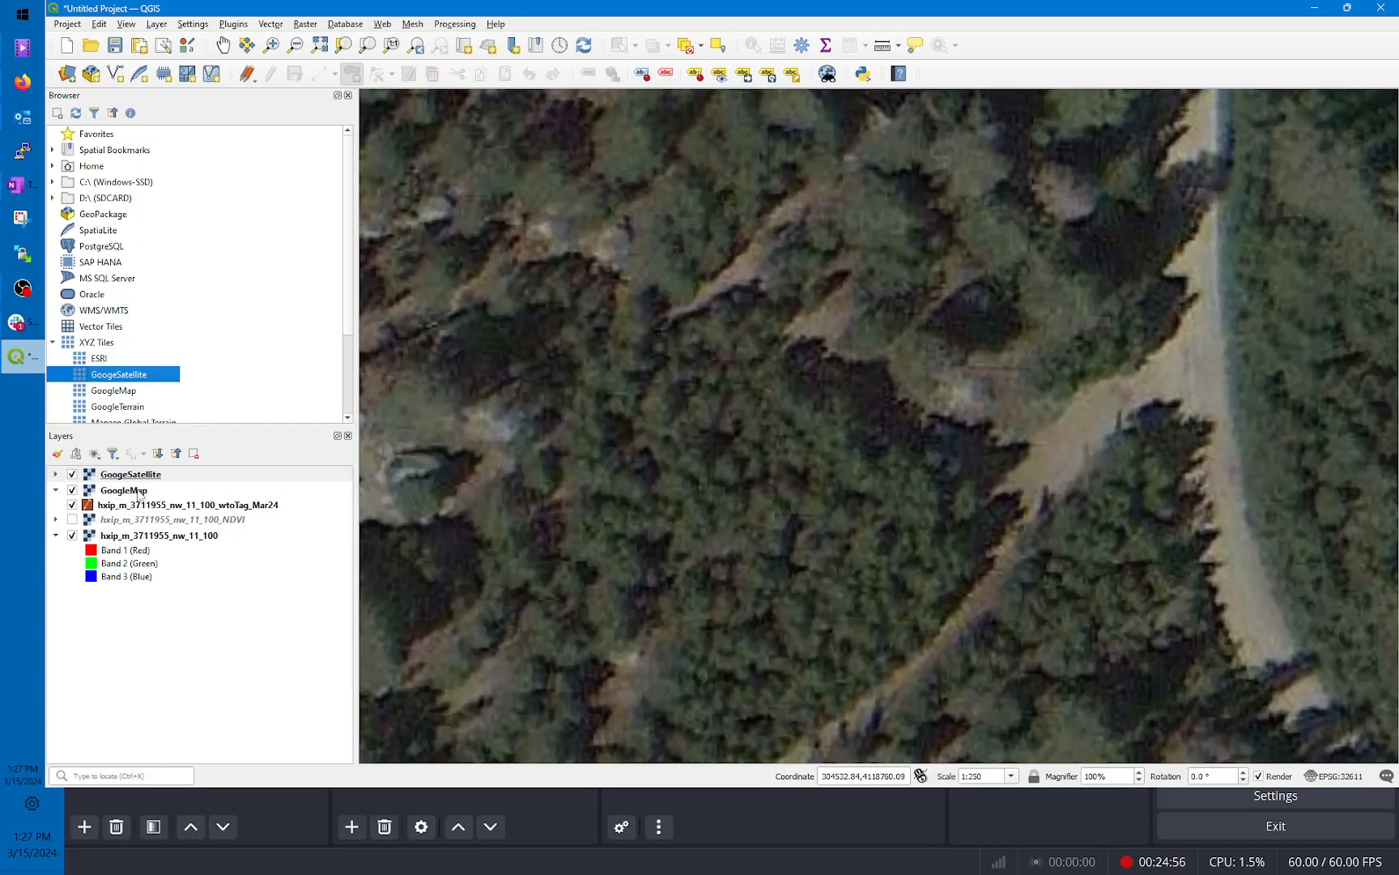
{"action": "left_click", "coordinate": [137, 491]}
{"action": "right_click", "coordinate": [128, 496]}
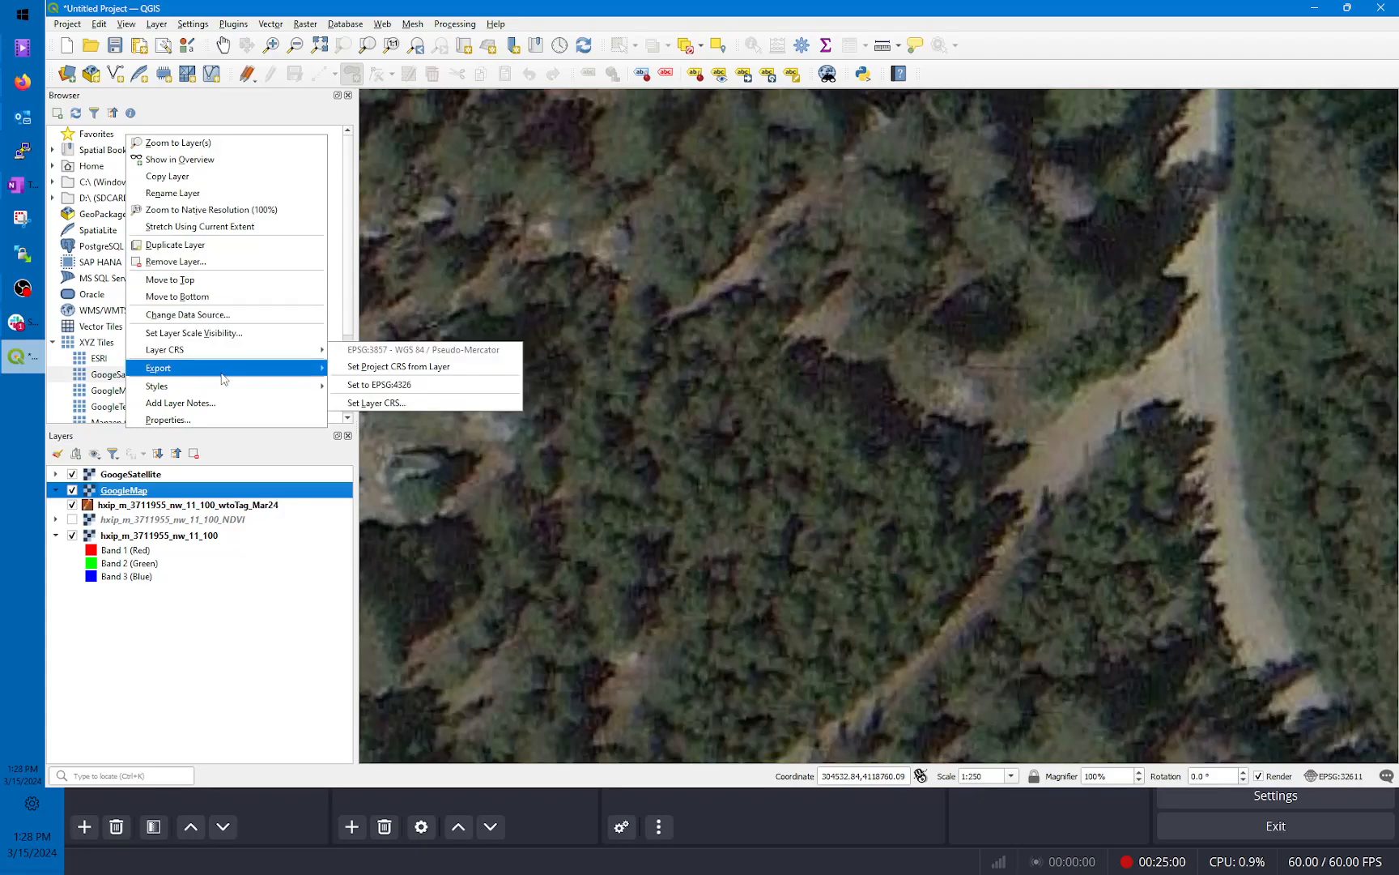
{"action": "left_click", "coordinate": [205, 261]}
{"action": "left_click", "coordinate": [690, 419]}
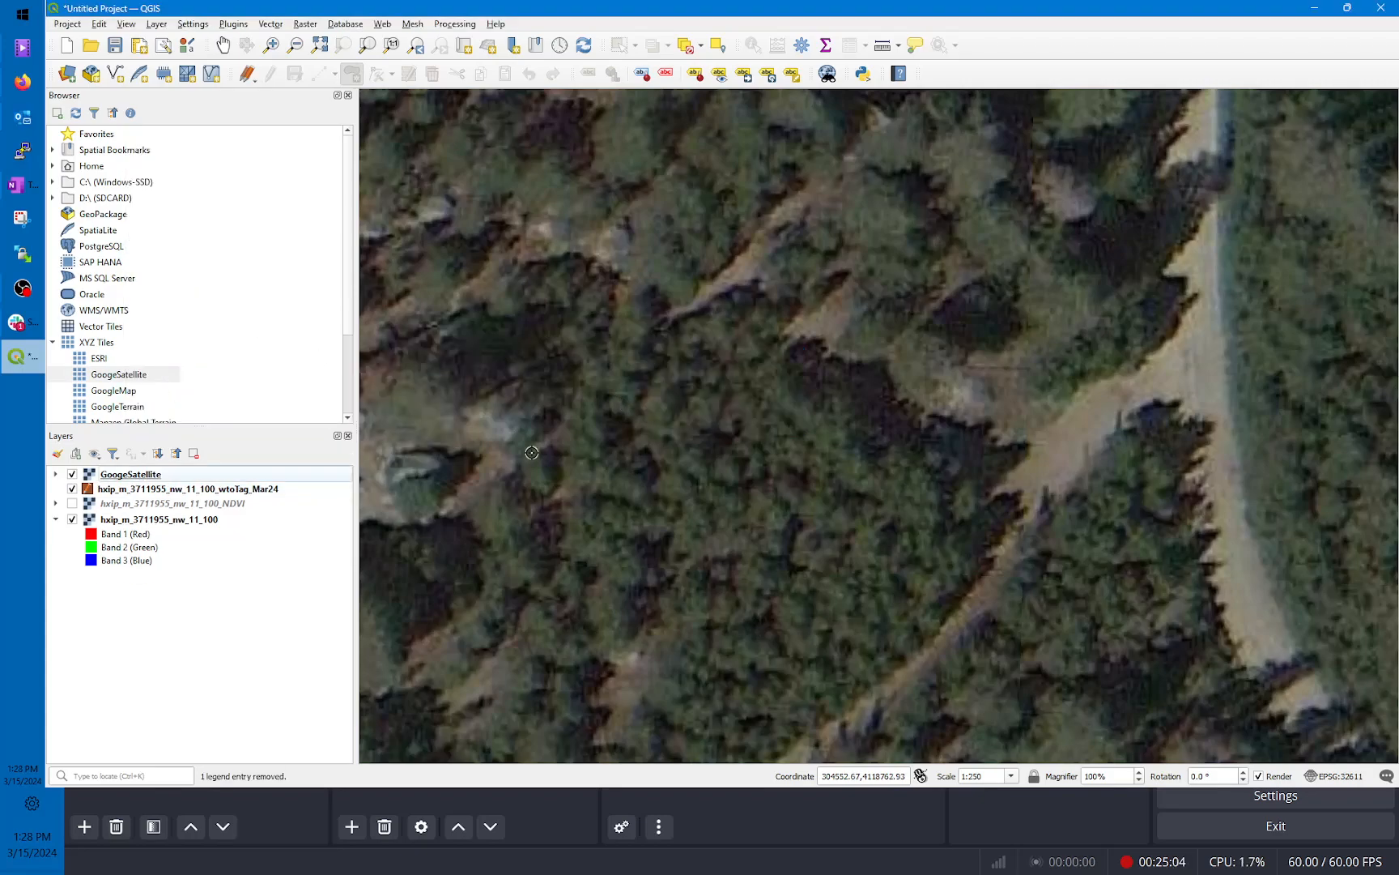
Step: Compare the GoogeSatellite imagery with the hxip tile around the tagged clearing by toggling the satellite layer's visibility, and leave it hidden
{"action": "scroll", "coordinate": [838, 500], "scroll_direction": "down", "scroll_amount": 1}
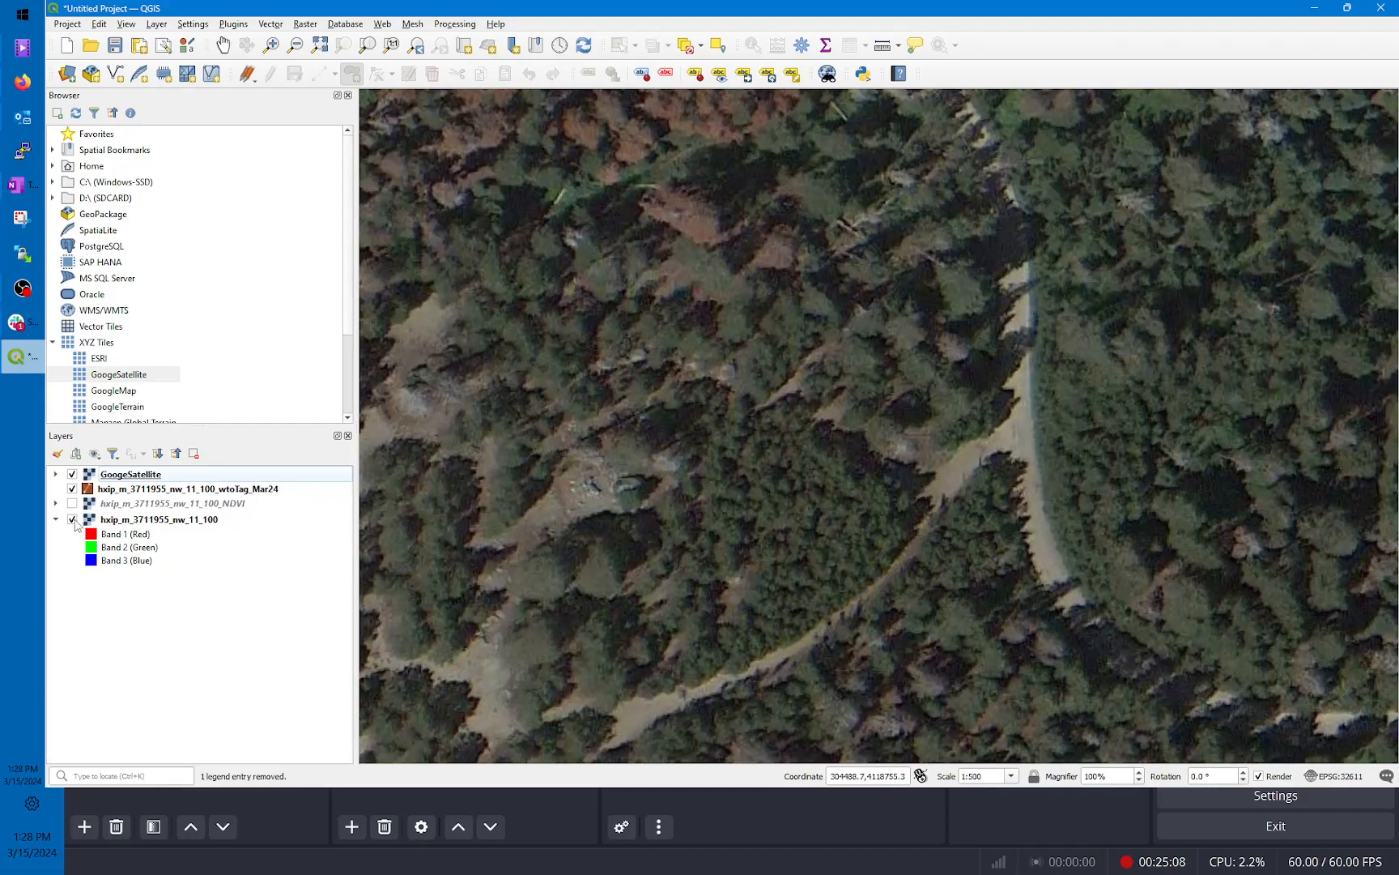
{"action": "left_click", "coordinate": [72, 475]}
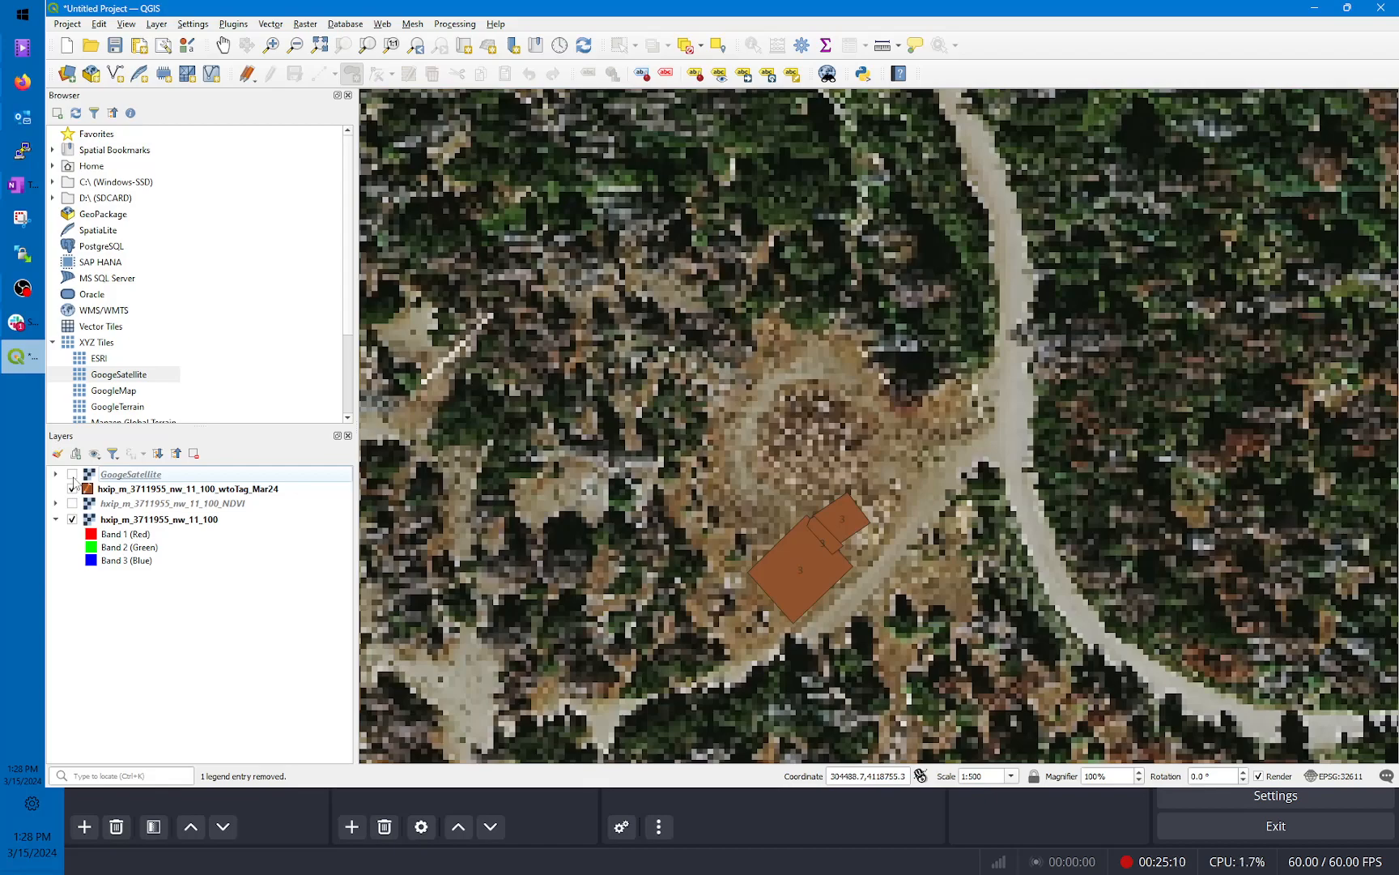
{"action": "left_click", "coordinate": [72, 475]}
{"action": "left_click", "coordinate": [72, 474]}
{"action": "left_click", "coordinate": [72, 474]}
{"action": "left_click", "coordinate": [72, 474]}
{"action": "left_click", "coordinate": [72, 474]}
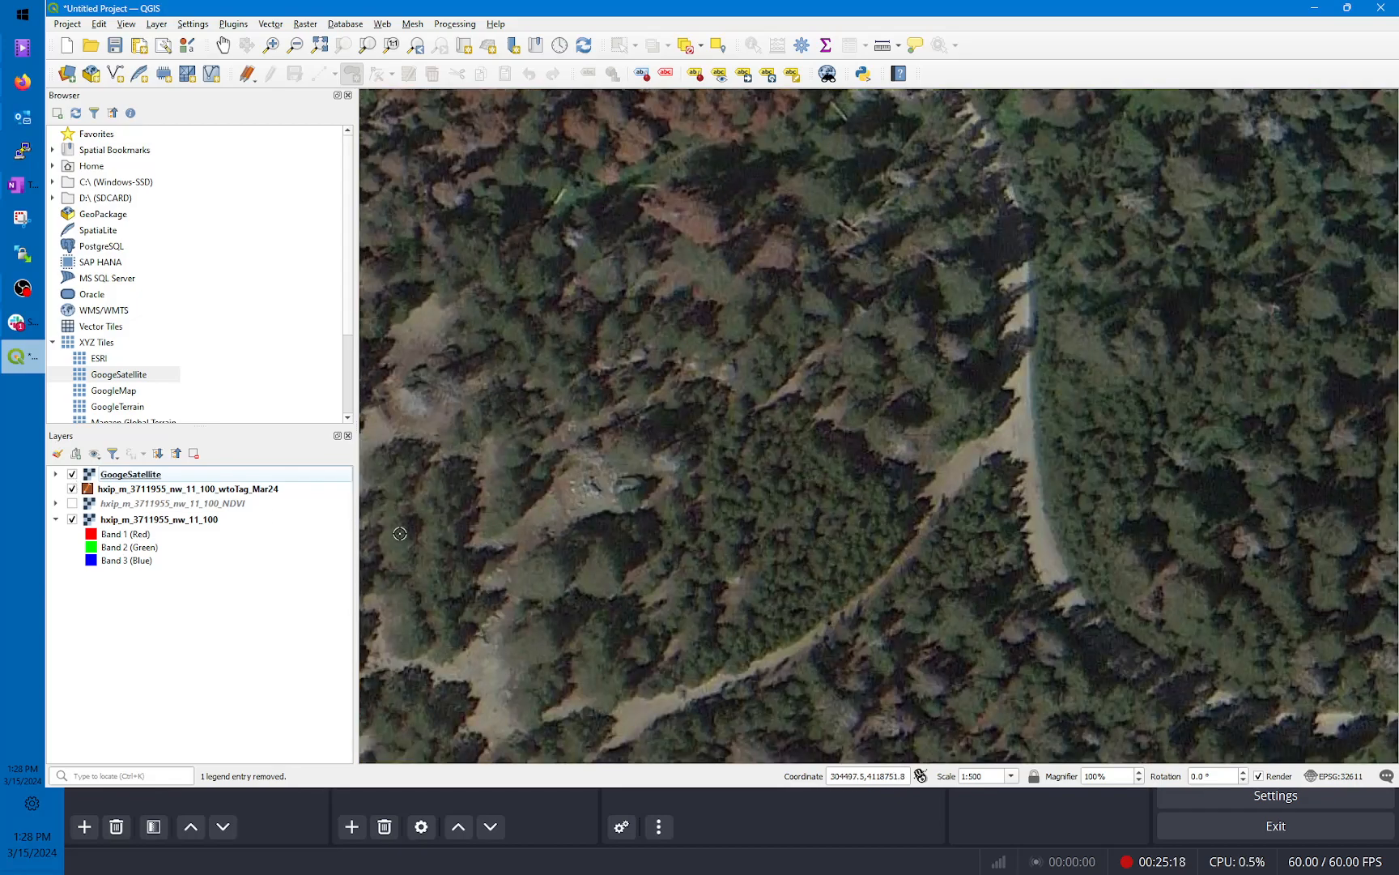
{"action": "left_click", "coordinate": [72, 474]}
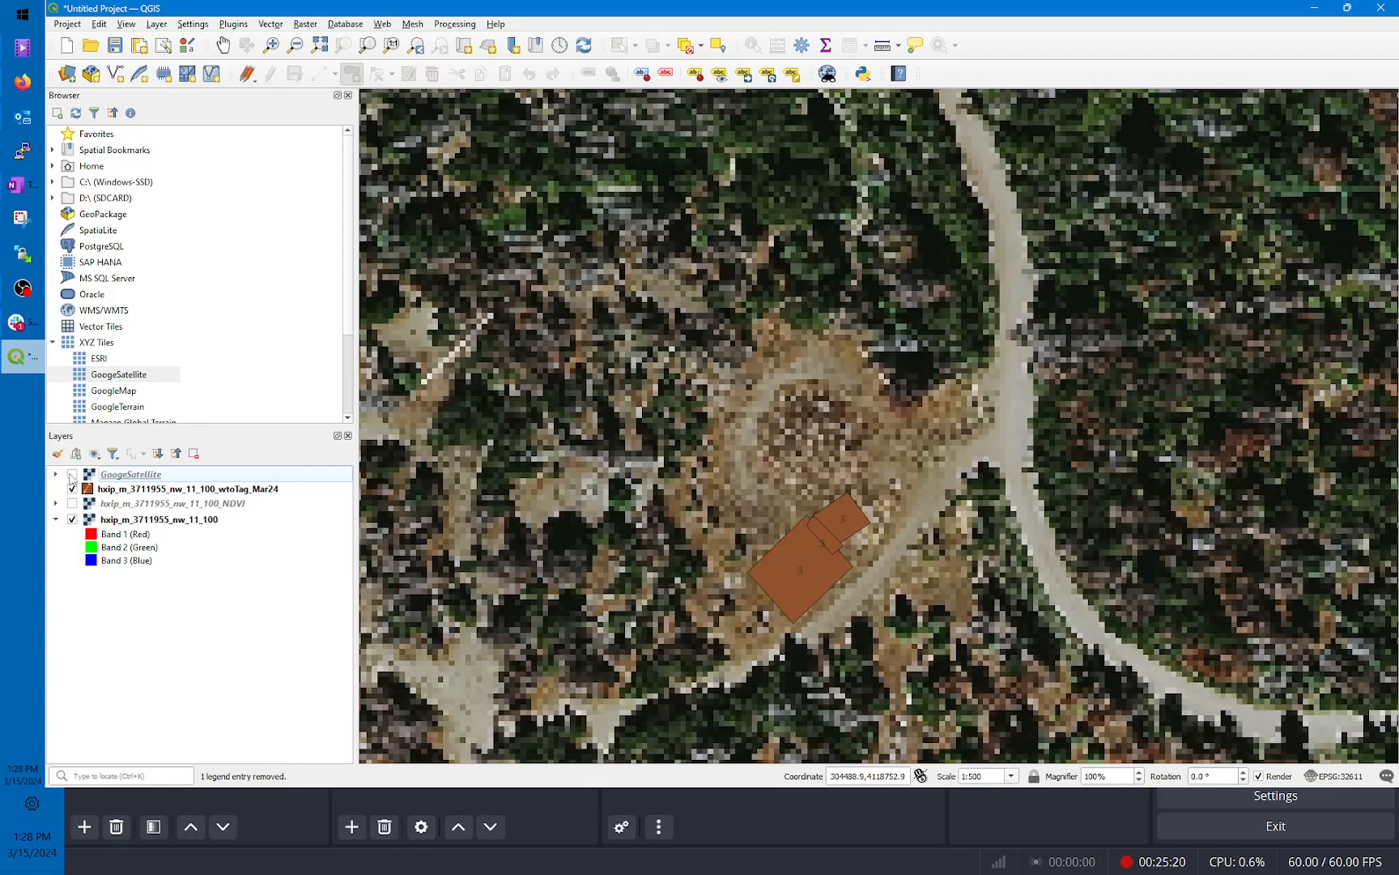
{"action": "left_click", "coordinate": [72, 474]}
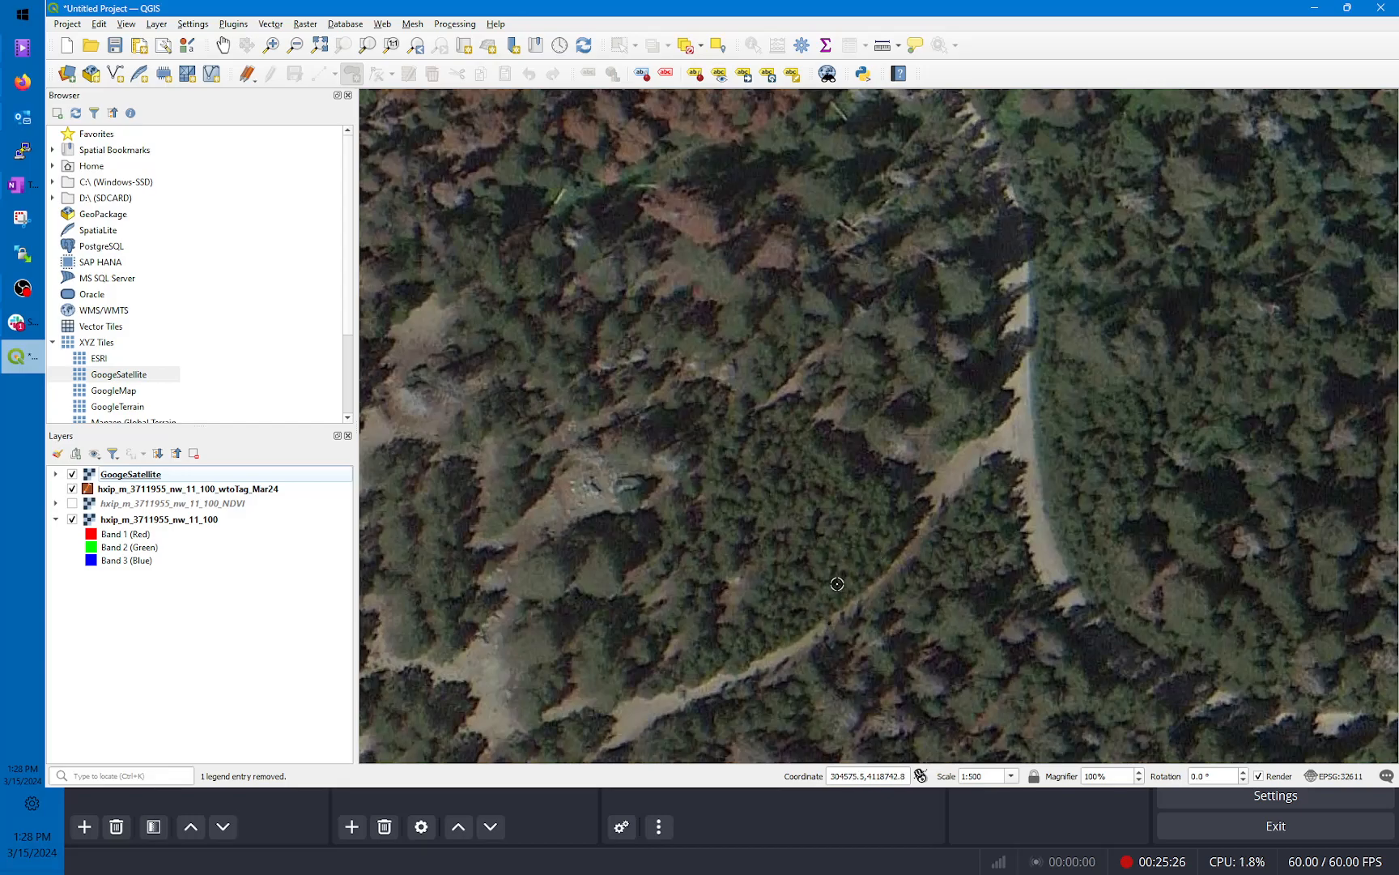
{"action": "left_click", "coordinate": [72, 474]}
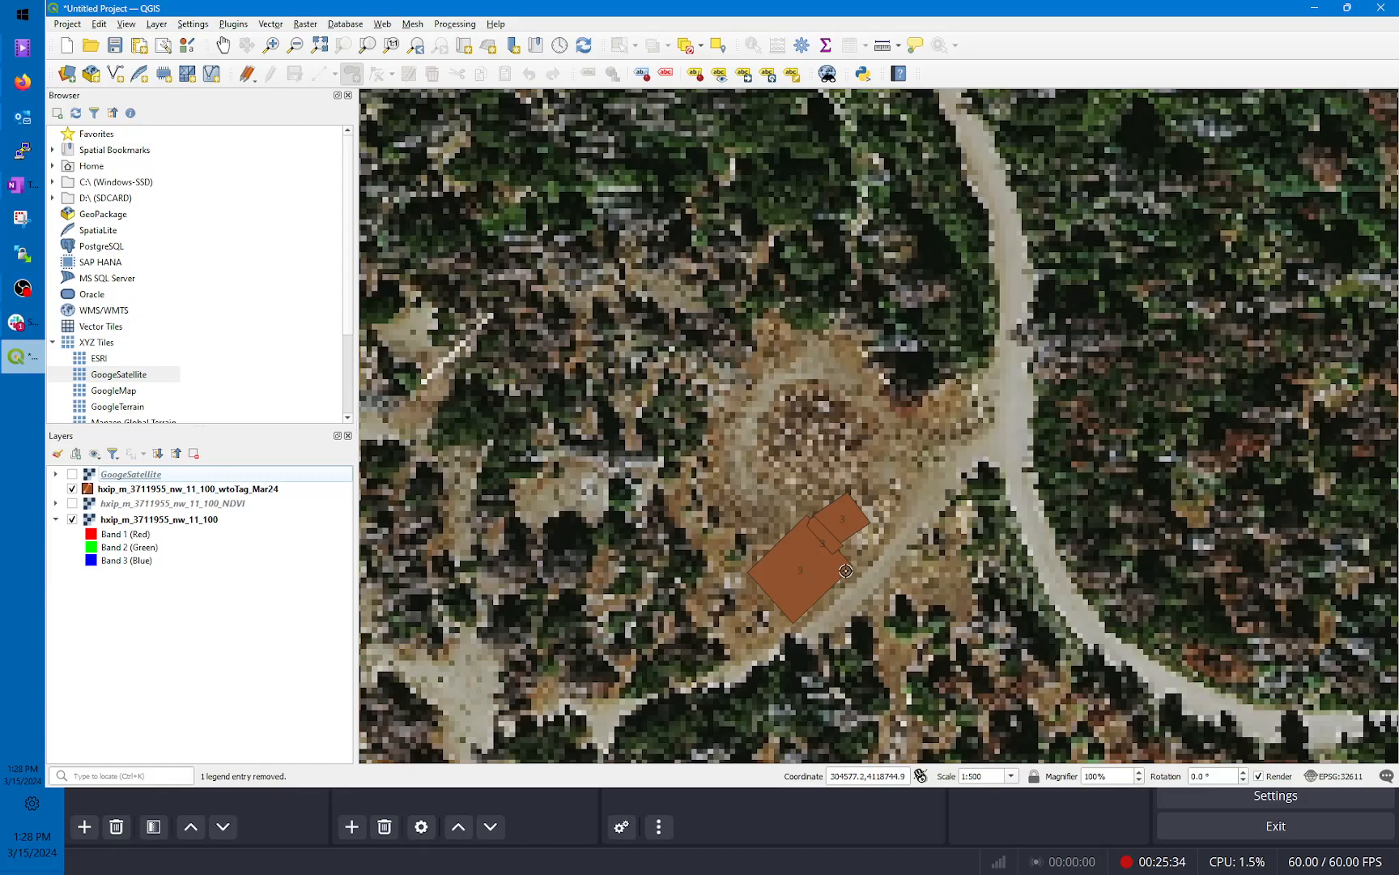
{"action": "left_click", "coordinate": [72, 475]}
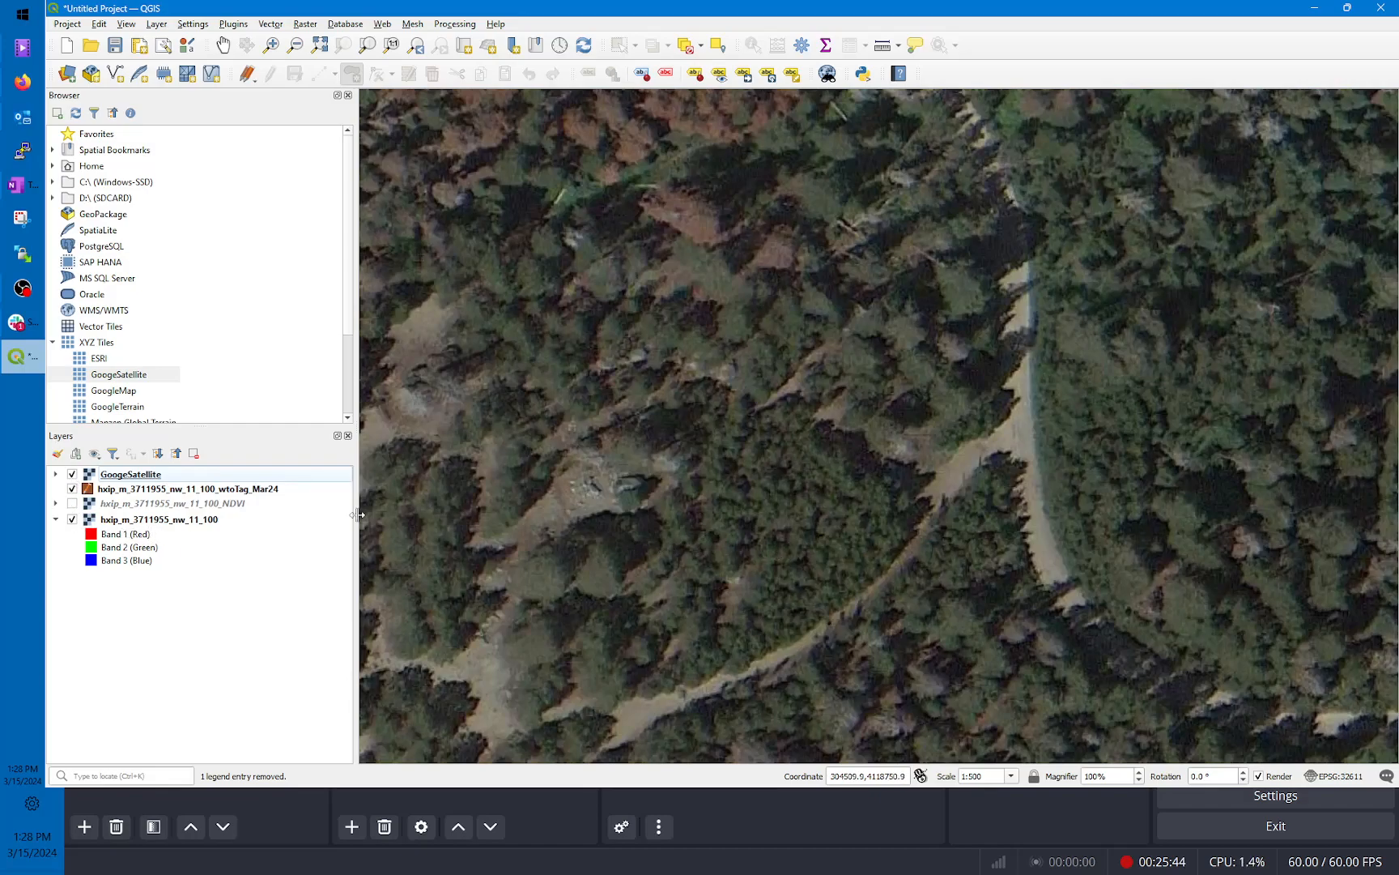
{"action": "left_click", "coordinate": [73, 479]}
{"action": "left_click", "coordinate": [73, 478]}
{"action": "left_click", "coordinate": [72, 474]}
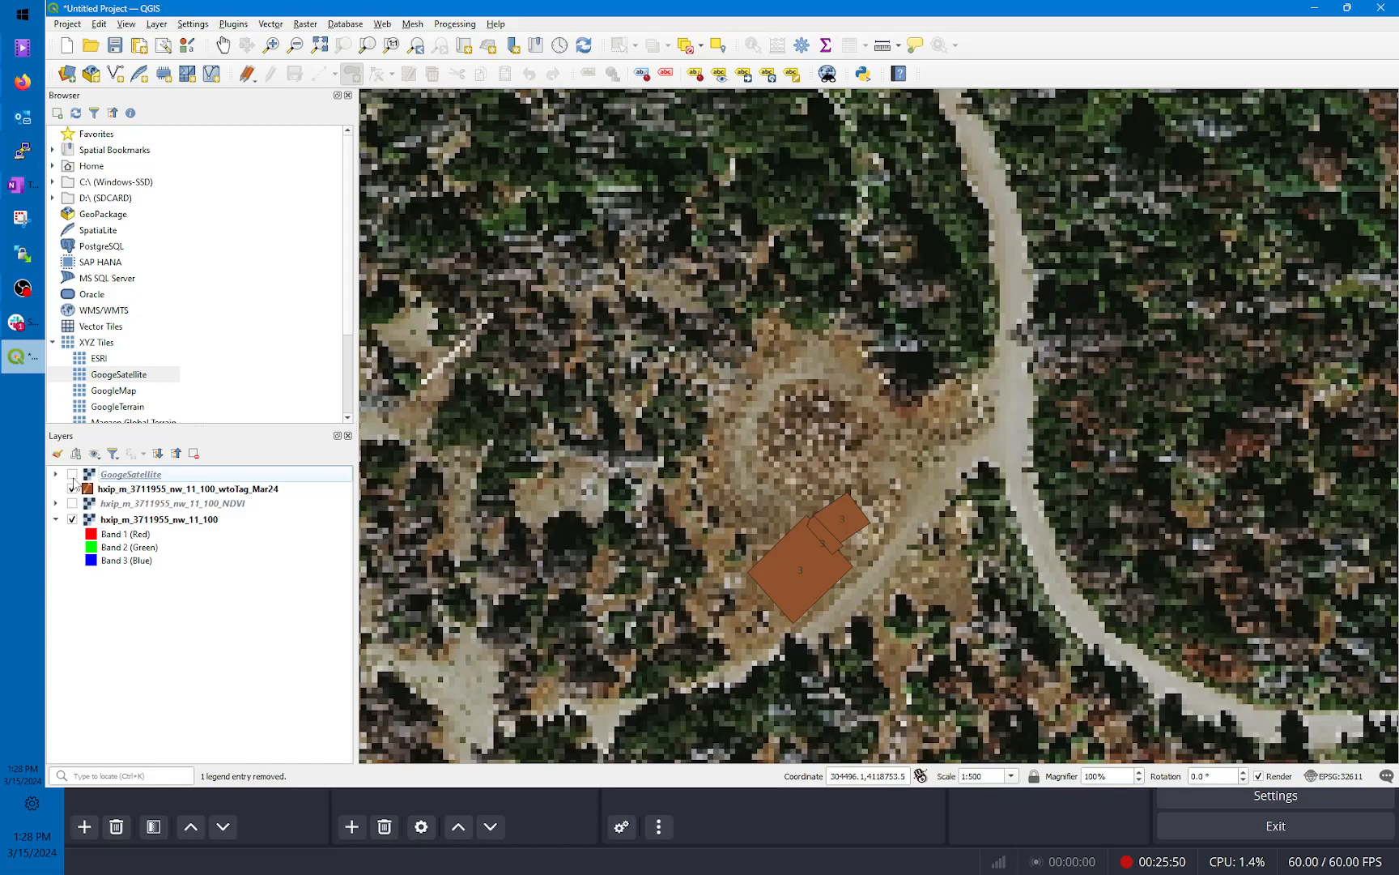
Step: View the GoogeSatellite connection settings without changing them, and check the connection options available for XYZ Tiles
{"action": "right_click", "coordinate": [108, 383]}
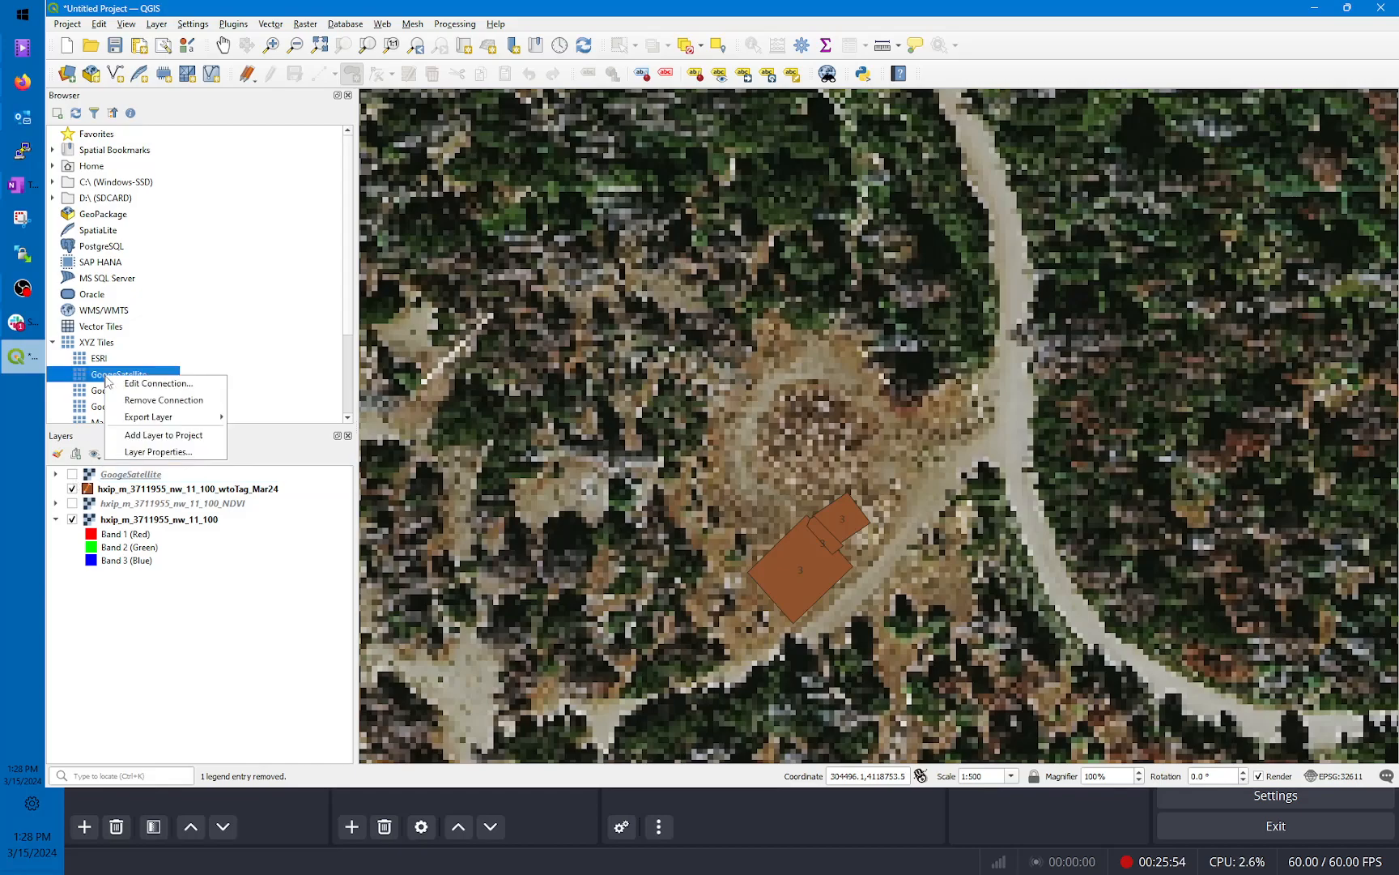
{"action": "left_click", "coordinate": [154, 383]}
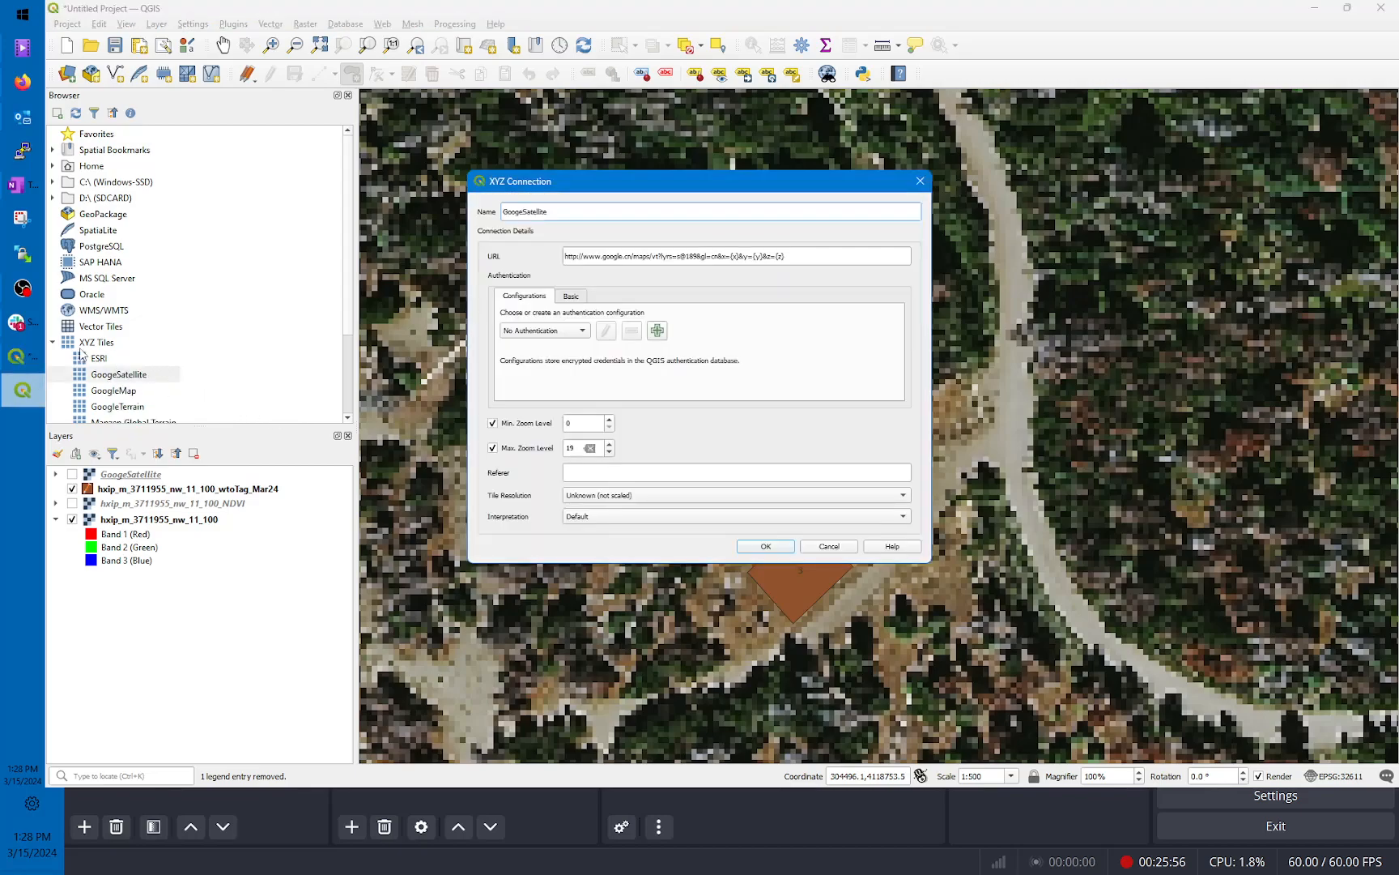
{"action": "left_click", "coordinate": [832, 544]}
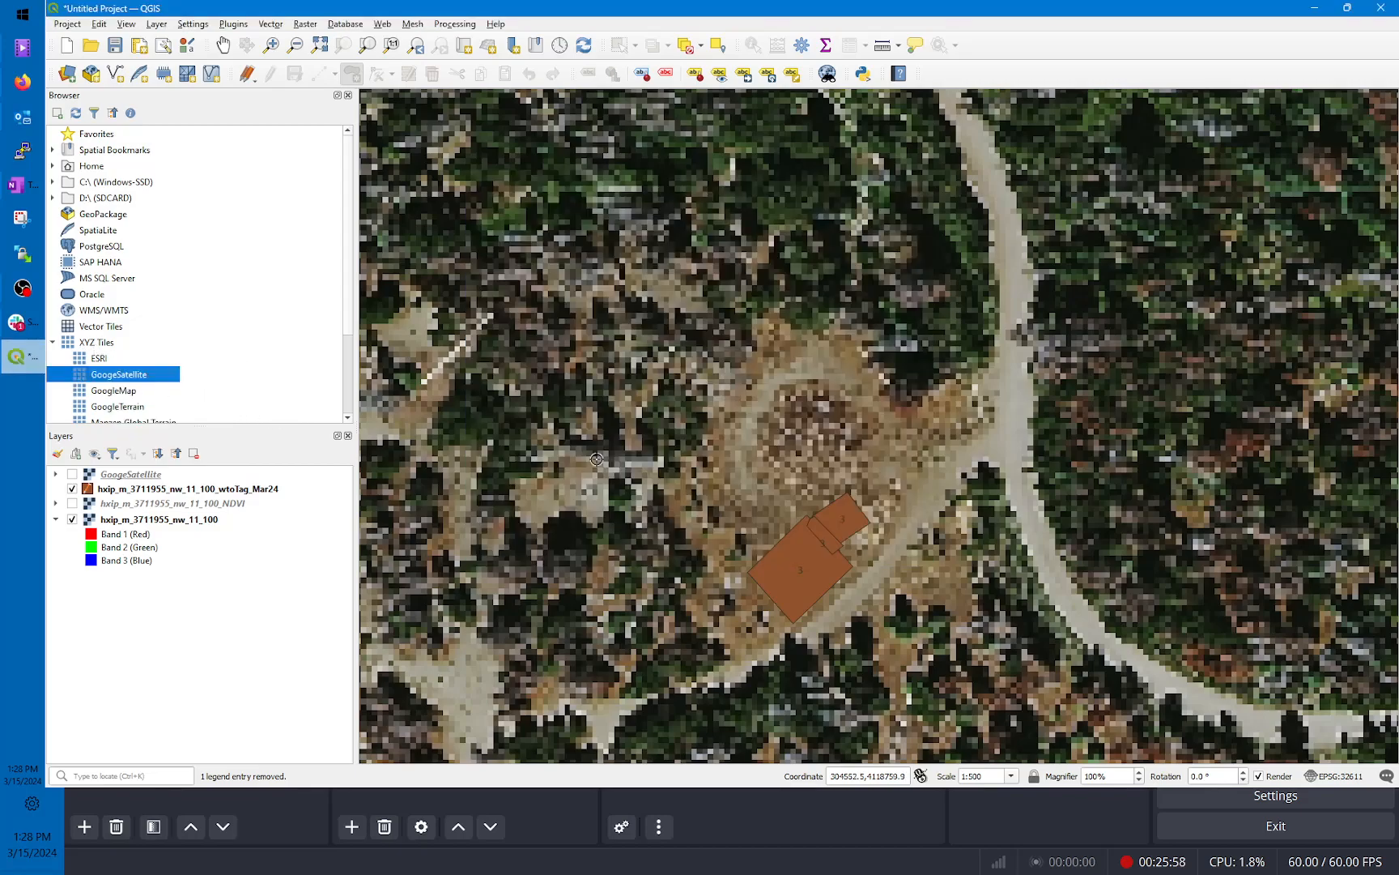
{"action": "left_click", "coordinate": [101, 344]}
{"action": "right_click", "coordinate": [102, 346]}
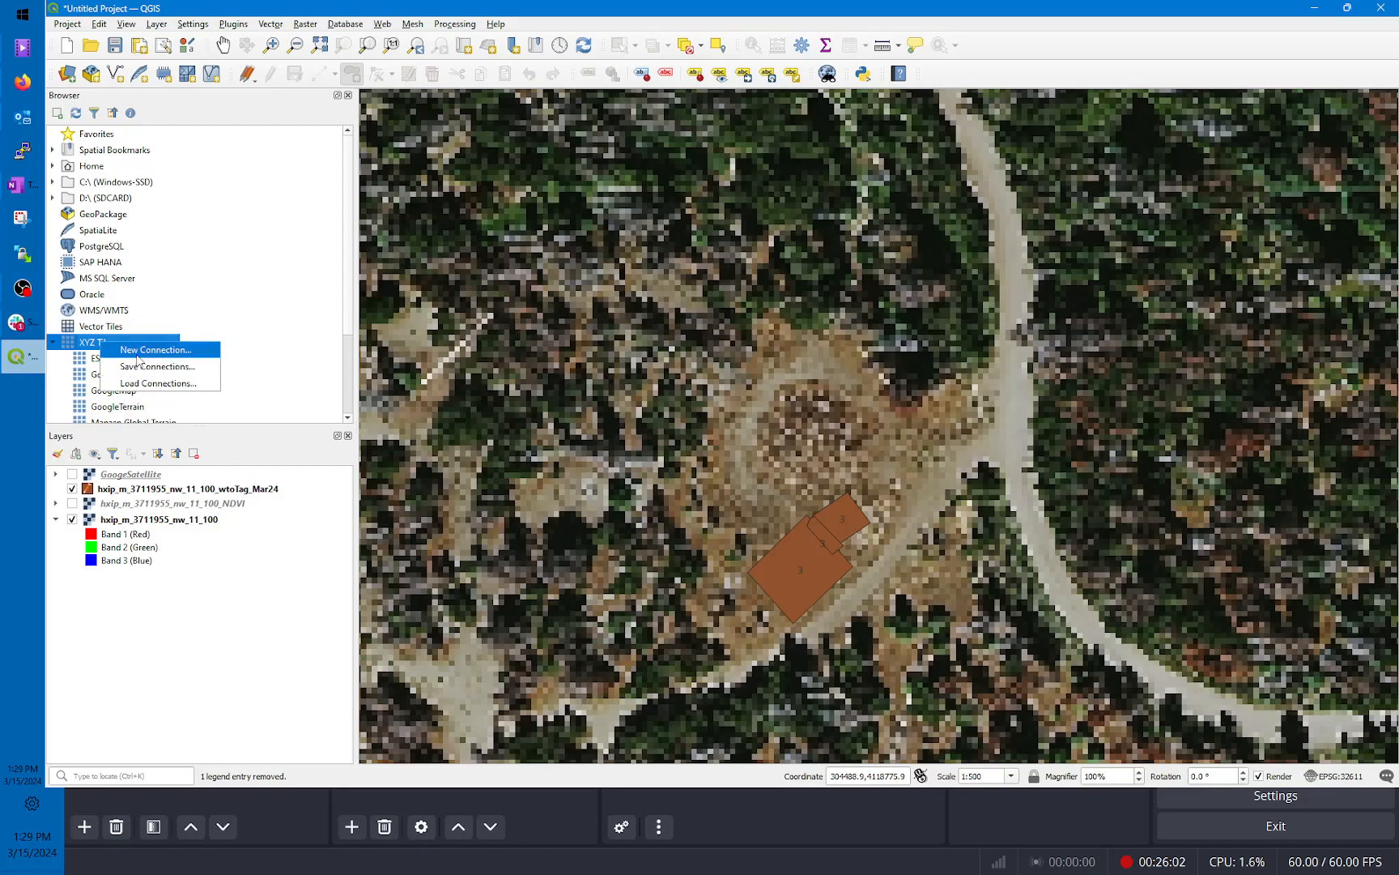
{"action": "left_click", "coordinate": [104, 392]}
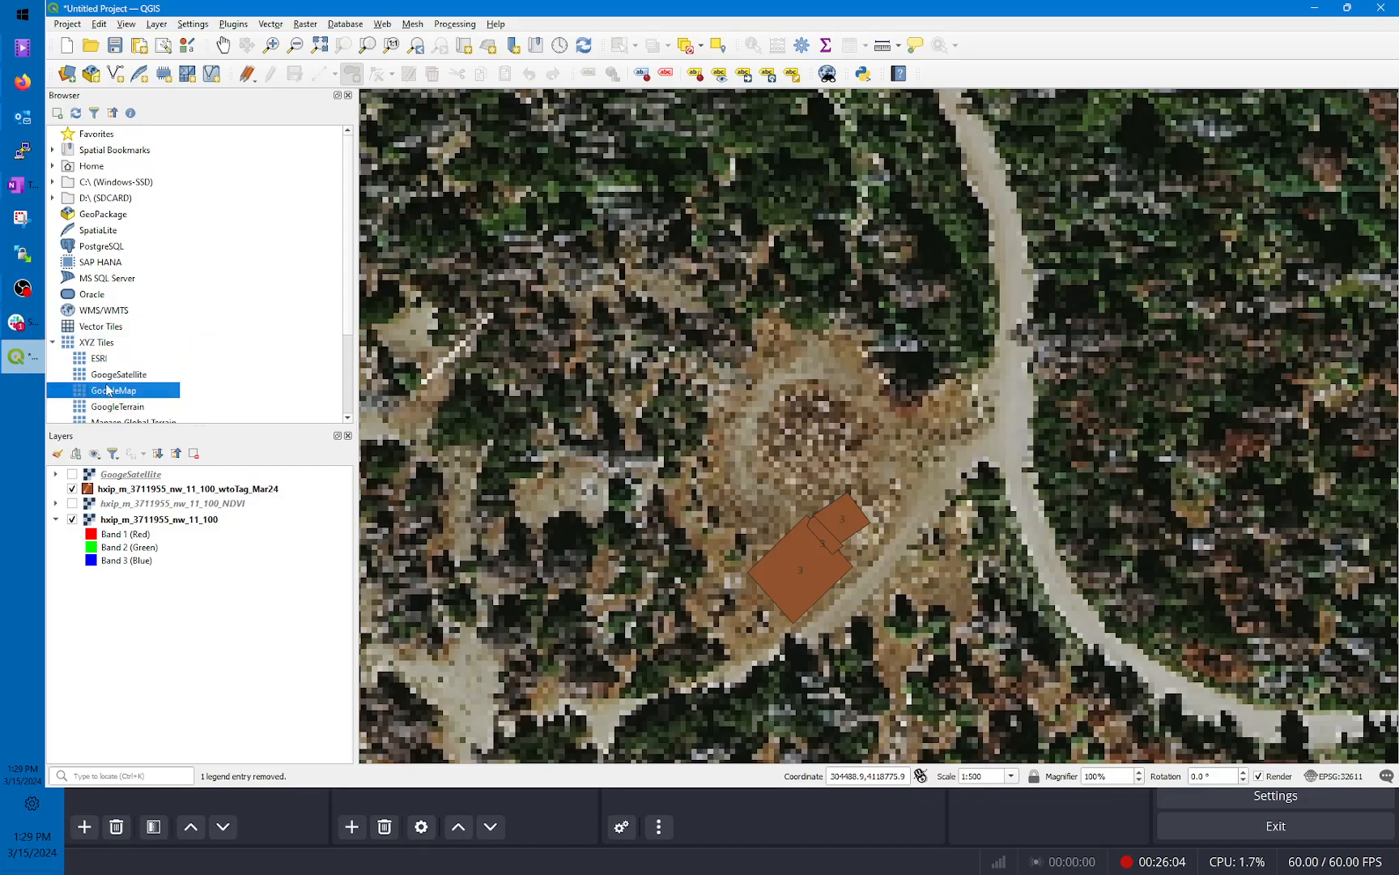
Step: Examine the name and the URL template in the GoogeSatellite XYZ connection settings, and close them without changes
{"action": "left_click", "coordinate": [111, 379]}
{"action": "right_click", "coordinate": [110, 379]}
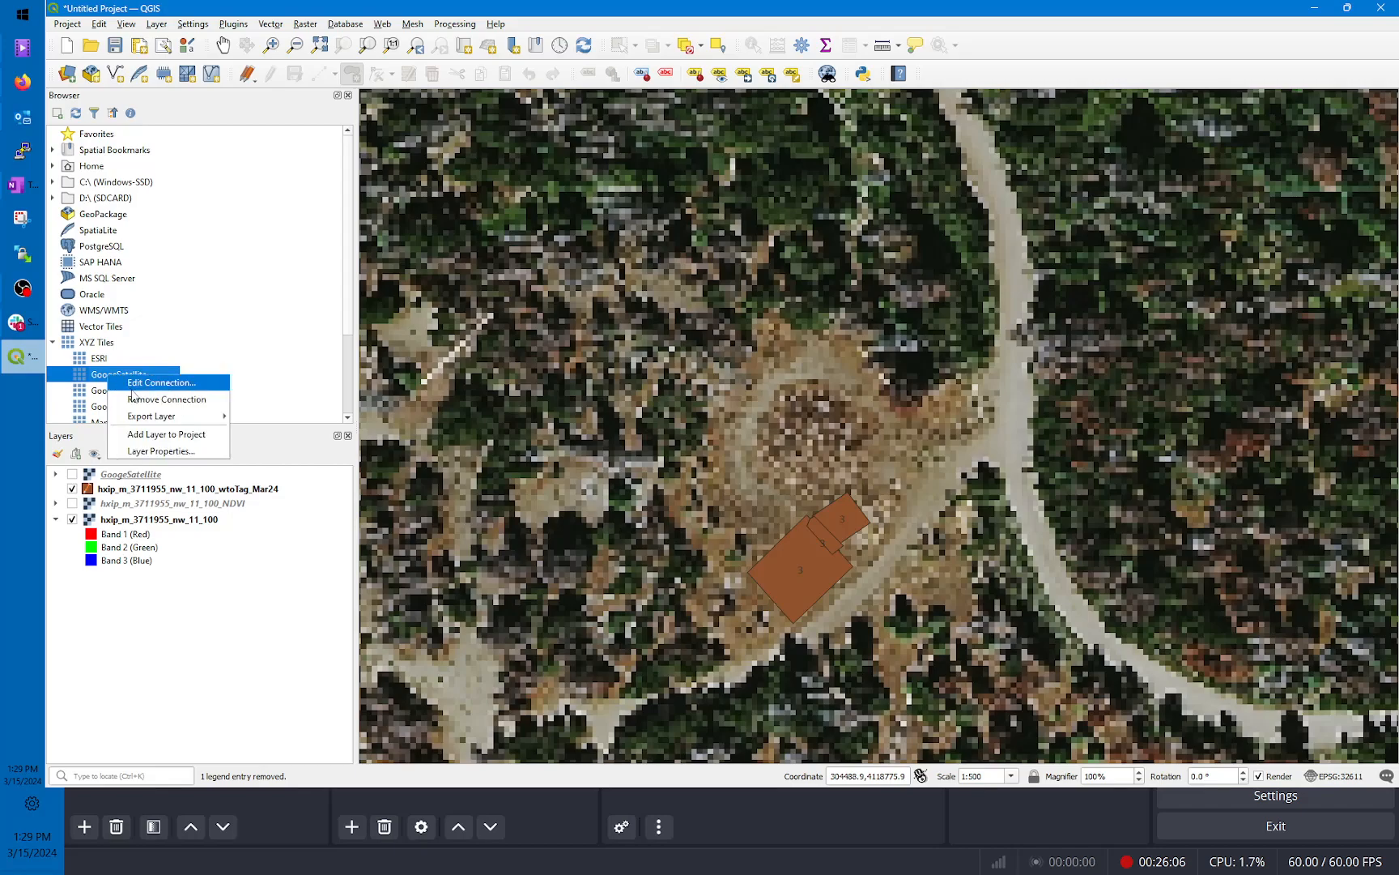
{"action": "left_click", "coordinate": [132, 389]}
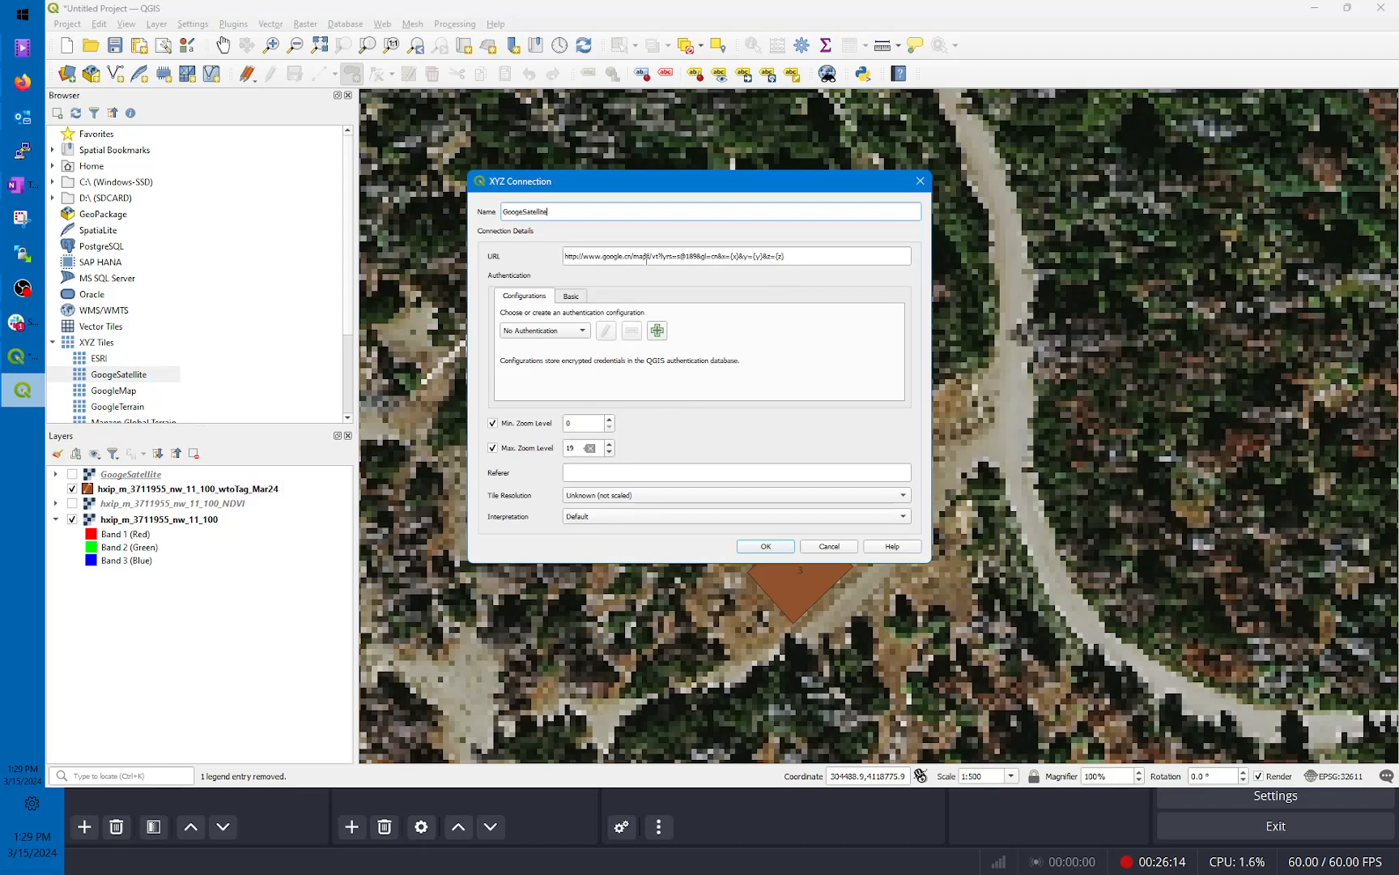
{"action": "left_click_drag", "start_coordinate": [557, 212], "coordinate": [471, 208]}
{"action": "left_click_drag", "start_coordinate": [789, 257], "coordinate": [555, 260]}
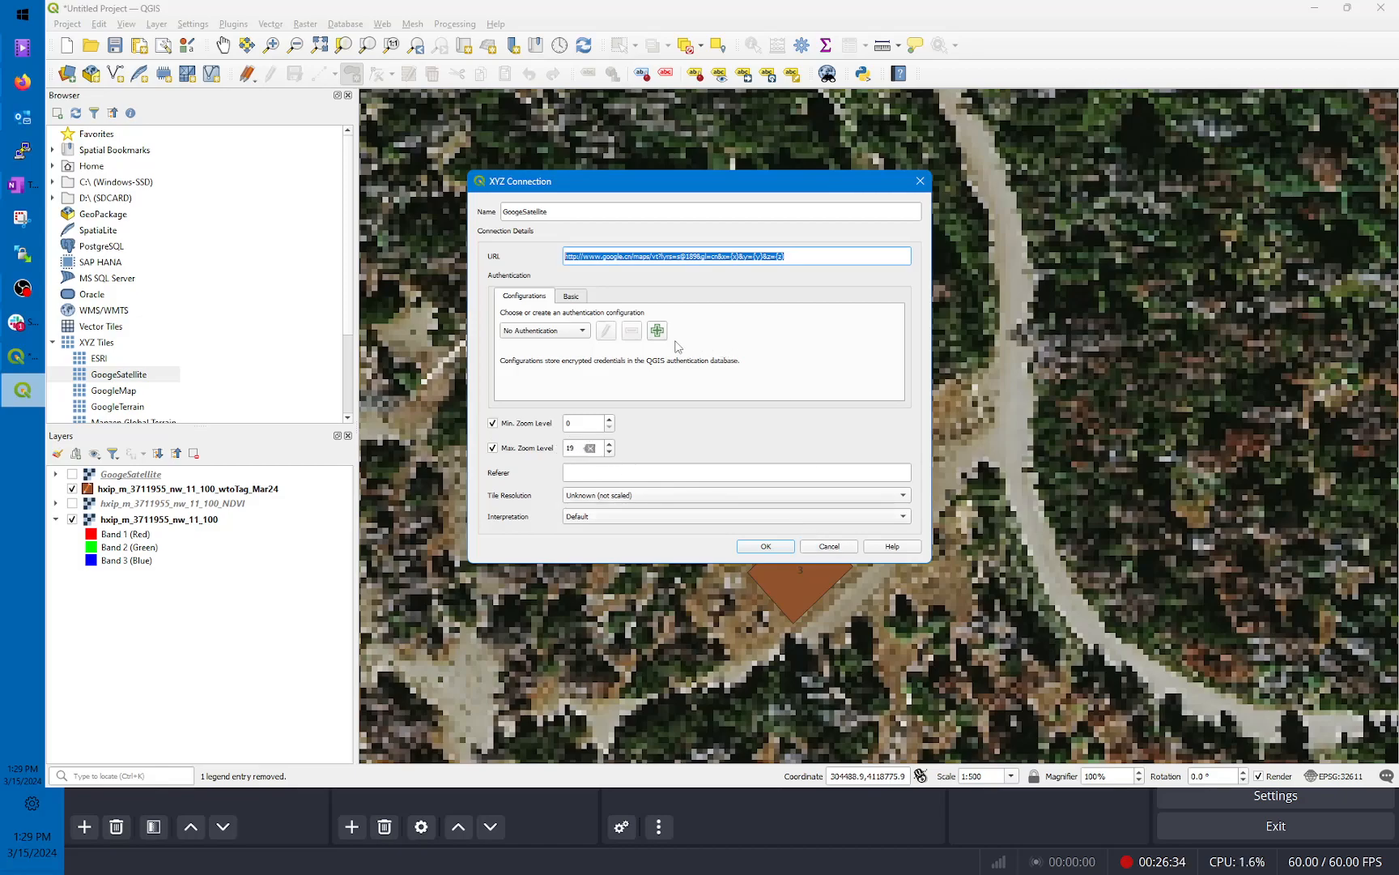
{"action": "left_click", "coordinate": [662, 256]}
{"action": "left_click_drag", "start_coordinate": [545, 211], "coordinate": [446, 209]}
{"action": "left_click_drag", "start_coordinate": [591, 256], "coordinate": [846, 257]}
{"action": "left_click", "coordinate": [798, 259]}
{"action": "left_click_drag", "start_coordinate": [798, 258], "coordinate": [536, 265]}
{"action": "left_click", "coordinate": [684, 258]}
{"action": "left_click_drag", "start_coordinate": [686, 258], "coordinate": [693, 257]}
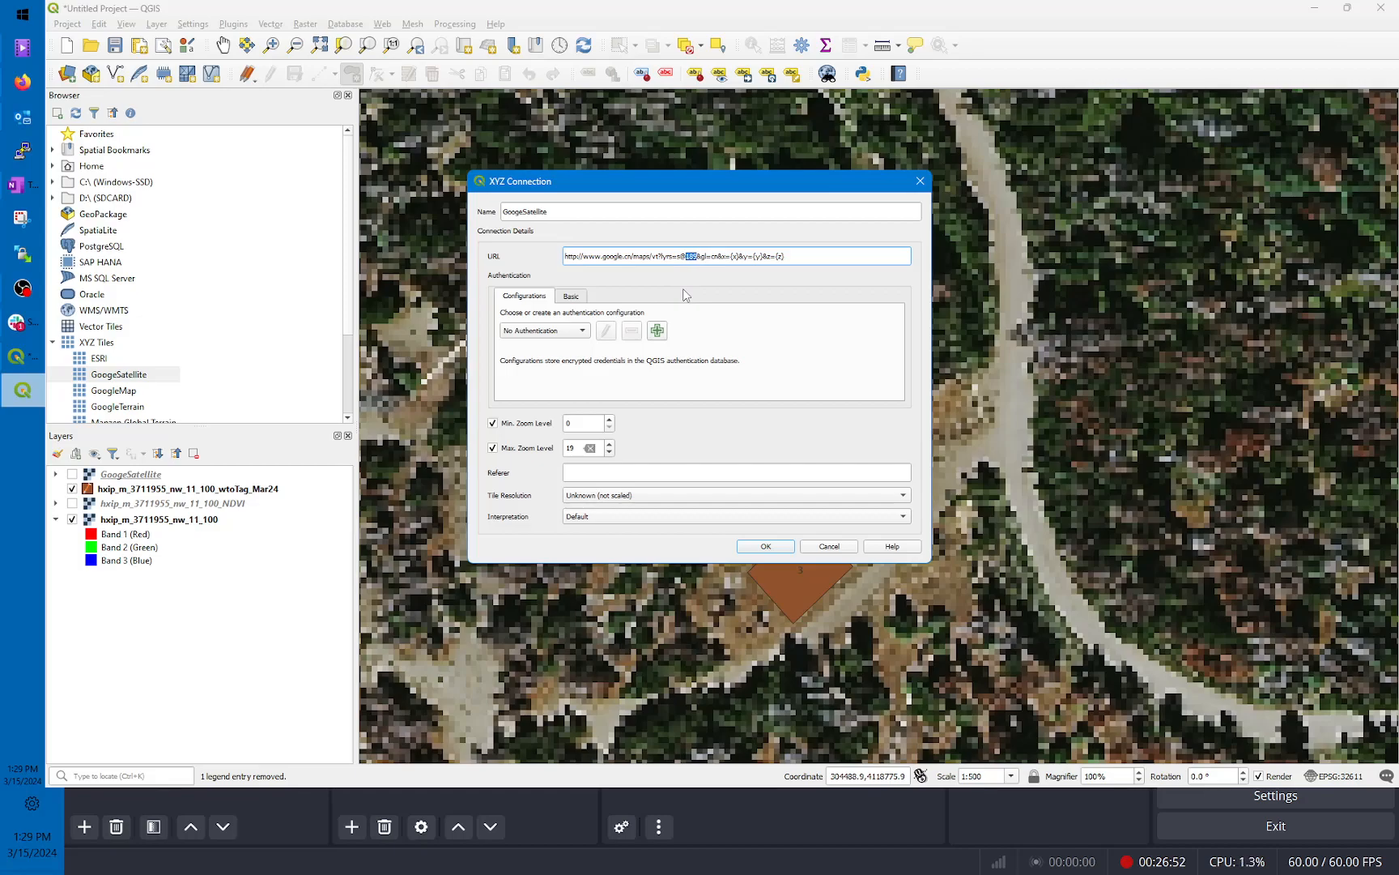
{"action": "left_click_drag", "start_coordinate": [790, 260], "coordinate": [702, 261]}
{"action": "left_click", "coordinate": [565, 262]}
{"action": "left_click", "coordinate": [820, 547]}
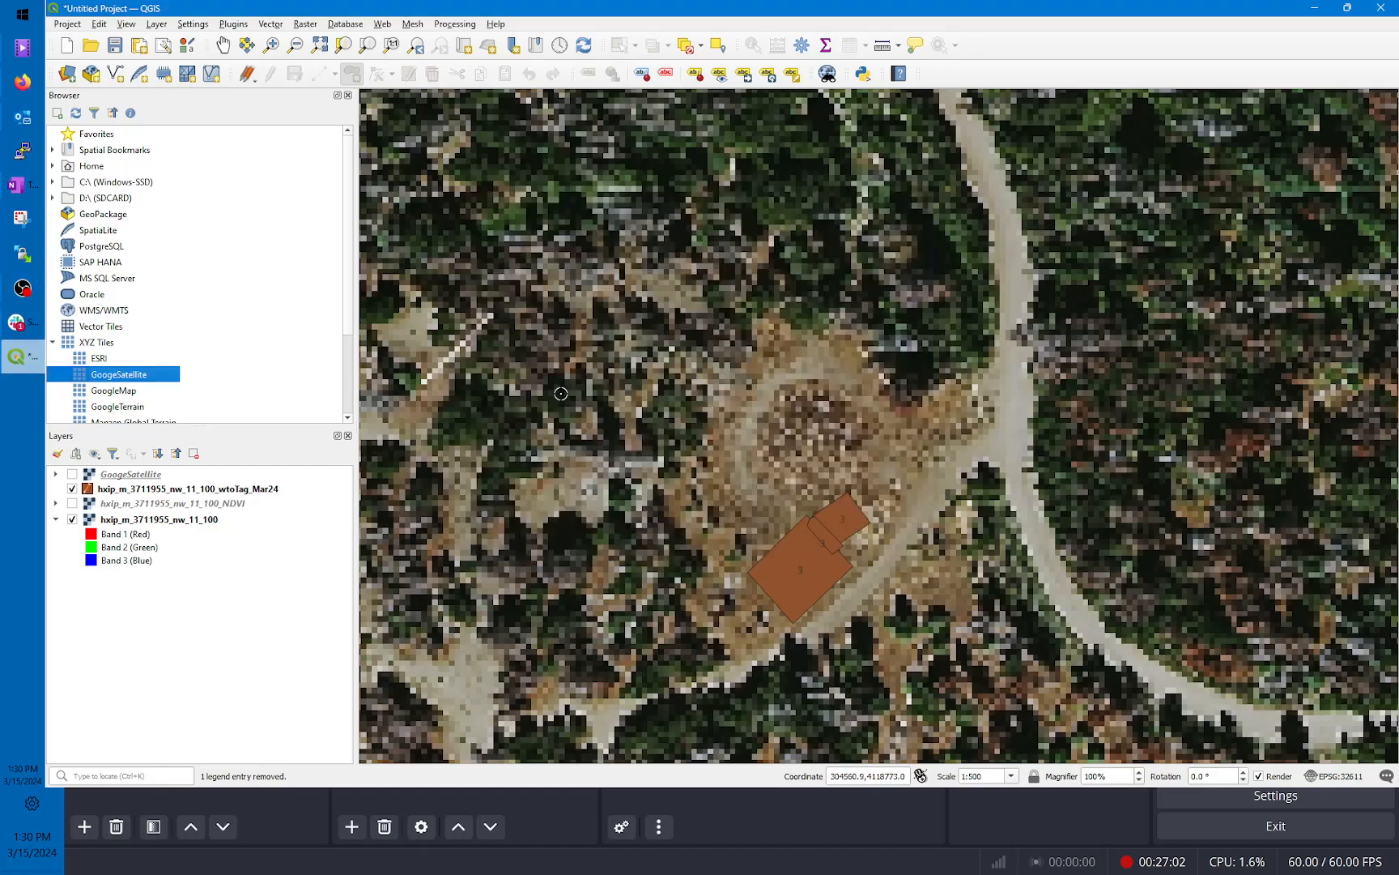
{"action": "right_click", "coordinate": [106, 378]}
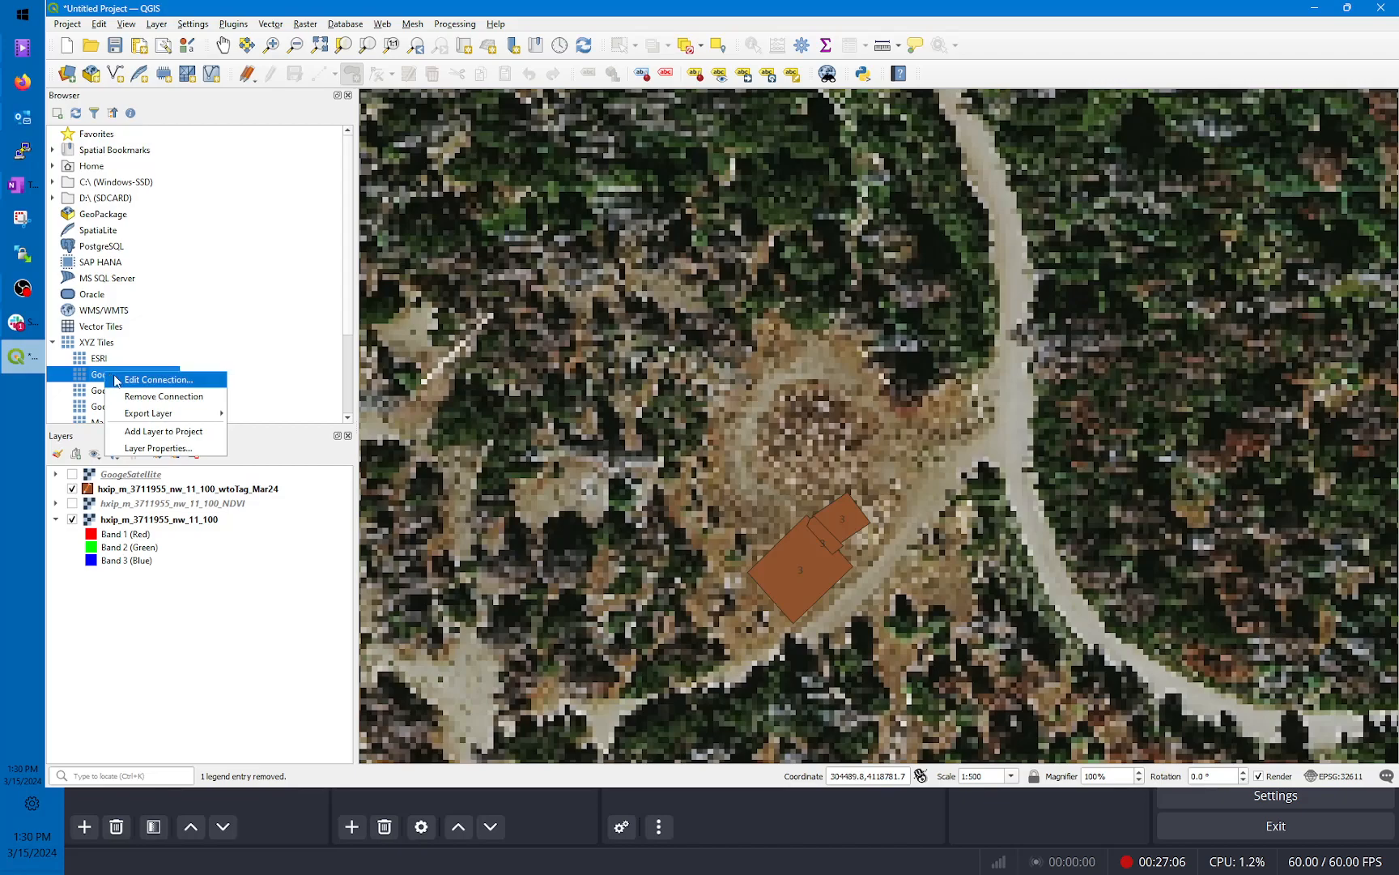
{"action": "key", "text": "Escape"}
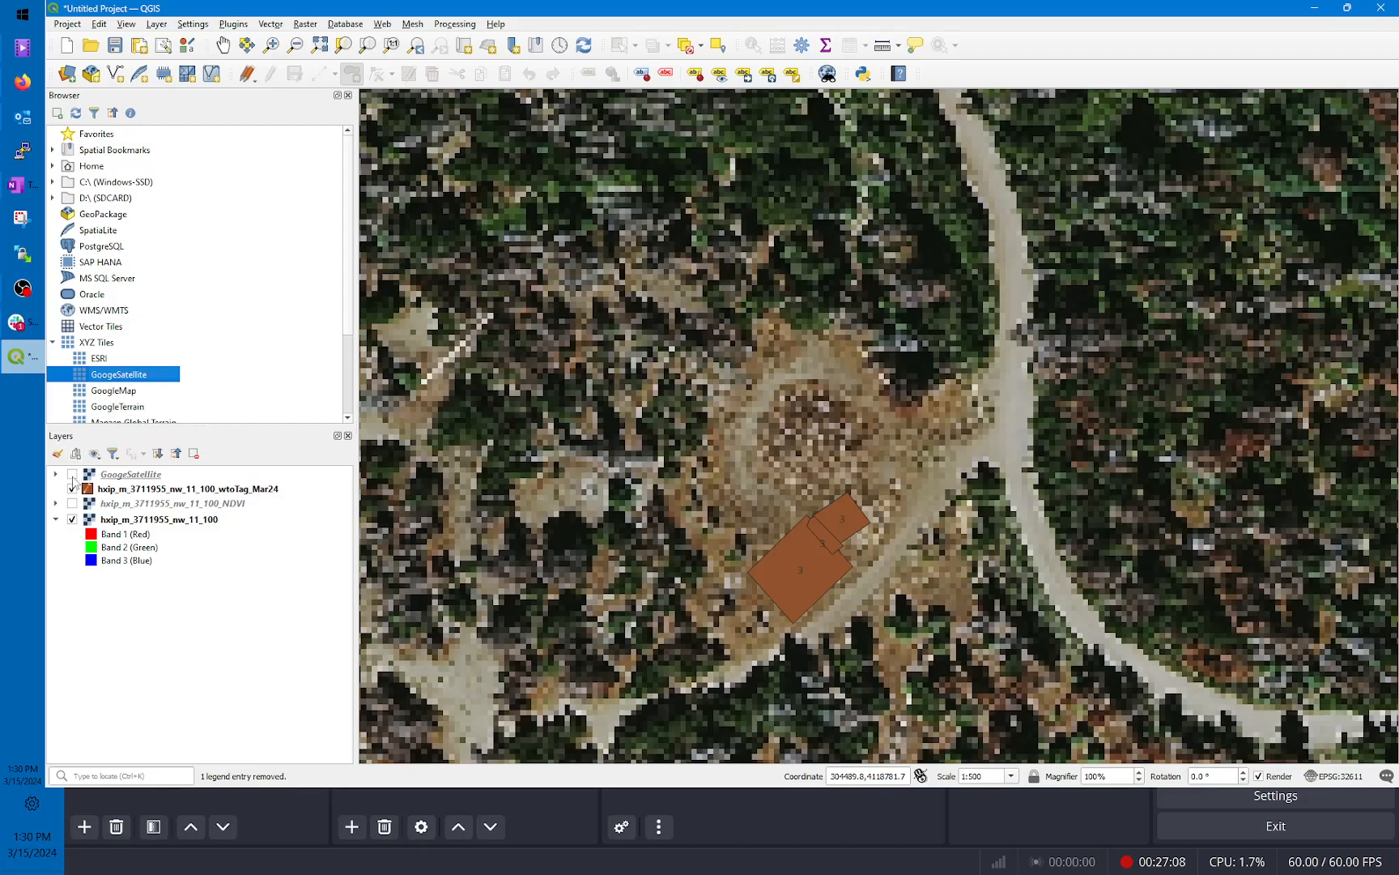
{"action": "left_click", "coordinate": [72, 475]}
{"action": "left_click", "coordinate": [72, 474]}
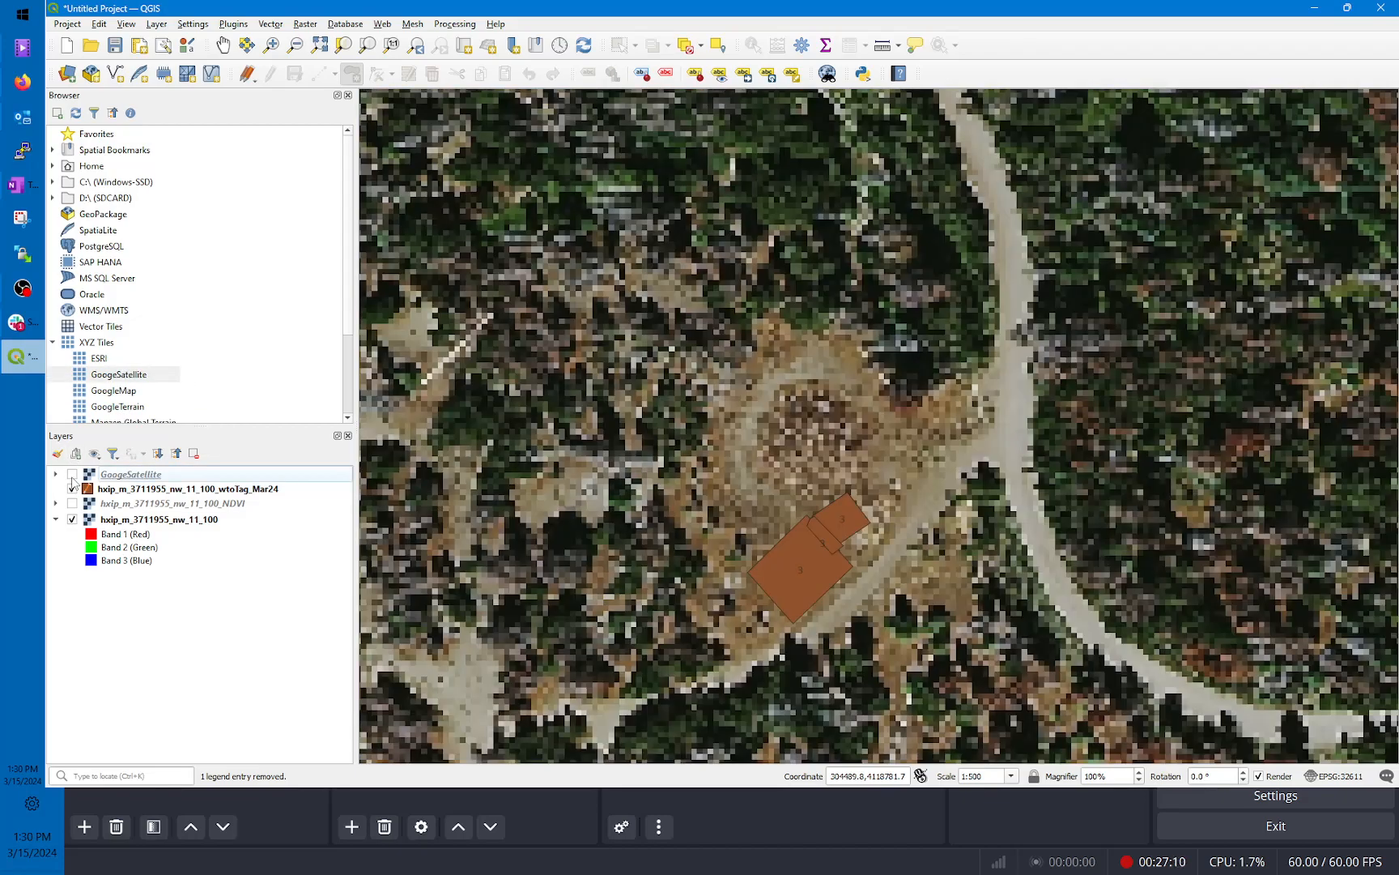
Step: View the name and URL template in the ESRI XYZ connection settings, and close them without changes
{"action": "left_click", "coordinate": [99, 361]}
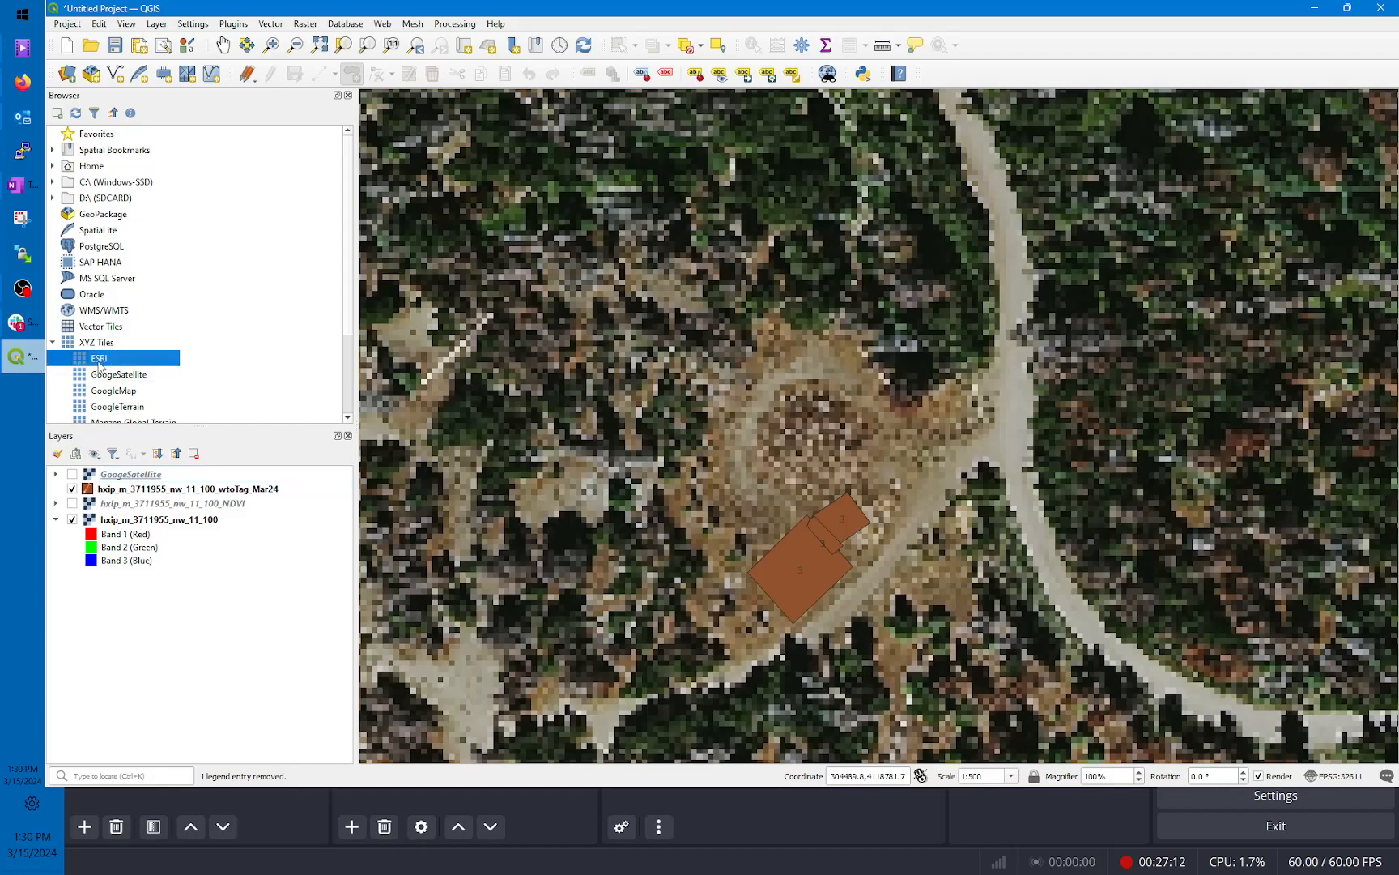
{"action": "right_click", "coordinate": [100, 362]}
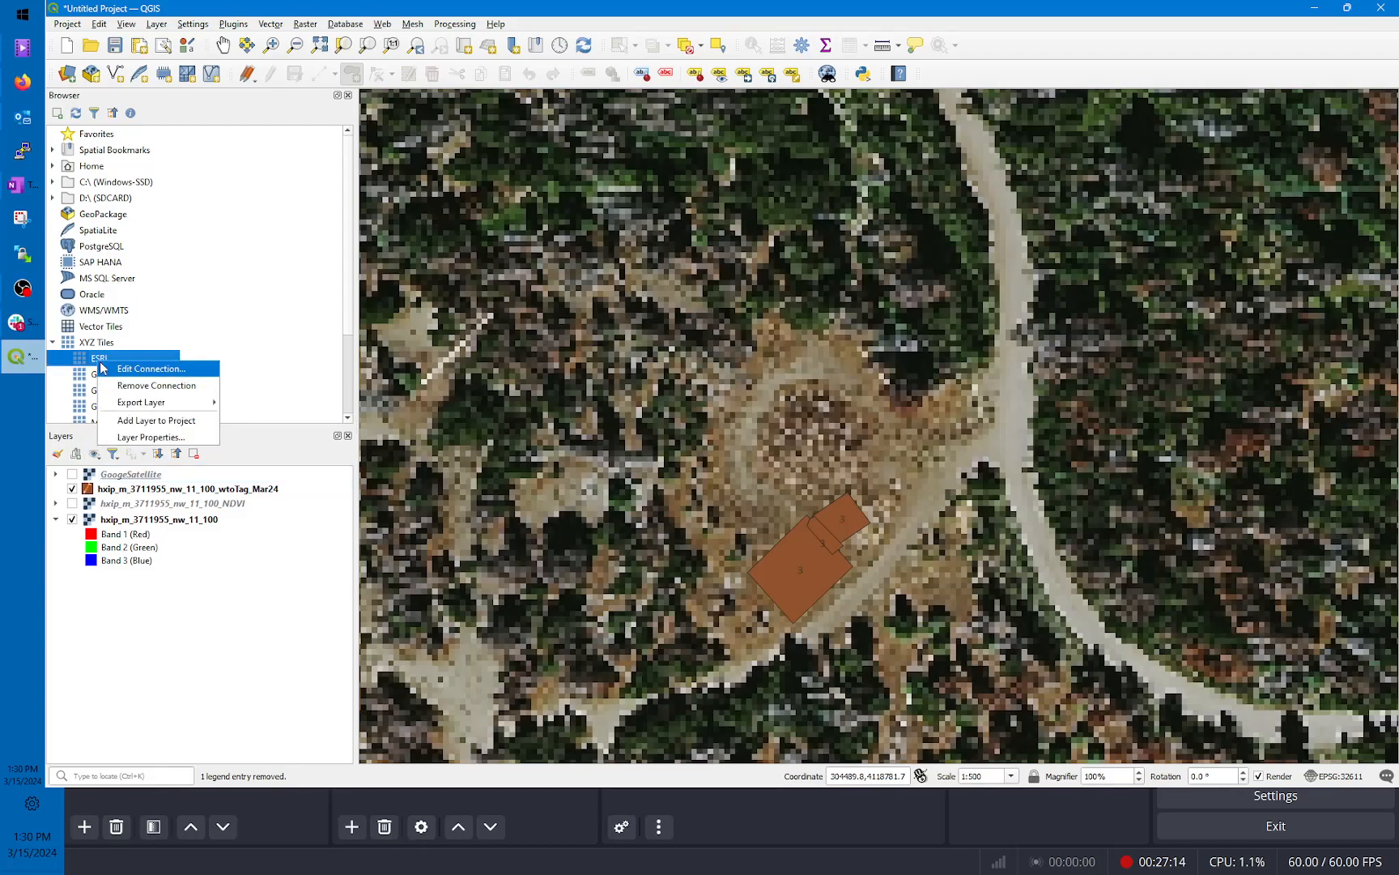
{"action": "left_click", "coordinate": [130, 368]}
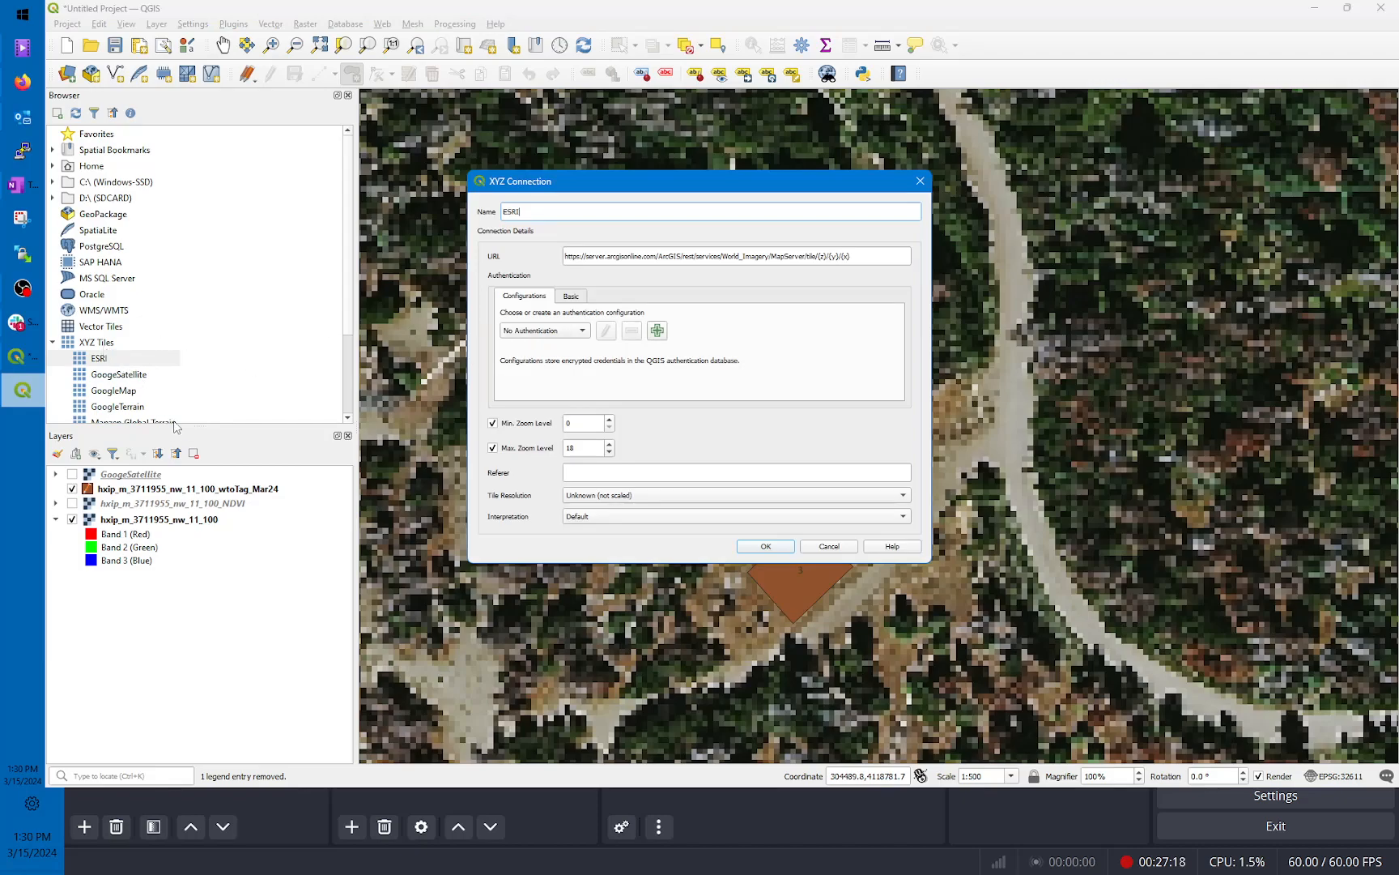
{"action": "left_click", "coordinate": [530, 210]}
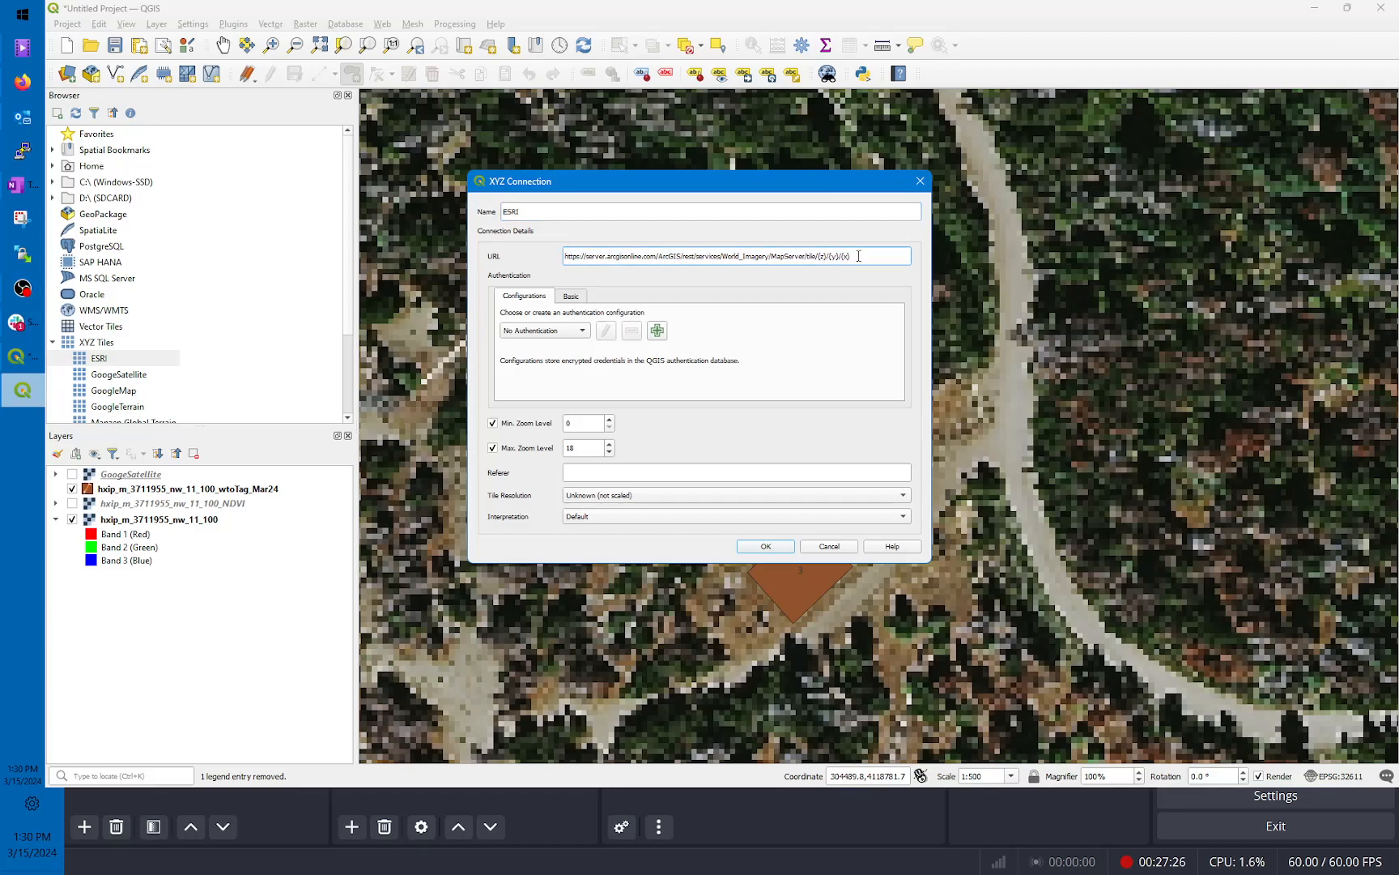
{"action": "left_click_drag", "start_coordinate": [860, 256], "coordinate": [572, 241]}
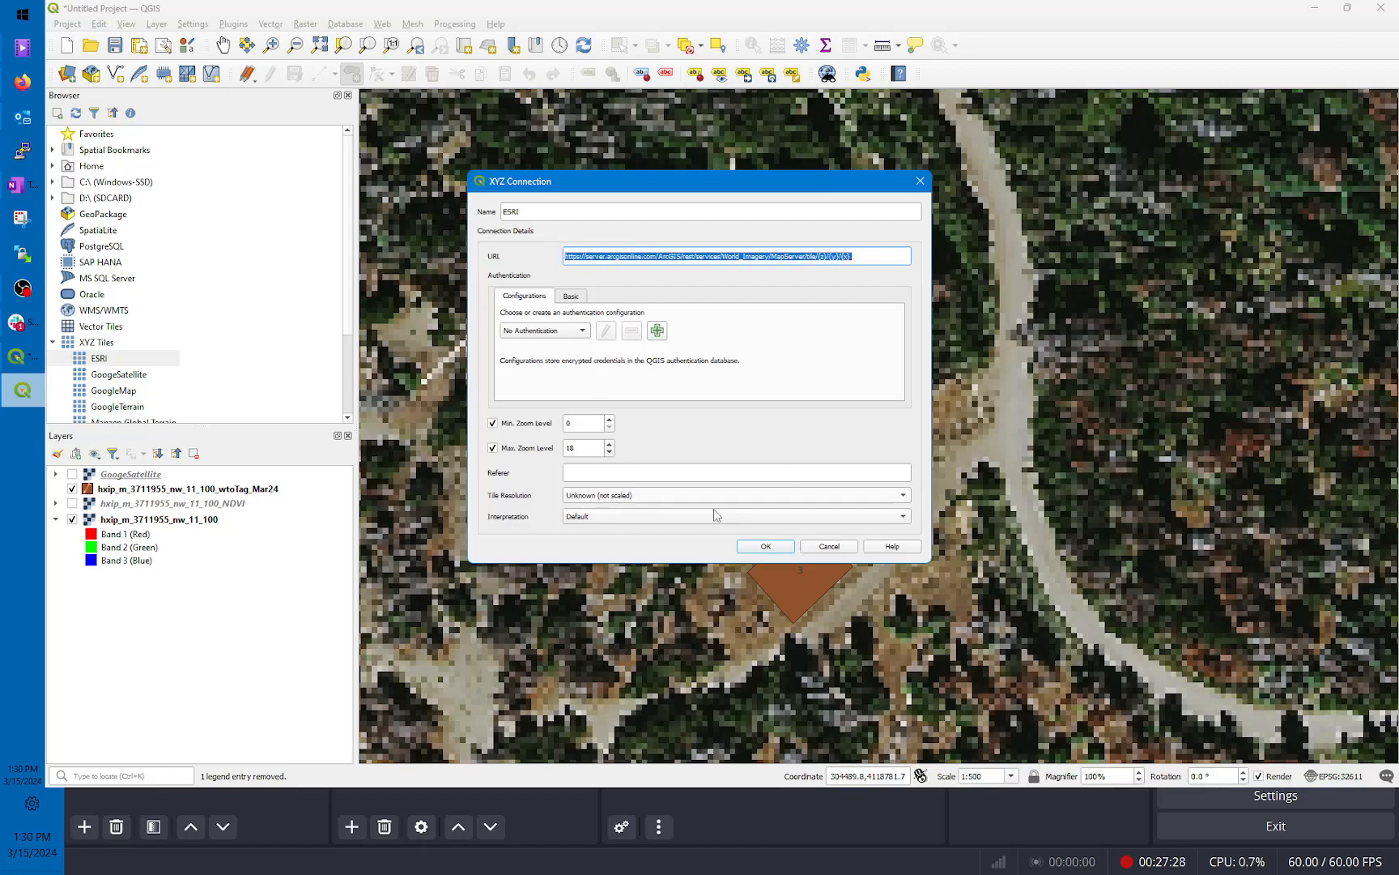
{"action": "left_click", "coordinate": [812, 547]}
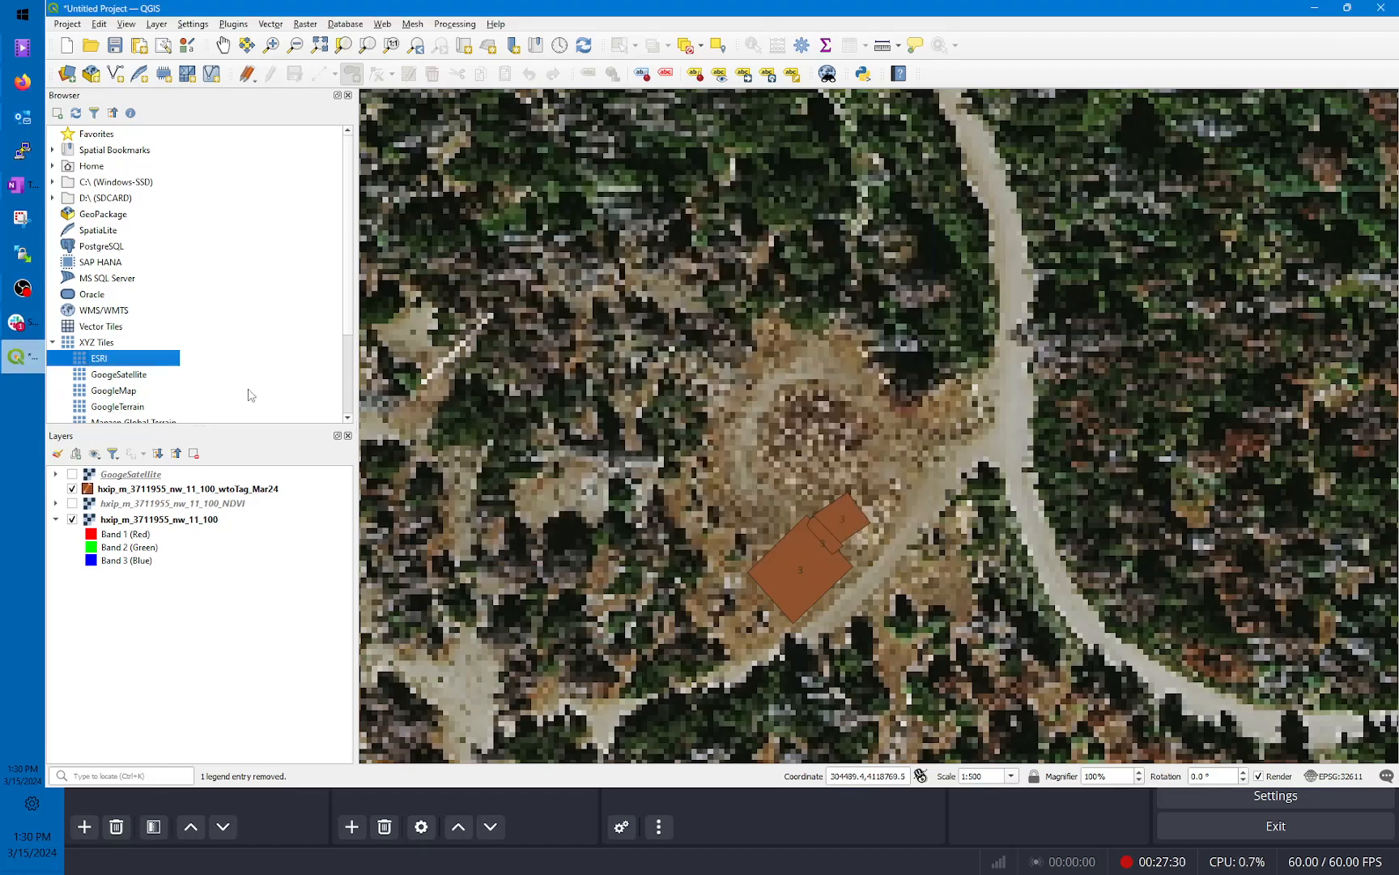
Step: Add the ESRI XYZ tile layer to the project, inspect its imagery around the tagged clearing, and hide the layer
{"action": "double_click", "coordinate": [95, 361]}
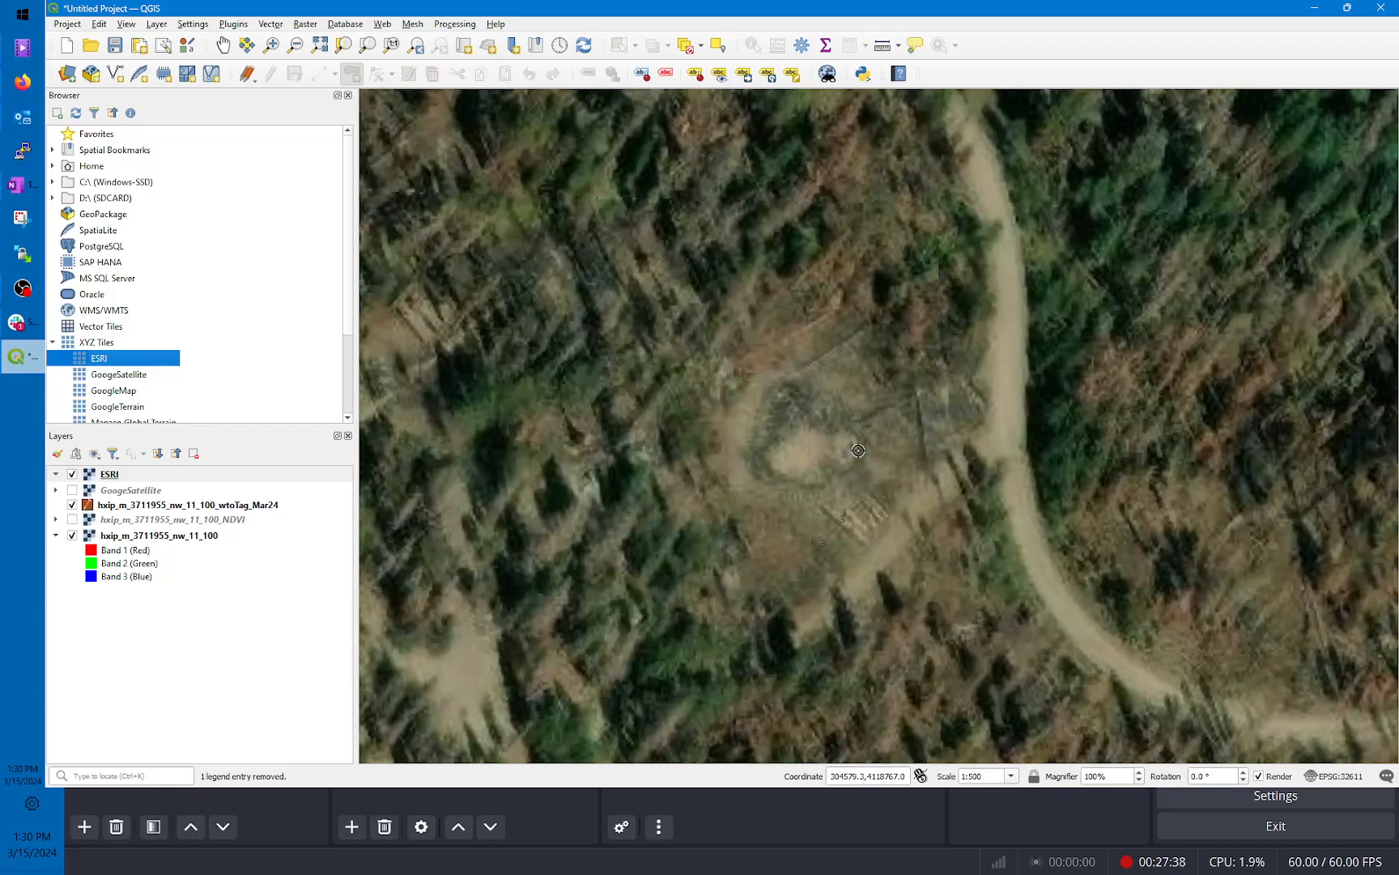
{"action": "scroll", "coordinate": [857, 451], "scroll_direction": "down", "scroll_amount": 1}
{"action": "scroll", "coordinate": [858, 450], "scroll_direction": "up", "scroll_amount": 1}
{"action": "left_click", "coordinate": [72, 475]}
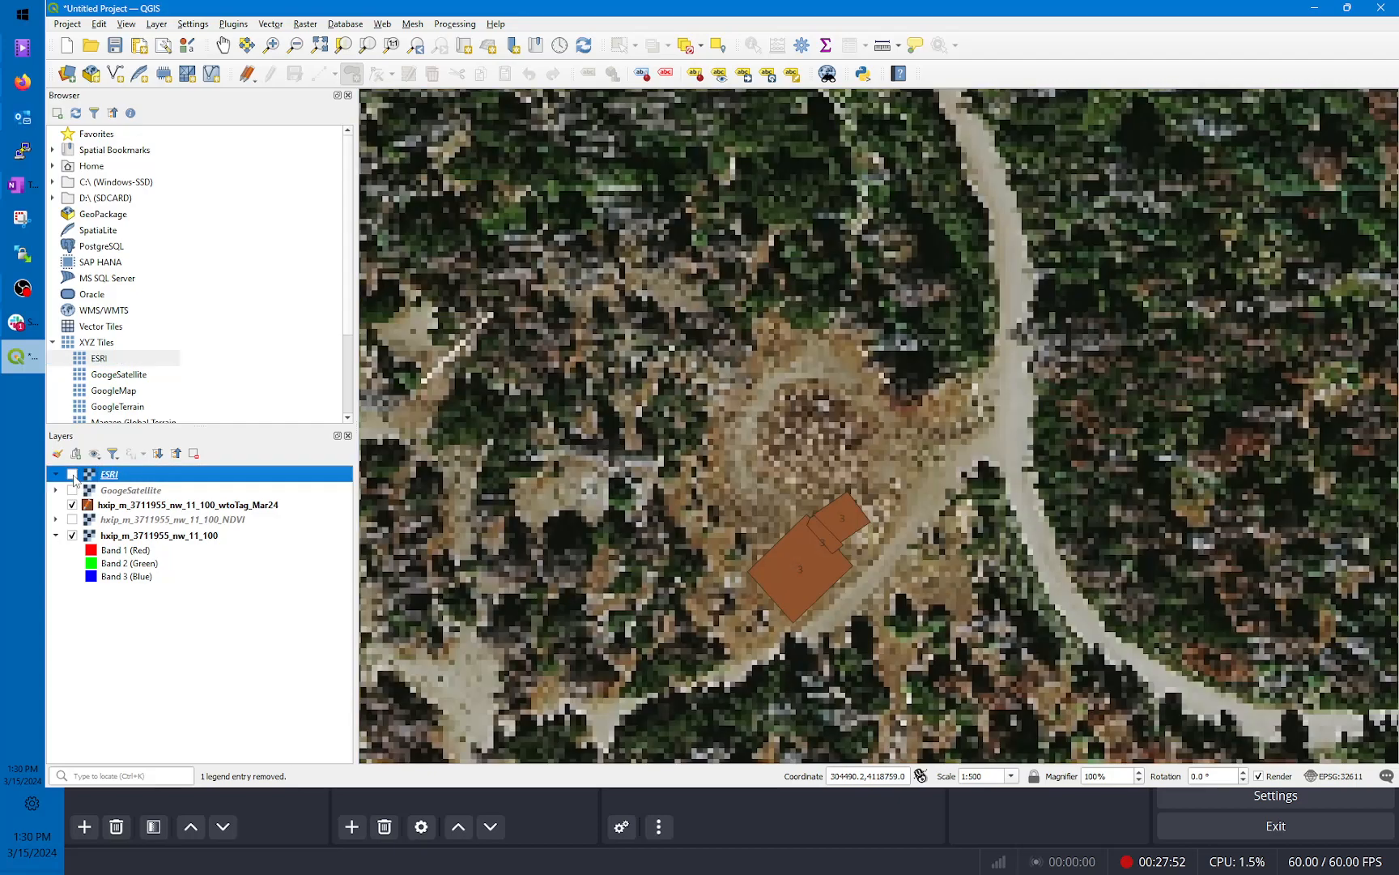
Step: Draw an L-shaped polygon inside the circular clearing on the hxip_m_3711955_nw_11_100_wtoTag_Mar24 layer and give it id 5
{"action": "scroll", "coordinate": [790, 429], "scroll_direction": "up", "scroll_amount": 1}
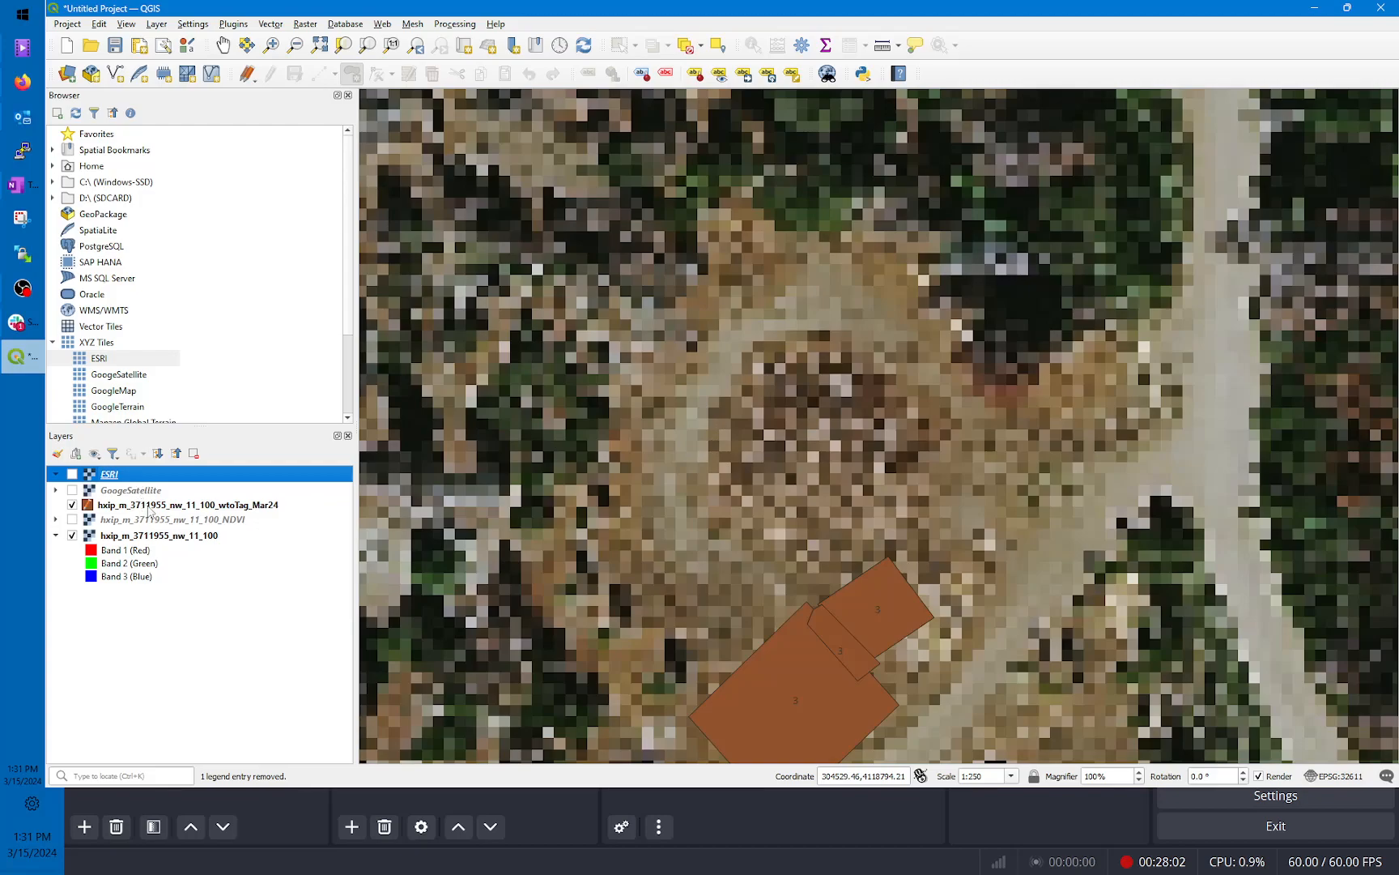
{"action": "left_click", "coordinate": [152, 508]}
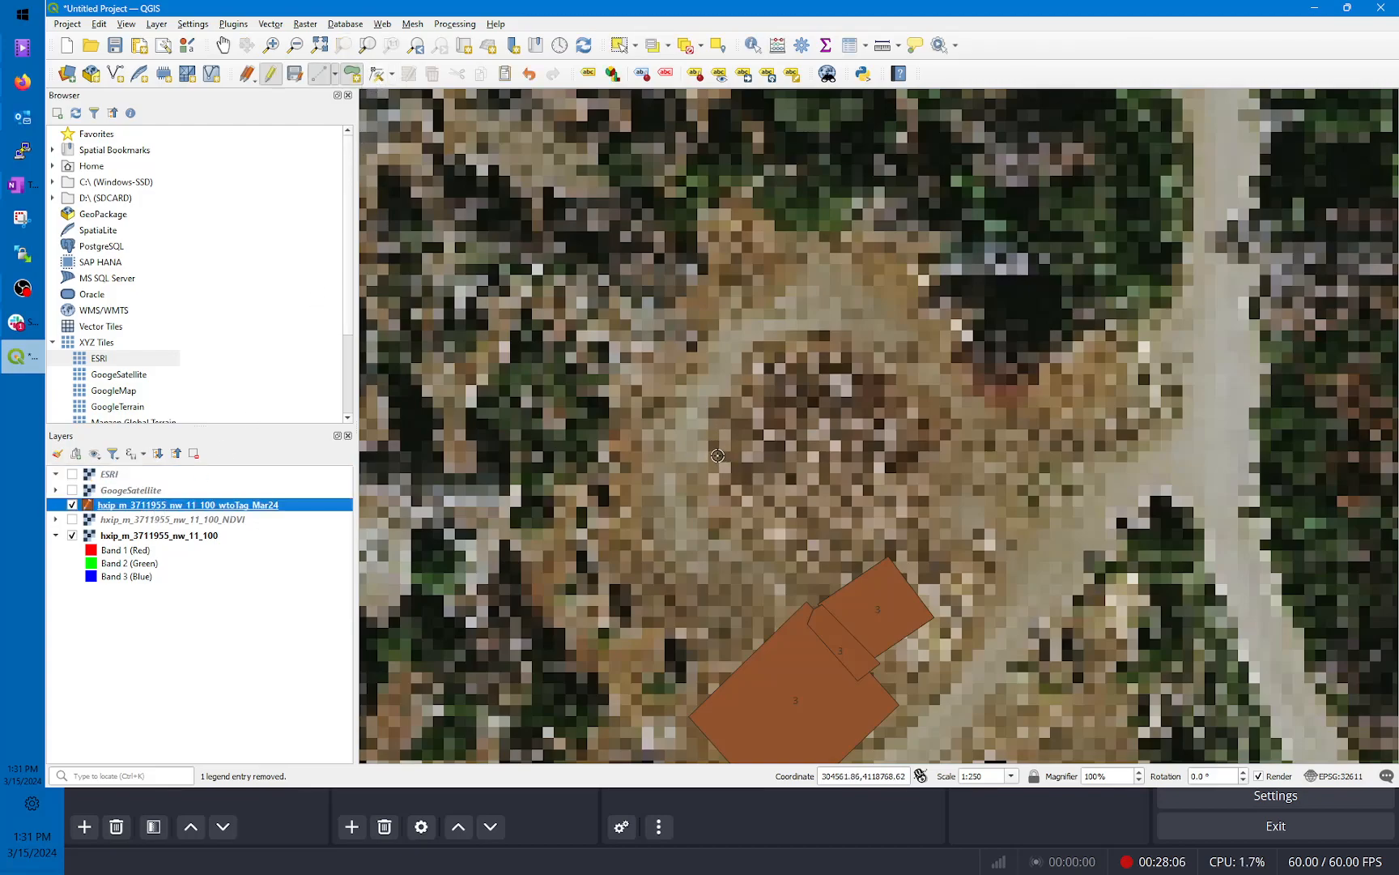
{"action": "left_click", "coordinate": [718, 458]}
{"action": "left_click", "coordinate": [746, 484]}
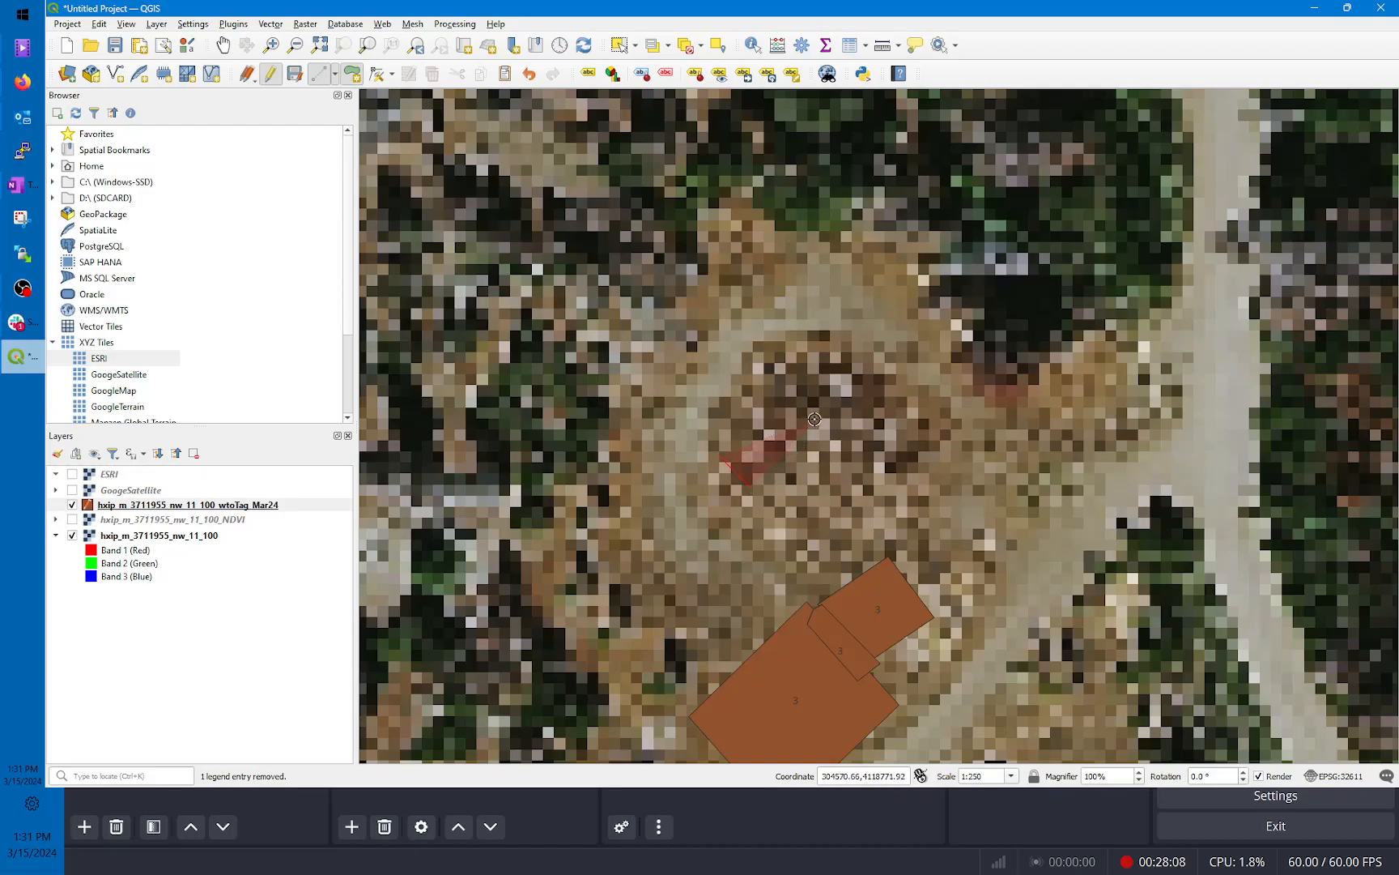
{"action": "left_click", "coordinate": [818, 415]}
{"action": "left_click", "coordinate": [884, 474]}
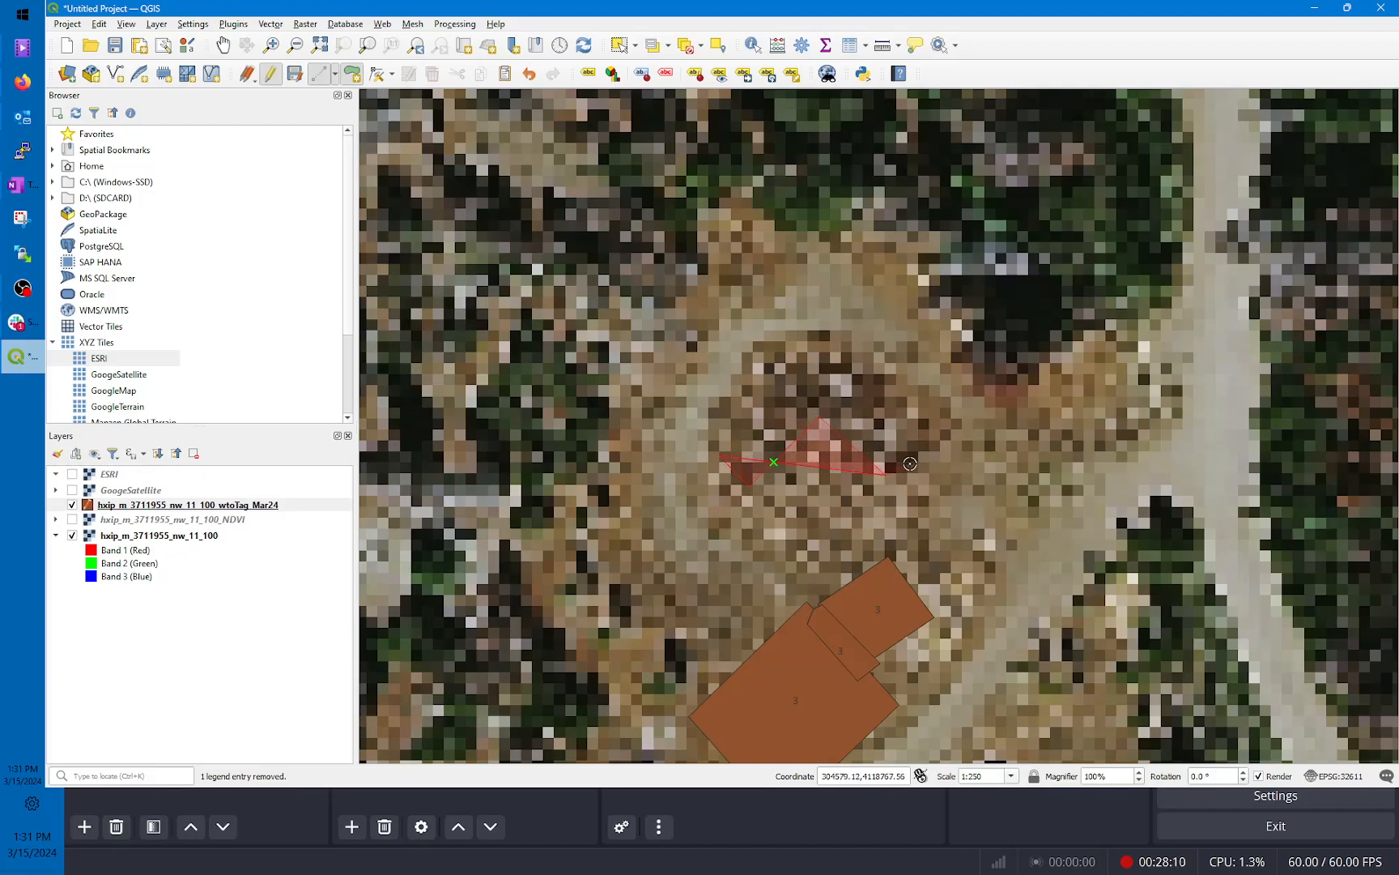
{"action": "left_click", "coordinate": [924, 443]}
{"action": "left_click", "coordinate": [830, 355]}
{"action": "right_click", "coordinate": [831, 390]}
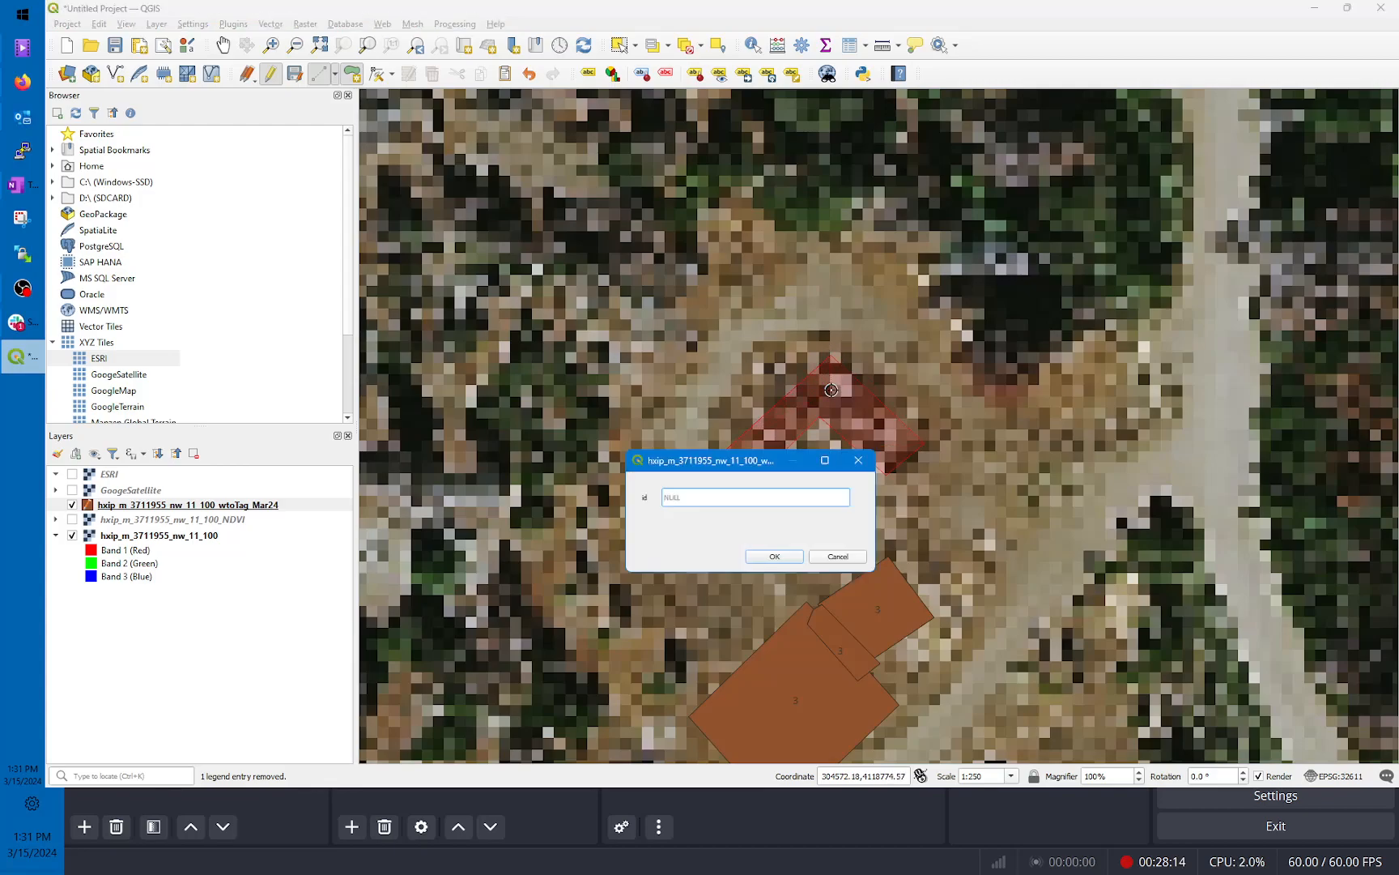
{"action": "type", "text": "5"}
{"action": "left_click", "coordinate": [781, 556]}
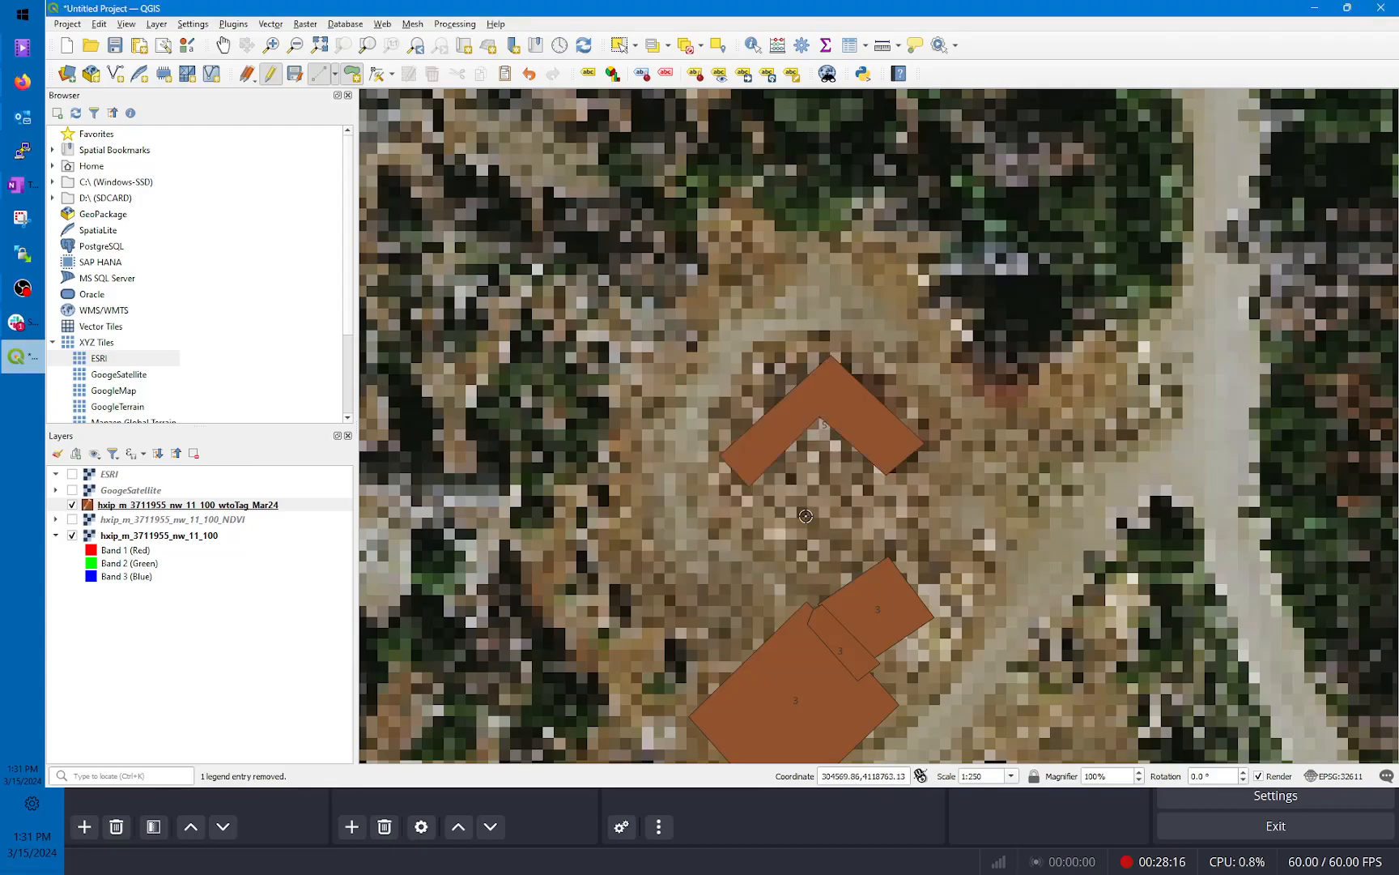
Step: Examine the reddish-brown trees south of the road, between the clearing and the large polygons tagged 1
{"action": "scroll", "coordinate": [898, 515], "scroll_direction": "down", "scroll_amount": 1}
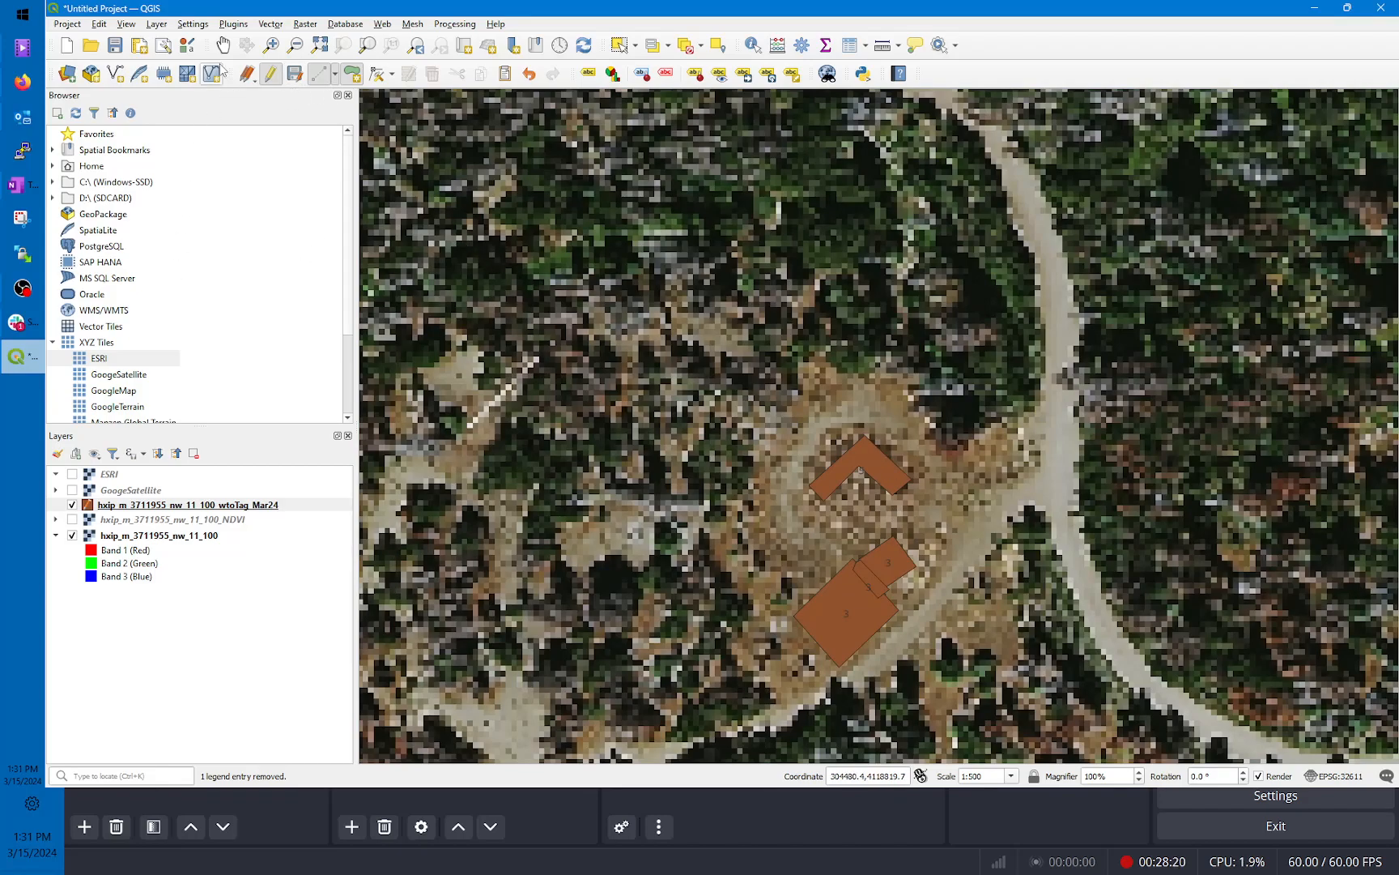
{"action": "left_click", "coordinate": [223, 46]}
{"action": "scroll", "coordinate": [871, 360], "scroll_direction": "down", "scroll_amount": 1}
{"action": "left_click_drag", "start_coordinate": [919, 326], "coordinate": [811, 563]}
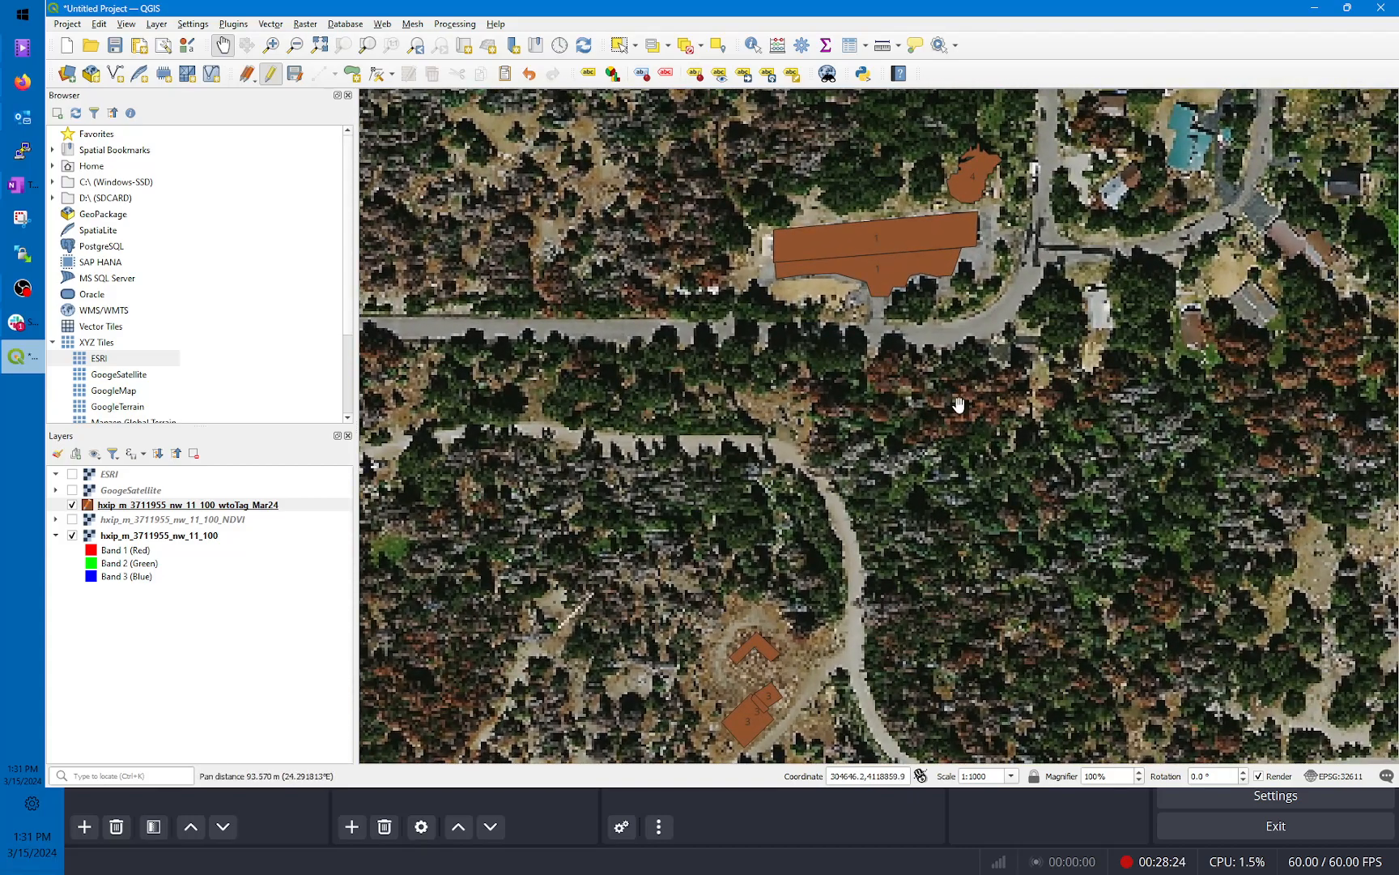
{"action": "scroll", "coordinate": [961, 411], "scroll_direction": "up", "scroll_amount": 1}
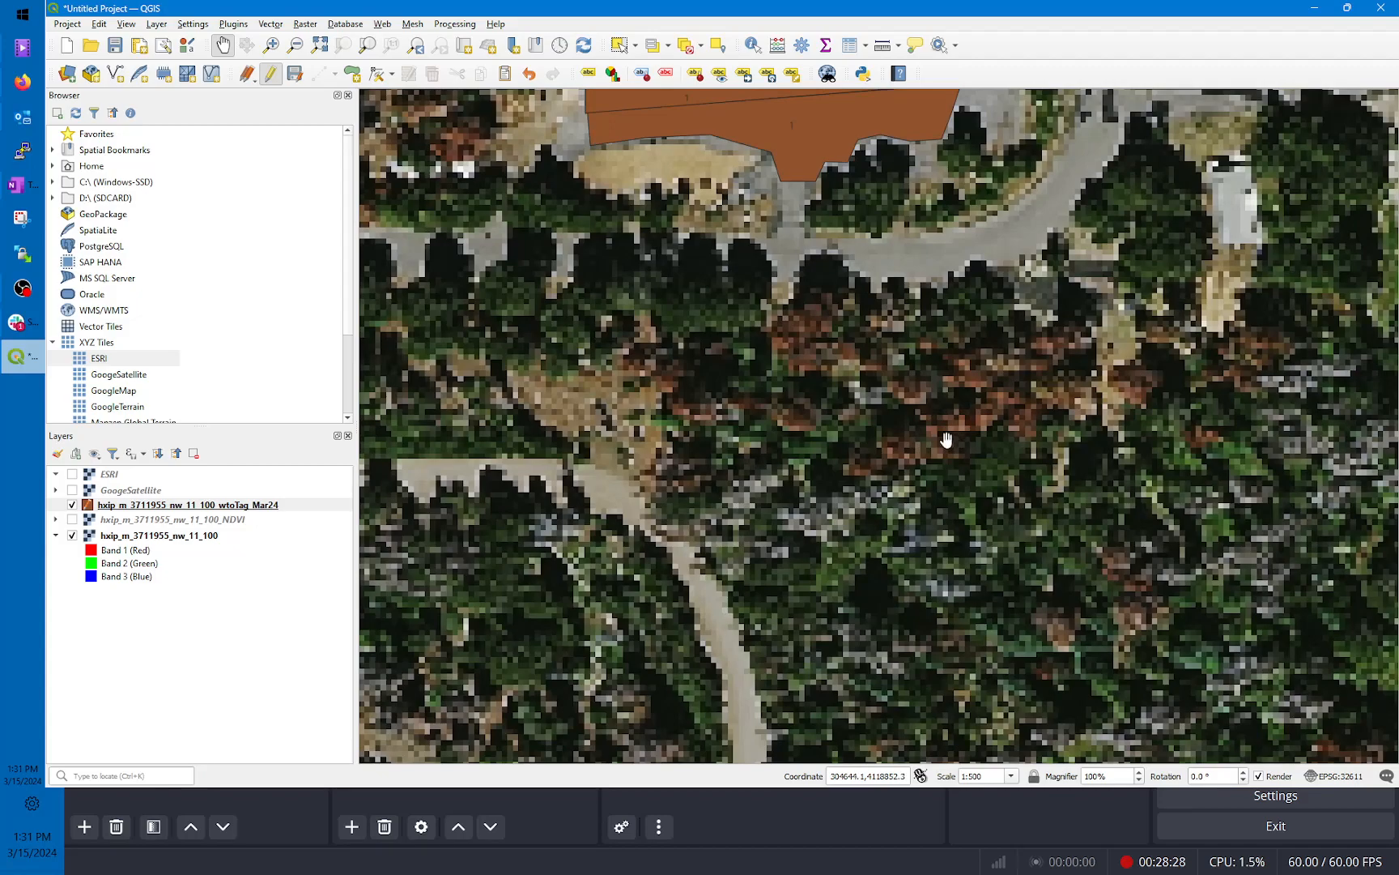
{"action": "left_click_drag", "start_coordinate": [1023, 441], "coordinate": [962, 479]}
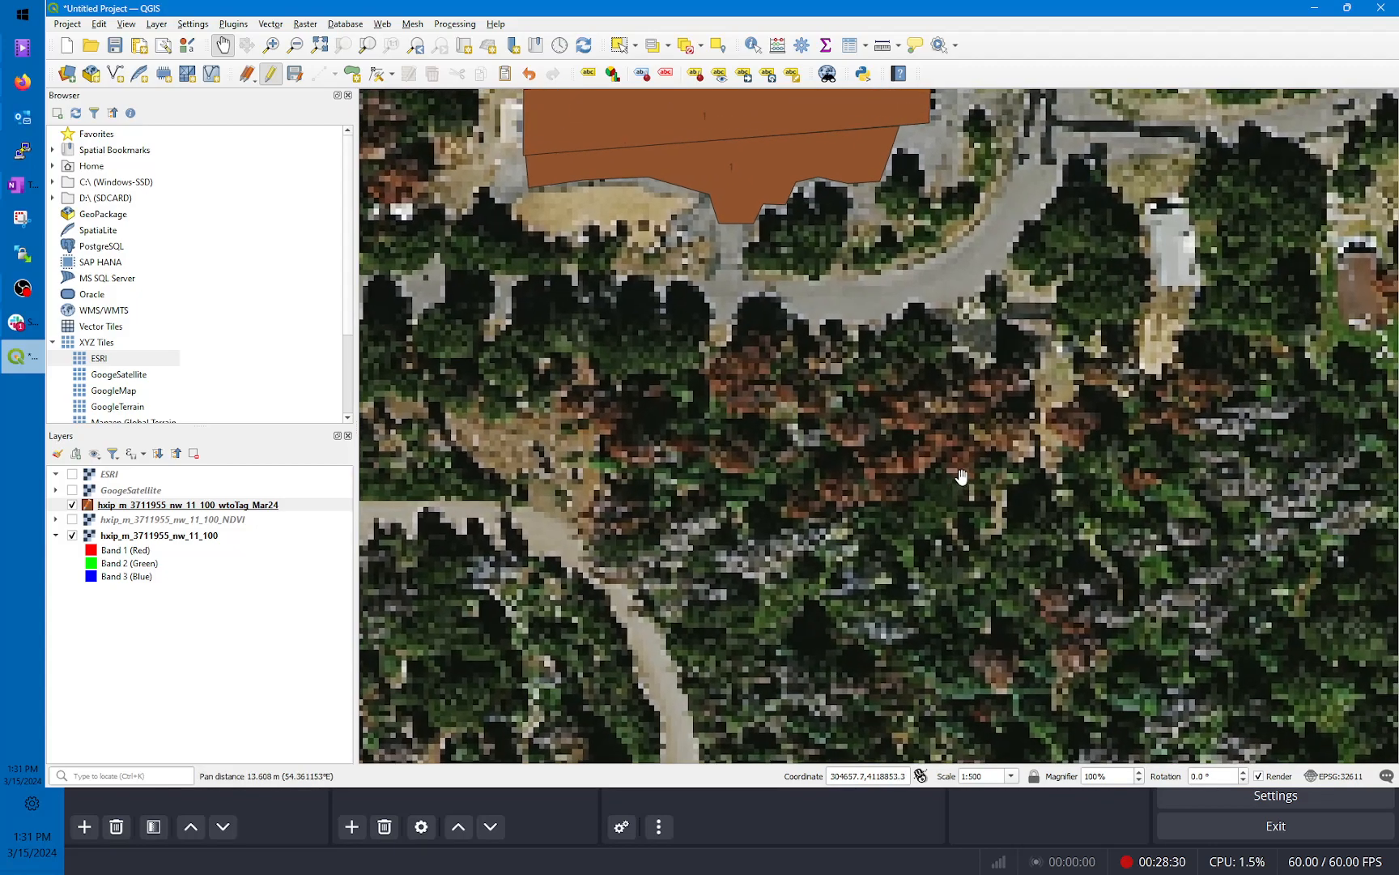
{"action": "scroll", "coordinate": [914, 459], "scroll_direction": "up", "scroll_amount": 1}
{"action": "scroll", "coordinate": [913, 459], "scroll_direction": "down", "scroll_amount": 1}
Step: Survey the forest further north and examine the reddish-brown tree stand west of the houses, near the polygon tagged 2
{"action": "left_click_drag", "start_coordinate": [830, 350], "coordinate": [1020, 597]}
{"action": "left_click_drag", "start_coordinate": [659, 355], "coordinate": [631, 569]}
{"action": "scroll", "coordinate": [767, 375], "scroll_direction": "down", "scroll_amount": 2}
{"action": "left_click_drag", "start_coordinate": [776, 358], "coordinate": [787, 479]}
{"action": "scroll", "coordinate": [803, 350], "scroll_direction": "up", "scroll_amount": 1}
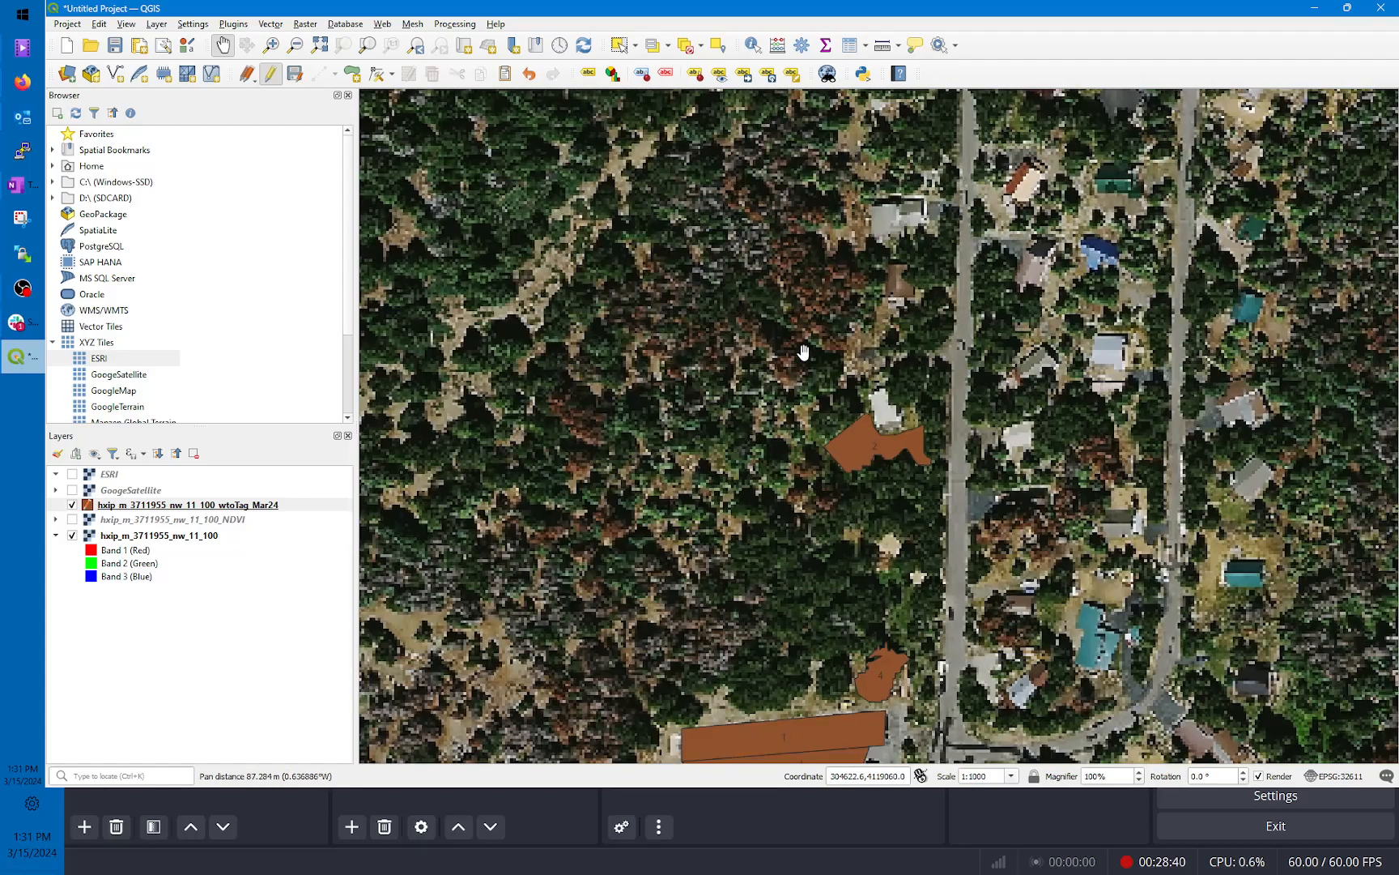
{"action": "scroll", "coordinate": [821, 349], "scroll_direction": "up", "scroll_amount": 2}
{"action": "scroll", "coordinate": [821, 348], "scroll_direction": "down", "scroll_amount": 1}
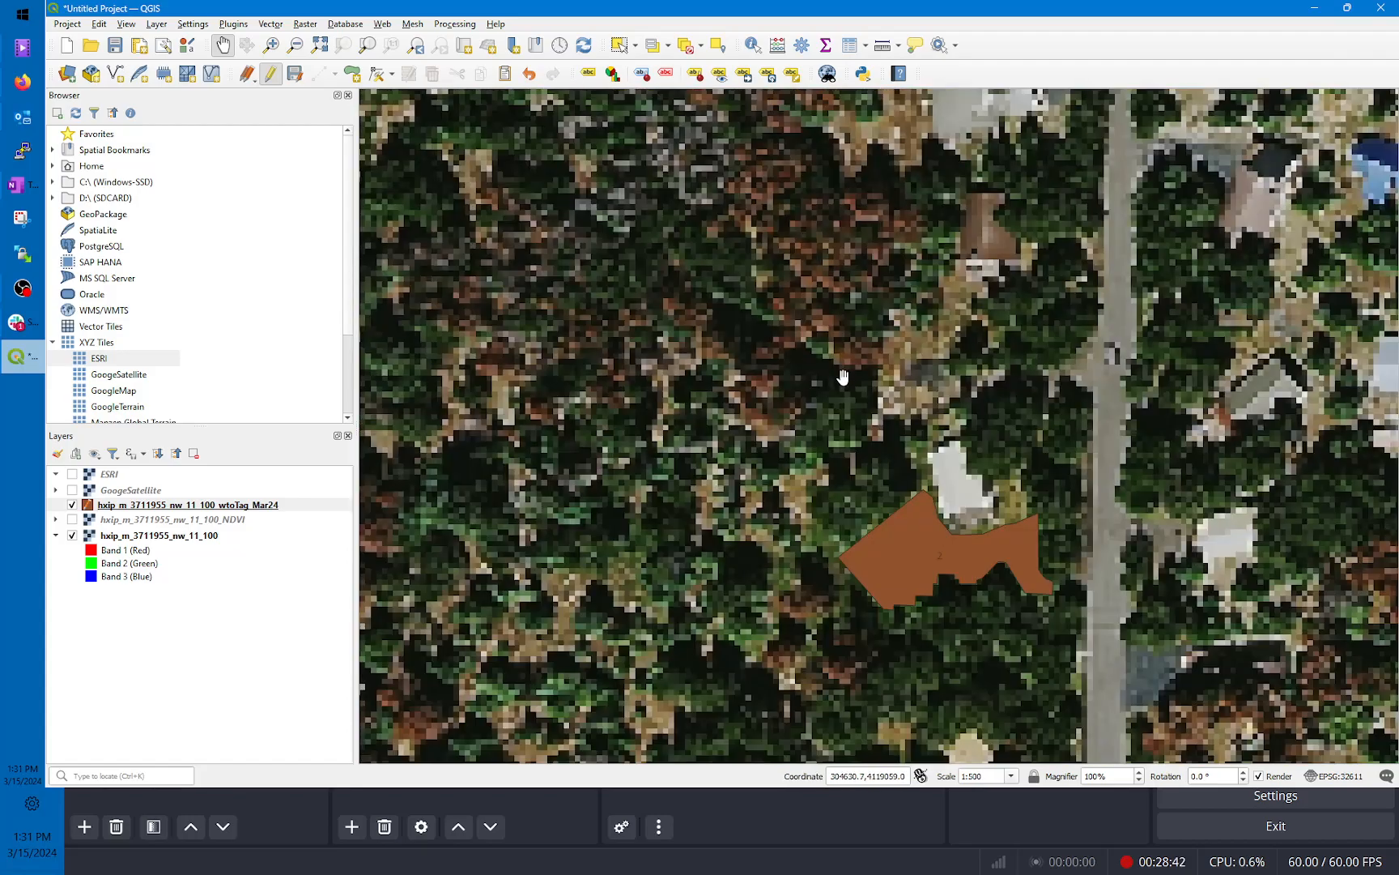
{"action": "left_click_drag", "start_coordinate": [843, 375], "coordinate": [839, 446]}
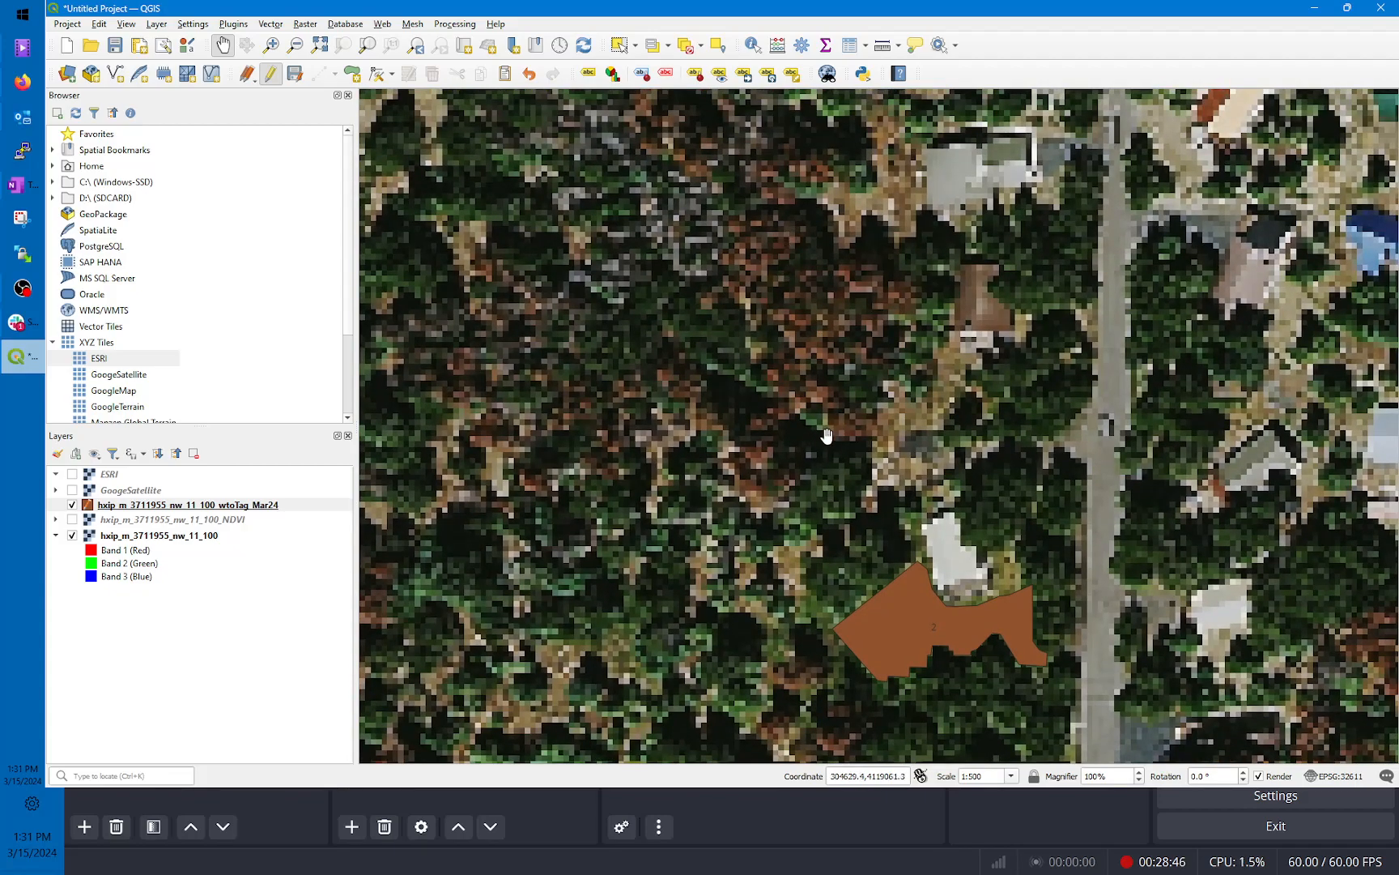
{"action": "left_click_drag", "start_coordinate": [828, 365], "coordinate": [819, 466]}
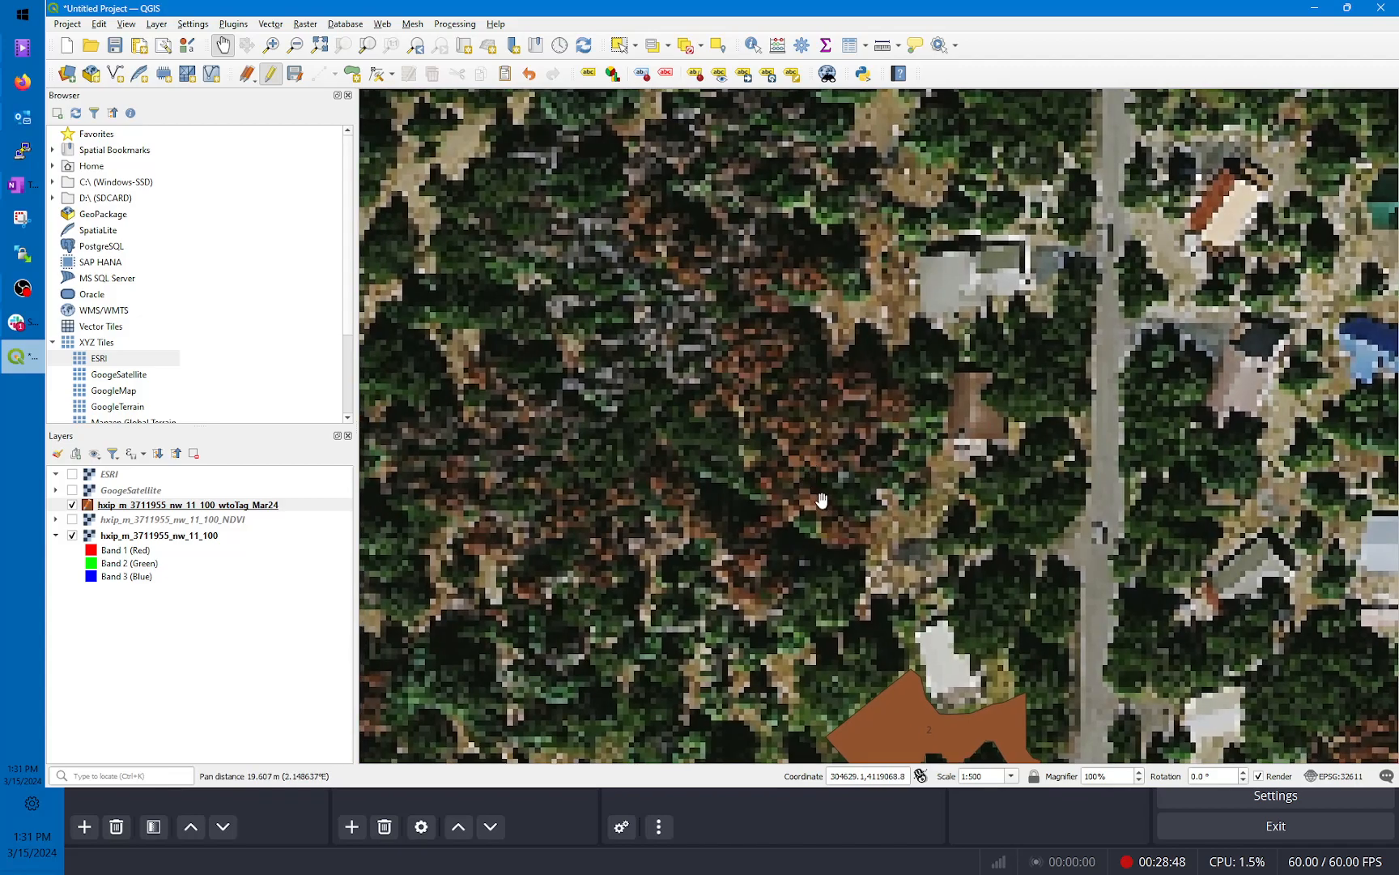
{"action": "scroll", "coordinate": [822, 500], "scroll_direction": "up", "scroll_amount": 1}
{"action": "left_click_drag", "start_coordinate": [869, 519], "coordinate": [812, 494]}
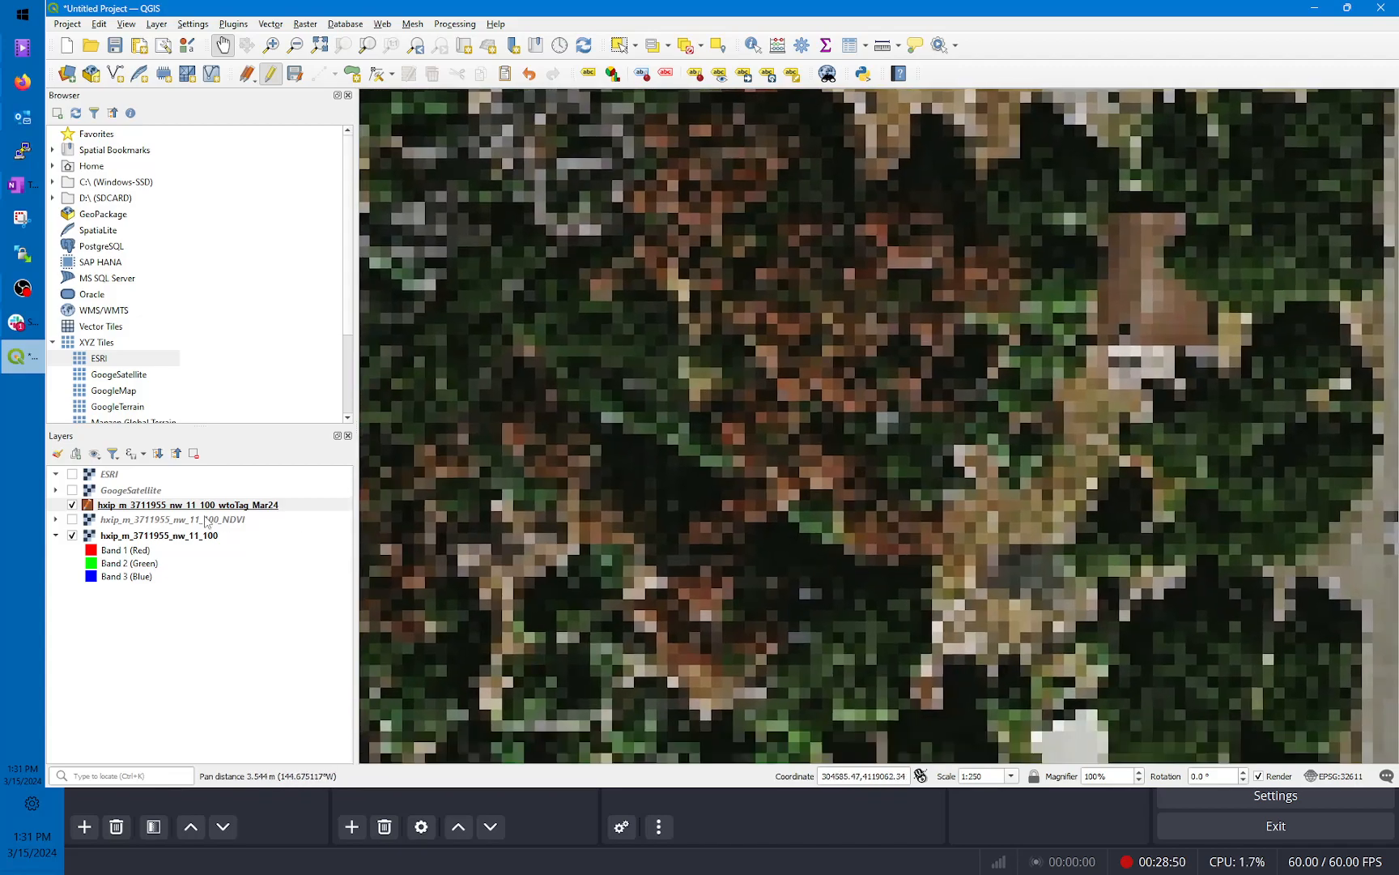
Step: Compare the reddish-brown tree stand on the hxip tile with its NDVI by toggling the NDVI layer's visibility, and leave it hidden
{"action": "left_click", "coordinate": [73, 519]}
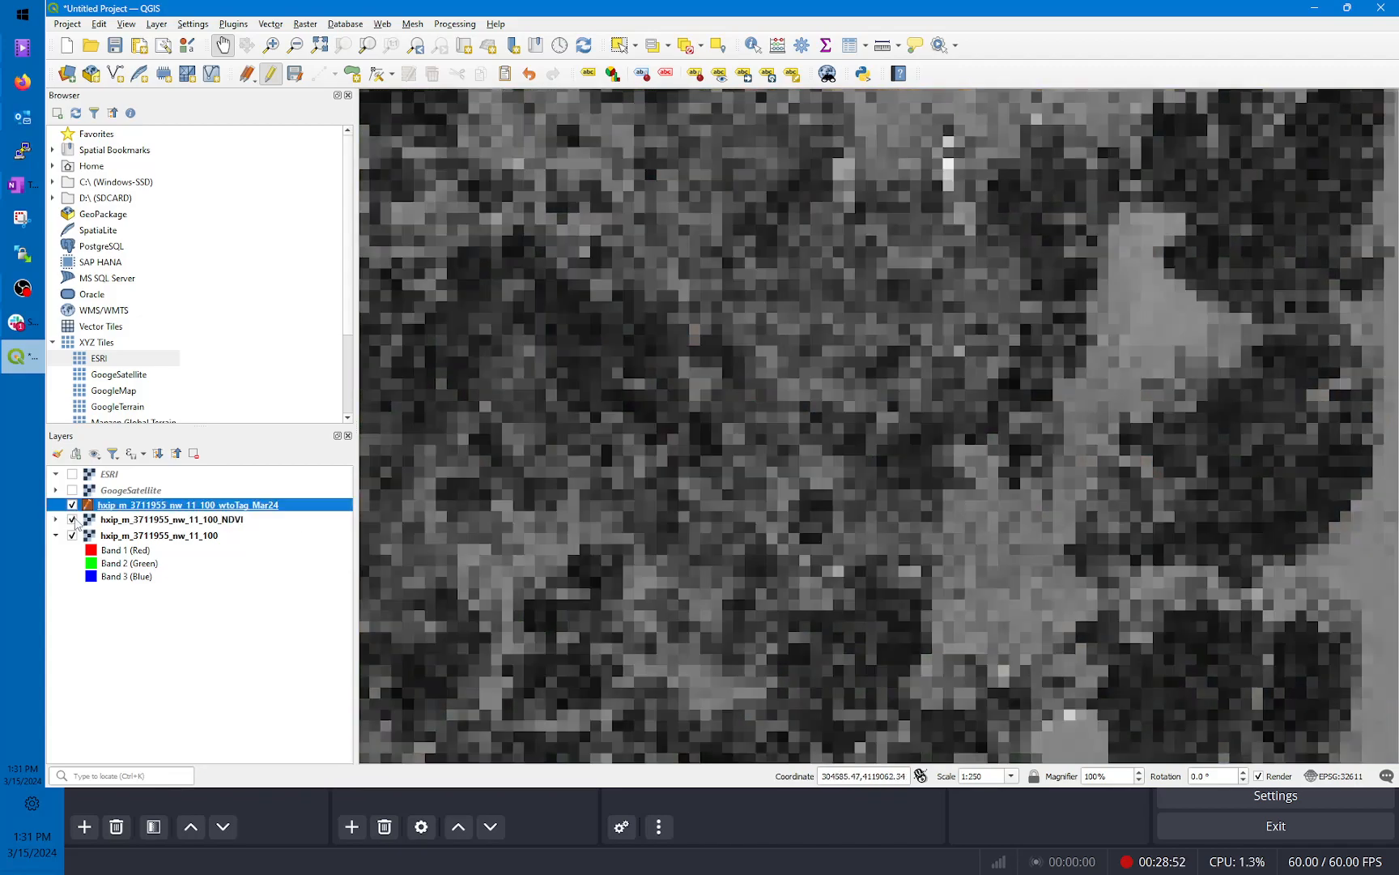
{"action": "left_click", "coordinate": [72, 519]}
{"action": "left_click", "coordinate": [72, 519]}
{"action": "left_click", "coordinate": [72, 519]}
{"action": "left_click", "coordinate": [72, 519]}
{"action": "left_click", "coordinate": [72, 519]}
{"action": "left_click", "coordinate": [72, 519]}
{"action": "left_click", "coordinate": [73, 519]}
{"action": "left_click", "coordinate": [72, 519]}
{"action": "left_click", "coordinate": [72, 519]}
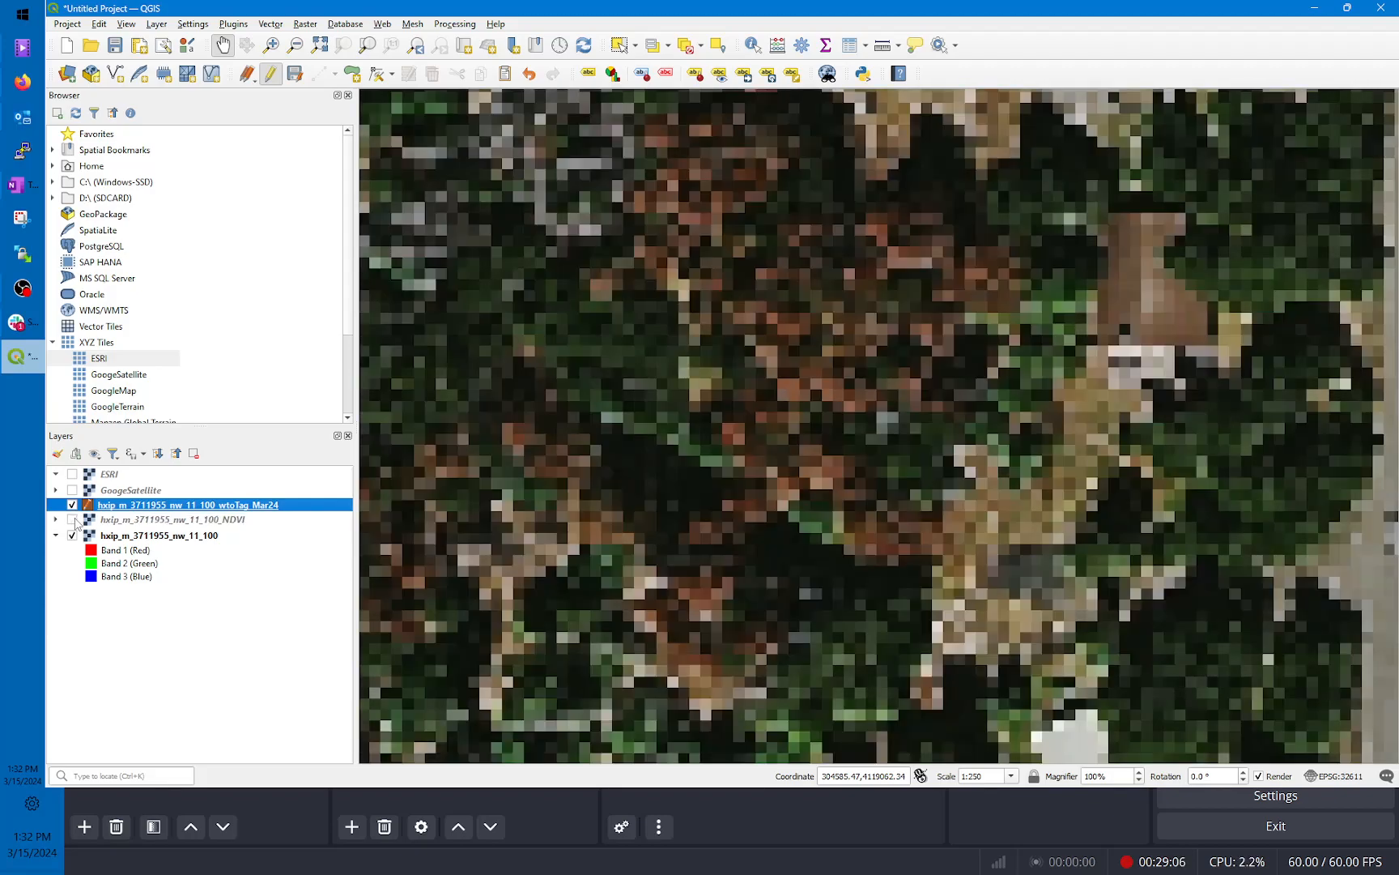
{"action": "left_click", "coordinate": [73, 519]}
{"action": "left_click", "coordinate": [73, 521]}
Step: Check individual reddish-brown crowns at 1:125 against the NDVI layer, leaving only the hxip tile shown beneath the tagging polygons
{"action": "left_click_drag", "start_coordinate": [835, 407], "coordinate": [837, 452]}
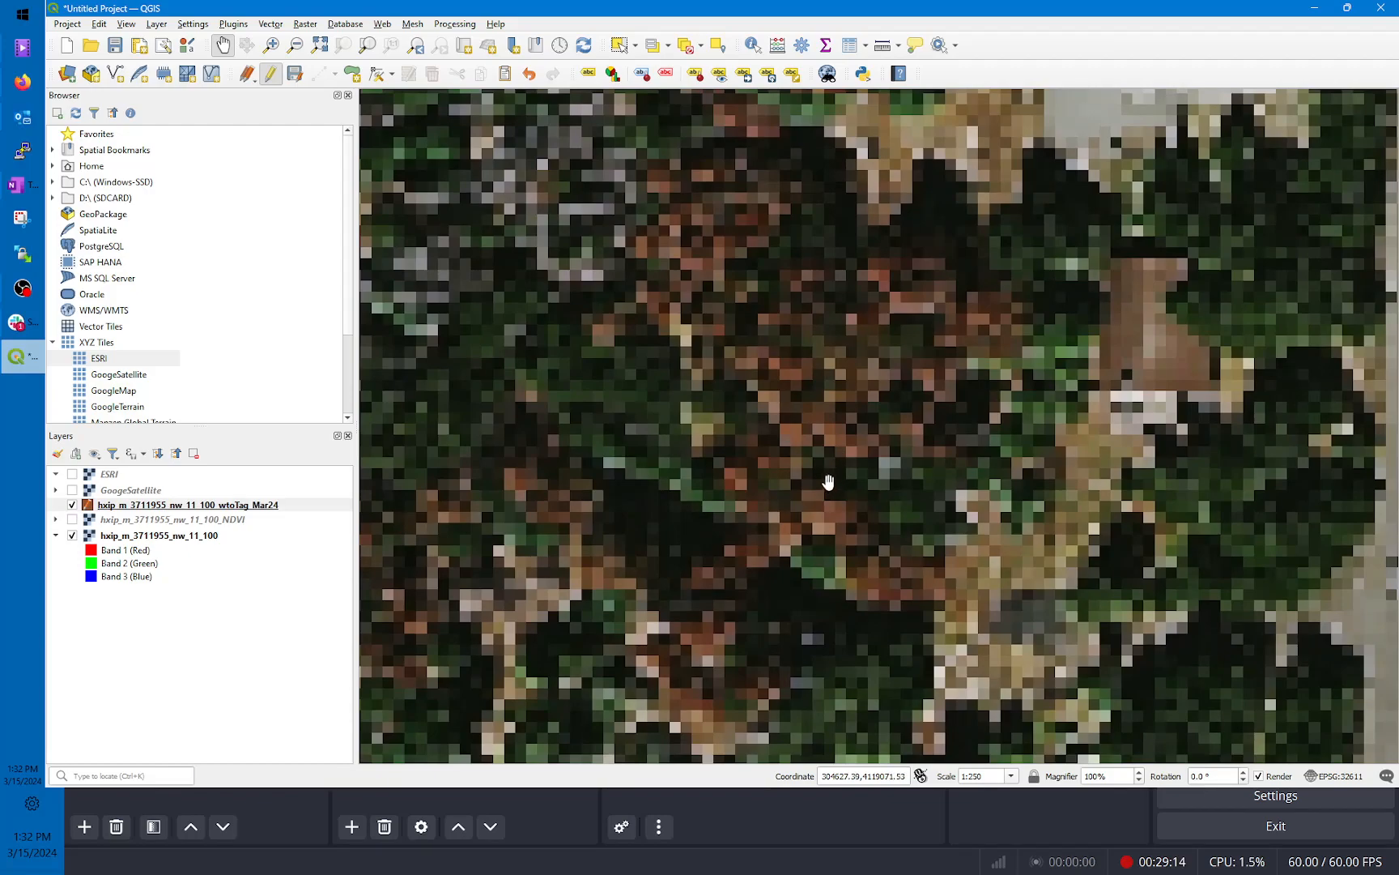
{"action": "scroll", "coordinate": [826, 479], "scroll_direction": "up", "scroll_amount": 1}
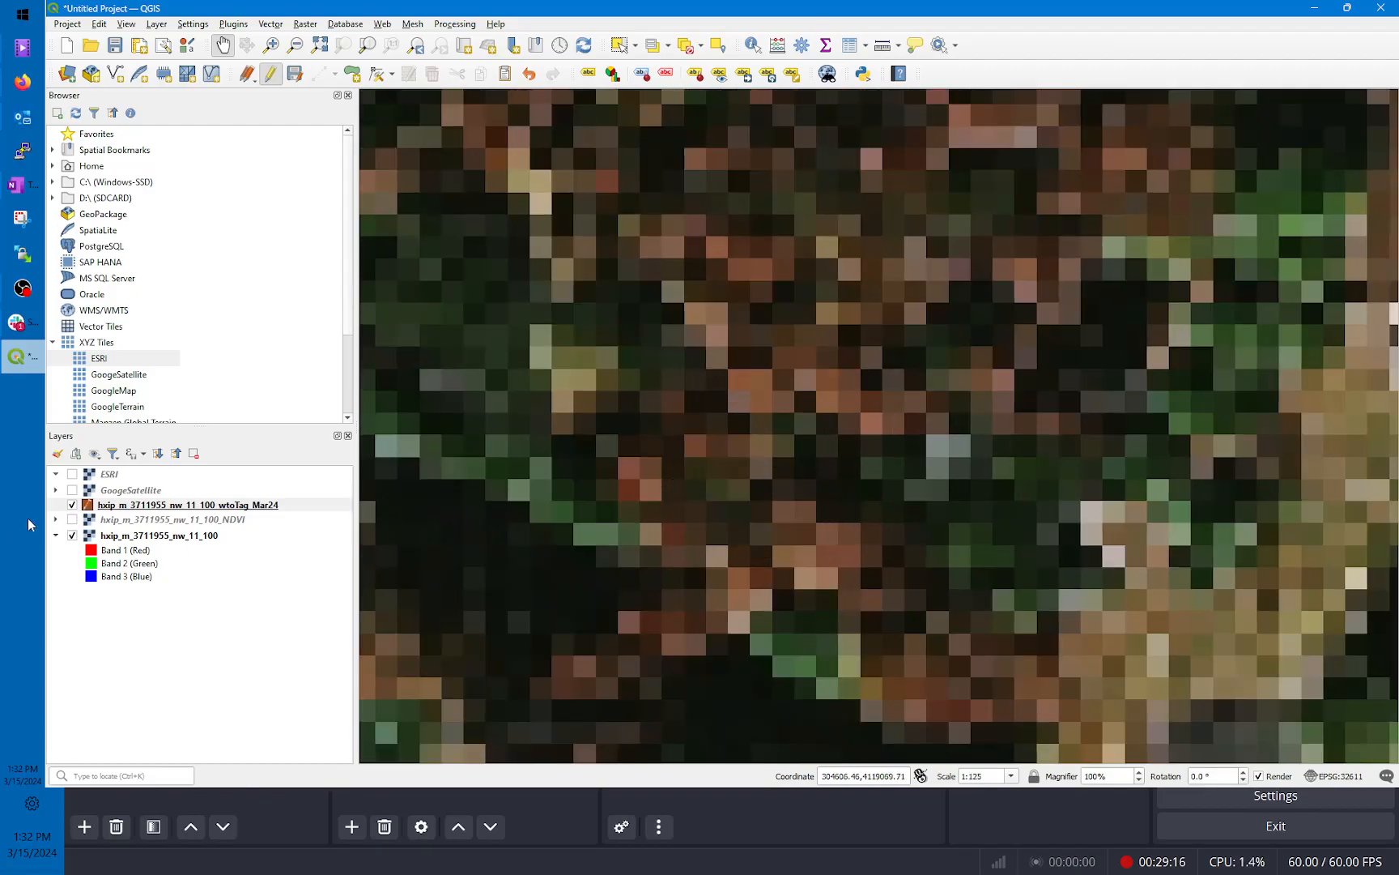
{"action": "left_click", "coordinate": [72, 519]}
{"action": "left_click", "coordinate": [72, 520]}
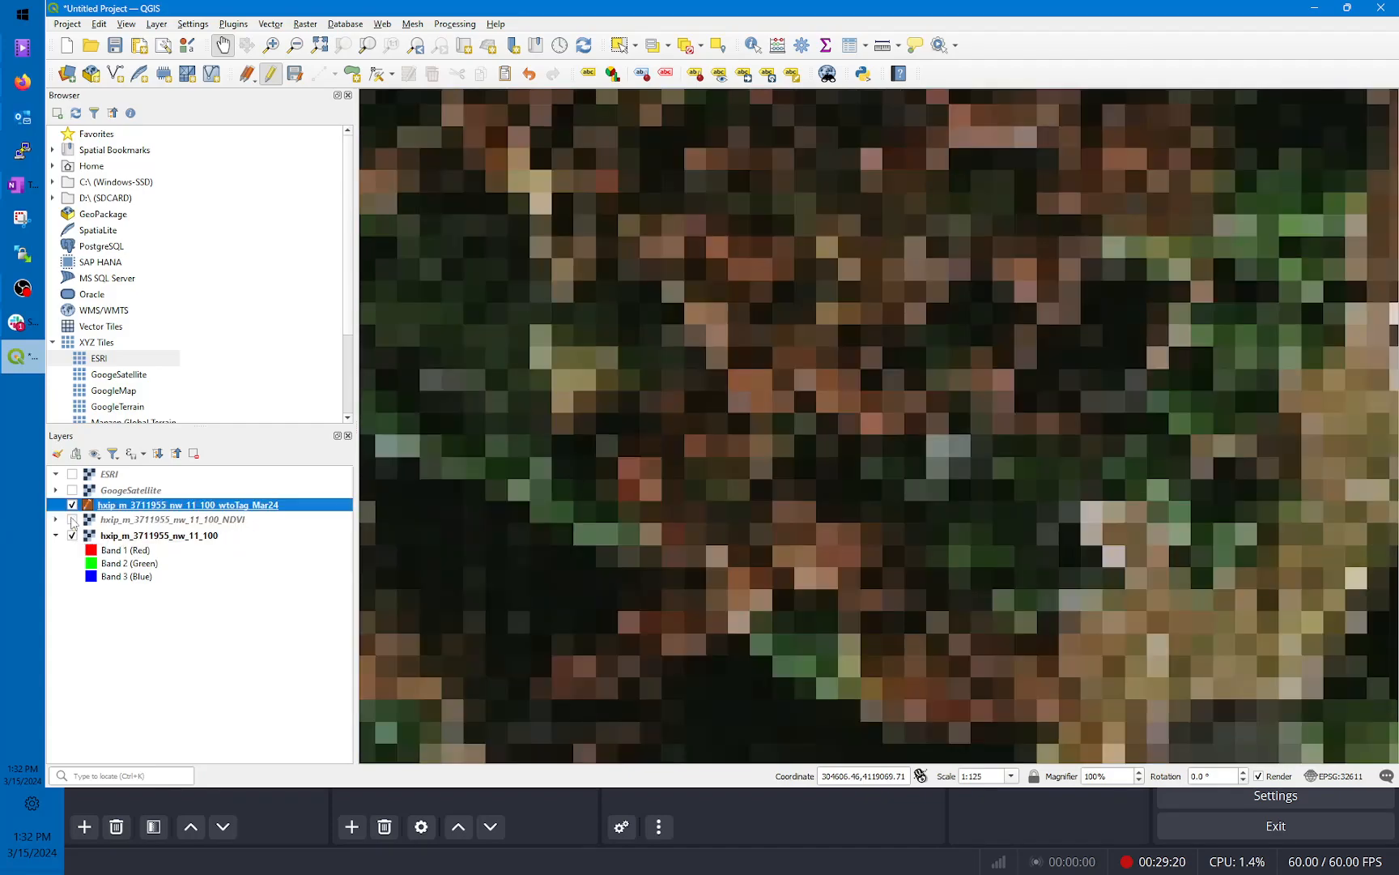
{"action": "left_click", "coordinate": [73, 520]}
{"action": "left_click", "coordinate": [72, 520]}
{"action": "left_click", "coordinate": [72, 520]}
{"action": "left_click", "coordinate": [72, 520]}
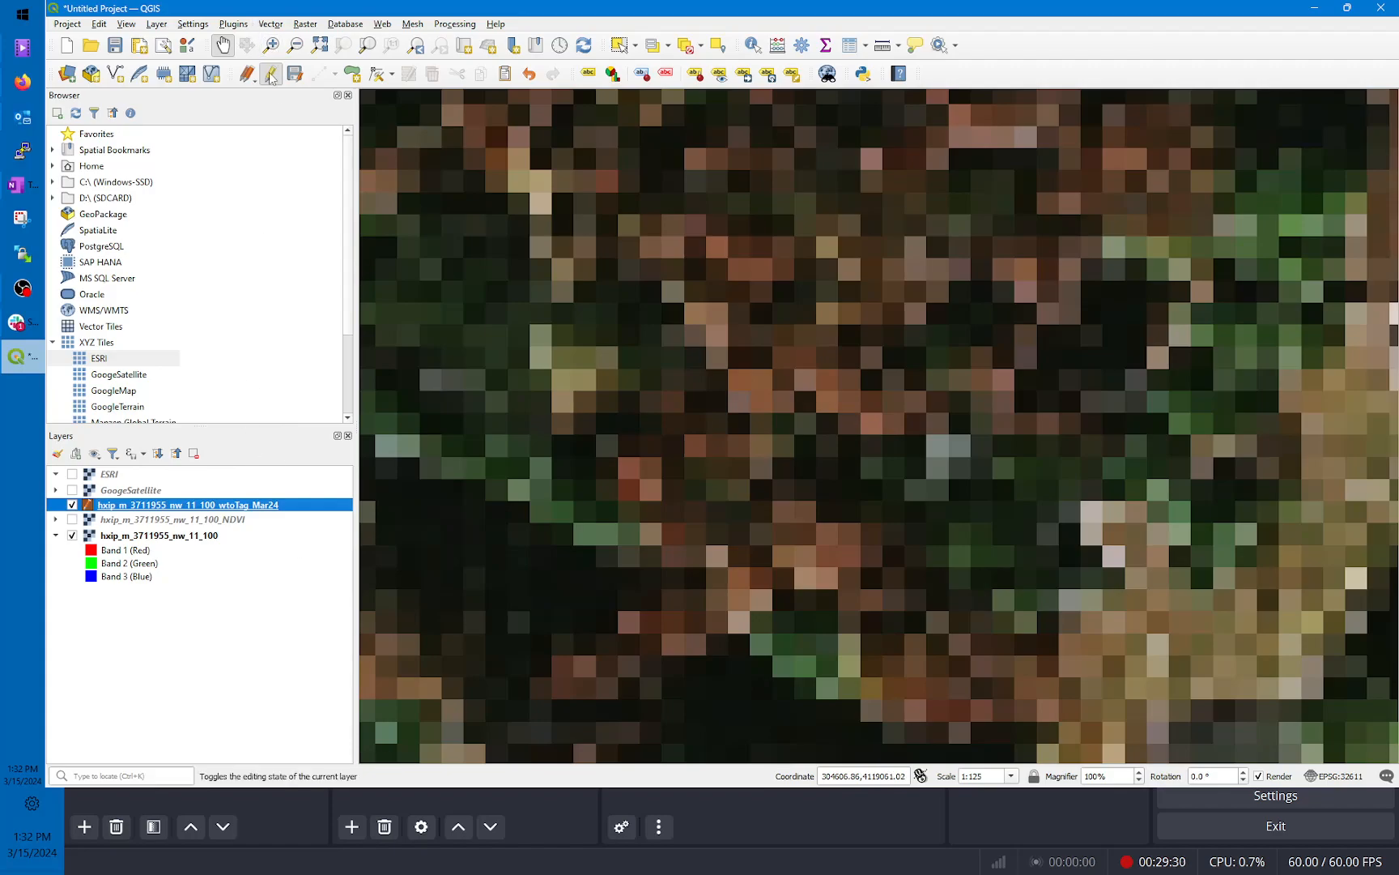
Step: Digitize an L-shaped polygon over a reddish-brown tree crown in the stand west of the houses, with id 5
{"action": "left_click", "coordinate": [348, 74]}
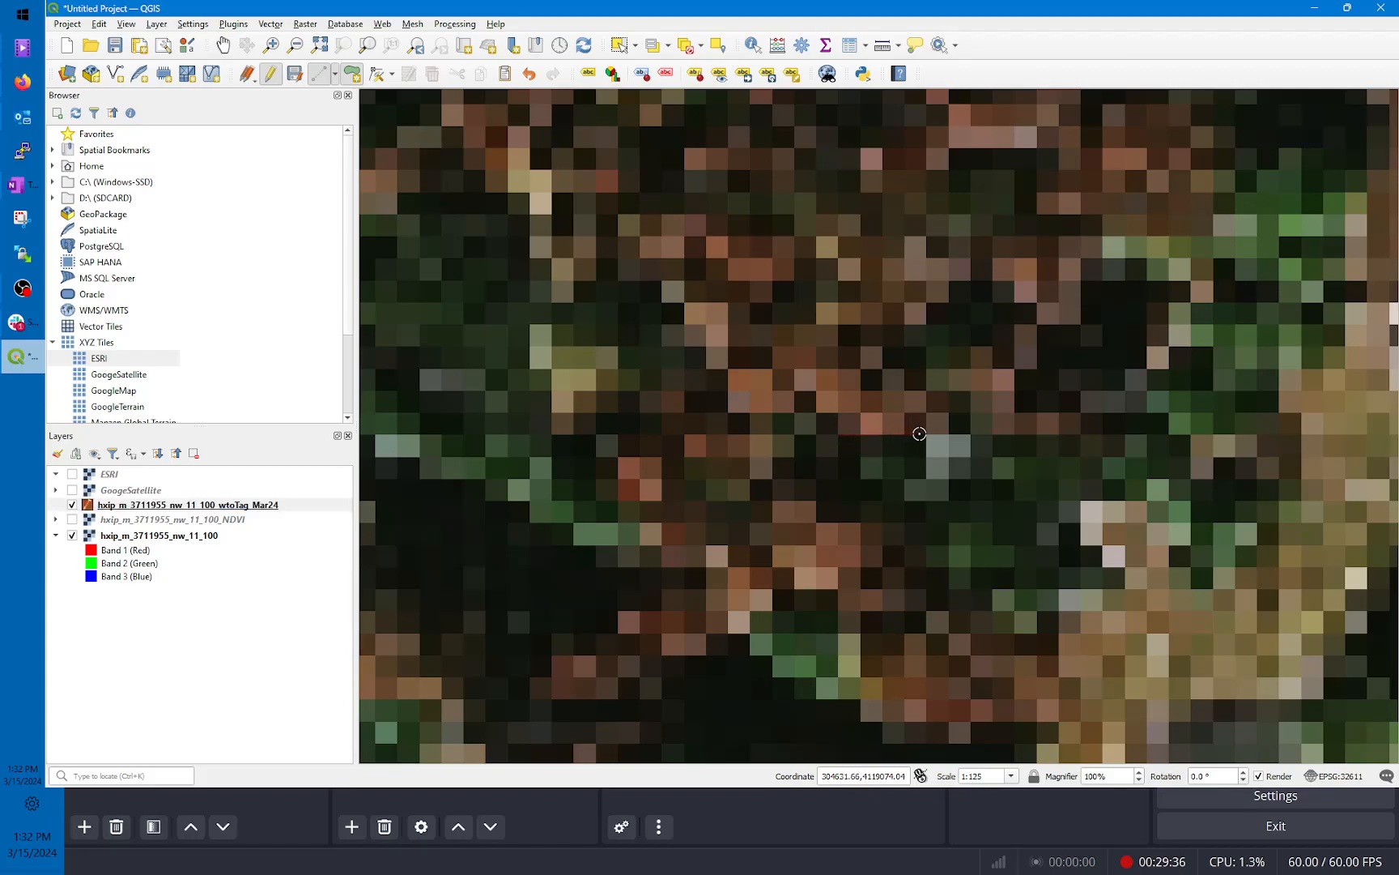
{"action": "left_click", "coordinate": [948, 435]}
{"action": "left_click", "coordinate": [948, 393]}
{"action": "left_click", "coordinate": [861, 393]}
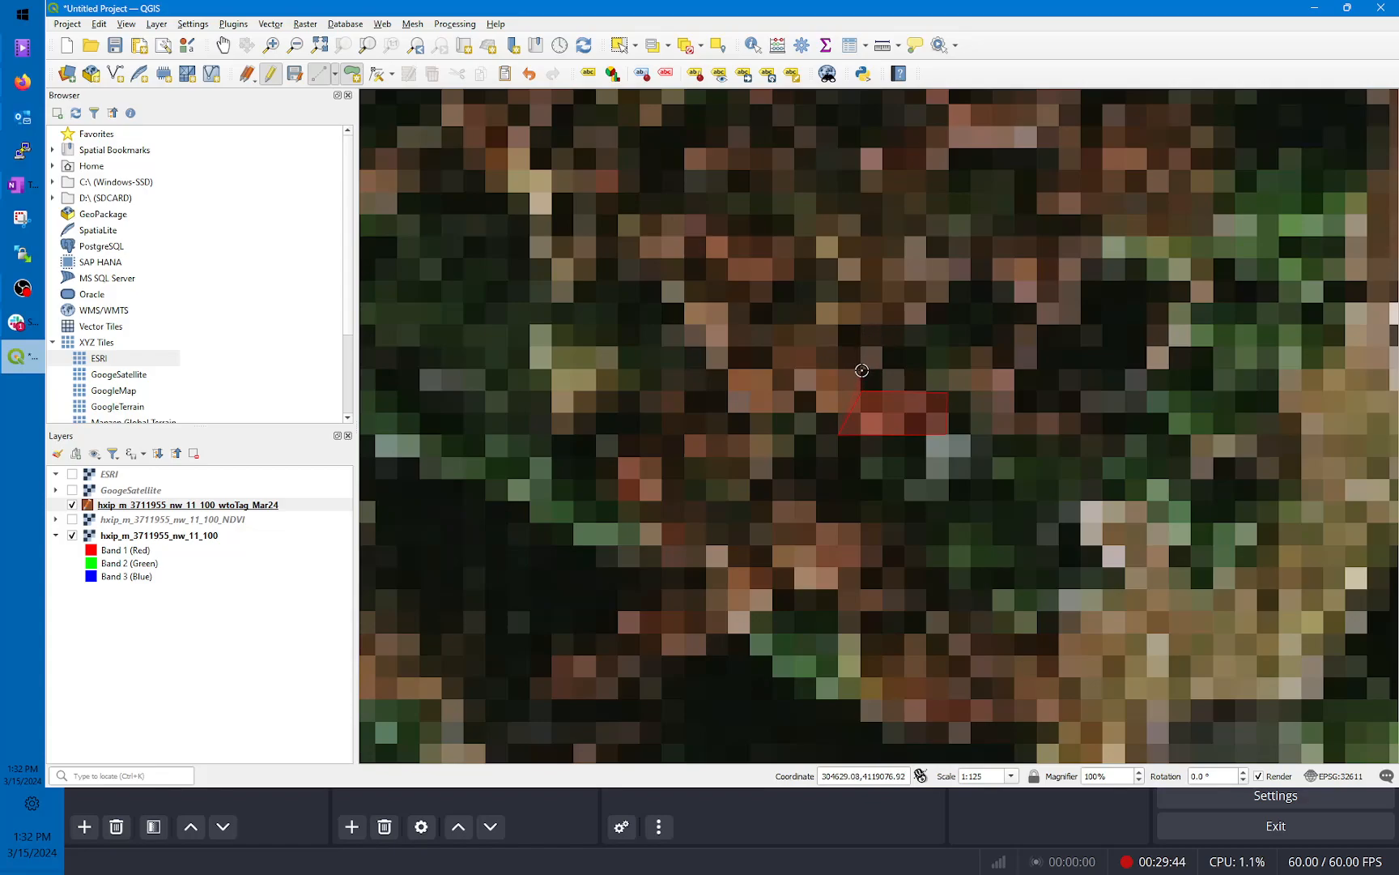
{"action": "left_click", "coordinate": [860, 348]}
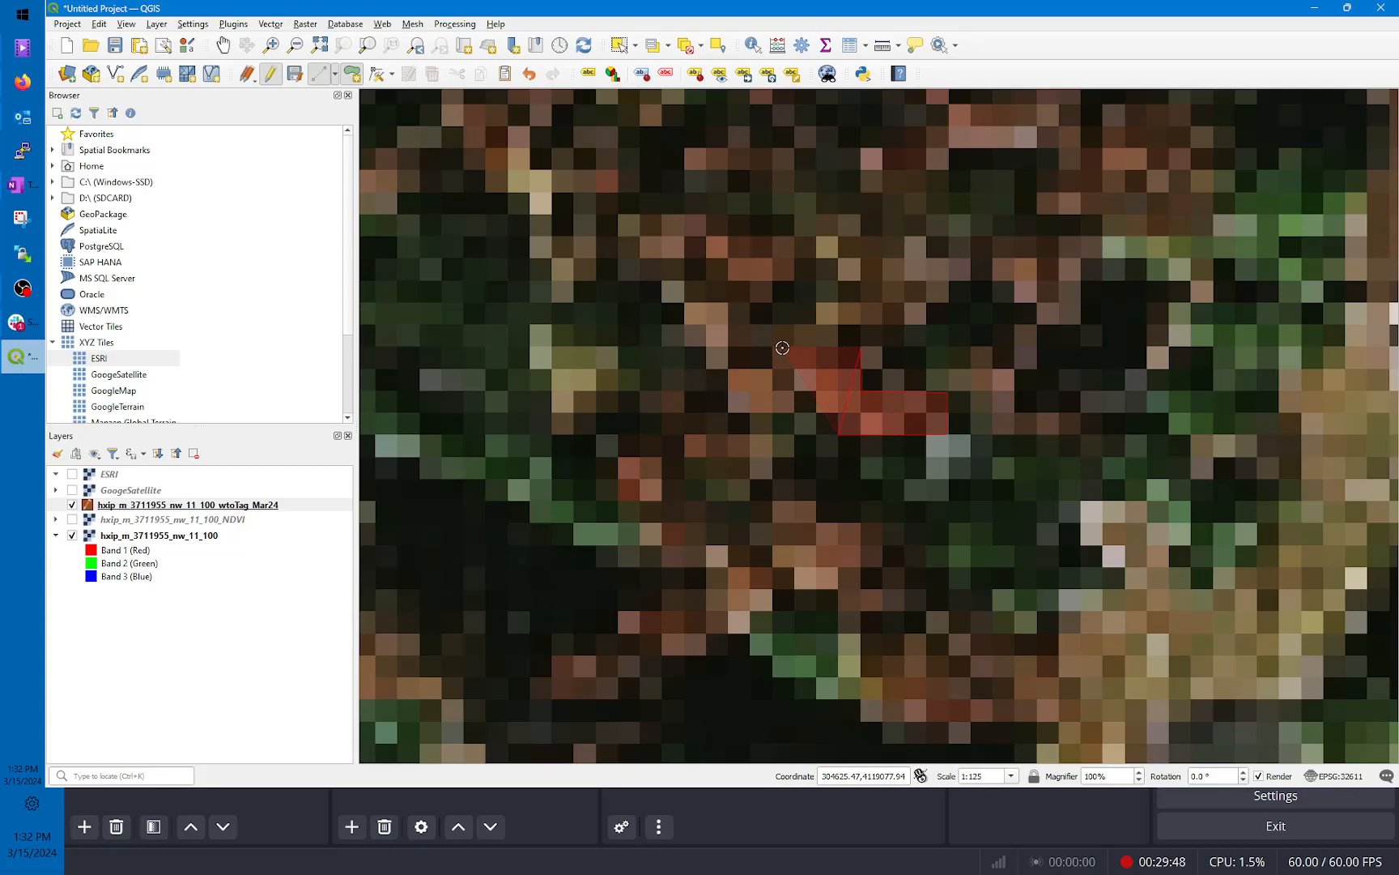
{"action": "left_click", "coordinate": [814, 349]}
{"action": "right_click", "coordinate": [856, 417]}
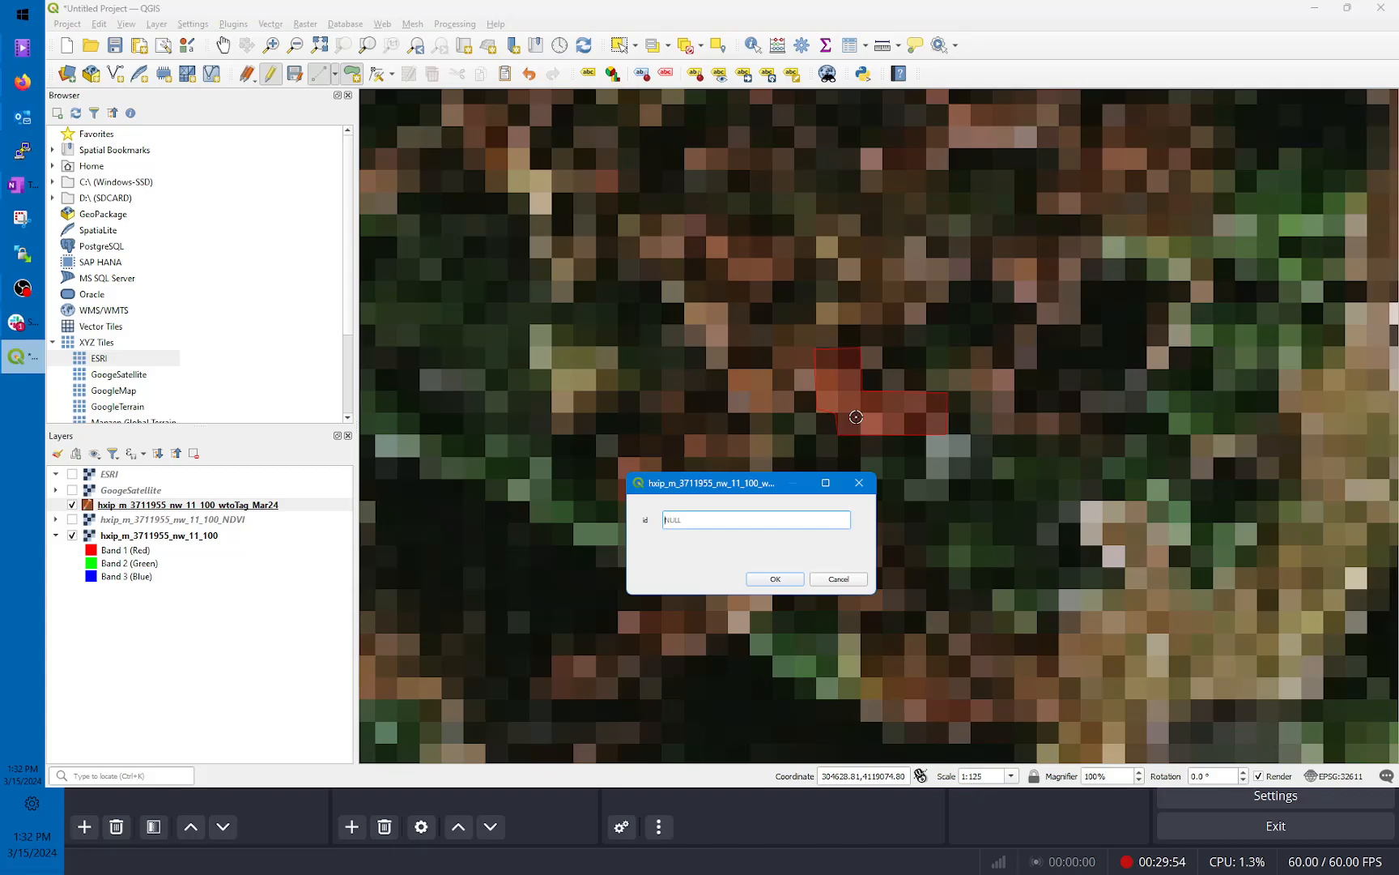
{"action": "type", "text": "6"}
{"action": "key", "text": "BackSpace"}
{"action": "type", "text": "5"}
{"action": "left_click", "coordinate": [775, 579]}
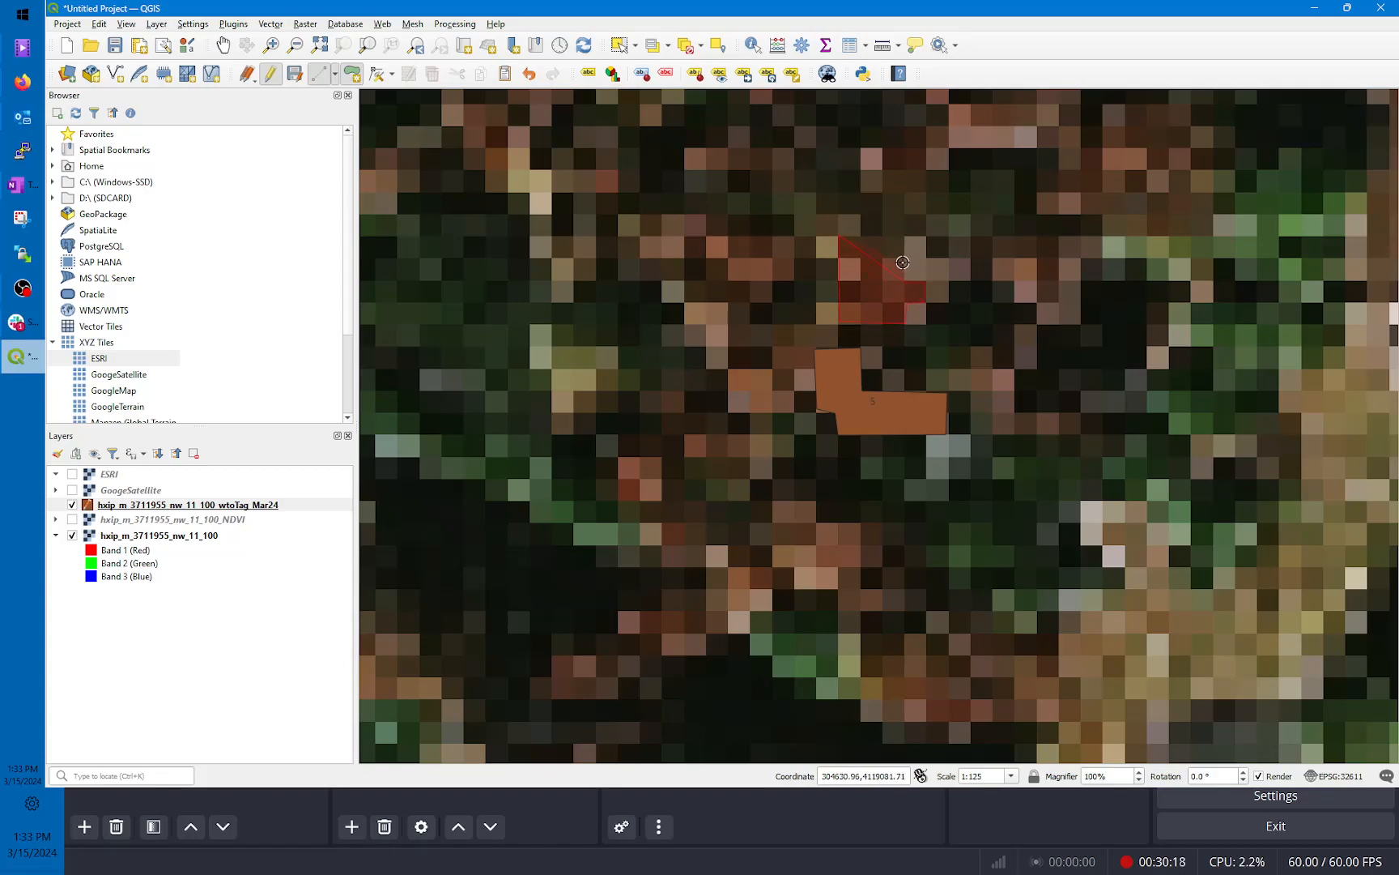
Step: Outline the reddish-brown crown just north of the L-shaped polygon as a new polygon with id 5
{"action": "left_click", "coordinate": [905, 235]}
{"action": "right_click", "coordinate": [888, 260]}
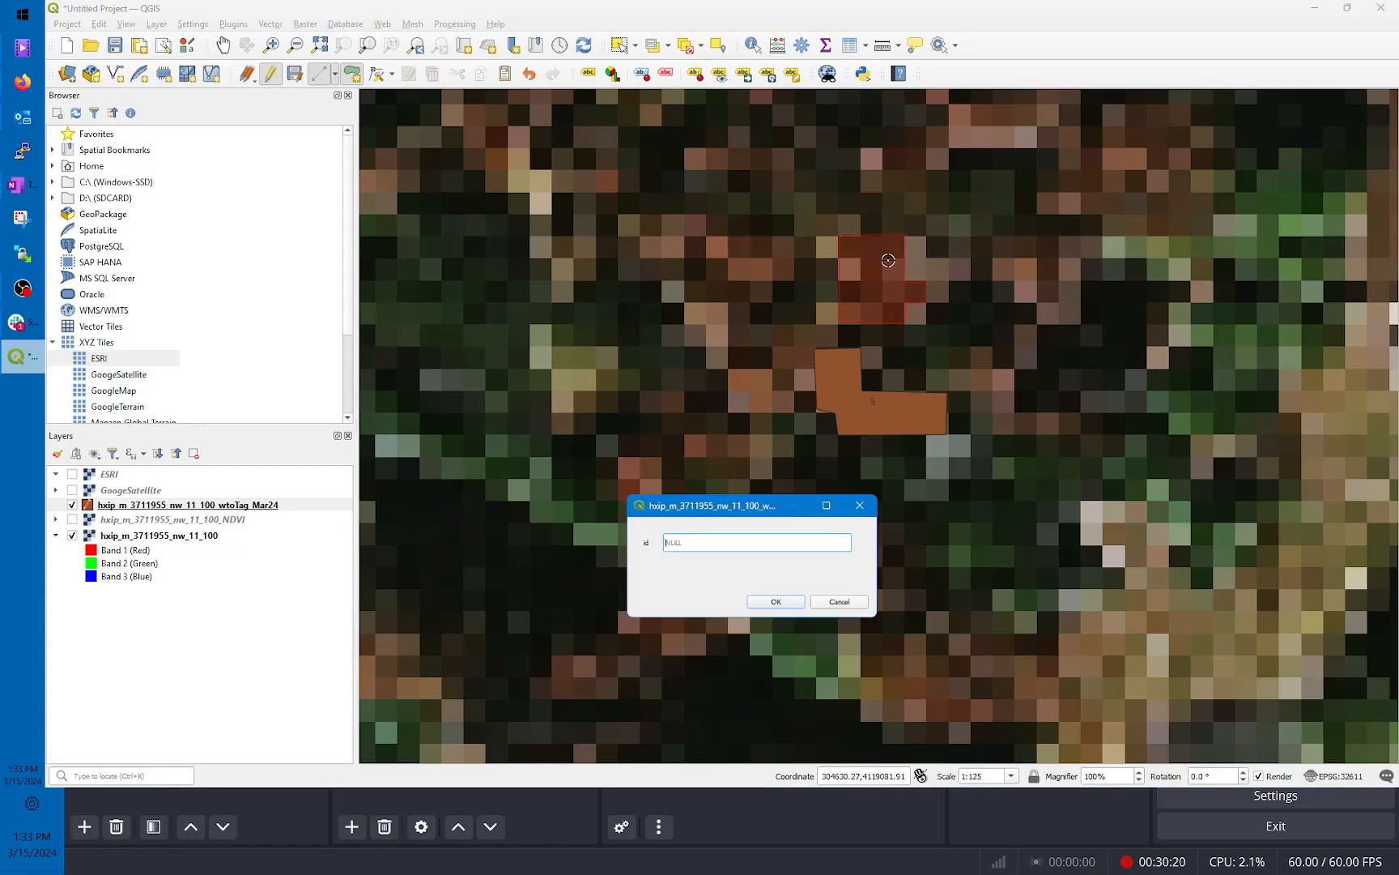
{"action": "type", "text": "5"}
{"action": "left_click", "coordinate": [776, 601]}
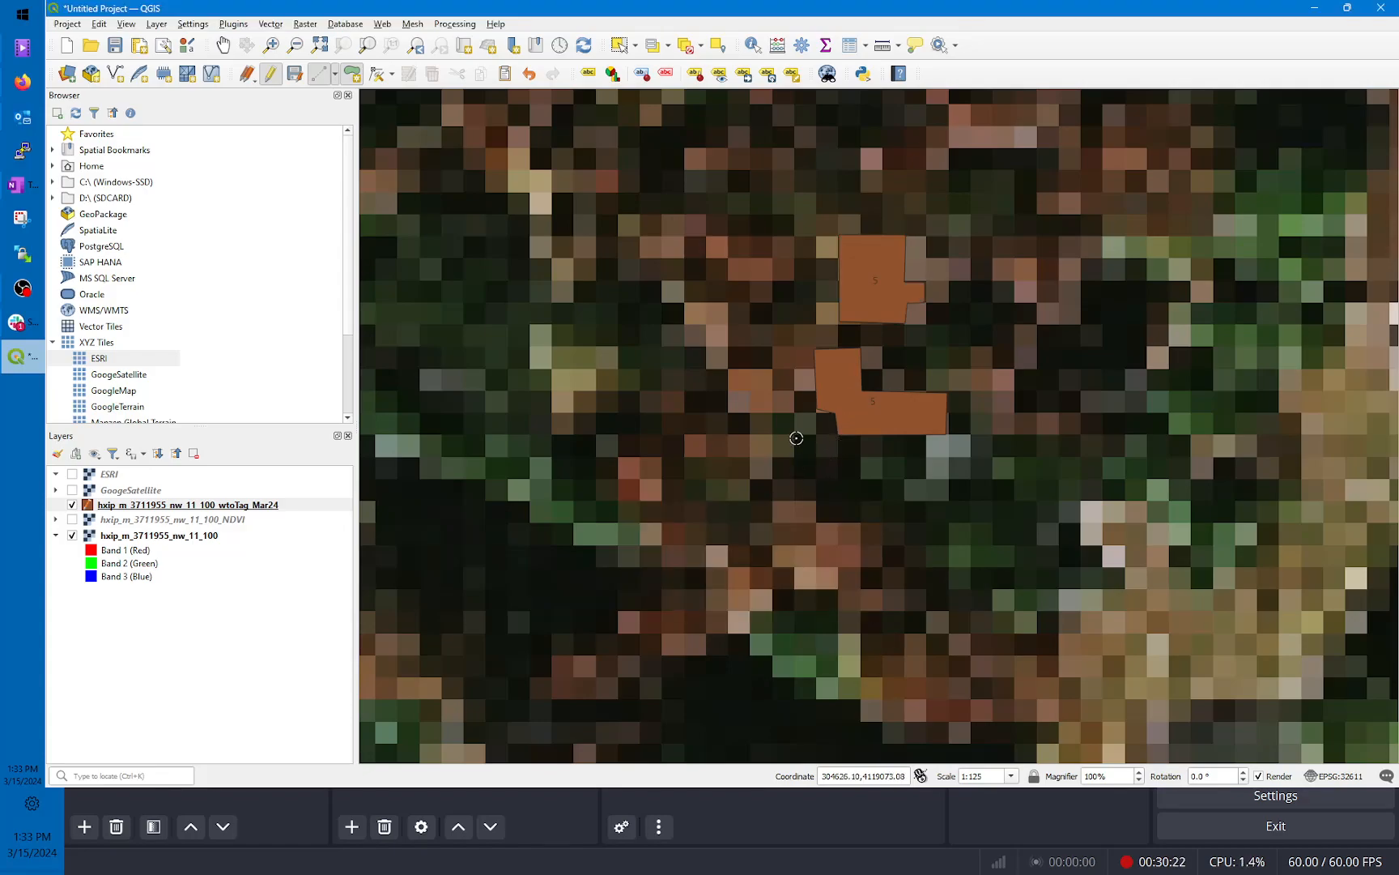
Step: Add a stepped polygon with id 5 over the reddish-brown crown just west of the blocky polygon
{"action": "left_click", "coordinate": [773, 282]}
{"action": "left_click", "coordinate": [726, 237]}
{"action": "left_click", "coordinate": [726, 218]}
{"action": "left_click", "coordinate": [687, 213]}
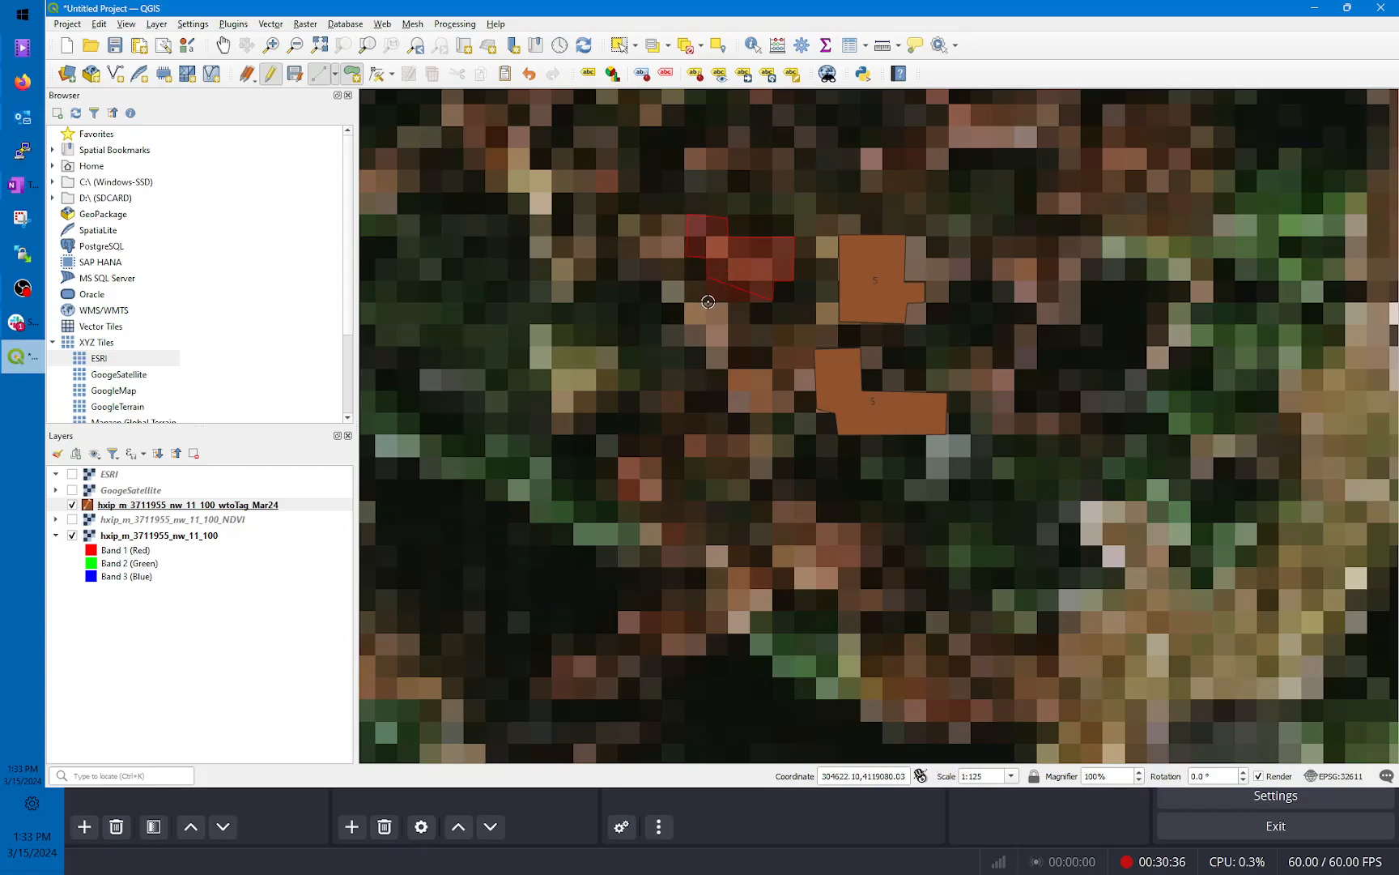
{"action": "right_click", "coordinate": [741, 274]}
{"action": "type", "text": "5"}
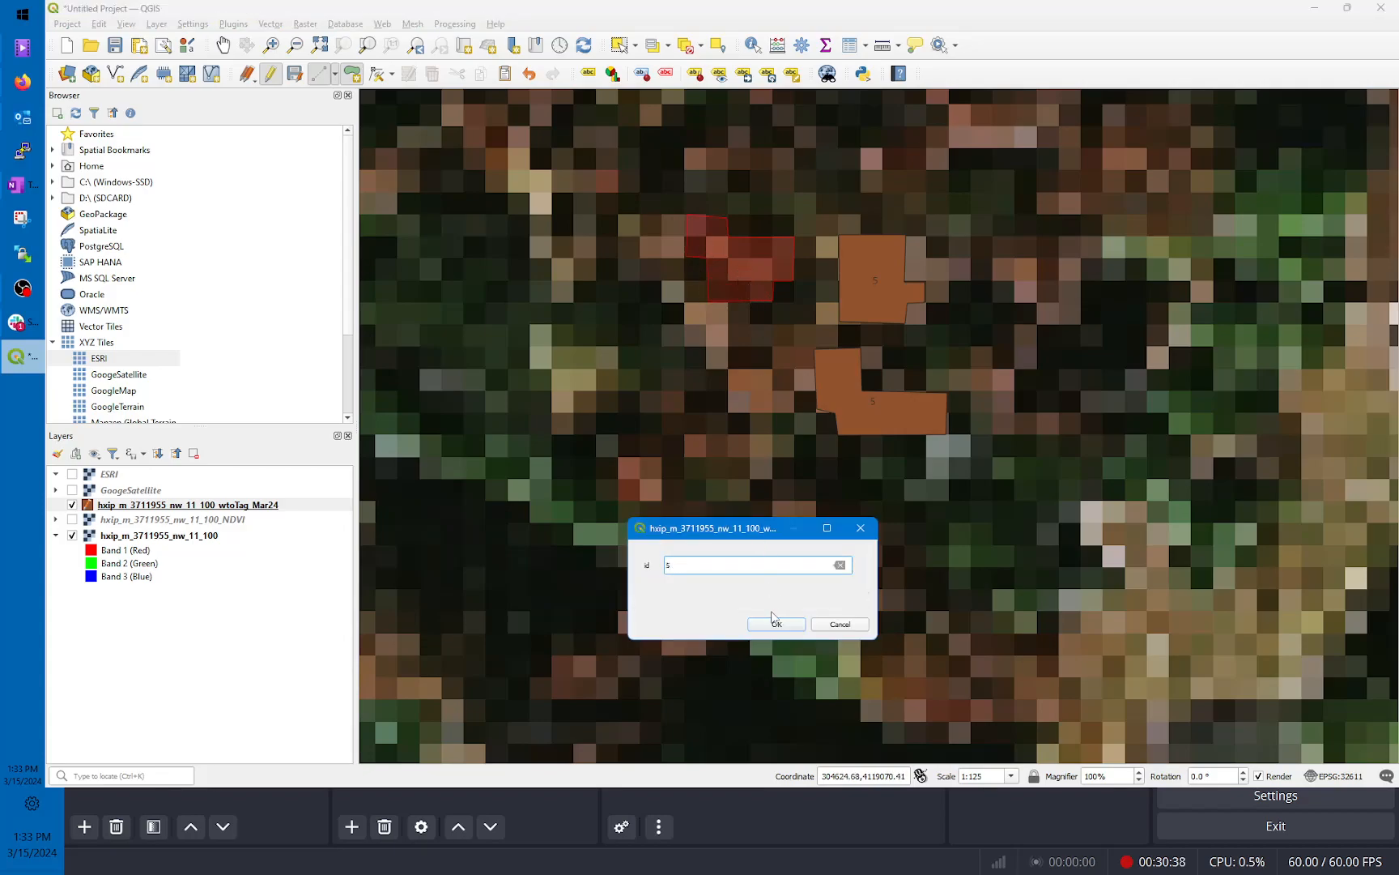
{"action": "left_click", "coordinate": [775, 622]}
Step: Add a polygon with id 5 over the reddish-brown crown to the northeast, just west of the brown-roofed house
{"action": "scroll", "coordinate": [843, 427], "scroll_direction": "down", "scroll_amount": 1}
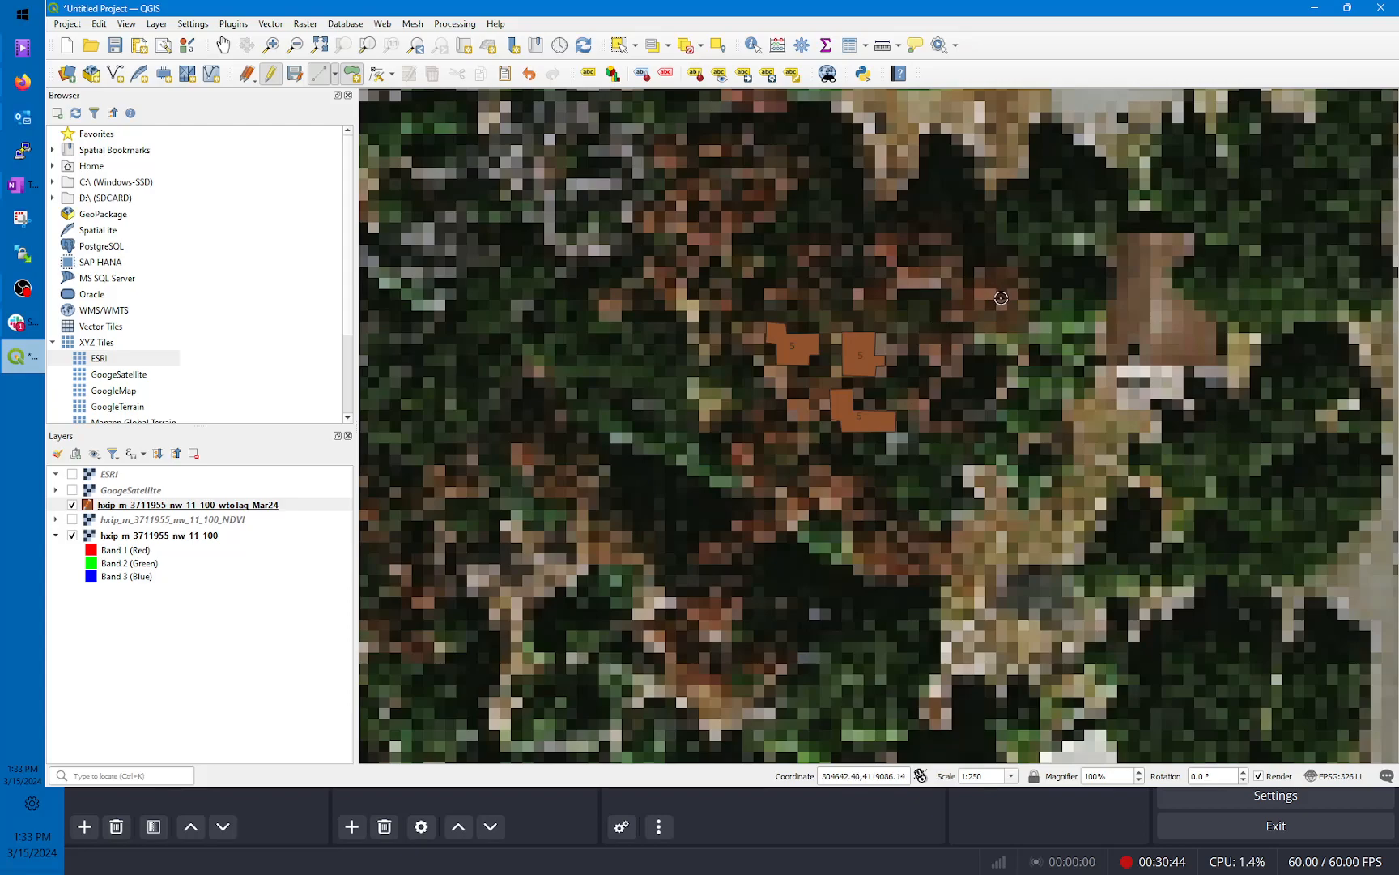
{"action": "scroll", "coordinate": [996, 301], "scroll_direction": "up", "scroll_amount": 1}
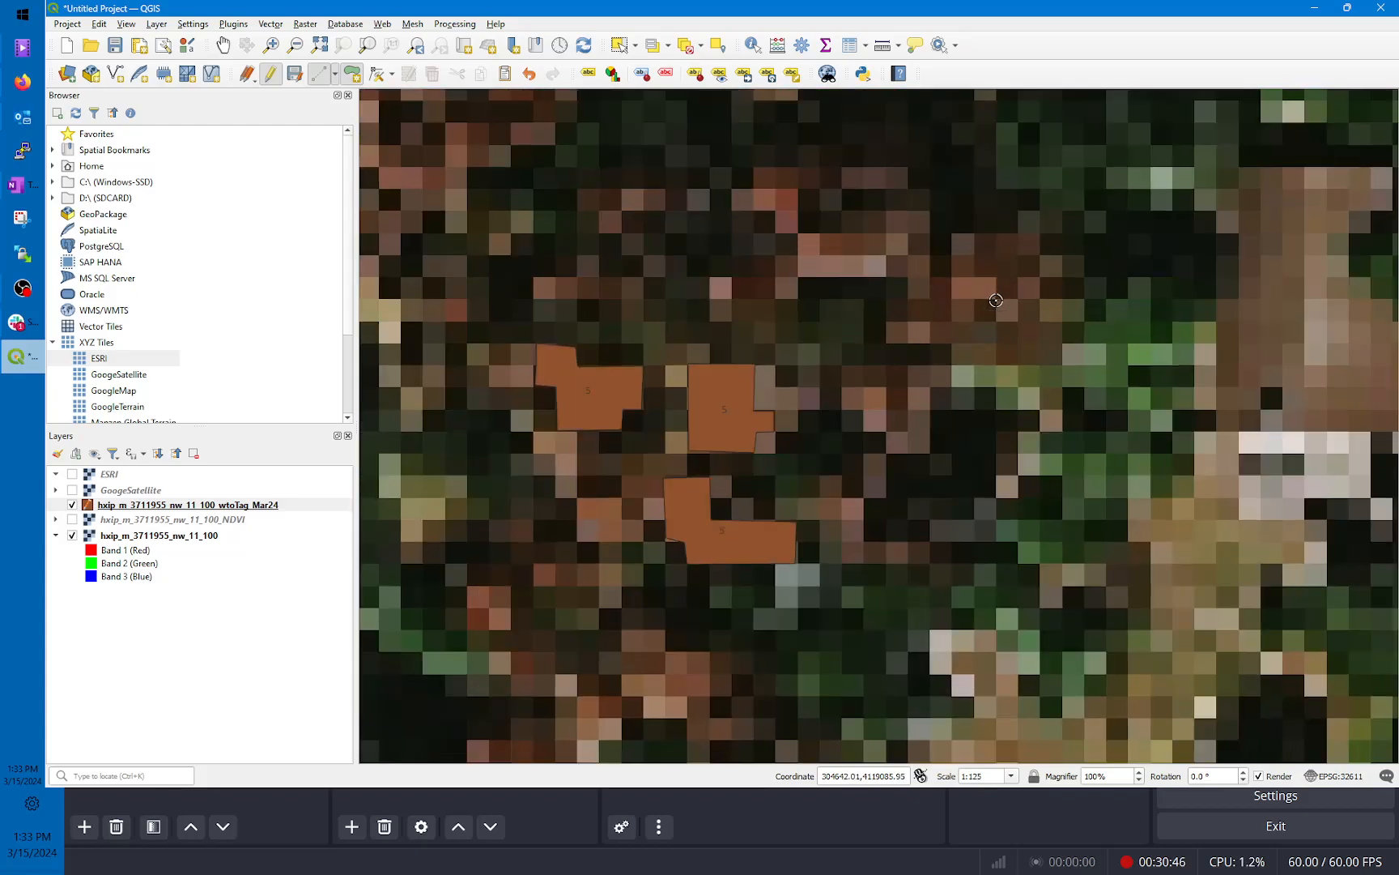
{"action": "scroll", "coordinate": [996, 300], "scroll_direction": "up", "scroll_amount": 1}
{"action": "scroll", "coordinate": [996, 300], "scroll_direction": "down", "scroll_amount": 1}
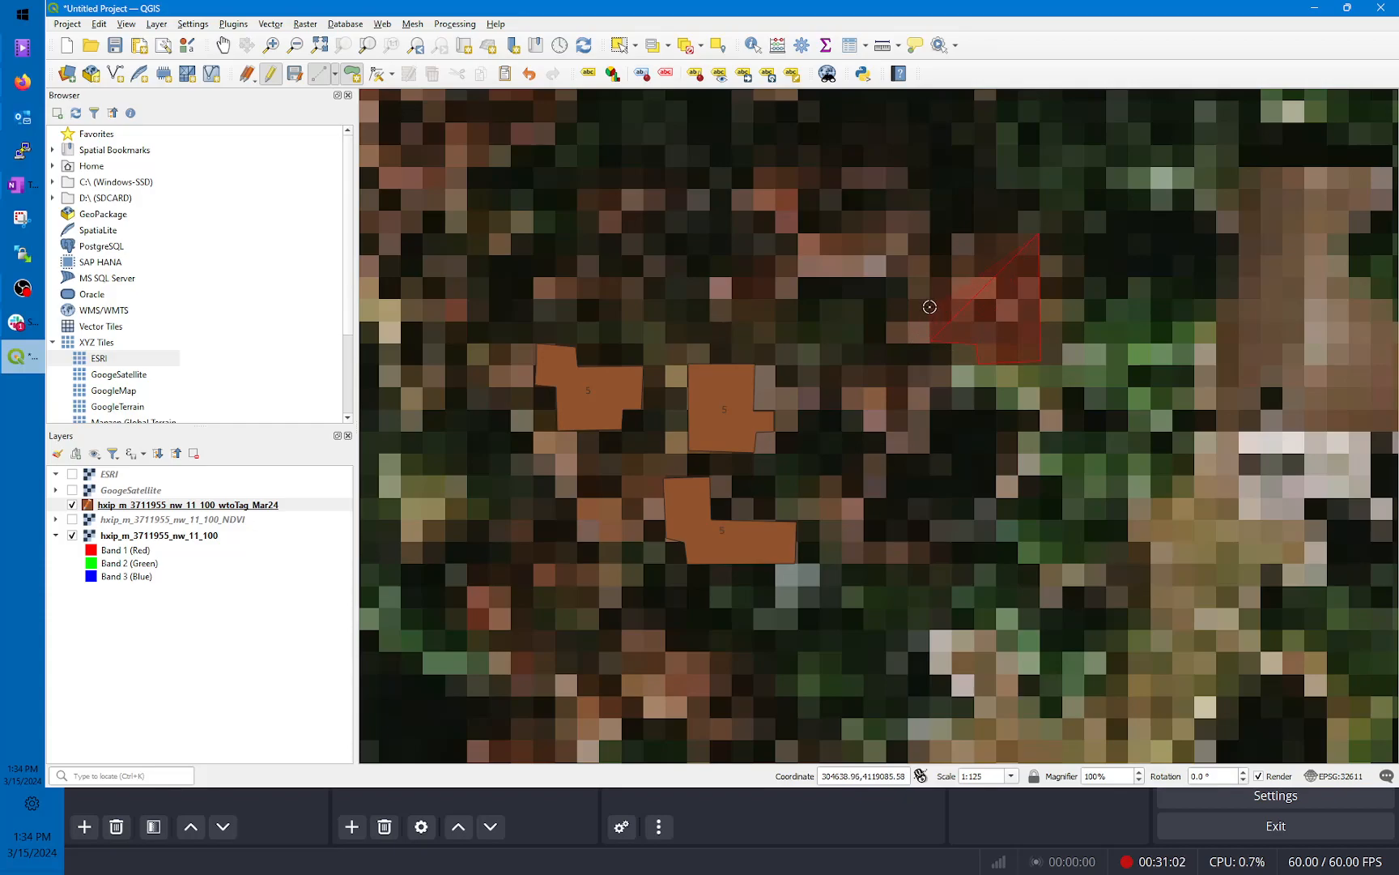
{"action": "right_click", "coordinate": [977, 238]}
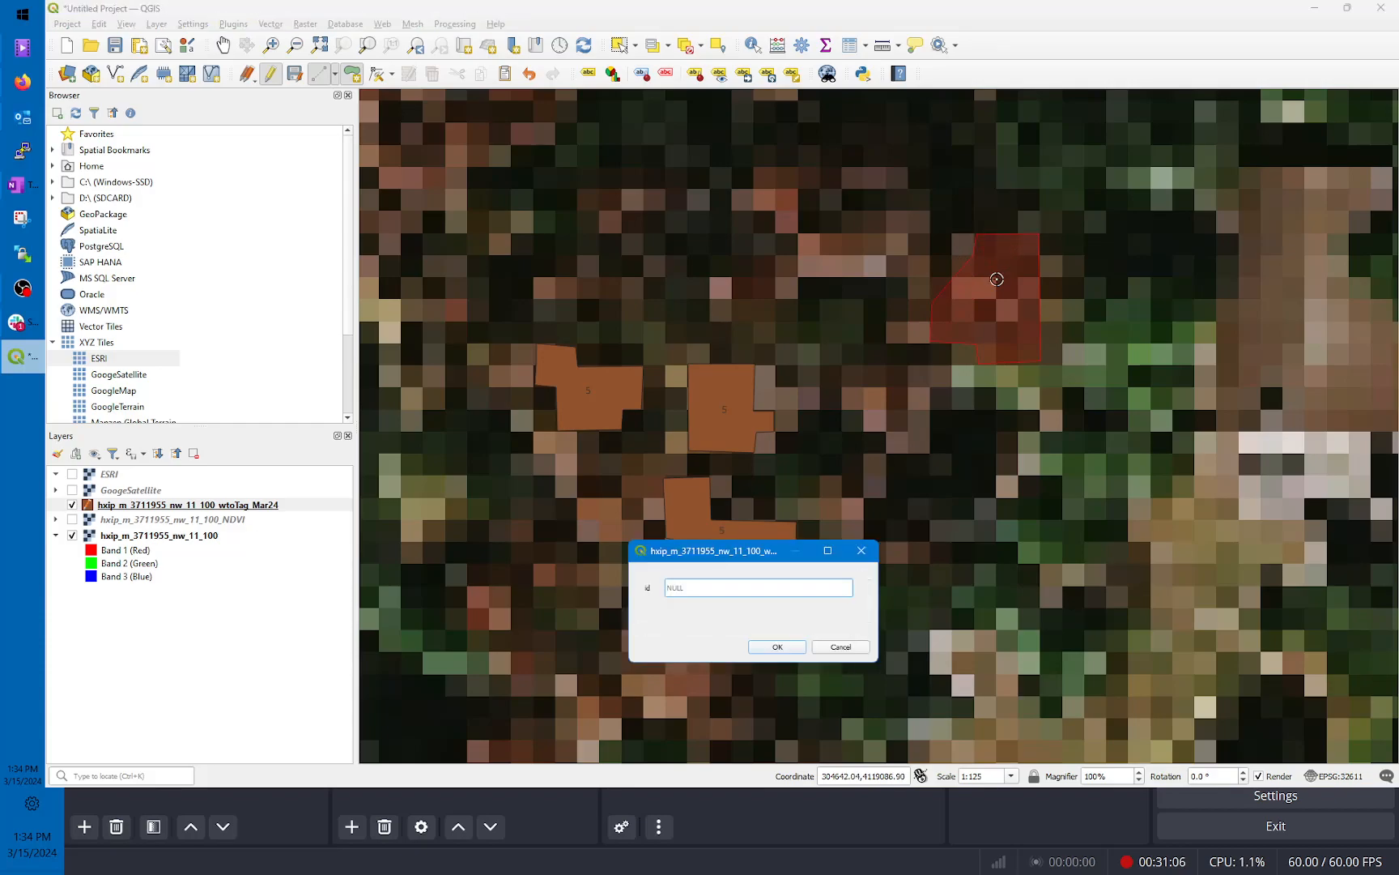
{"action": "left_click", "coordinate": [779, 646]}
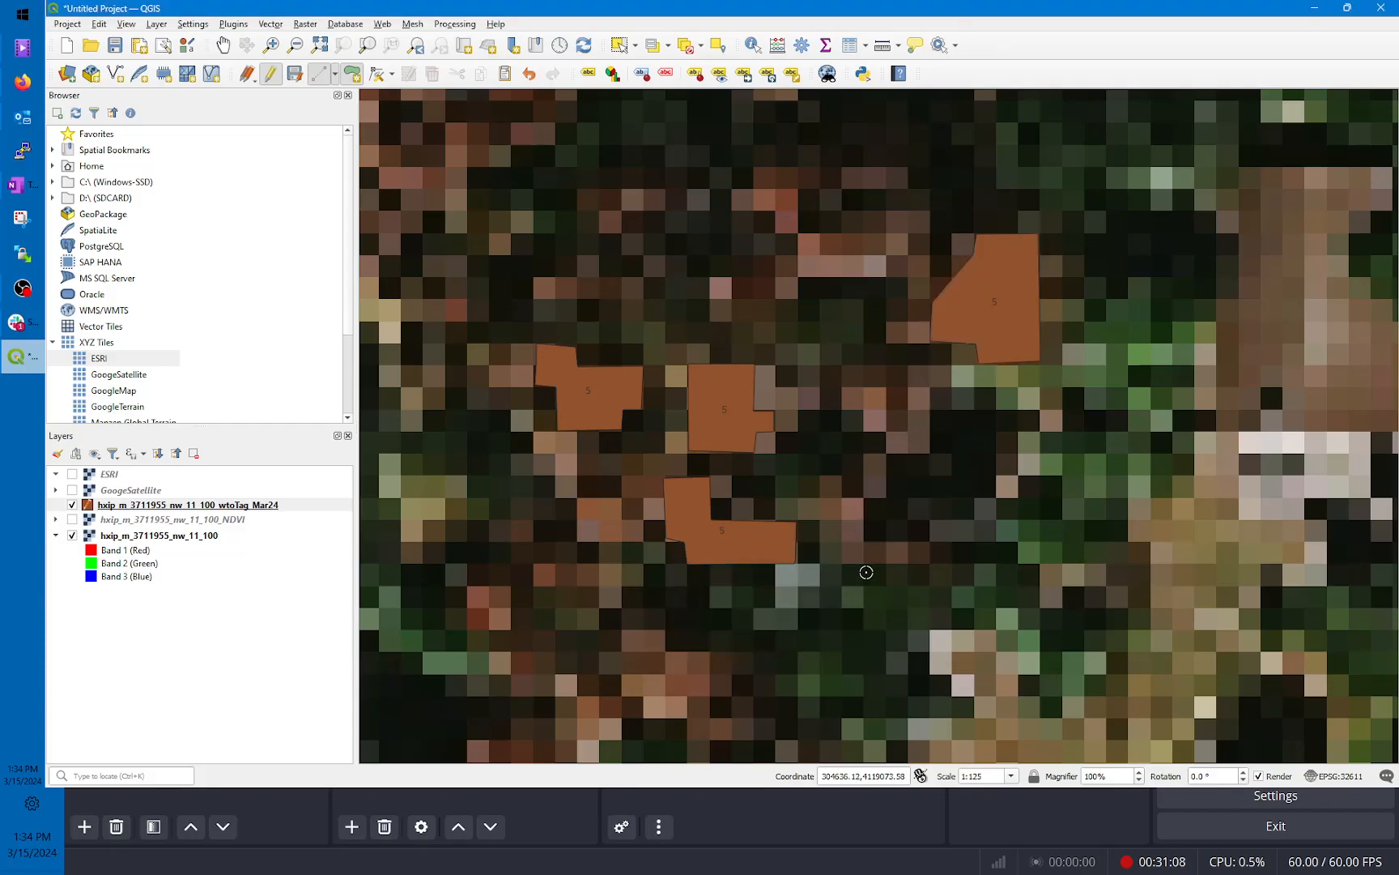
Step: Survey the tile from the newly tagged trees south past the houses to the tagged clearing beside the curved dirt road
{"action": "scroll", "coordinate": [867, 574], "scroll_direction": "down", "scroll_amount": 2}
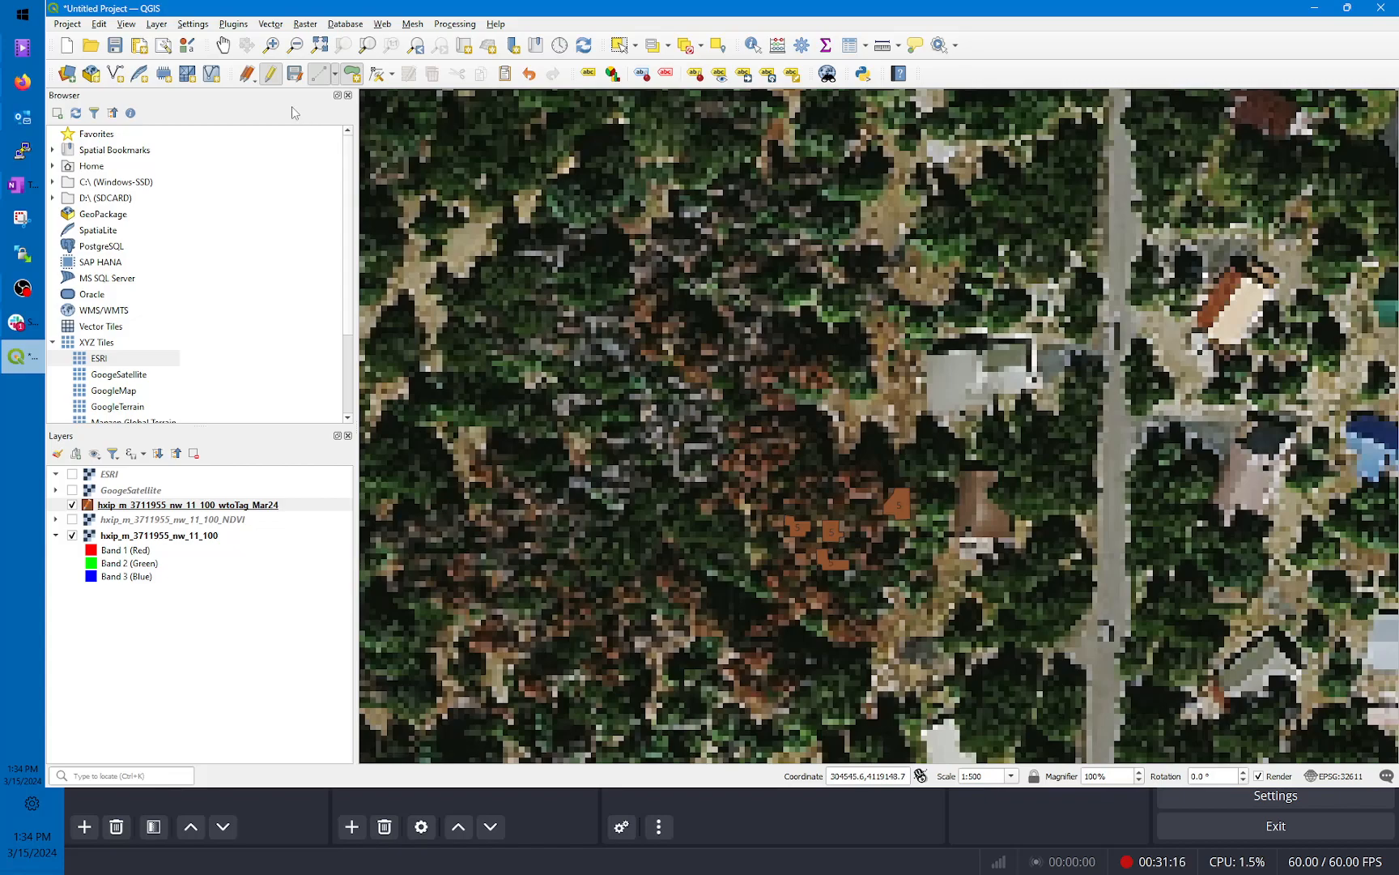
{"action": "left_click", "coordinate": [224, 45]}
{"action": "left_click_drag", "start_coordinate": [945, 519], "coordinate": [844, 240]}
{"action": "left_click_drag", "start_coordinate": [995, 588], "coordinate": [983, 415]}
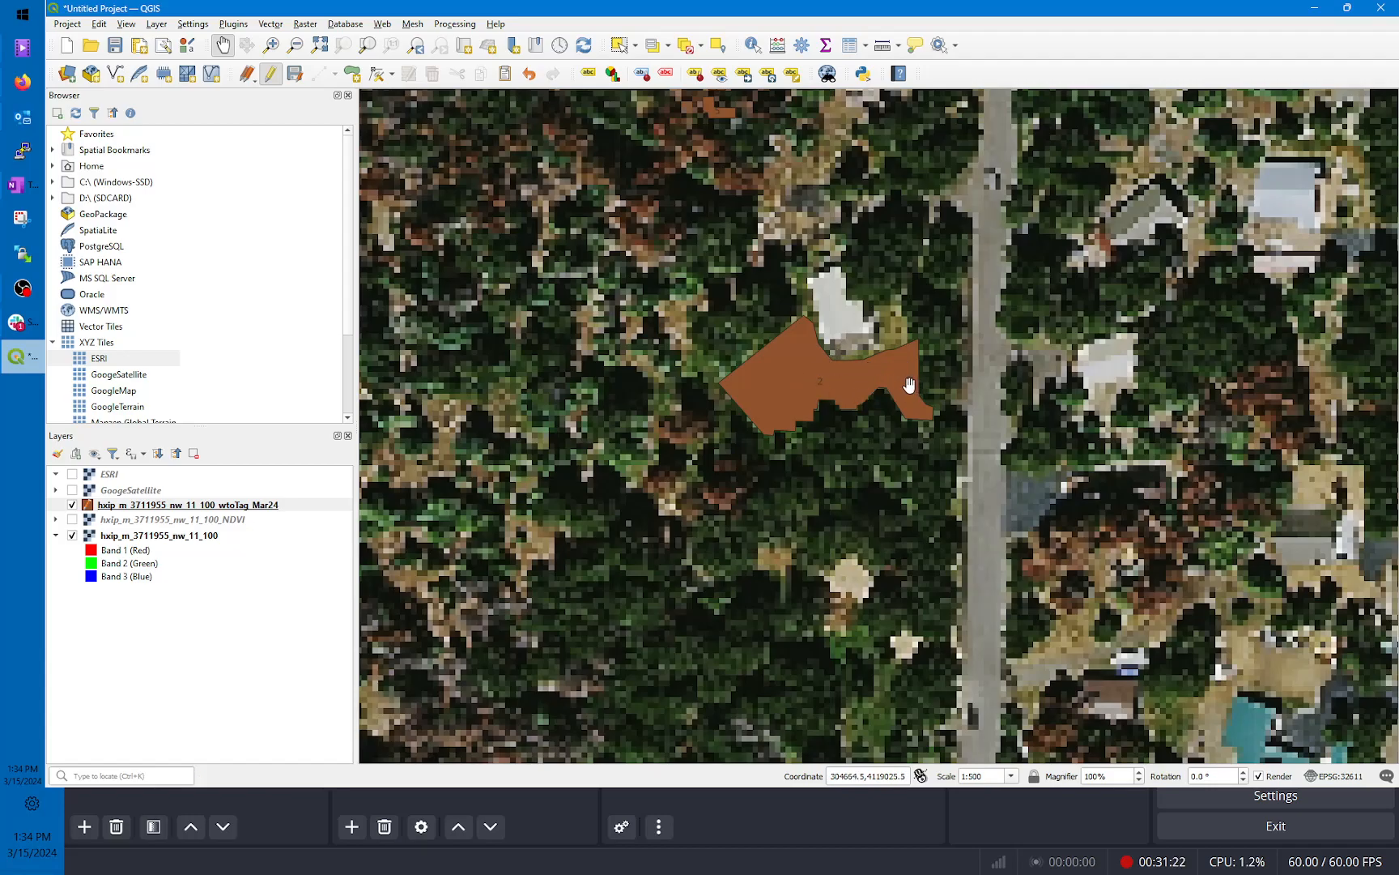
{"action": "scroll", "coordinate": [906, 387], "scroll_direction": "down", "scroll_amount": 1}
{"action": "left_click_drag", "start_coordinate": [907, 238], "coordinate": [771, 370]}
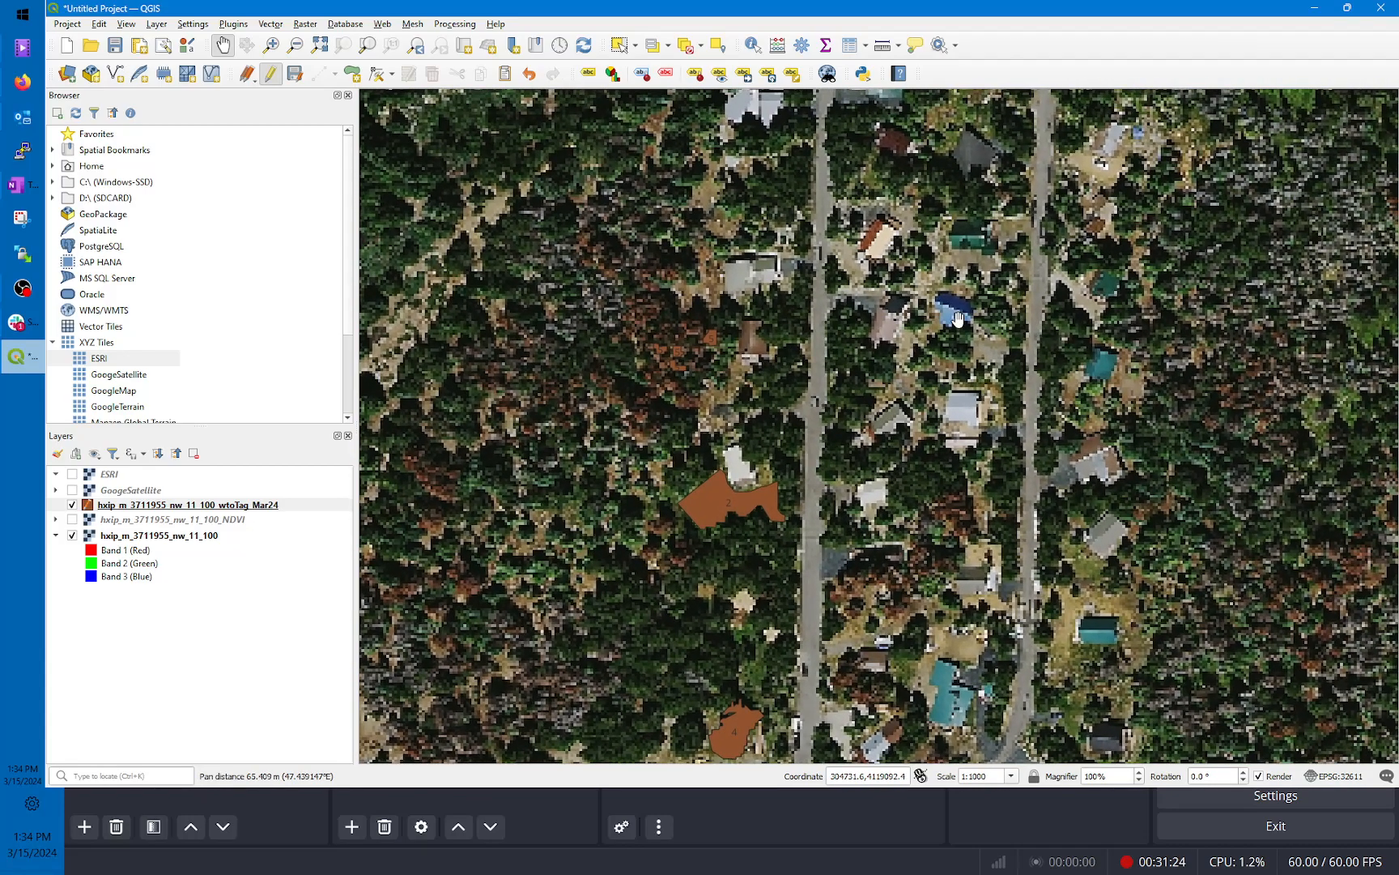
{"action": "scroll", "coordinate": [958, 318], "scroll_direction": "down", "scroll_amount": 1}
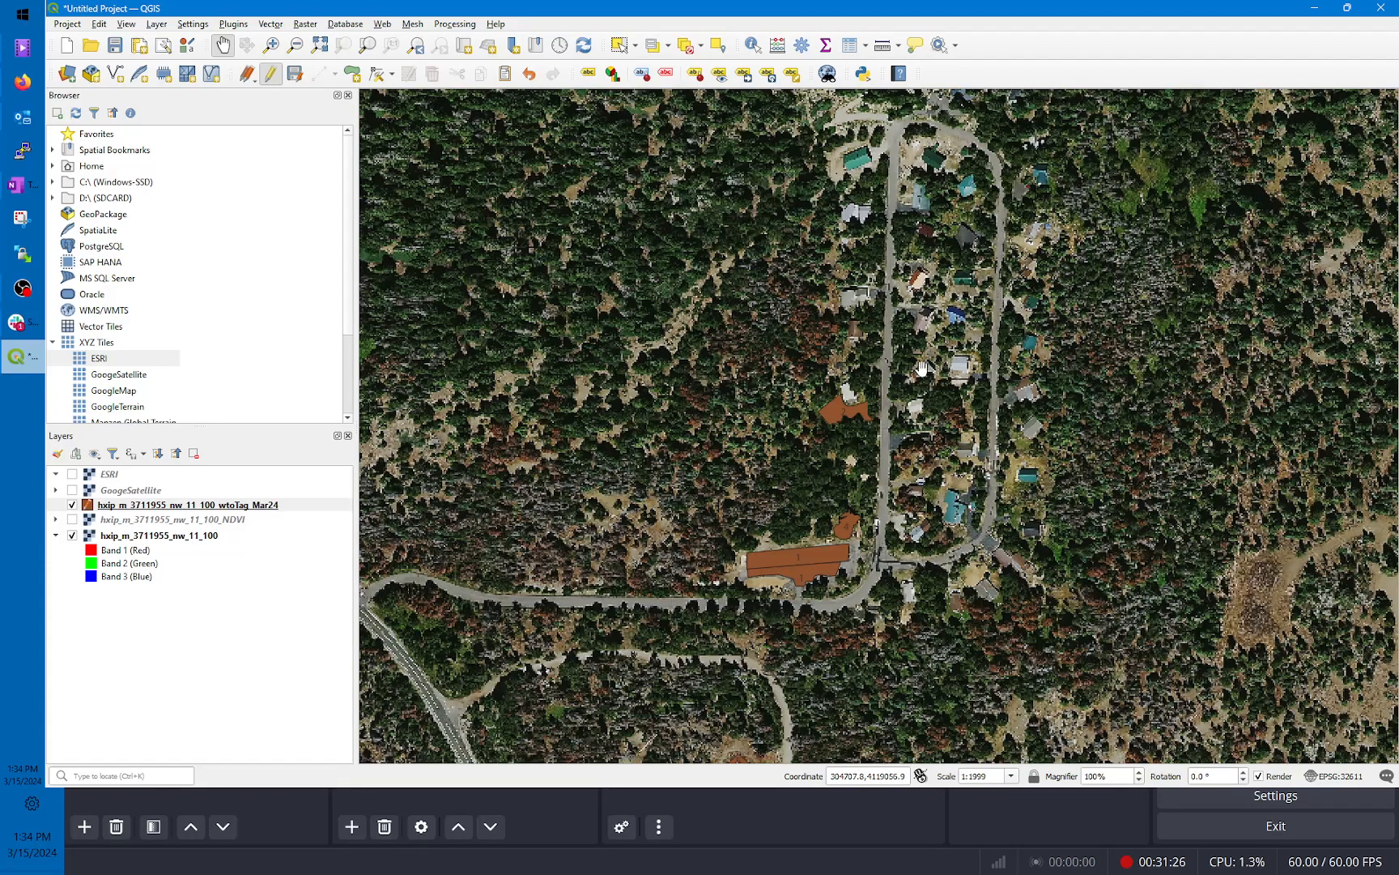
{"action": "scroll", "coordinate": [861, 438], "scroll_direction": "up", "scroll_amount": 1}
{"action": "left_click_drag", "start_coordinate": [1001, 612], "coordinate": [997, 204]}
{"action": "left_click_drag", "start_coordinate": [1025, 459], "coordinate": [1024, 238]}
{"action": "left_click_drag", "start_coordinate": [605, 531], "coordinate": [743, 496]}
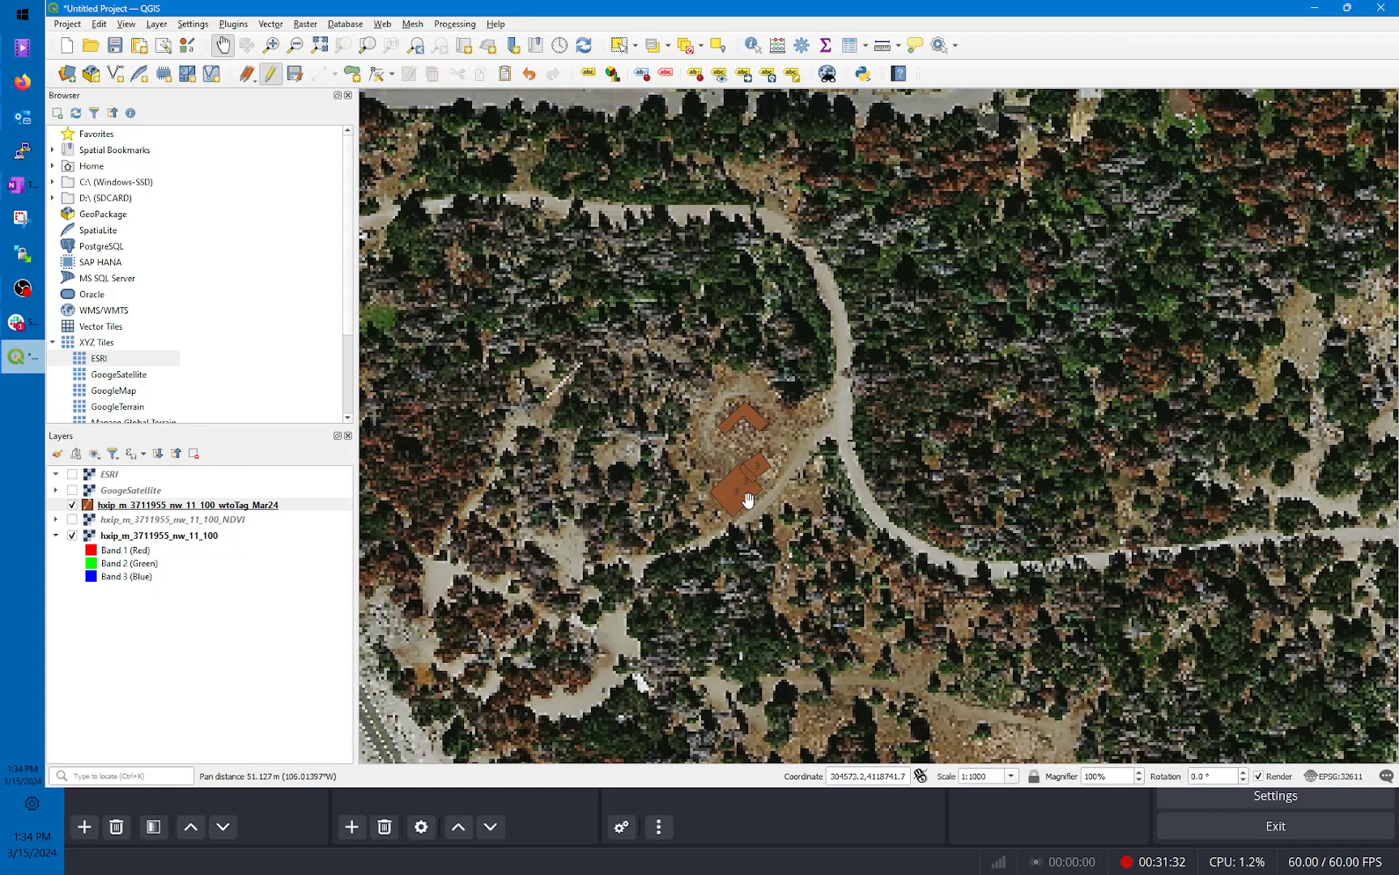
{"action": "left_click_drag", "start_coordinate": [965, 759], "coordinate": [990, 541]}
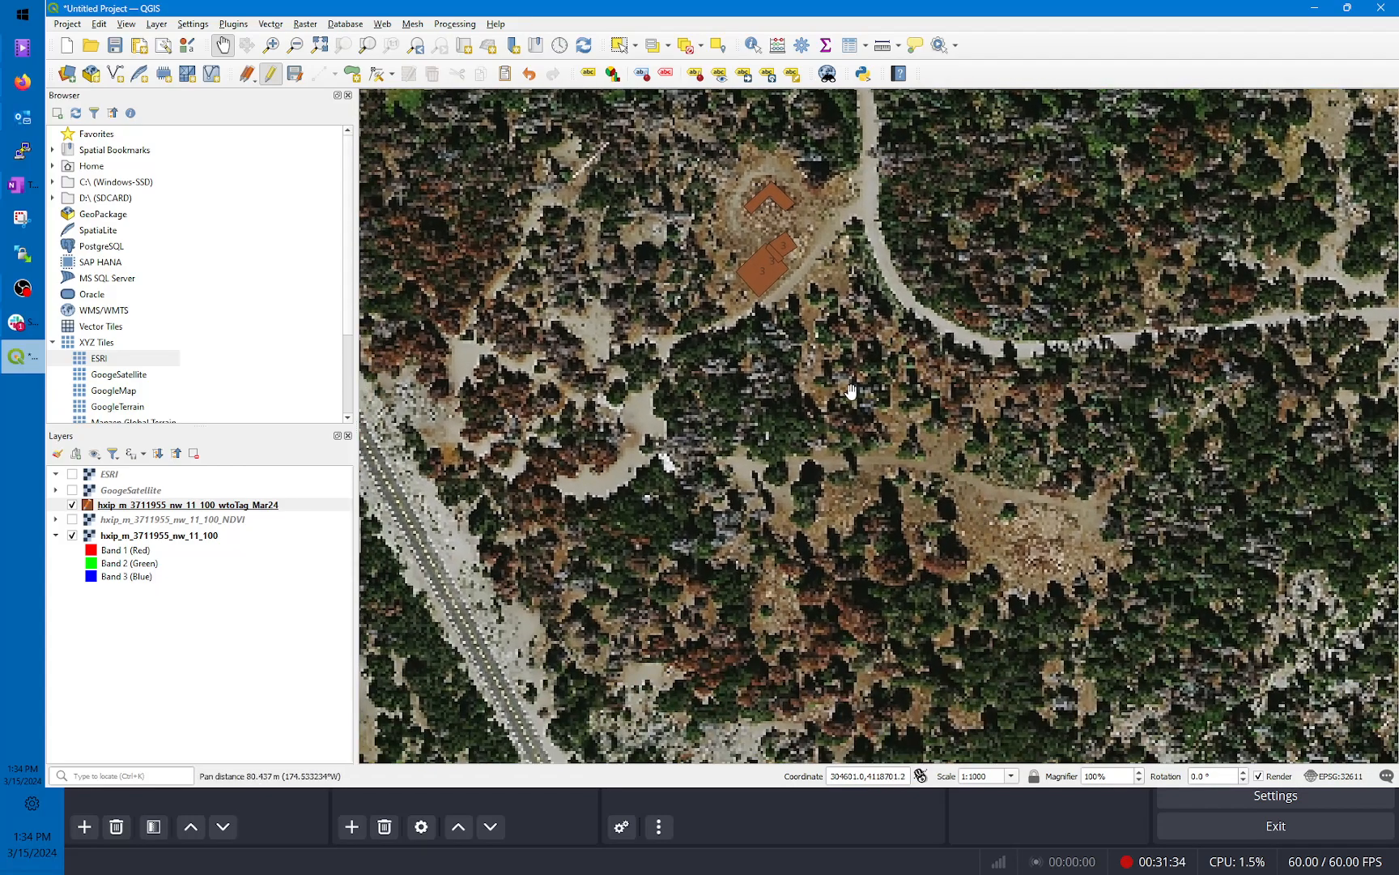
Step: Examine the dry grass between scattered trees along the winding dirt road in the eastern part of the tile
{"action": "scroll", "coordinate": [1037, 417], "scroll_direction": "down", "scroll_amount": 1}
{"action": "left_click_drag", "start_coordinate": [1089, 324], "coordinate": [678, 503]}
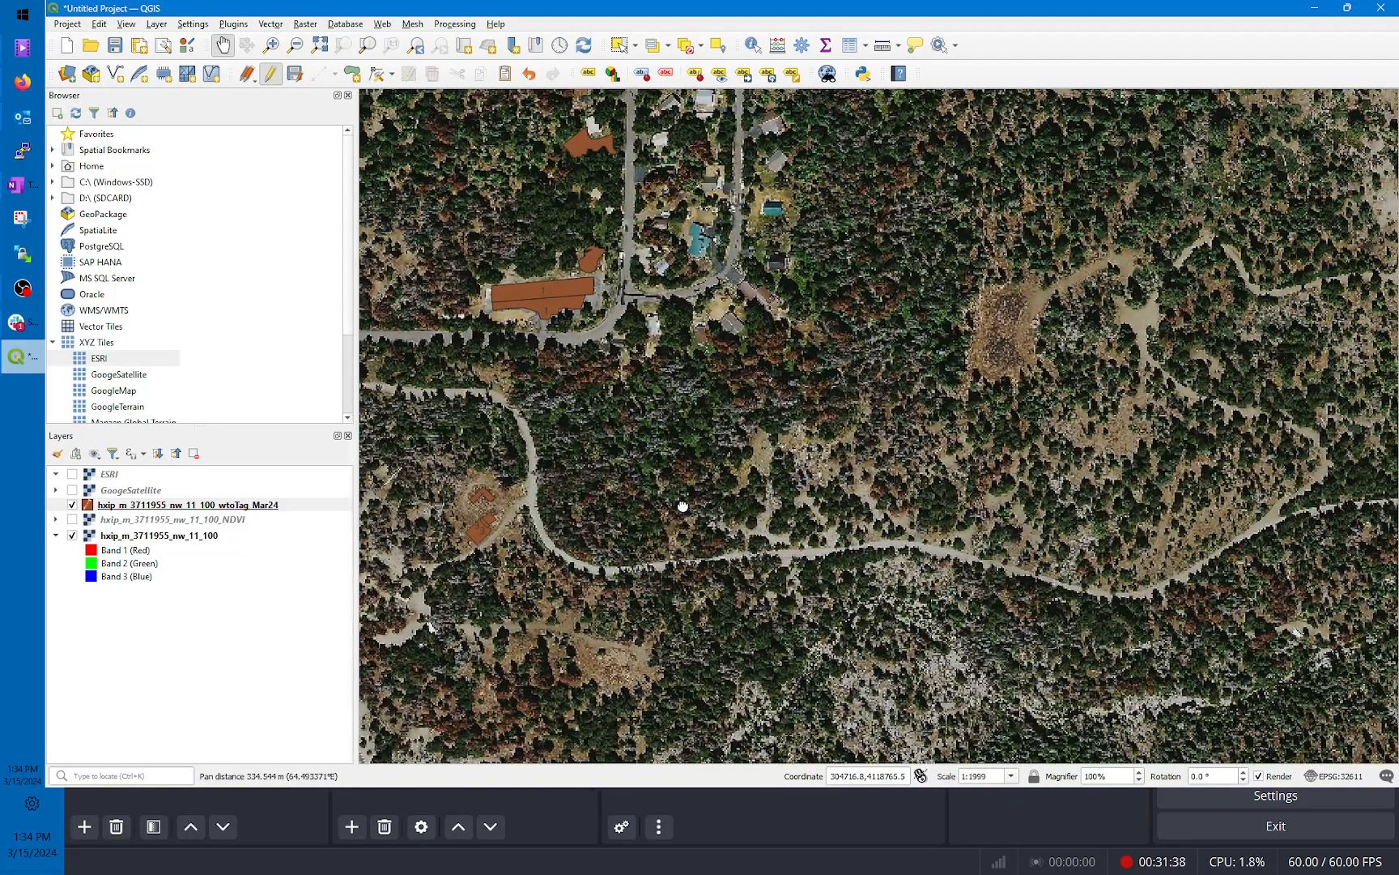
{"action": "left_click_drag", "start_coordinate": [1118, 475], "coordinate": [887, 538]}
{"action": "left_click_drag", "start_coordinate": [1030, 409], "coordinate": [897, 582]}
{"action": "left_click_drag", "start_coordinate": [1138, 503], "coordinate": [1016, 580]}
{"action": "left_click_drag", "start_coordinate": [958, 334], "coordinate": [837, 381]}
{"action": "scroll", "coordinate": [838, 384], "scroll_direction": "up", "scroll_amount": 1}
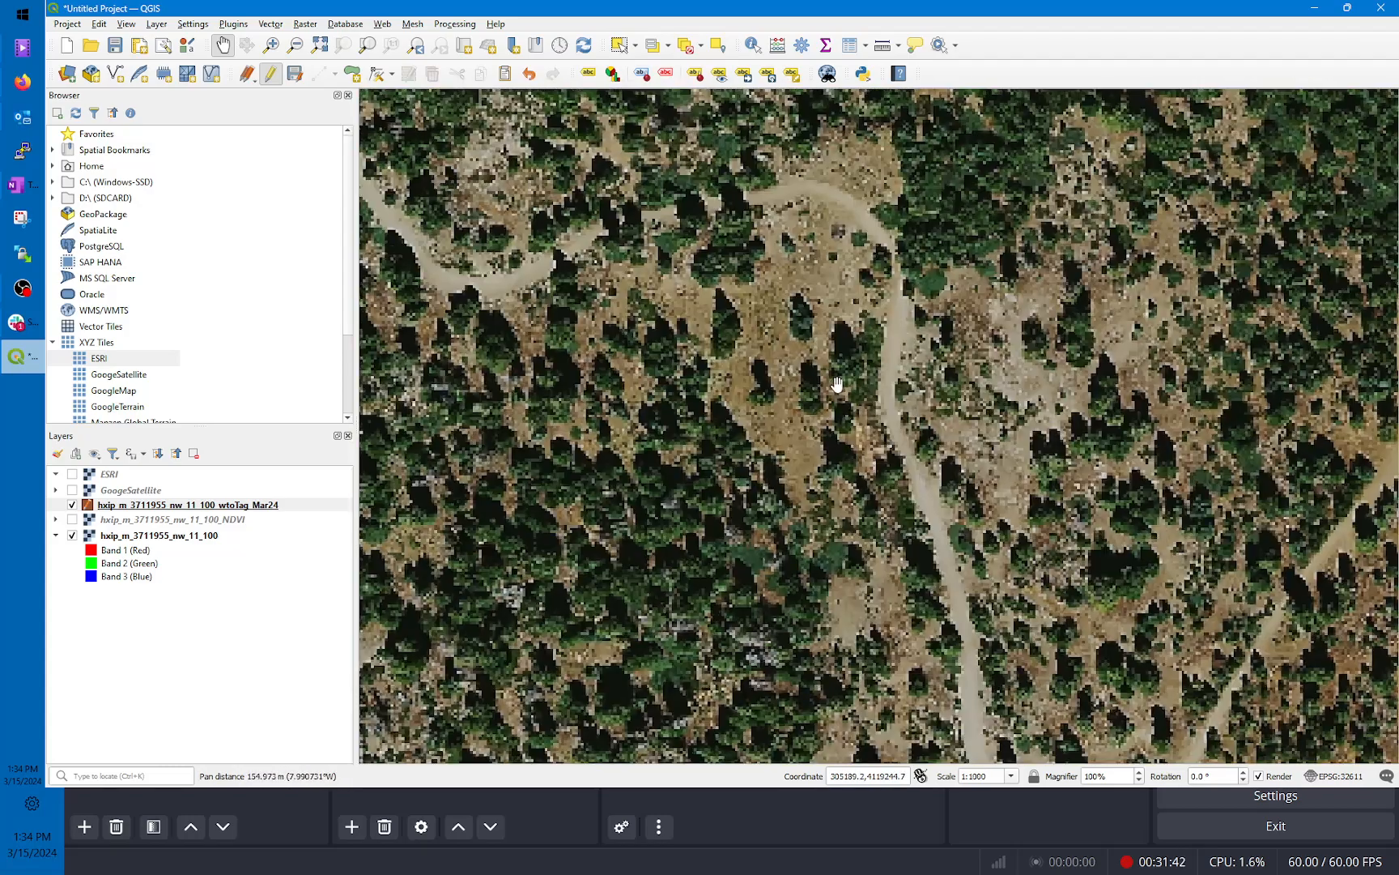
{"action": "scroll", "coordinate": [837, 383], "scroll_direction": "up", "scroll_amount": 2}
{"action": "scroll", "coordinate": [837, 381], "scroll_direction": "down", "scroll_amount": 1}
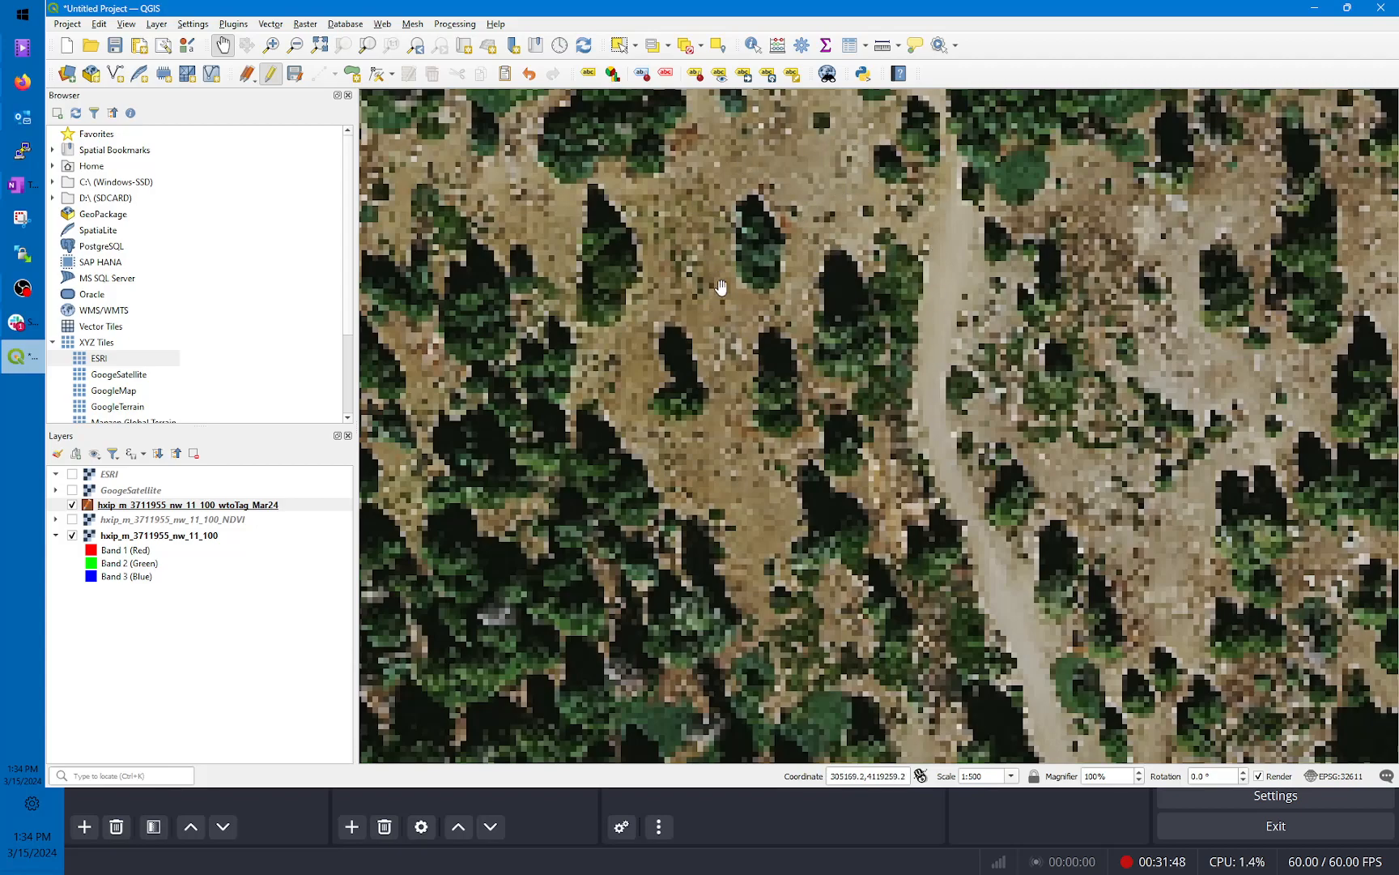
{"action": "left_click_drag", "start_coordinate": [815, 212], "coordinate": [780, 400]}
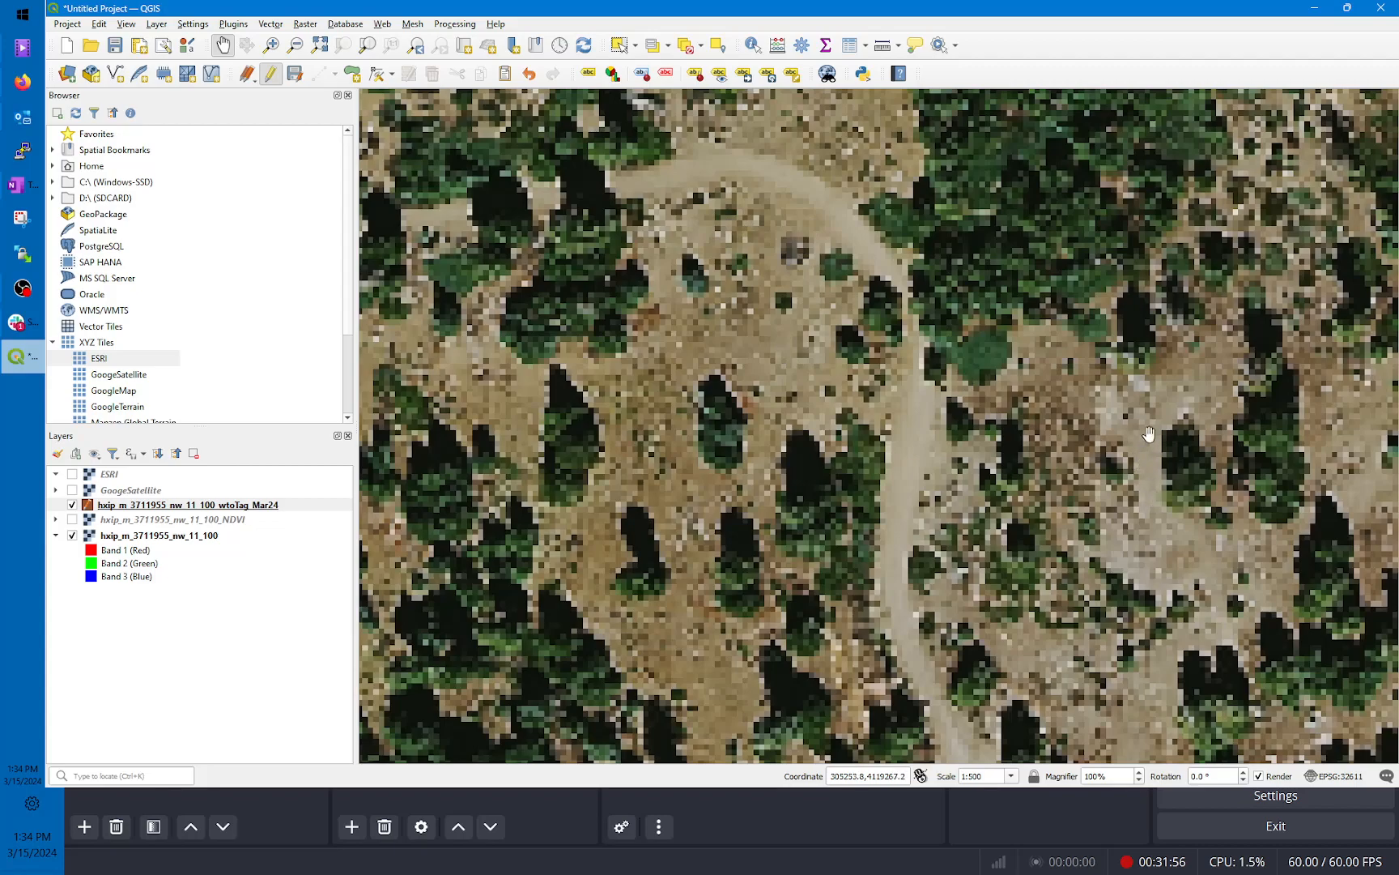
{"action": "left_click_drag", "start_coordinate": [748, 447], "coordinate": [811, 399]}
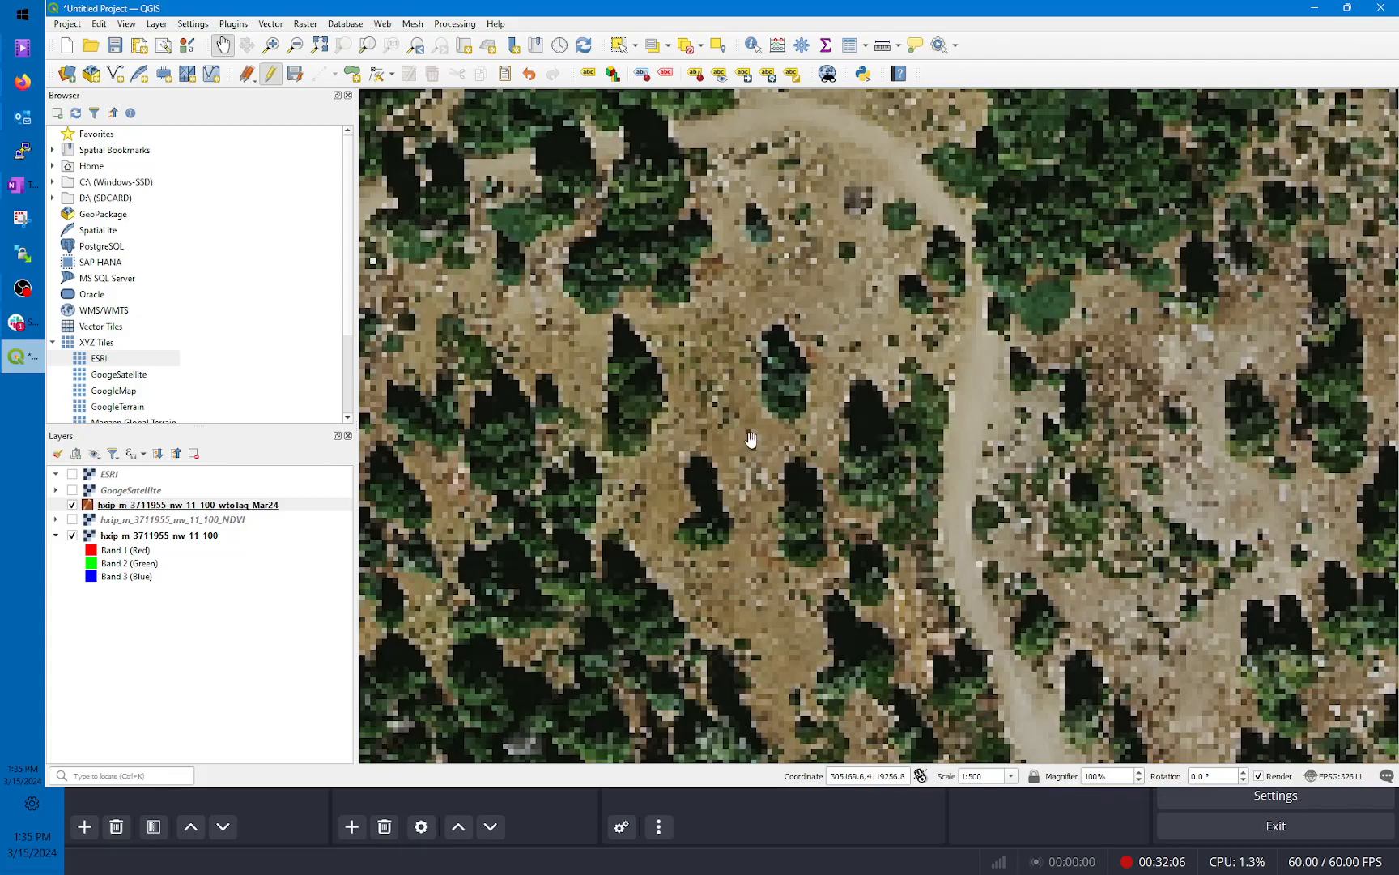
Step: Follow the dirt road northwest and examine the grassy clearing and the dark green vegetation patches beside it
{"action": "left_click_drag", "start_coordinate": [735, 439], "coordinate": [937, 504]}
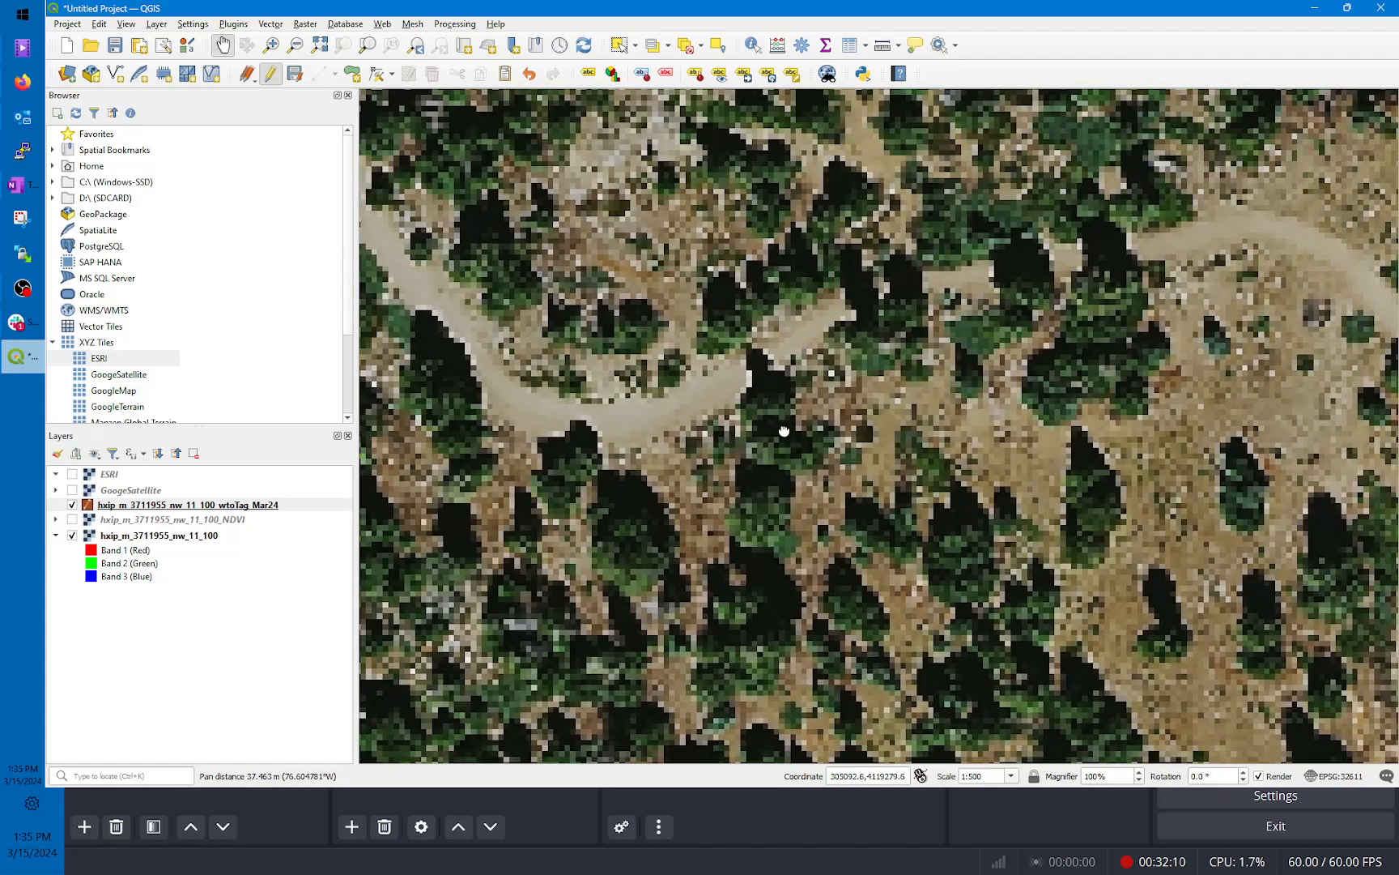
{"action": "left_click_drag", "start_coordinate": [782, 430], "coordinate": [954, 493]}
{"action": "scroll", "coordinate": [821, 506], "scroll_direction": "down", "scroll_amount": 1}
{"action": "left_click_drag", "start_coordinate": [749, 520], "coordinate": [1003, 528]}
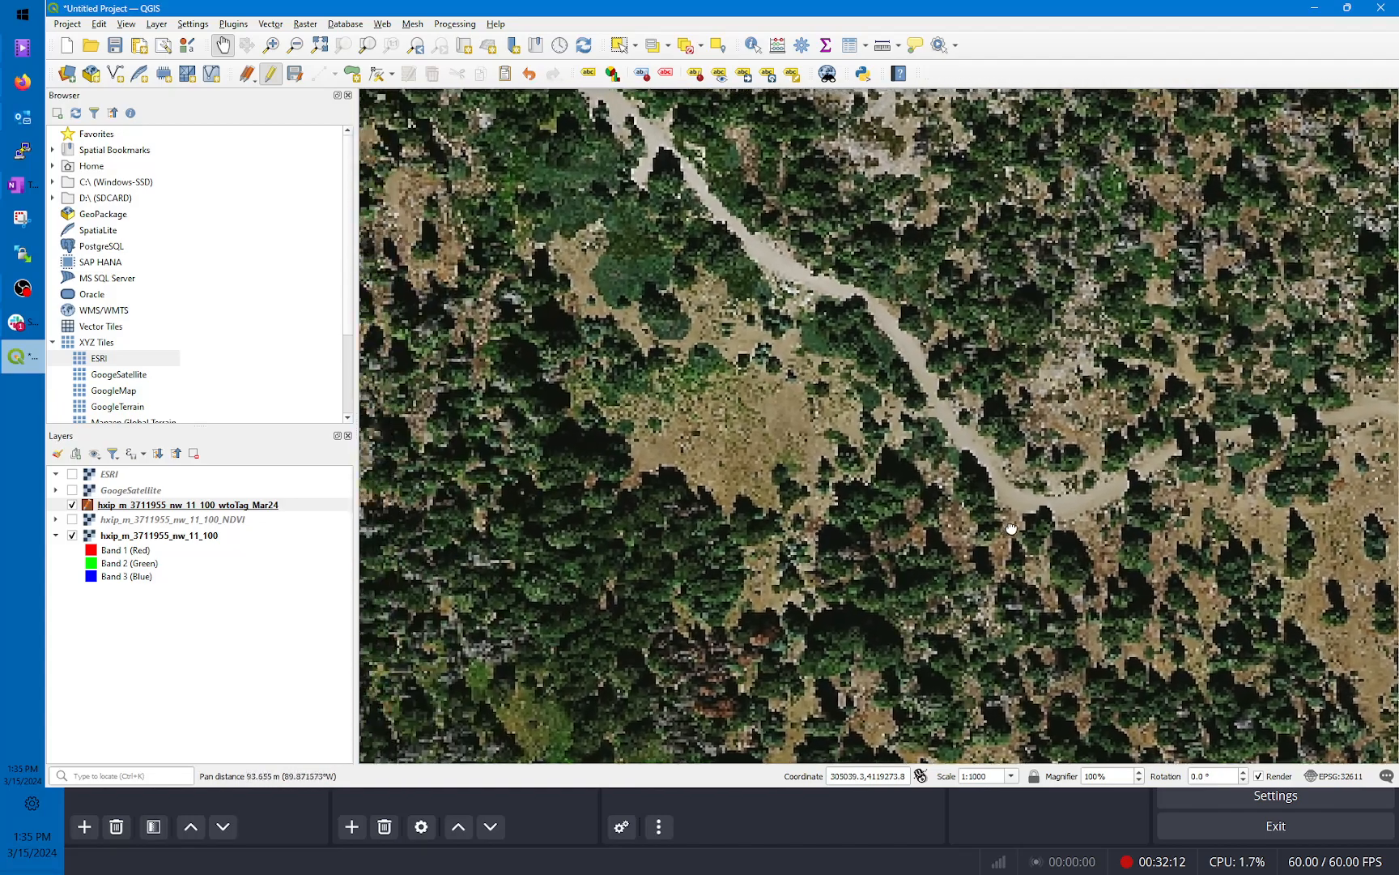
{"action": "left_click_drag", "start_coordinate": [780, 460], "coordinate": [876, 488]}
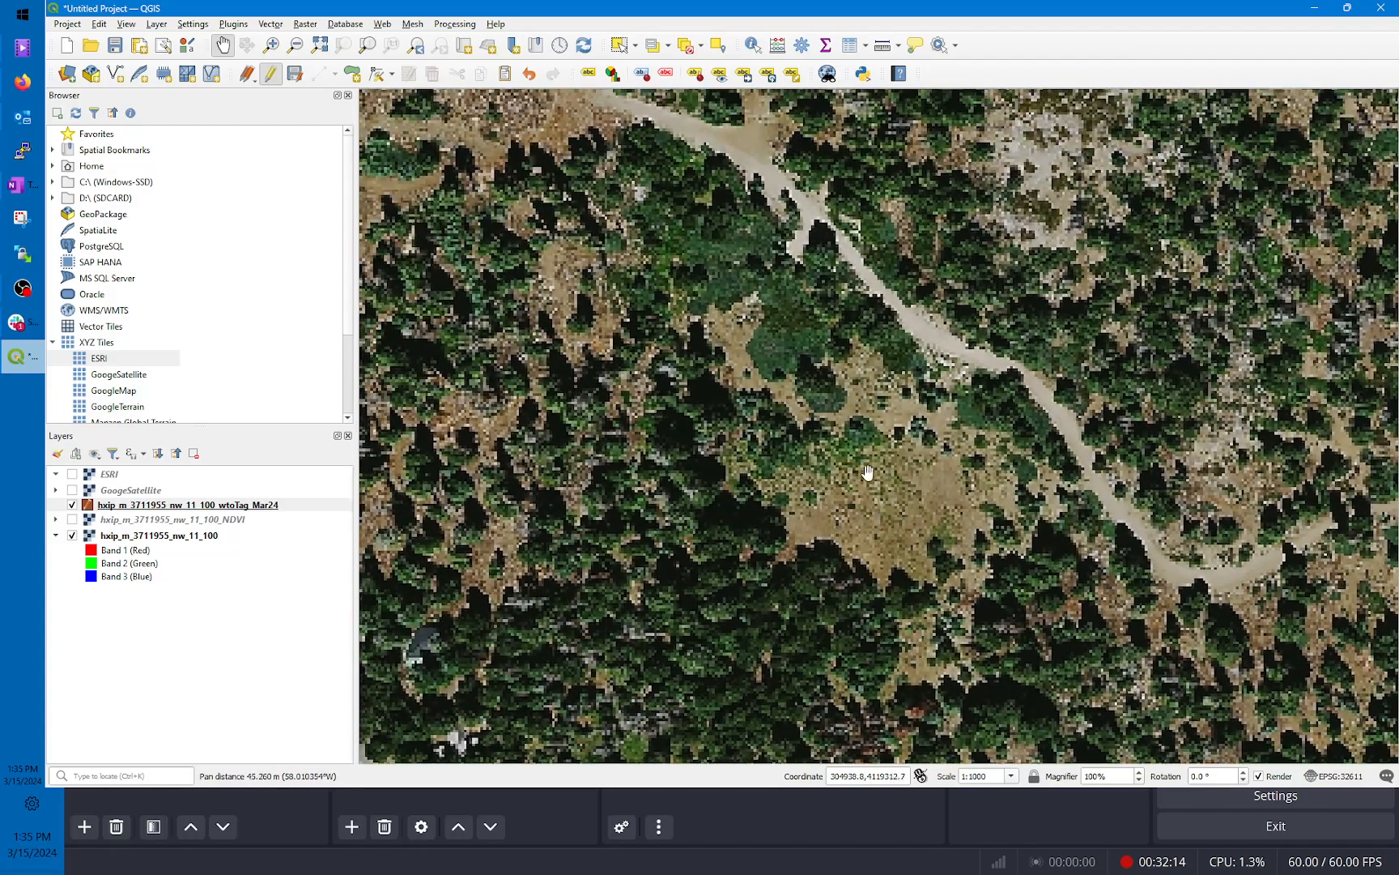
{"action": "left_click_drag", "start_coordinate": [783, 384], "coordinate": [849, 475]}
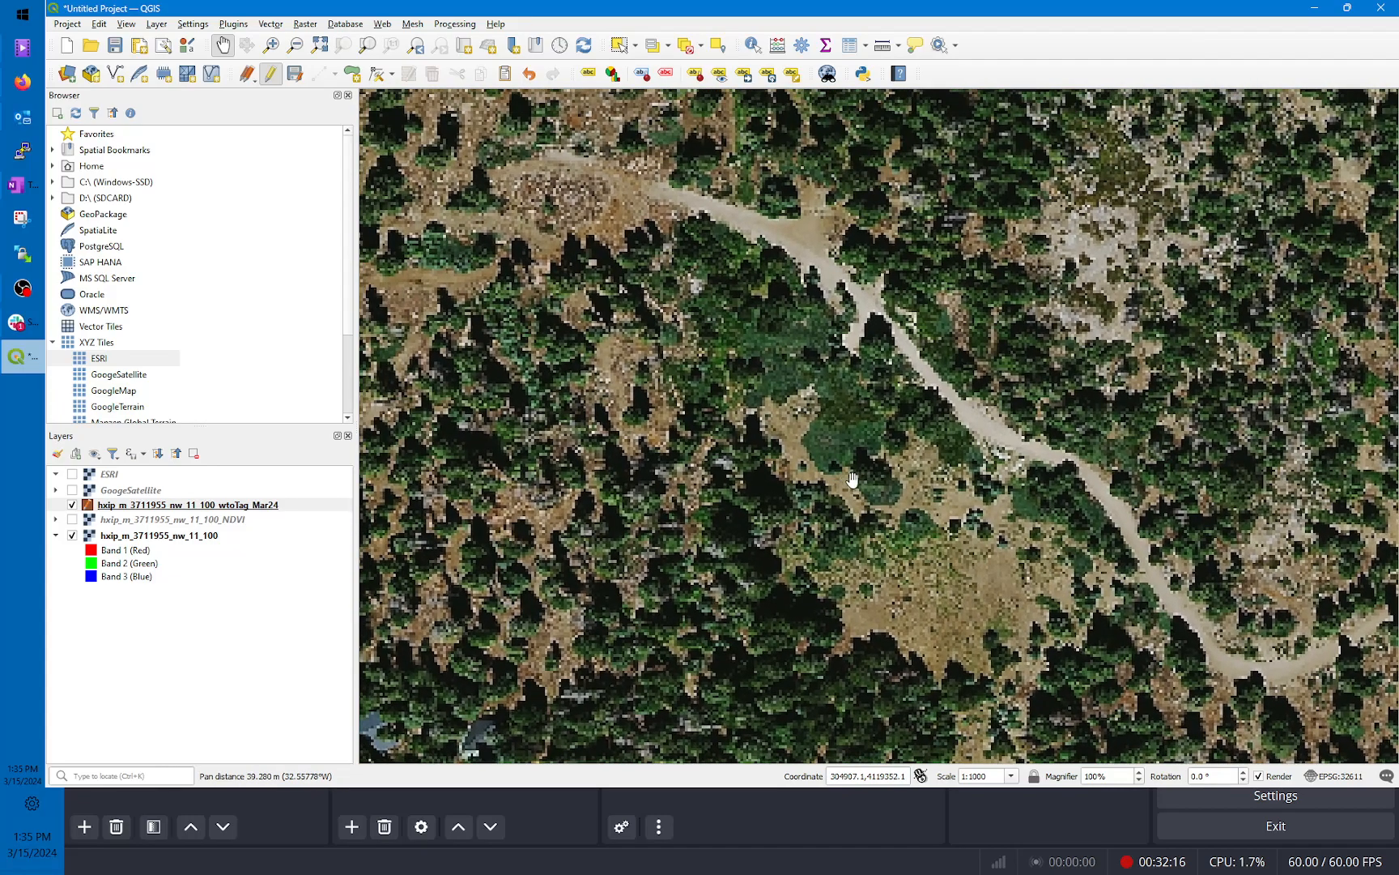
{"action": "scroll", "coordinate": [895, 533], "scroll_direction": "up", "scroll_amount": 1}
{"action": "left_click_drag", "start_coordinate": [891, 562], "coordinate": [928, 550]}
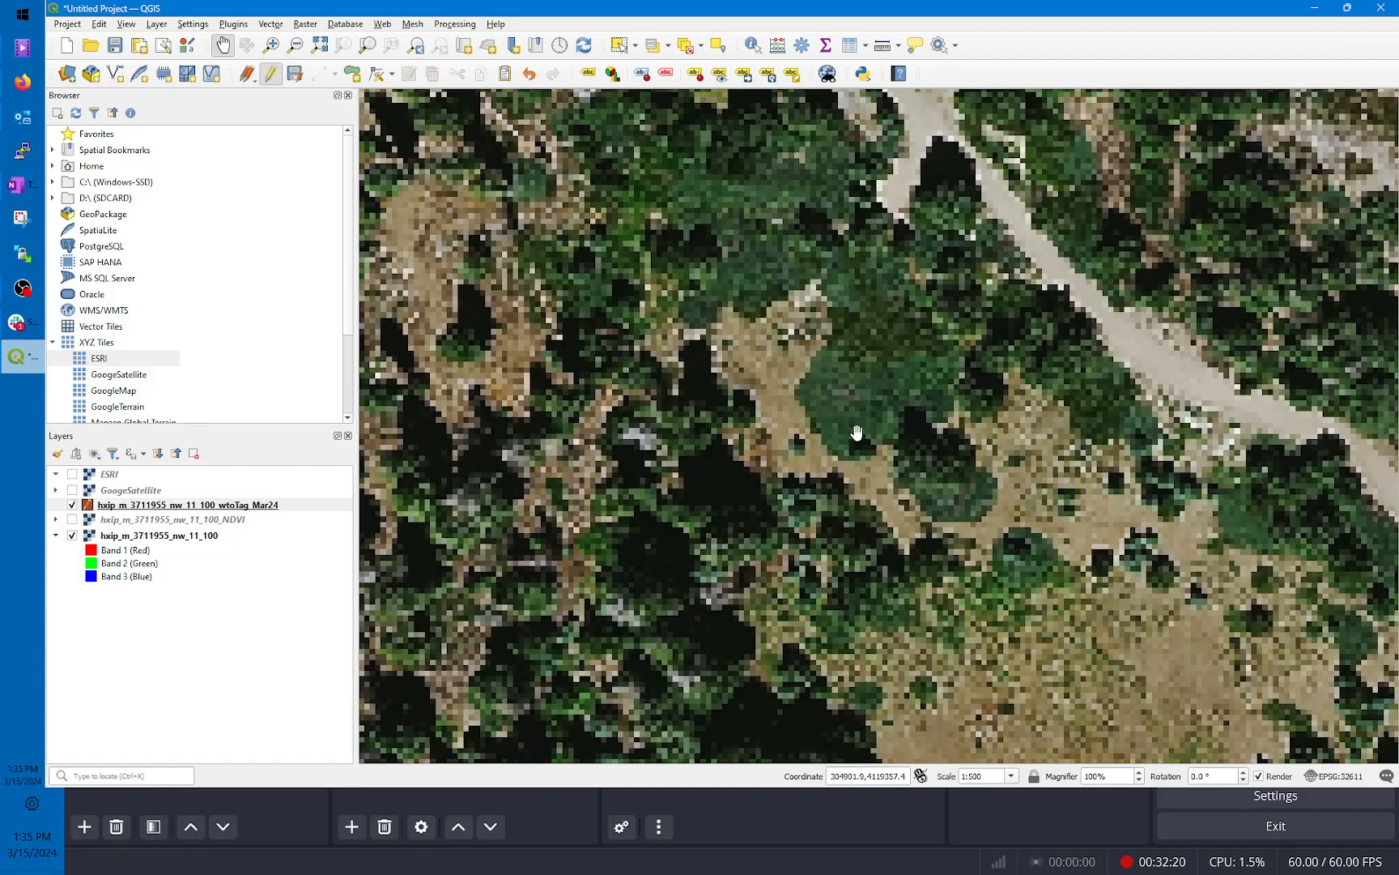
{"action": "scroll", "coordinate": [810, 506], "scroll_direction": "down", "scroll_amount": 1}
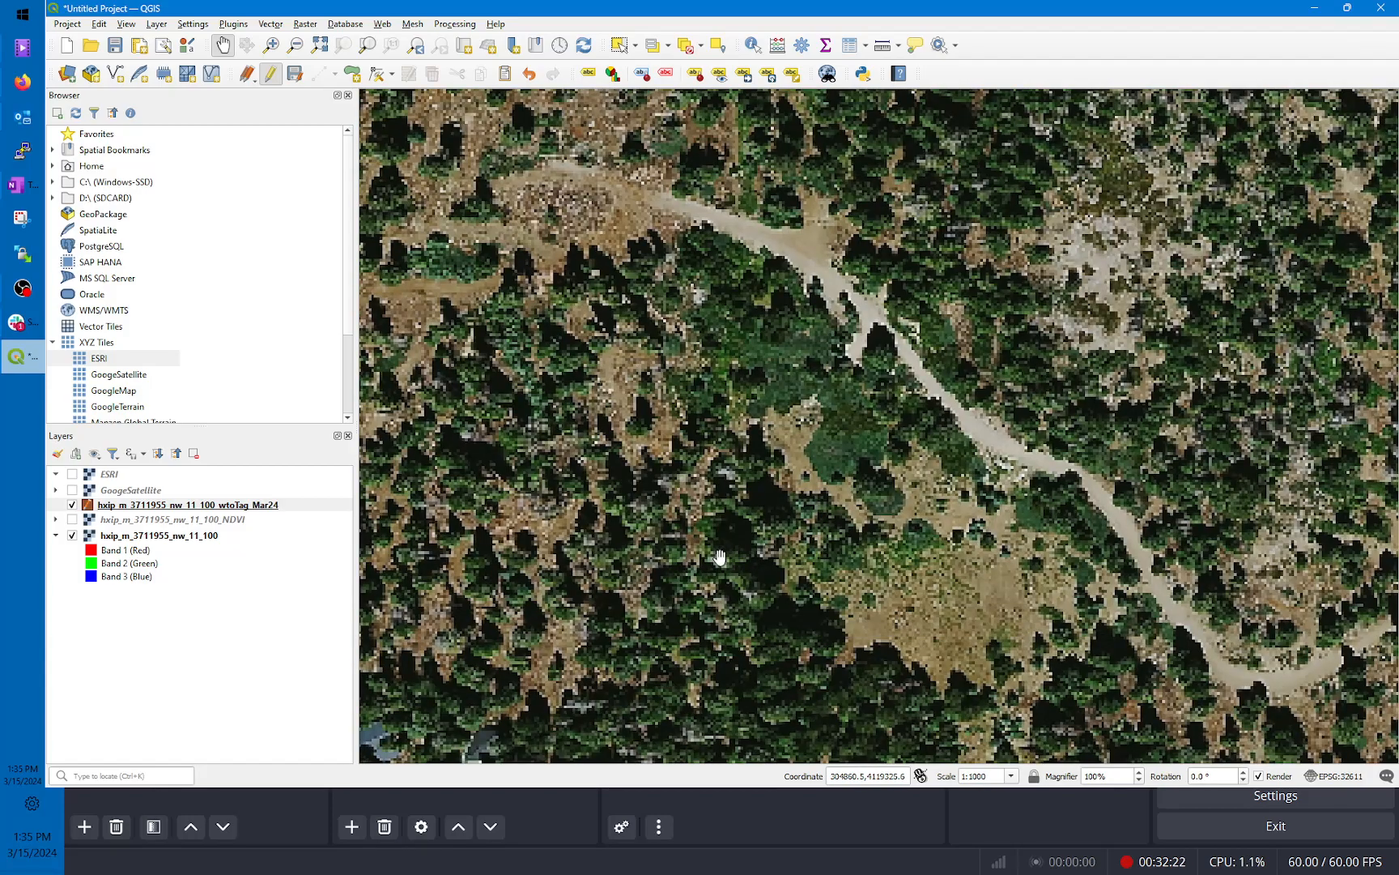
Step: Compare the clearing's green patches on the hxip tile with the GoogeSatellite layer, and leave that layer hidden
{"action": "left_click_drag", "start_coordinate": [720, 558], "coordinate": [1066, 512]}
{"action": "left_click_drag", "start_coordinate": [792, 640], "coordinate": [815, 517]}
{"action": "scroll", "coordinate": [826, 478], "scroll_direction": "up", "scroll_amount": 2}
{"action": "scroll", "coordinate": [836, 453], "scroll_direction": "down", "scroll_amount": 1}
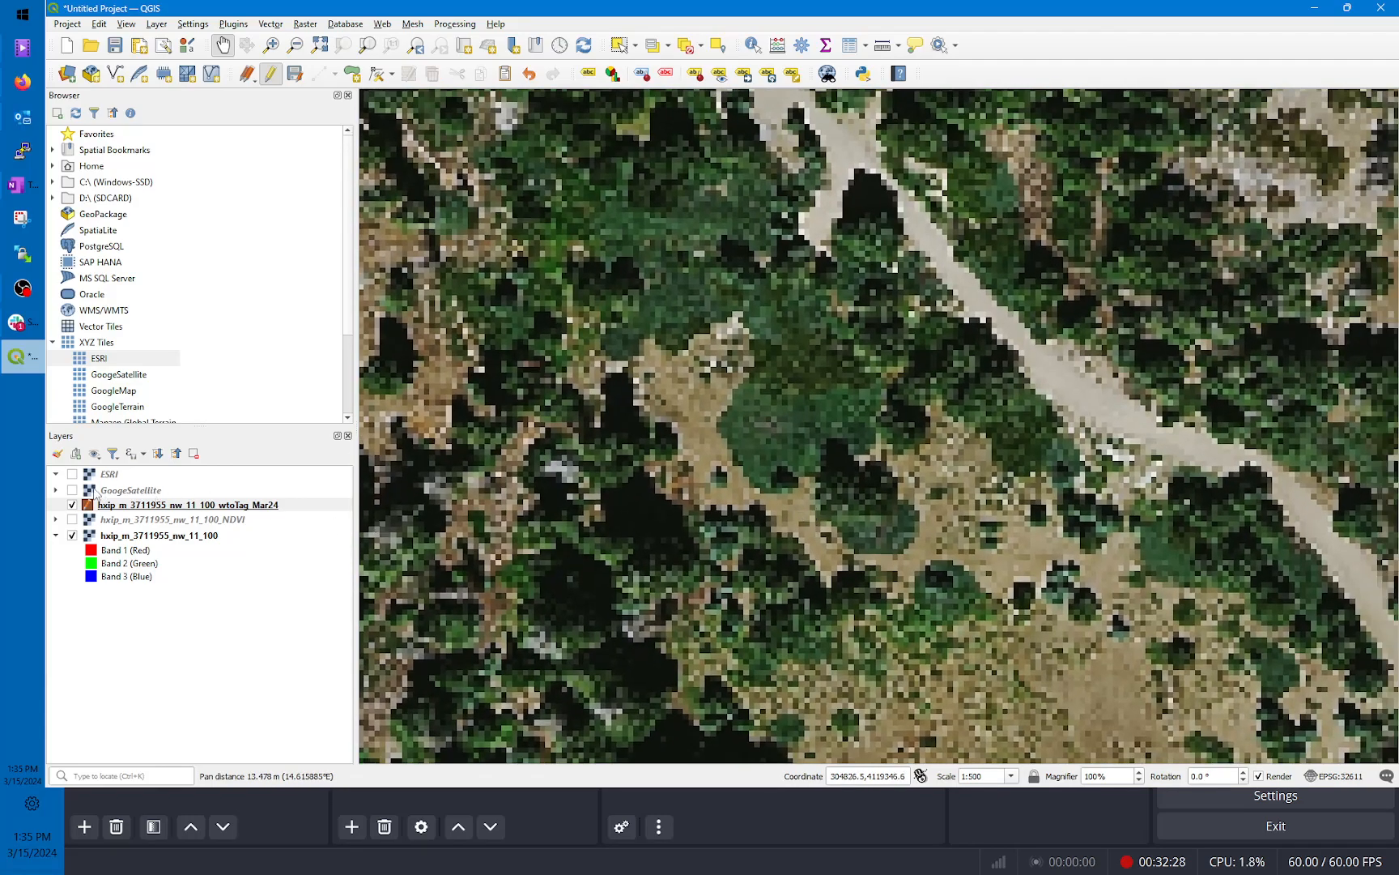
{"action": "left_click", "coordinate": [72, 490]}
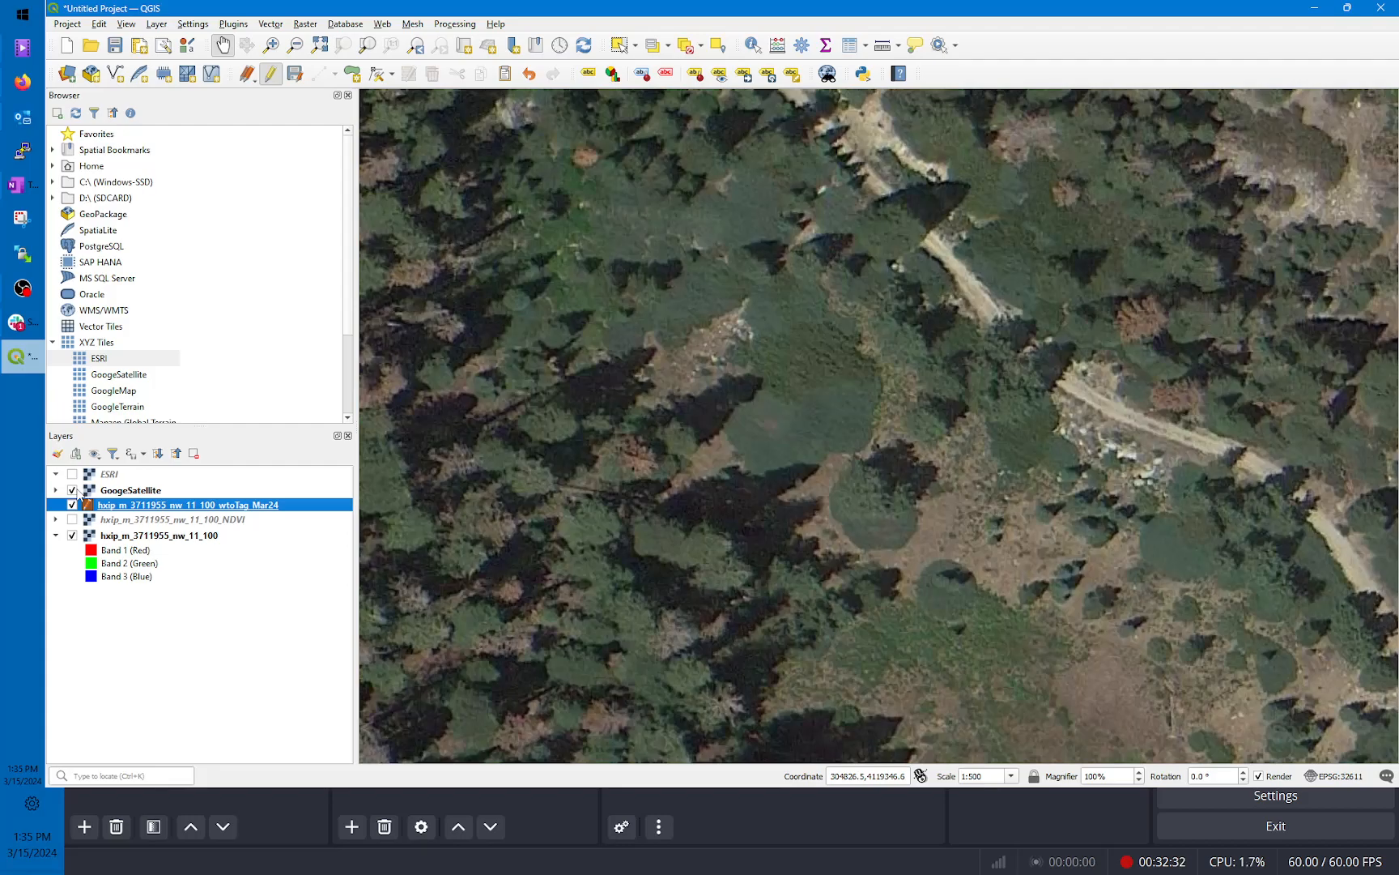
{"action": "left_click", "coordinate": [75, 490]}
Step: Inspect the V-shaped polygon and the polygons tagged 3 in the clearing beside the curved dirt road at 1:250
{"action": "scroll", "coordinate": [546, 515], "scroll_direction": "down", "scroll_amount": 1}
{"action": "left_click_drag", "start_coordinate": [645, 597], "coordinate": [1055, 445]}
{"action": "left_click_drag", "start_coordinate": [810, 553], "coordinate": [1051, 410]}
{"action": "scroll", "coordinate": [902, 479], "scroll_direction": "down", "scroll_amount": 2}
{"action": "left_click_drag", "start_coordinate": [851, 557], "coordinate": [967, 391]}
{"action": "left_click_drag", "start_coordinate": [955, 612], "coordinate": [931, 486]}
{"action": "scroll", "coordinate": [903, 539], "scroll_direction": "up", "scroll_amount": 1}
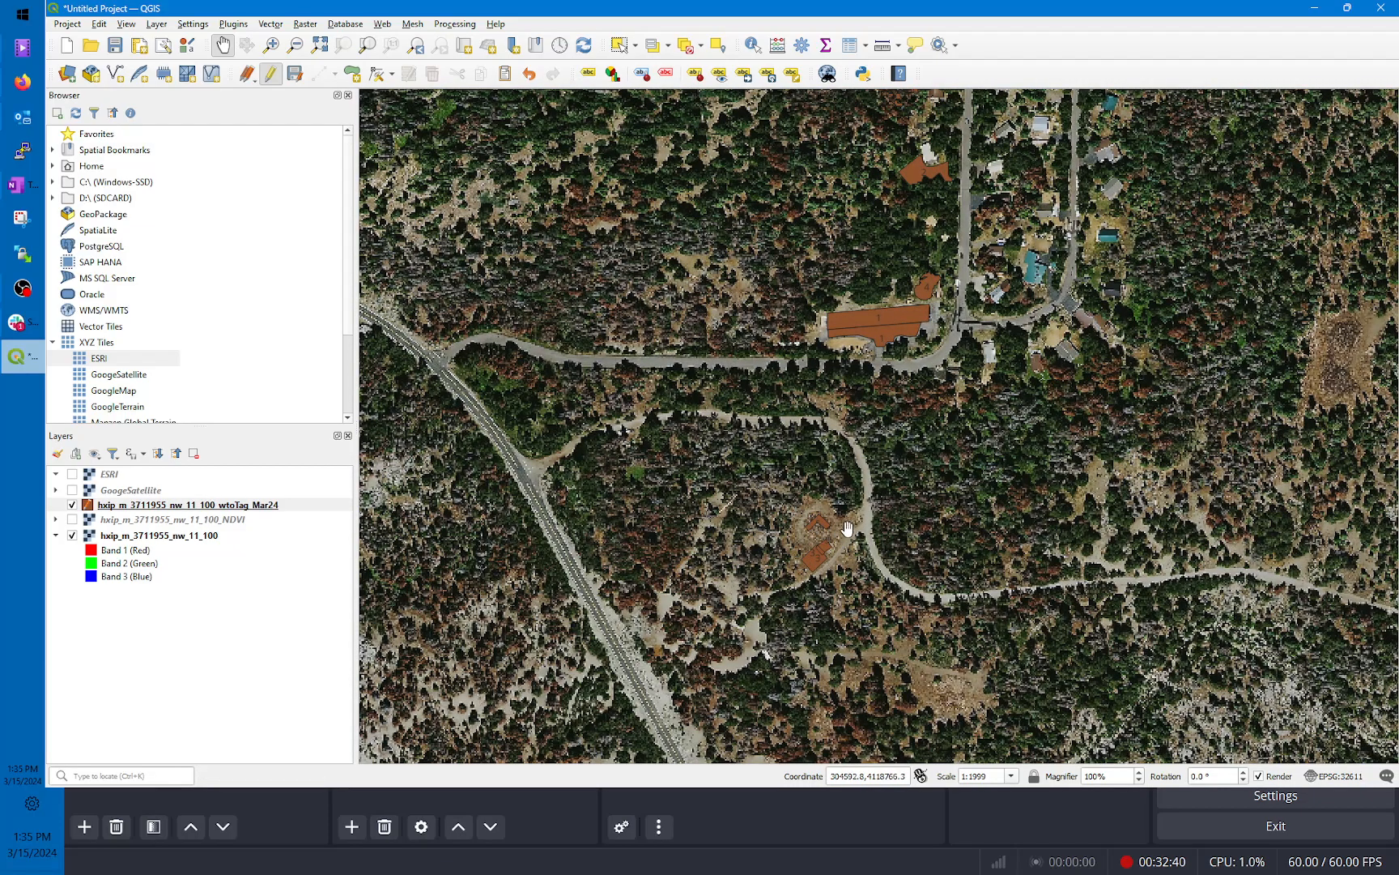
{"action": "scroll", "coordinate": [843, 539], "scroll_direction": "up", "scroll_amount": 3}
{"action": "left_click_drag", "start_coordinate": [834, 549], "coordinate": [941, 426]}
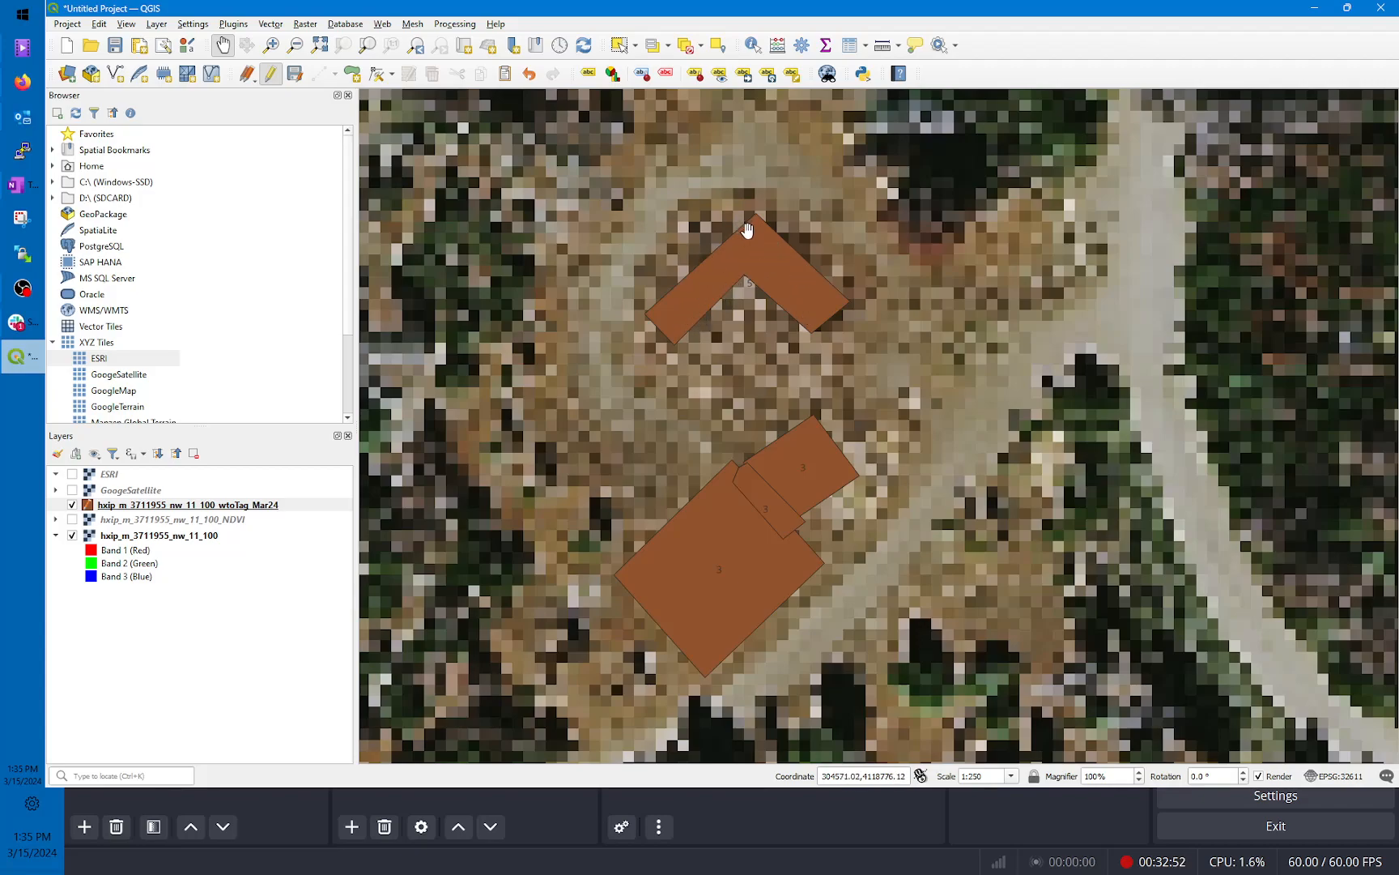
Step: Examine the polygons tagged 5 on the reddish-brown trees north of the clearing at 1:125 and 1:250
{"action": "scroll", "coordinate": [908, 285], "scroll_direction": "down", "scroll_amount": 2}
{"action": "left_click_drag", "start_coordinate": [917, 228], "coordinate": [945, 492]}
{"action": "left_click_drag", "start_coordinate": [964, 215], "coordinate": [917, 584]}
{"action": "left_click_drag", "start_coordinate": [957, 253], "coordinate": [878, 494]}
{"action": "left_click_drag", "start_coordinate": [944, 295], "coordinate": [911, 421]}
{"action": "scroll", "coordinate": [910, 421], "scroll_direction": "up", "scroll_amount": 3}
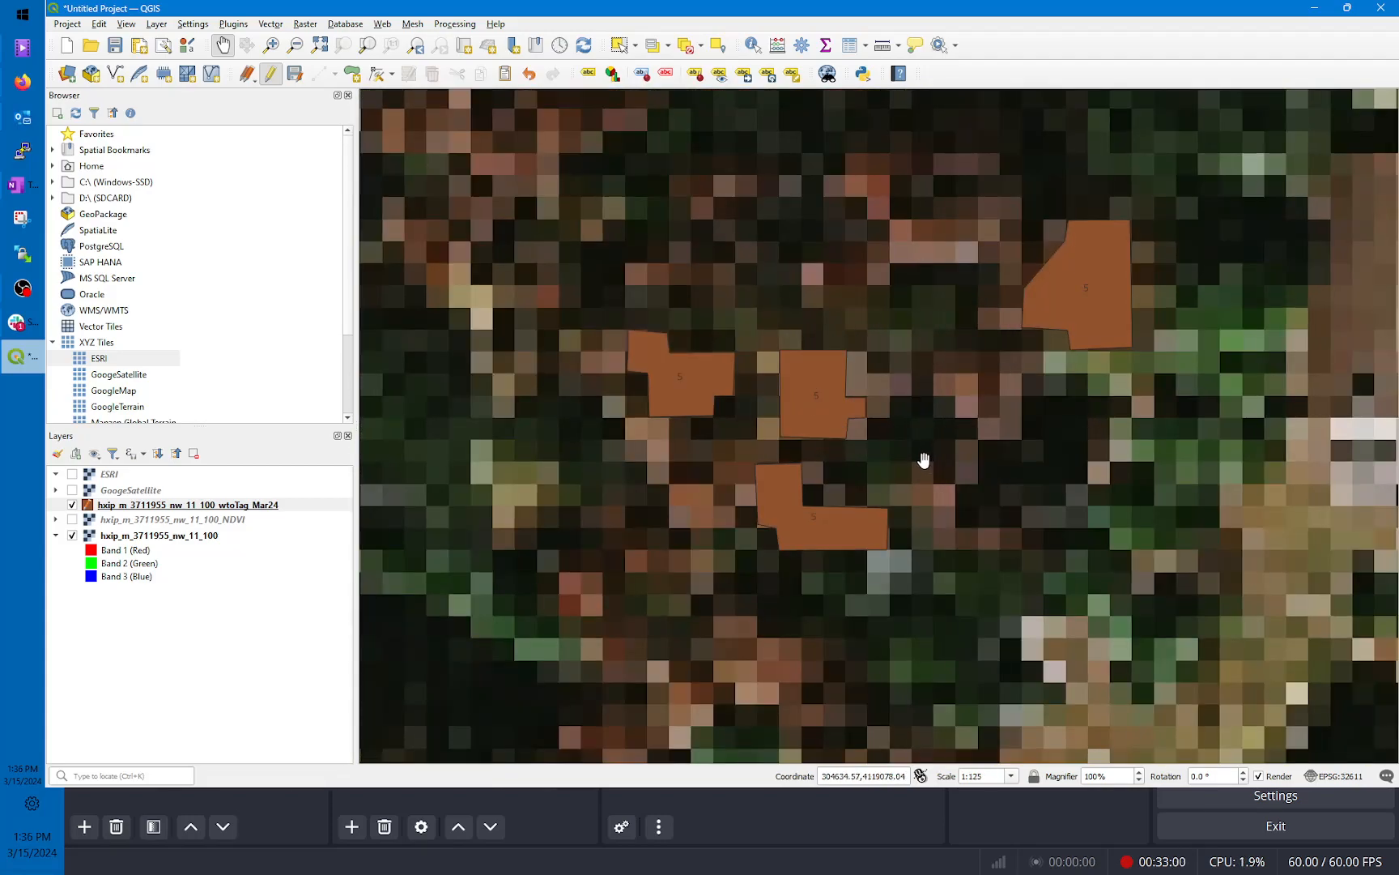
{"action": "scroll", "coordinate": [927, 553], "scroll_direction": "down", "scroll_amount": 1}
{"action": "left_click_drag", "start_coordinate": [913, 618], "coordinate": [921, 446]}
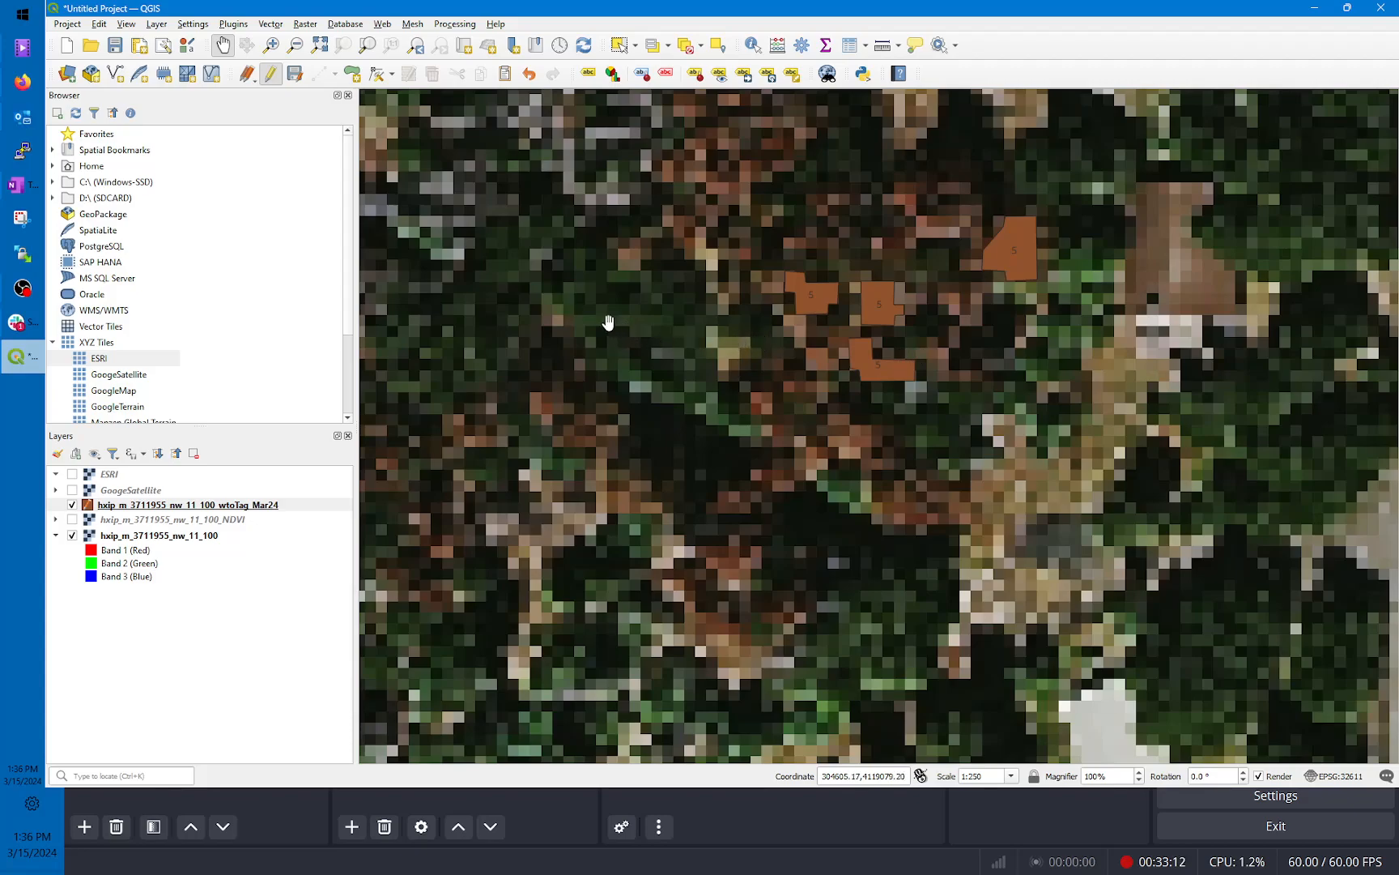
Step: Start Rasterize (Vector to Raster) on the hxip_m_3711955_nw_11_100_wtoTag_Mar24 layer with id as the burn-in field
{"action": "left_click", "coordinate": [306, 24]}
{"action": "mouse_move", "coordinate": [342, 138]}
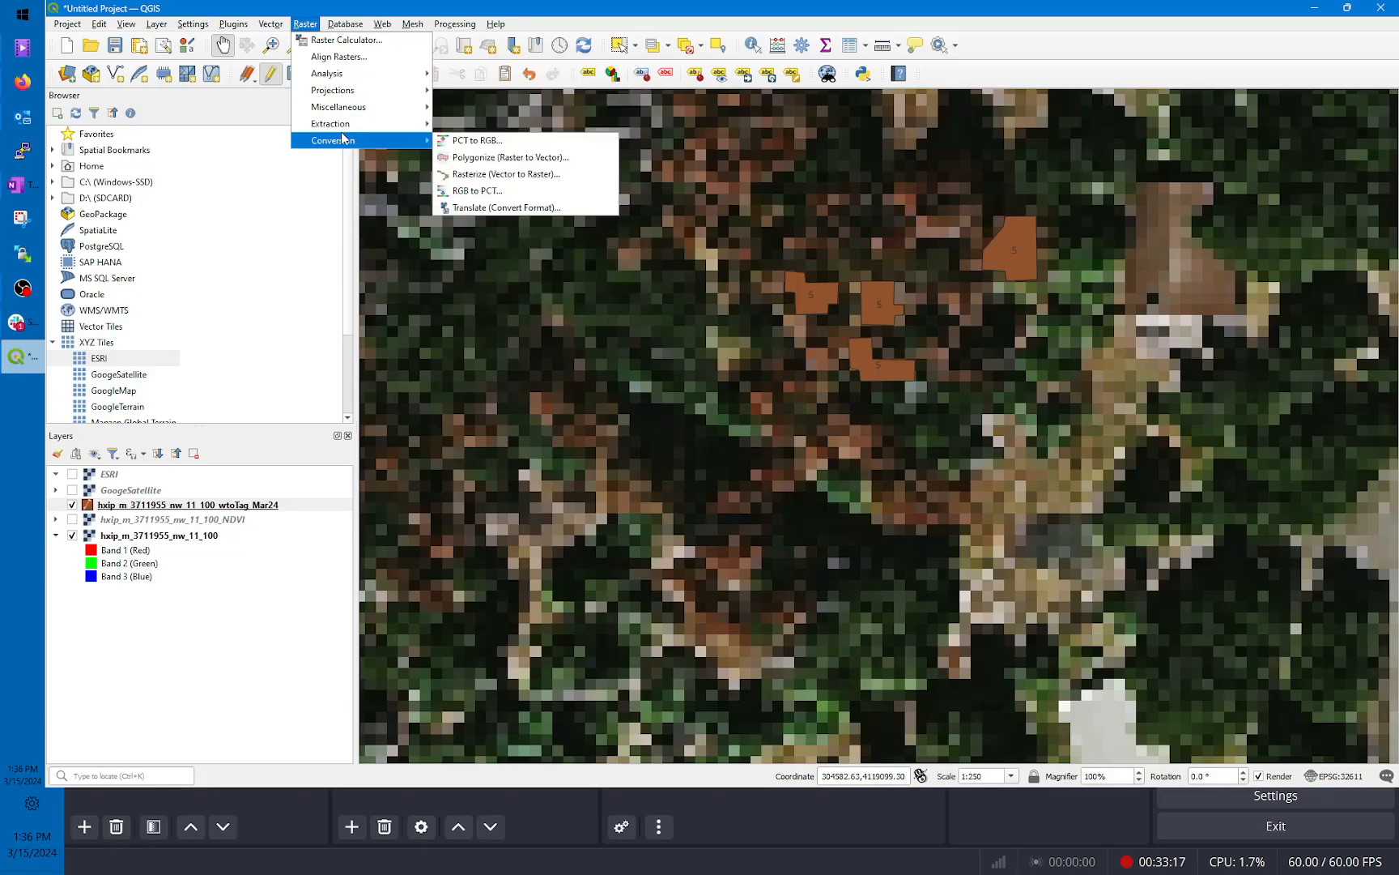
{"action": "left_click", "coordinate": [501, 174]}
{"action": "left_click_drag", "start_coordinate": [858, 101], "coordinate": [638, 85]}
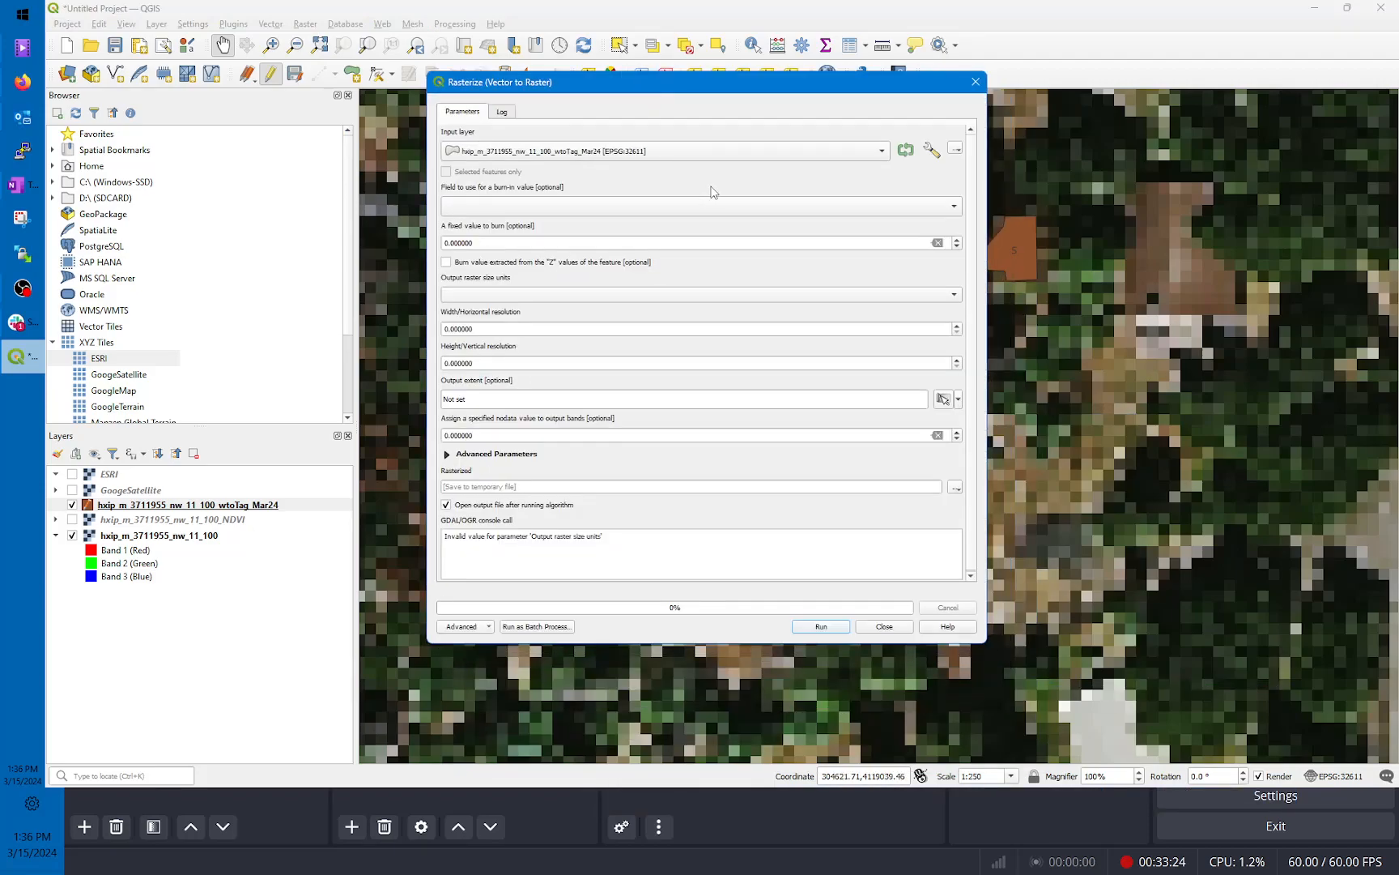
{"action": "left_click", "coordinate": [583, 154]}
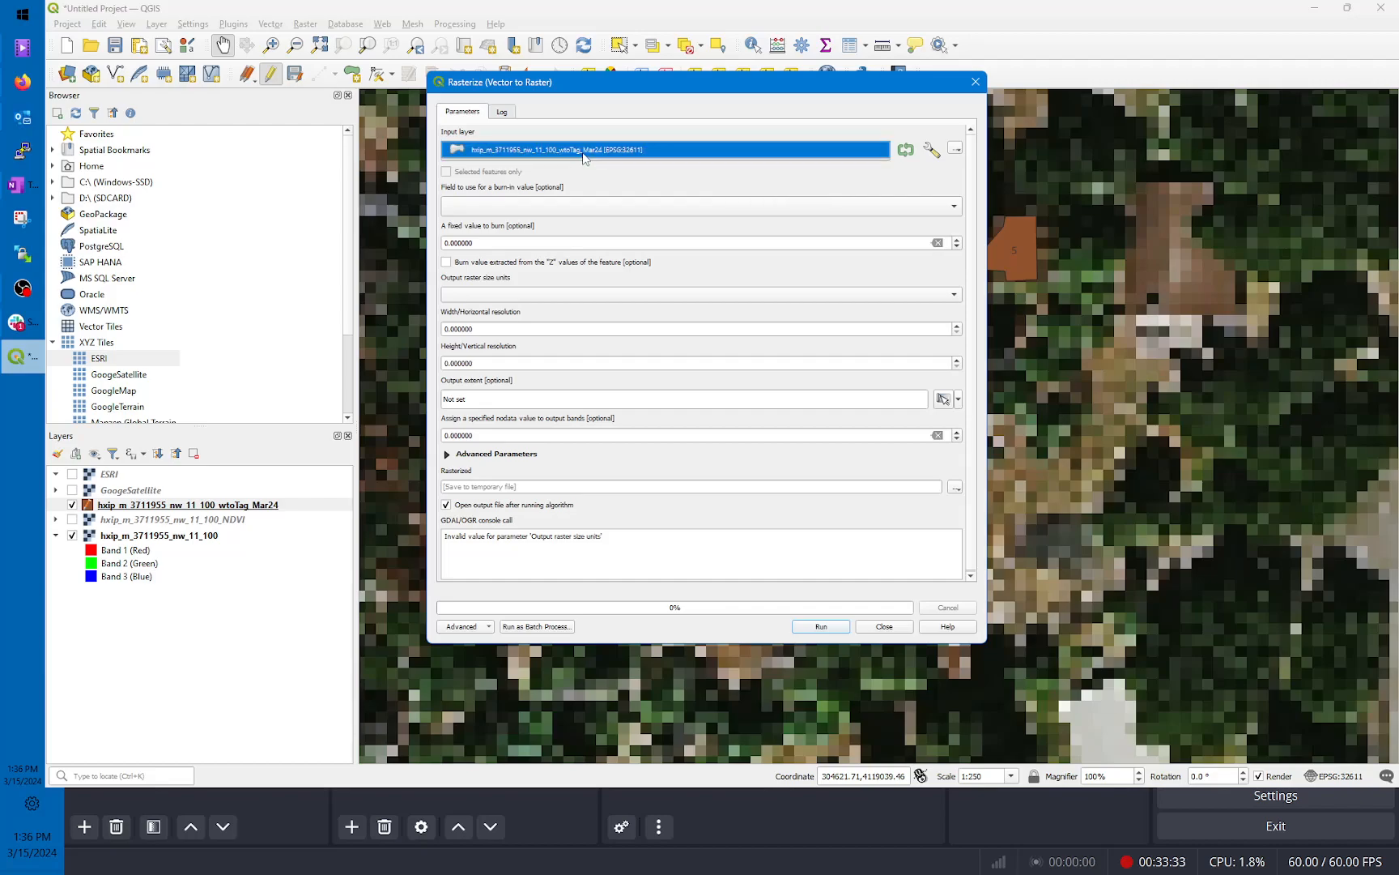
{"action": "left_click", "coordinate": [581, 209]}
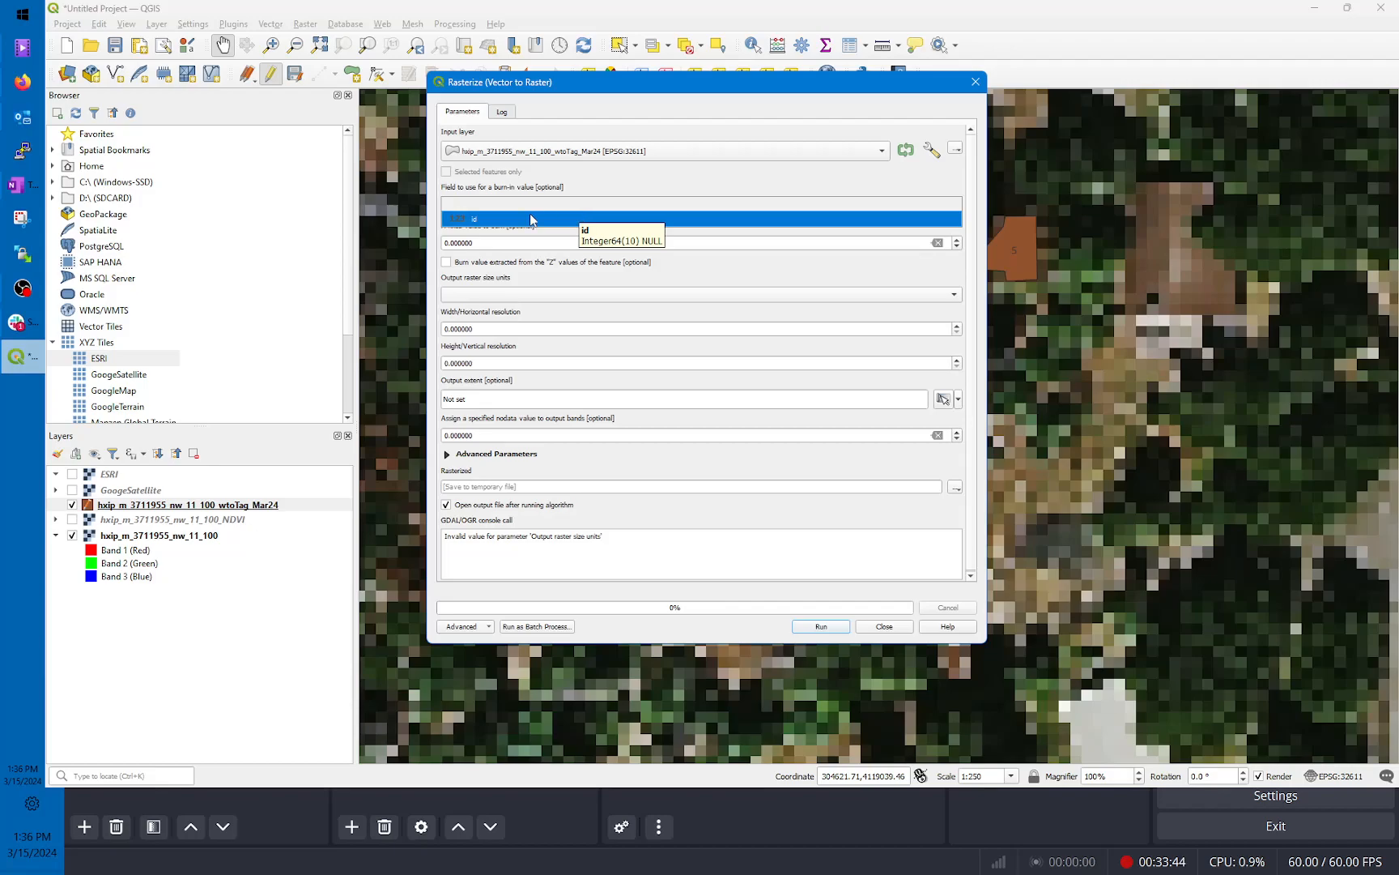
{"action": "left_click", "coordinate": [473, 220]}
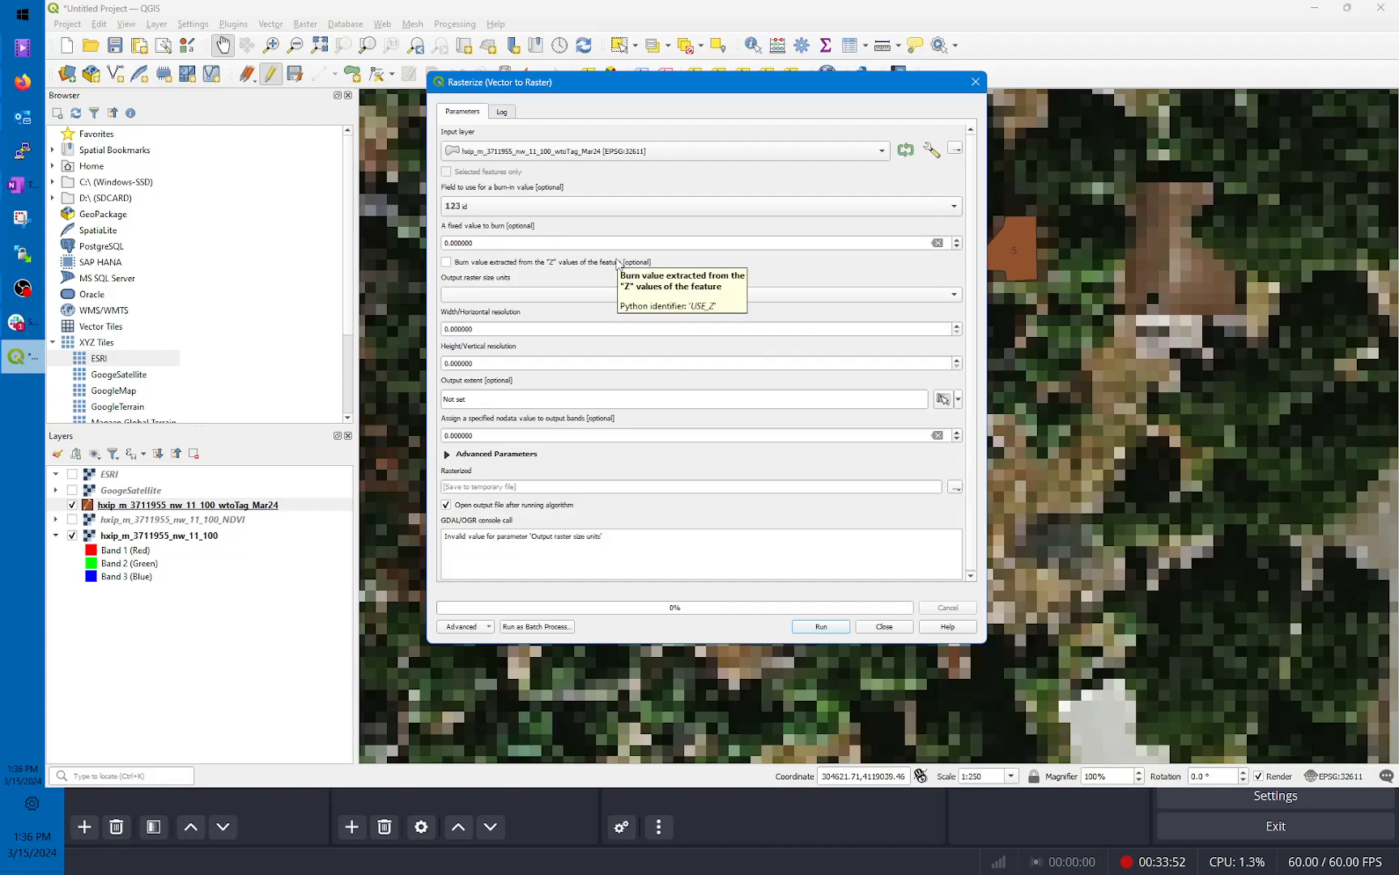
Step: Set the output raster size units to georeferenced units with horizontal and vertical resolutions of 1
{"action": "left_click", "coordinate": [542, 297]}
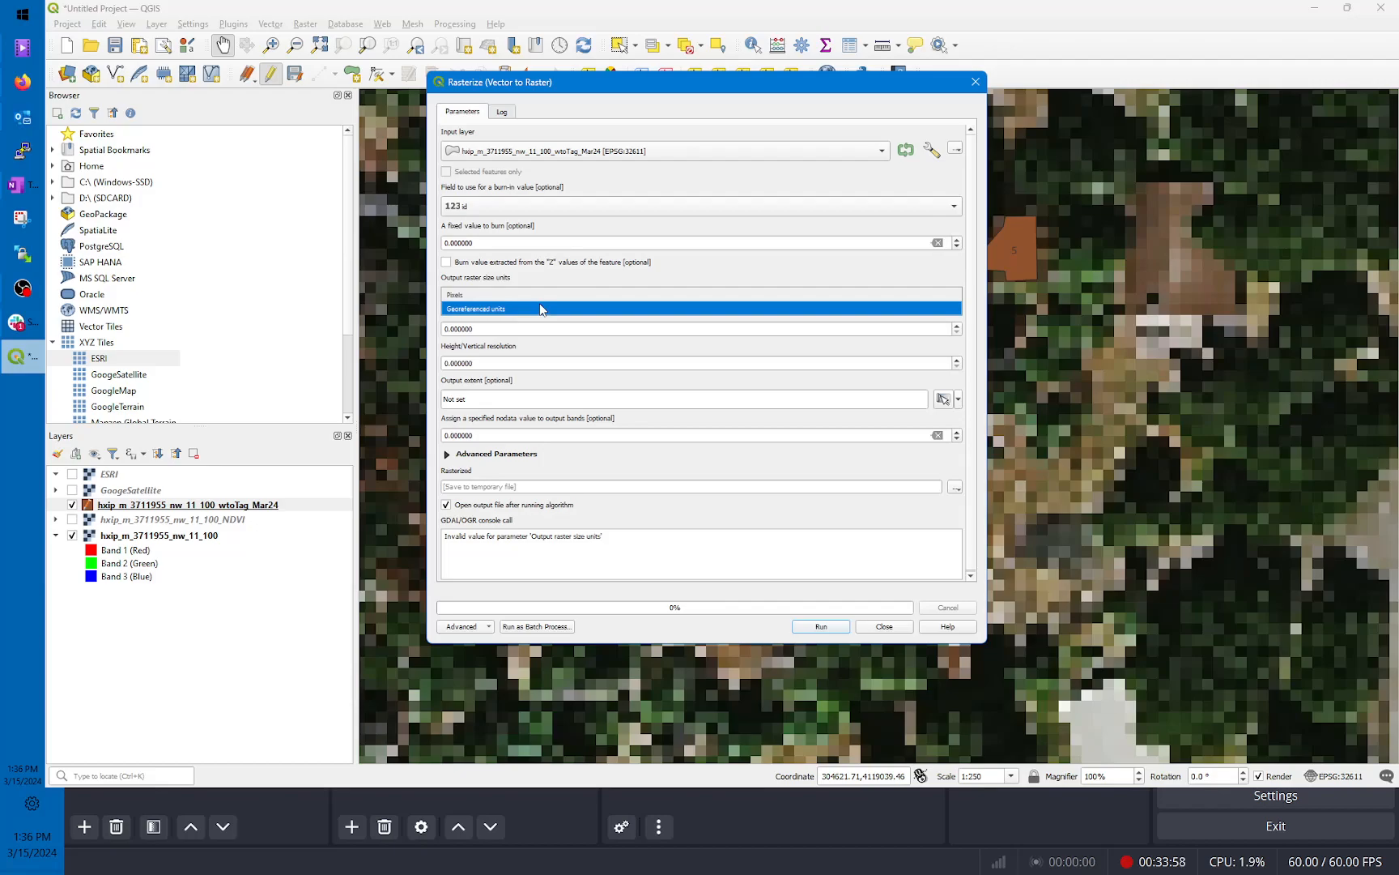
{"action": "left_click", "coordinate": [539, 308]}
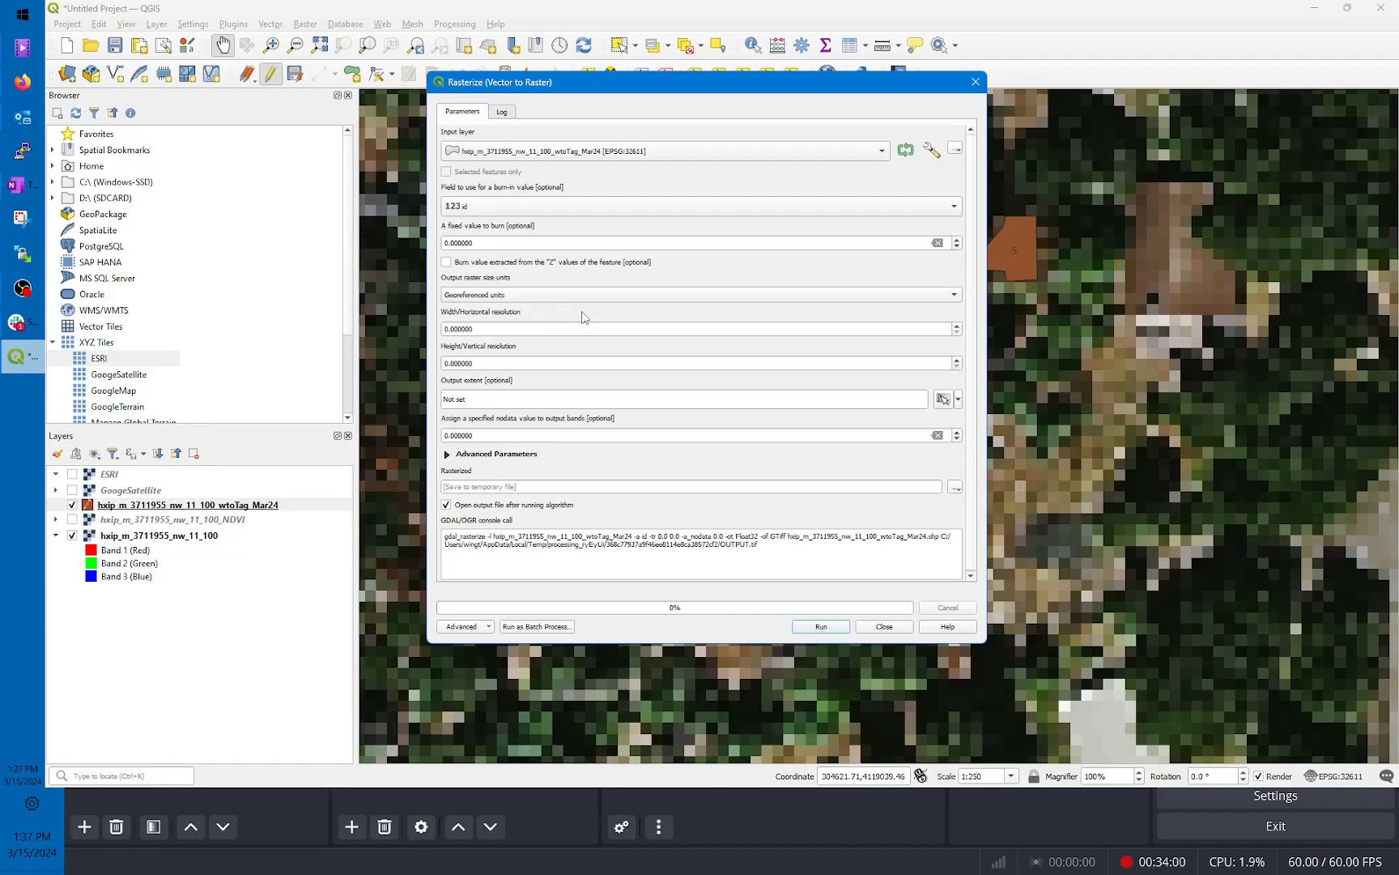
{"action": "left_click", "coordinate": [958, 326]}
{"action": "left_click", "coordinate": [958, 360]}
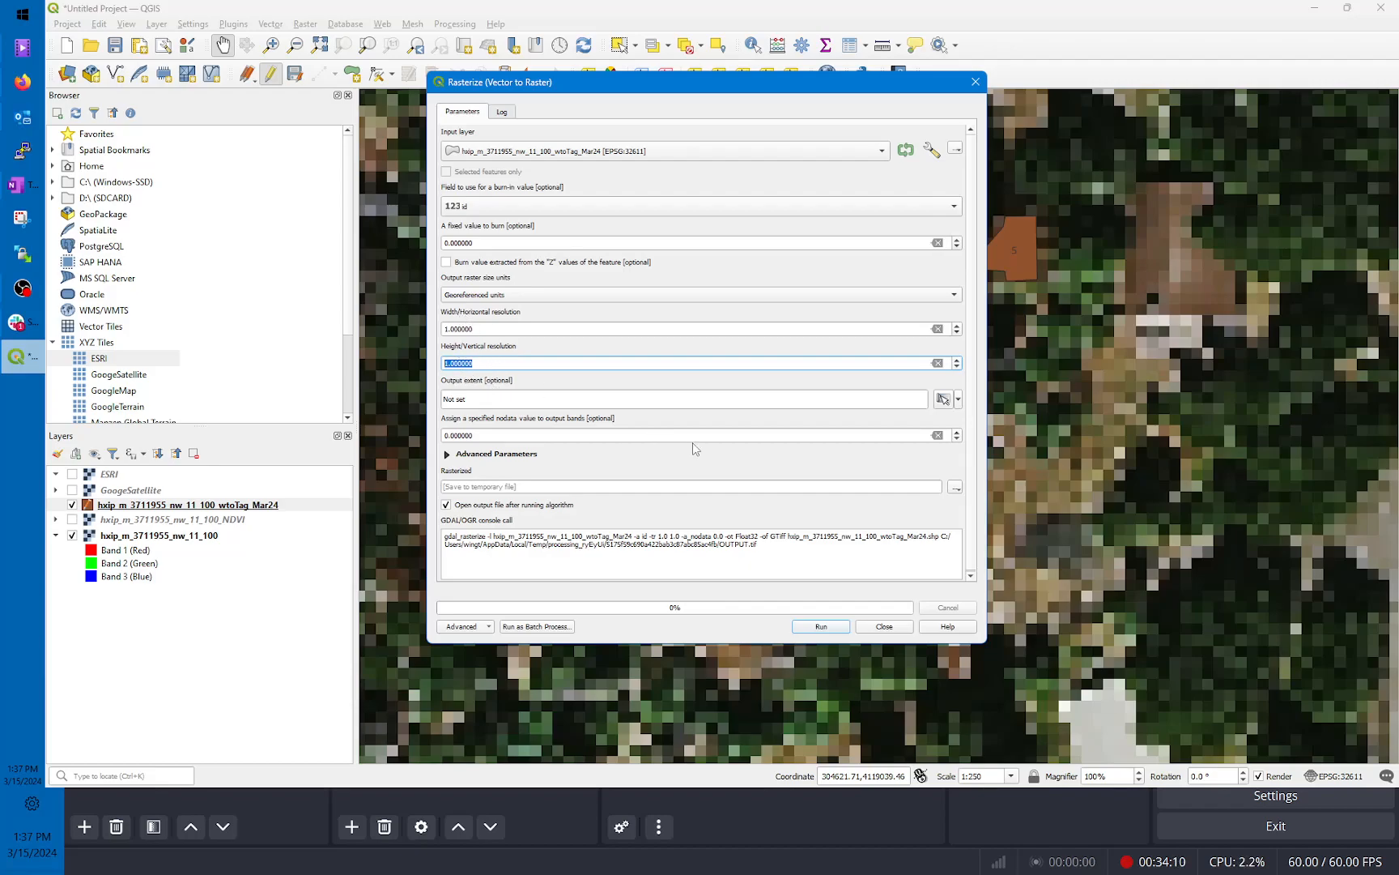
Step: Set the output extent to match the hxip_m_3711955_nw_11_100 layer
{"action": "left_click", "coordinate": [486, 402]}
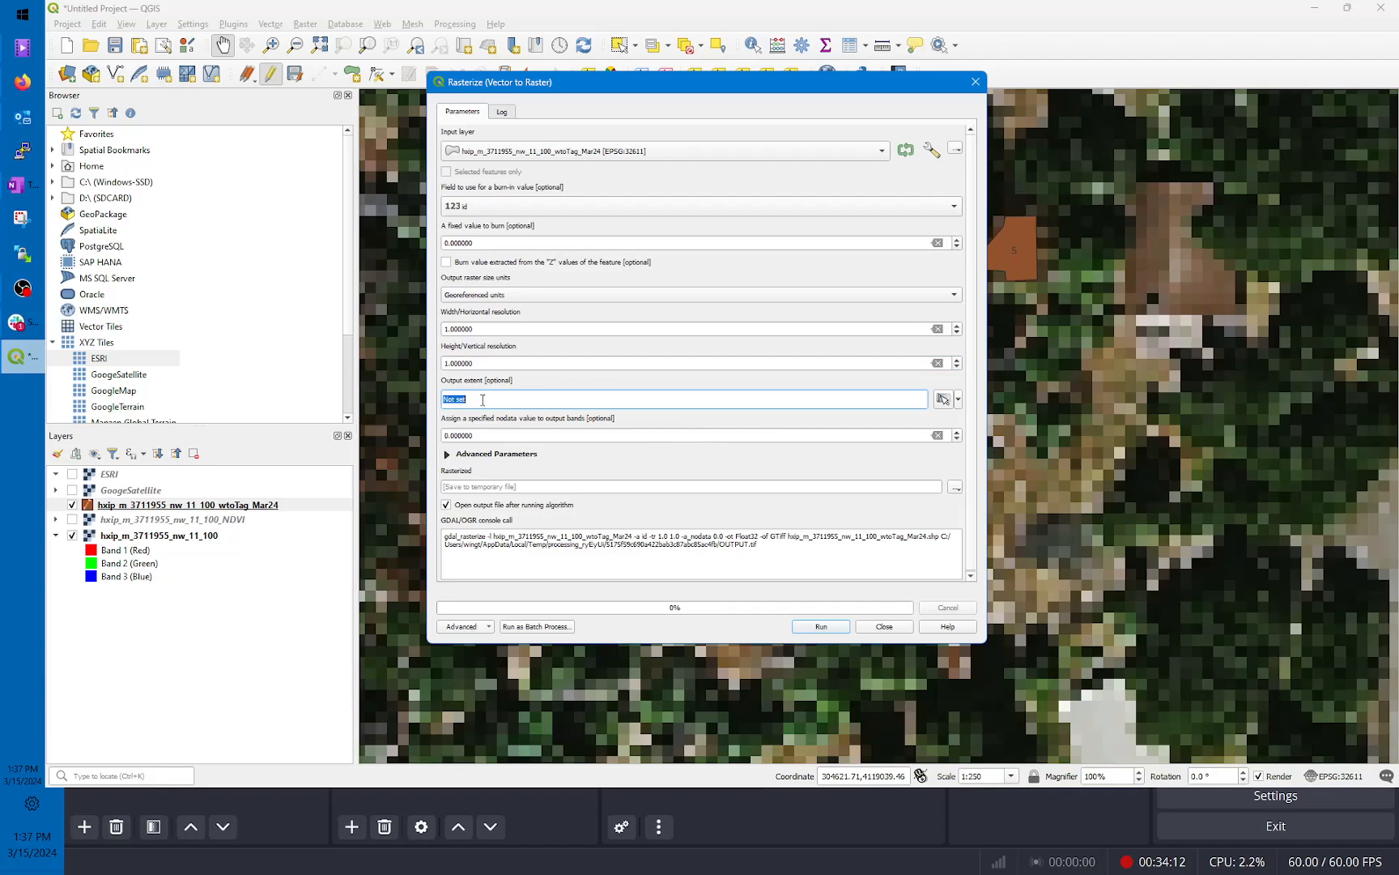
{"action": "left_click", "coordinate": [943, 399]}
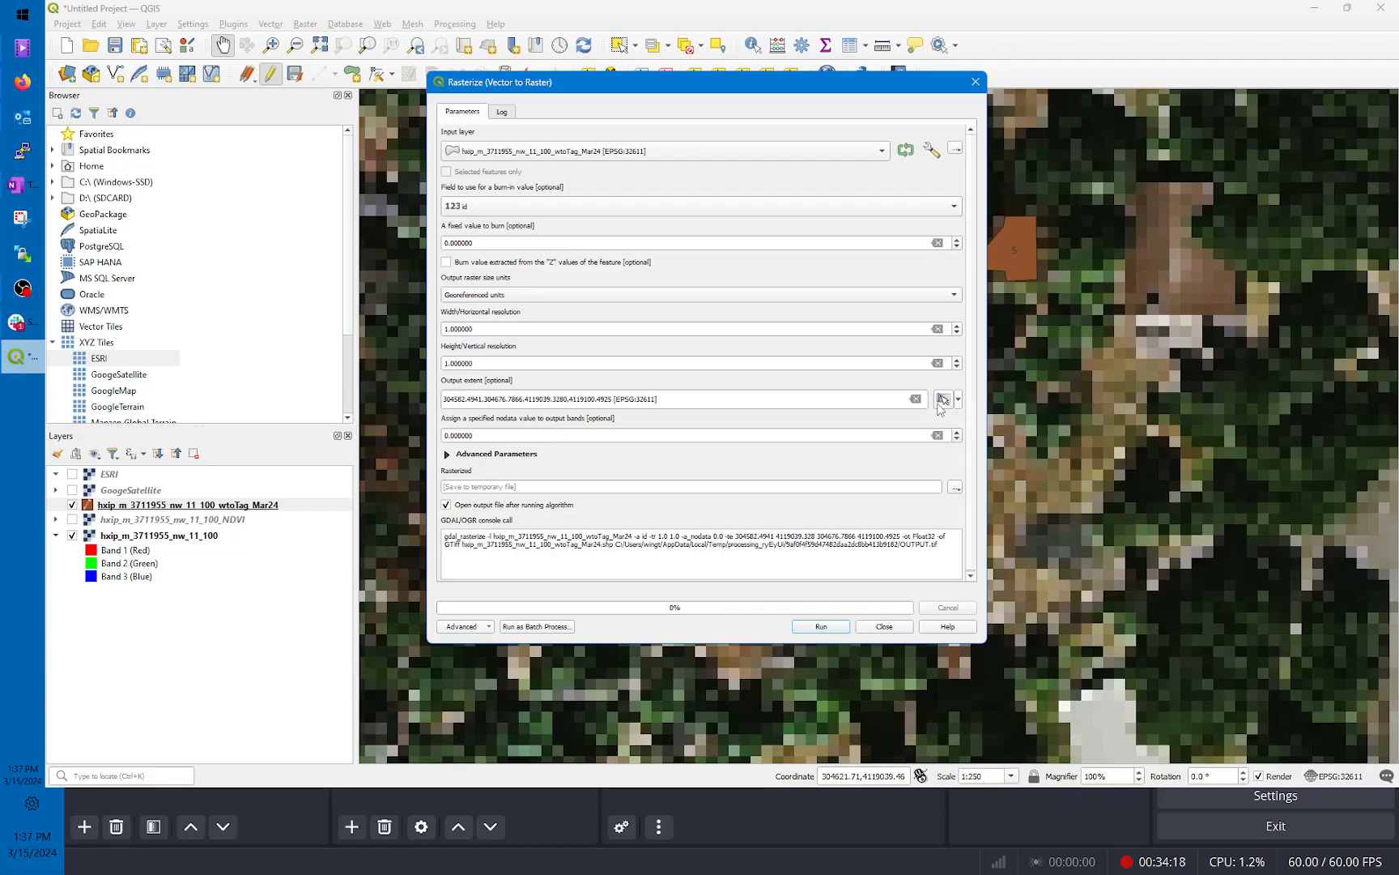
{"action": "left_click", "coordinate": [957, 399]}
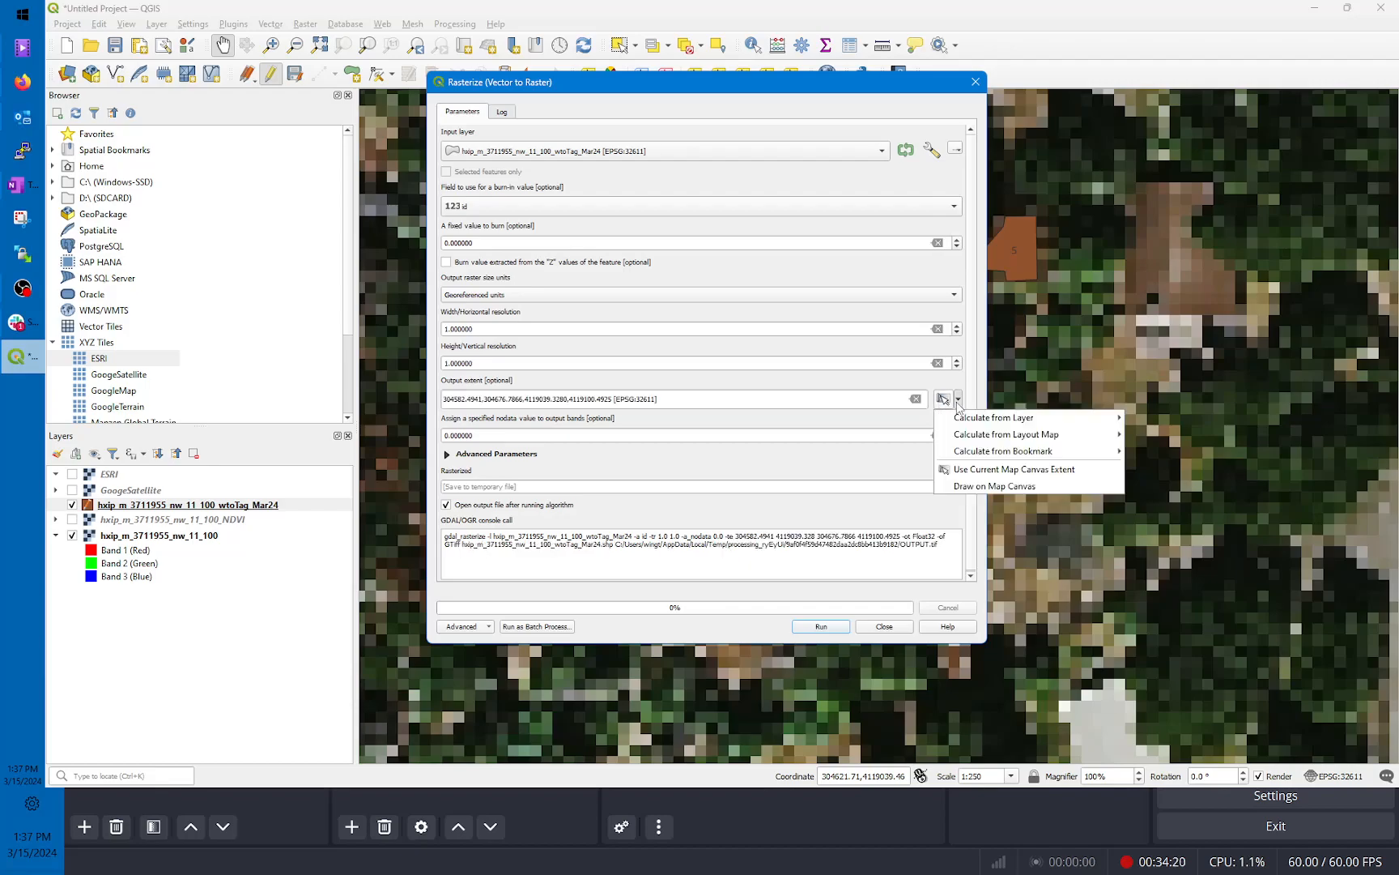
{"action": "mouse_move", "coordinate": [964, 419]}
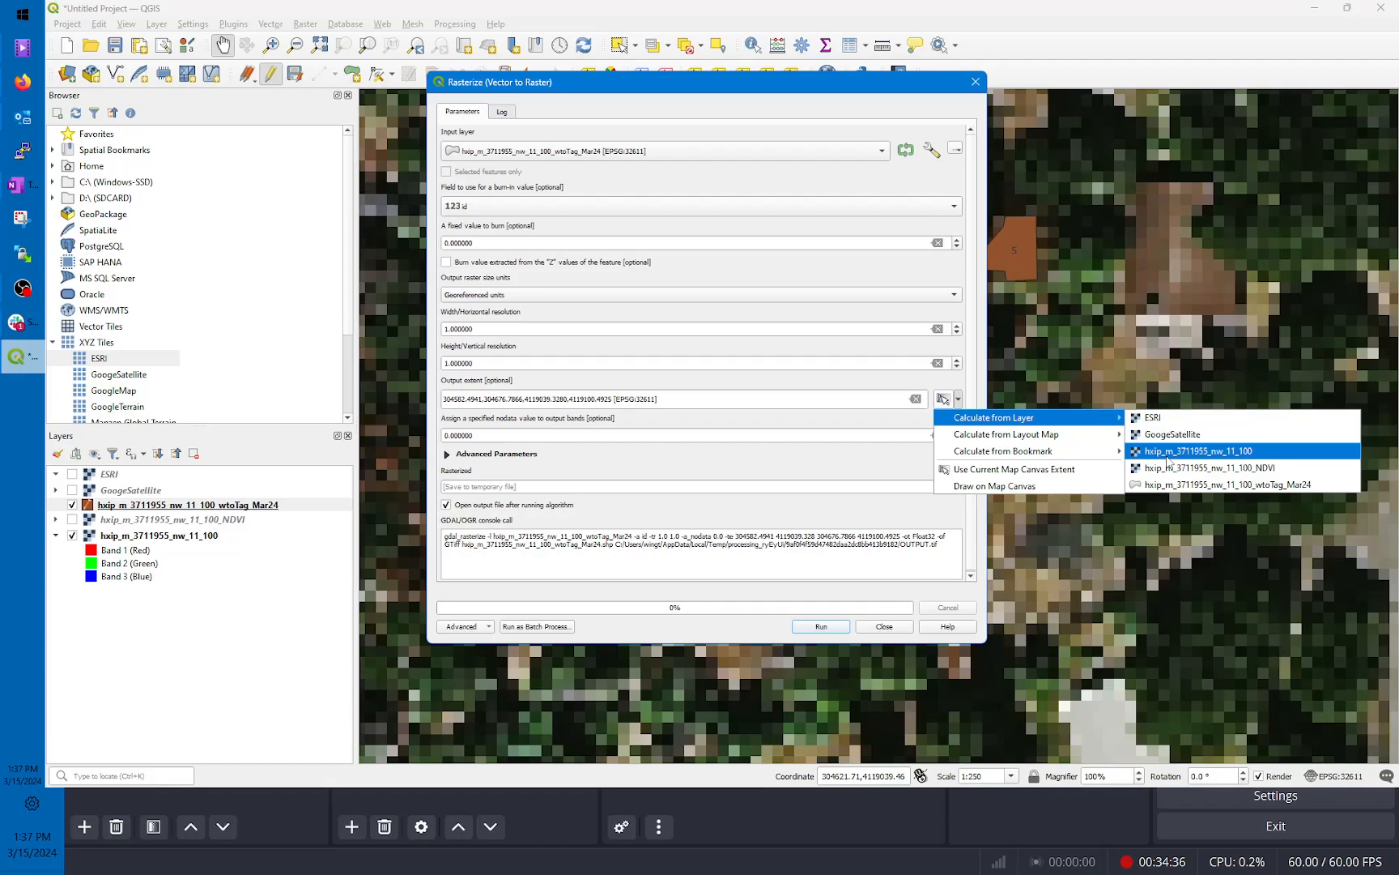
{"action": "left_click", "coordinate": [1167, 455]}
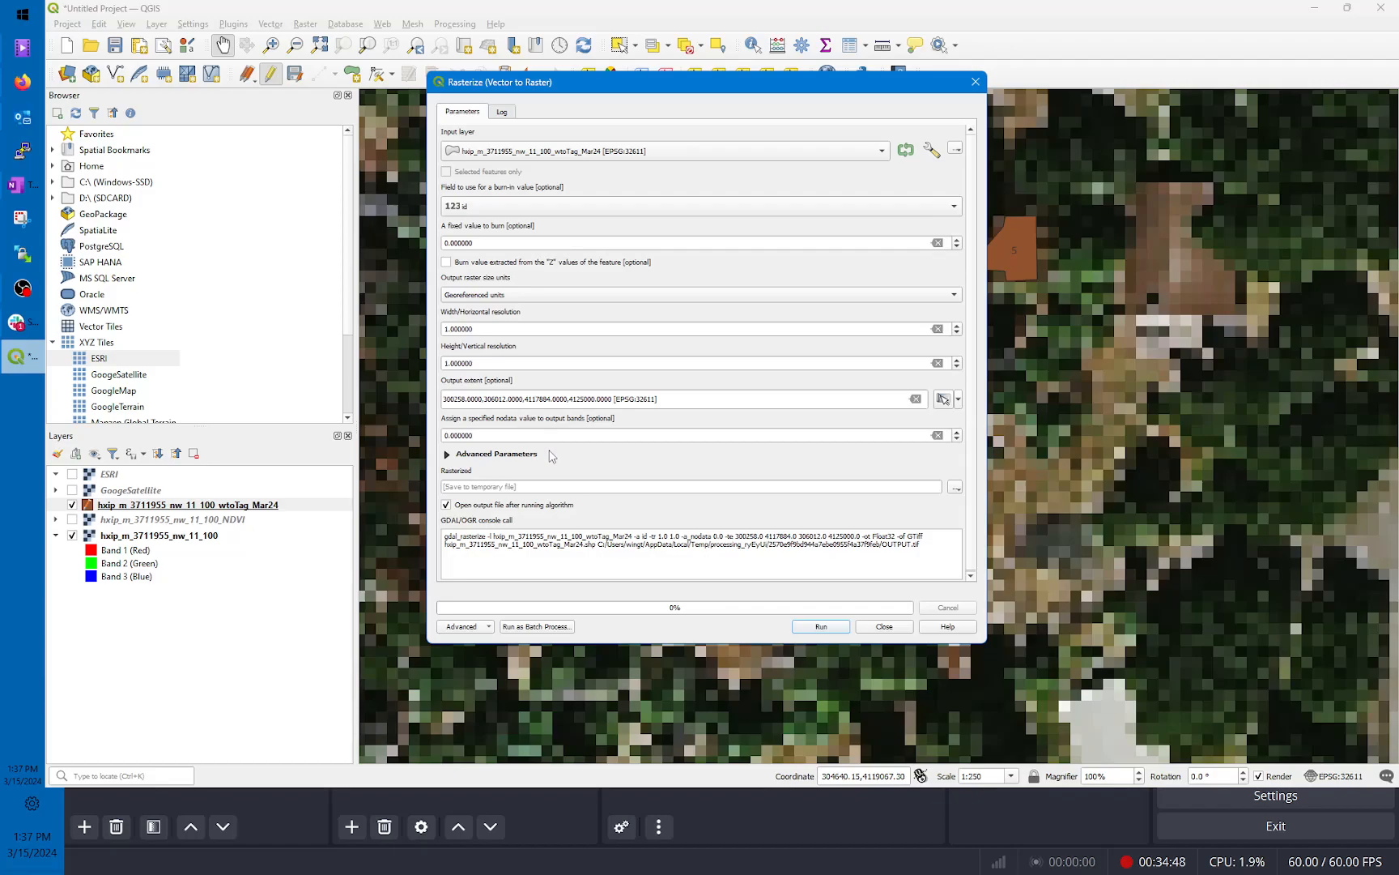
Step: Set the rasterized output file to hxip_m_3711955_nw_100_wtoTag_Mar24 in TIF format and run the conversion
{"action": "left_click", "coordinate": [957, 487]}
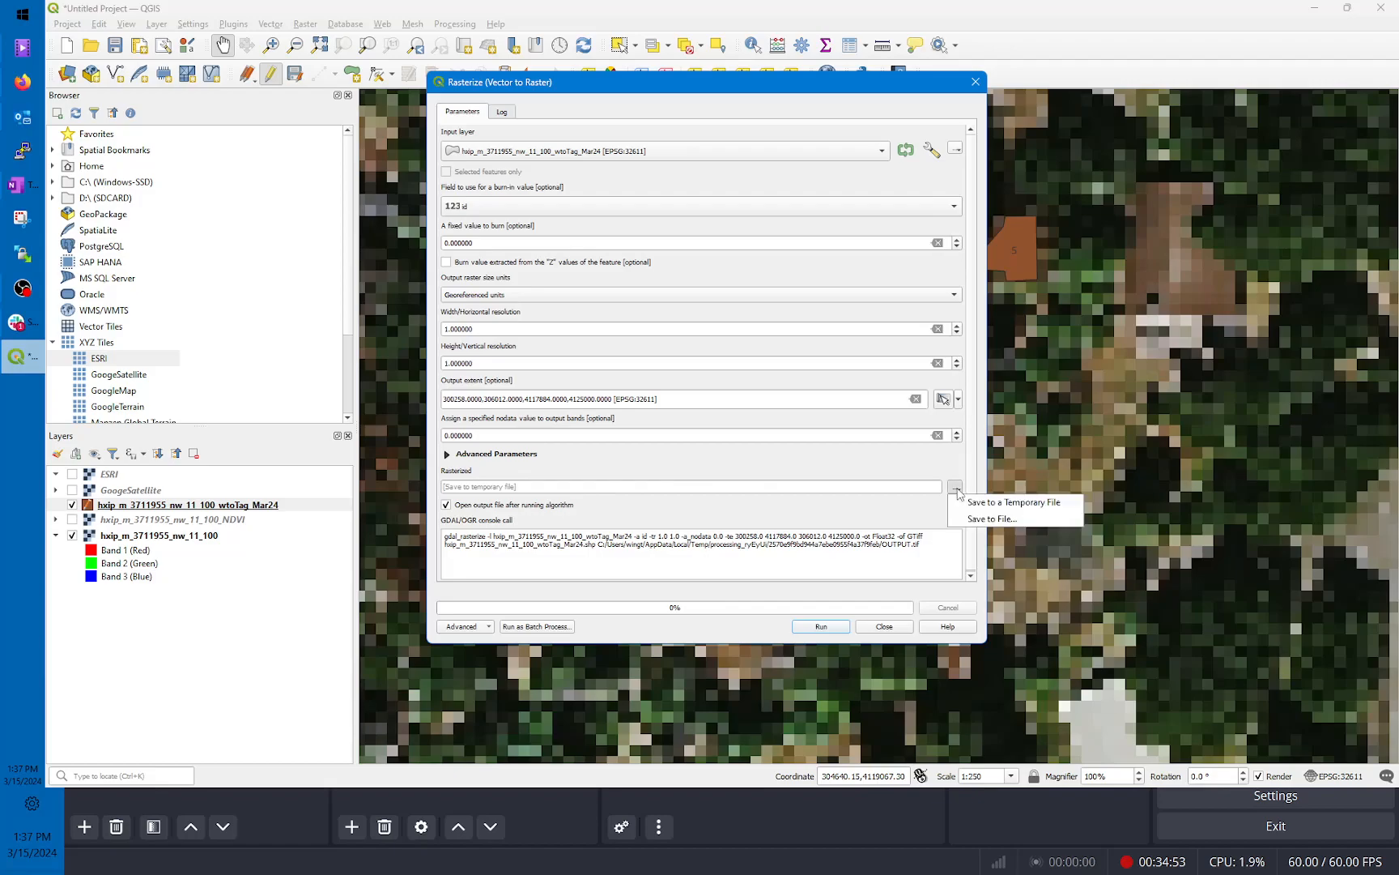
{"action": "left_click", "coordinate": [985, 520]}
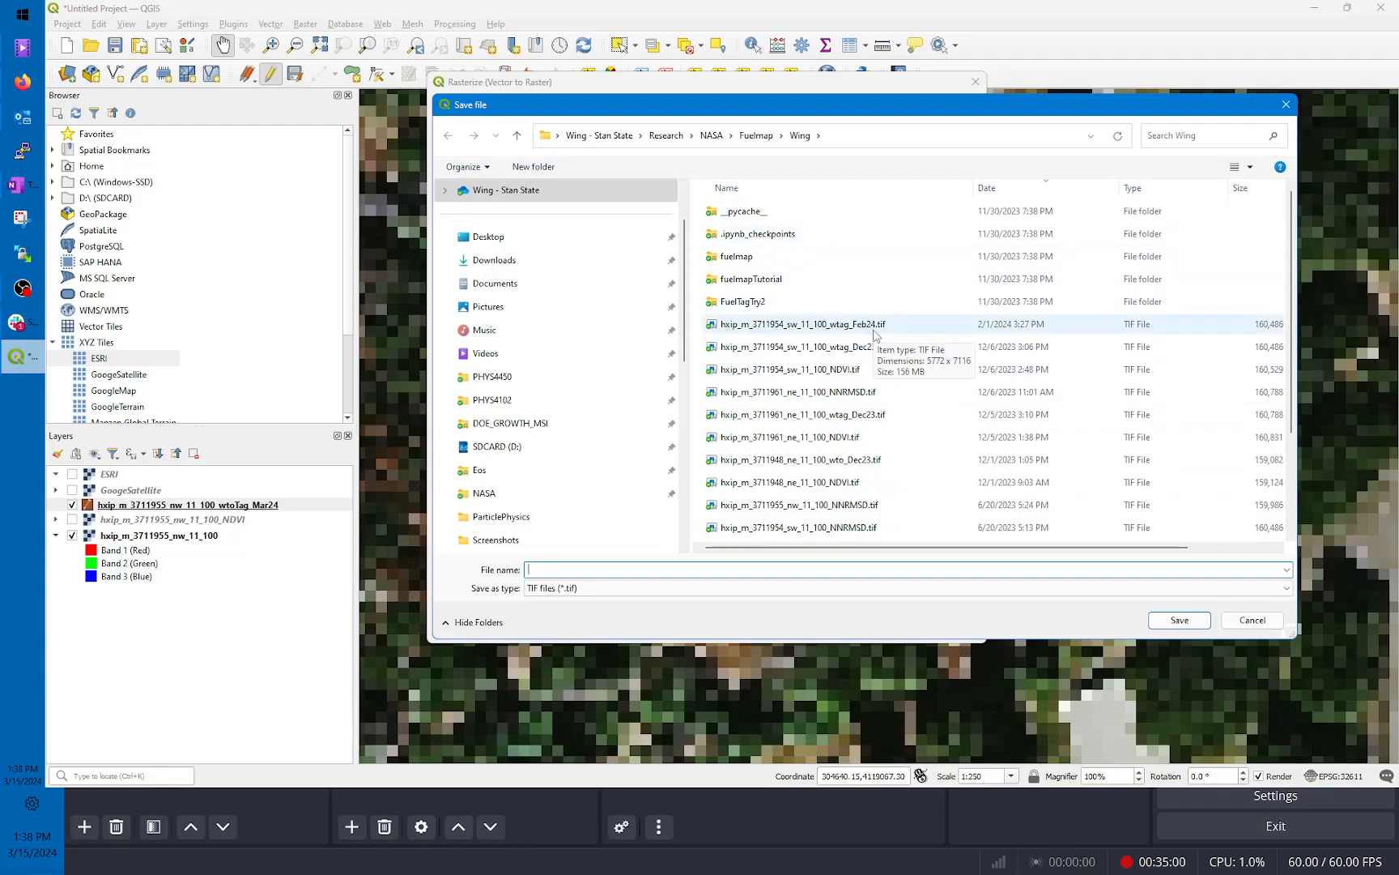
{"action": "scroll", "coordinate": [868, 437], "scroll_direction": "down", "scroll_amount": 2}
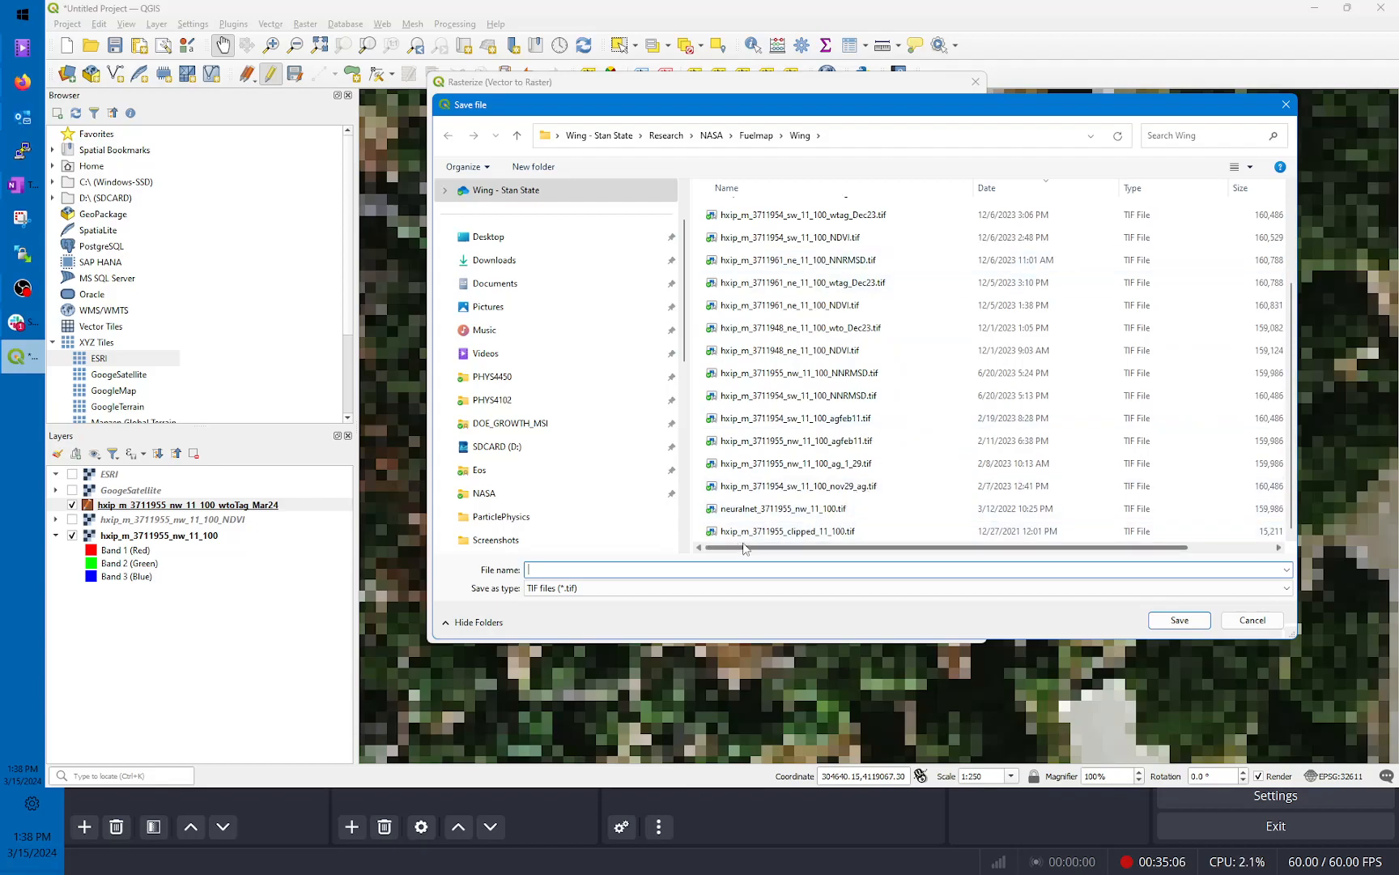
{"action": "type", "text": "hx"}
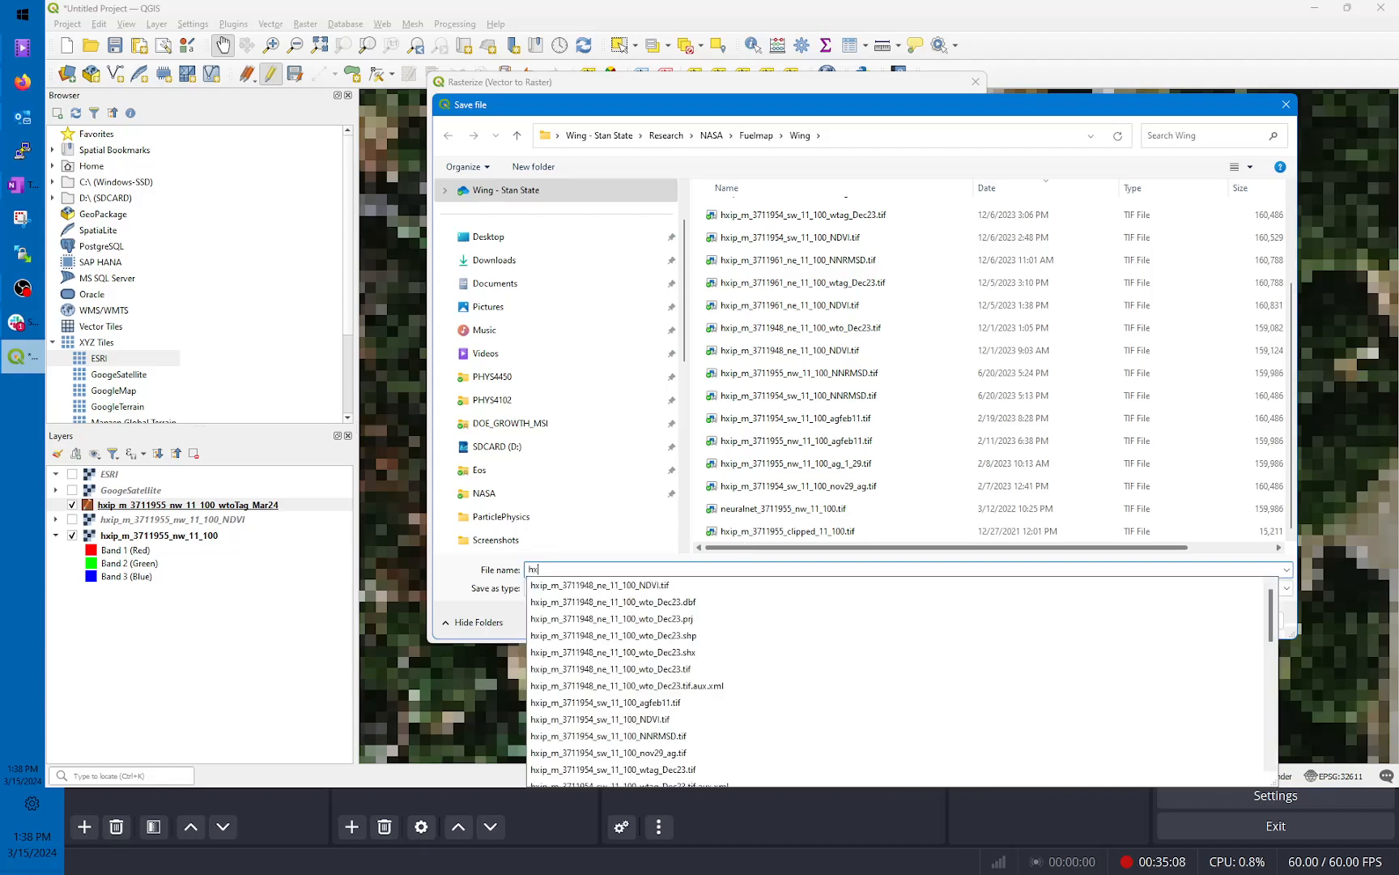
{"action": "type", "text": "ip_m_3711955_"}
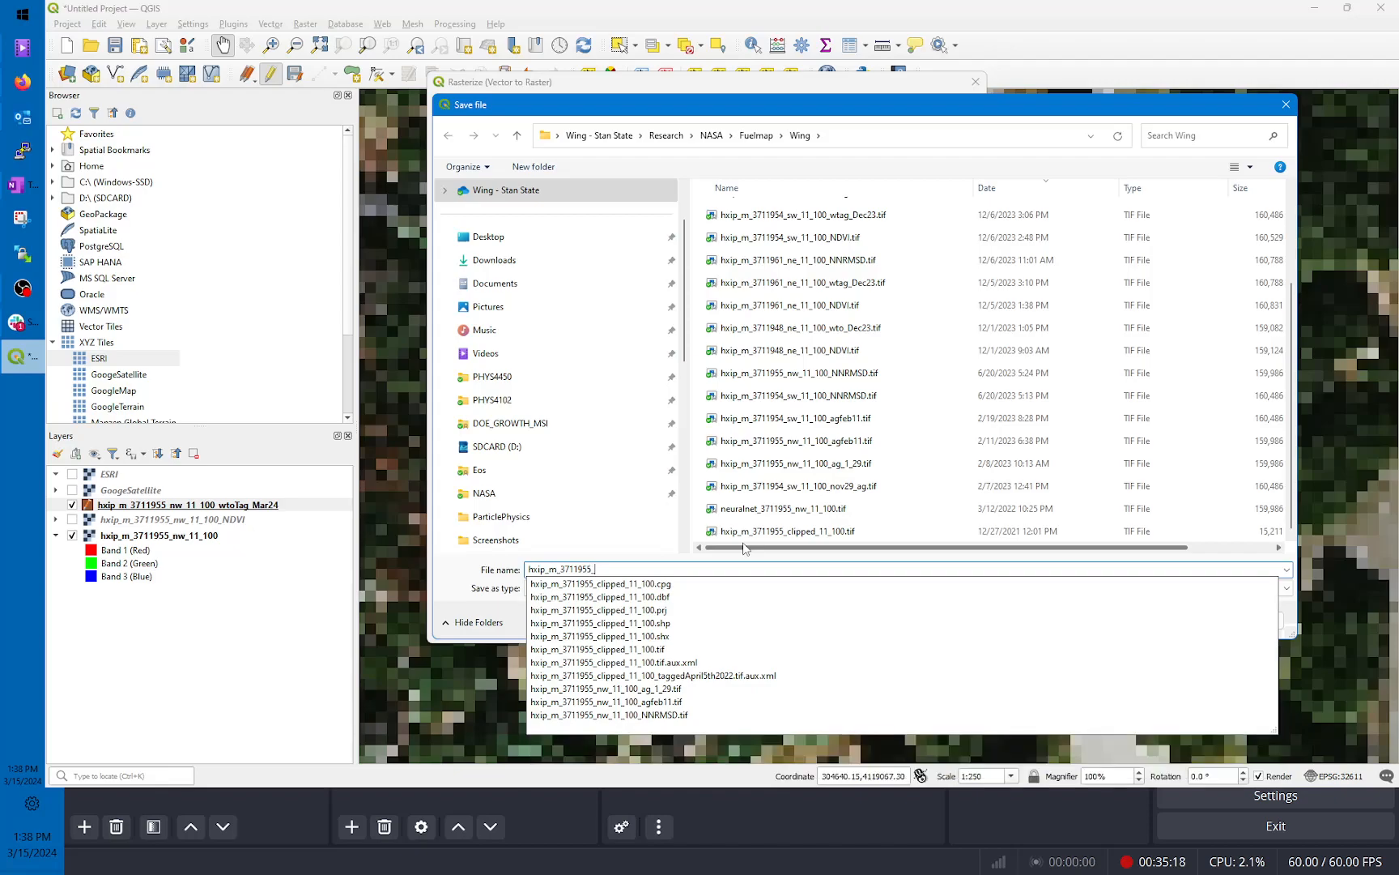
{"action": "type", "text": "nw"}
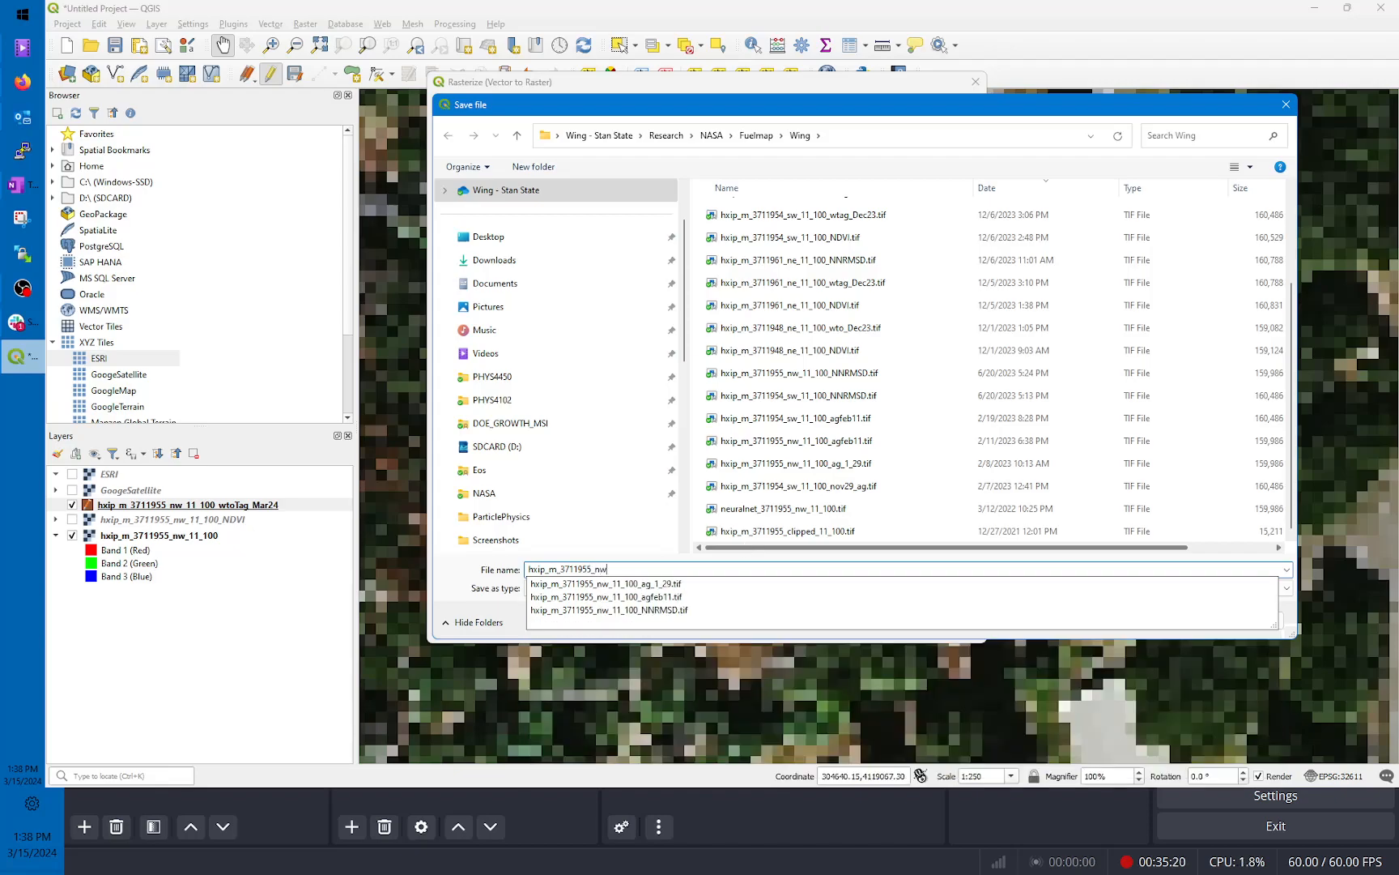
{"action": "type", "text": "_100"}
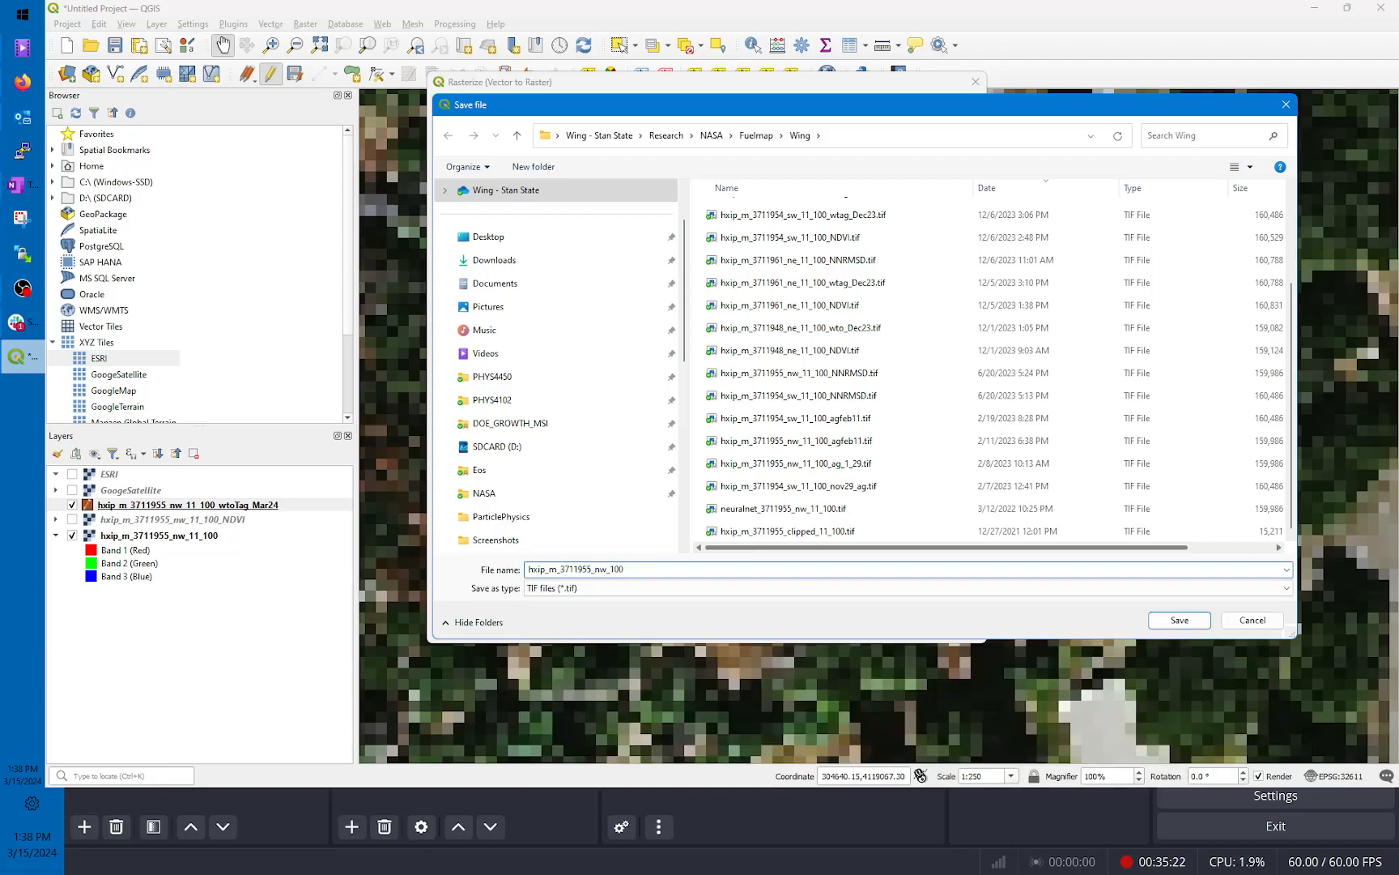
{"action": "type", "text": "_wtoTag_Mar24"}
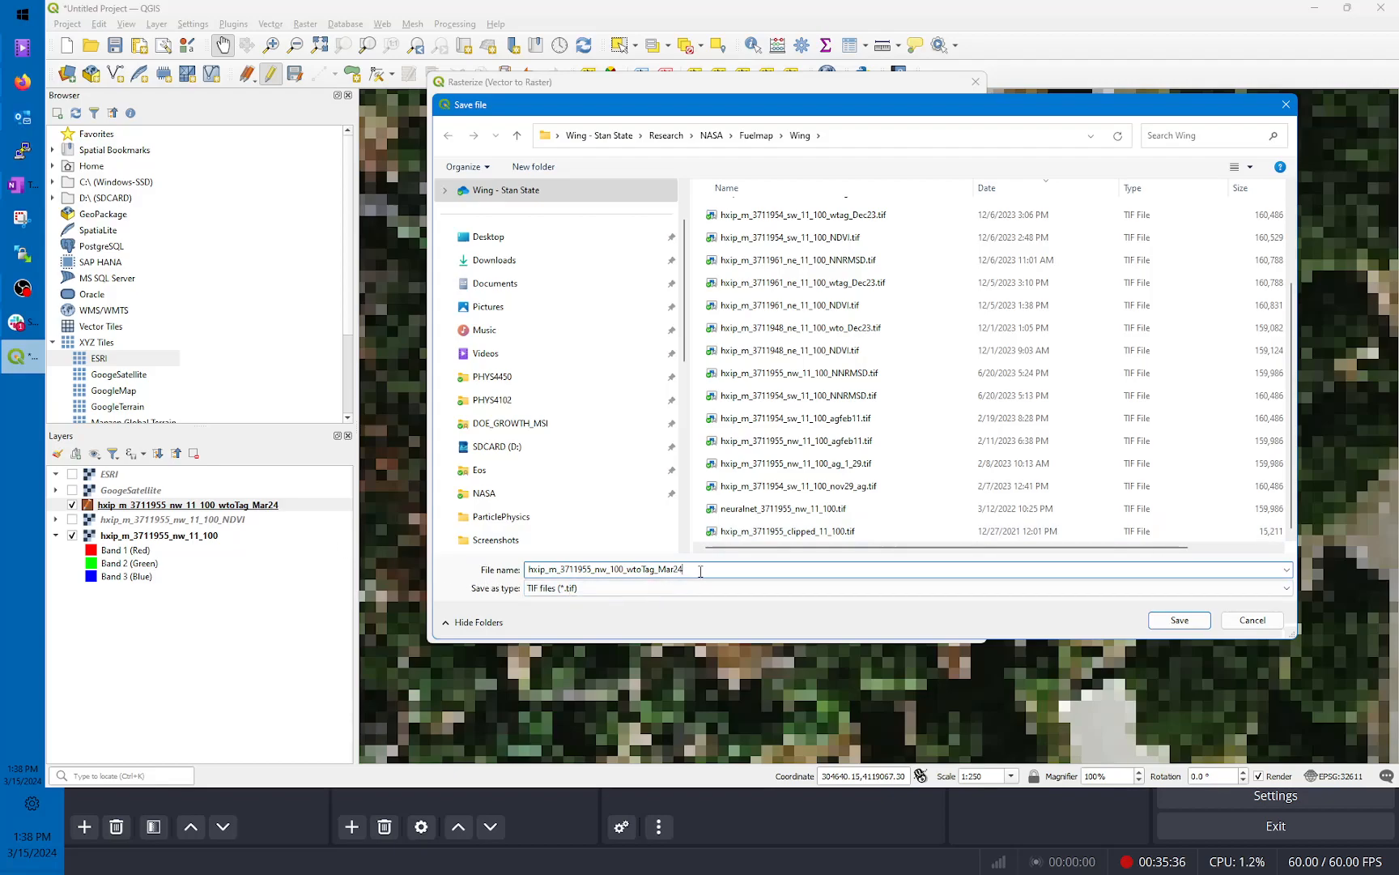
{"action": "left_click", "coordinate": [1180, 621]}
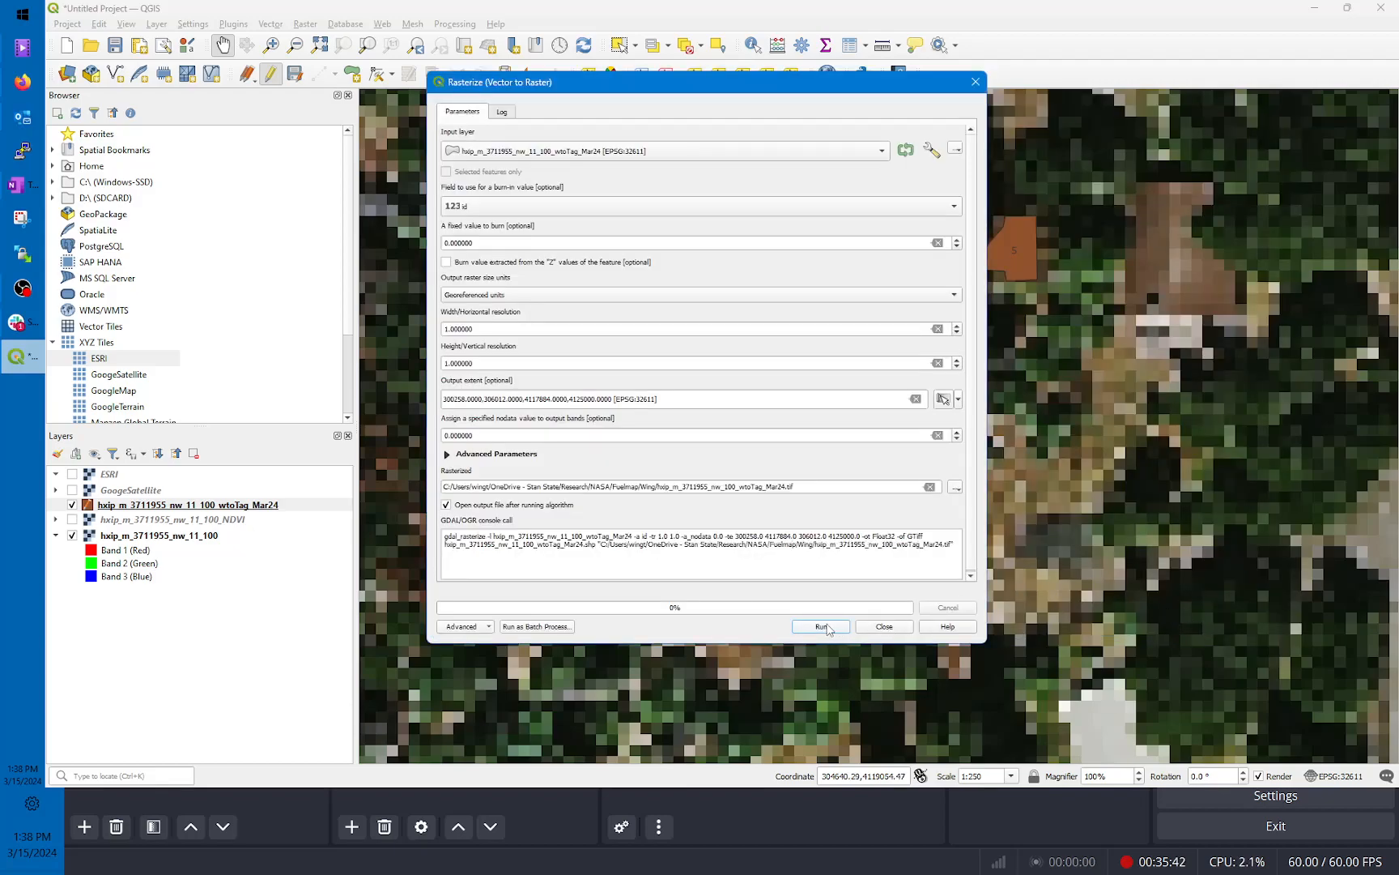
{"action": "left_click", "coordinate": [831, 627]}
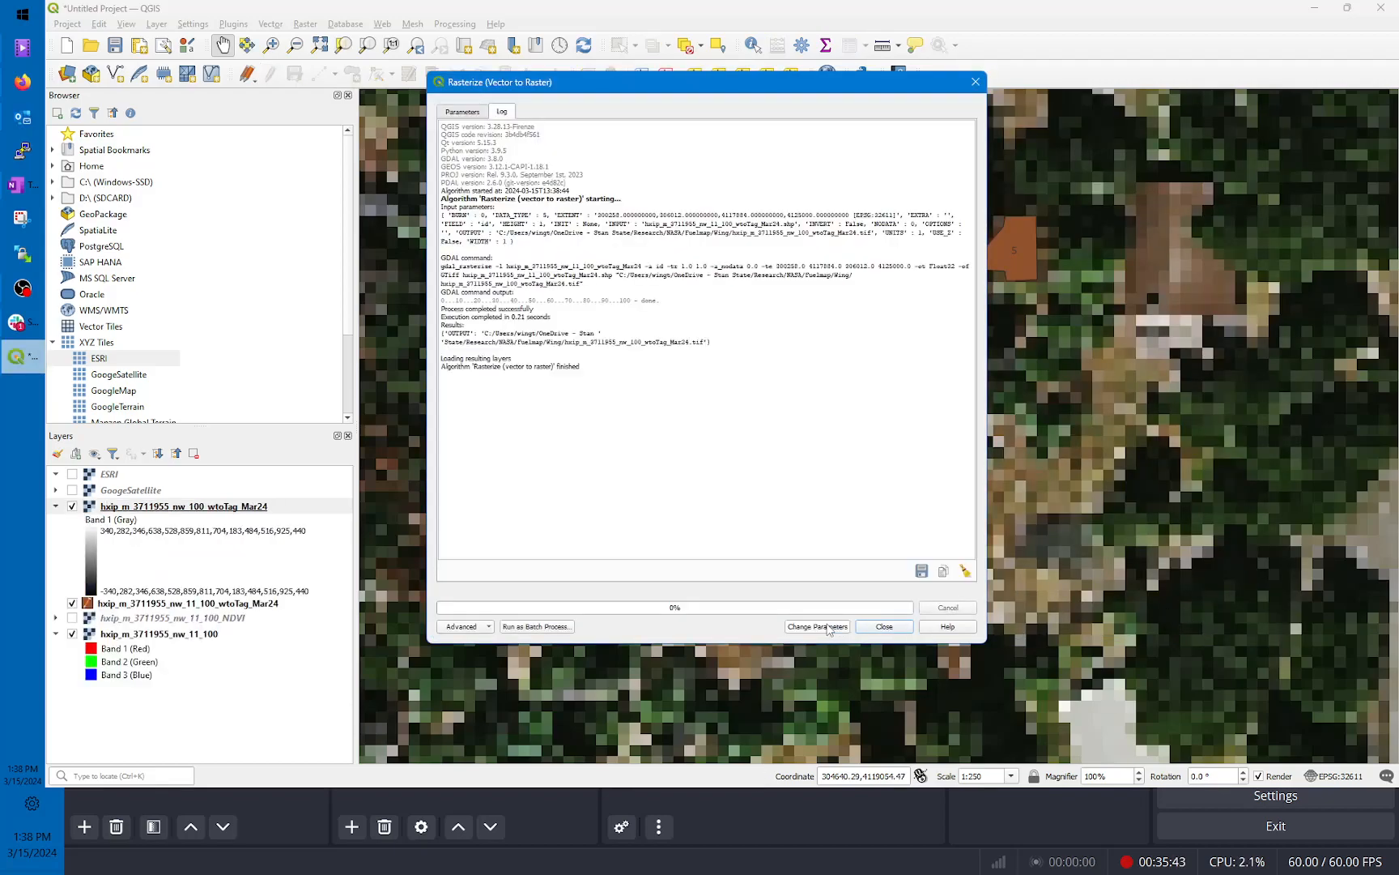
{"action": "left_click", "coordinate": [884, 628]}
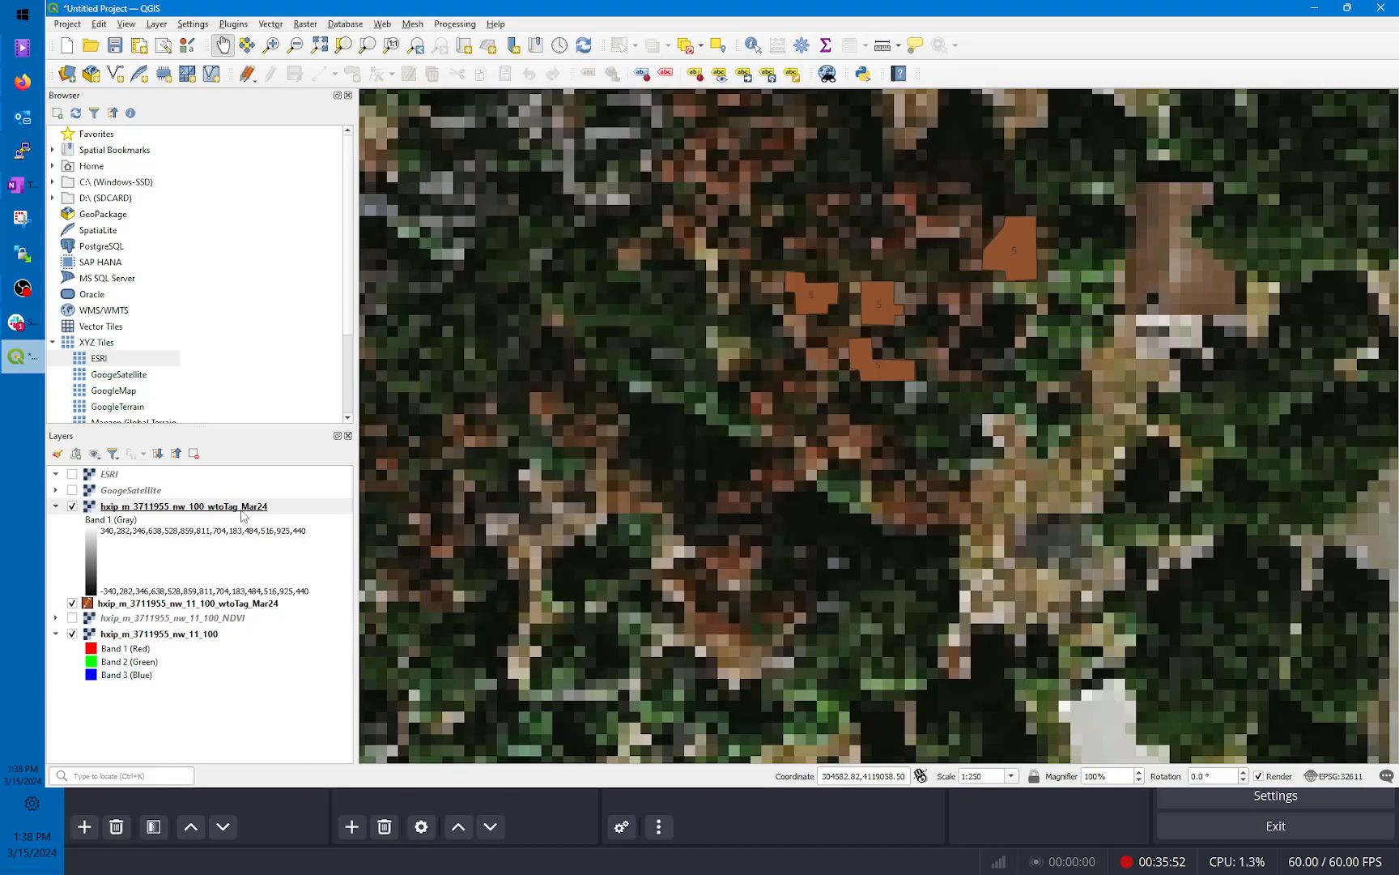
Step: Toggle the rasterized tag layer on and off with the tag polygons and aerial tile hidden to check its content
{"action": "scroll", "coordinate": [854, 519], "scroll_direction": "down", "scroll_amount": 1}
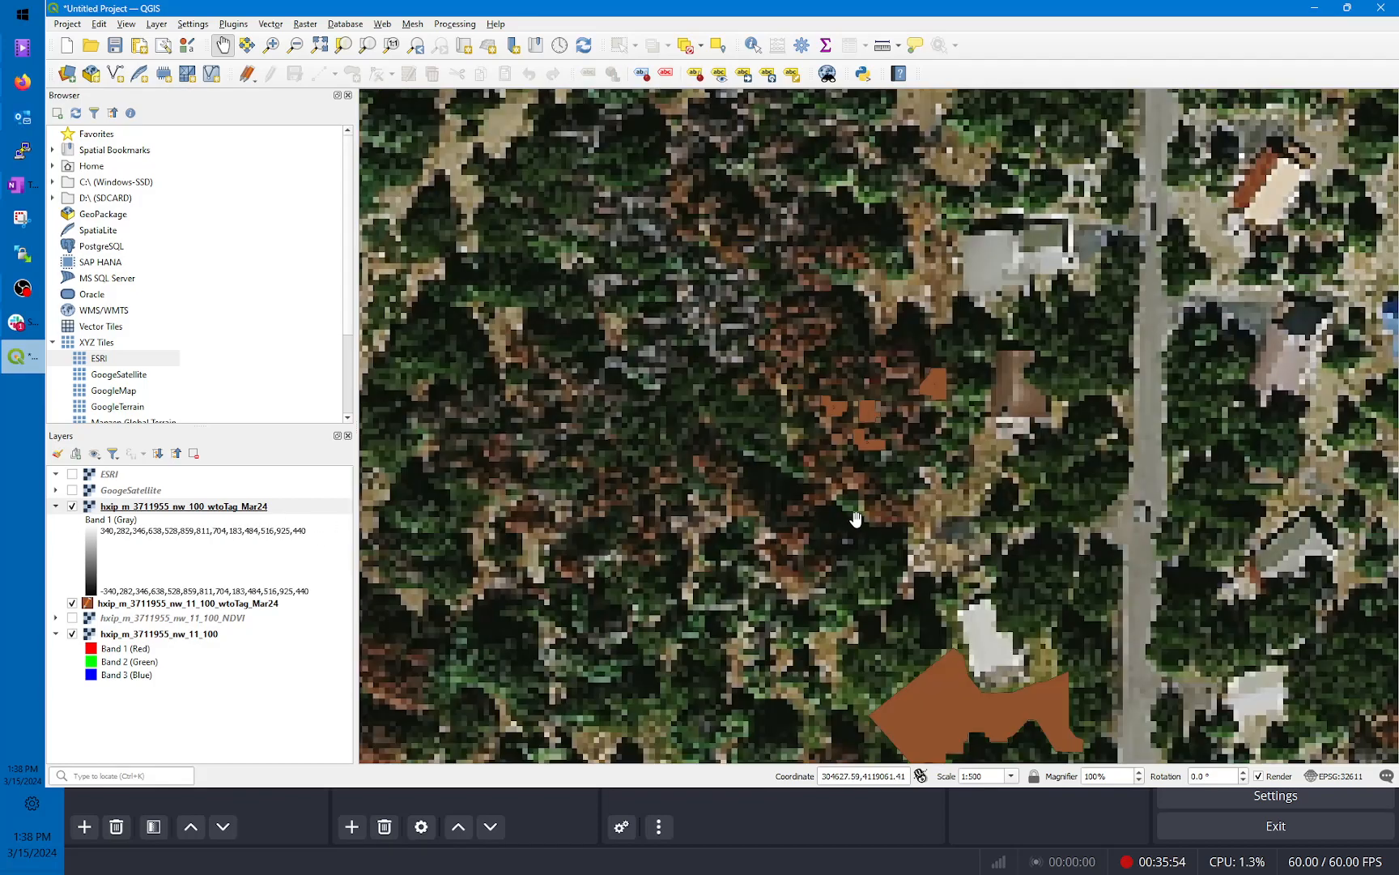
{"action": "left_click", "coordinate": [72, 506]}
{"action": "left_click", "coordinate": [72, 506]}
{"action": "left_click", "coordinate": [72, 506]}
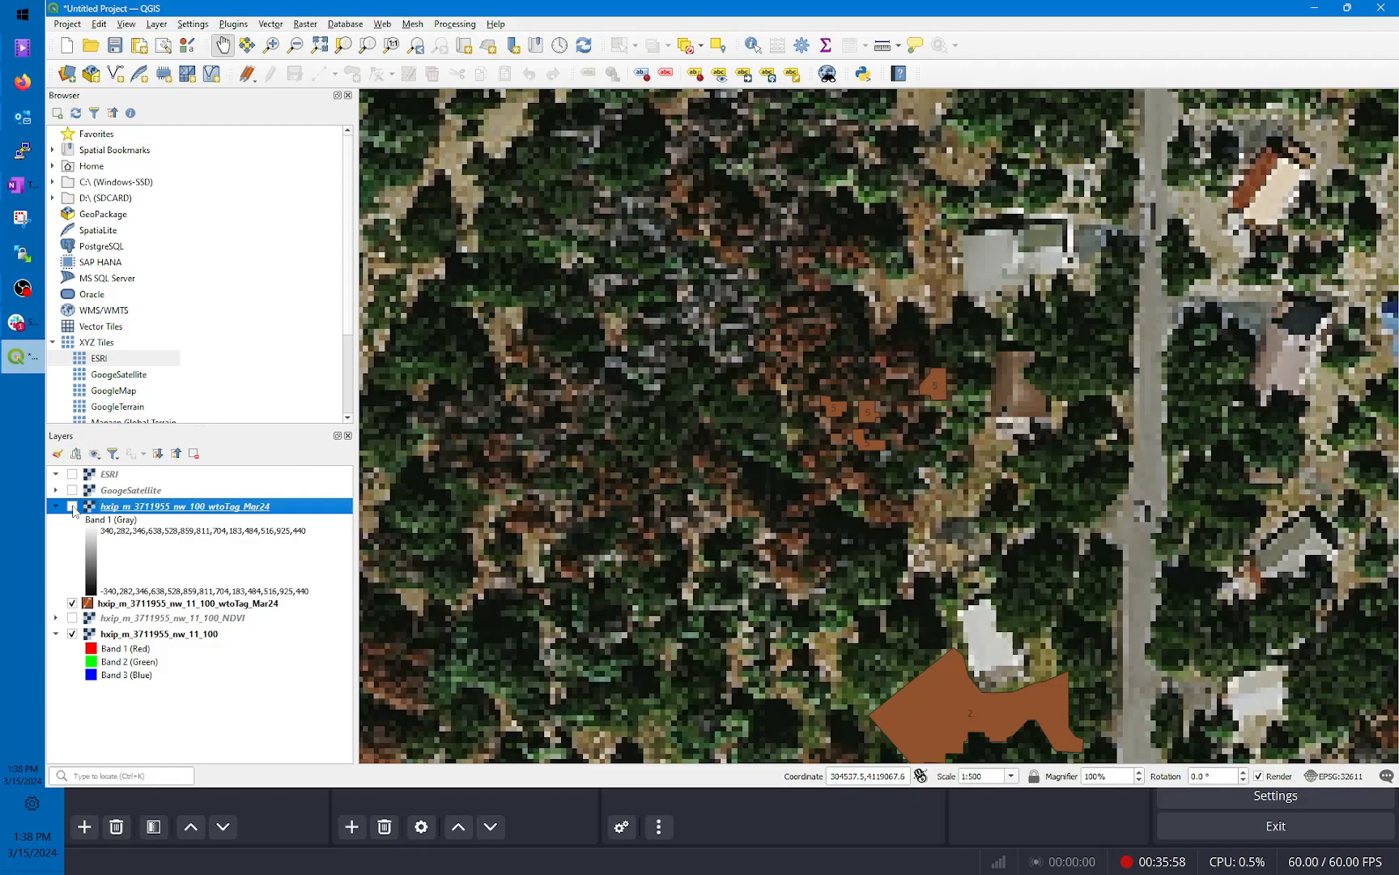
{"action": "left_click", "coordinate": [72, 603]}
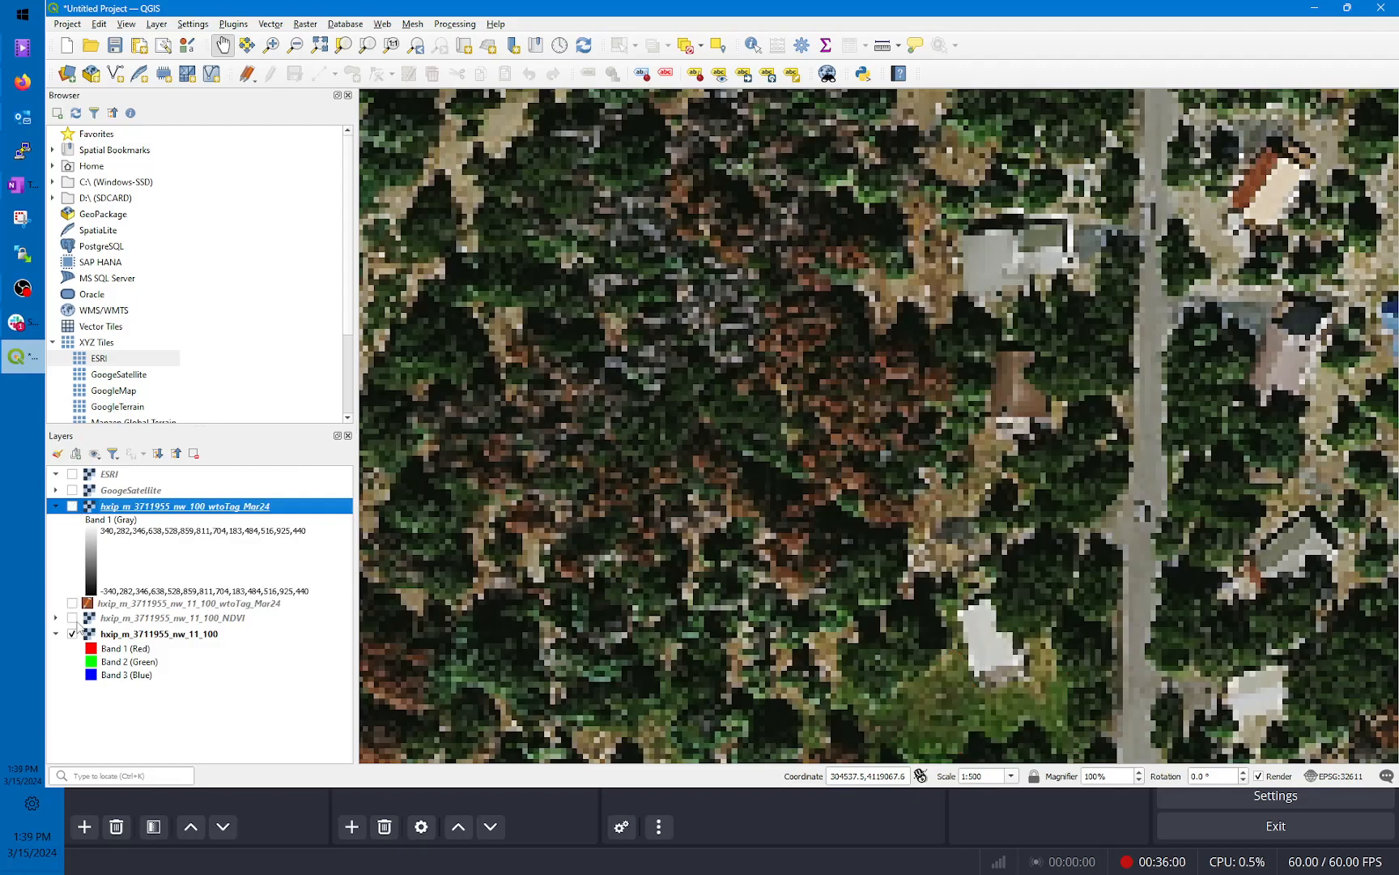
{"action": "left_click", "coordinate": [72, 633]}
{"action": "left_click", "coordinate": [72, 506]}
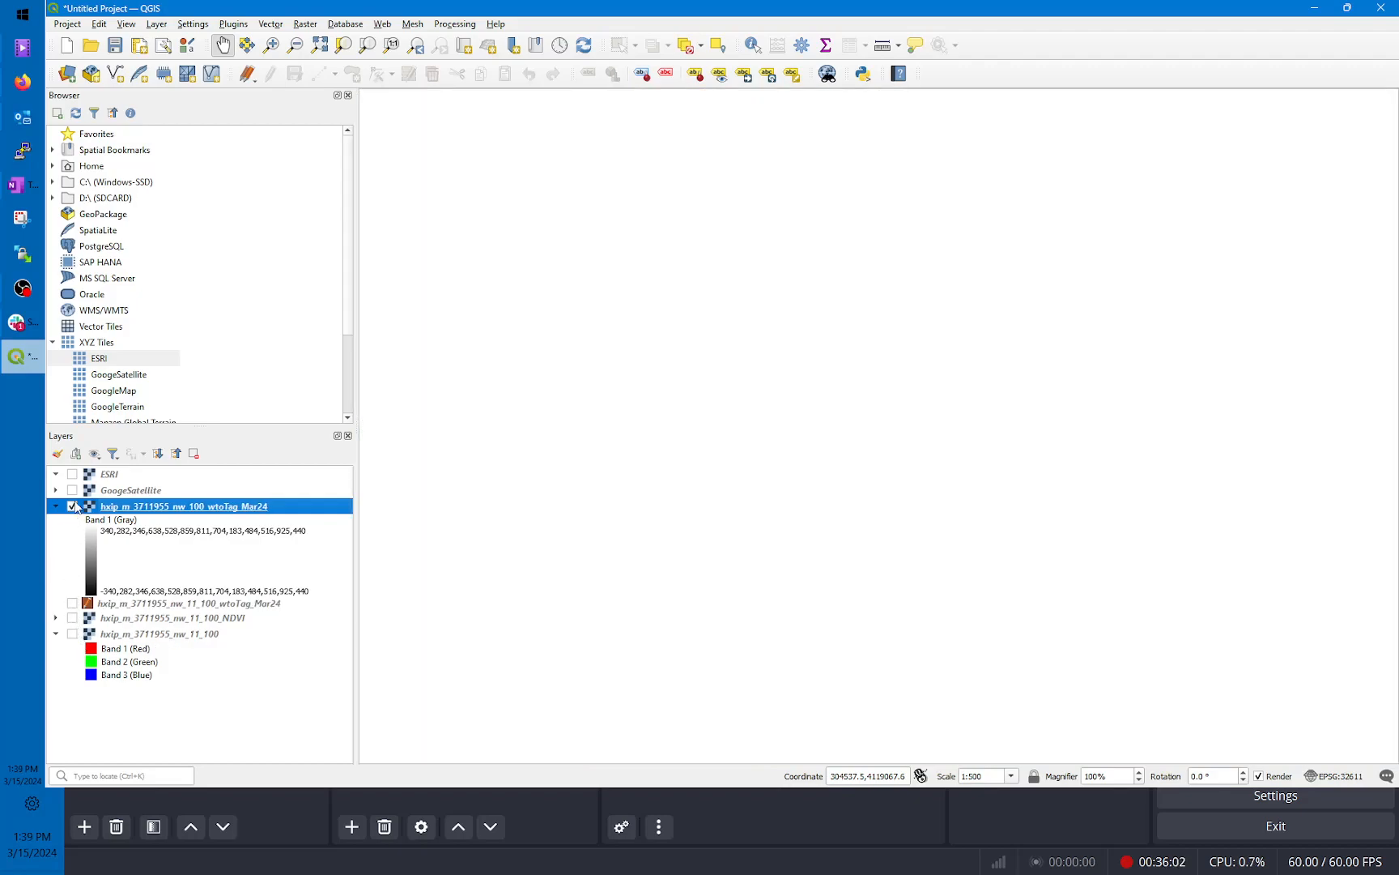
{"action": "left_click", "coordinate": [72, 506]}
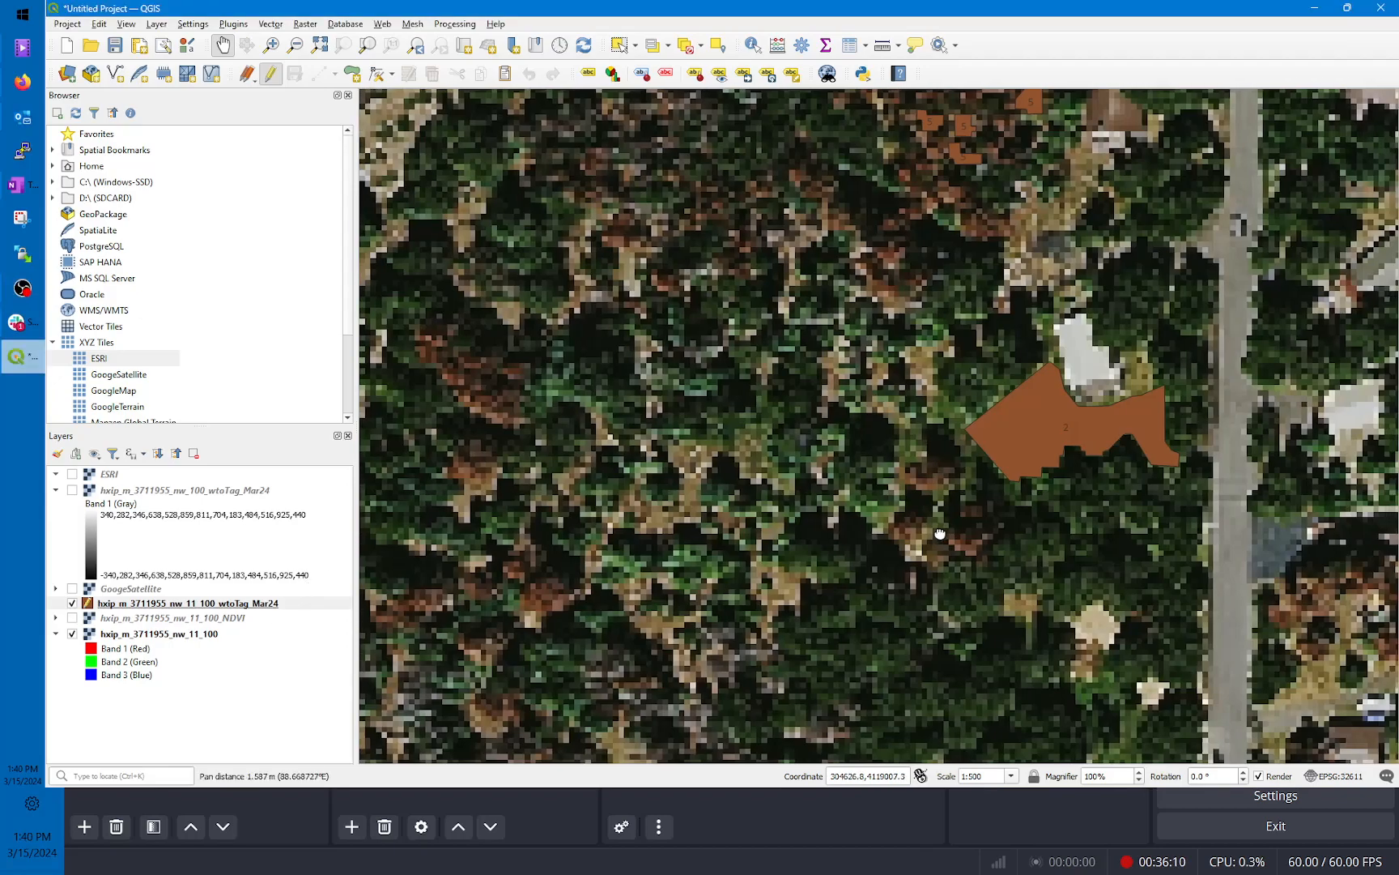
Step: Turn the rasterized tag layer back on around the tree tag beside the white-roofed building
{"action": "left_click_drag", "start_coordinate": [1045, 480], "coordinate": [825, 484]}
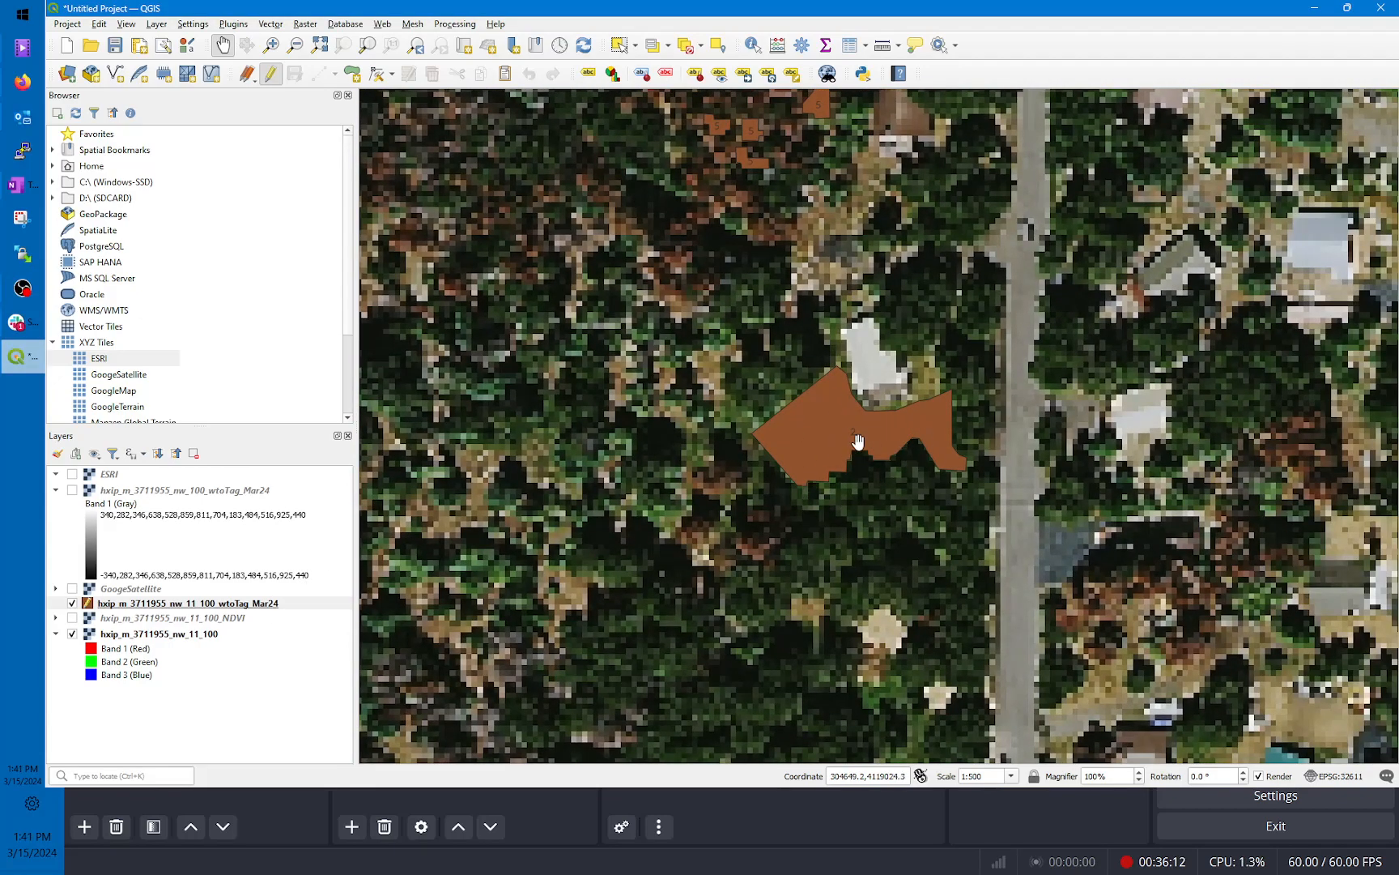
{"action": "left_click", "coordinate": [72, 491]}
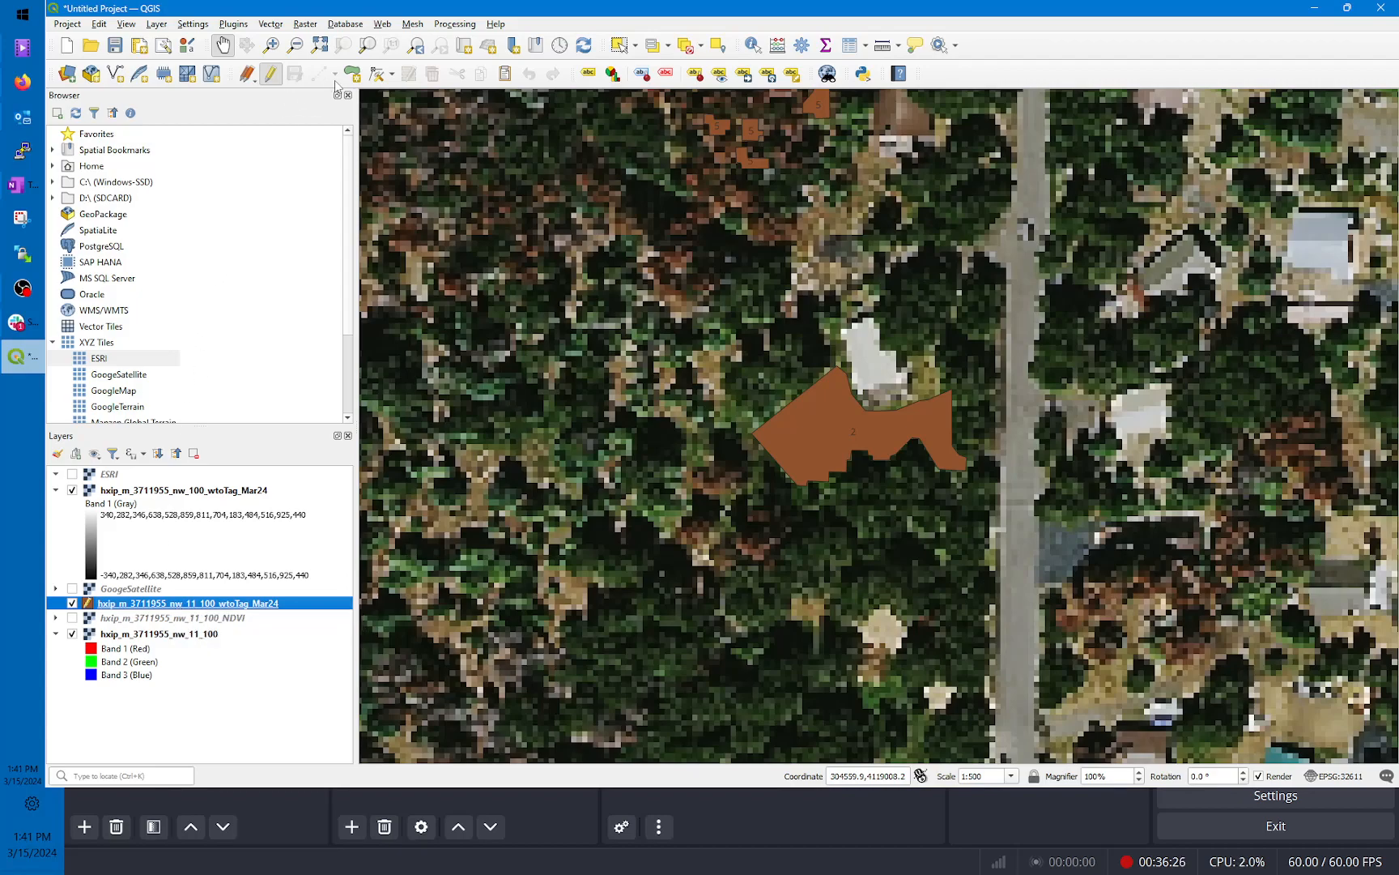
Step: Add a rectangular tag polygon about four by three pixels with id 5 on the reddish-brown patch northwest of the white-roofed building and save the edits
{"action": "left_click", "coordinate": [278, 84]}
{"action": "left_click", "coordinate": [275, 81]}
{"action": "left_click", "coordinate": [352, 74]}
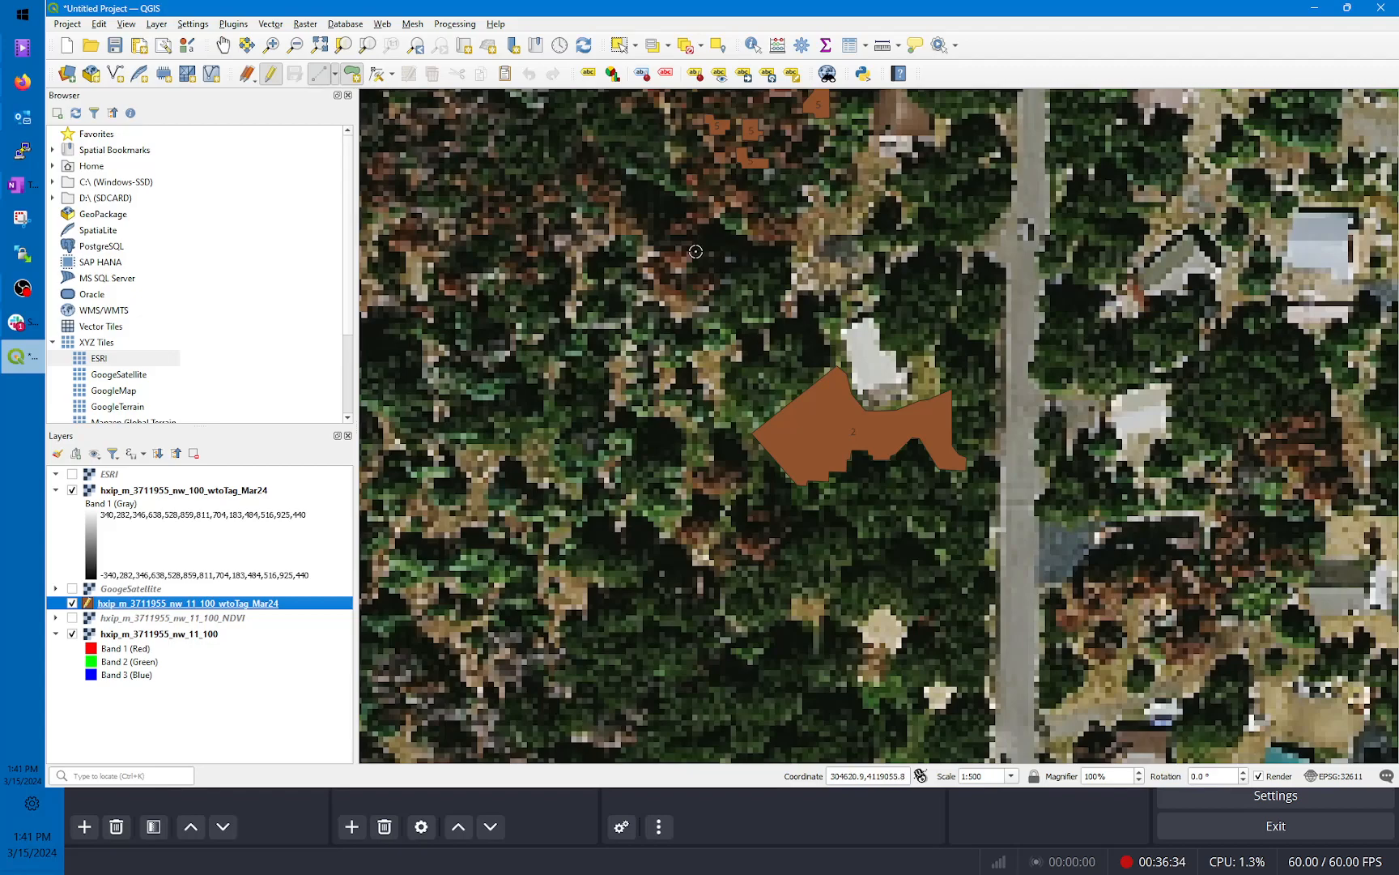
{"action": "scroll", "coordinate": [776, 237], "scroll_direction": "up", "scroll_amount": 2}
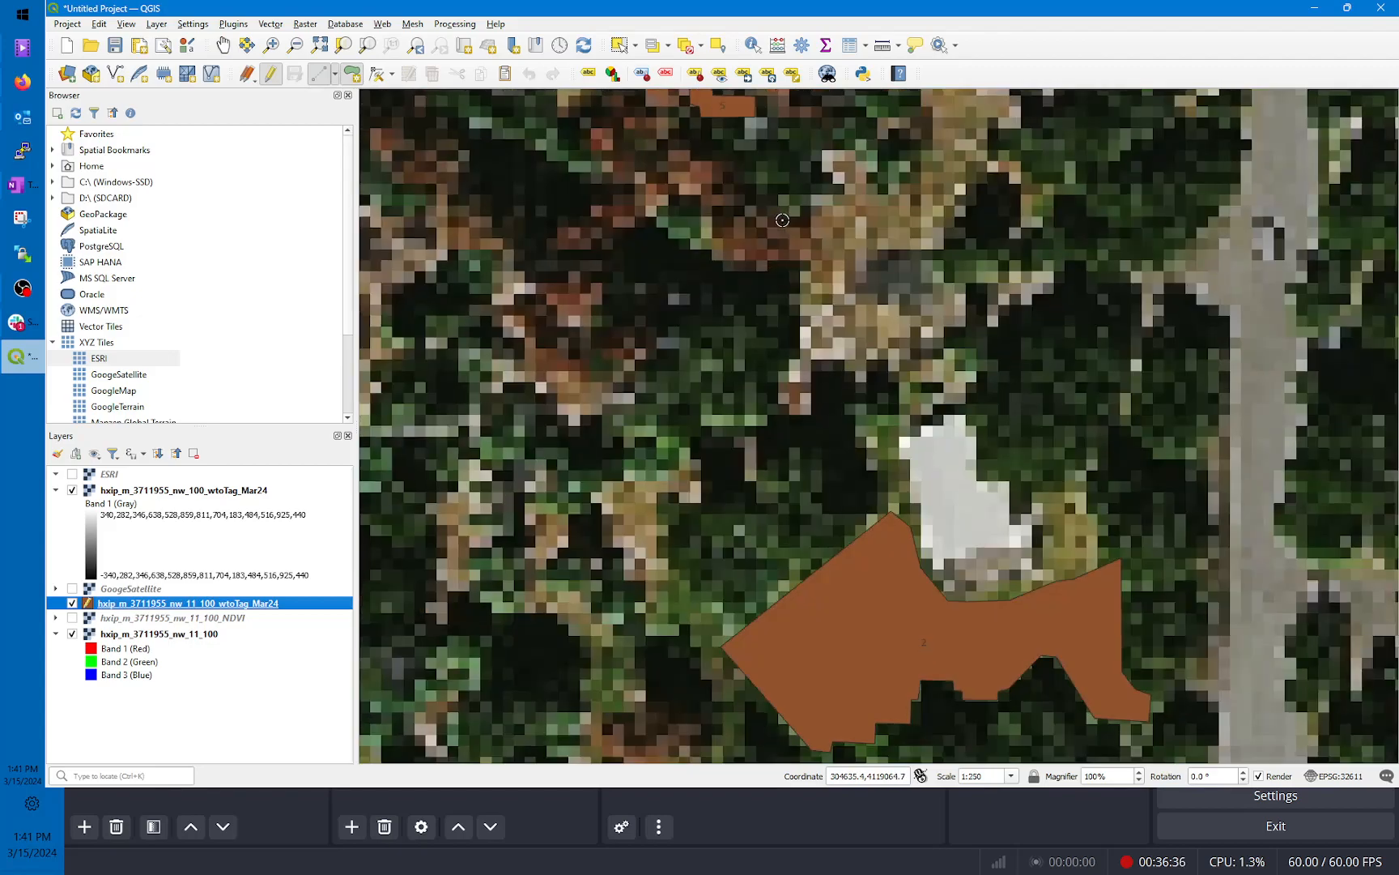
{"action": "left_click", "coordinate": [752, 298]}
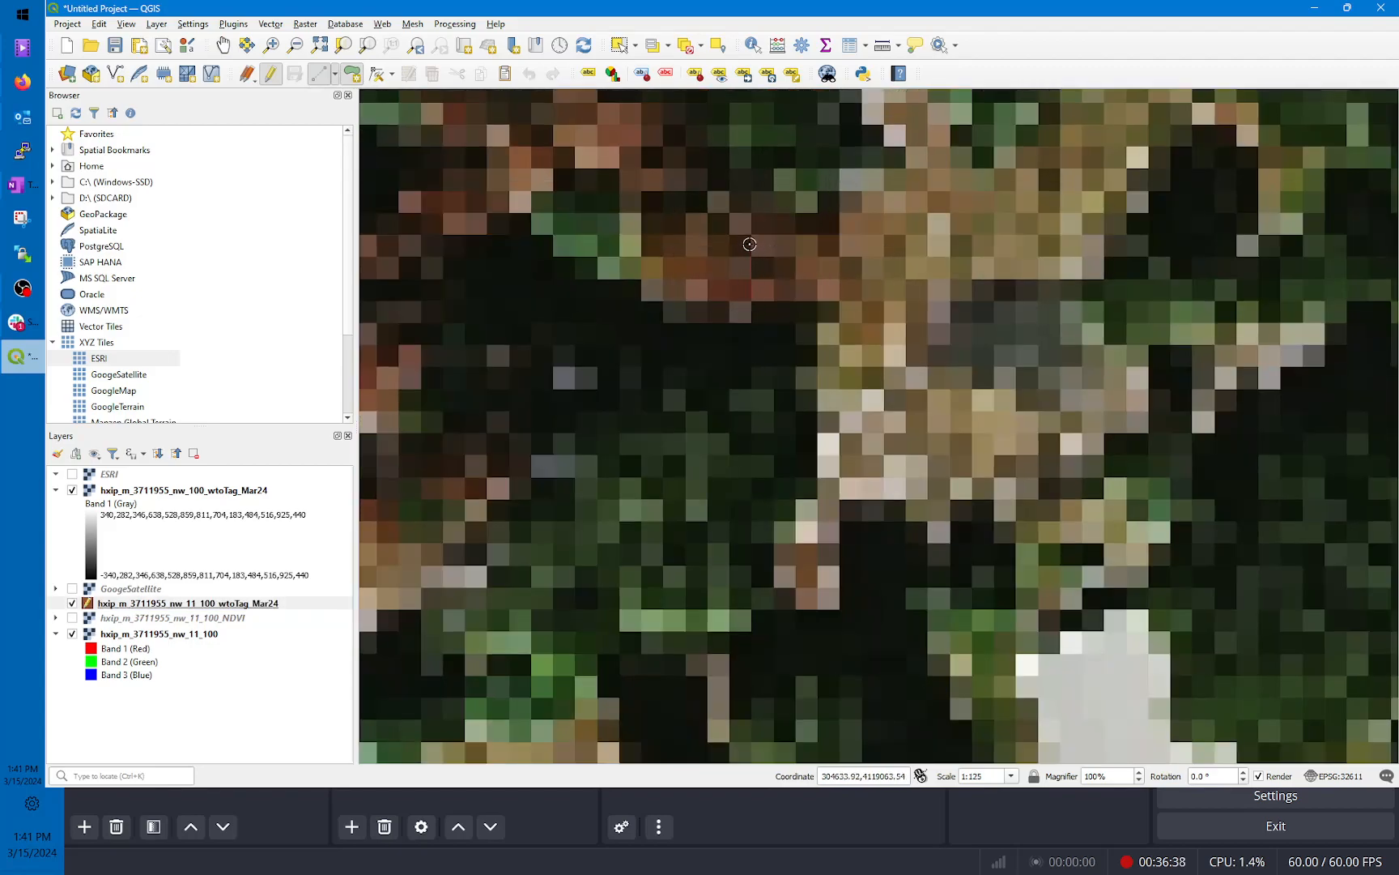
{"action": "left_click", "coordinate": [752, 236]}
{"action": "left_click", "coordinate": [664, 235]}
{"action": "left_click", "coordinate": [666, 298]}
{"action": "right_click", "coordinate": [689, 286]}
{"action": "type", "text": "5"}
{"action": "left_click", "coordinate": [777, 669]}
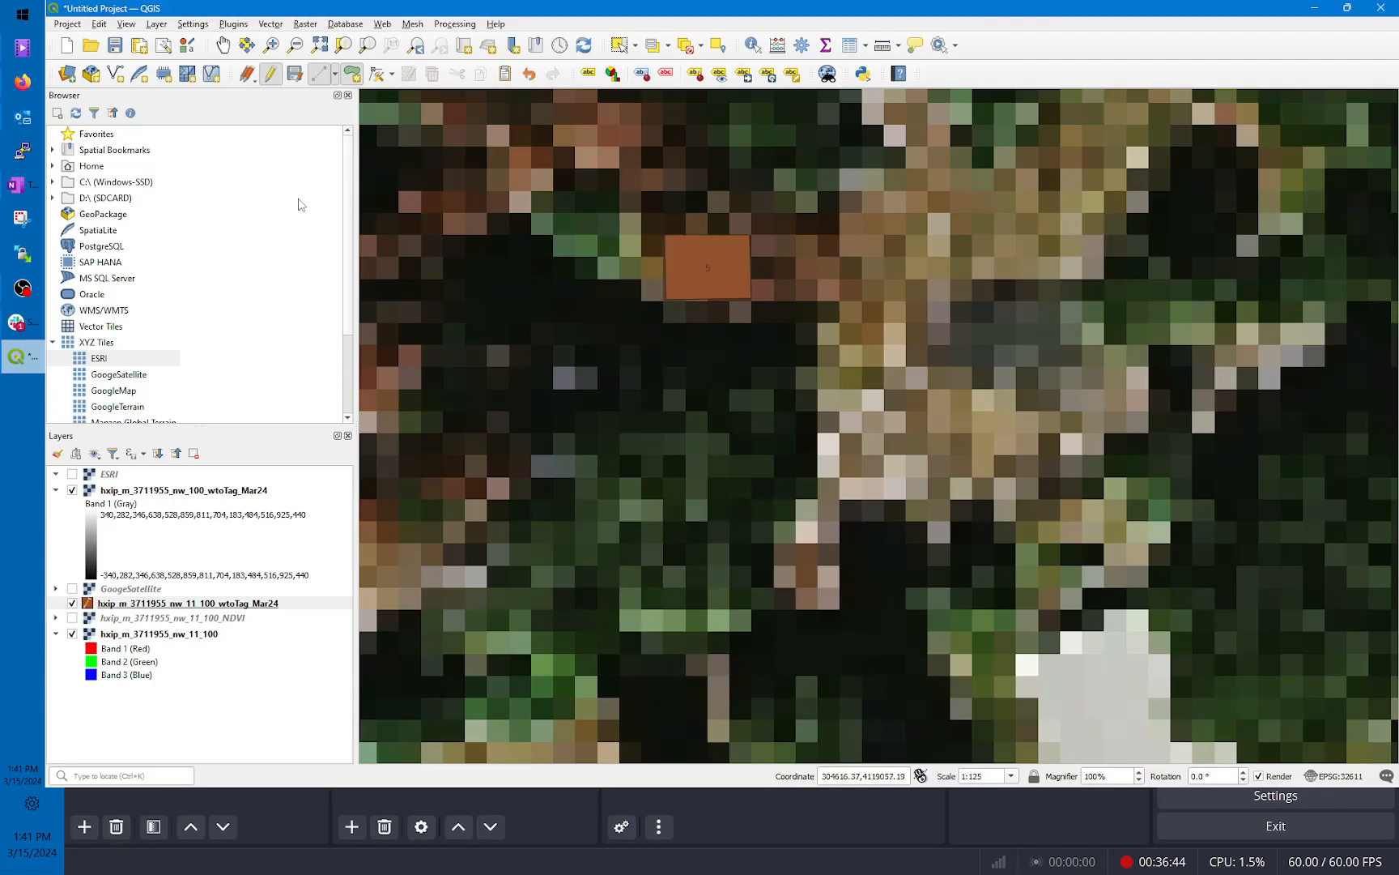
{"action": "left_click", "coordinate": [296, 78]}
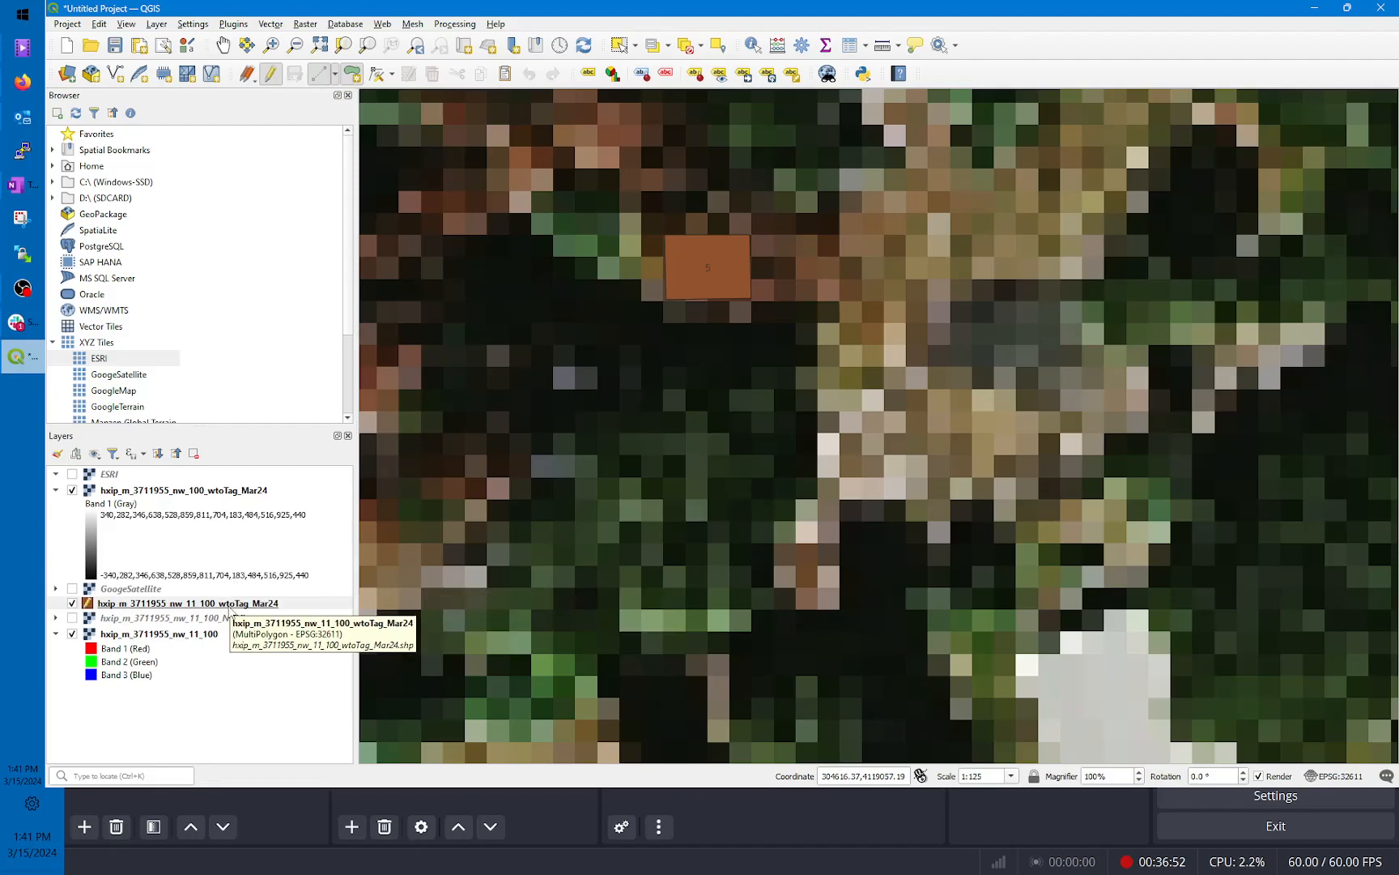
Step: Hide the outdated raster layer hxip_m_3711955_nw_100_wtoTag_Mar24 and remove it from the project
{"action": "left_click", "coordinate": [72, 490]}
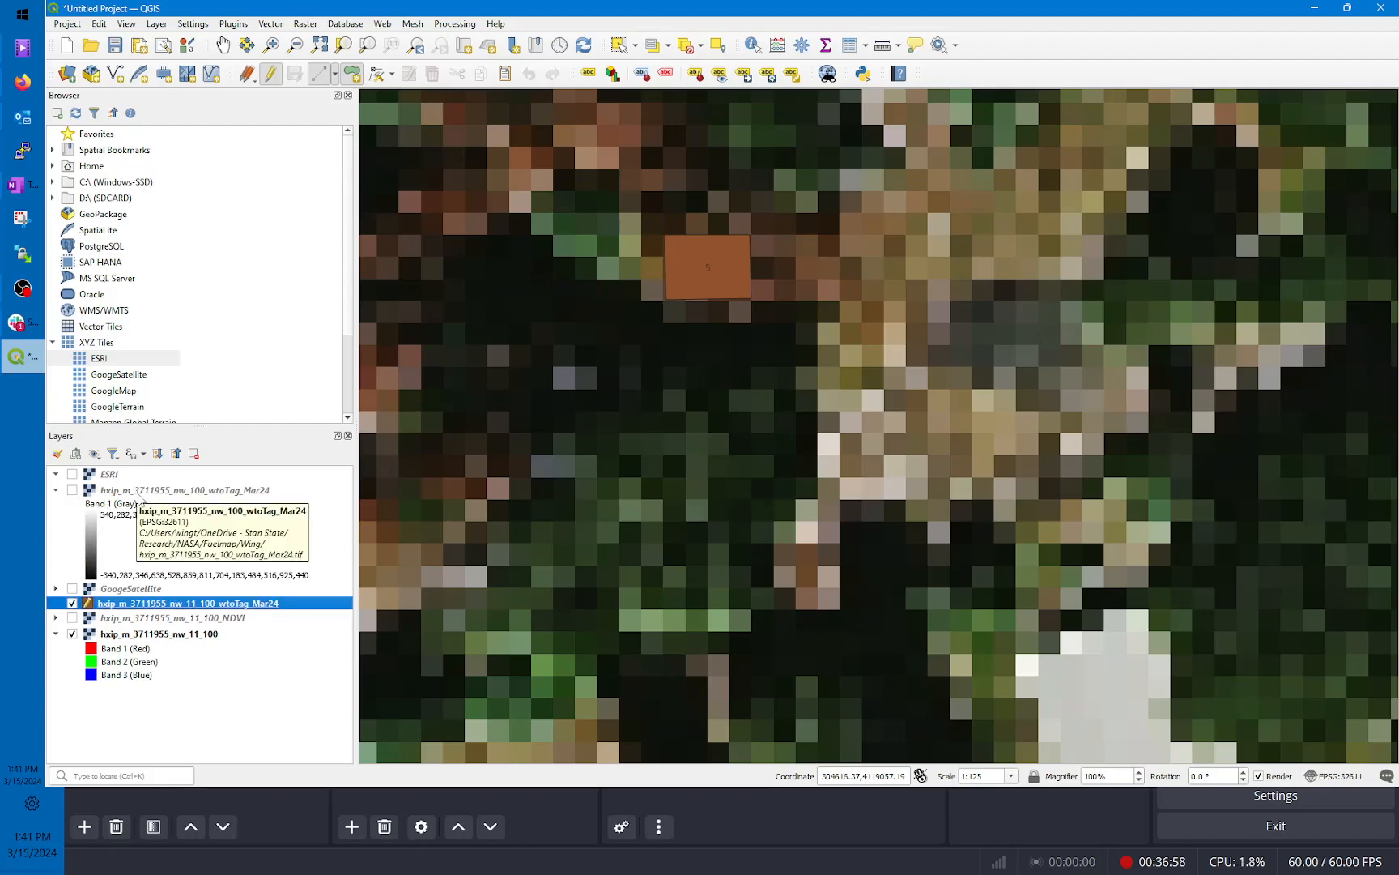
{"action": "left_click", "coordinate": [142, 496]}
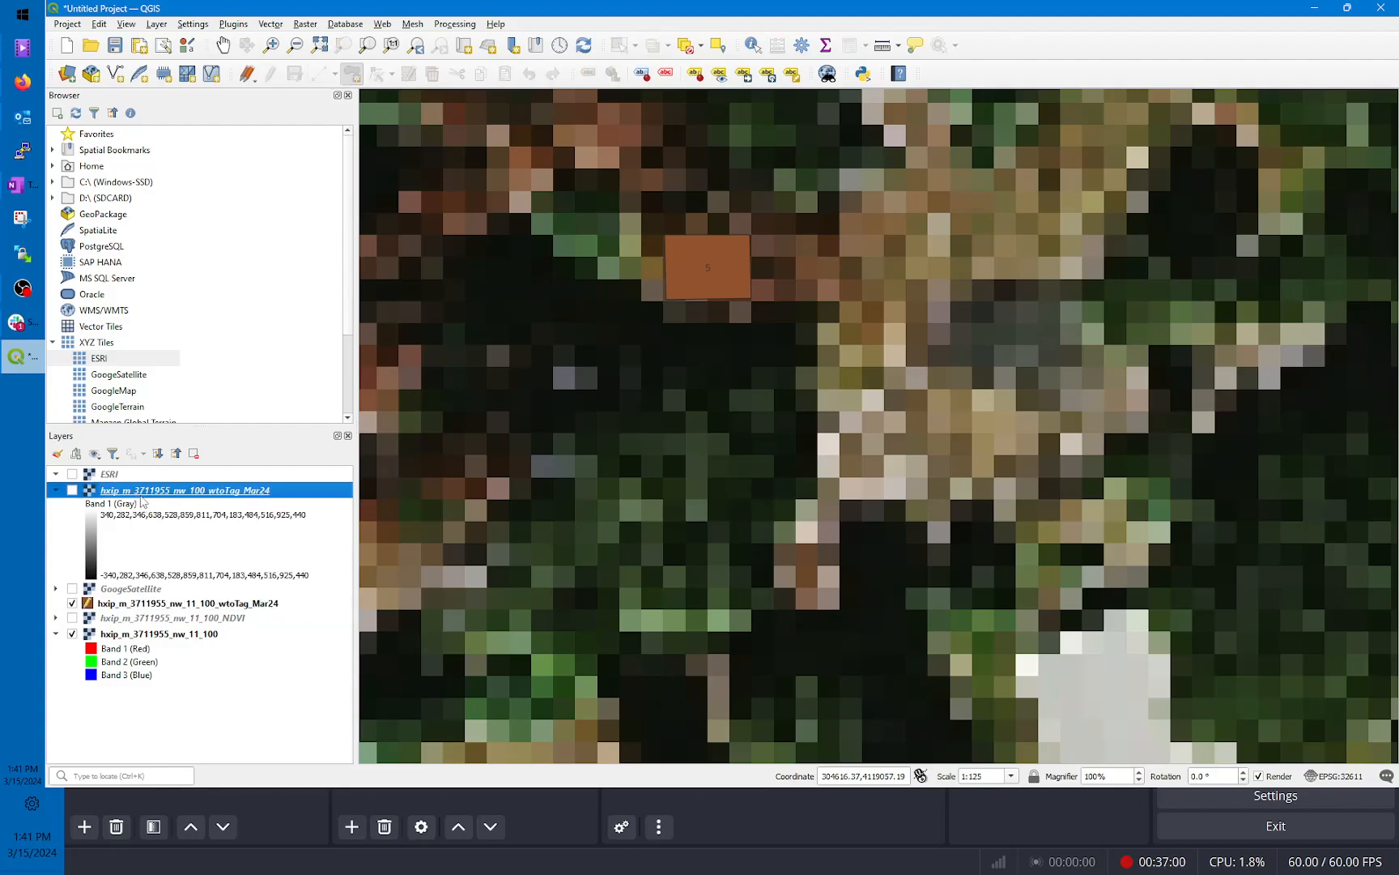
{"action": "right_click", "coordinate": [143, 500]}
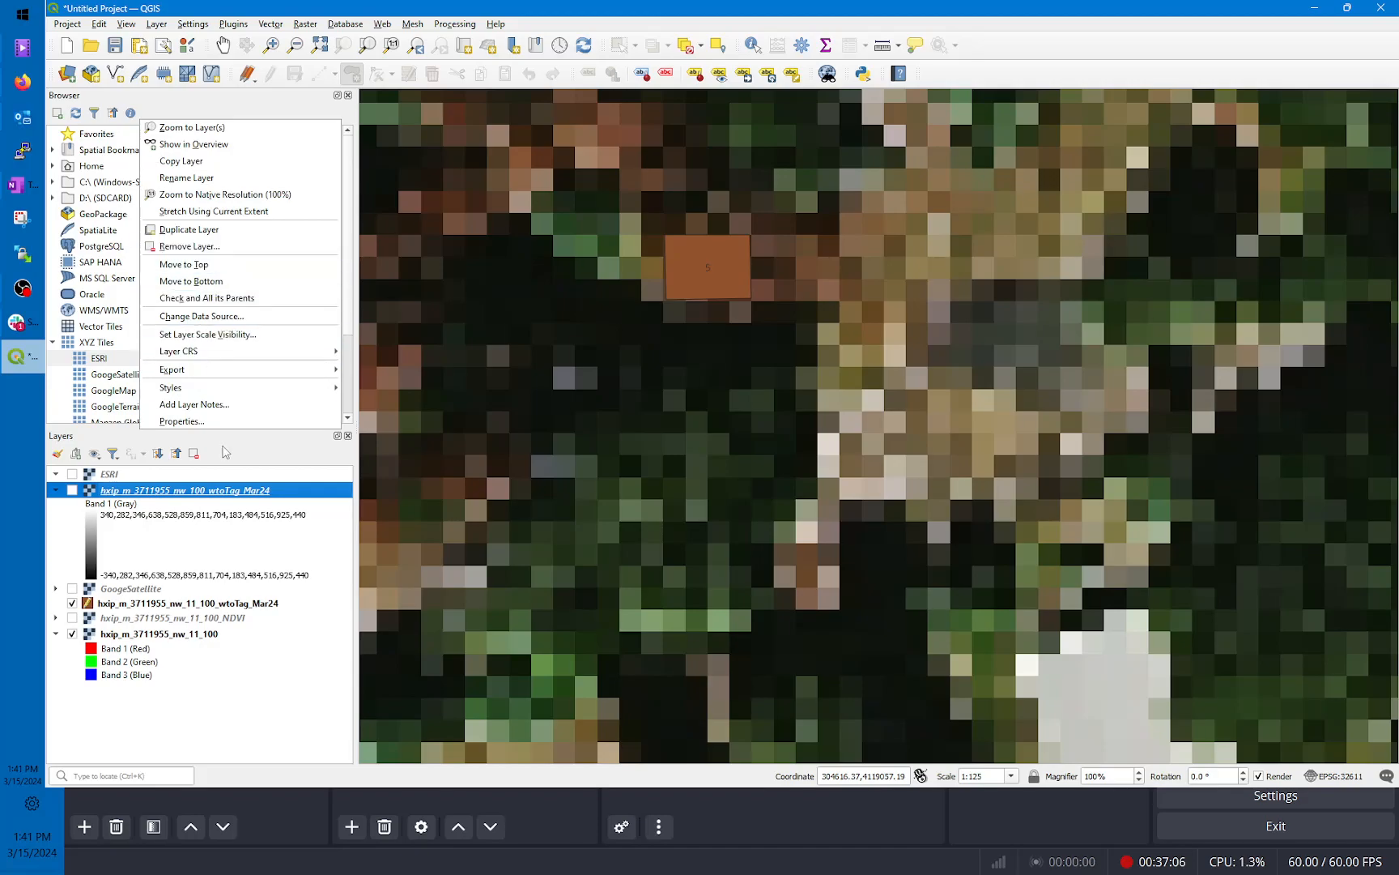
{"action": "left_click", "coordinate": [232, 495]}
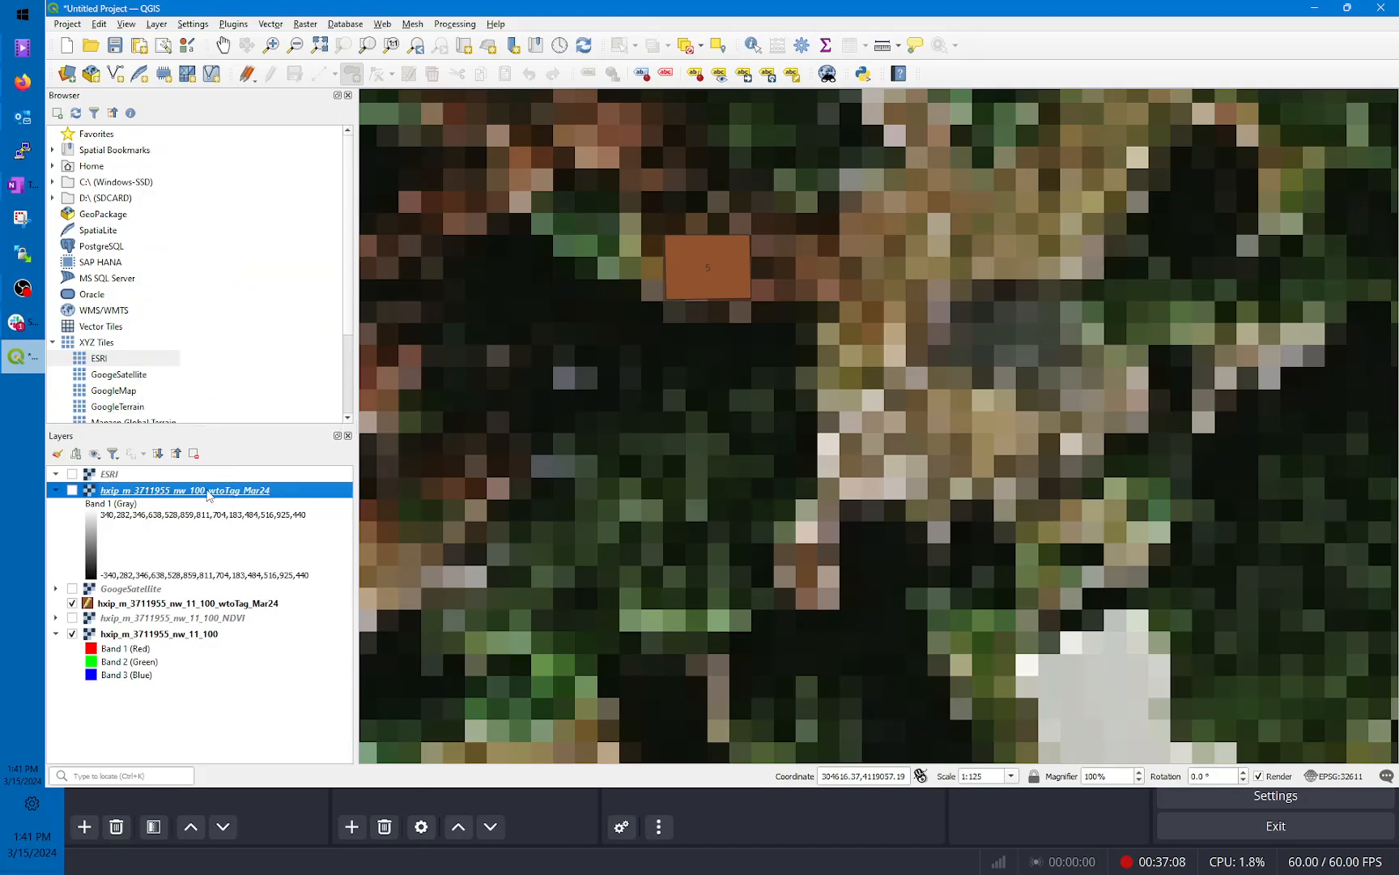
{"action": "right_click", "coordinate": [209, 495]}
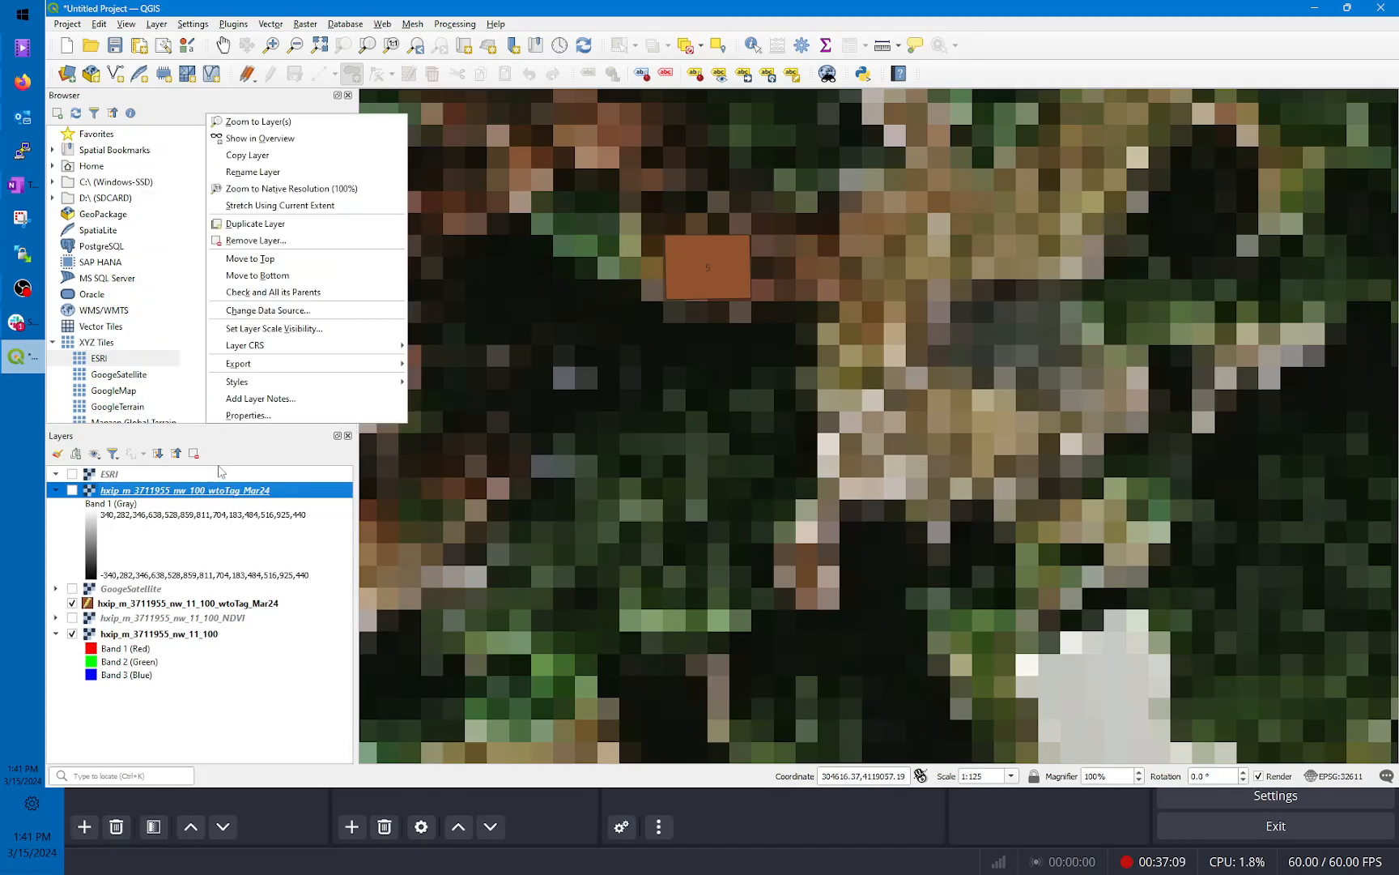
{"action": "left_click", "coordinate": [274, 242]}
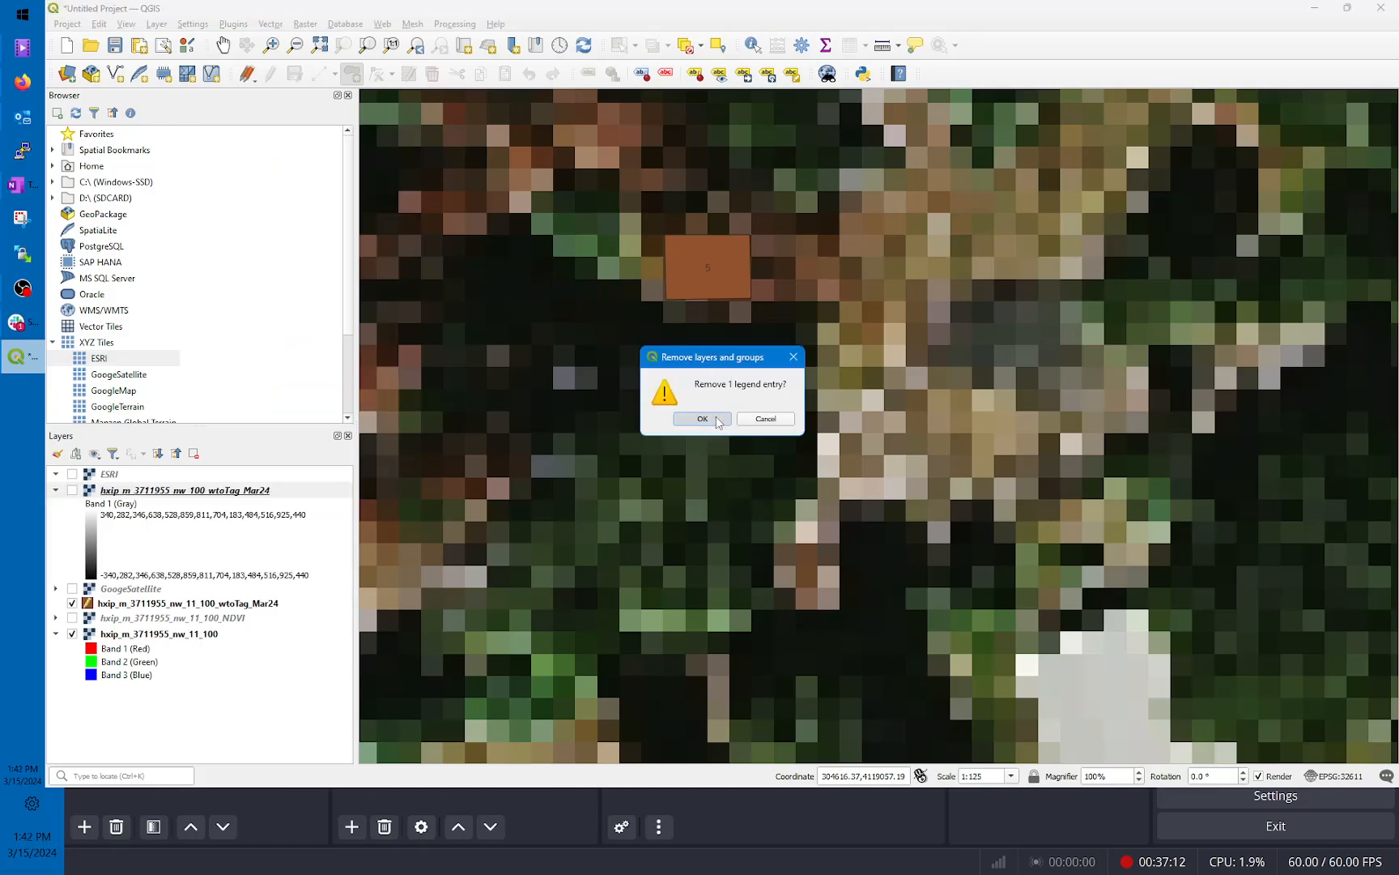
{"action": "left_click", "coordinate": [712, 420]}
Step: Start a vector-to-raster conversion of the hxip_m_3711955_nw_11_100_wtoTag_Mar24 polygons with id as the burn-in field
{"action": "left_click", "coordinate": [305, 24]}
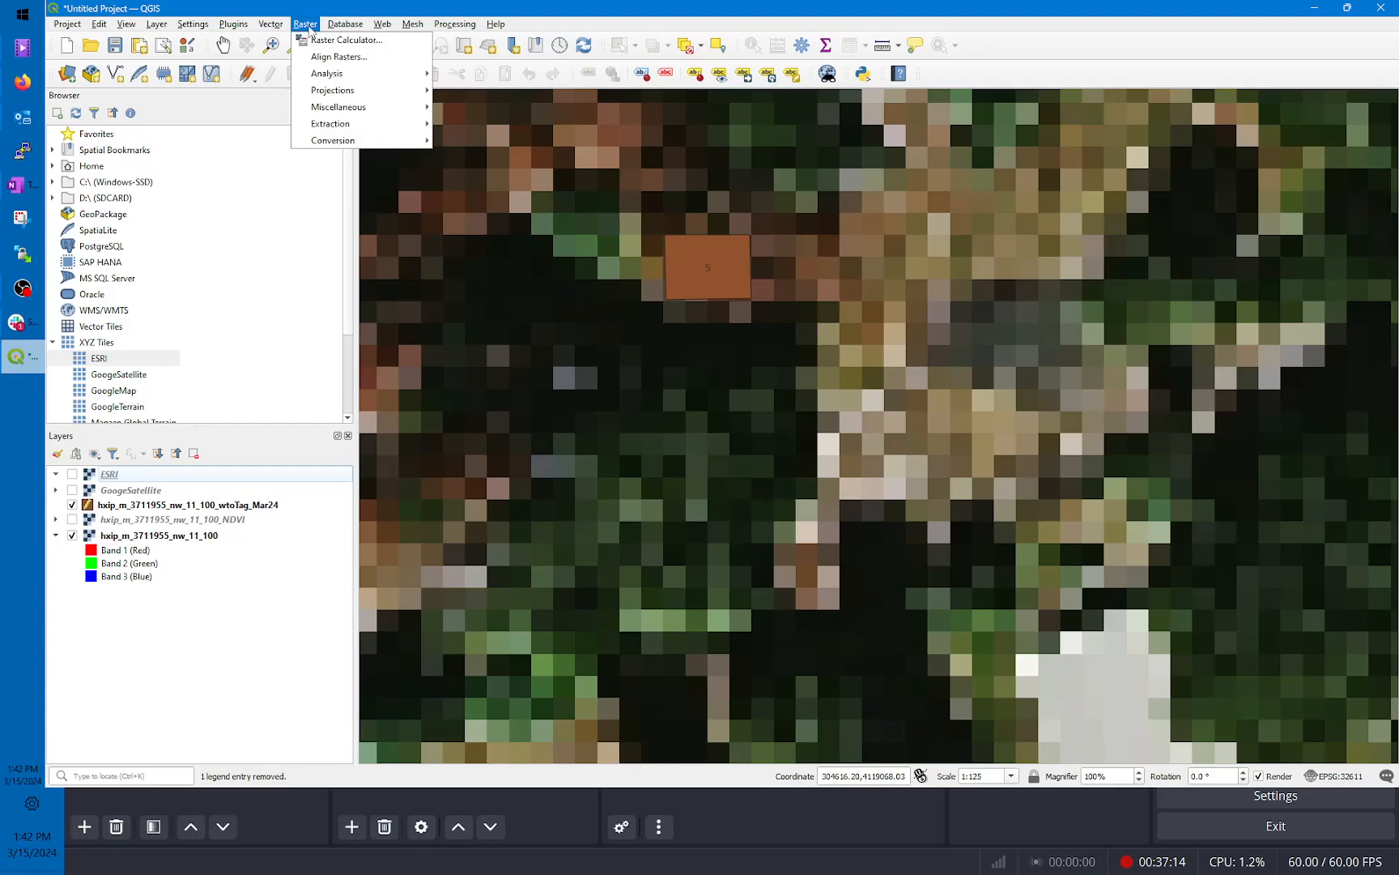
{"action": "mouse_move", "coordinate": [354, 145]}
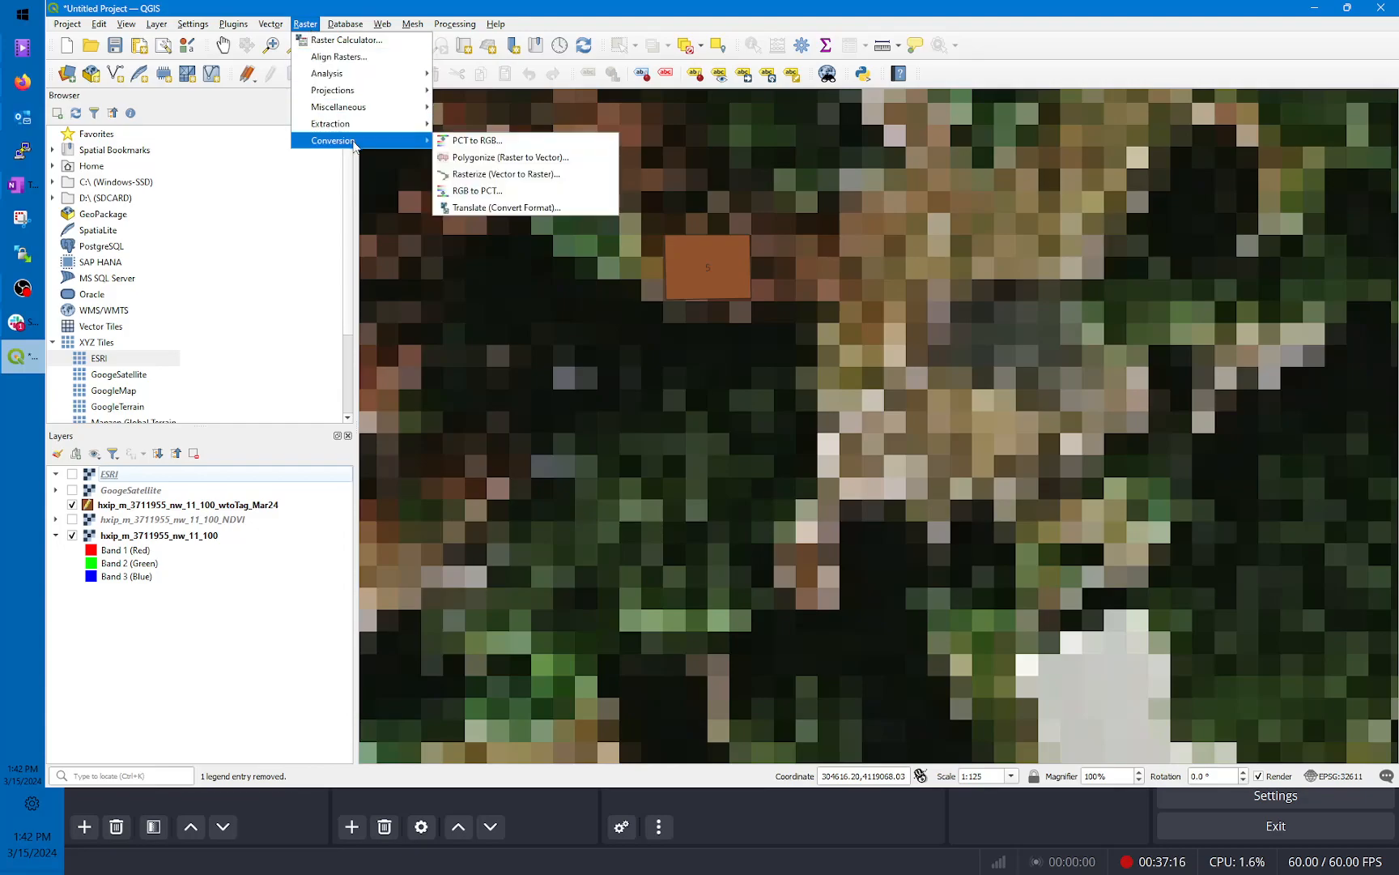
{"action": "left_click", "coordinate": [501, 173]}
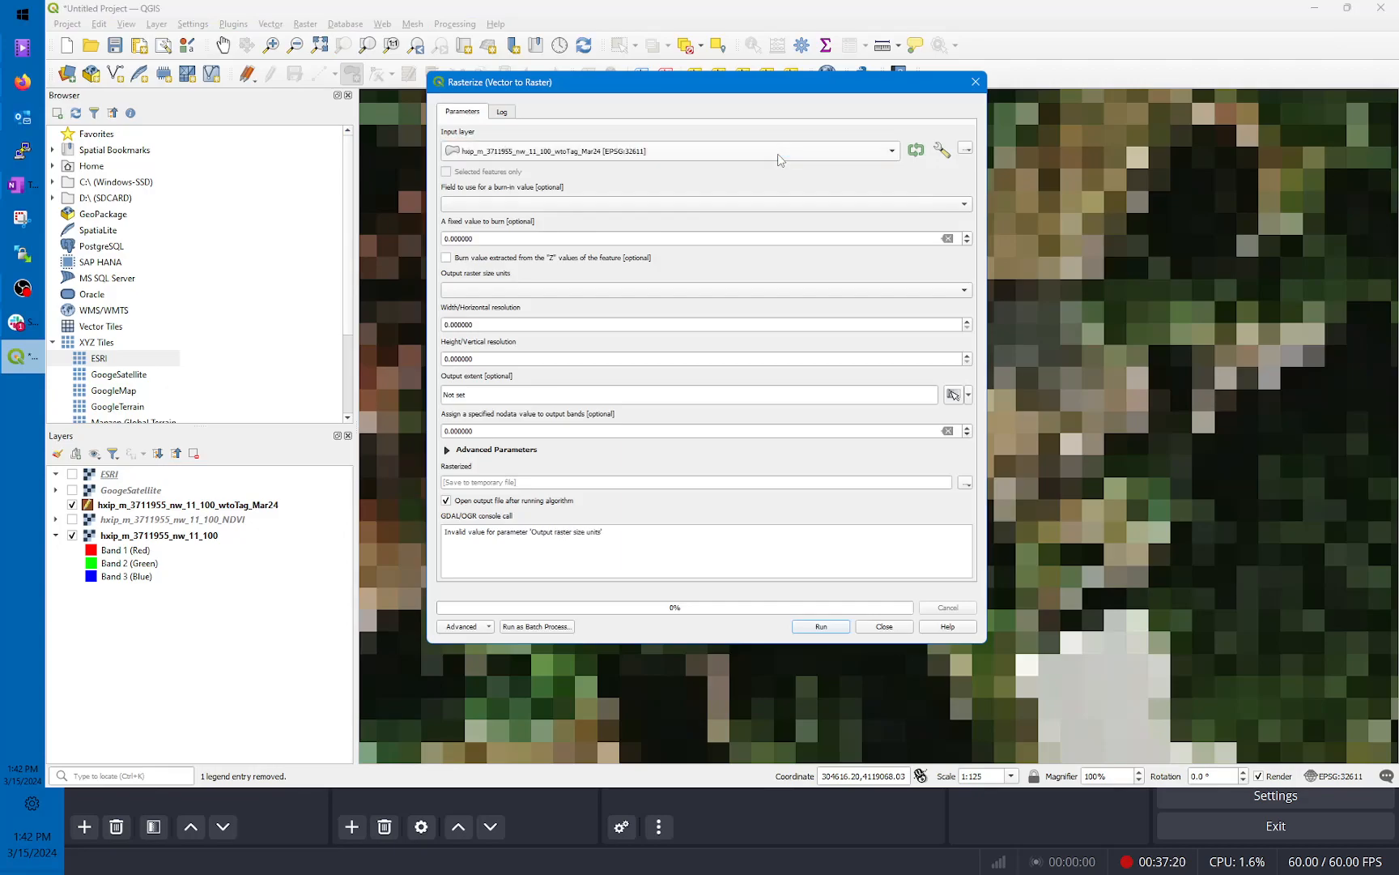
{"action": "left_click", "coordinate": [734, 204]}
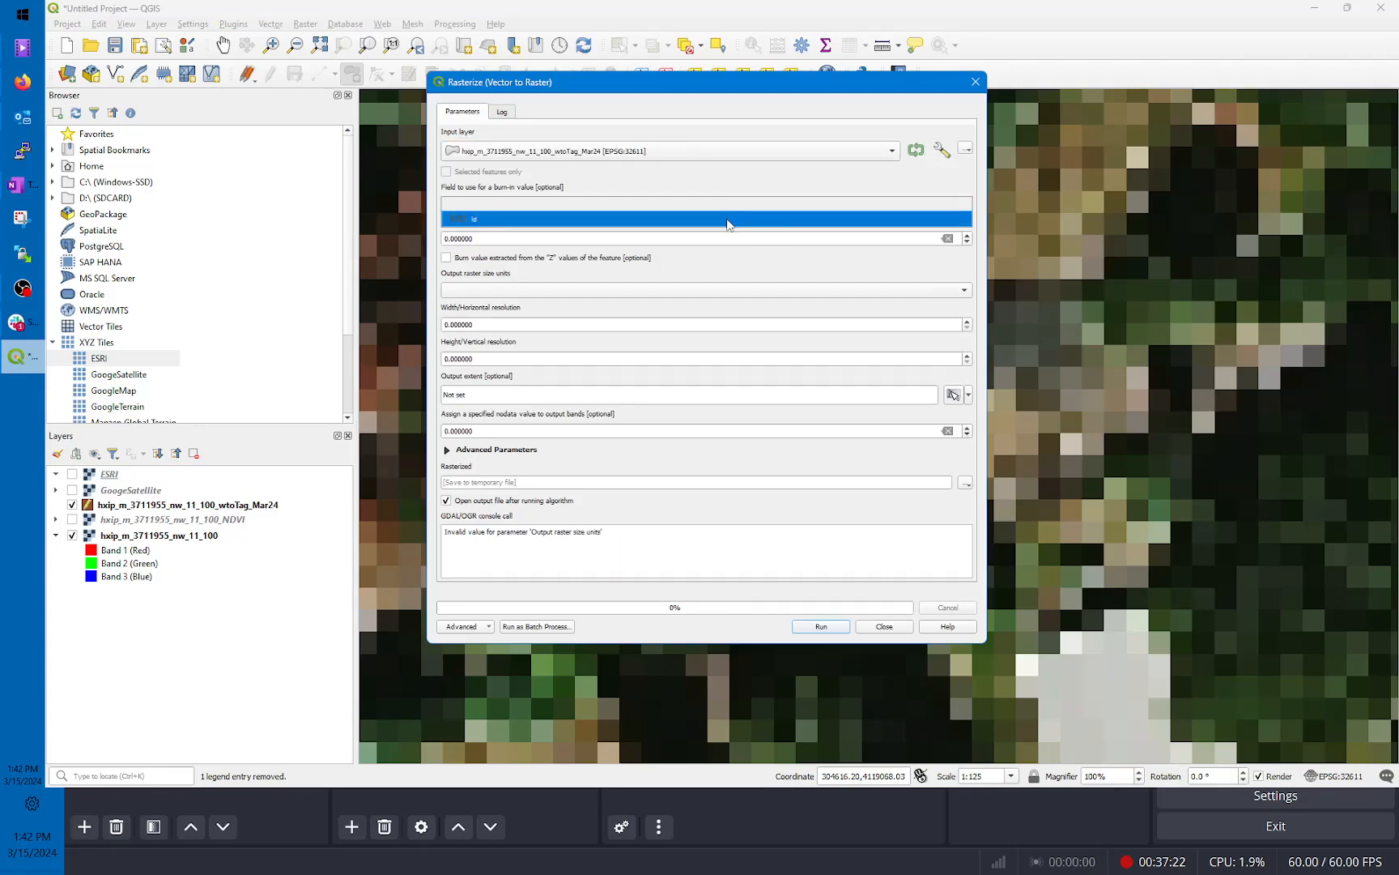
{"action": "left_click", "coordinate": [728, 222]}
Step: Set georeferenced units with horizontal and vertical resolutions of 1 and calculate the output extent from the hxip_m_3711955_nw_11_100 layer
{"action": "left_click", "coordinate": [659, 298]}
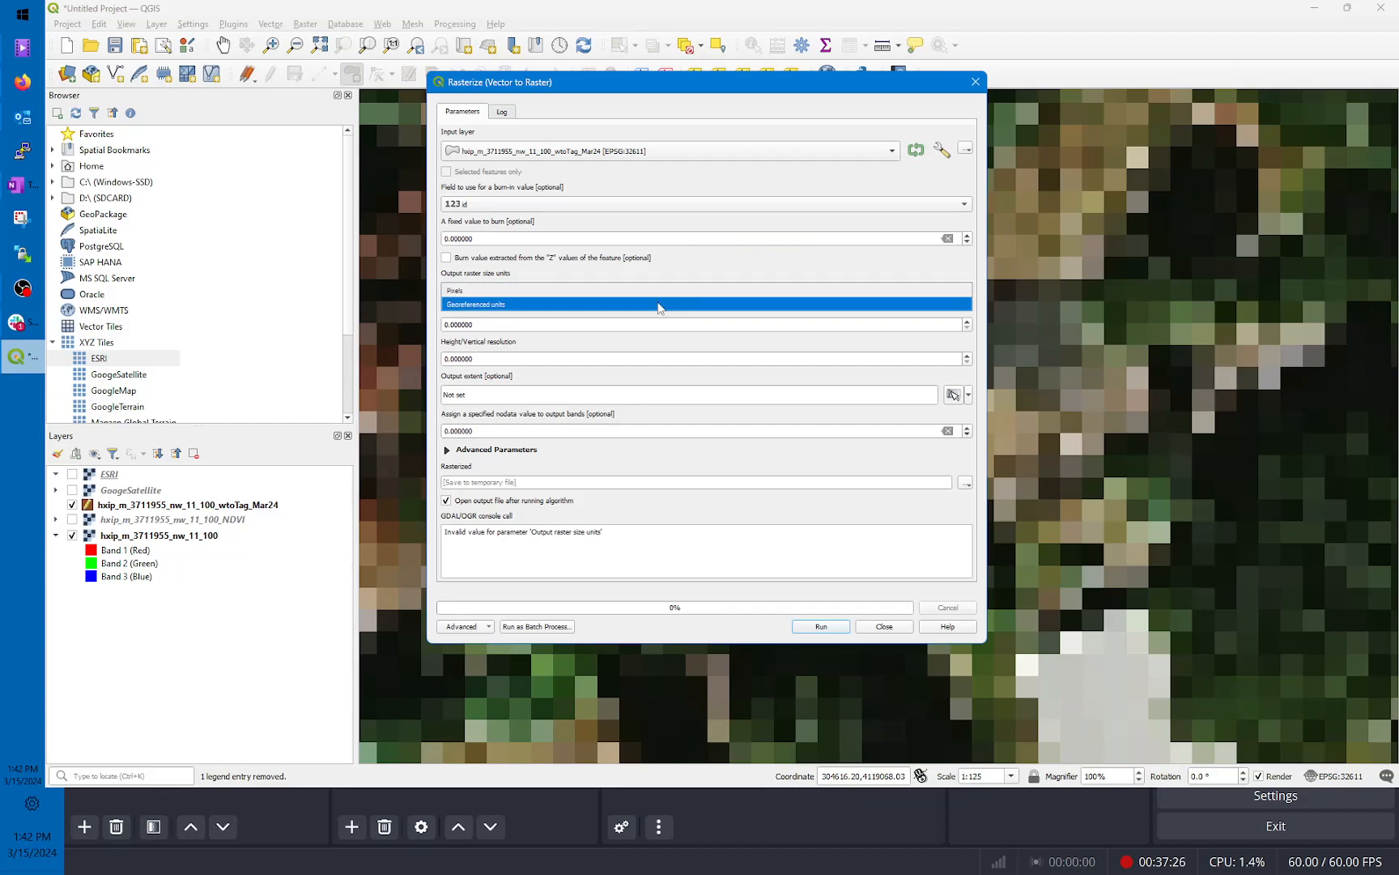
{"action": "left_click", "coordinate": [660, 304]}
{"action": "left_click", "coordinate": [966, 321]}
{"action": "left_click", "coordinate": [966, 356]}
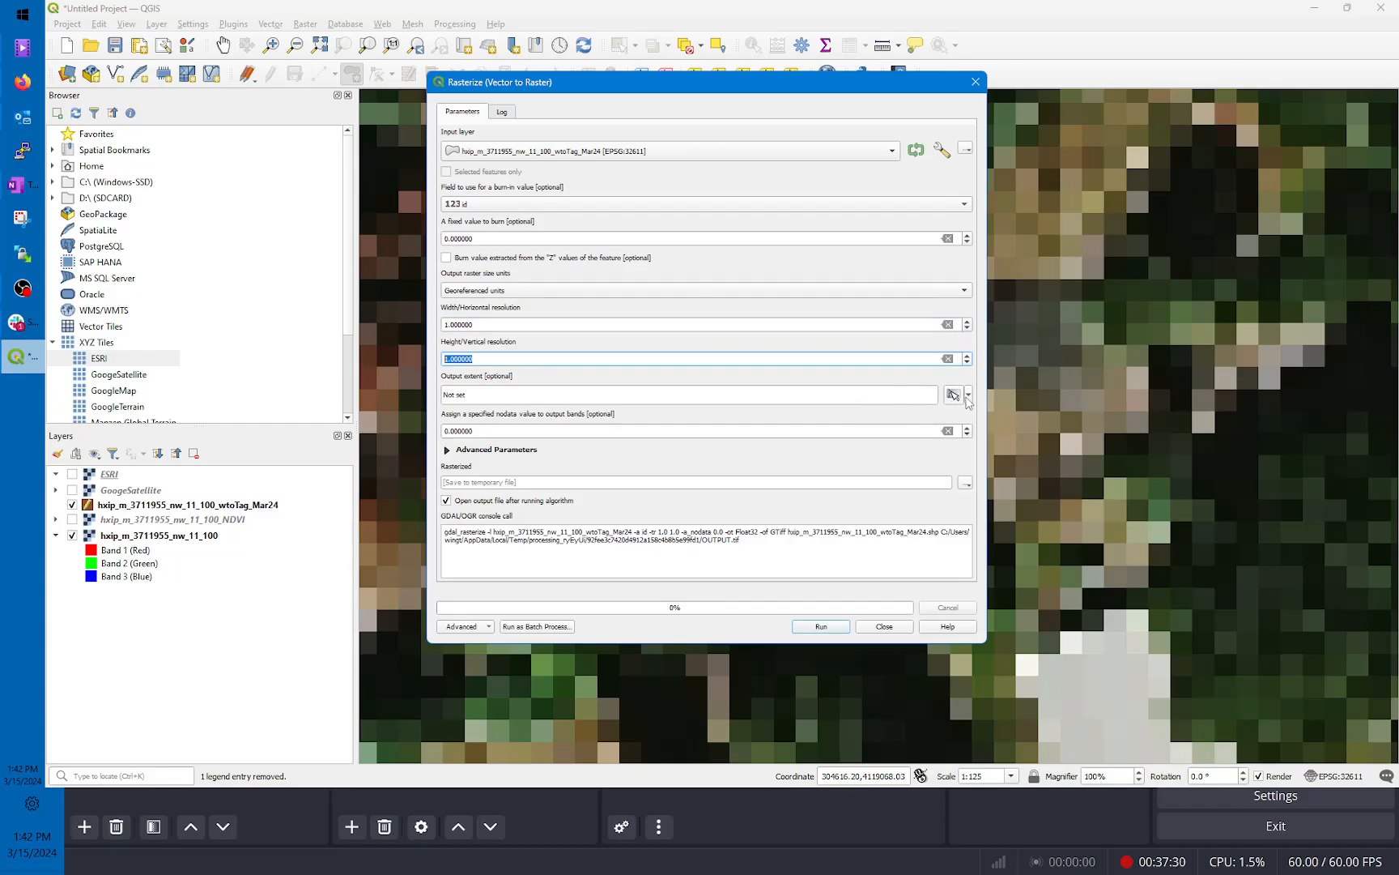
{"action": "left_click", "coordinate": [968, 396]}
{"action": "mouse_move", "coordinate": [1008, 420]}
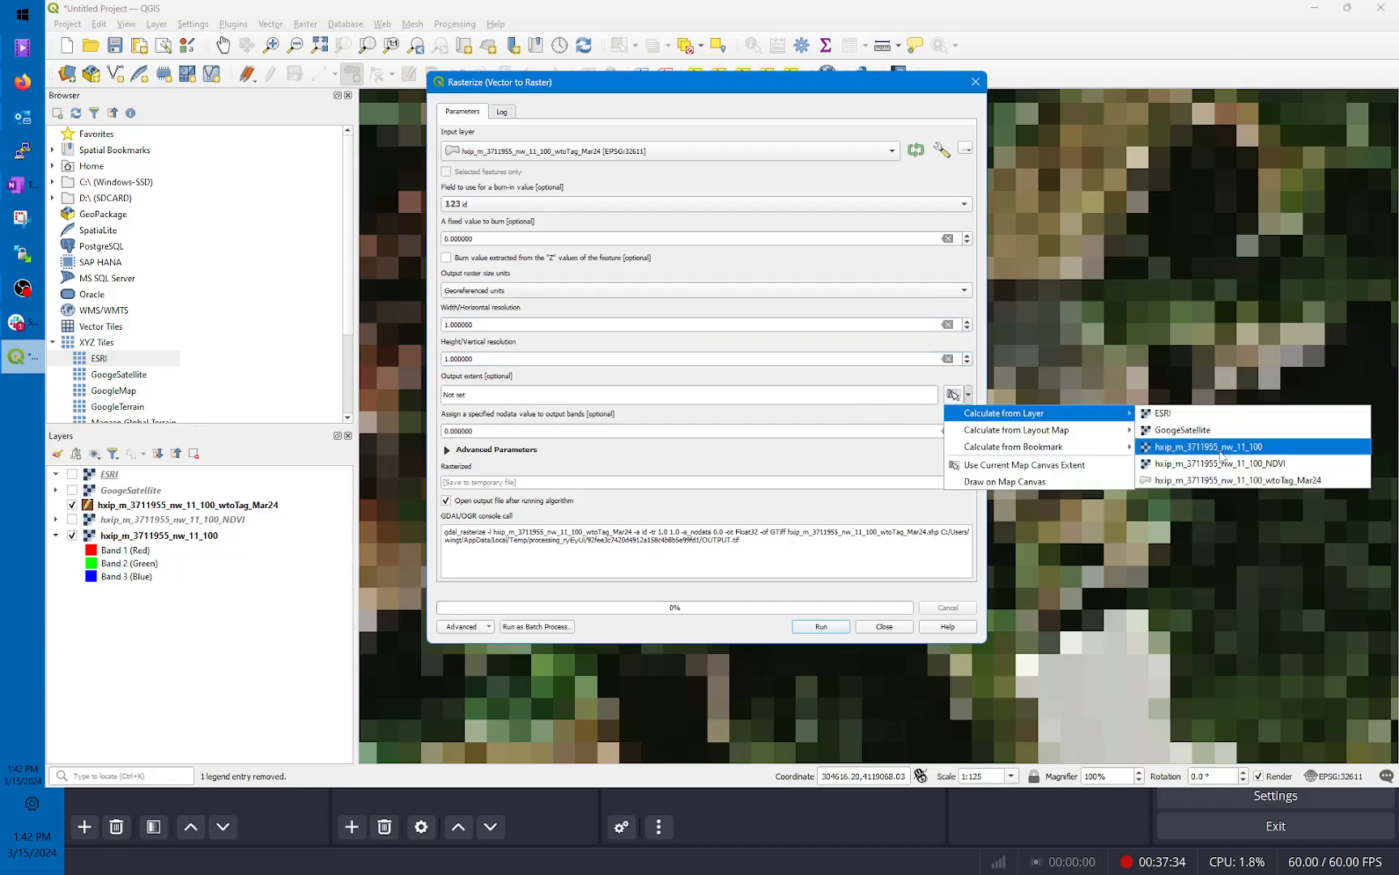
{"action": "left_click", "coordinate": [1222, 447]}
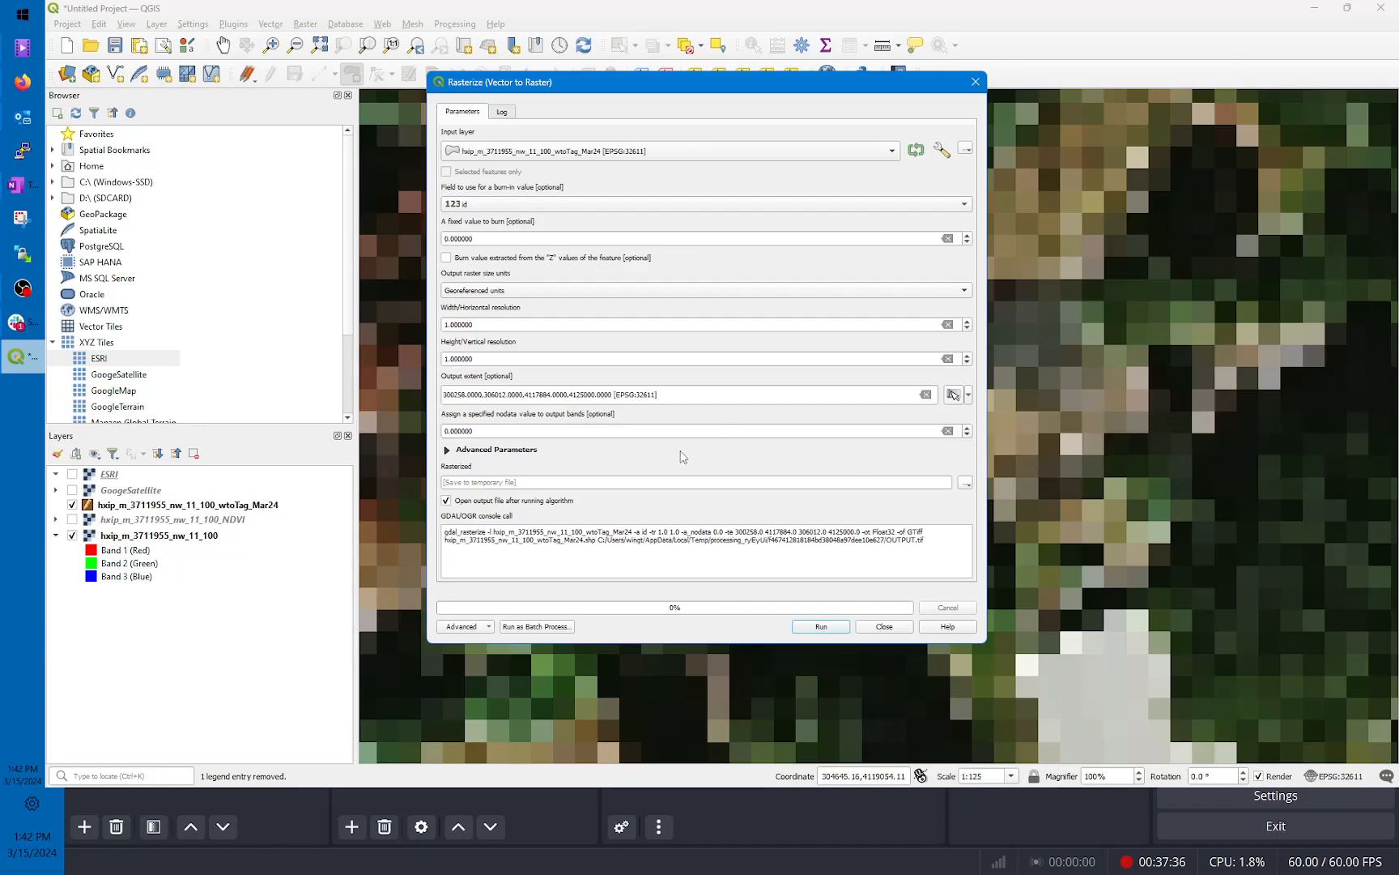
Step: Output the raster to hxip_m_3711955_nw_100_wtoTag_Mar24.tif, replacing the existing file, and run the conversion
{"action": "left_click", "coordinate": [970, 488]}
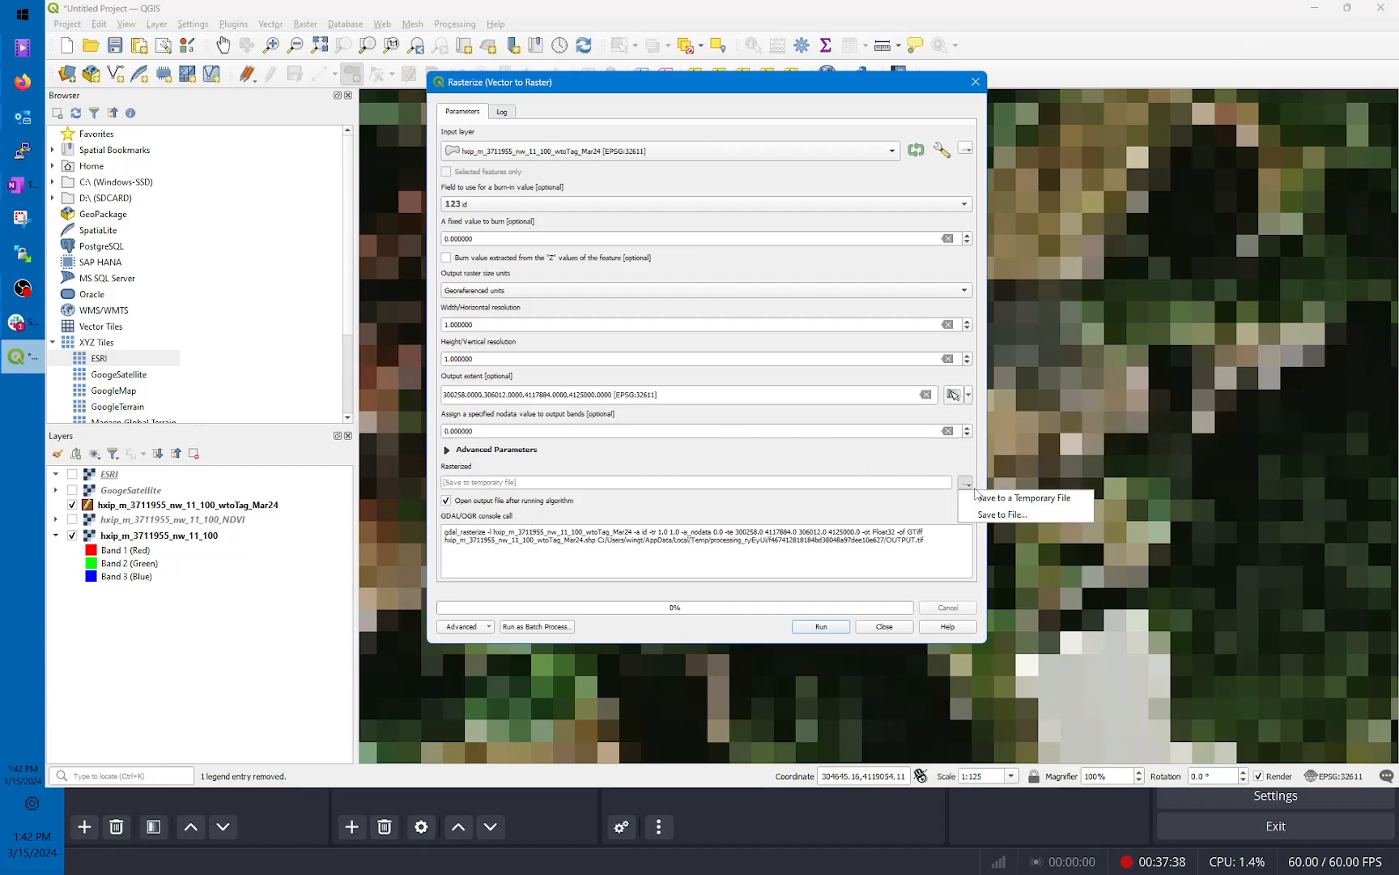
{"action": "left_click", "coordinate": [989, 515]}
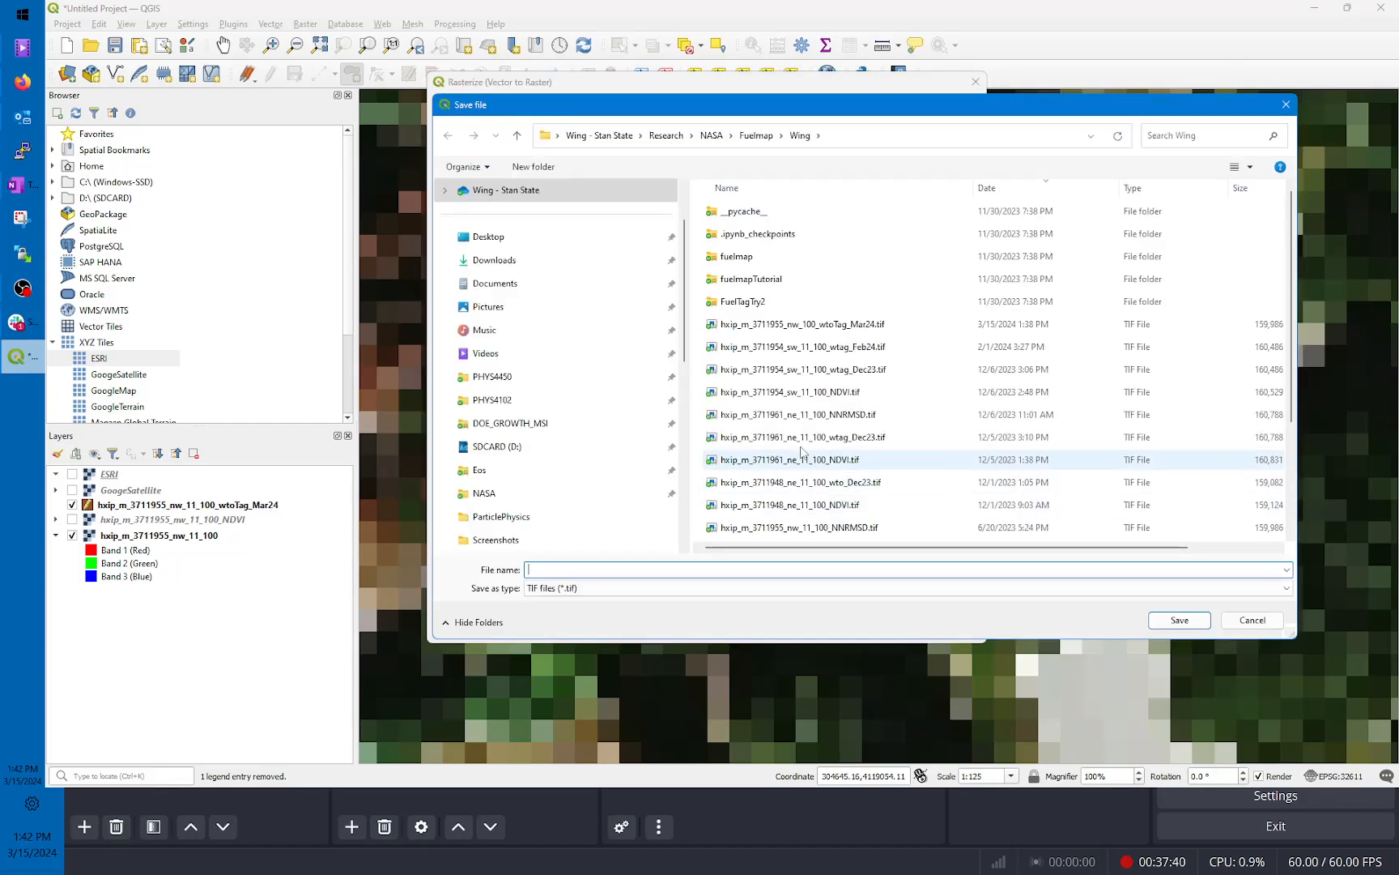
{"action": "left_click", "coordinate": [891, 325]}
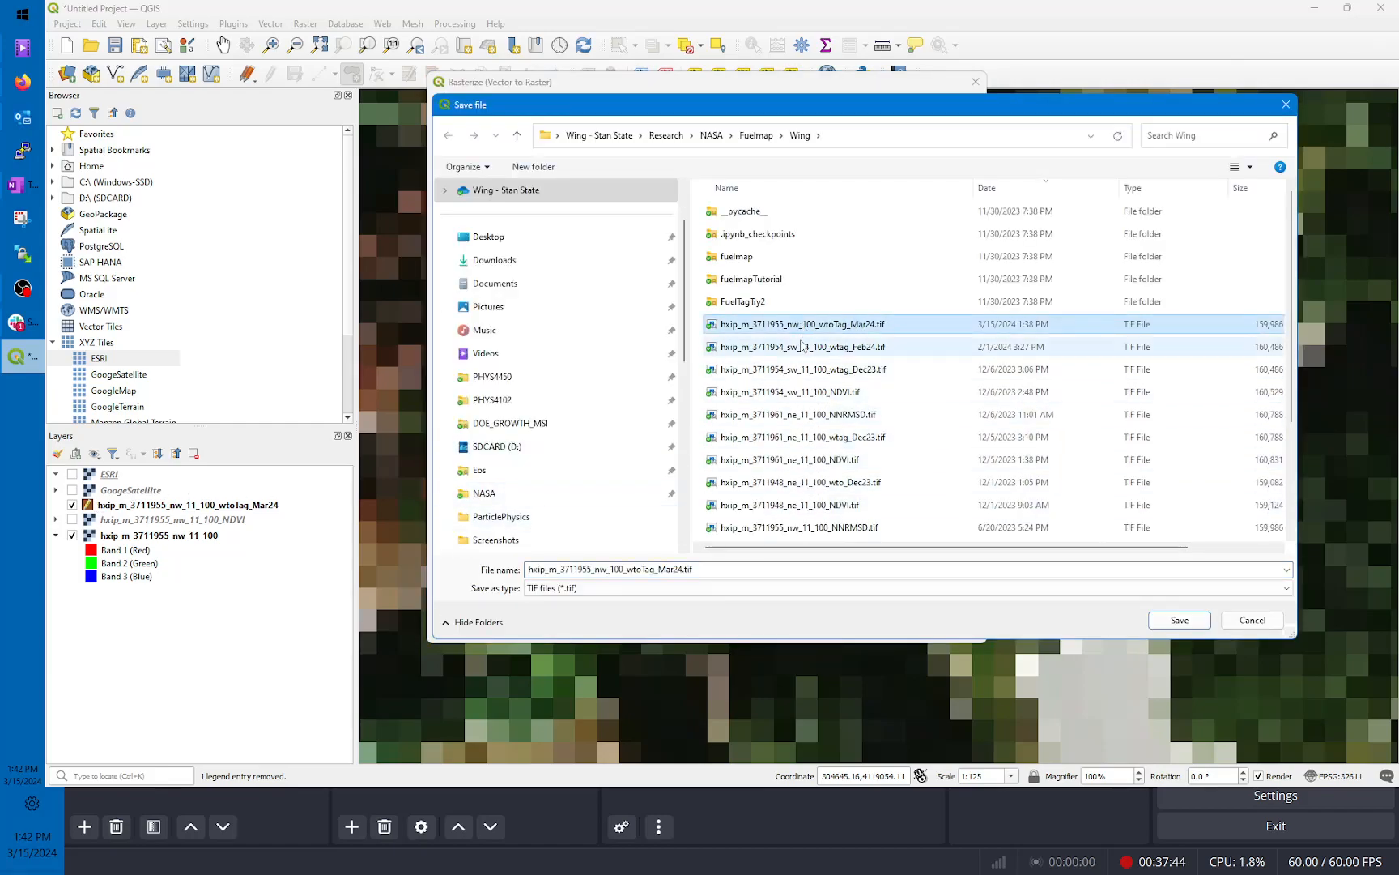
{"action": "left_click", "coordinate": [1180, 620]}
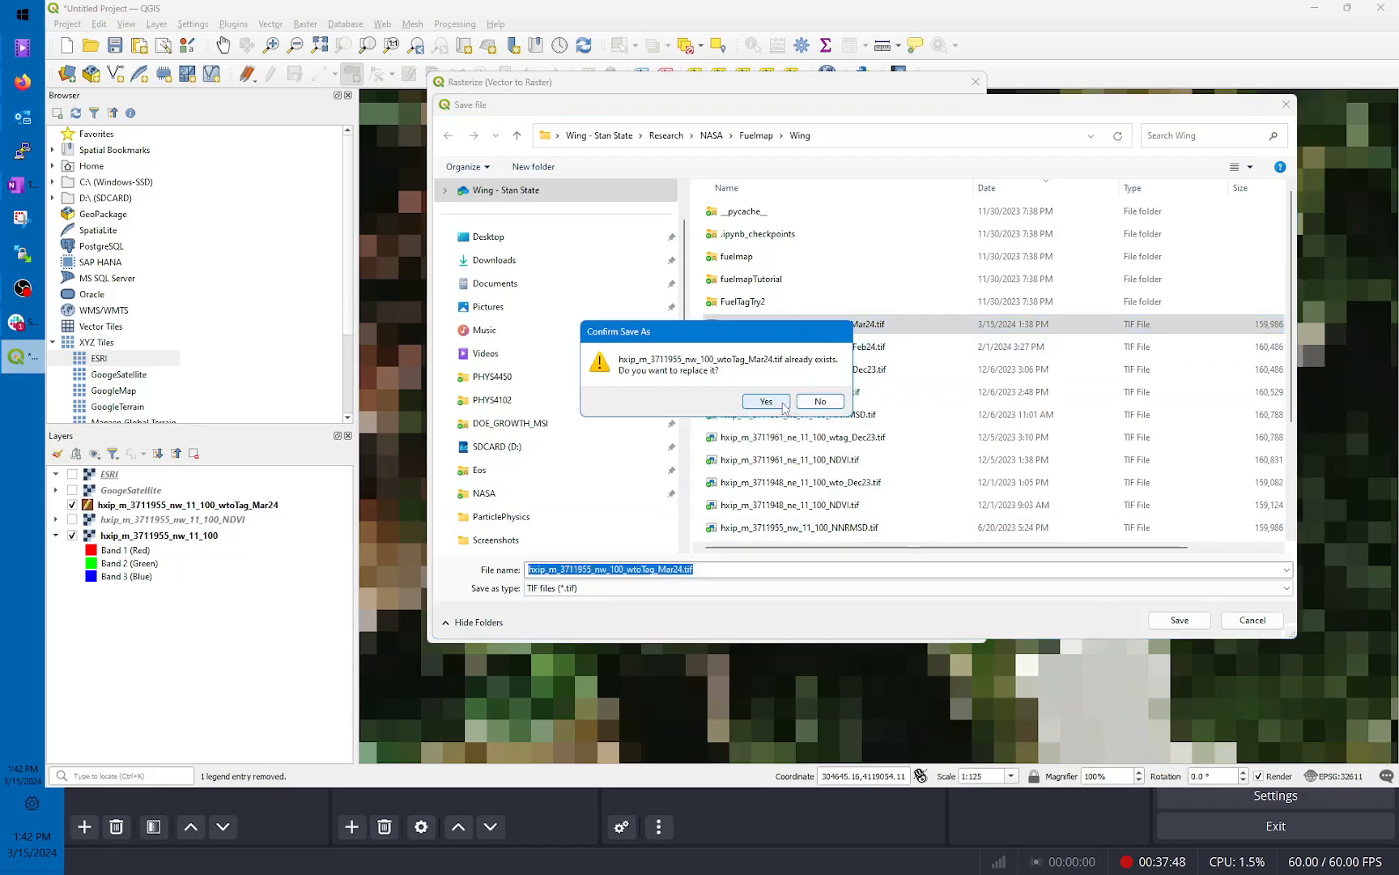
{"action": "left_click", "coordinate": [779, 406]}
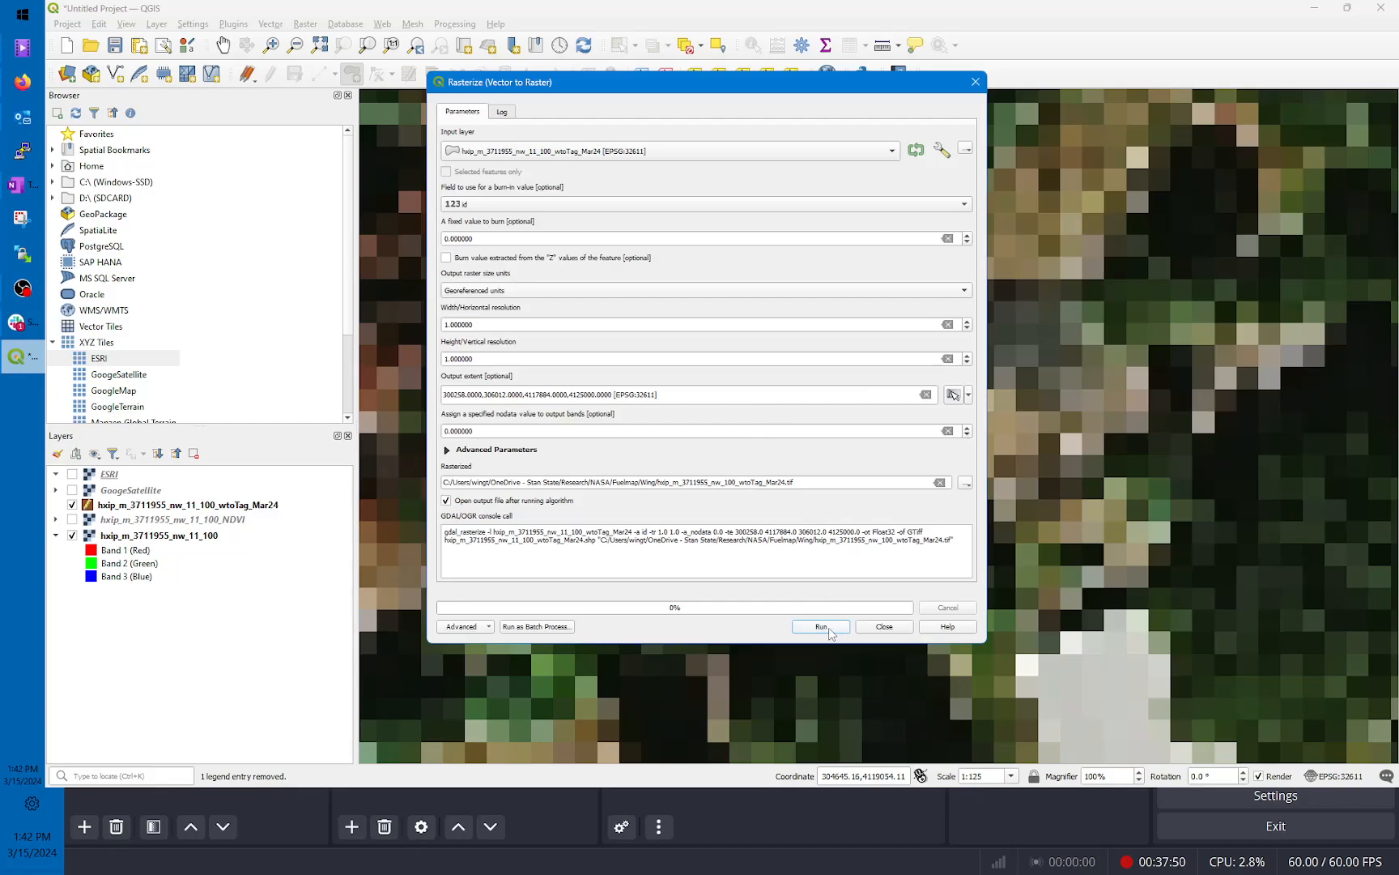
{"action": "left_click", "coordinate": [821, 626]}
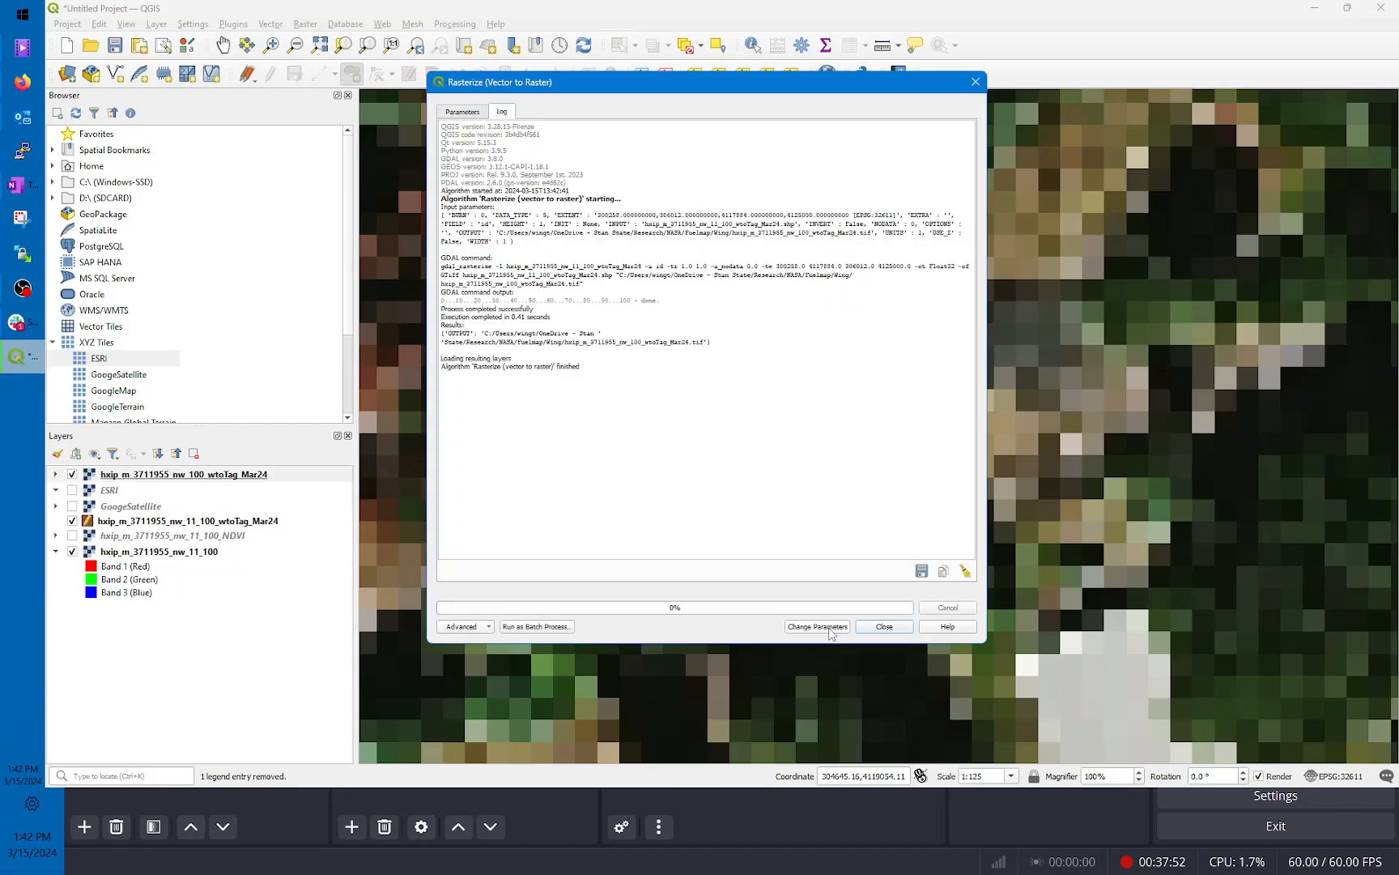
{"action": "left_click", "coordinate": [883, 627]}
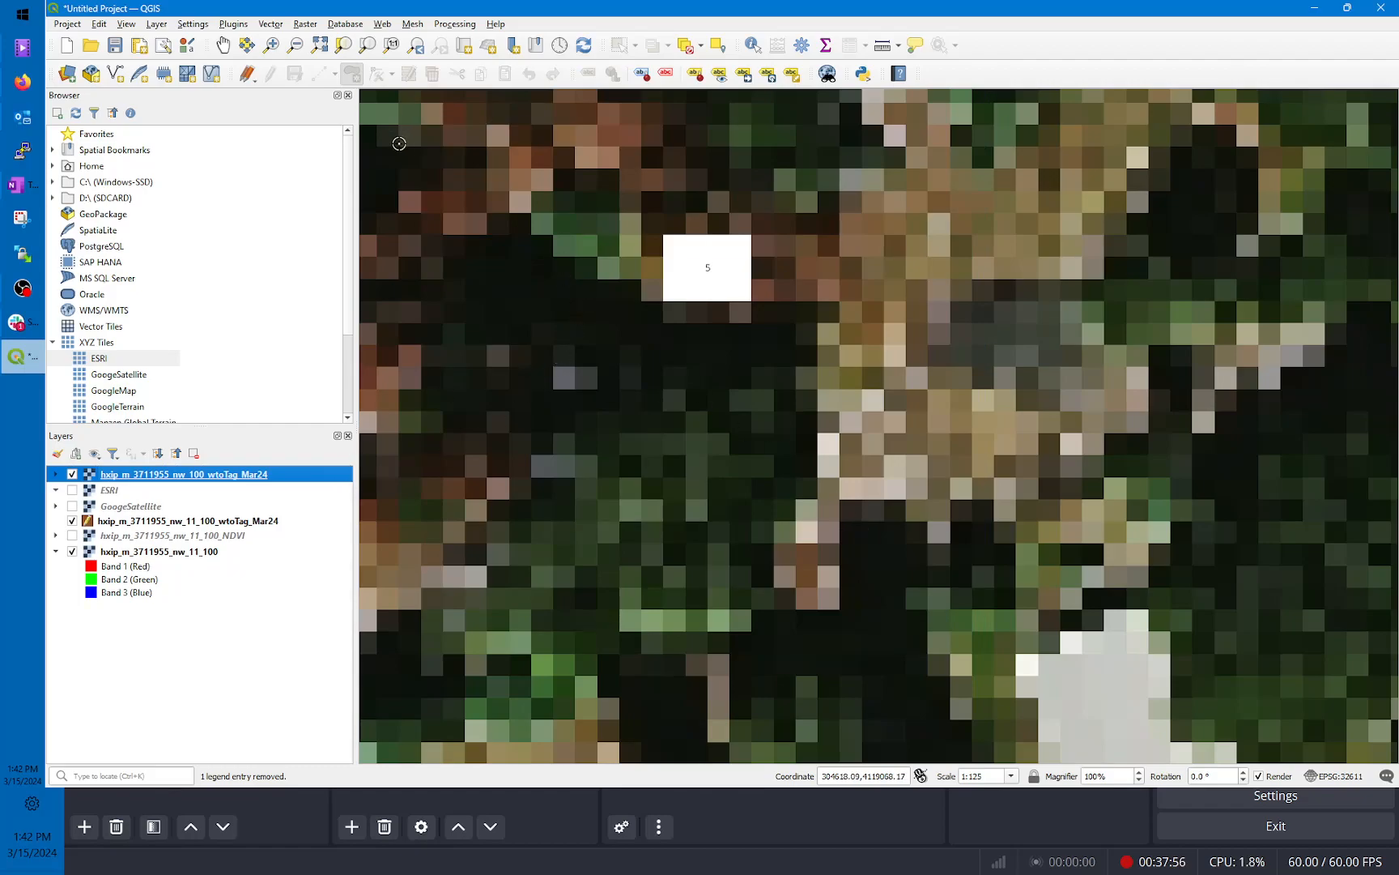
Step: Toggle the new raster layer on and off over the tree polygon near the white-roofed building to compare it with the vector tag
{"action": "left_click", "coordinate": [223, 44]}
{"action": "left_click_drag", "start_coordinate": [858, 440], "coordinate": [720, 269]}
{"action": "scroll", "coordinate": [930, 496], "scroll_direction": "down", "scroll_amount": 1}
{"action": "left_click_drag", "start_coordinate": [930, 528], "coordinate": [834, 299]}
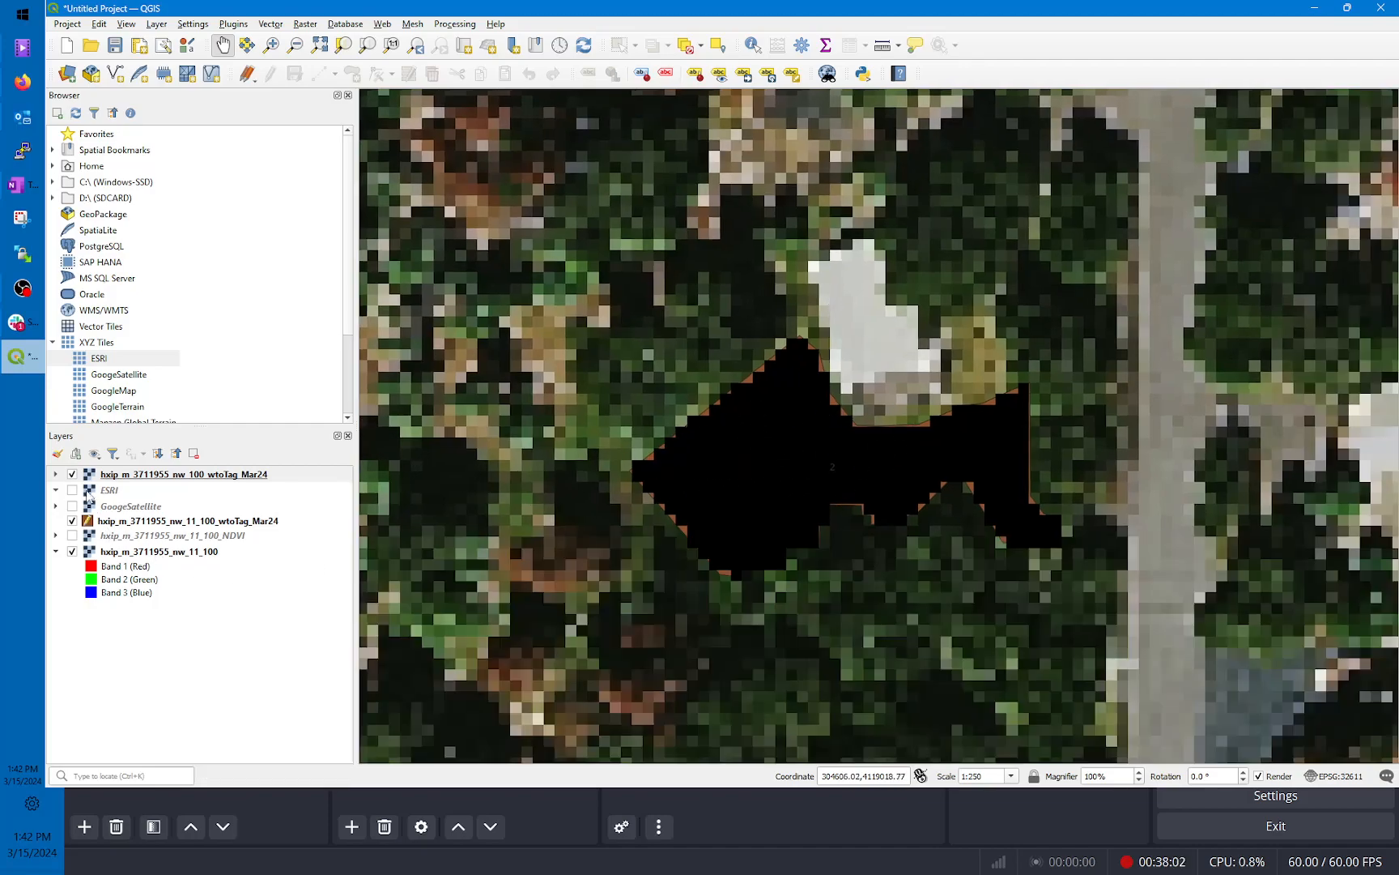
{"action": "left_click", "coordinate": [72, 475]}
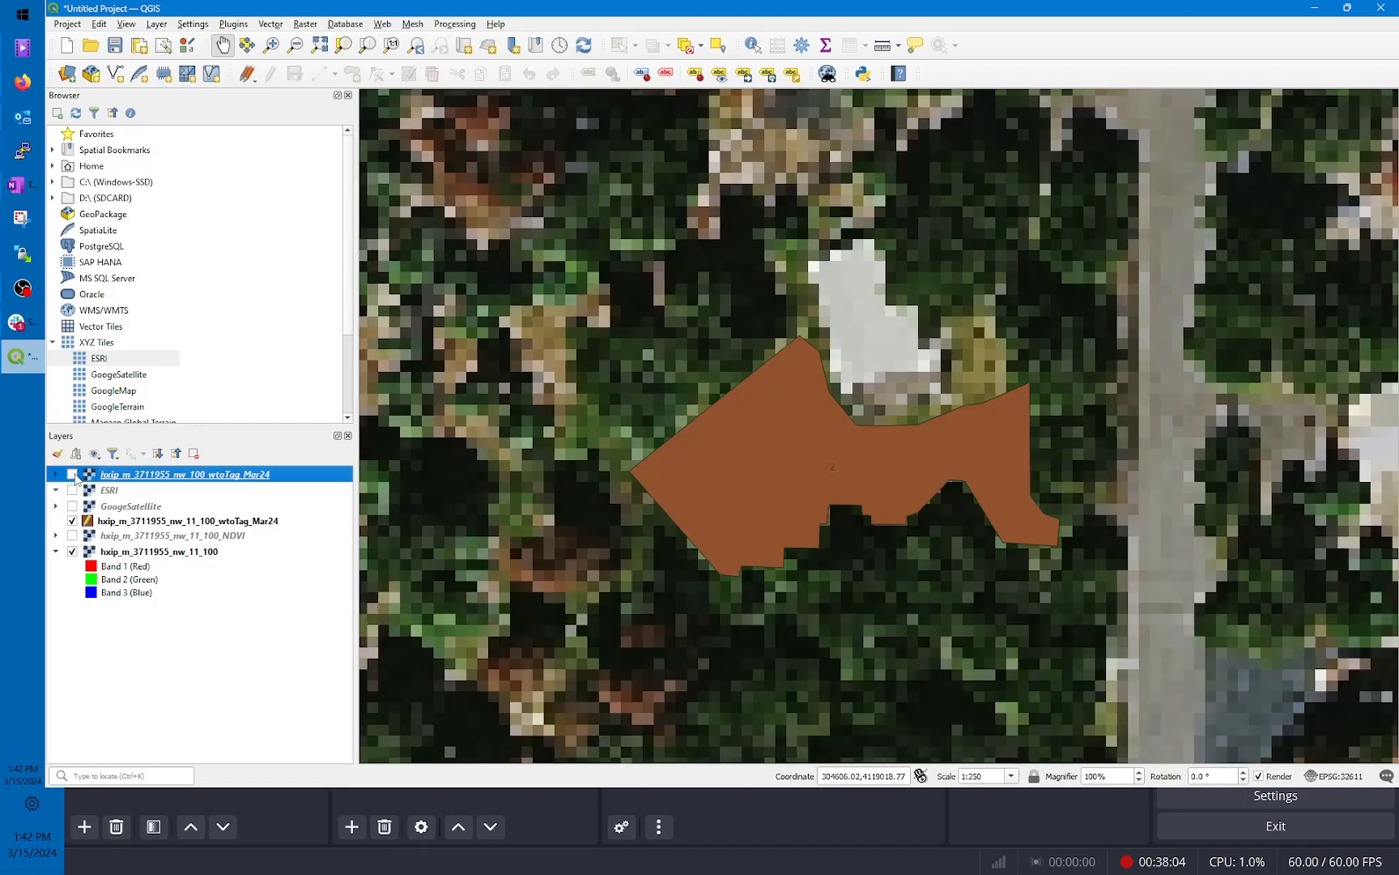
{"action": "left_click", "coordinate": [72, 474]}
{"action": "left_click", "coordinate": [73, 475]}
{"action": "left_click", "coordinate": [72, 474]}
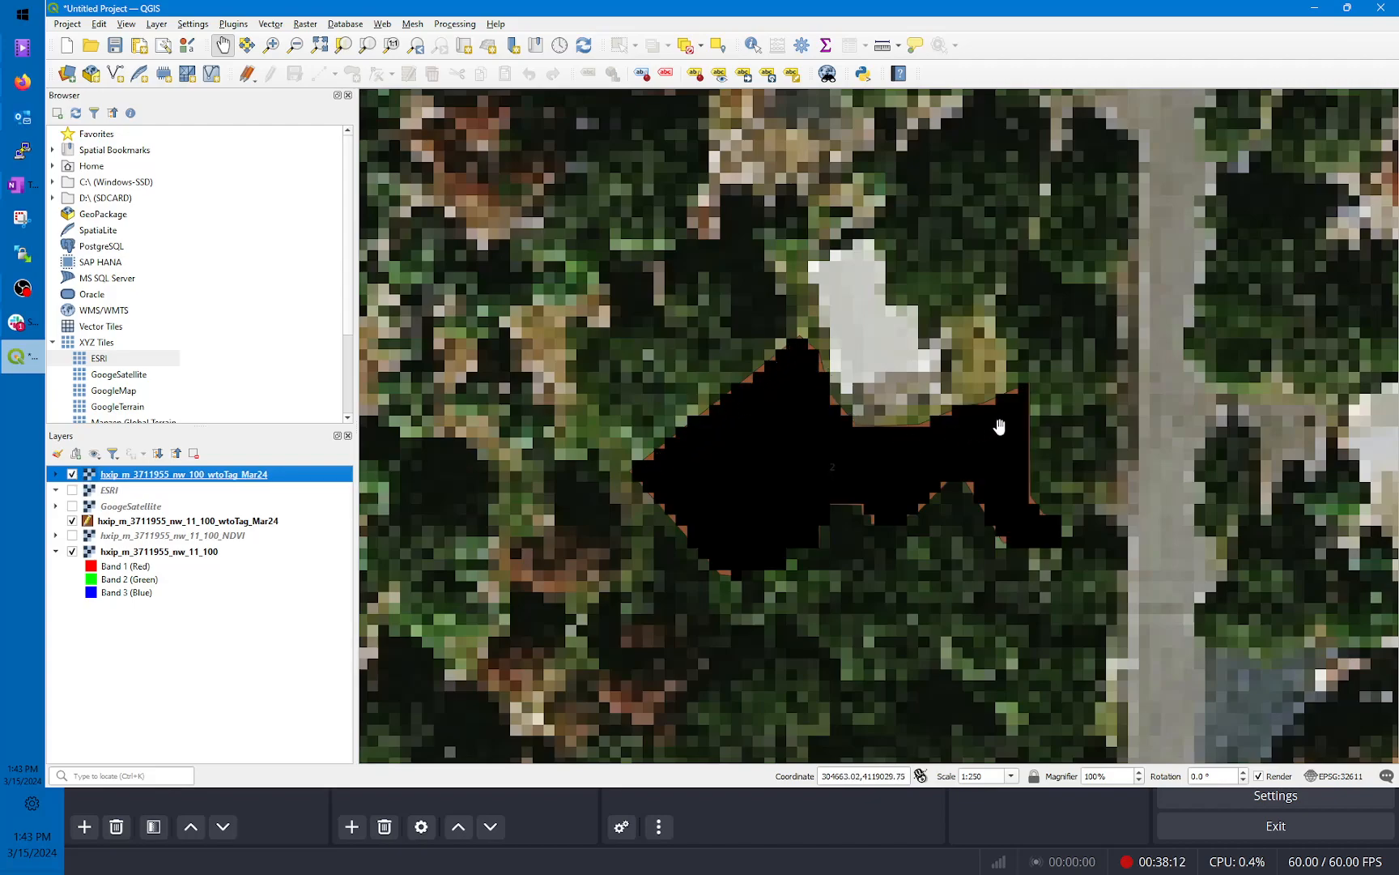
Step: Expand the new raster layer's legend and examine the rasterized tags on the large building and the neighbouring area with id 4
{"action": "left_click", "coordinate": [55, 474]}
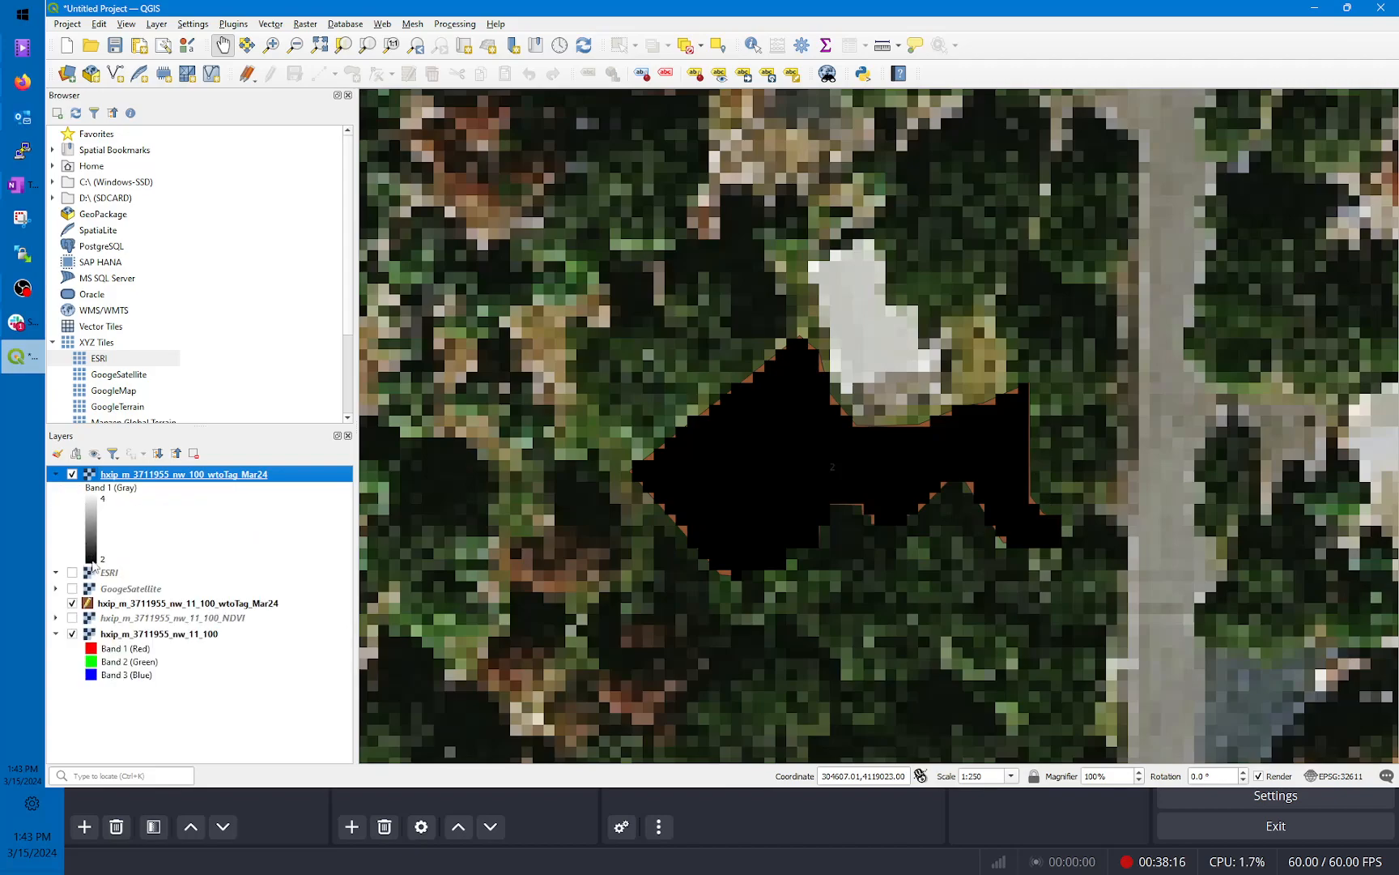
{"action": "left_click_drag", "start_coordinate": [843, 624], "coordinate": [876, 483]}
{"action": "scroll", "coordinate": [877, 484], "scroll_direction": "down", "scroll_amount": 2}
{"action": "scroll", "coordinate": [796, 515], "scroll_direction": "up", "scroll_amount": 2}
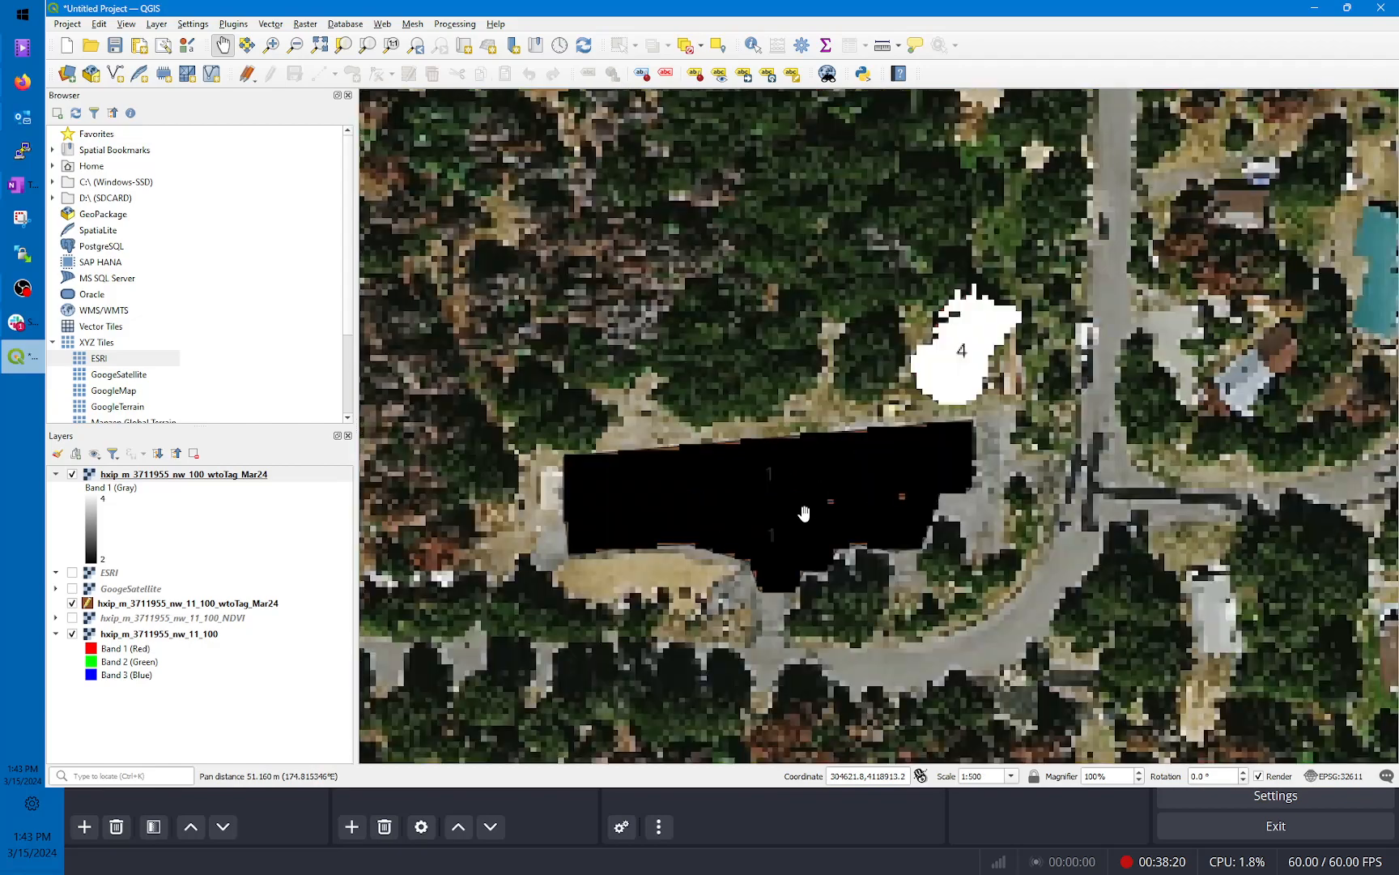
{"action": "left_click_drag", "start_coordinate": [761, 506], "coordinate": [842, 487]}
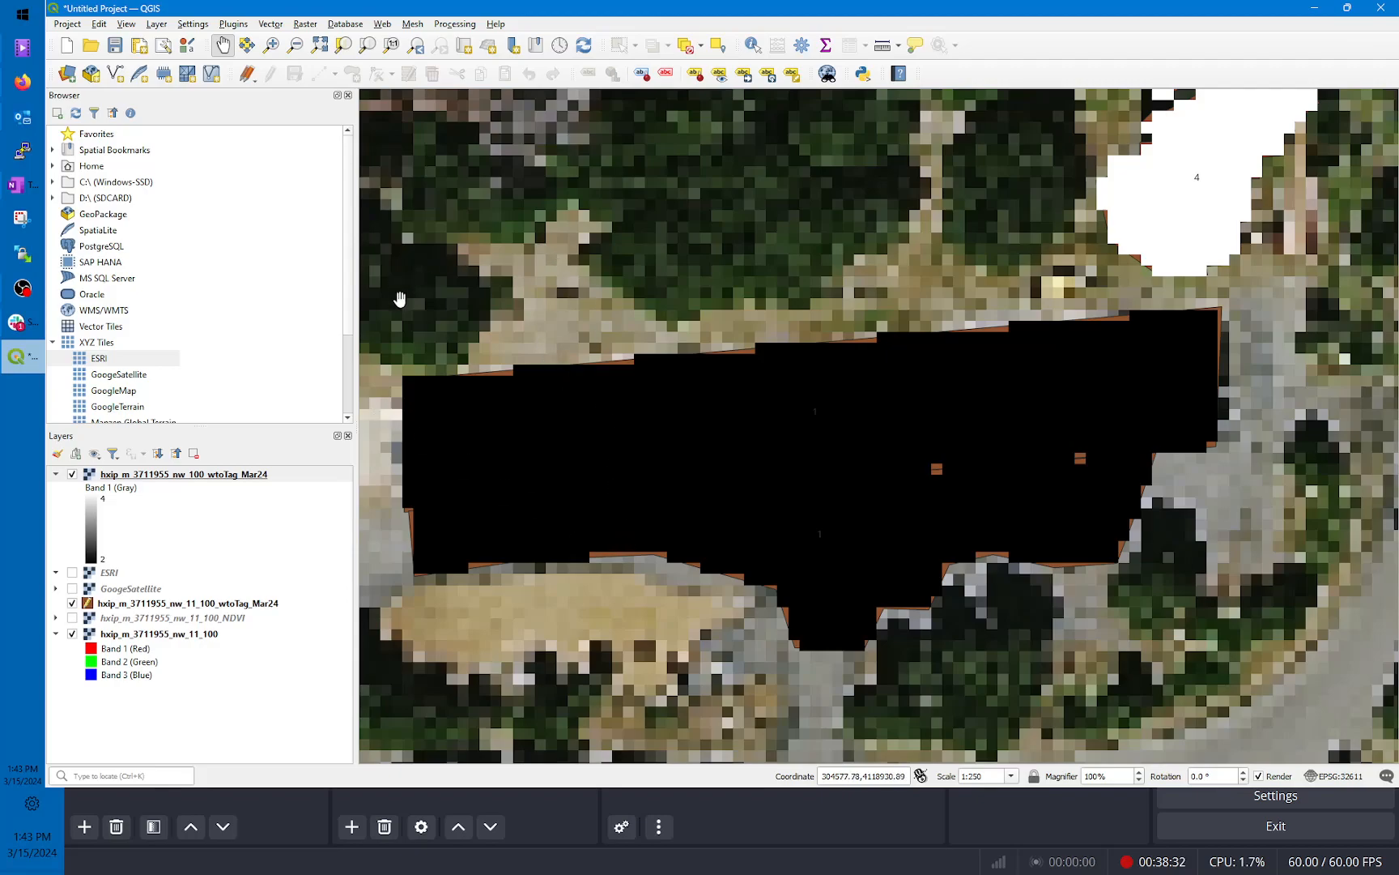
{"action": "left_click", "coordinate": [212, 478]}
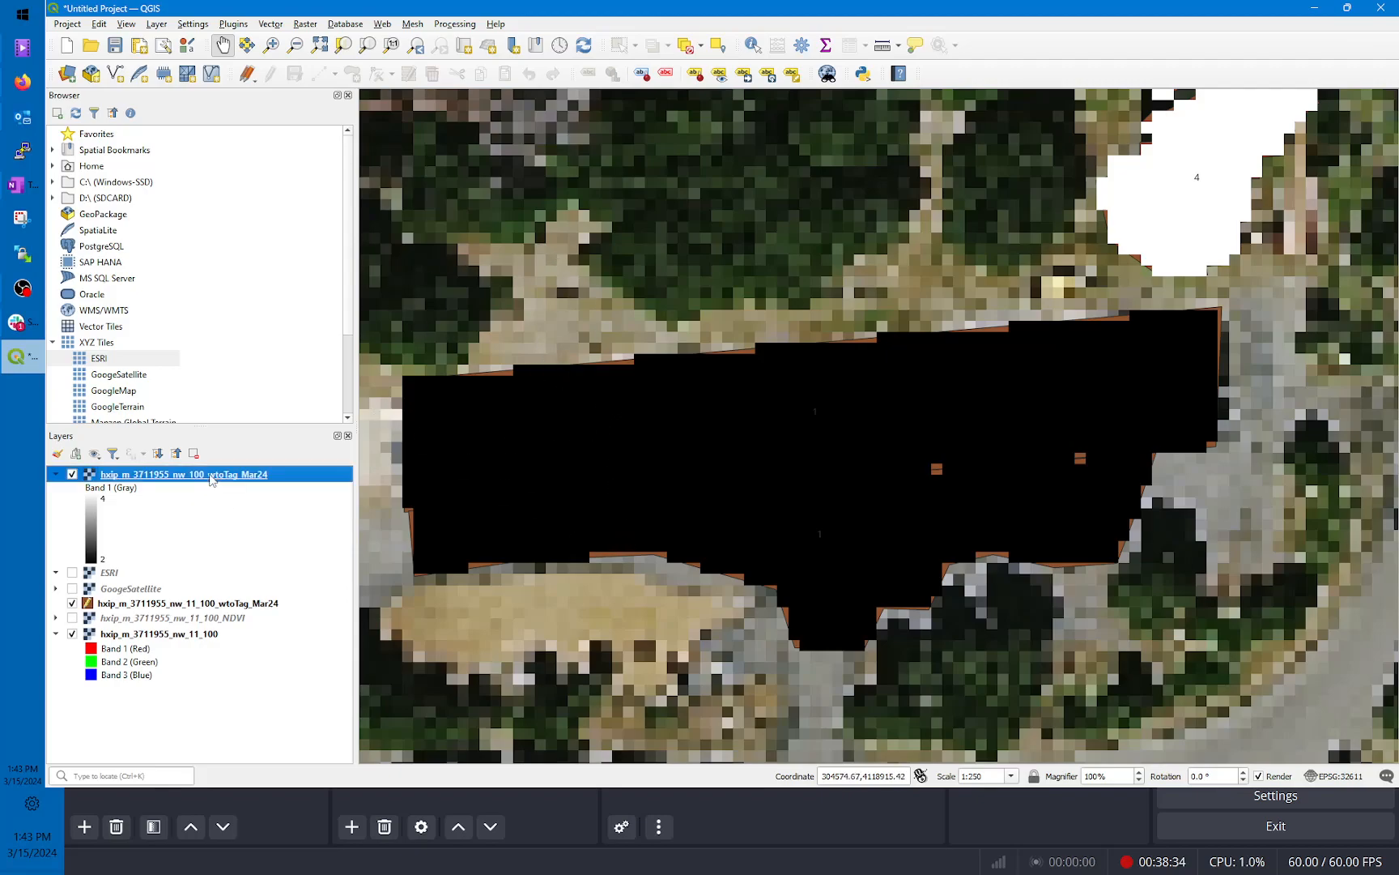